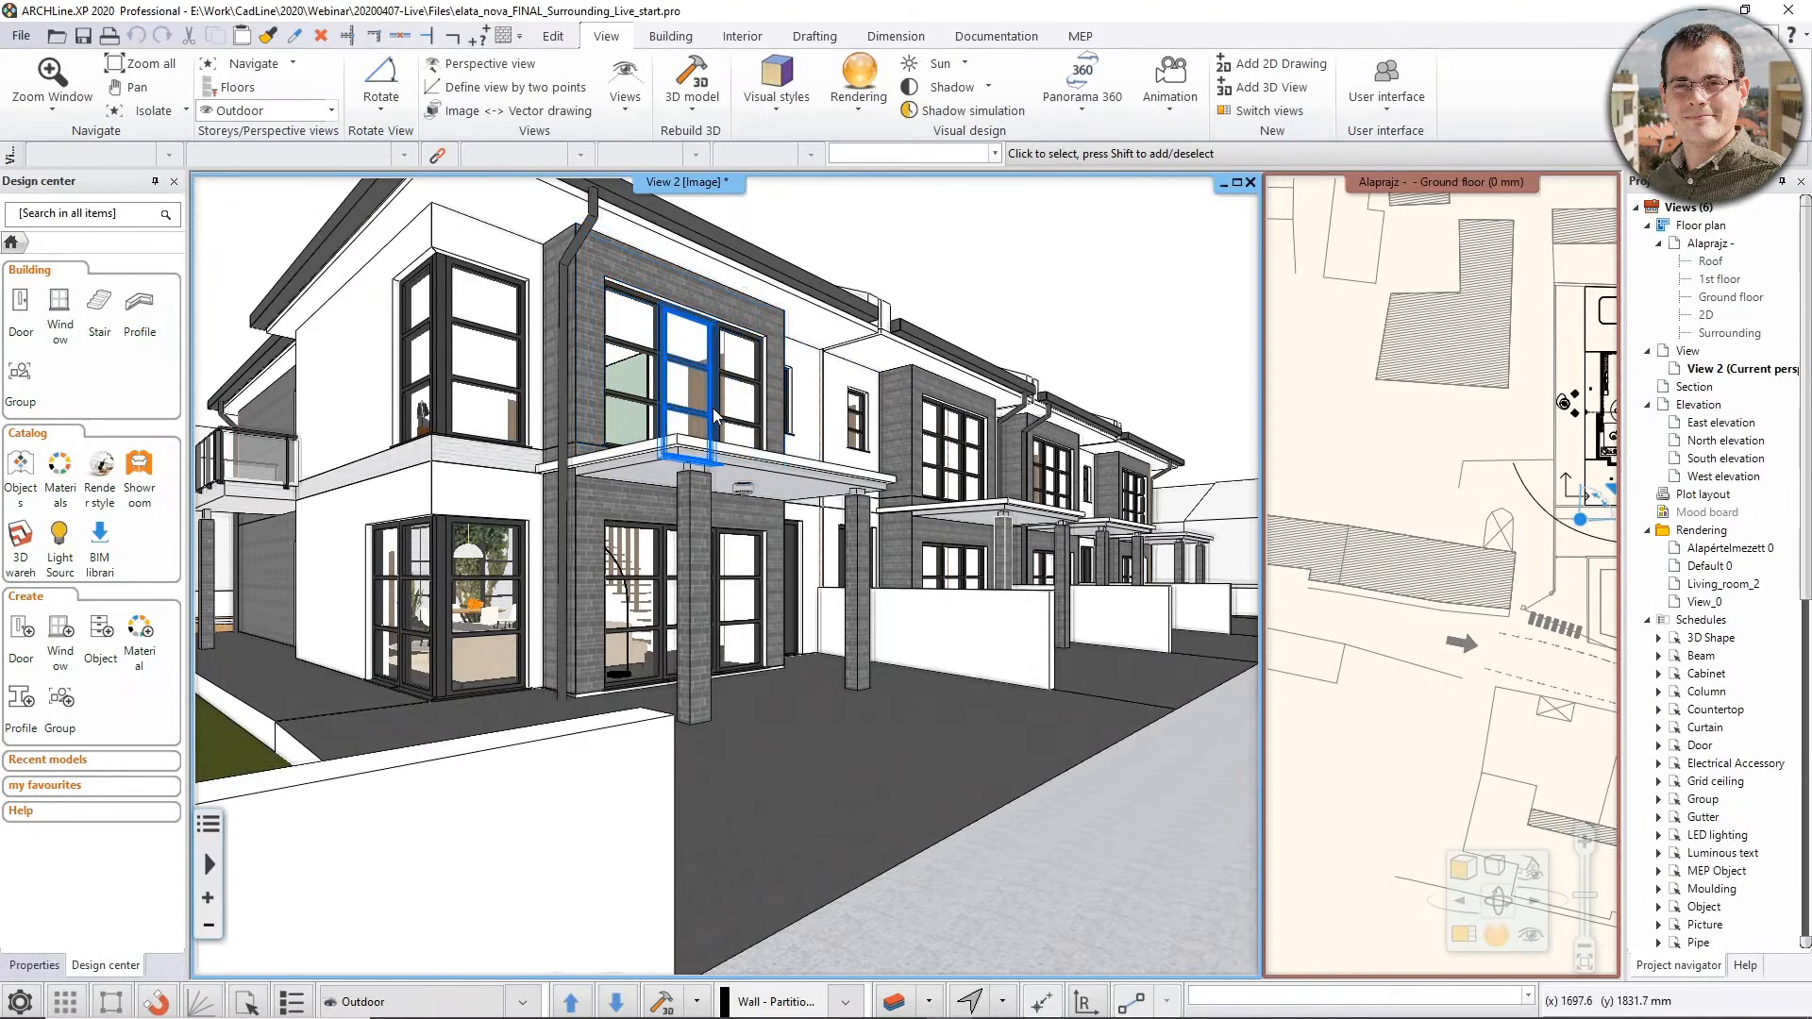
Step through the saved perspectives Atrium, Bedroom_1 to Bedroom_3, Hall, Living_room_1 and Living_room_2, and return to Outdoor
{"action": "middle_click_drag", "start_coordinate": [715, 416], "coordinate": [741, 417]}
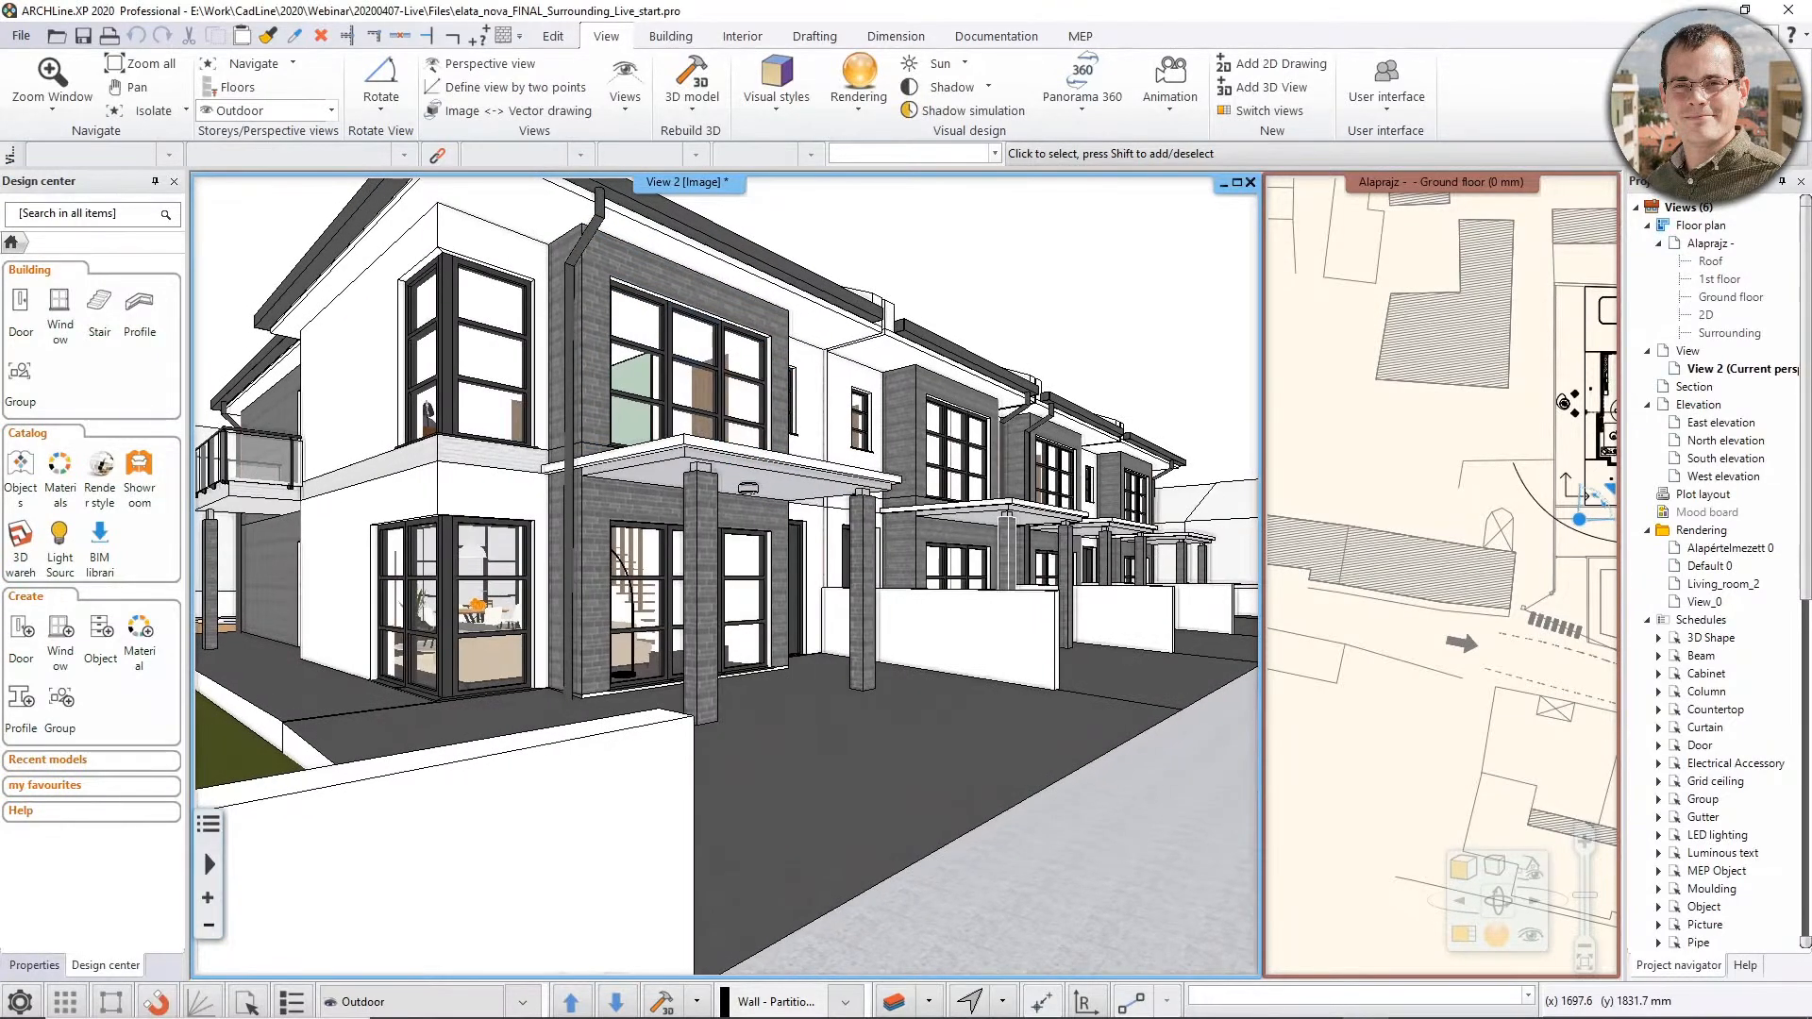
{"action": "key", "text": "Page_Down"}
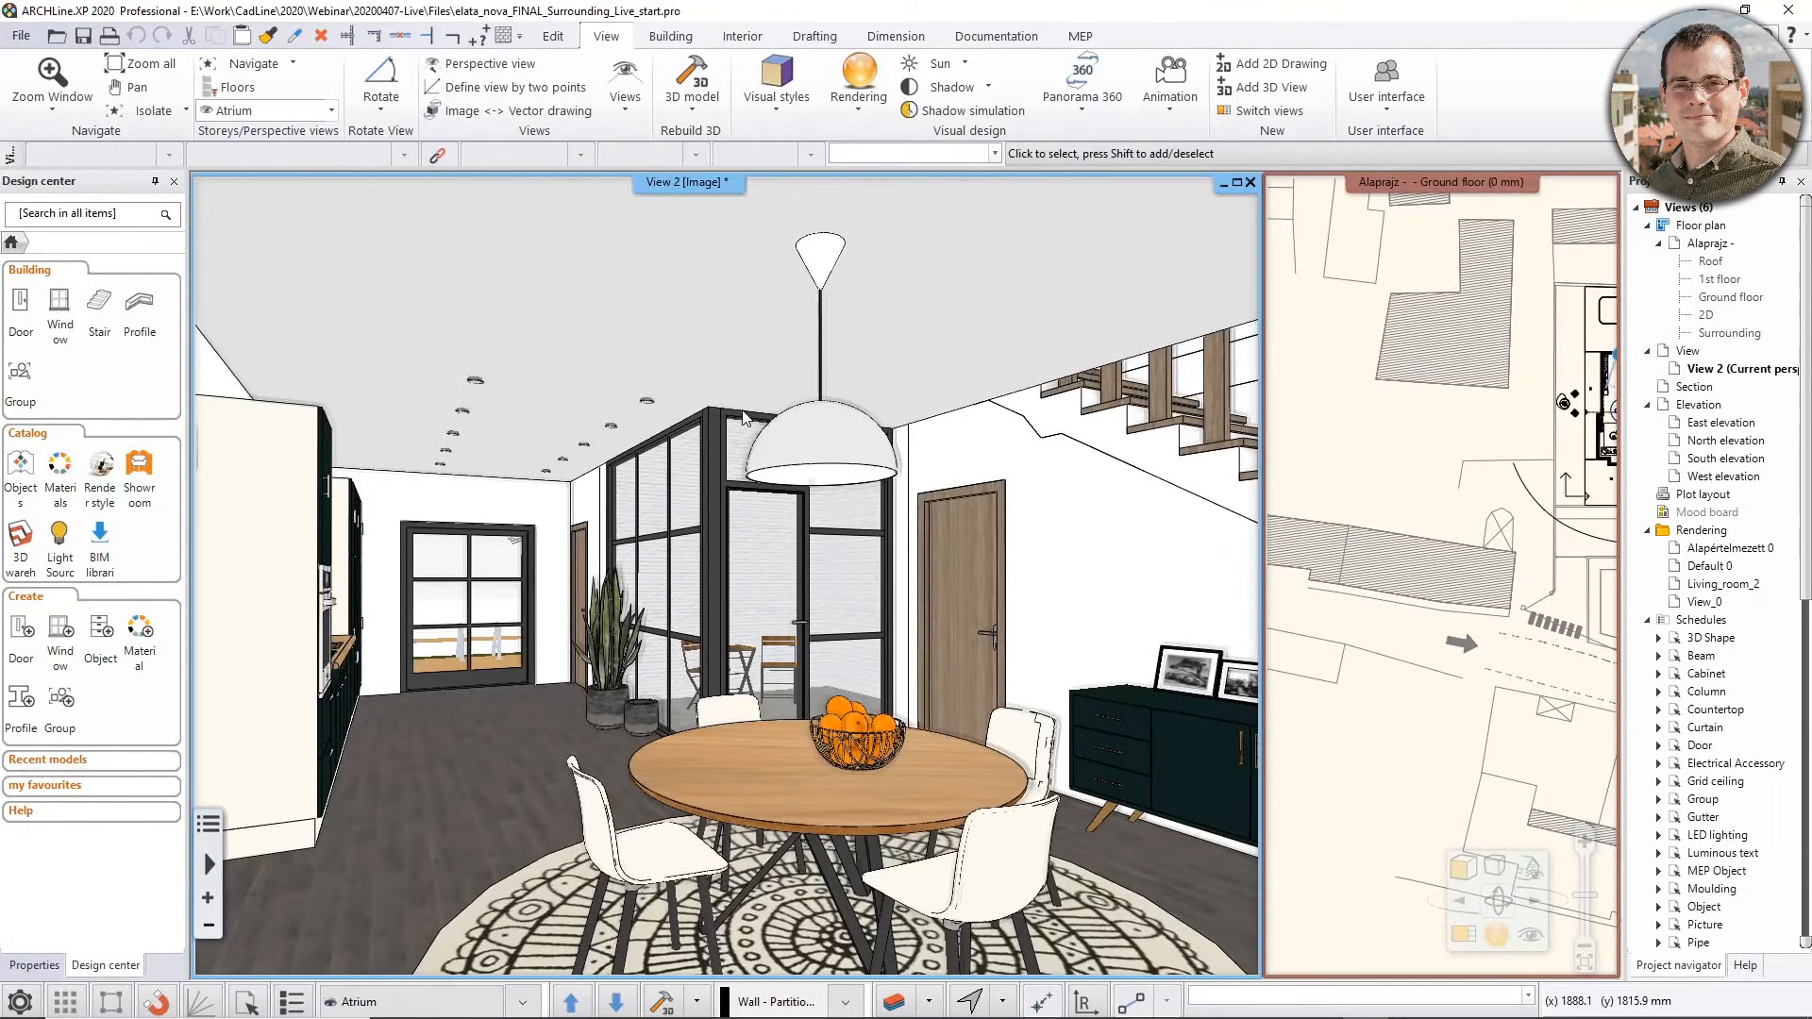
{"action": "key", "text": "Page_Down"}
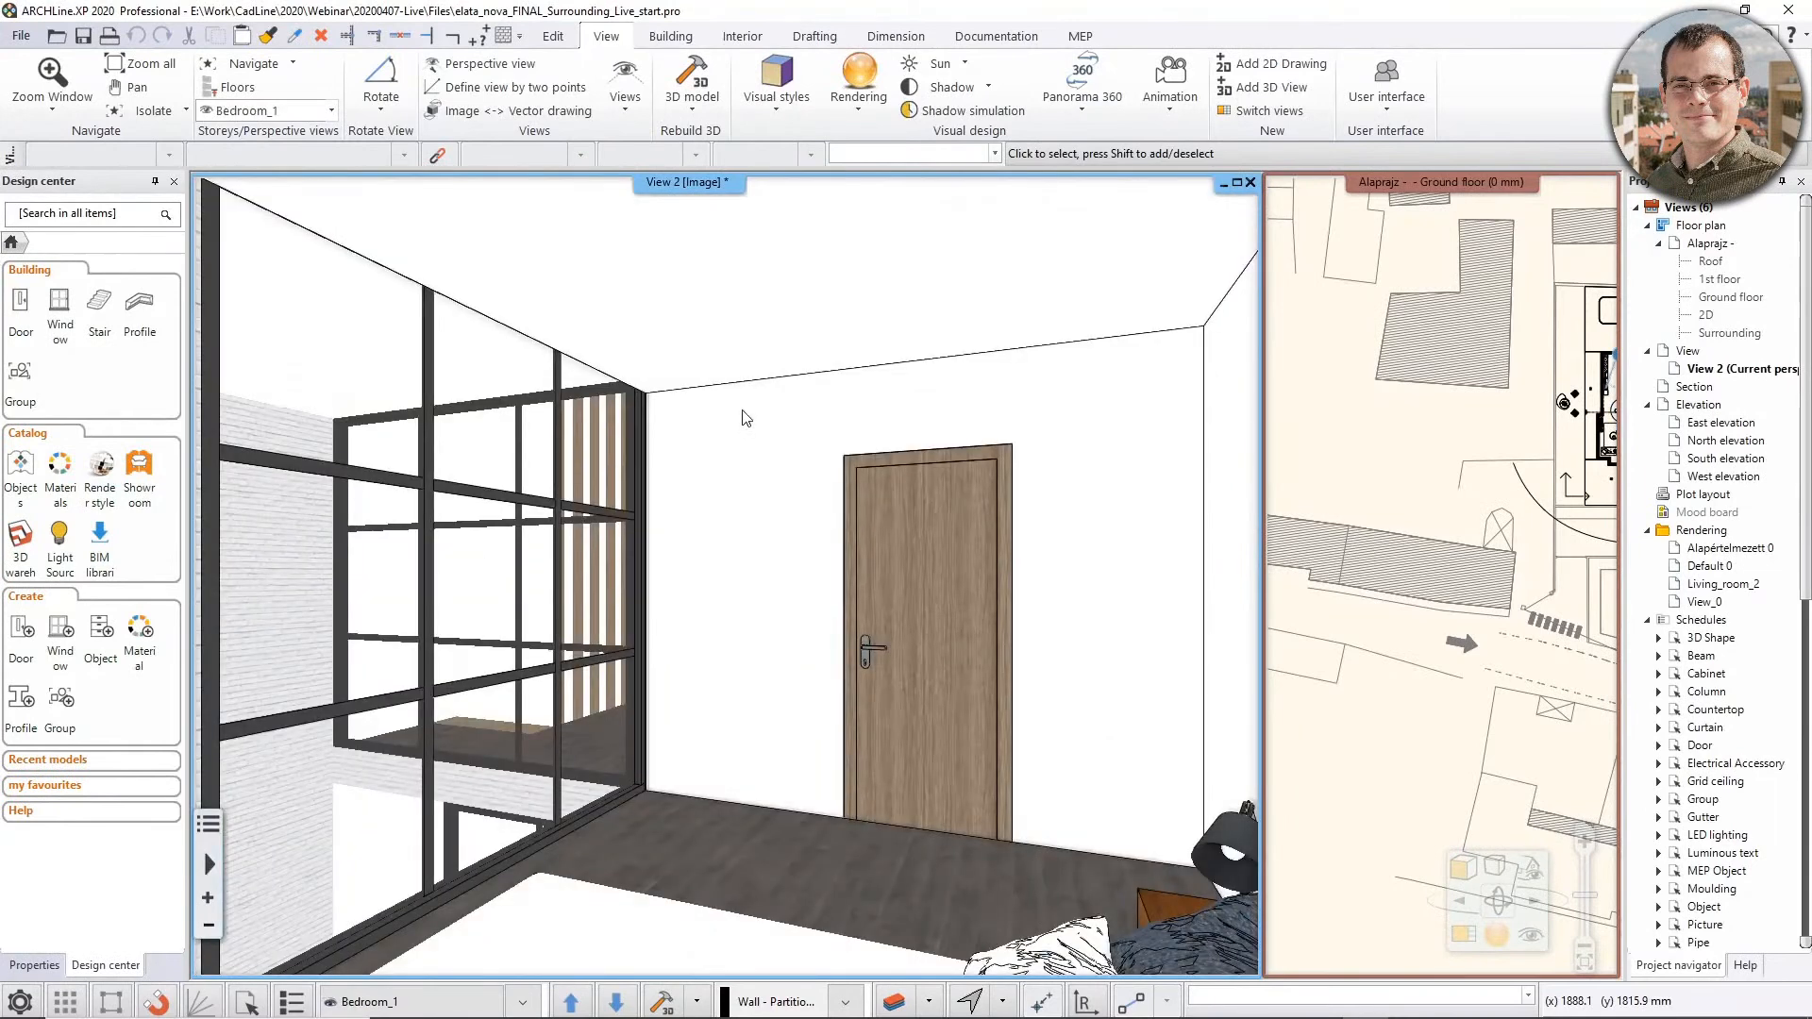
{"action": "key", "text": "Page_Down"}
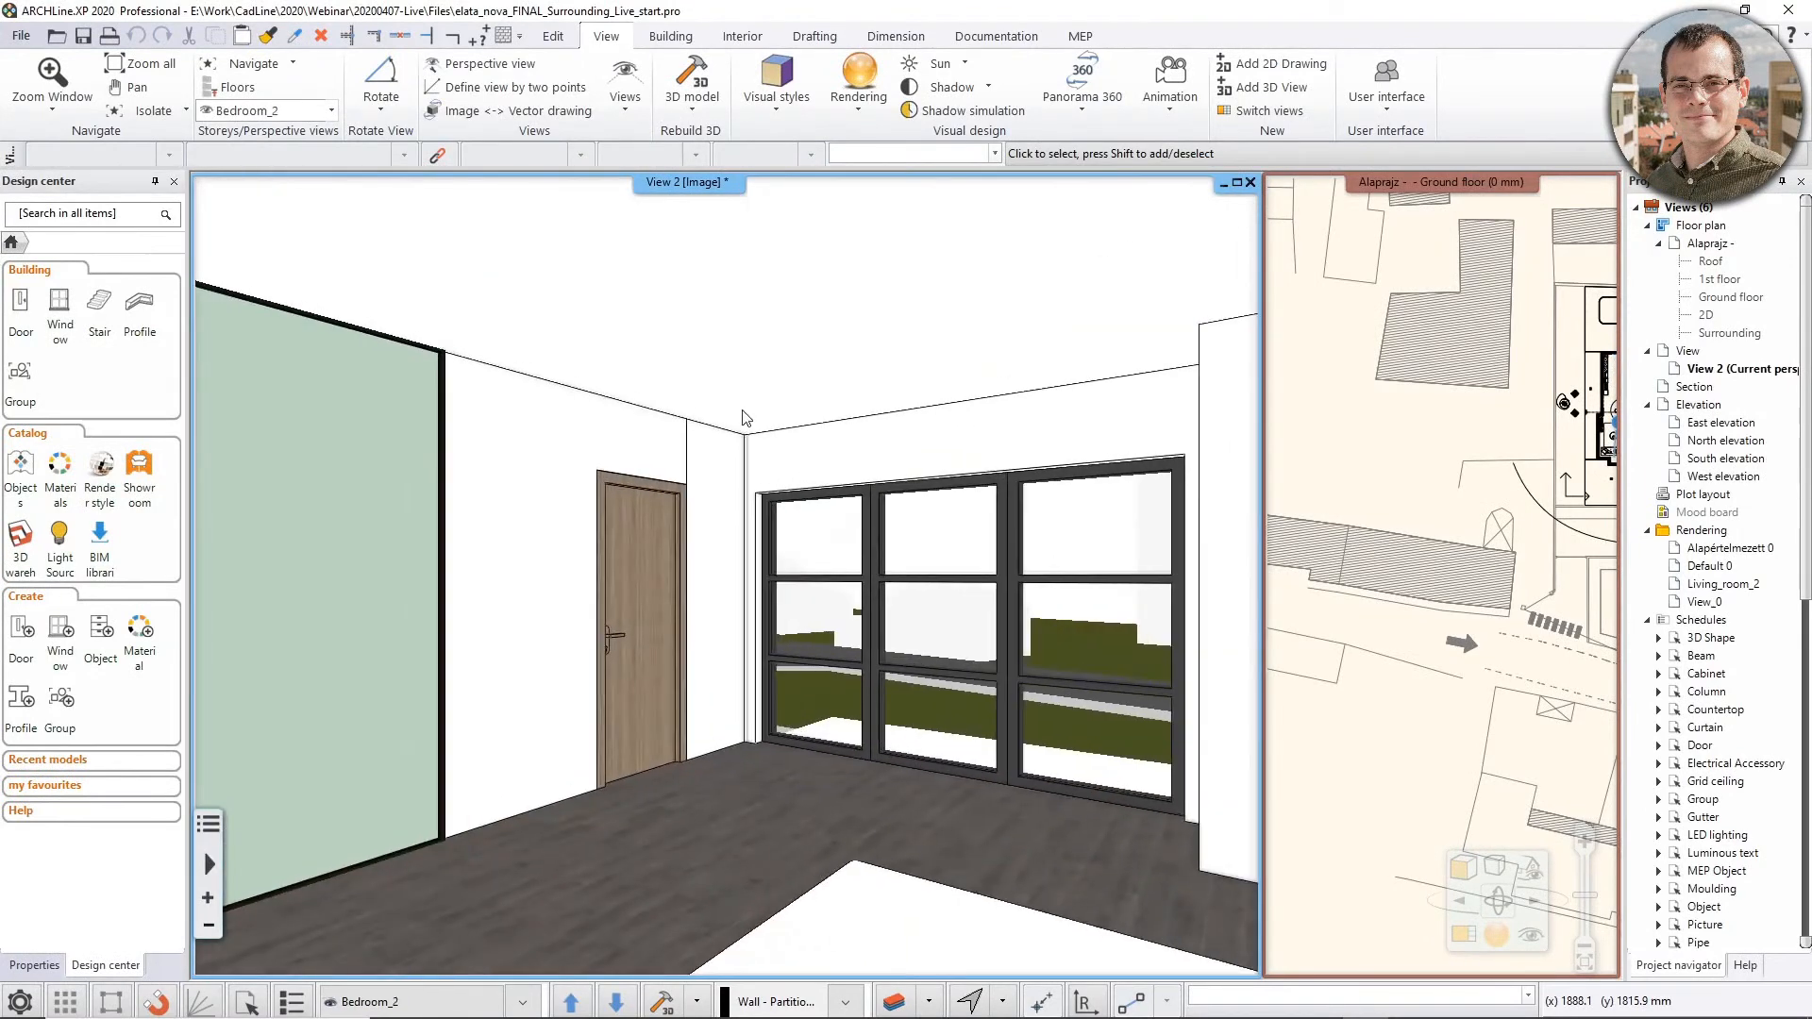
{"action": "key", "text": "Page_Down"}
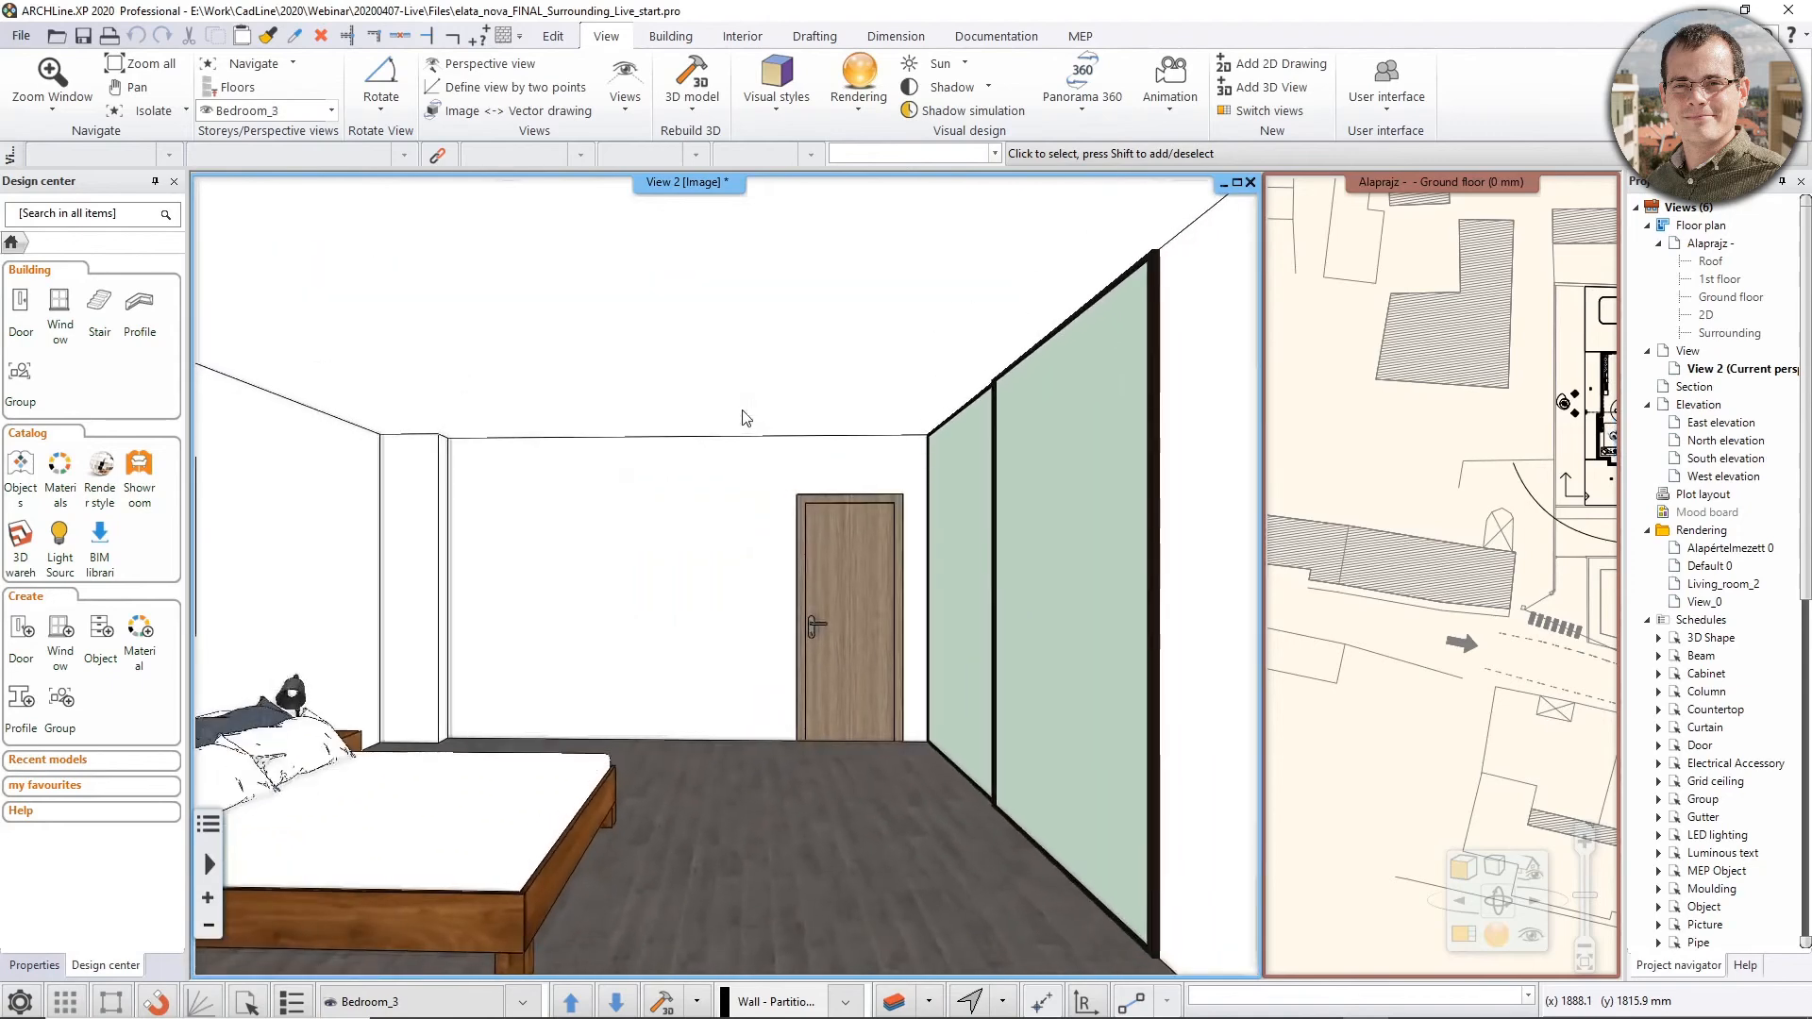
{"action": "key", "text": "Page_Down"}
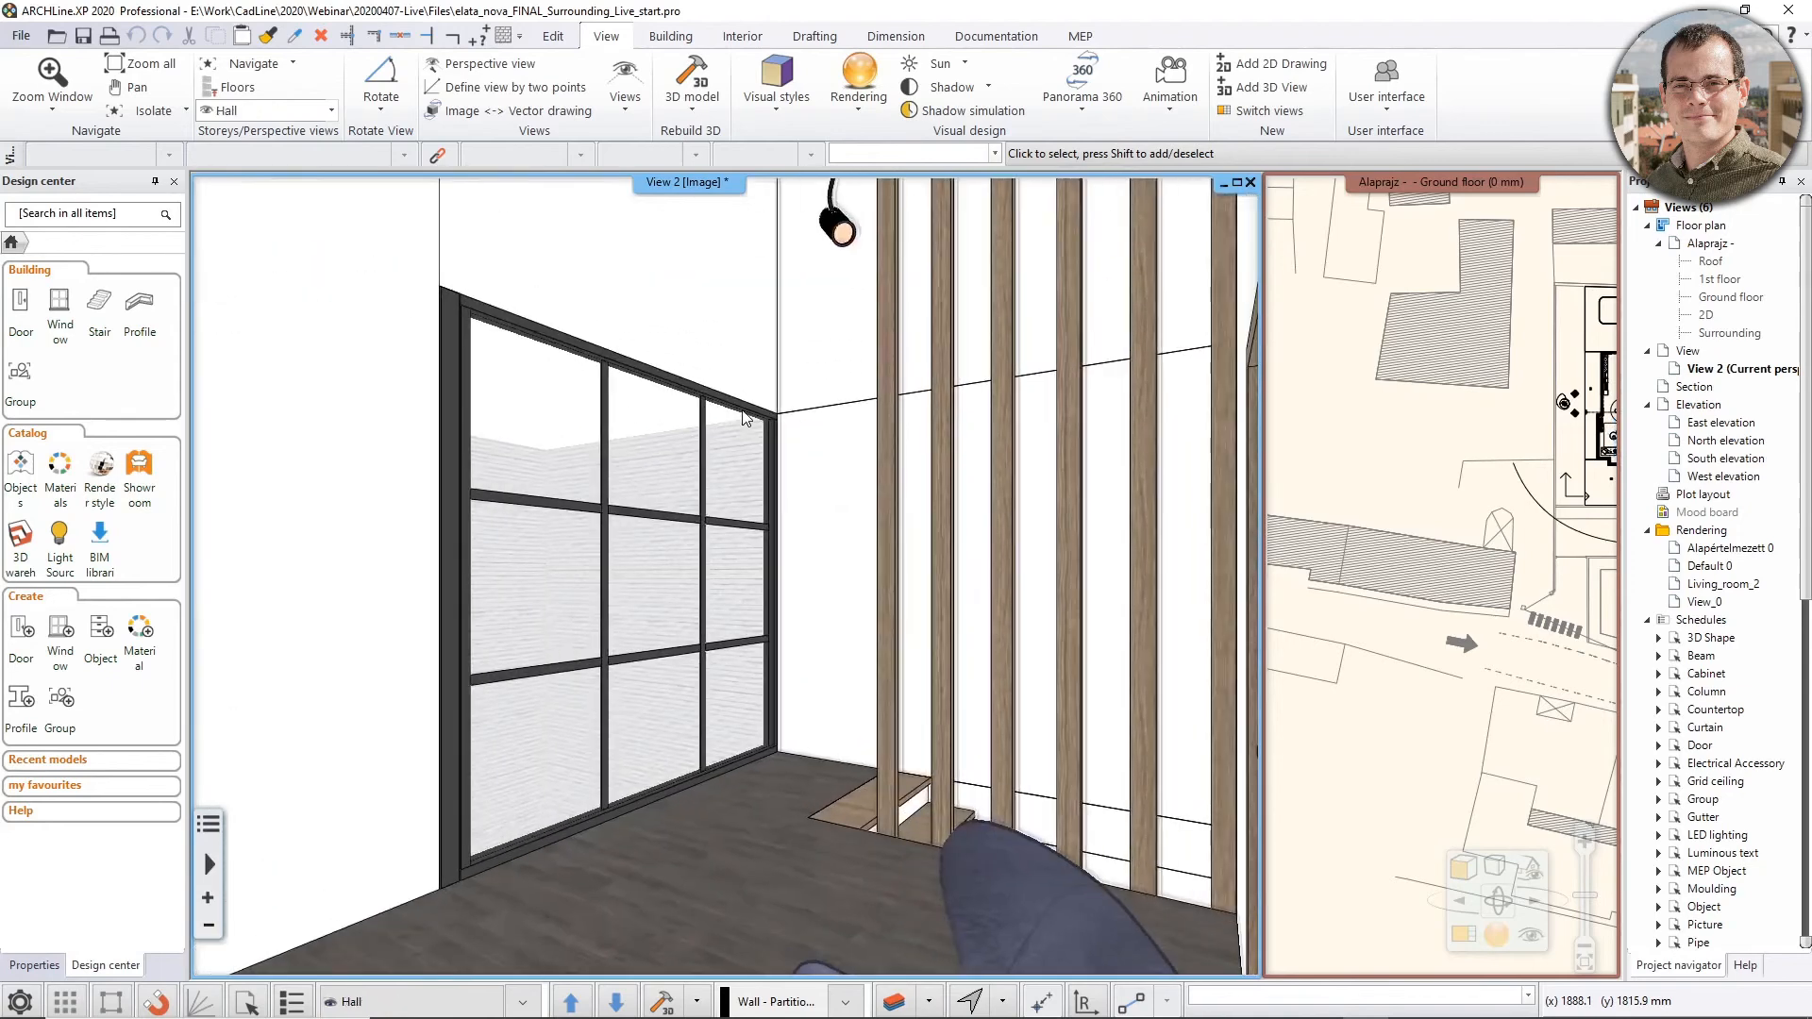
{"action": "key", "text": "Page_Down"}
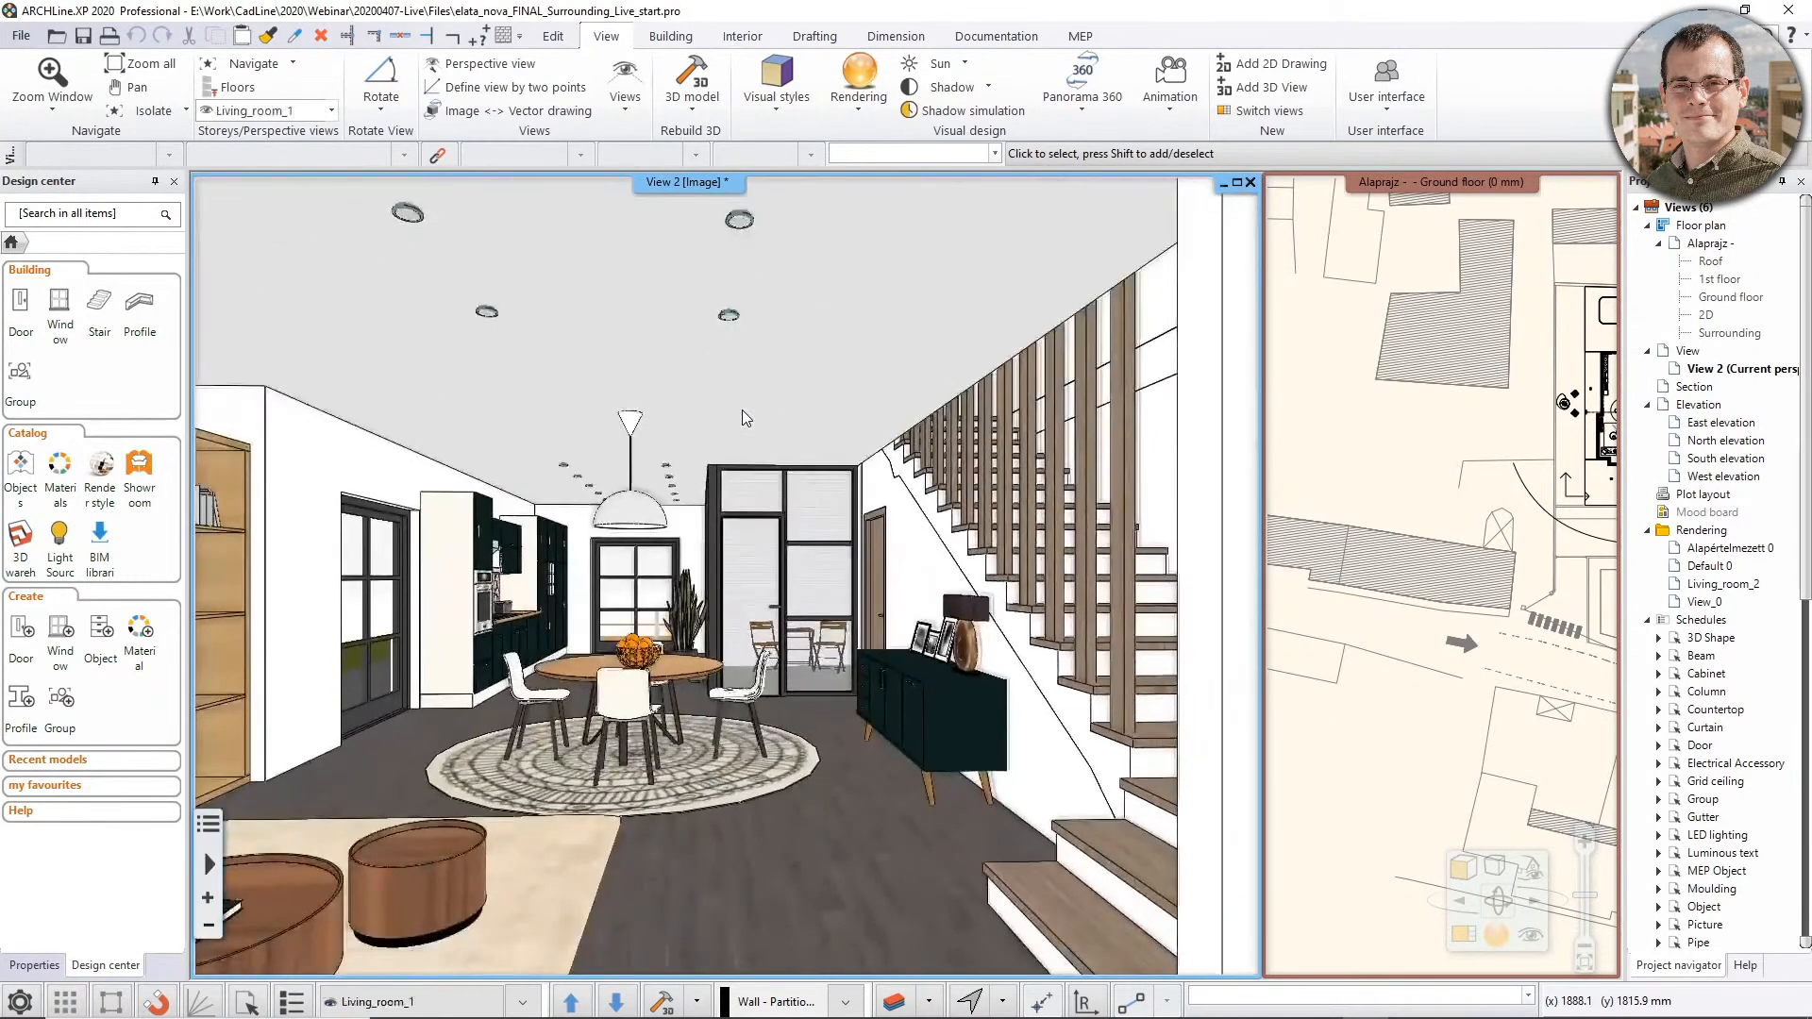
{"action": "key", "text": "Page_Down"}
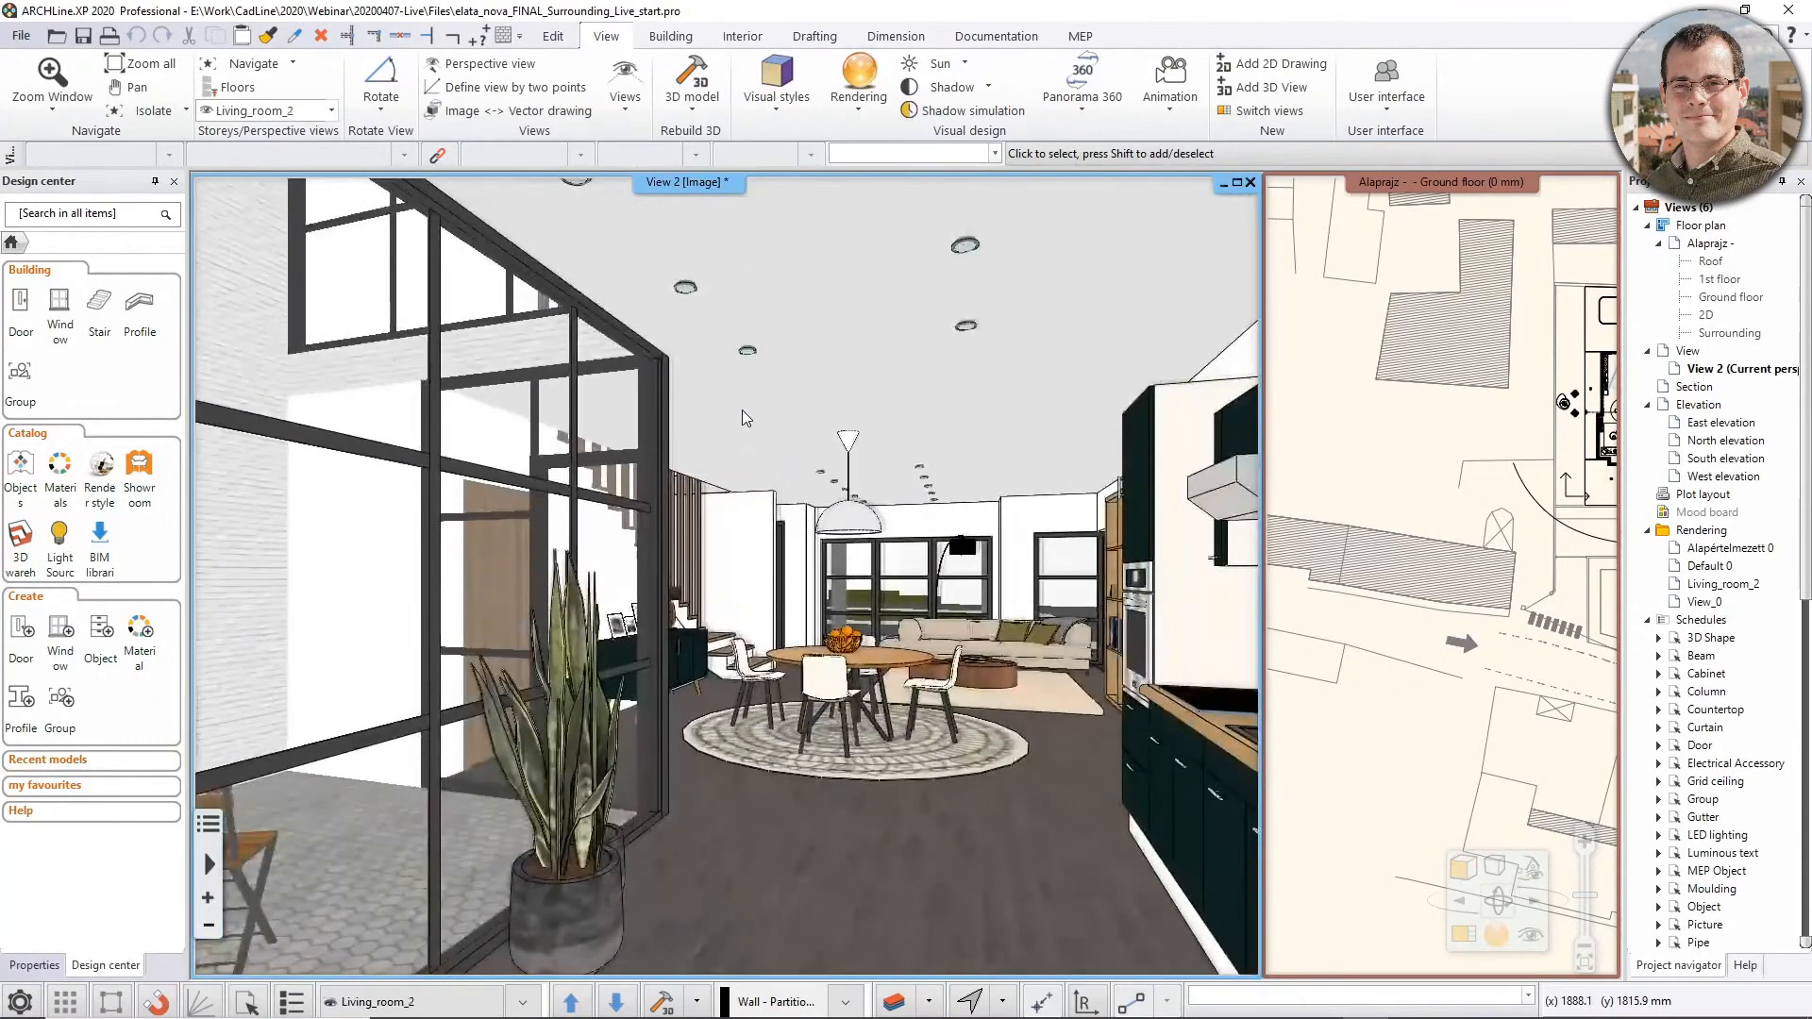
{"action": "key", "text": "Page_Down"}
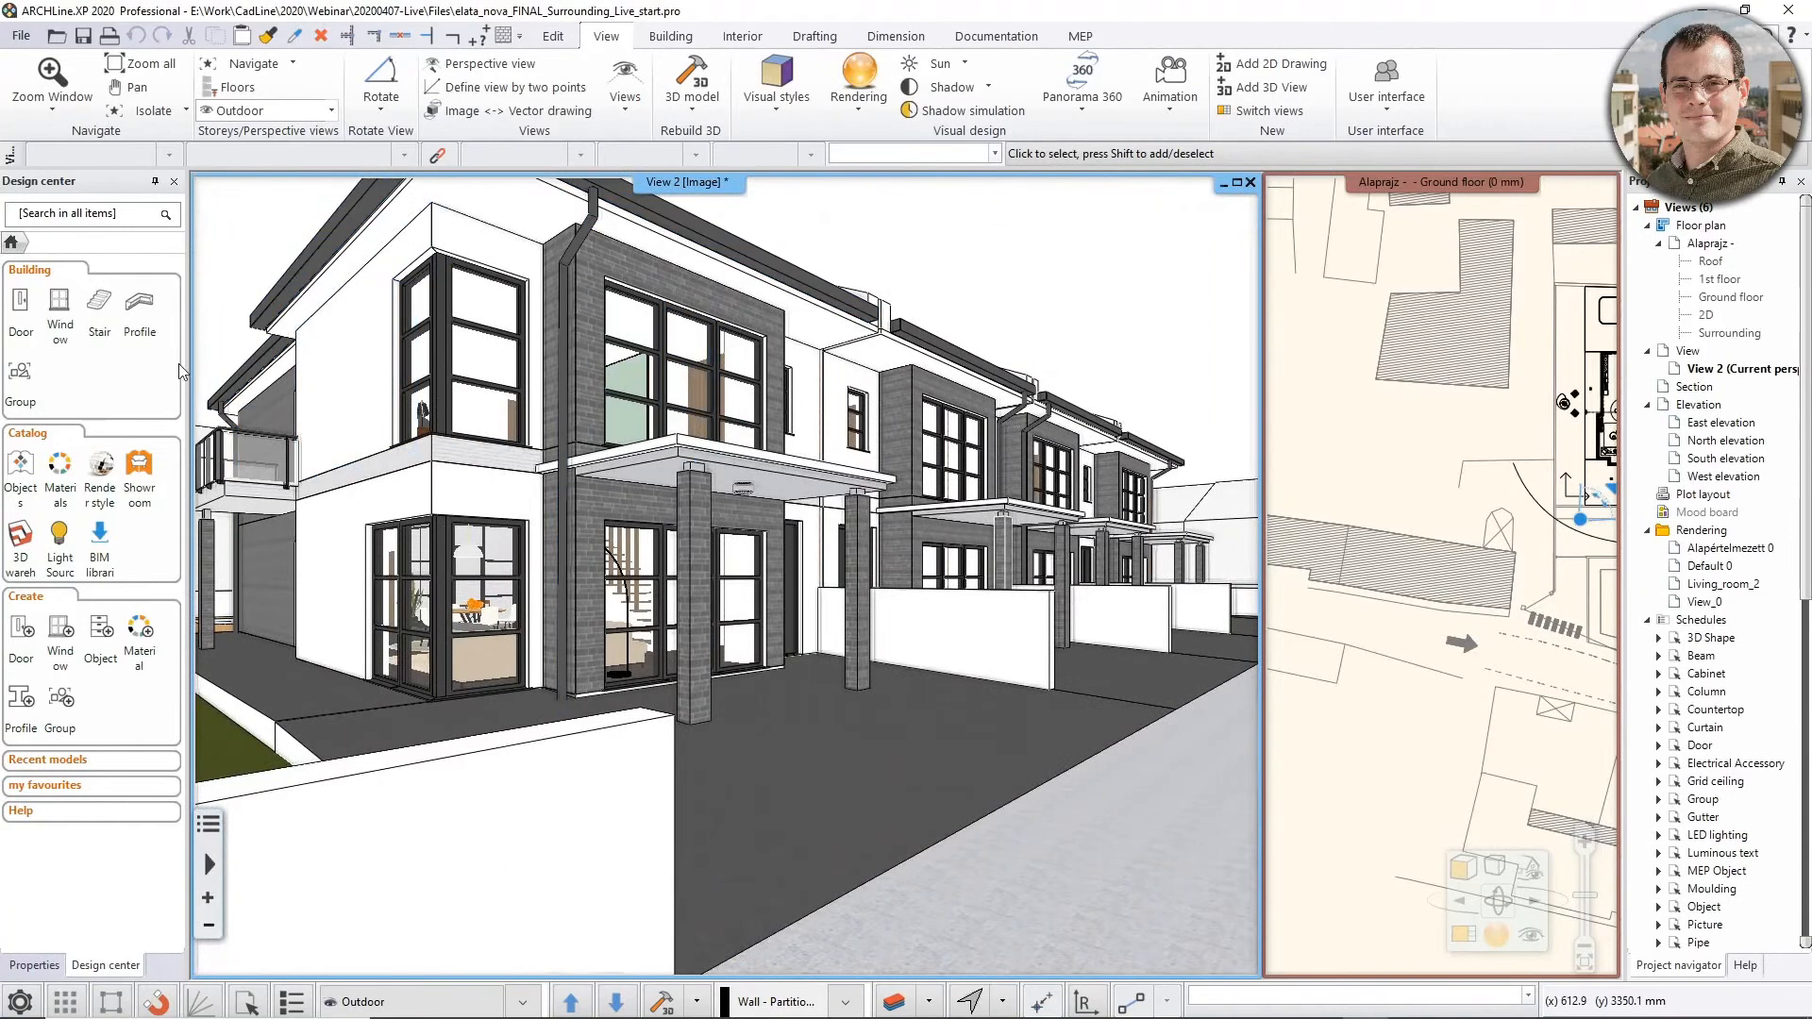
Inspect the finish face material of the ground-floor corner wall in the material library, without changing it
{"action": "left_click", "coordinate": [390, 511]}
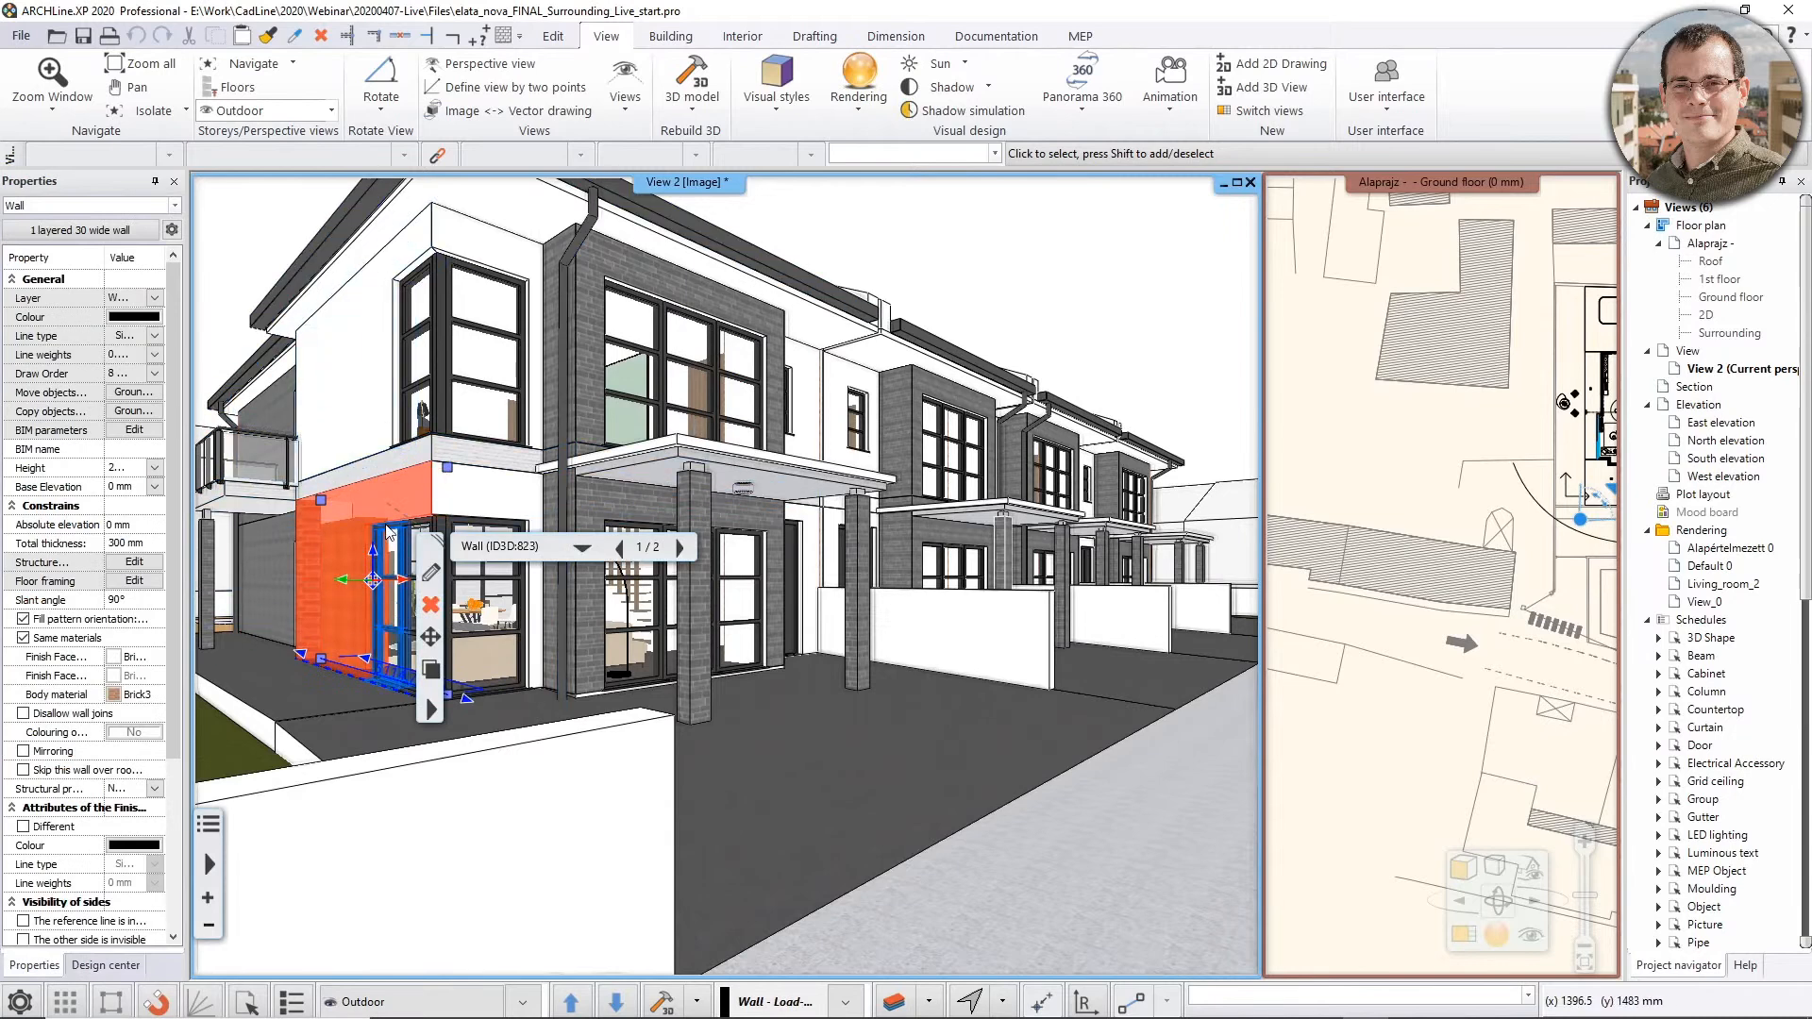
{"action": "left_click", "coordinate": [115, 659]}
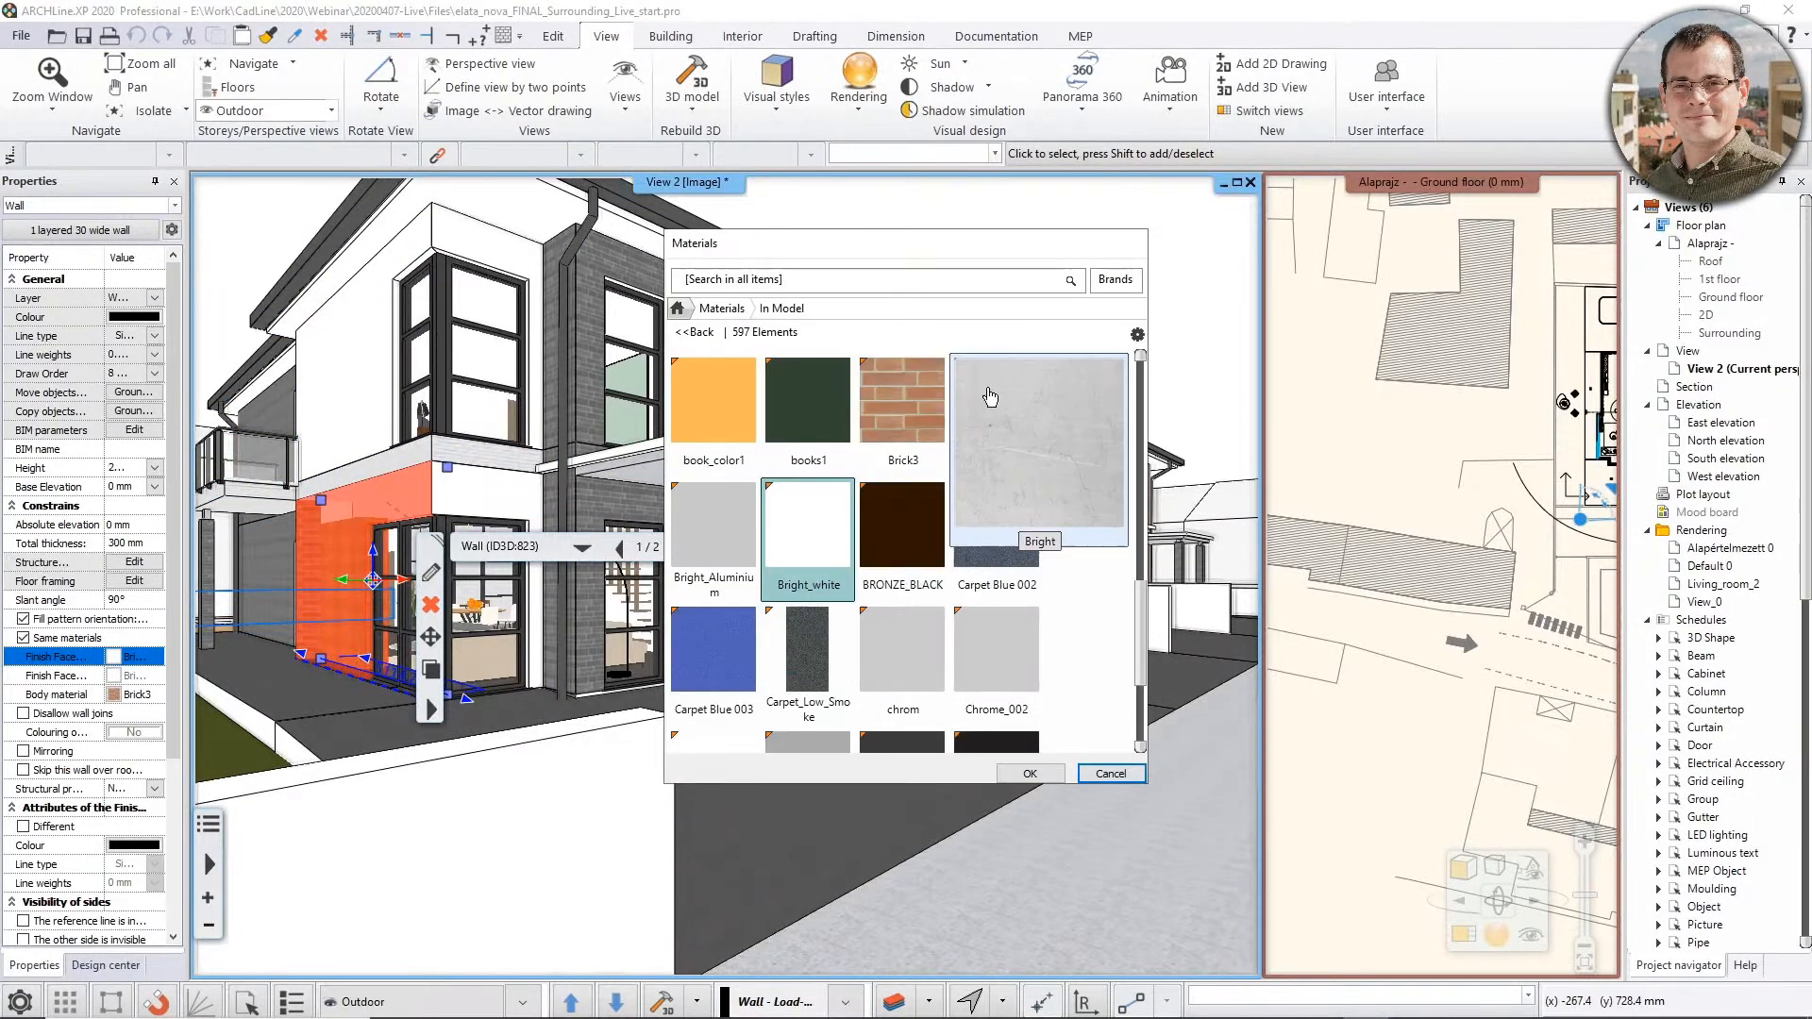
{"action": "left_click", "coordinate": [1111, 774]}
{"action": "middle_click_drag", "start_coordinate": [496, 485], "coordinate": [703, 508]}
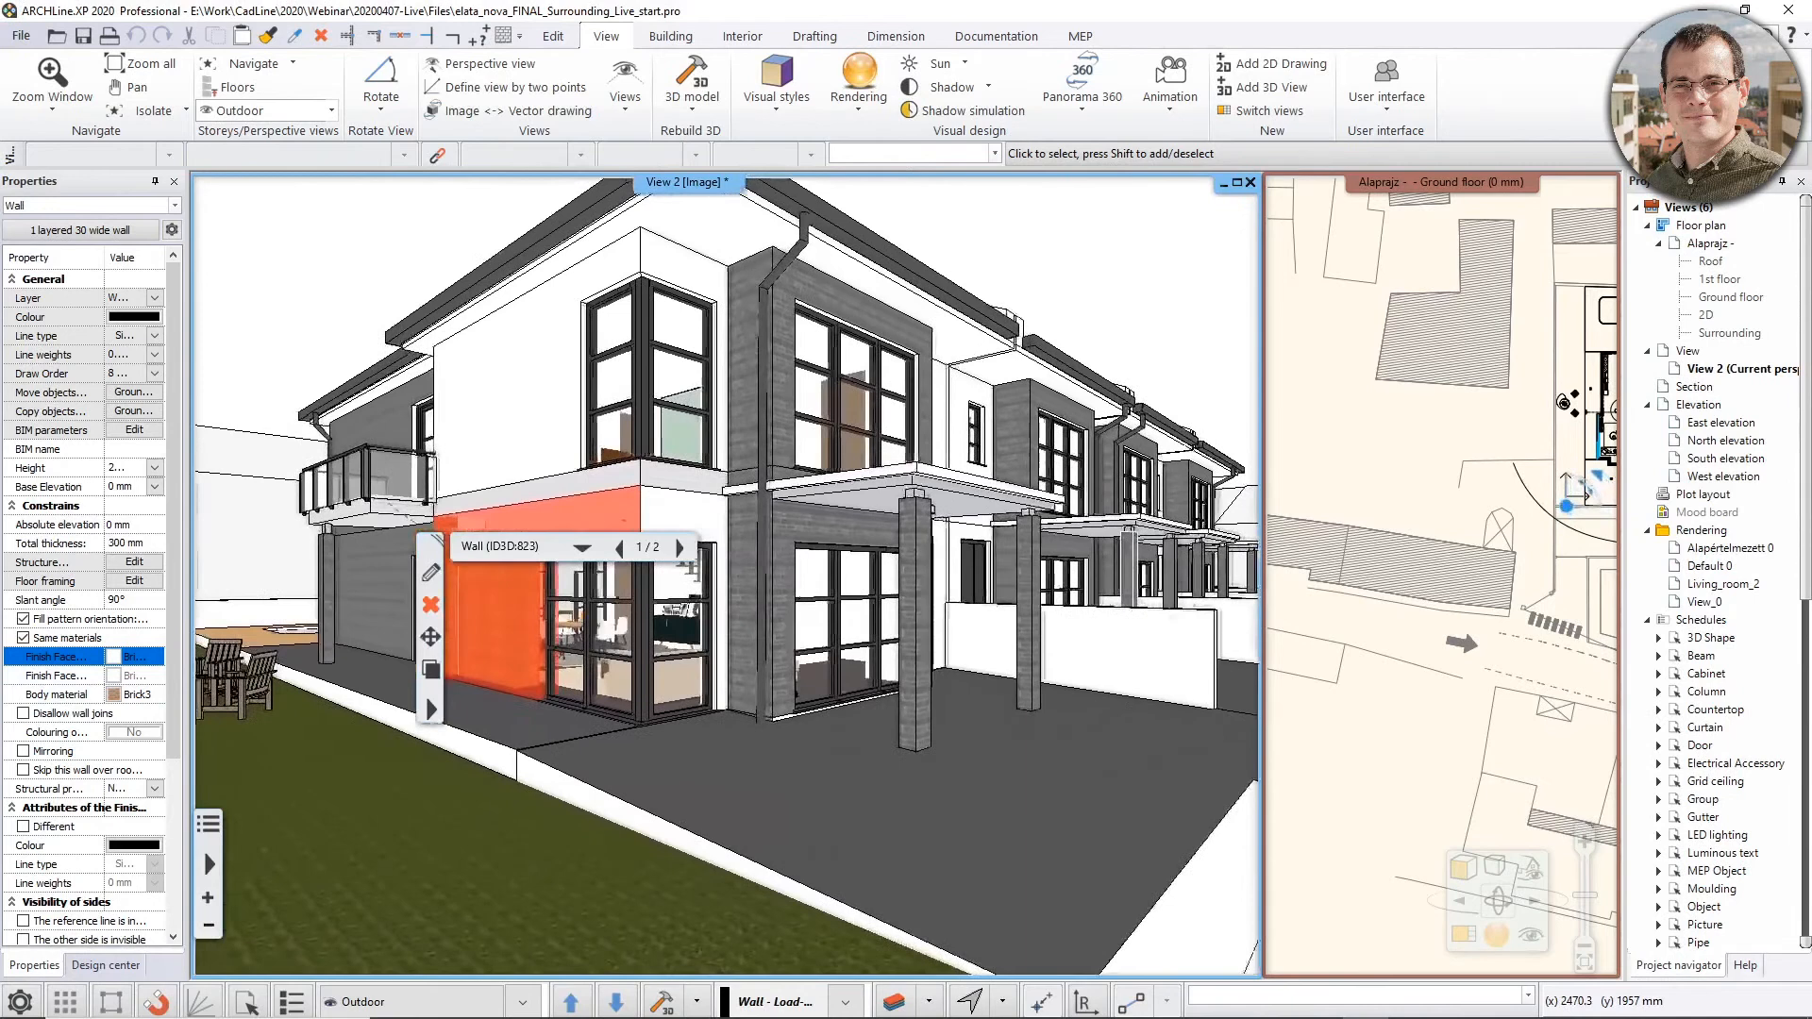
Display the model colour coded by render style and examine the assignments on the house walls, pool and garden
{"action": "left_click", "coordinate": [93, 964]}
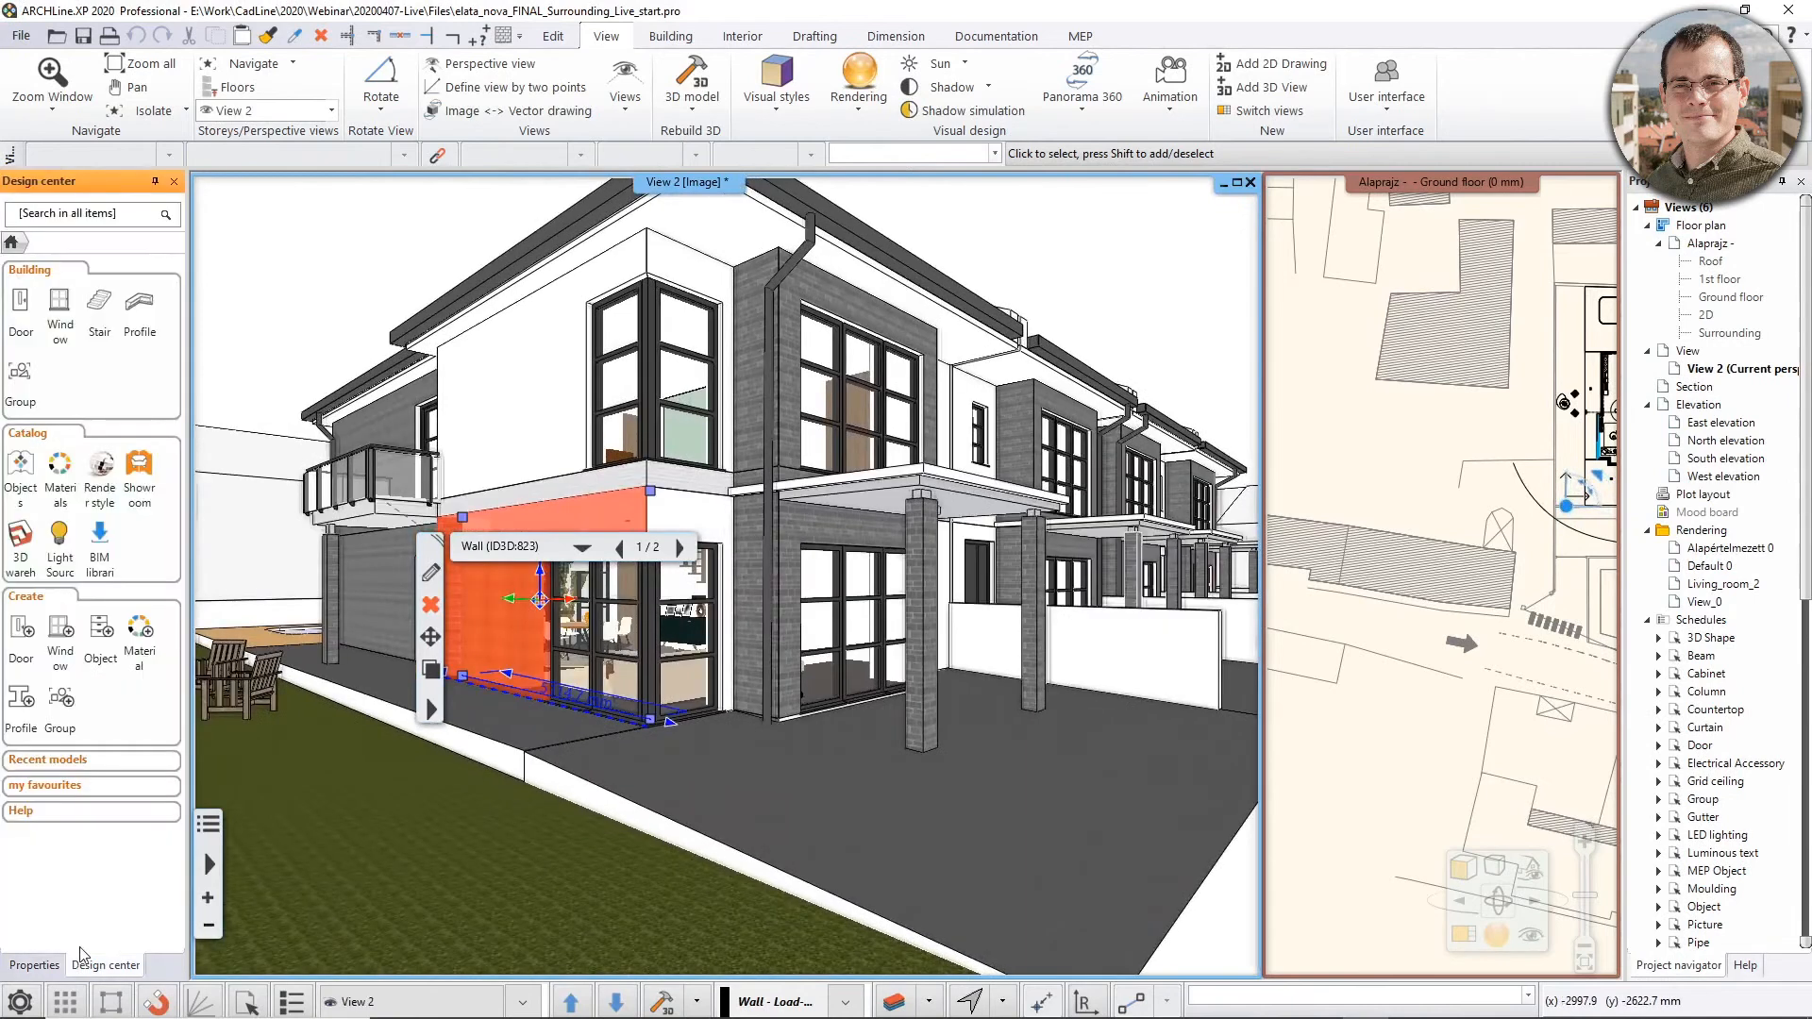
{"action": "left_click", "coordinate": [100, 472]}
{"action": "left_click", "coordinate": [43, 293]}
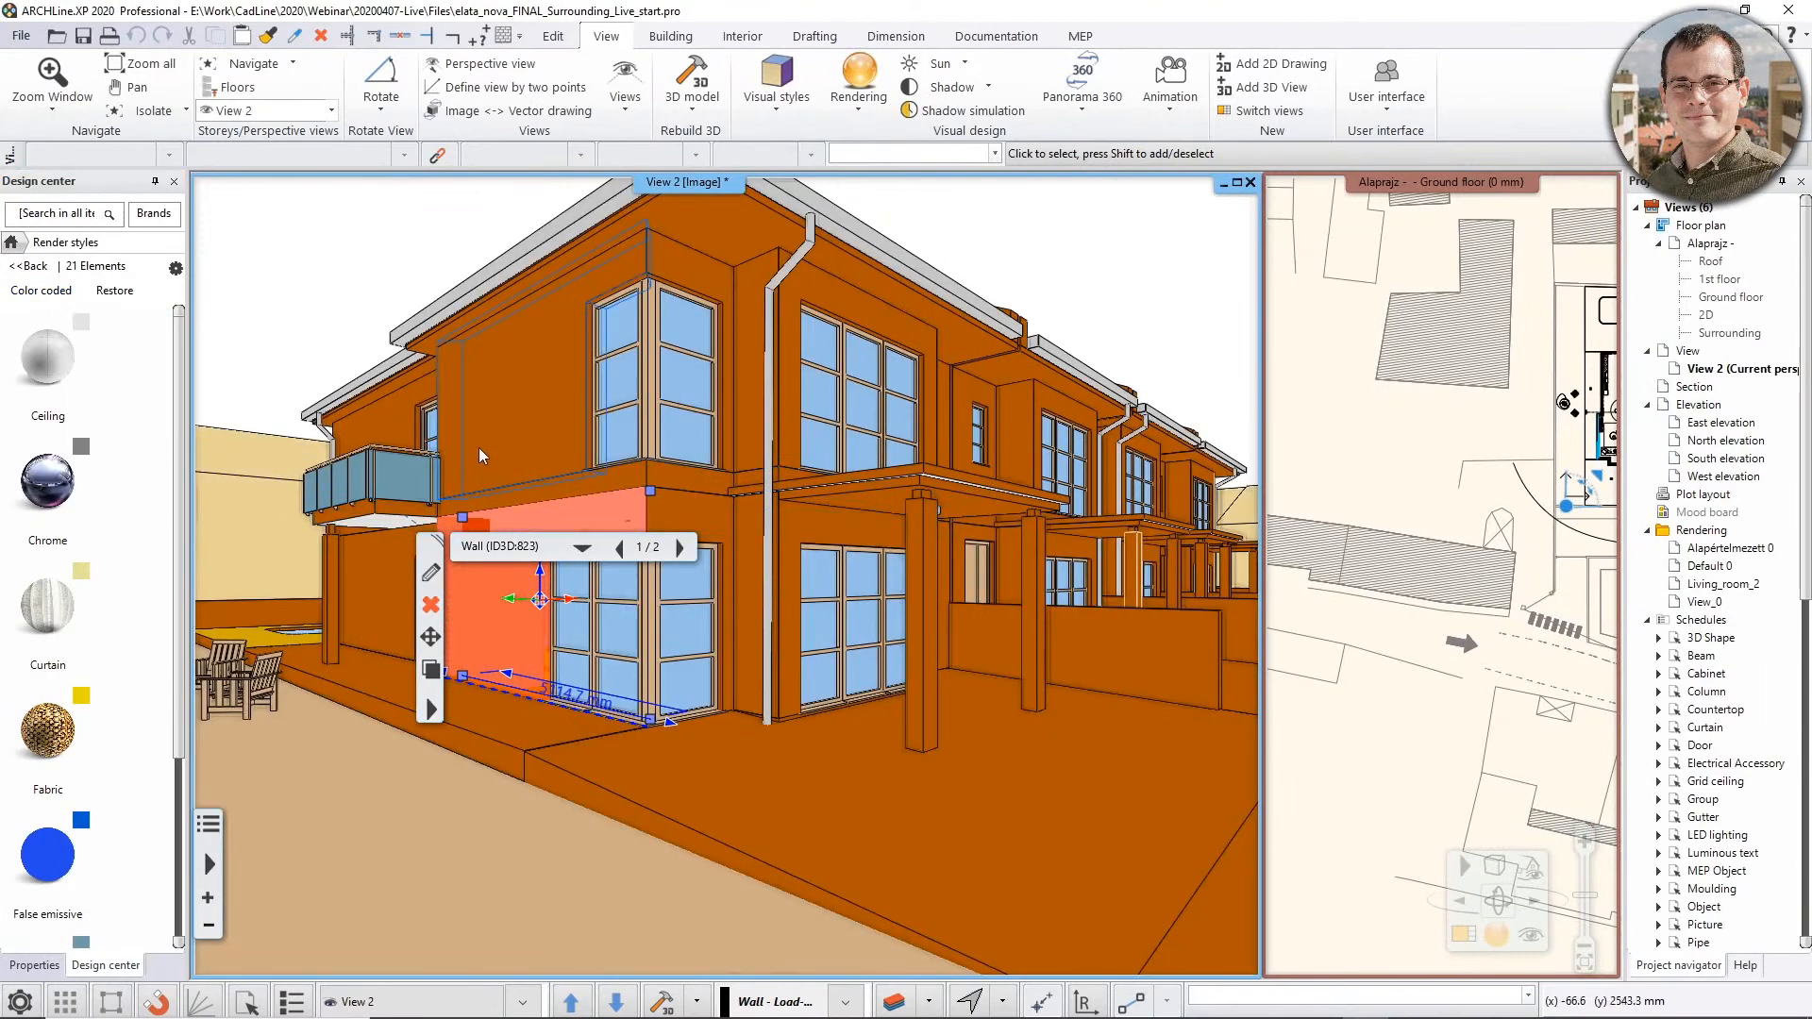
{"action": "mouse_move", "coordinate": [538, 596]}
{"action": "middle_mouse_down"}
{"action": "mouse_move", "coordinate": [482, 468]}
{"action": "mouse_move", "coordinate": [644, 557]}
{"action": "mouse_move", "coordinate": [920, 514]}
{"action": "mouse_move", "coordinate": [559, 867]}
{"action": "mouse_move", "coordinate": [604, 852]}
{"action": "mouse_move", "coordinate": [667, 868]}
{"action": "mouse_move", "coordinate": [659, 895]}
{"action": "mouse_move", "coordinate": [703, 755]}
{"action": "middle_mouse_up"}
{"action": "scroll", "coordinate": [659, 895], "scroll_direction": "down", "scroll_amount": 2}
{"action": "middle_click_drag", "start_coordinate": [680, 947], "coordinate": [675, 860]}
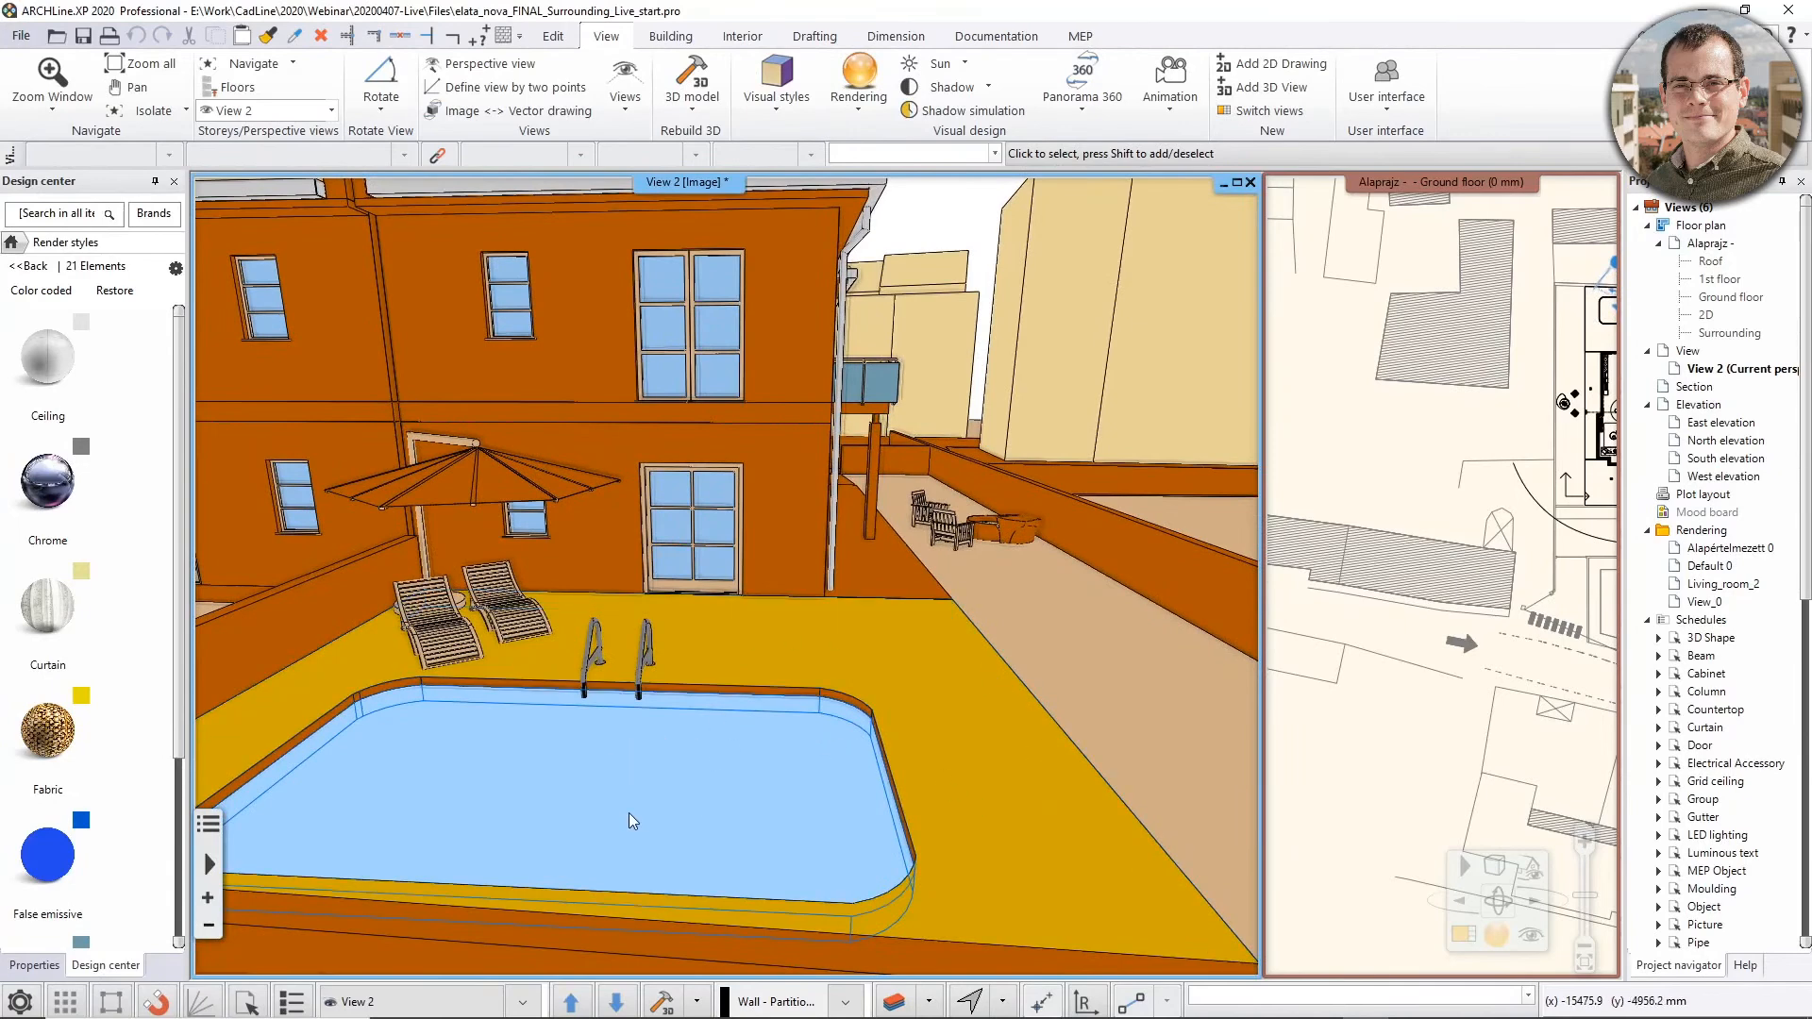
{"action": "middle_click_drag", "start_coordinate": [982, 708], "coordinate": [836, 732]}
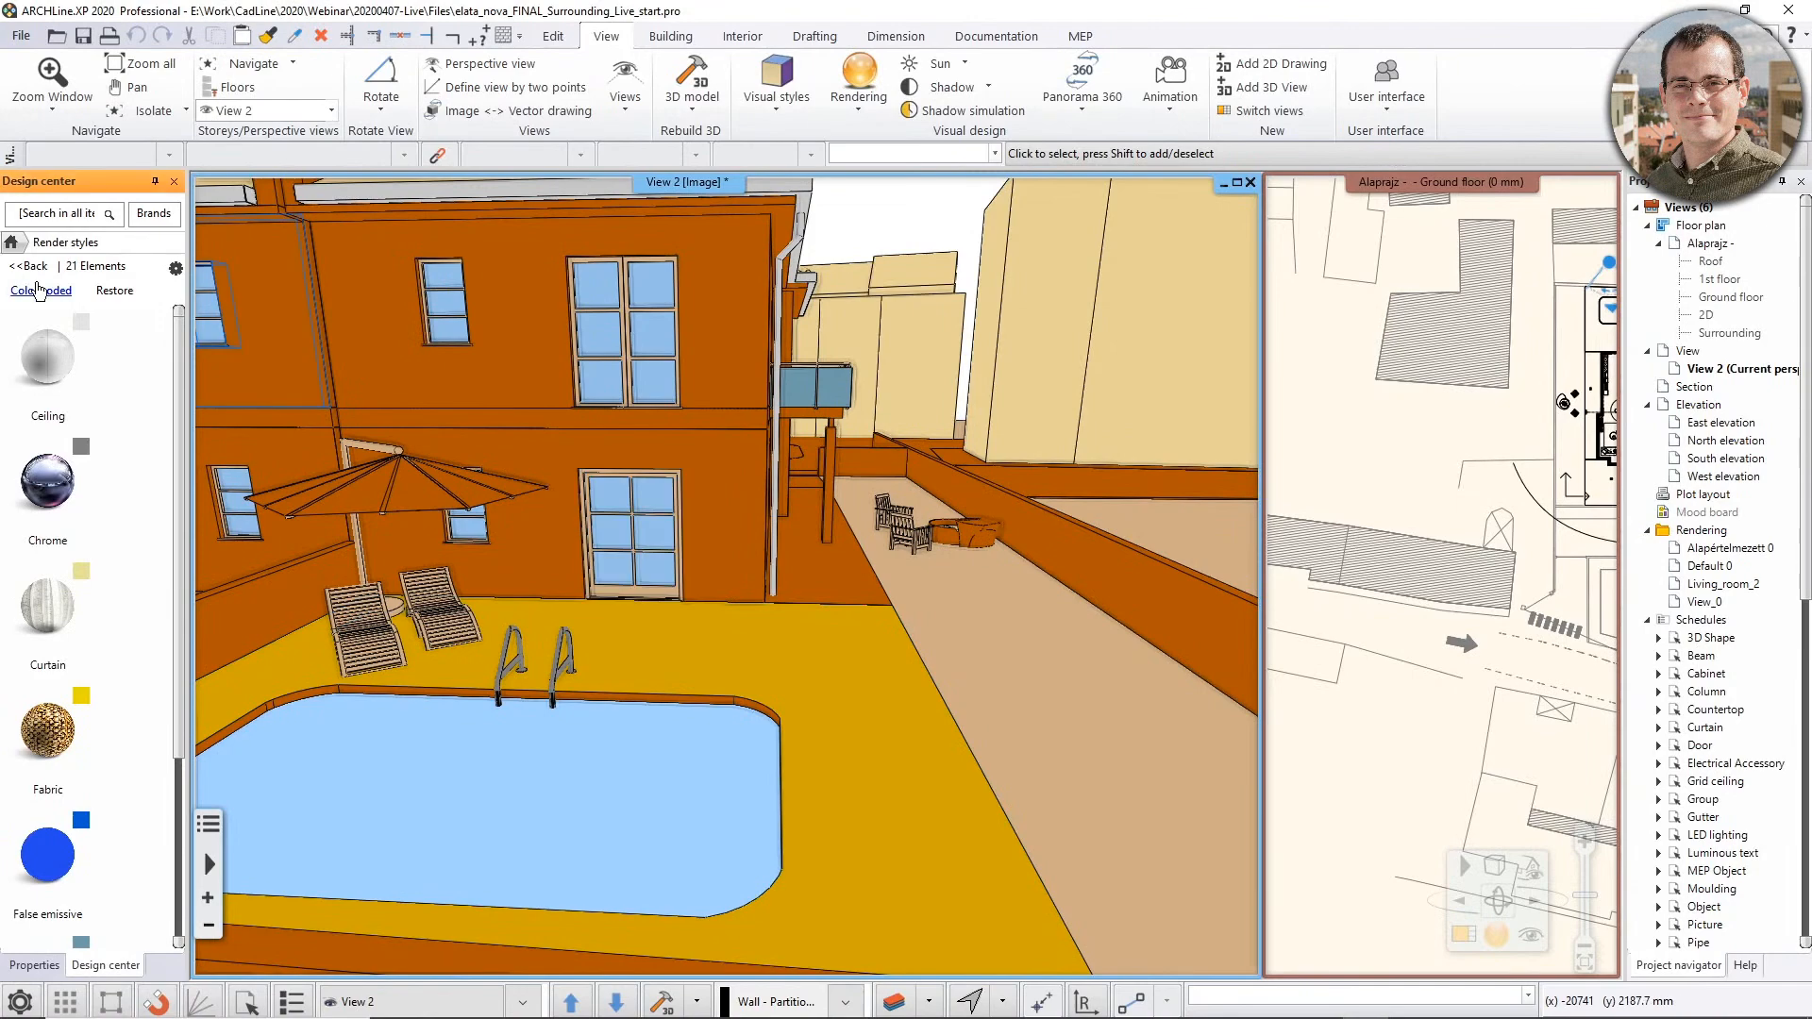
{"action": "left_click", "coordinate": [28, 266]}
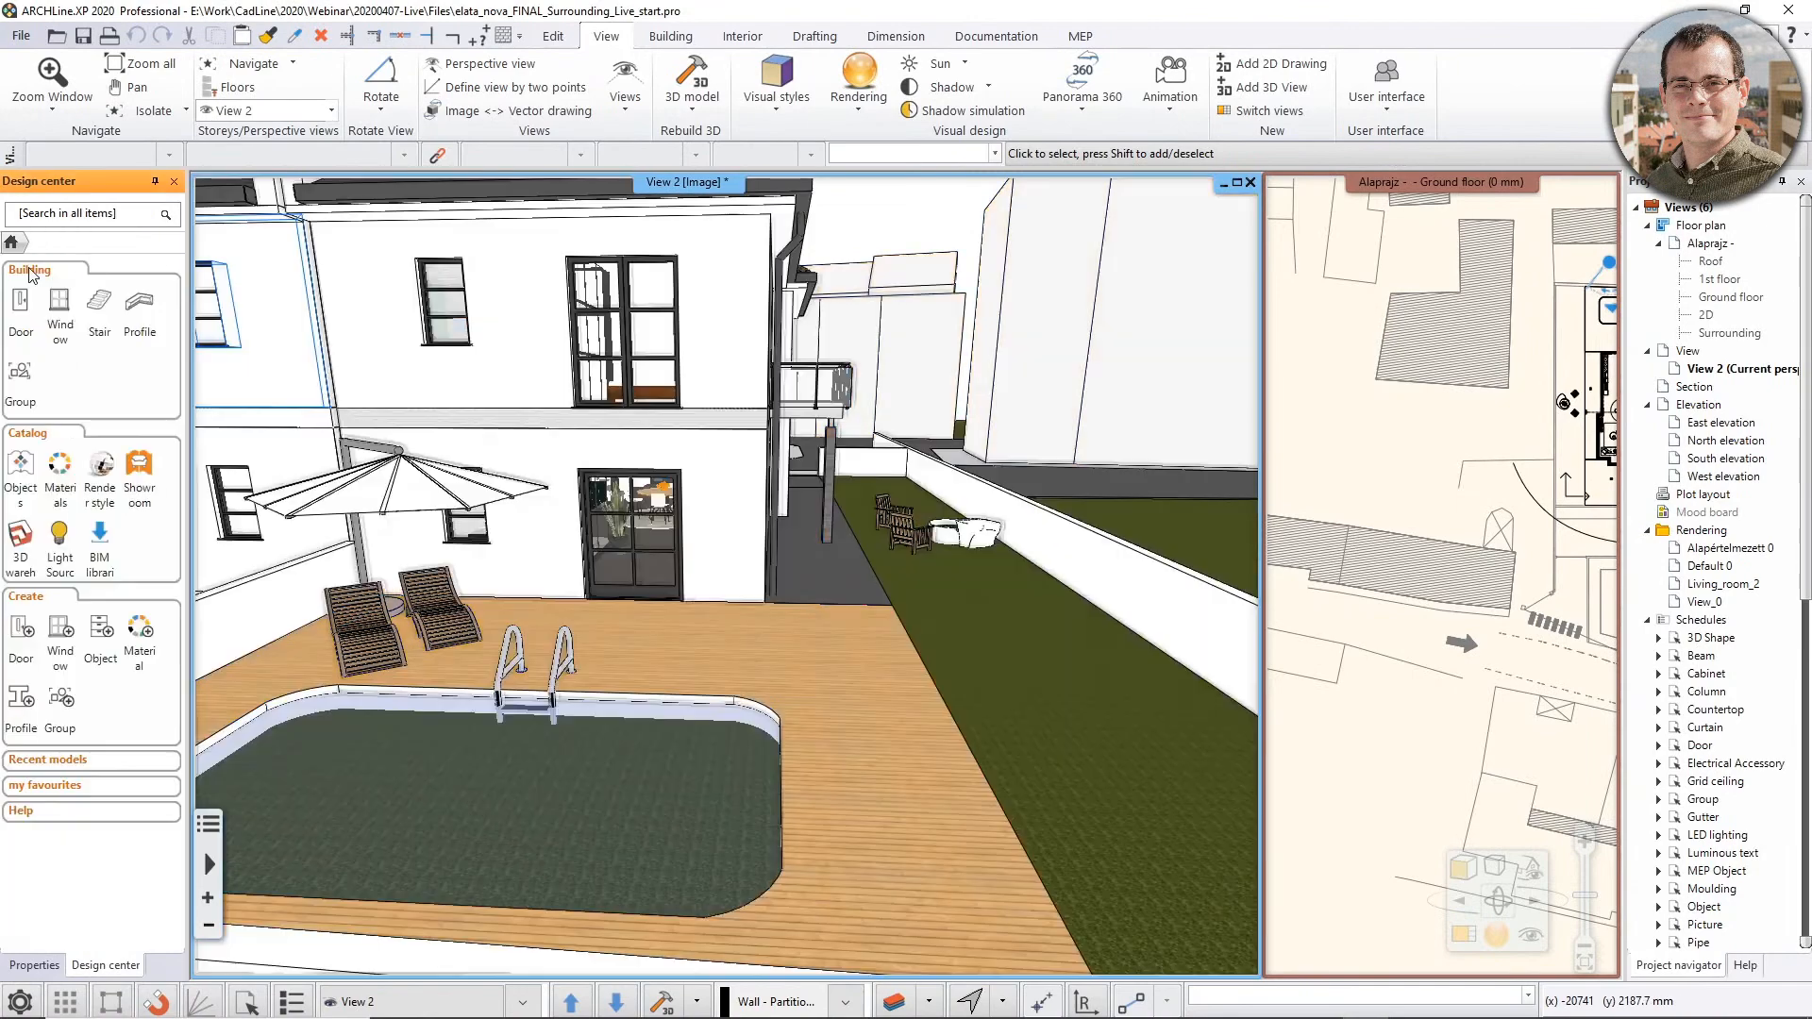
Restore the saved Outdoor perspective in the 3D view
{"action": "scroll", "coordinate": [688, 497], "scroll_direction": "up", "scroll_amount": 3}
{"action": "double_click", "coordinate": [686, 497]}
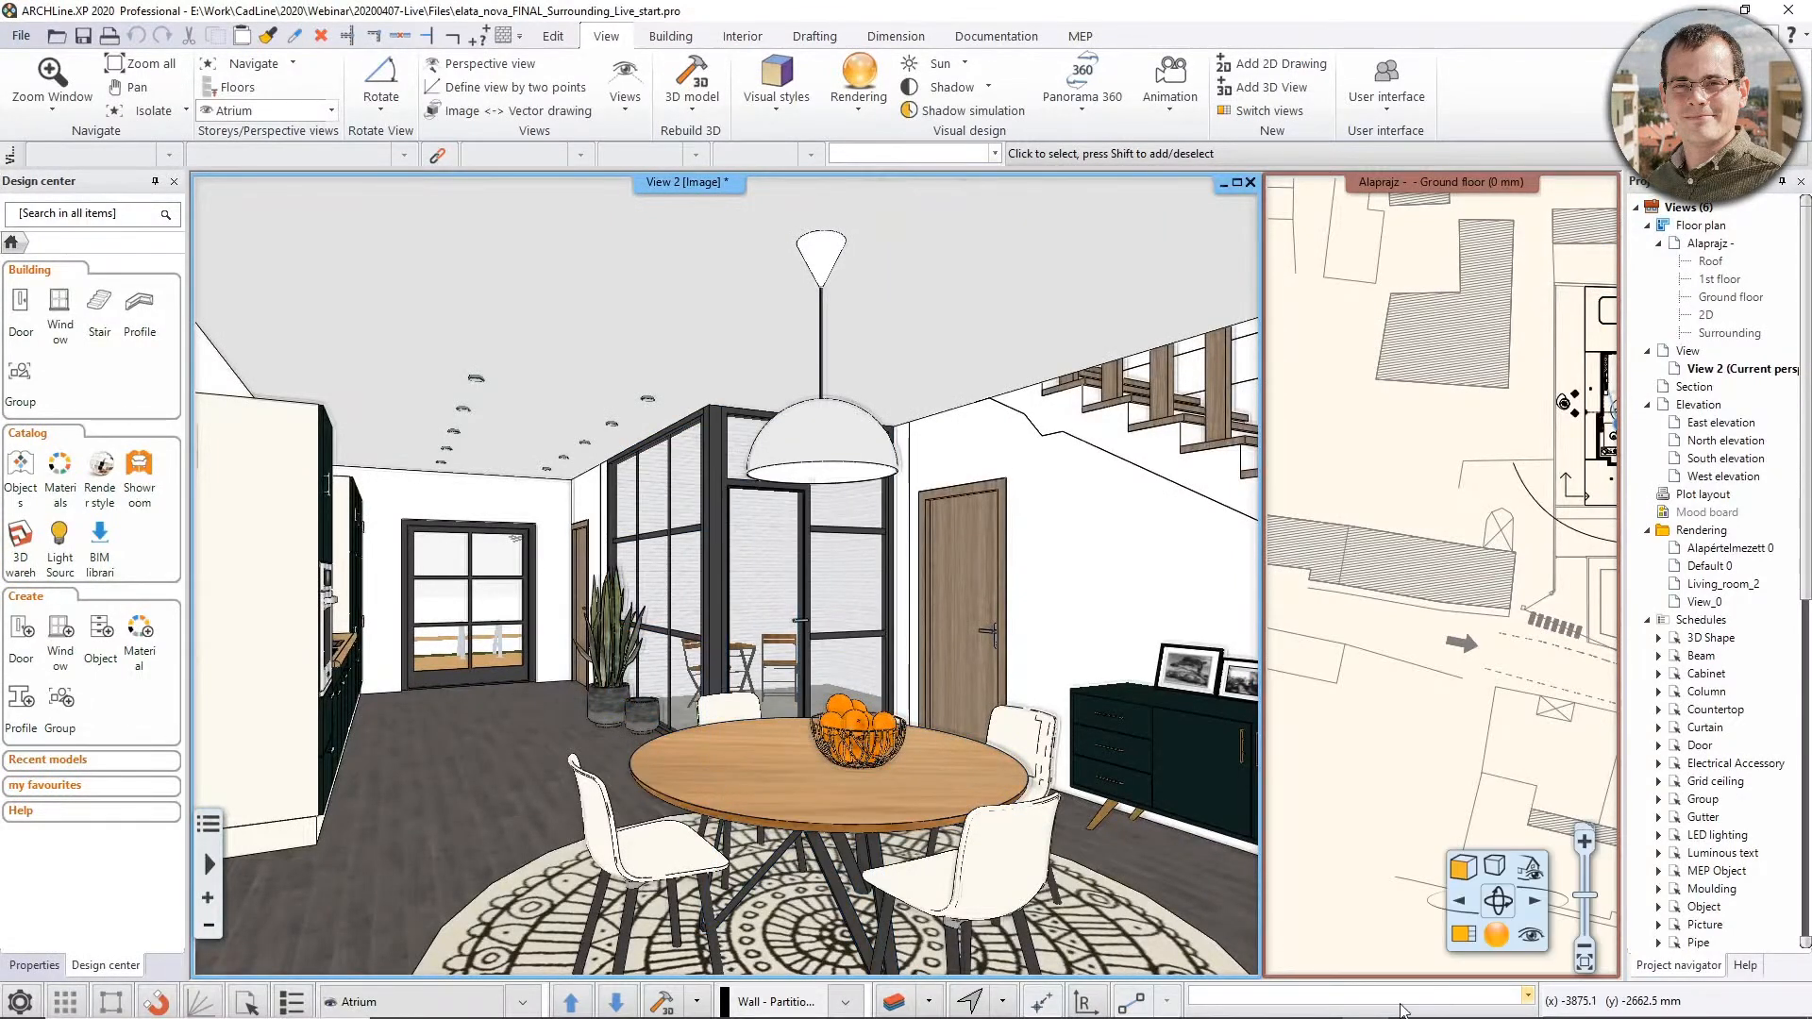
{"action": "left_click", "coordinate": [1531, 934]}
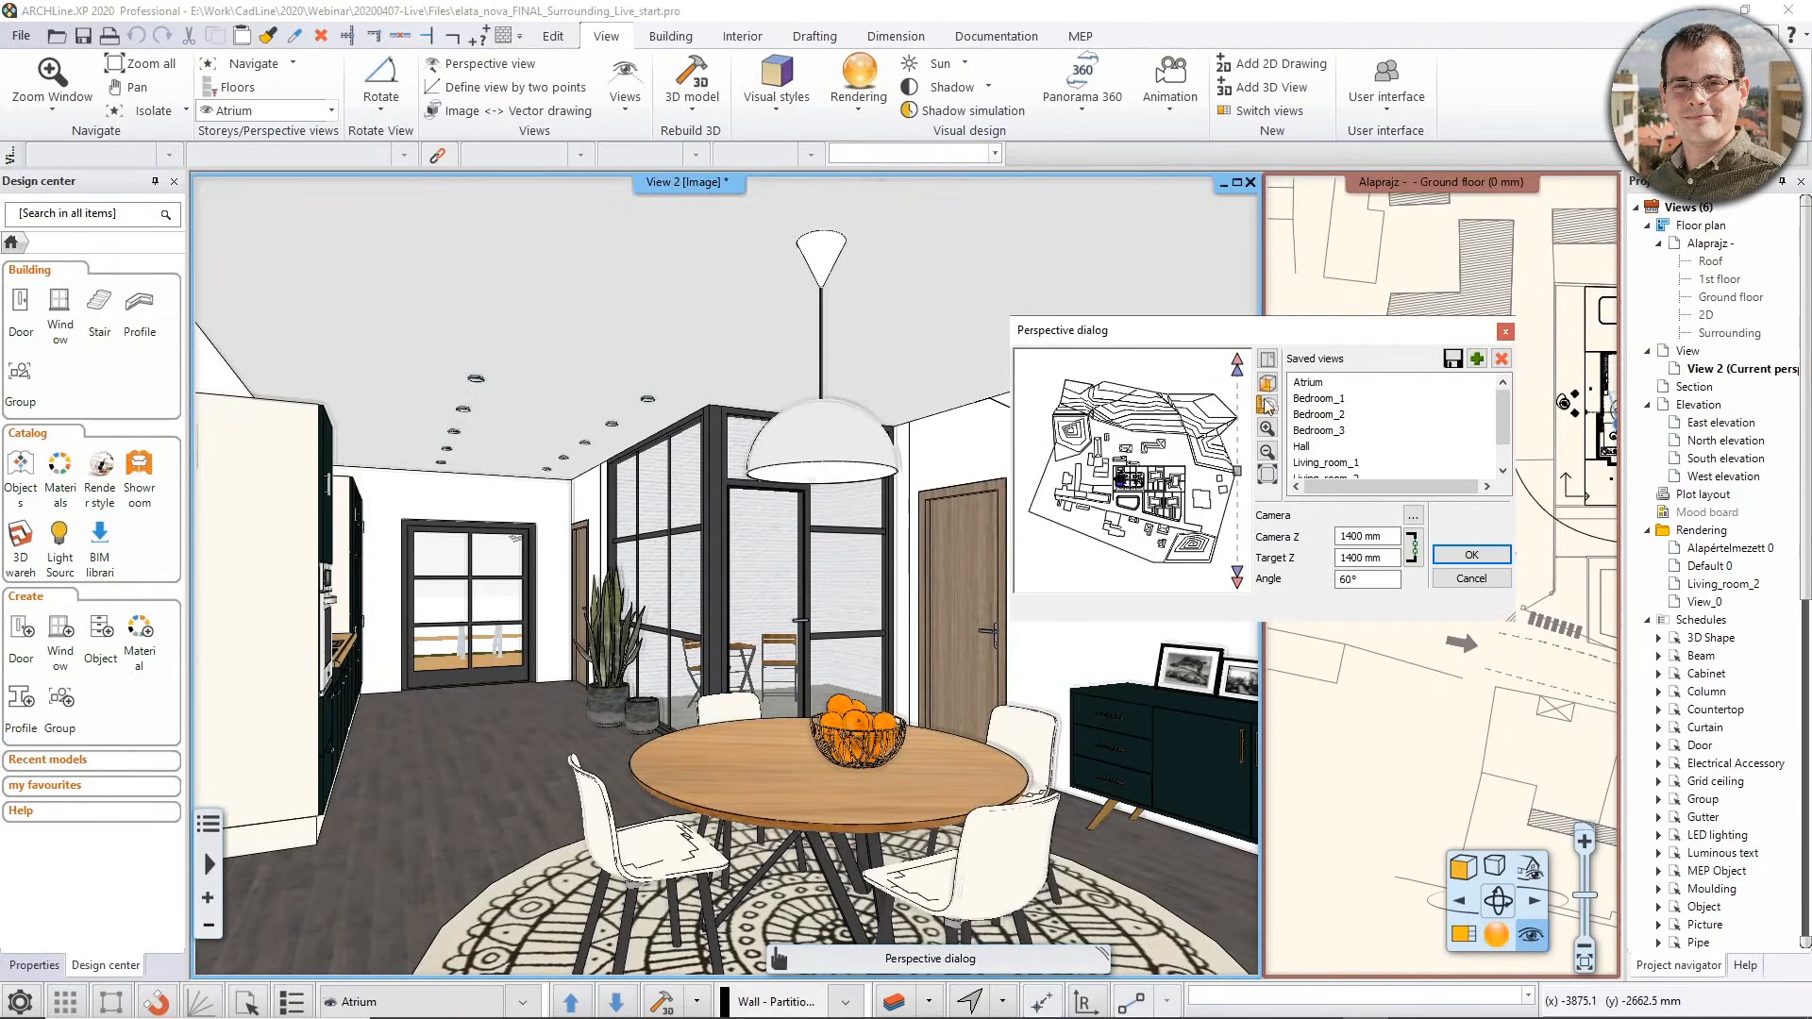
{"action": "scroll", "coordinate": [1333, 444], "scroll_direction": "down", "scroll_amount": 1}
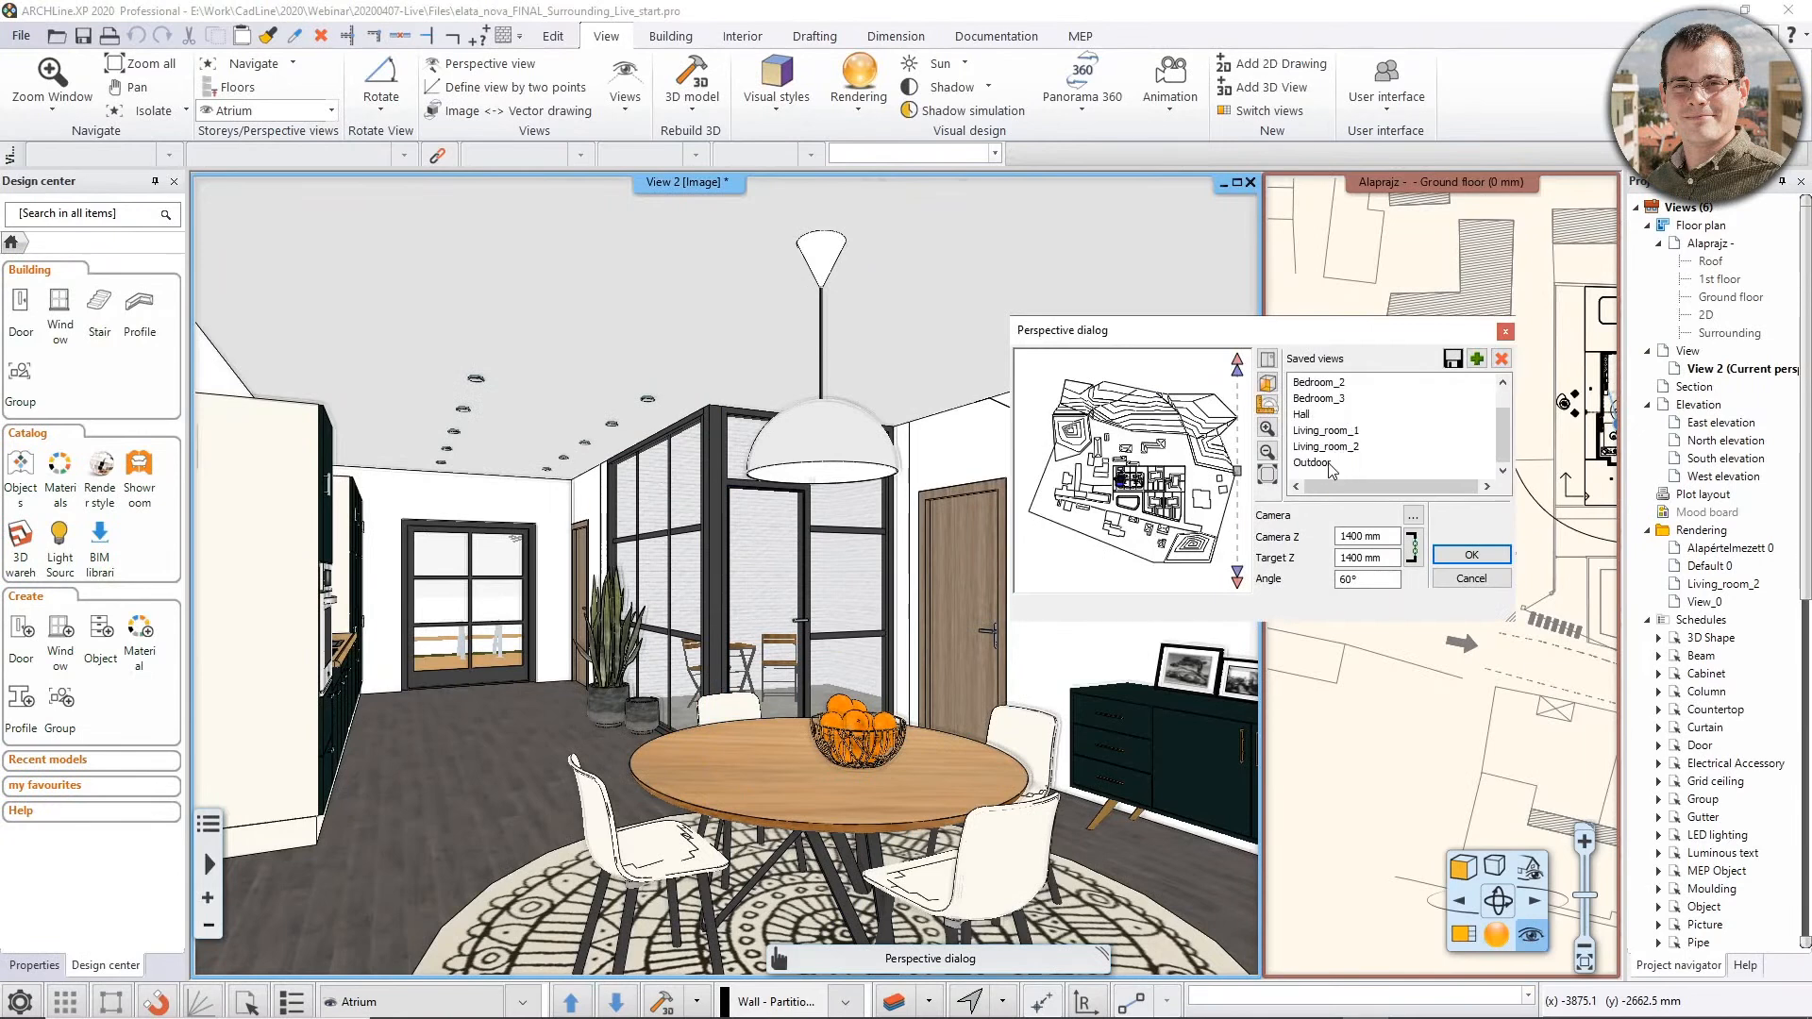
{"action": "left_click", "coordinate": [1321, 462]}
{"action": "left_click", "coordinate": [1471, 554]}
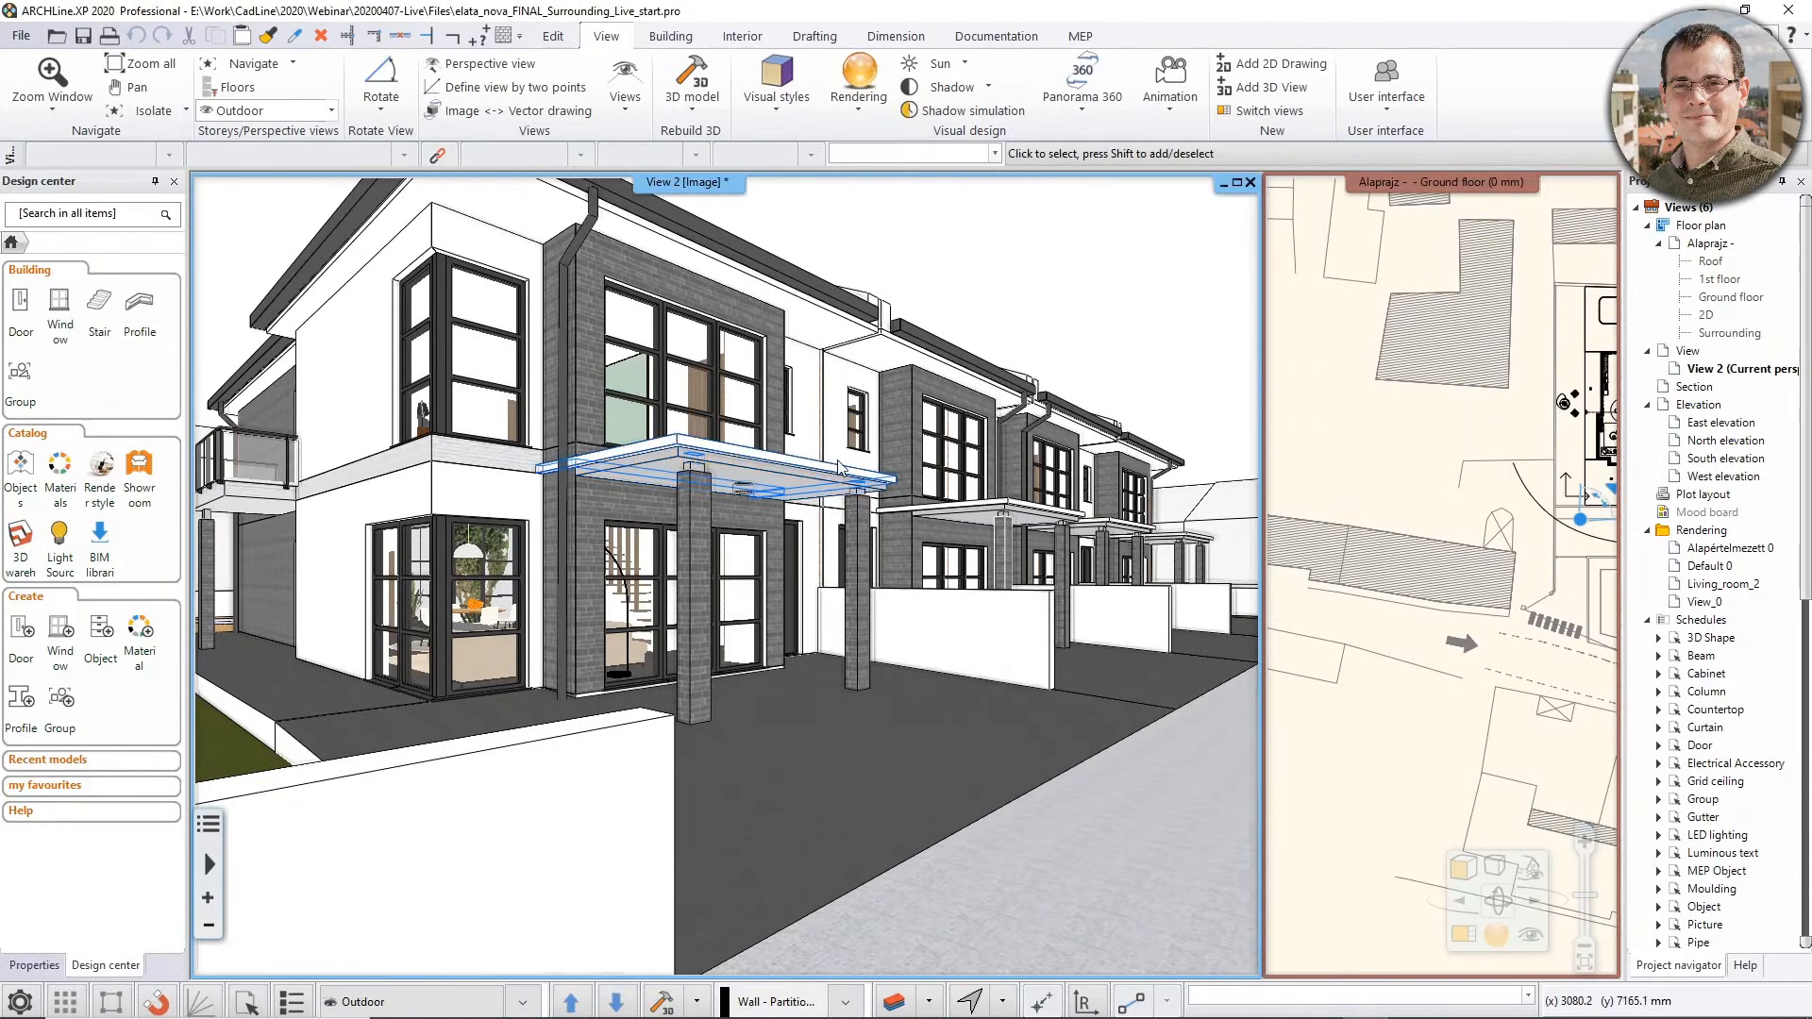
Turn on shadows in the Outdoor 3D view
{"action": "left_click", "coordinate": [1492, 882]}
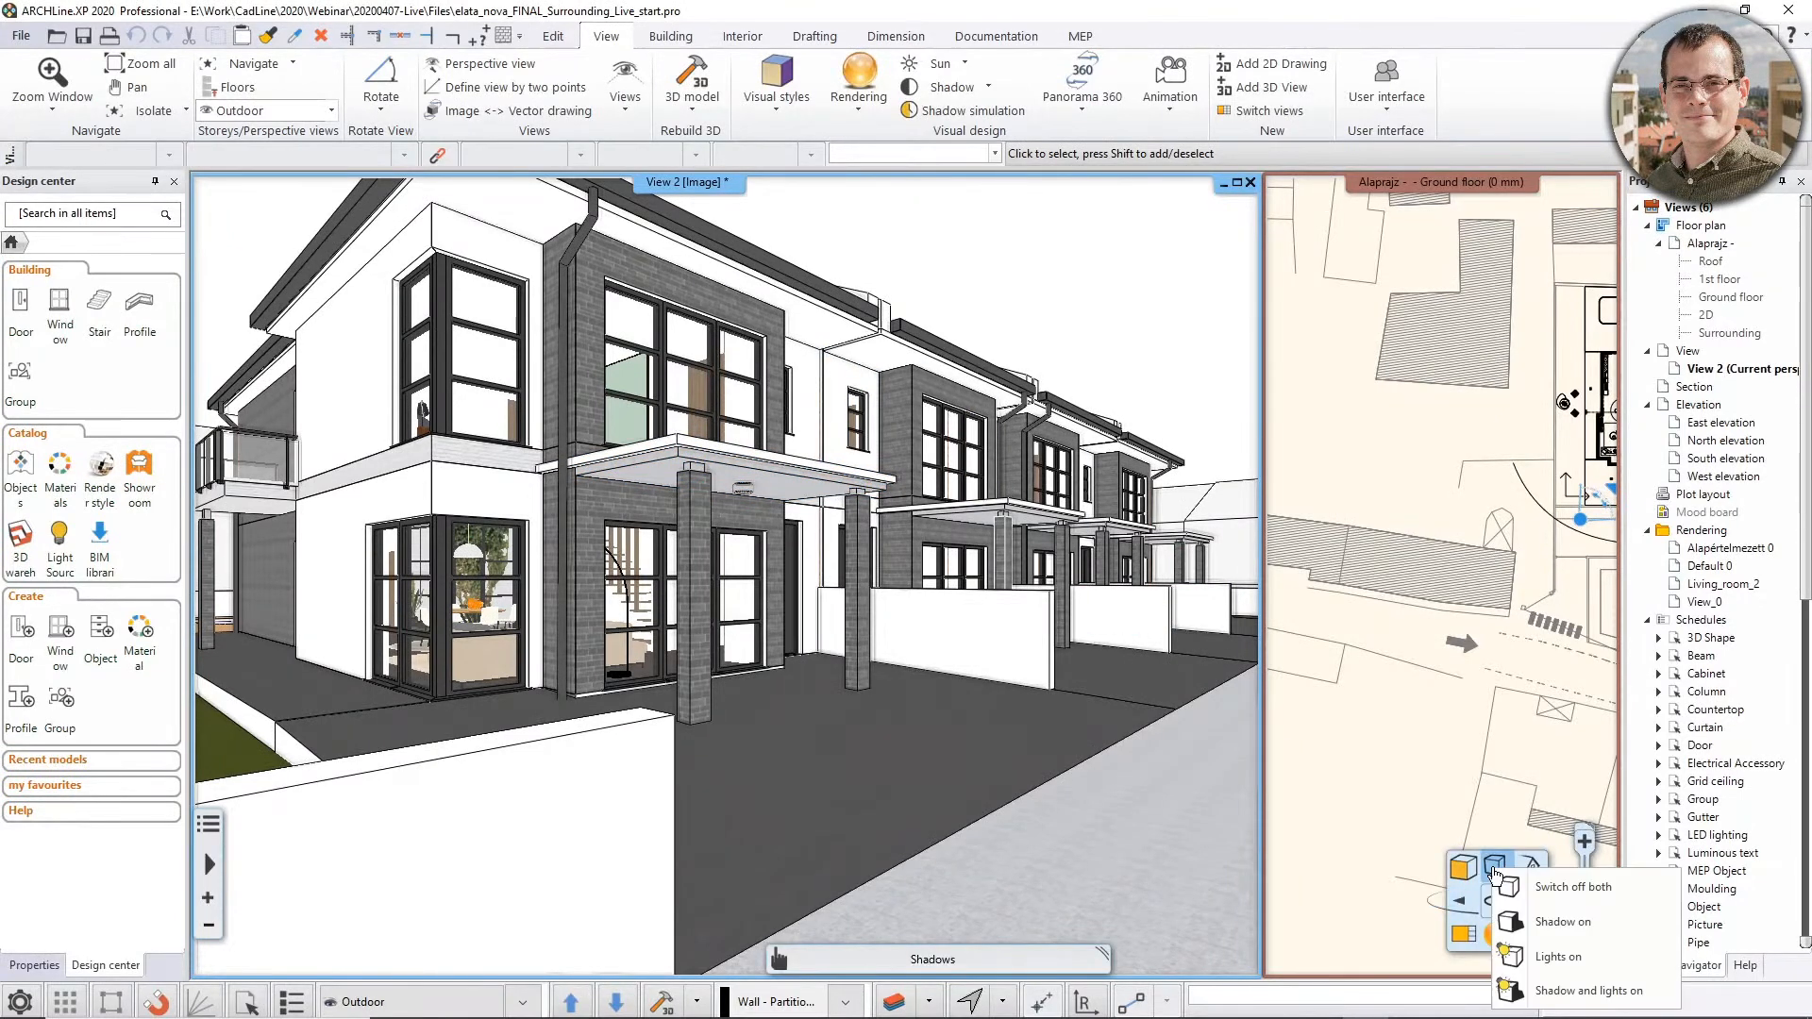
{"action": "left_click", "coordinate": [1519, 923]}
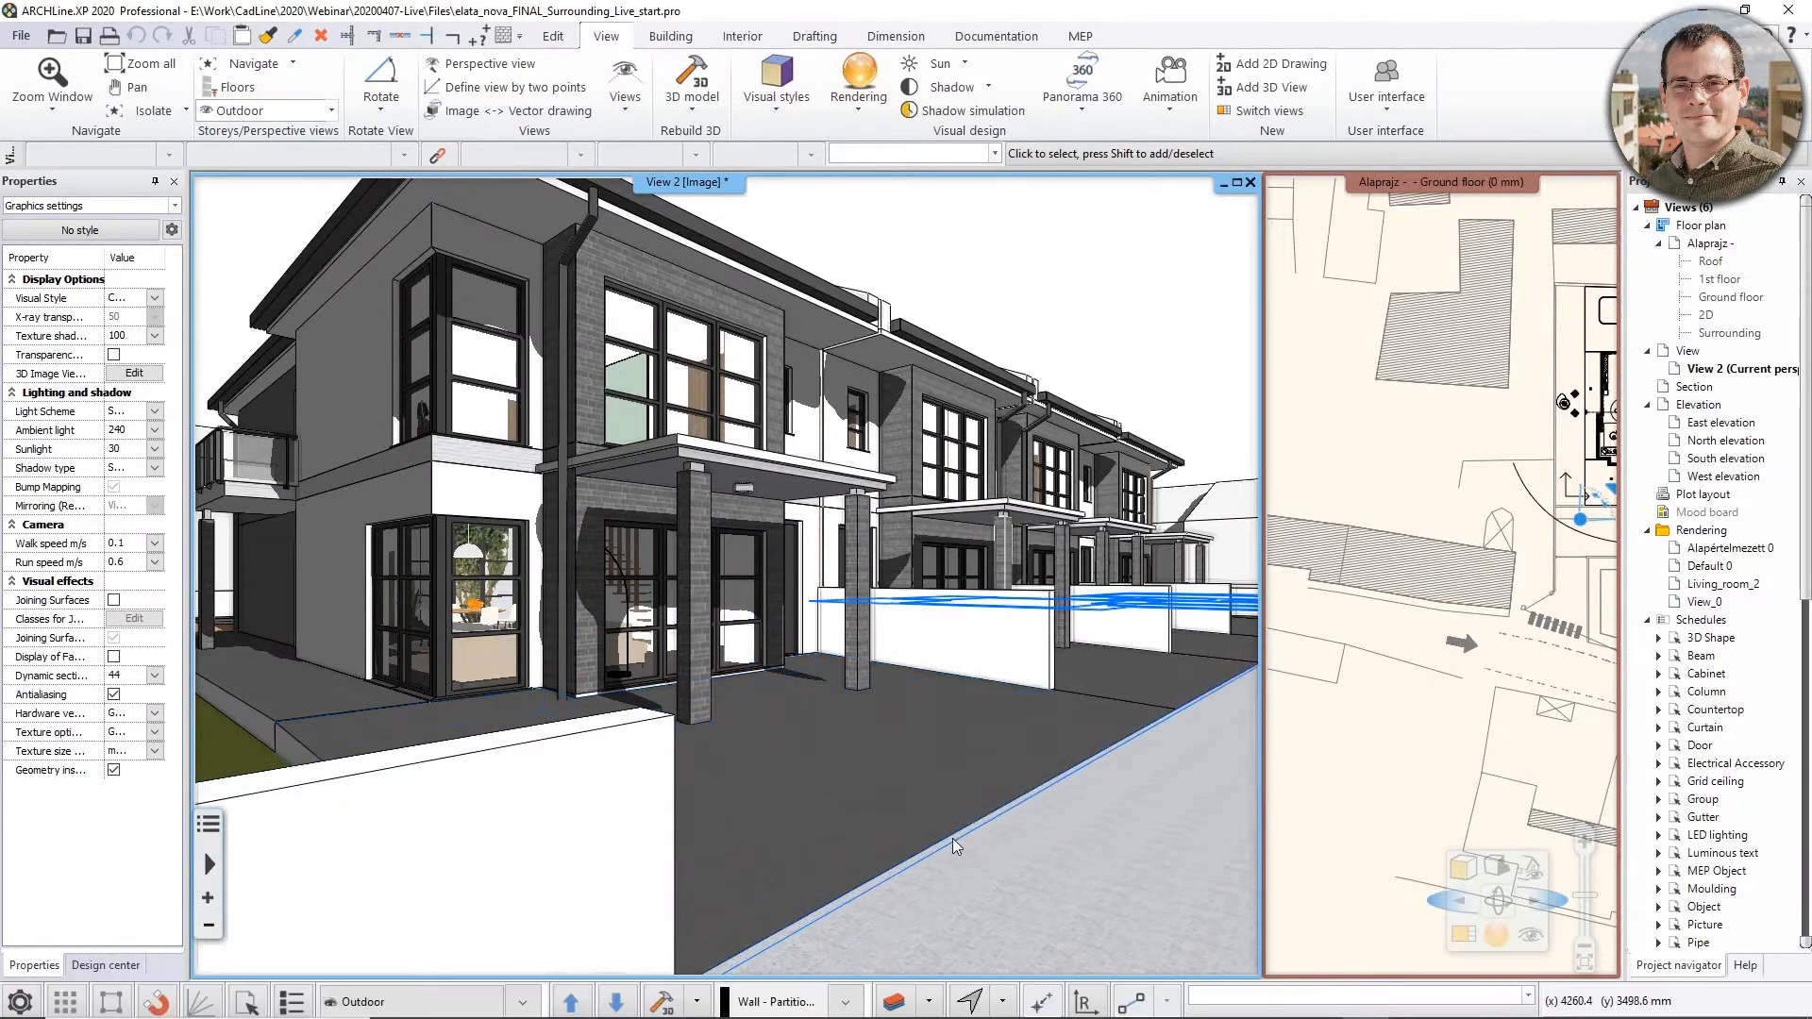
{"action": "left_click", "coordinate": [970, 1002]}
{"action": "left_click", "coordinate": [1043, 382]}
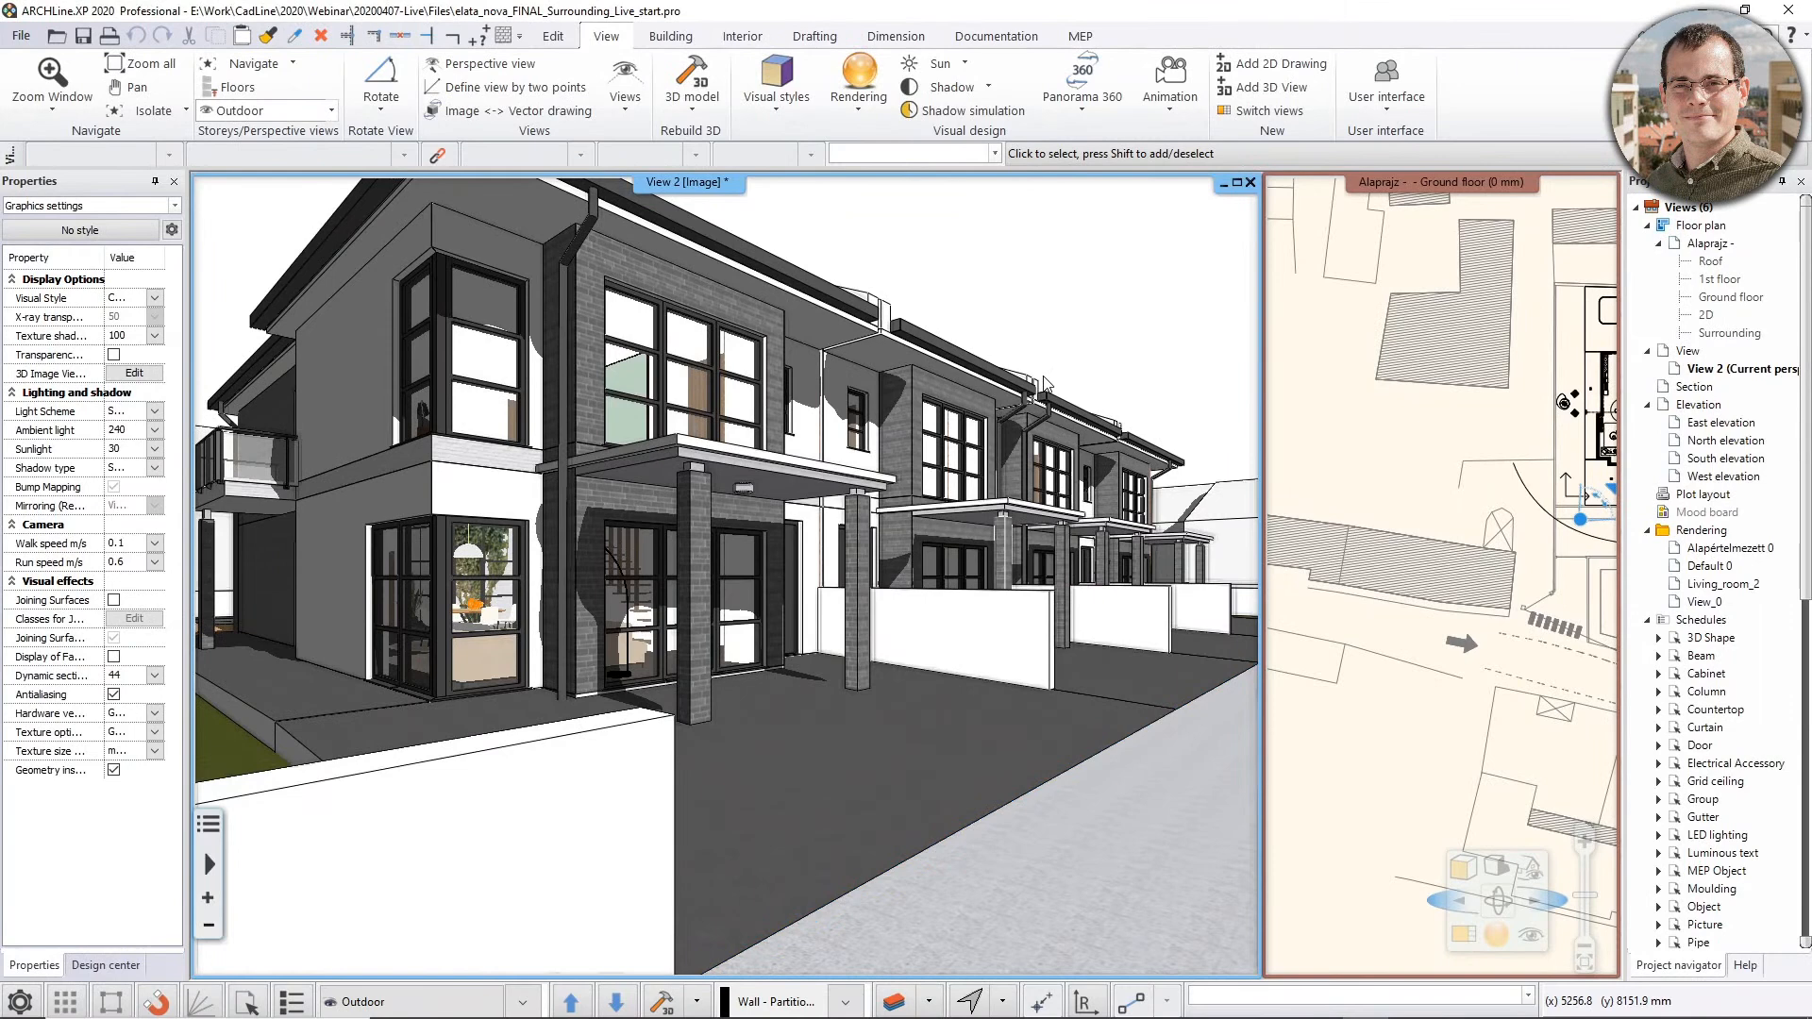
Create an animation from the curved spline path in front of the houses on the ground floor plan and play it
{"action": "left_click", "coordinate": [1464, 555]}
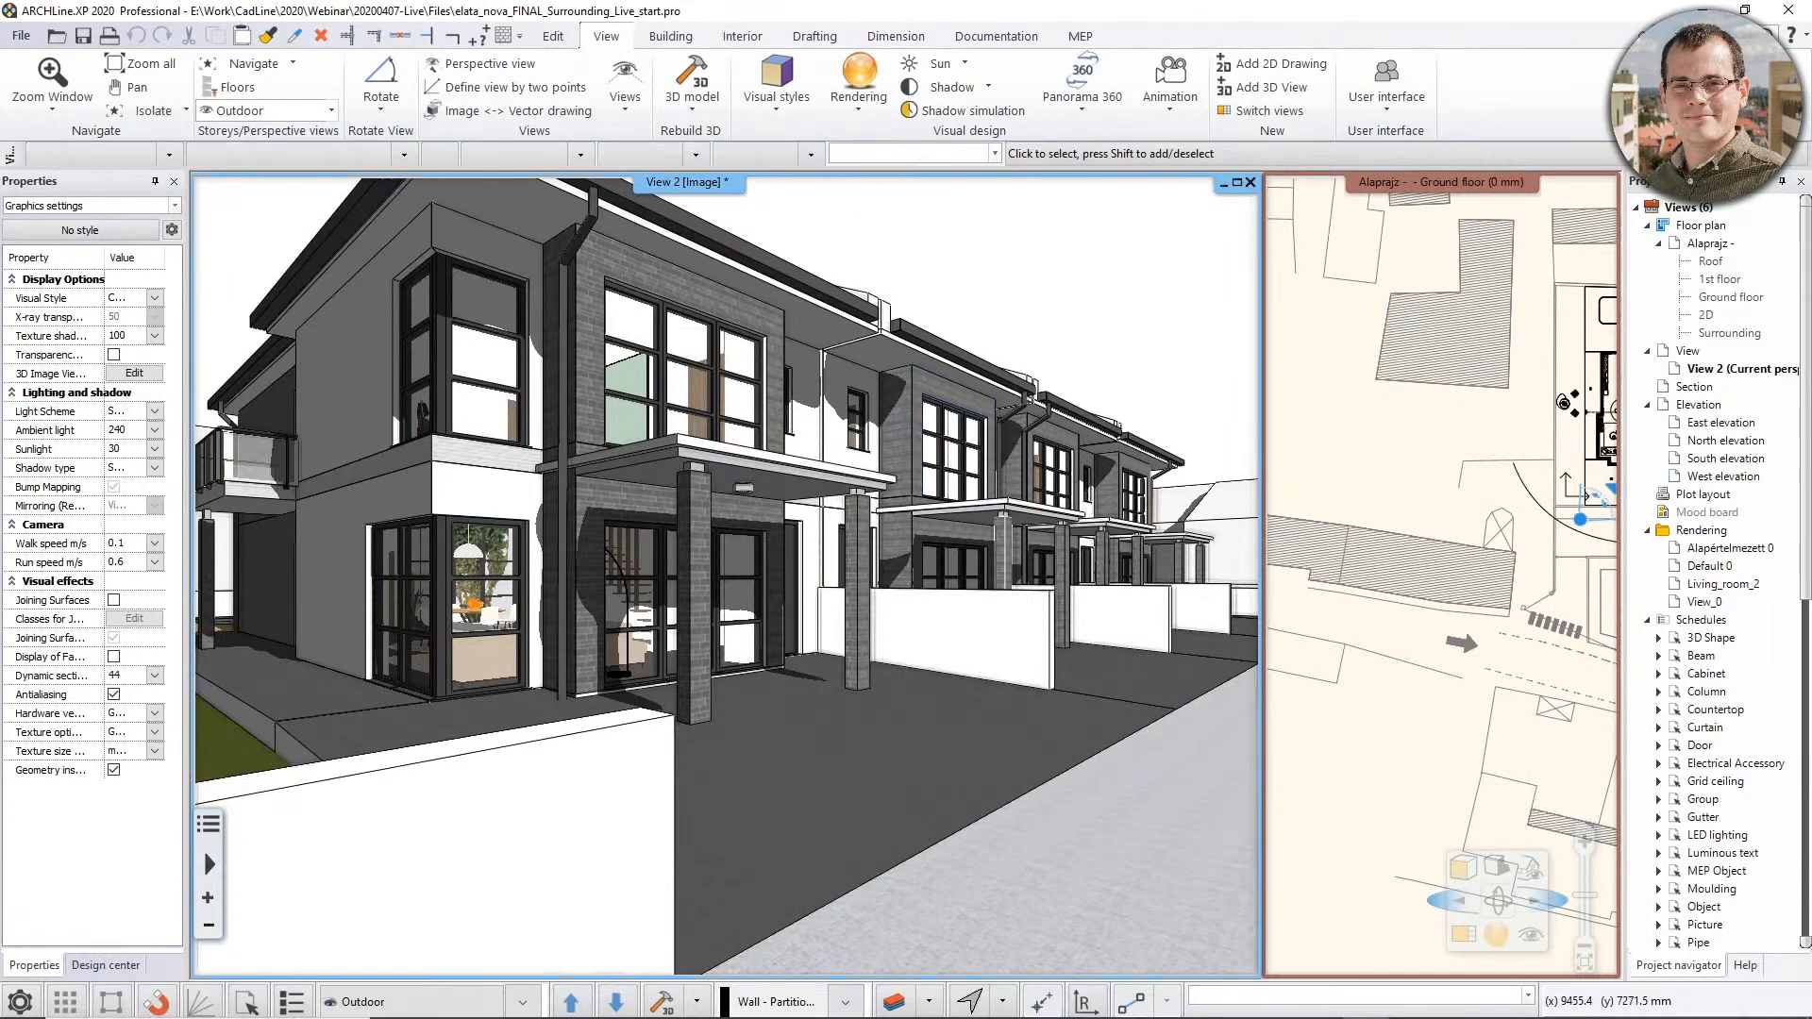
{"action": "scroll", "coordinate": [1468, 561], "scroll_direction": "up", "scroll_amount": 1}
{"action": "scroll", "coordinate": [1477, 575], "scroll_direction": "up", "scroll_amount": 1}
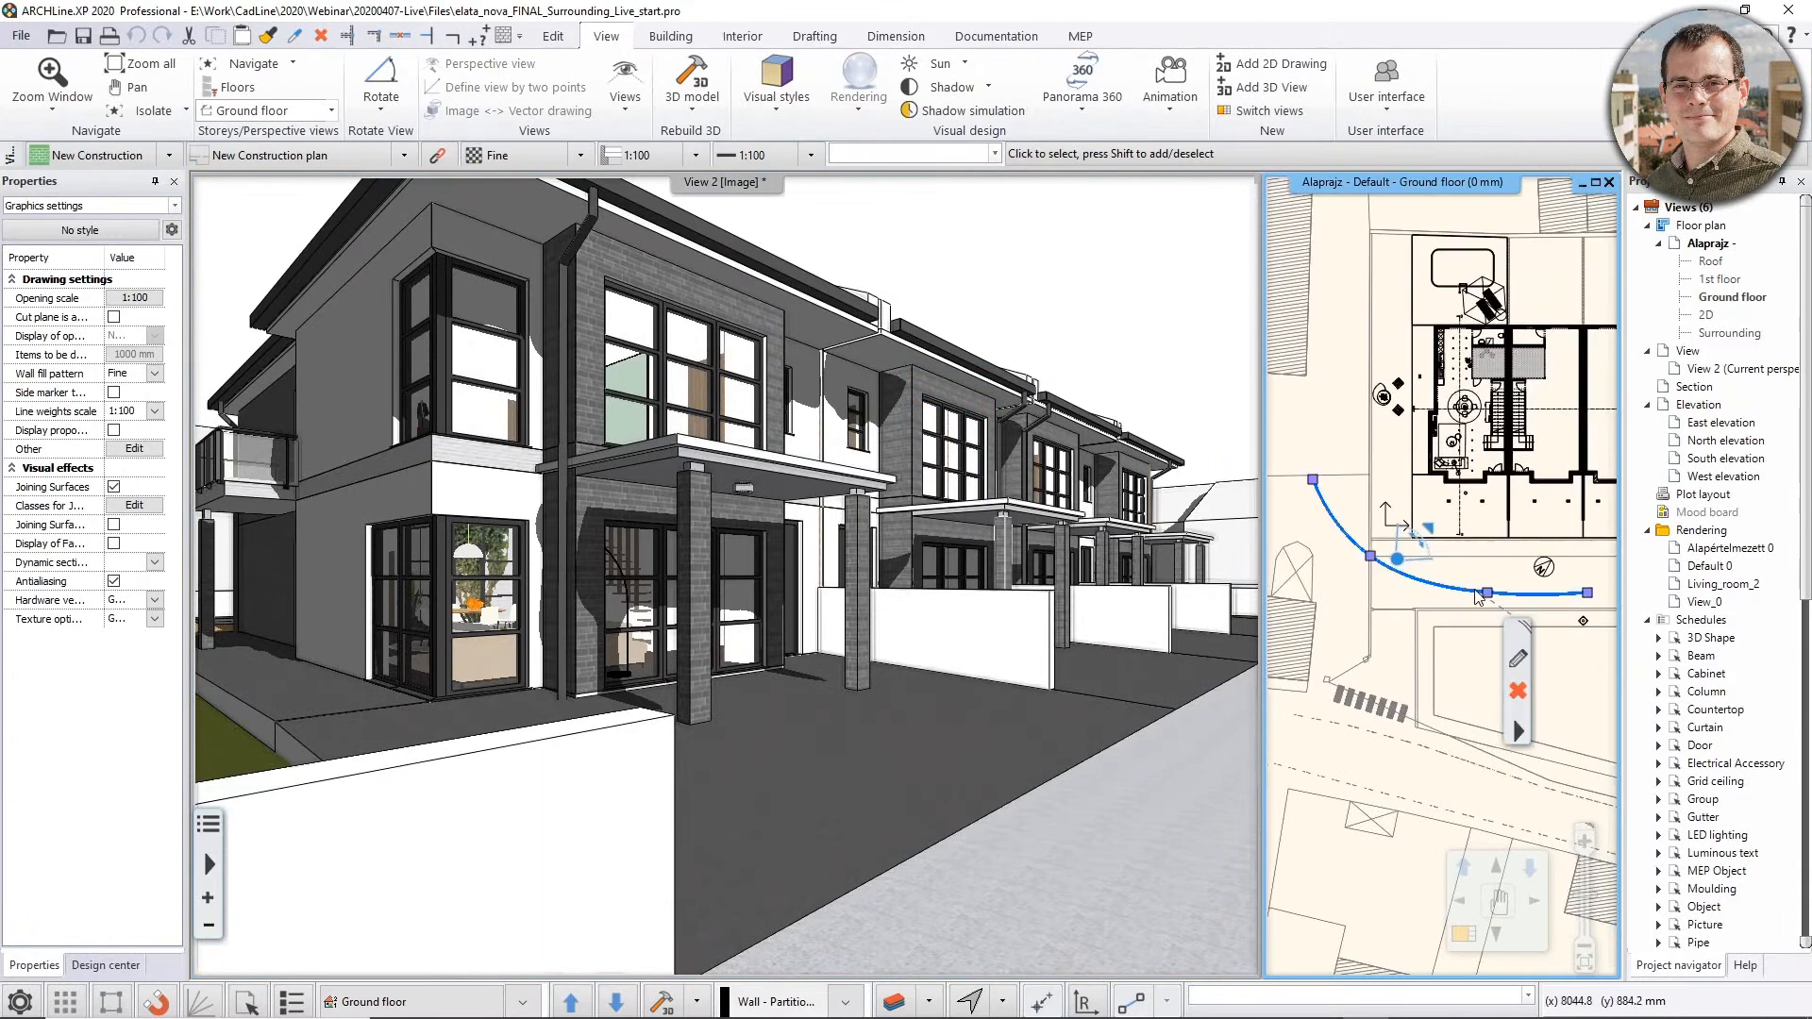
{"action": "left_click", "coordinate": [1481, 592]}
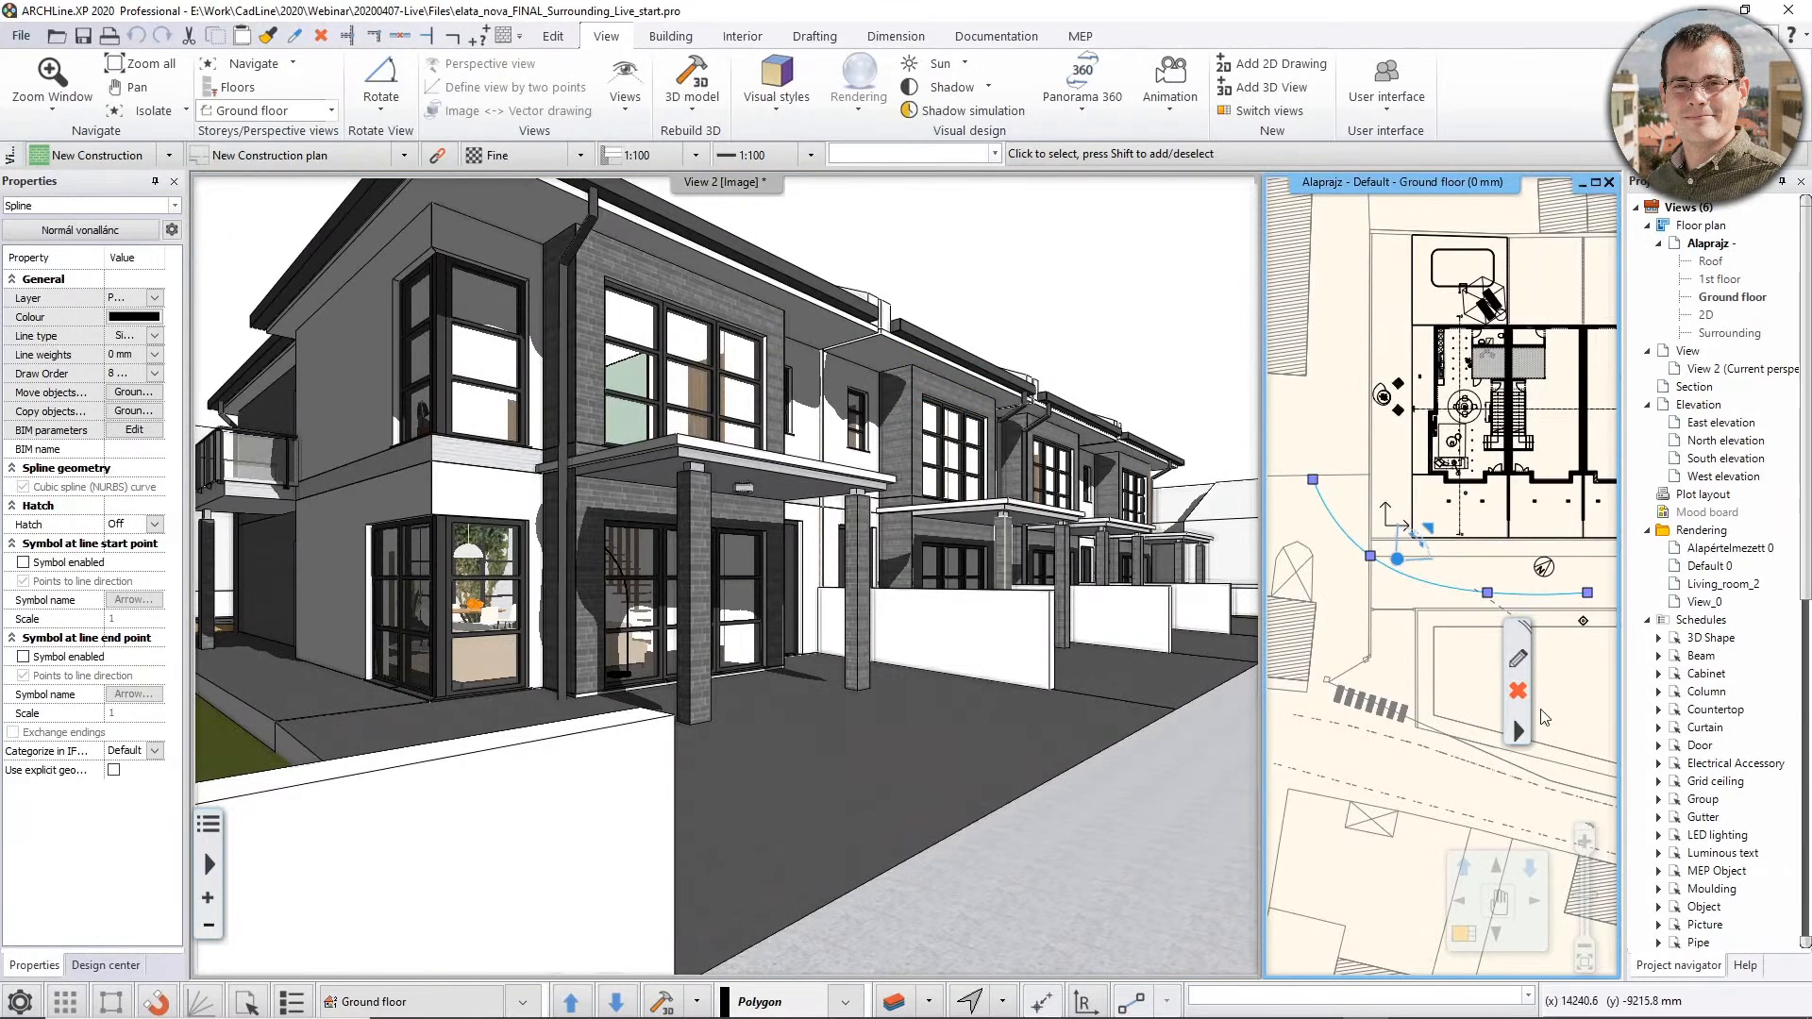
{"action": "left_click", "coordinate": [1517, 732]}
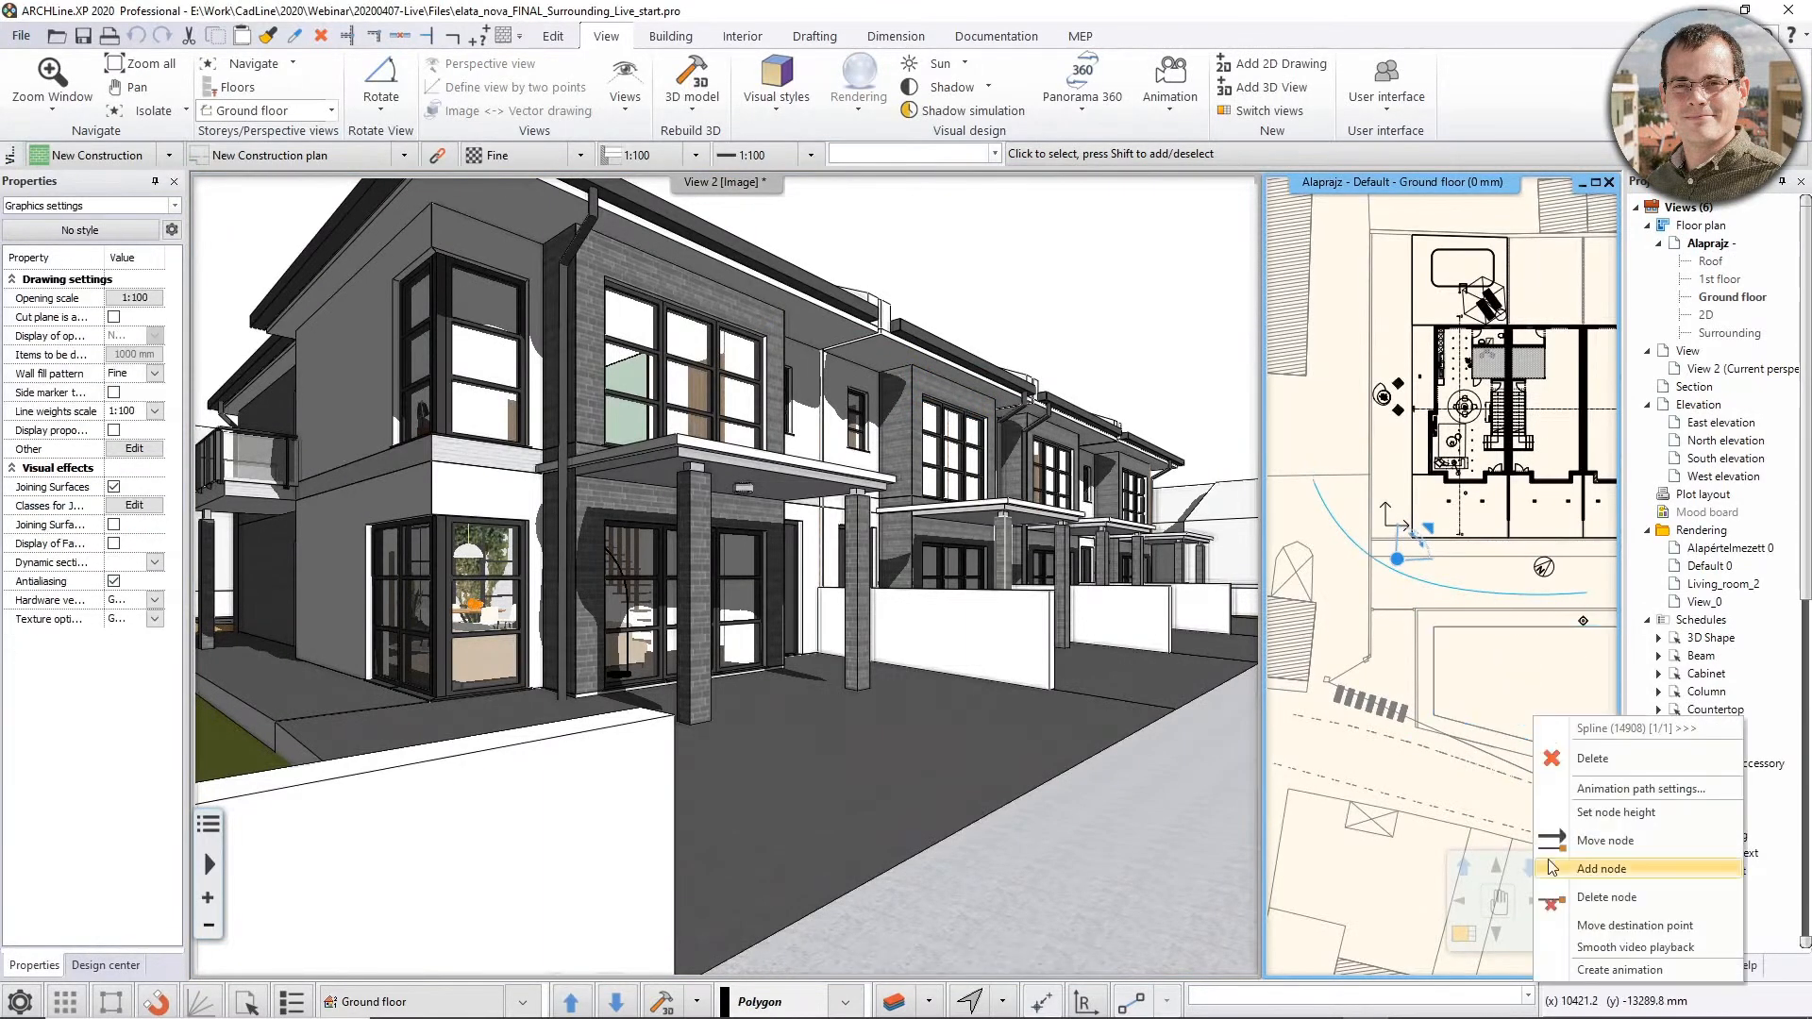
{"action": "left_click", "coordinate": [1577, 970]}
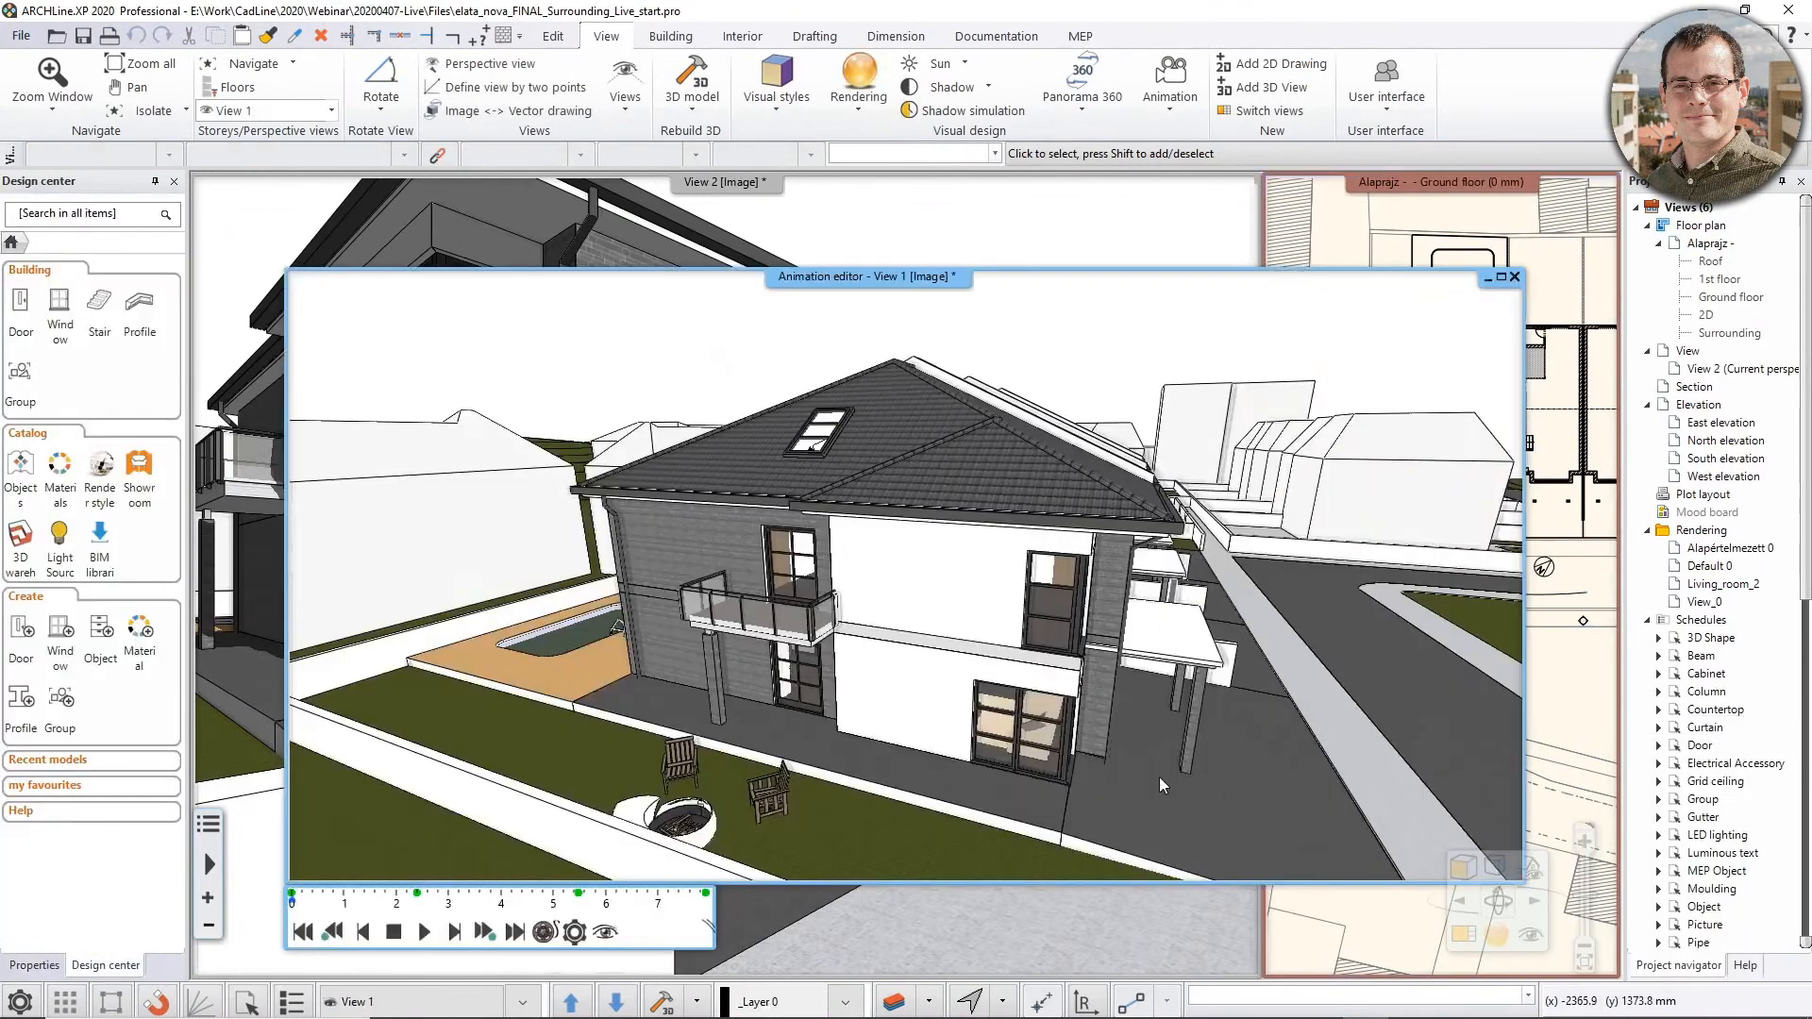
{"action": "left_click", "coordinate": [426, 932]}
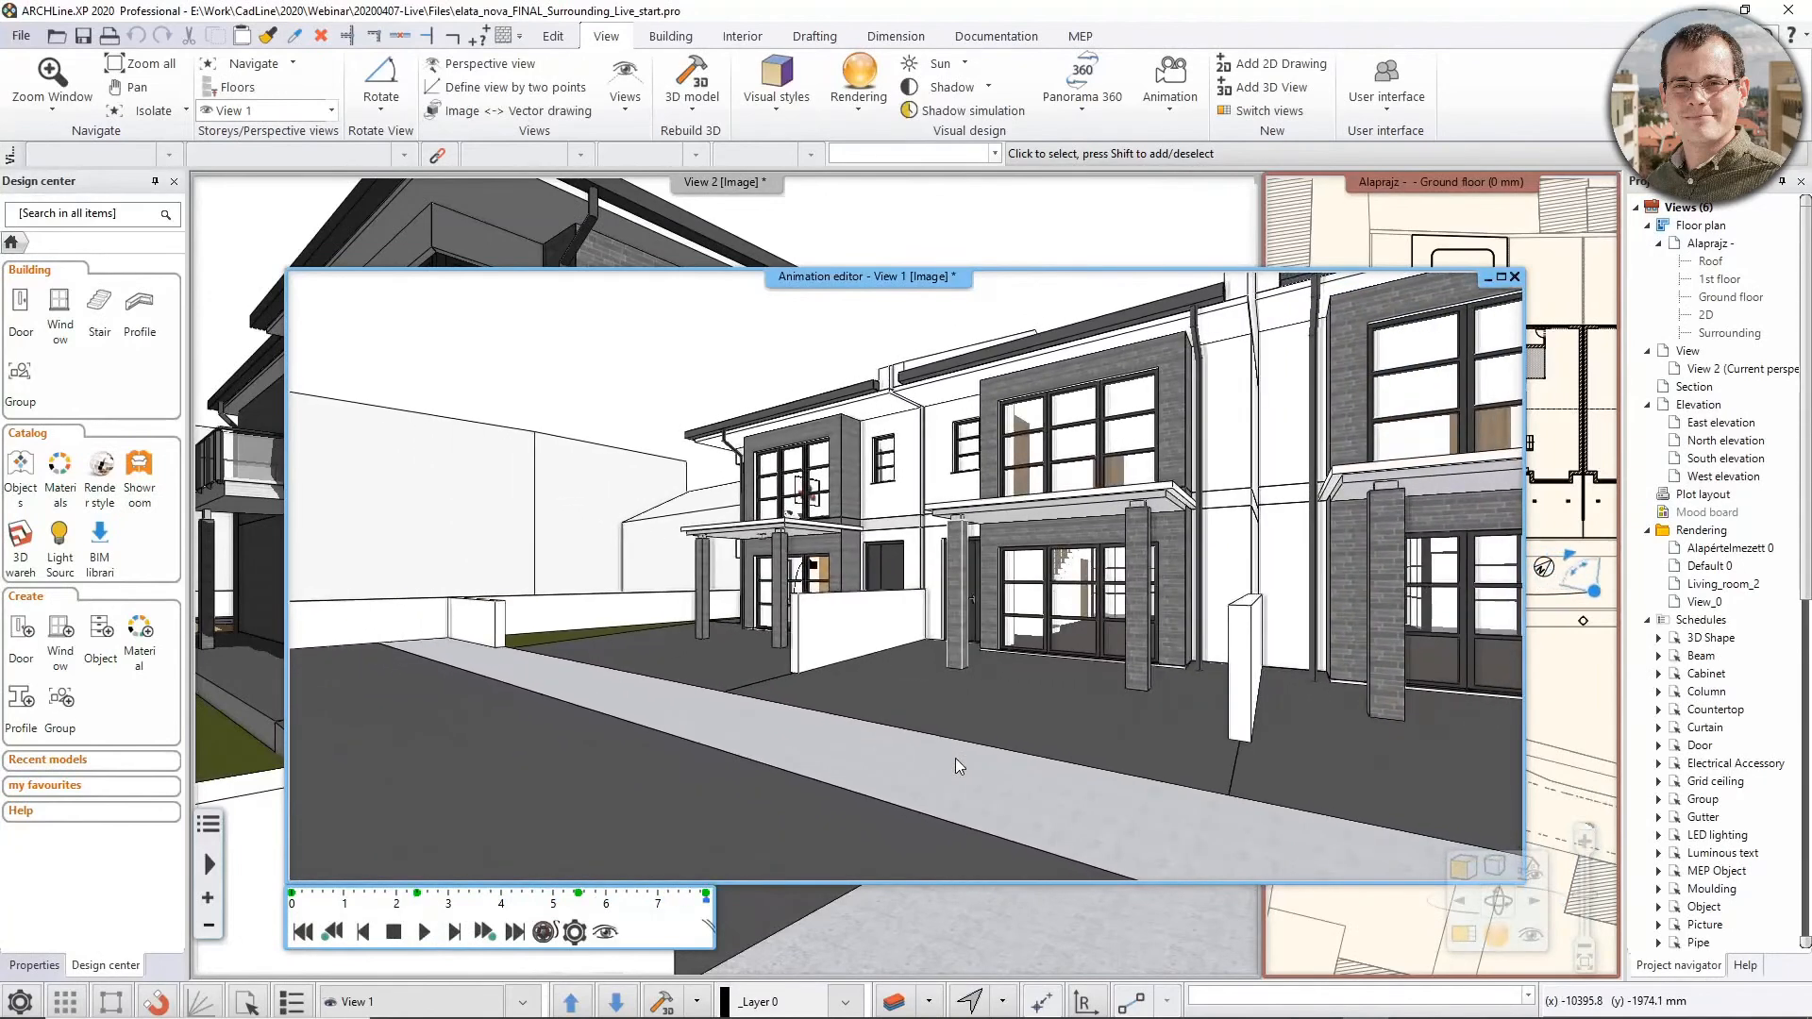
Return to the Outdoor perspective and switch off both shadows and lights
{"action": "left_click", "coordinate": [1139, 236]}
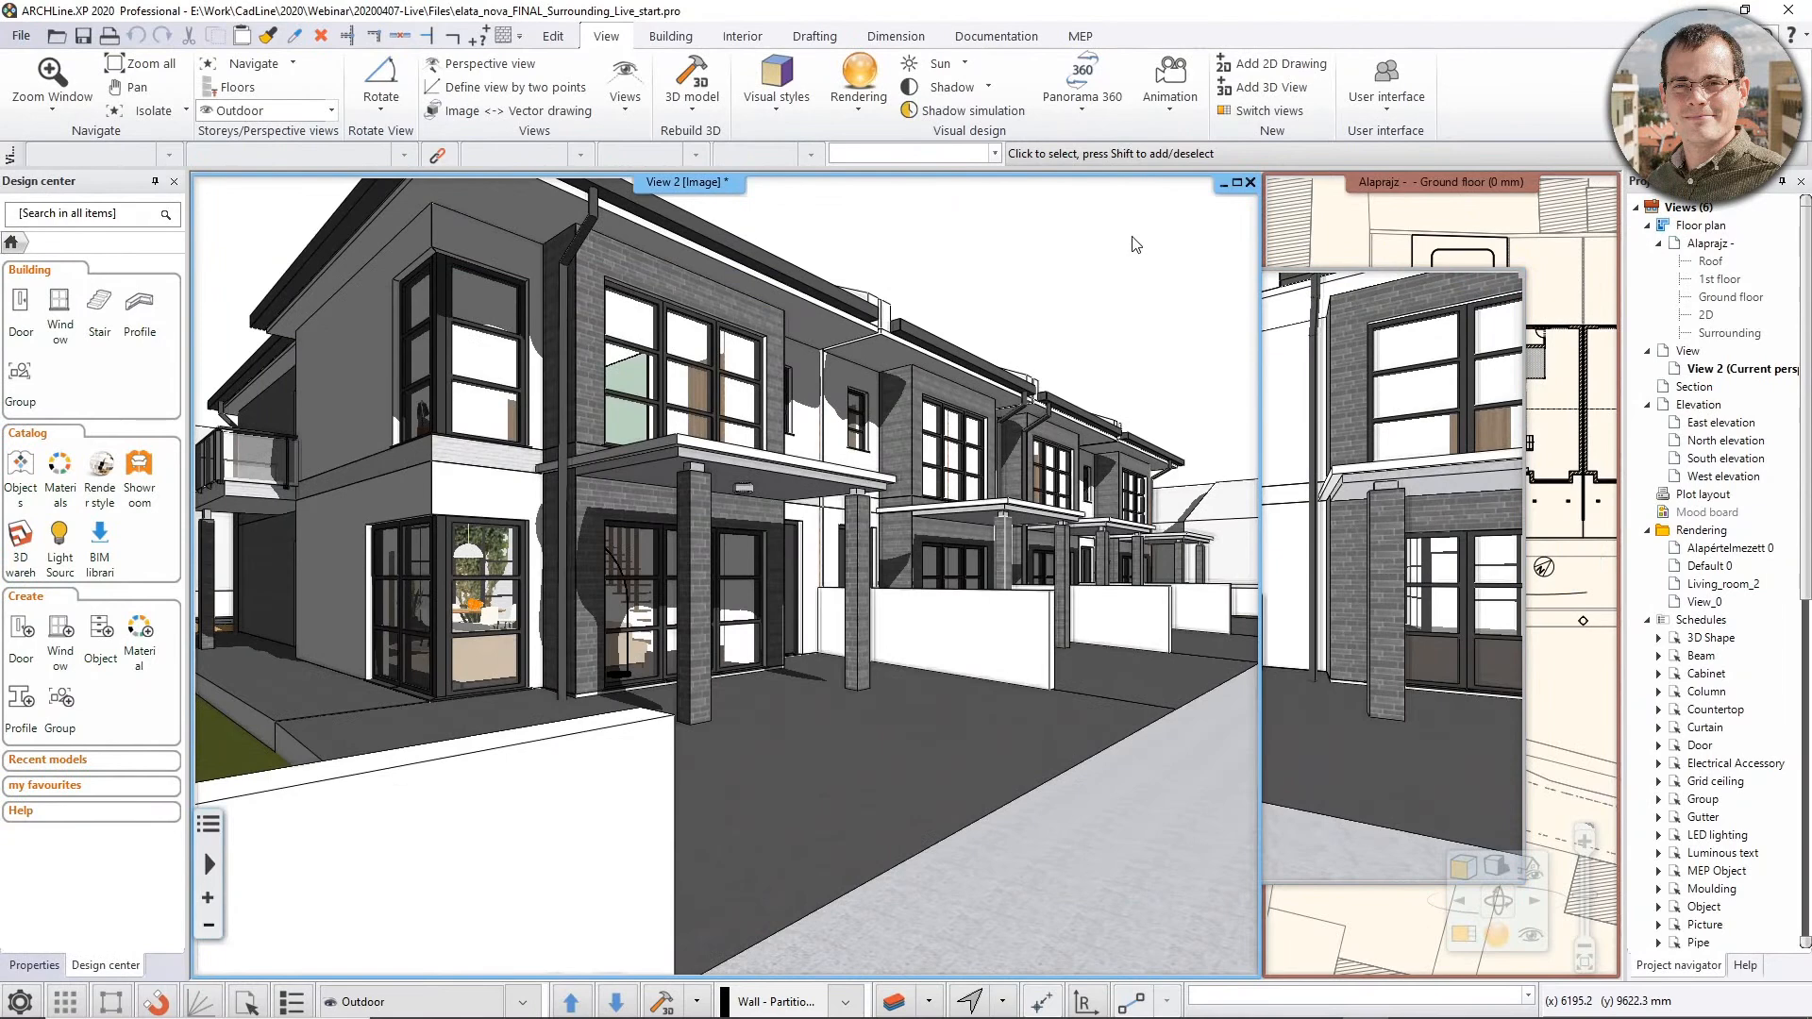
{"action": "left_click", "coordinate": [1500, 868]}
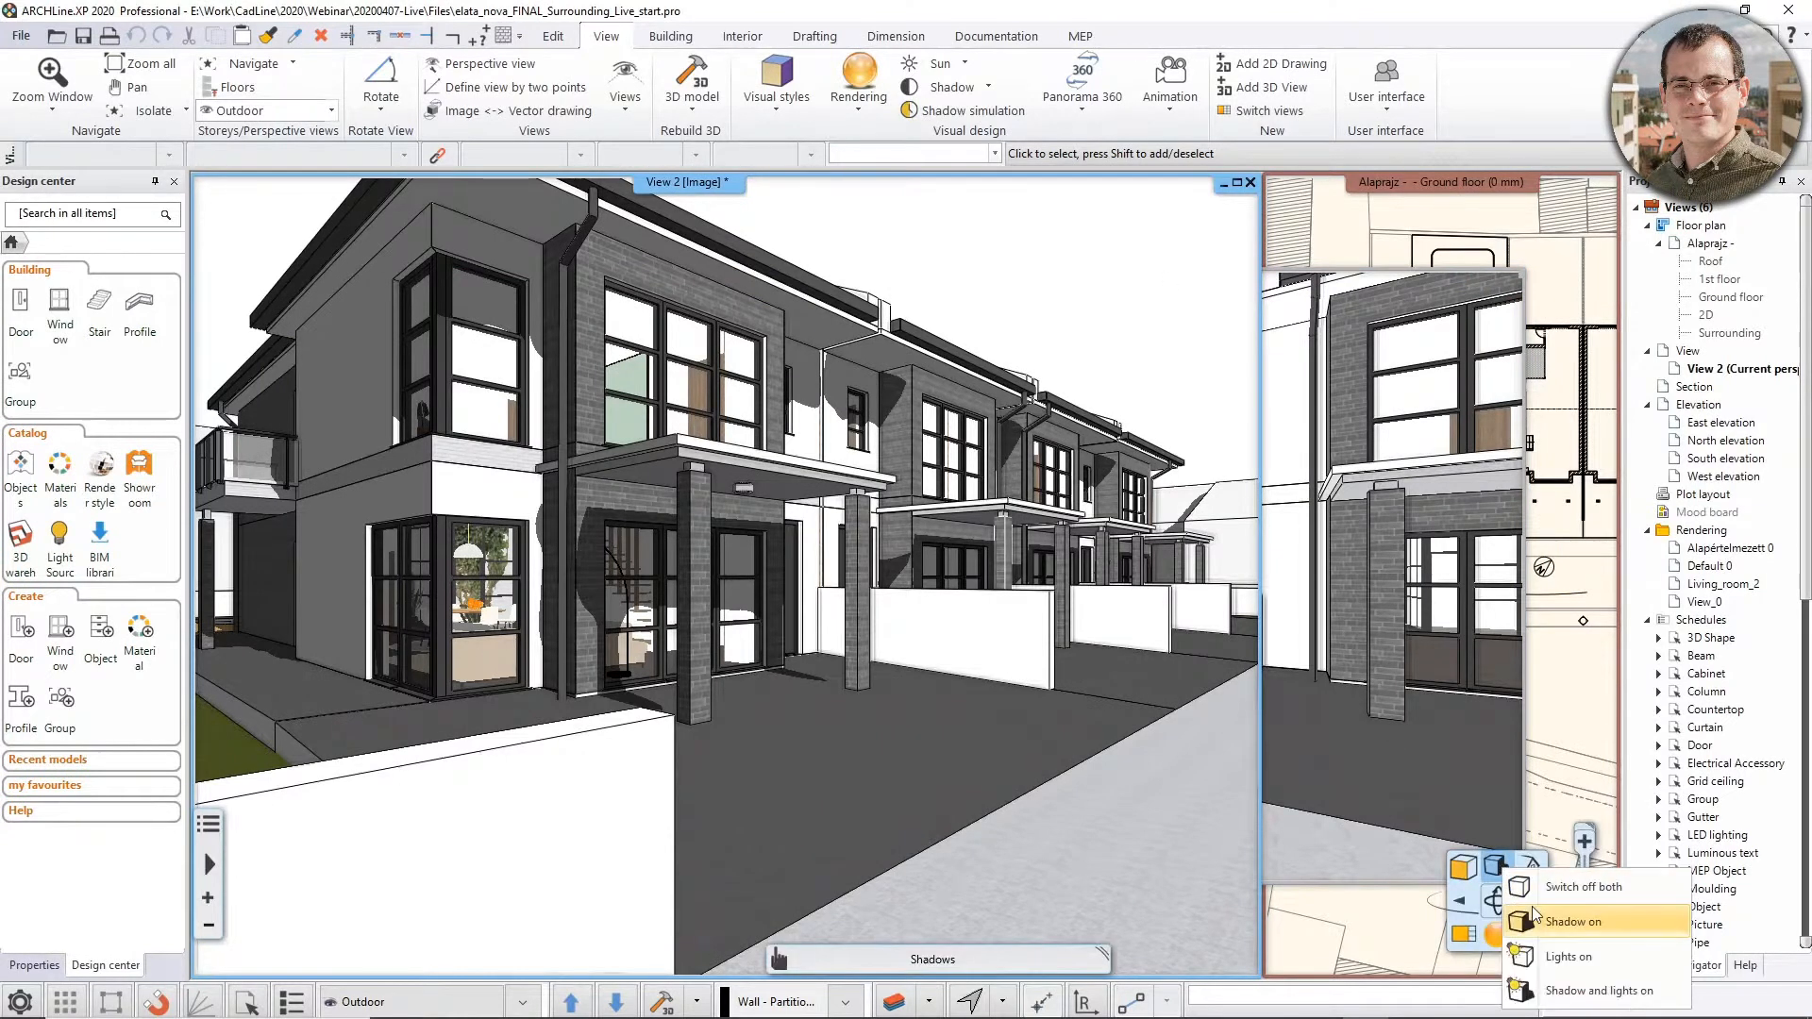
{"action": "left_click", "coordinate": [1572, 887]}
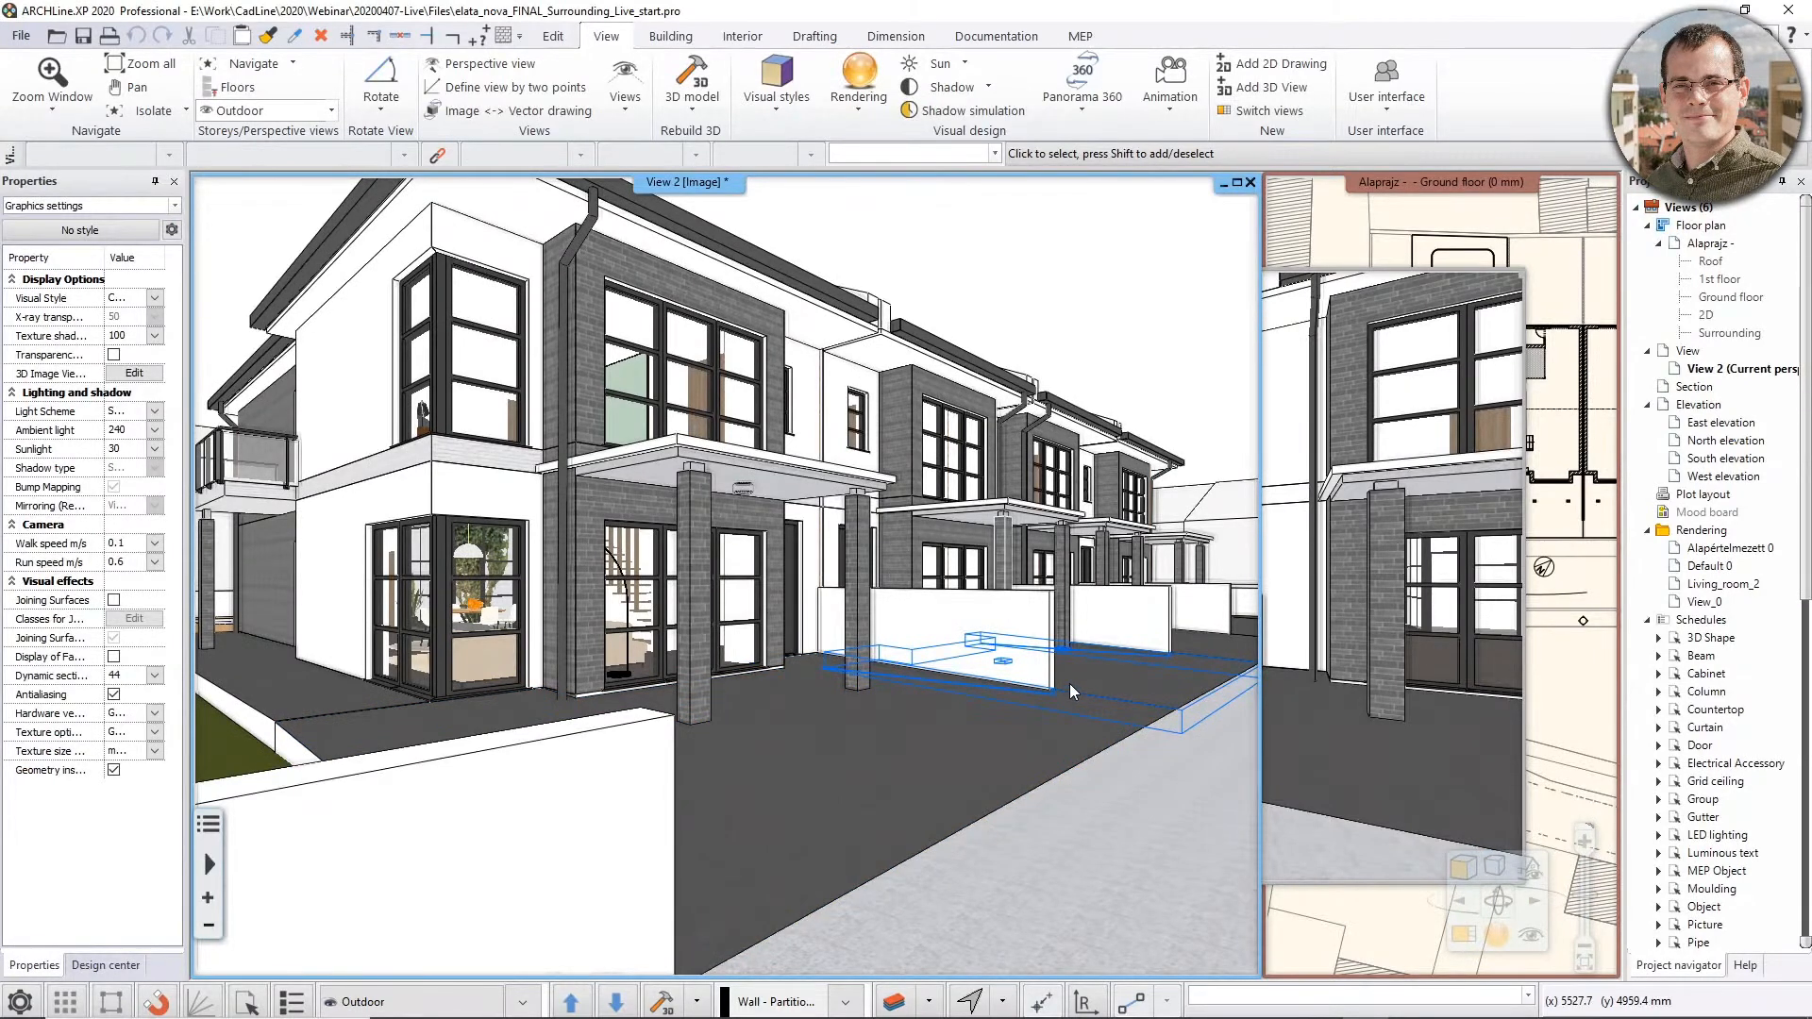
Transfer the current 3D model to ARCHLine.XP Live and confirm the transfer
{"action": "left_click", "coordinate": [859, 94]}
{"action": "left_click", "coordinate": [908, 351]}
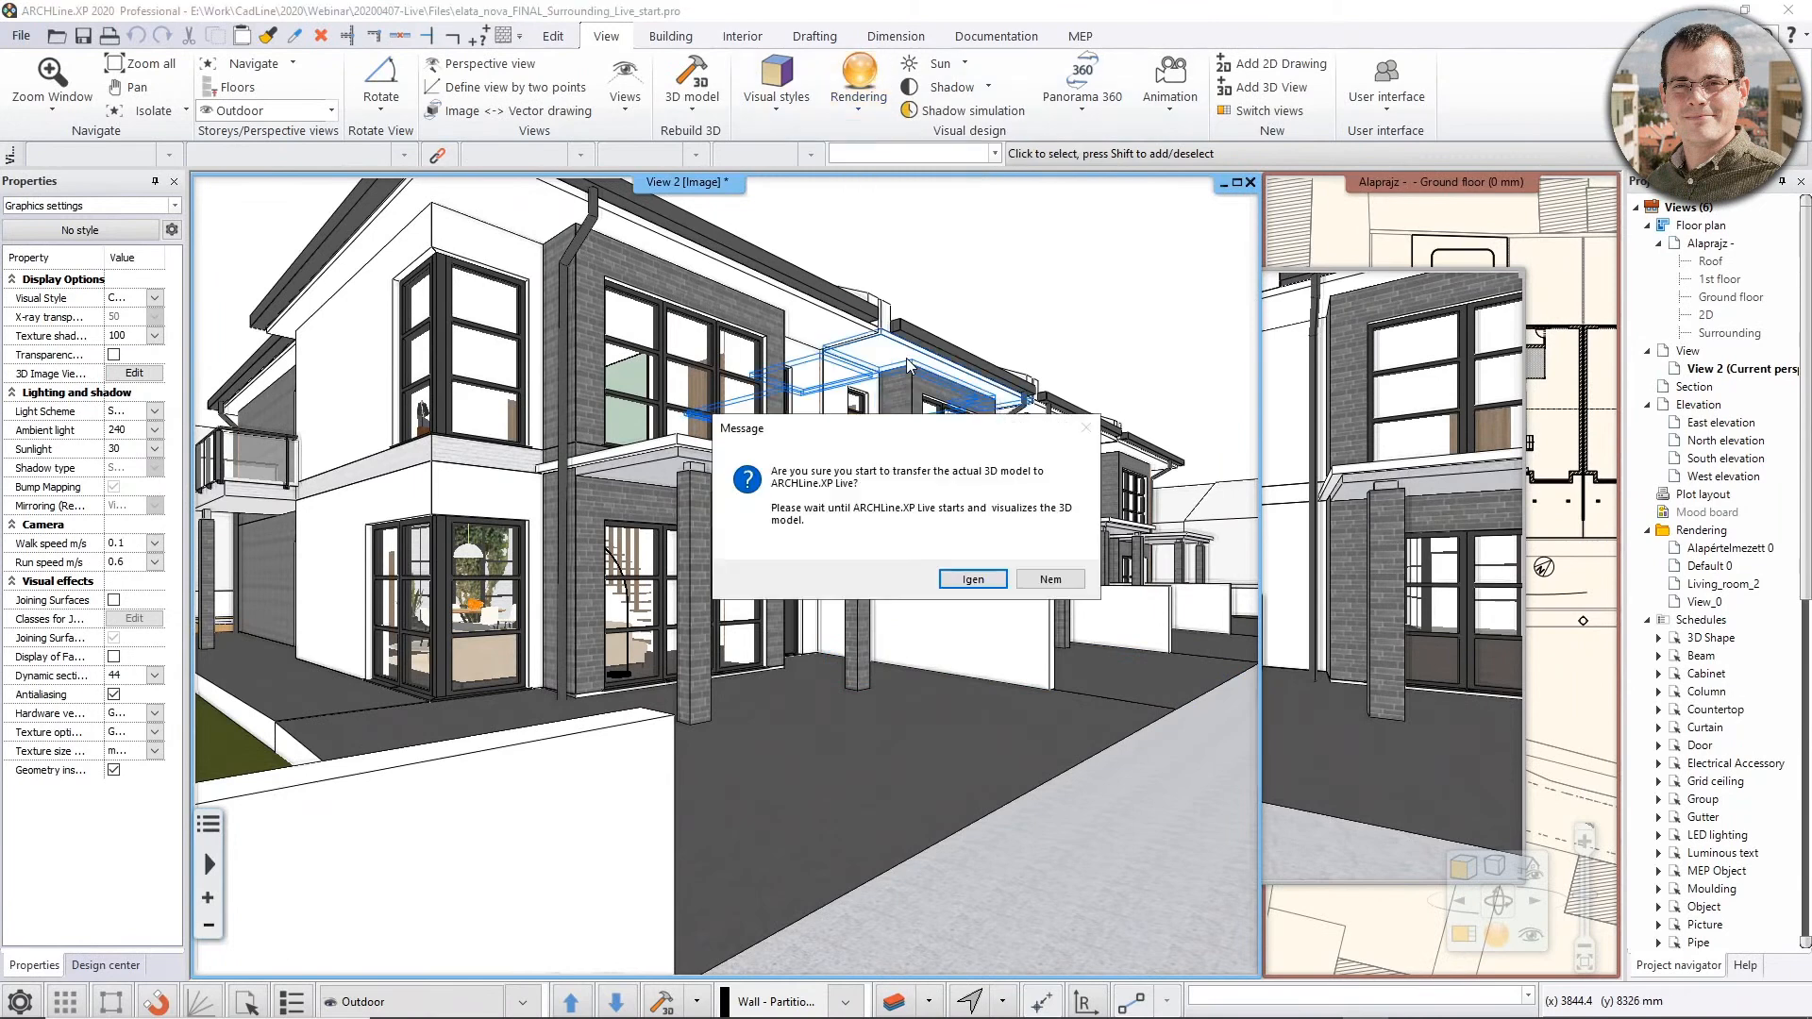
{"action": "left_click", "coordinate": [971, 580]}
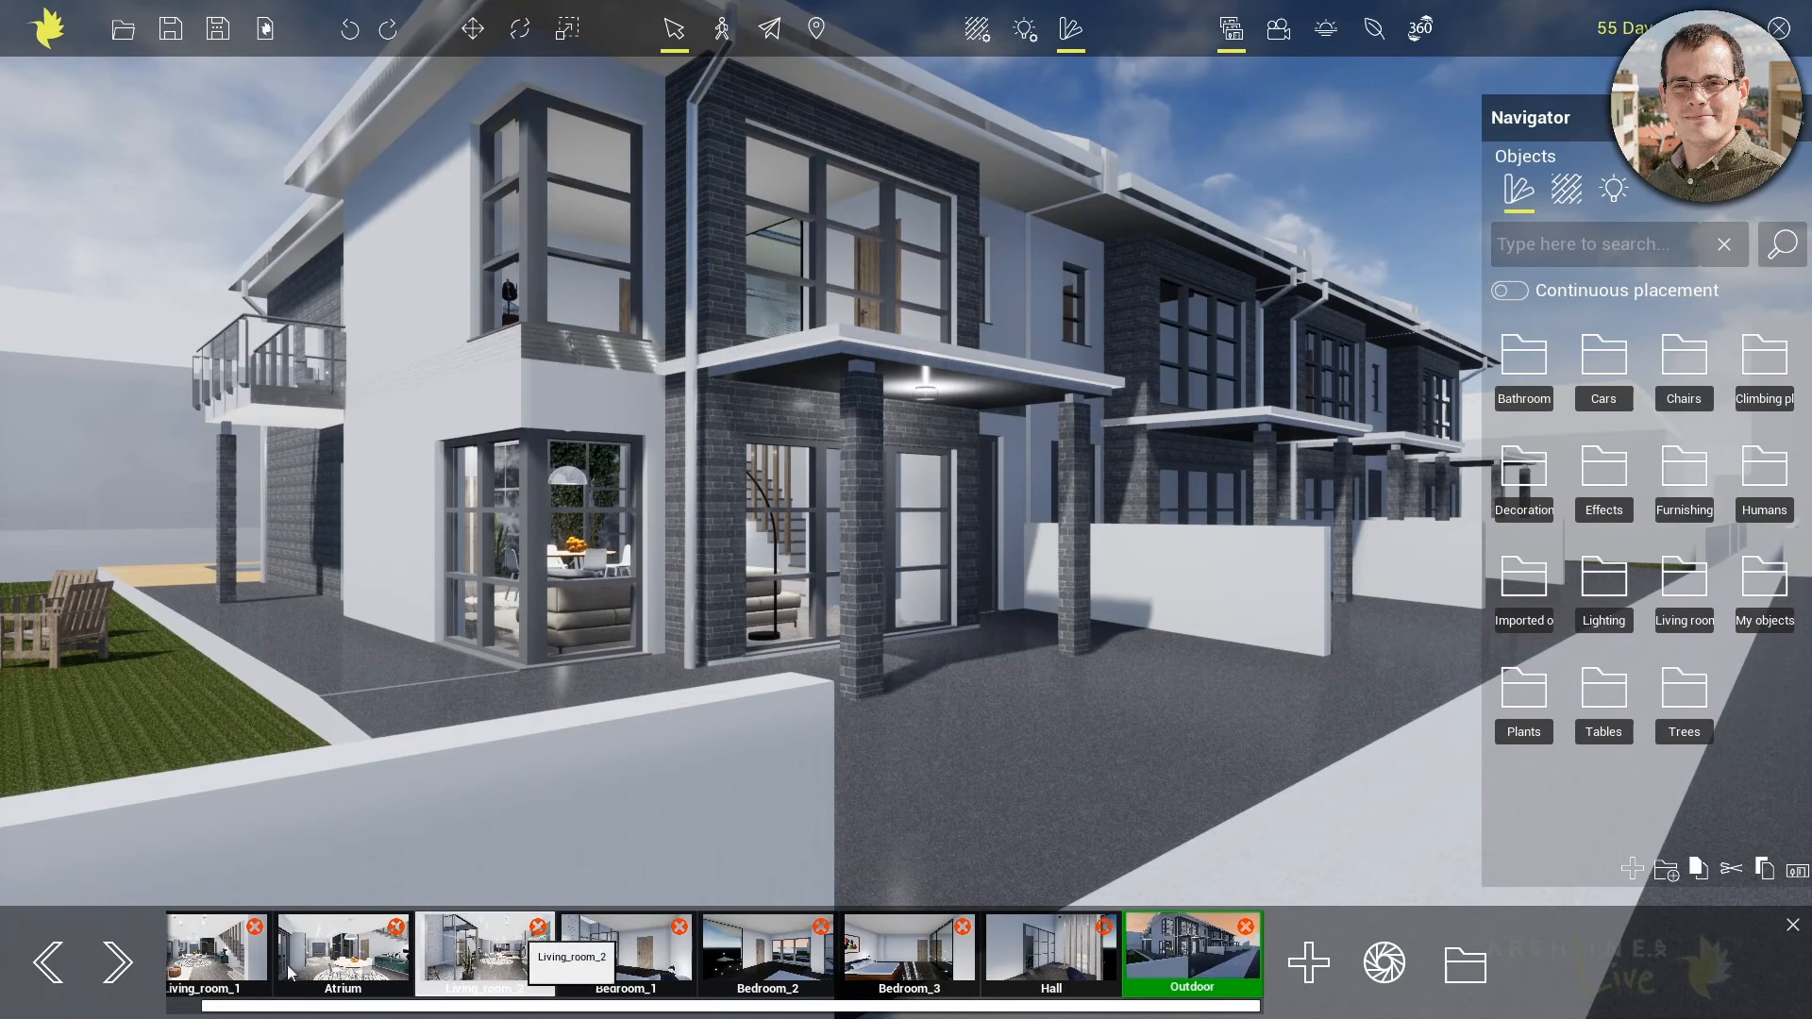
Tour the saved views from Living_room_1 through Atrium, Living_room_2, the three bedrooms and Hall, ending at Outdoor
{"action": "left_click", "coordinate": [211, 979]}
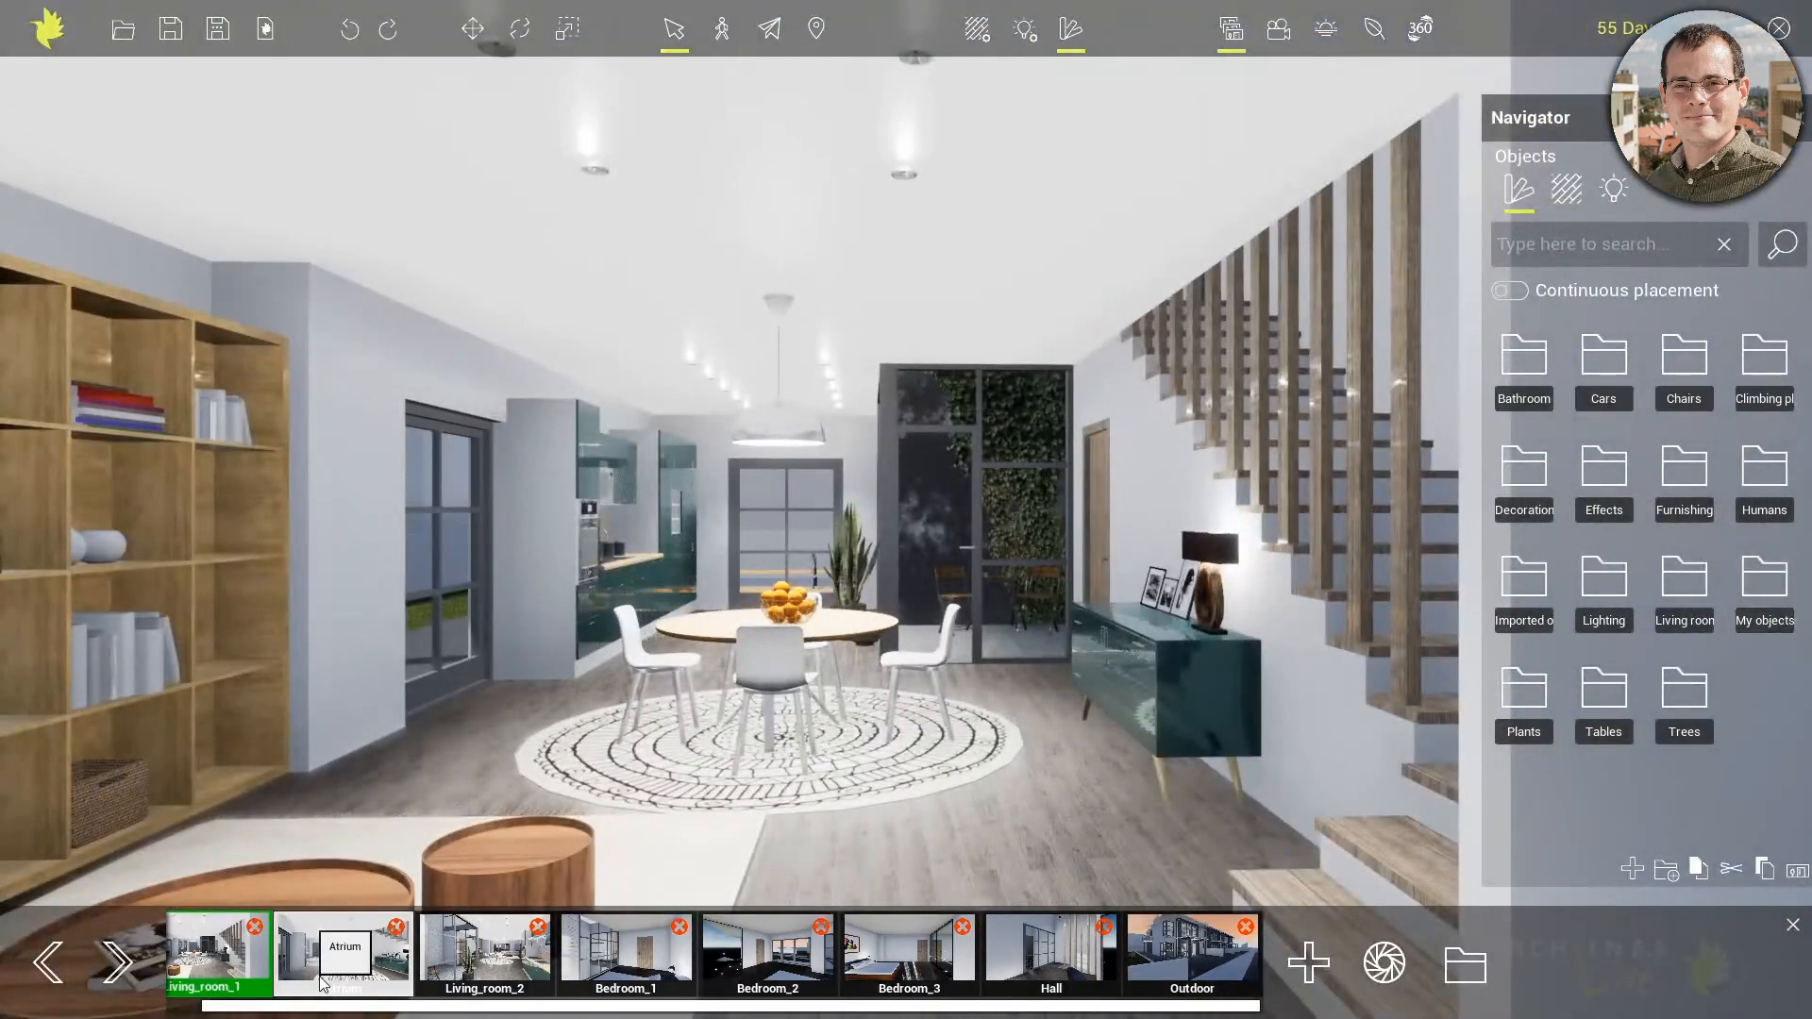
{"action": "left_click", "coordinate": [321, 981]}
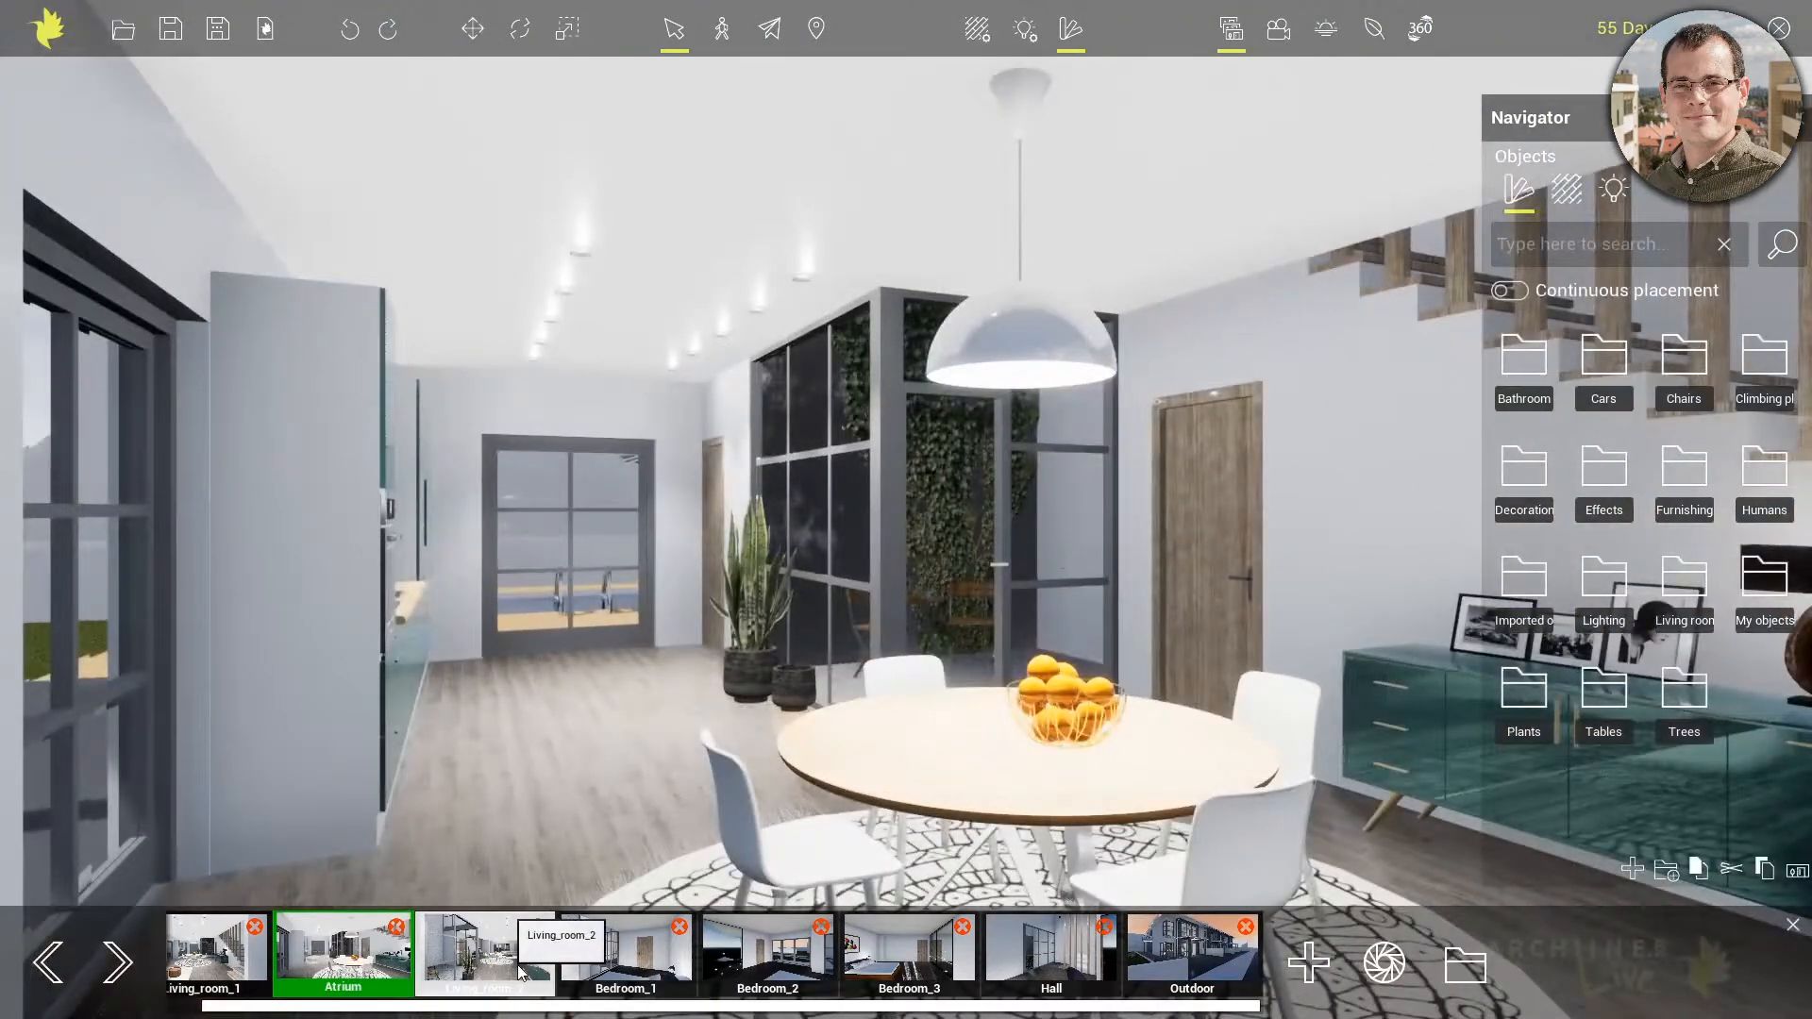
{"action": "left_click", "coordinate": [517, 964]}
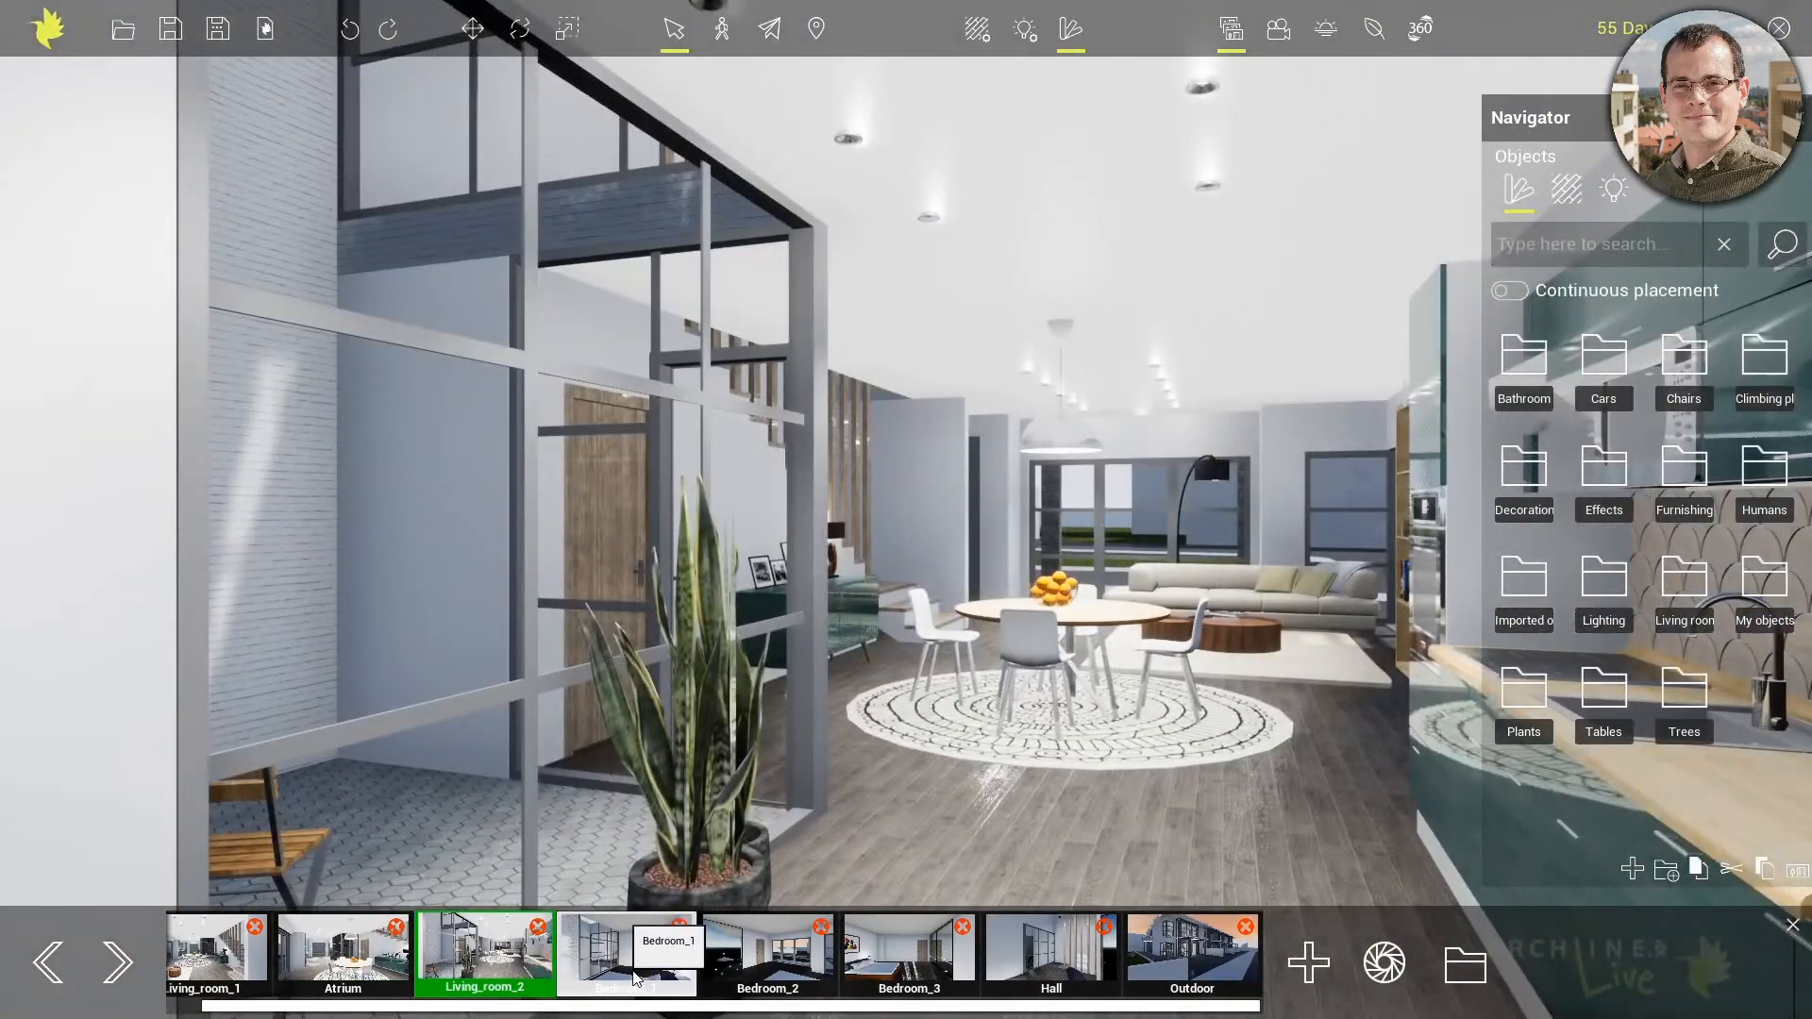
{"action": "left_click", "coordinate": [634, 977]}
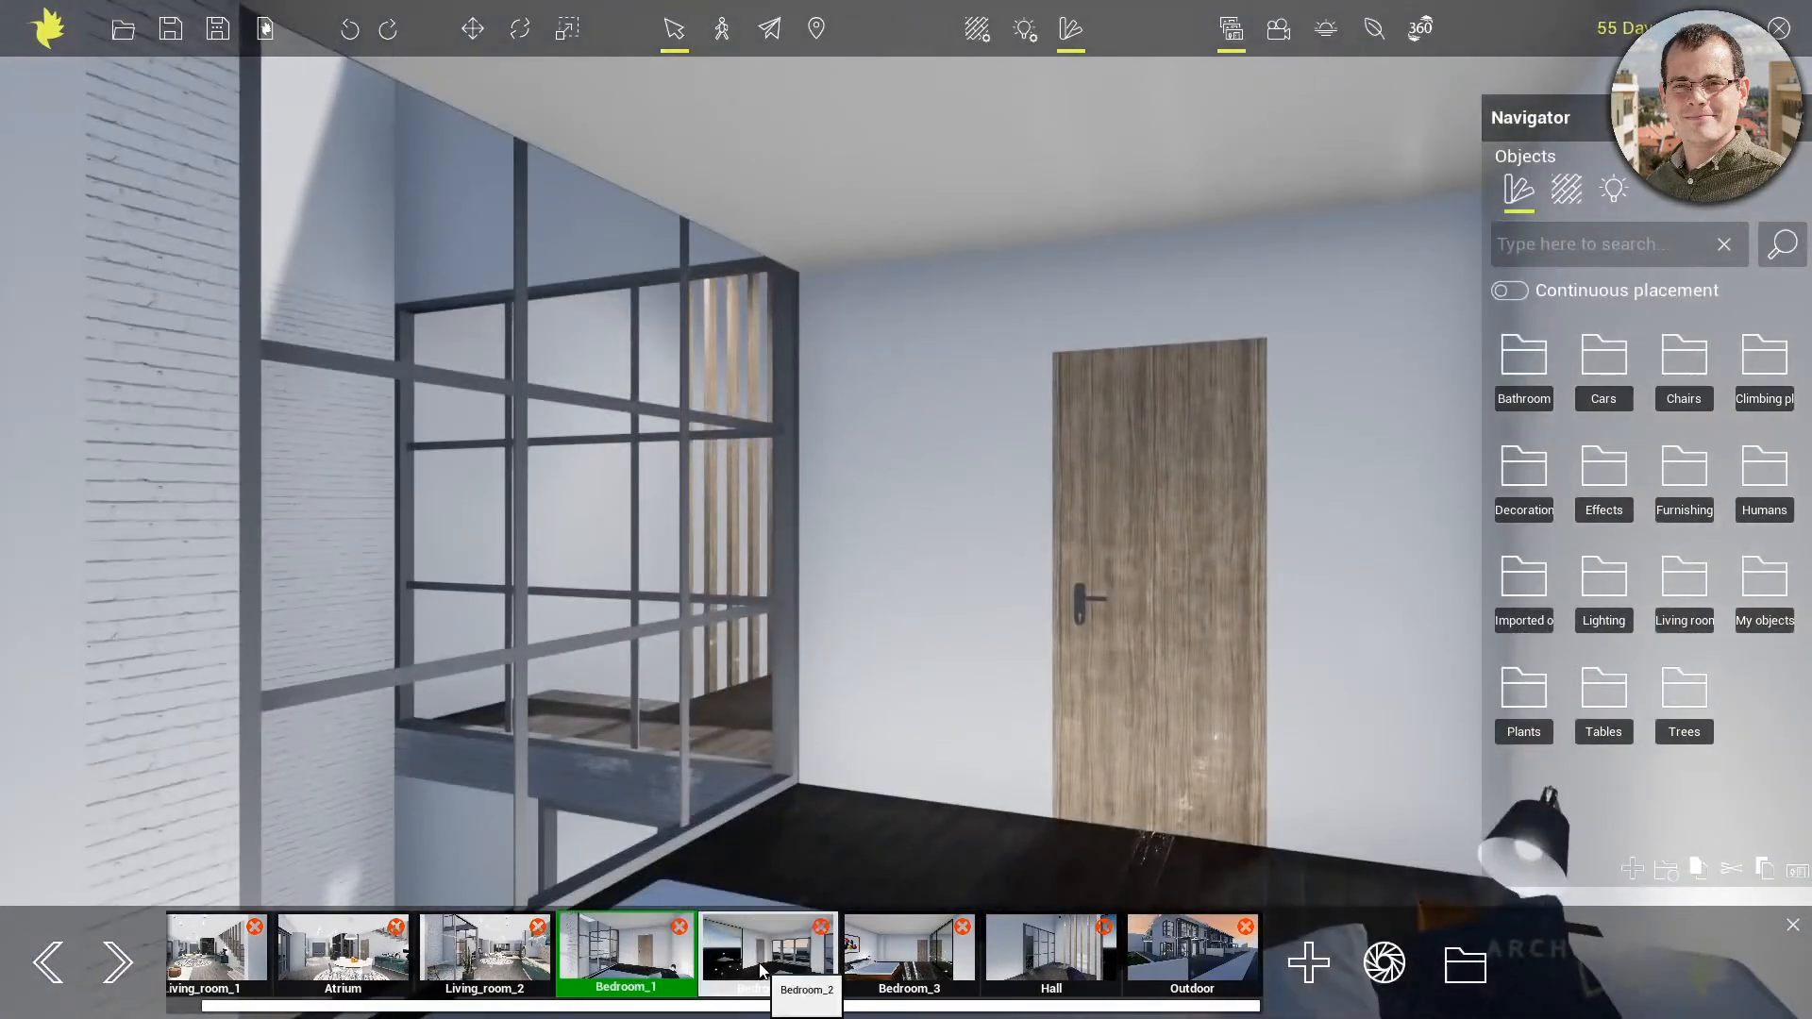
{"action": "left_click", "coordinate": [761, 967]}
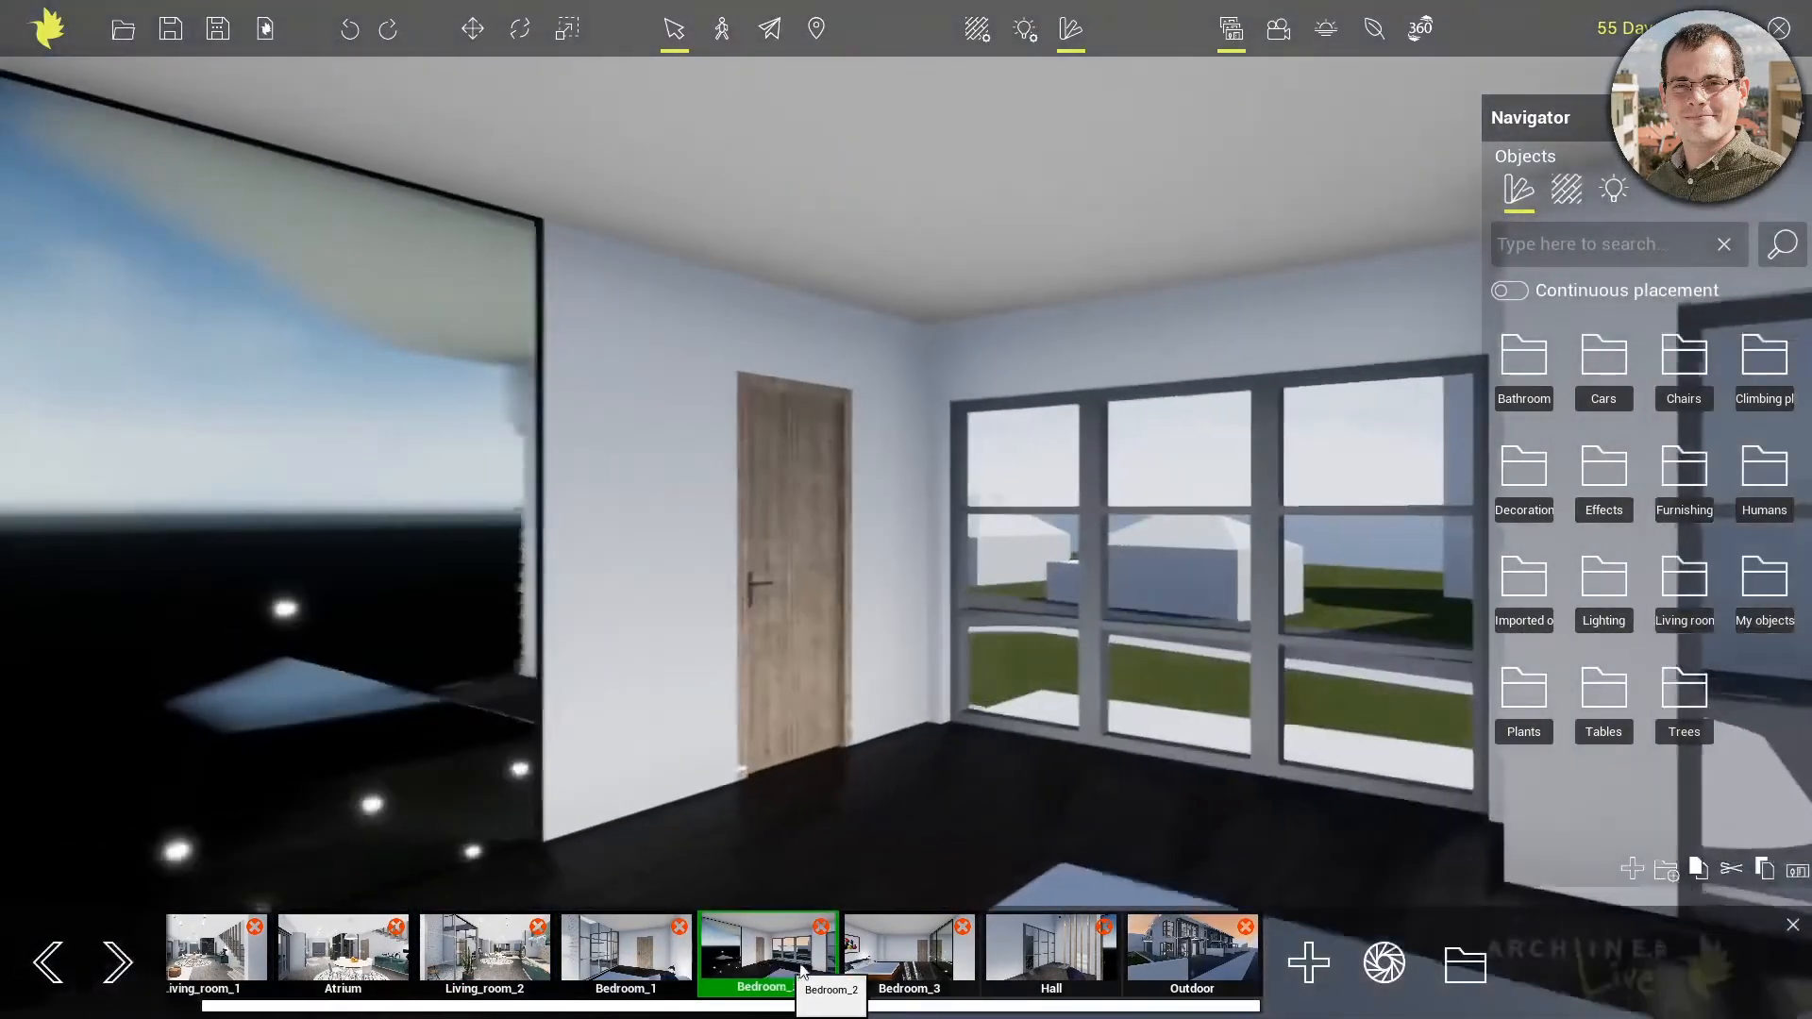
{"action": "left_click", "coordinate": [913, 976]}
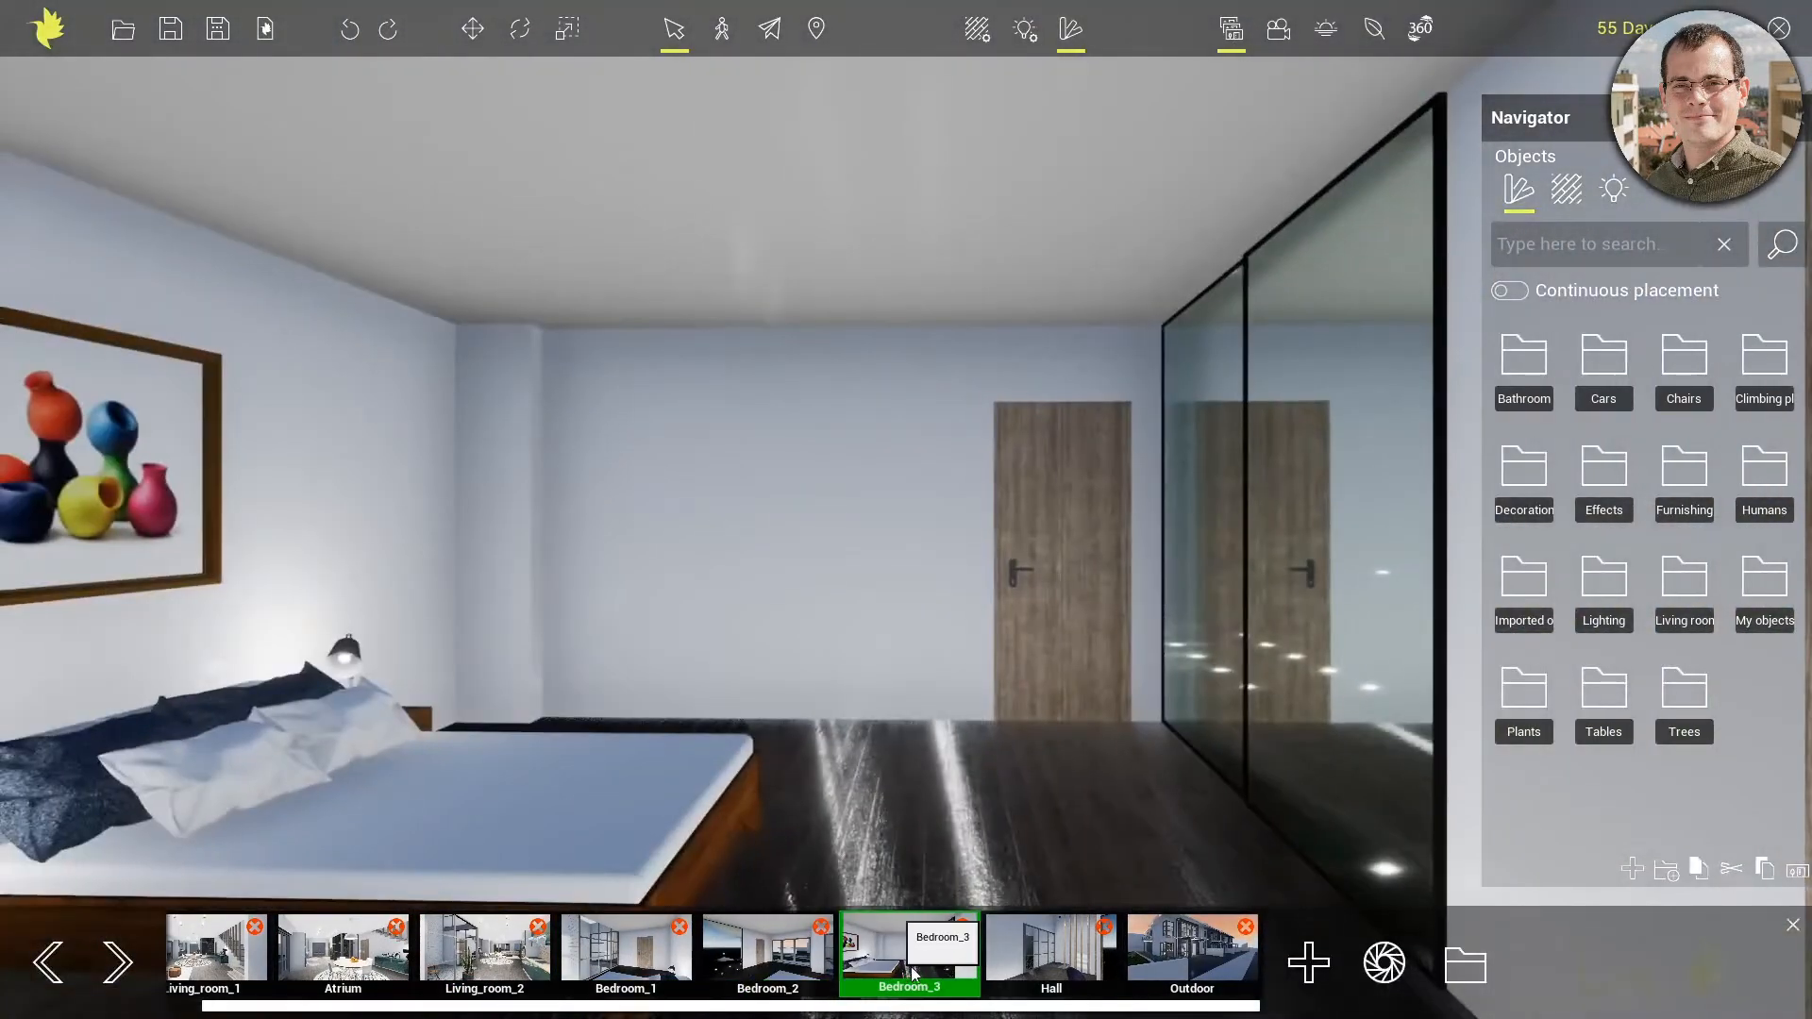
{"action": "left_click", "coordinate": [1037, 963]}
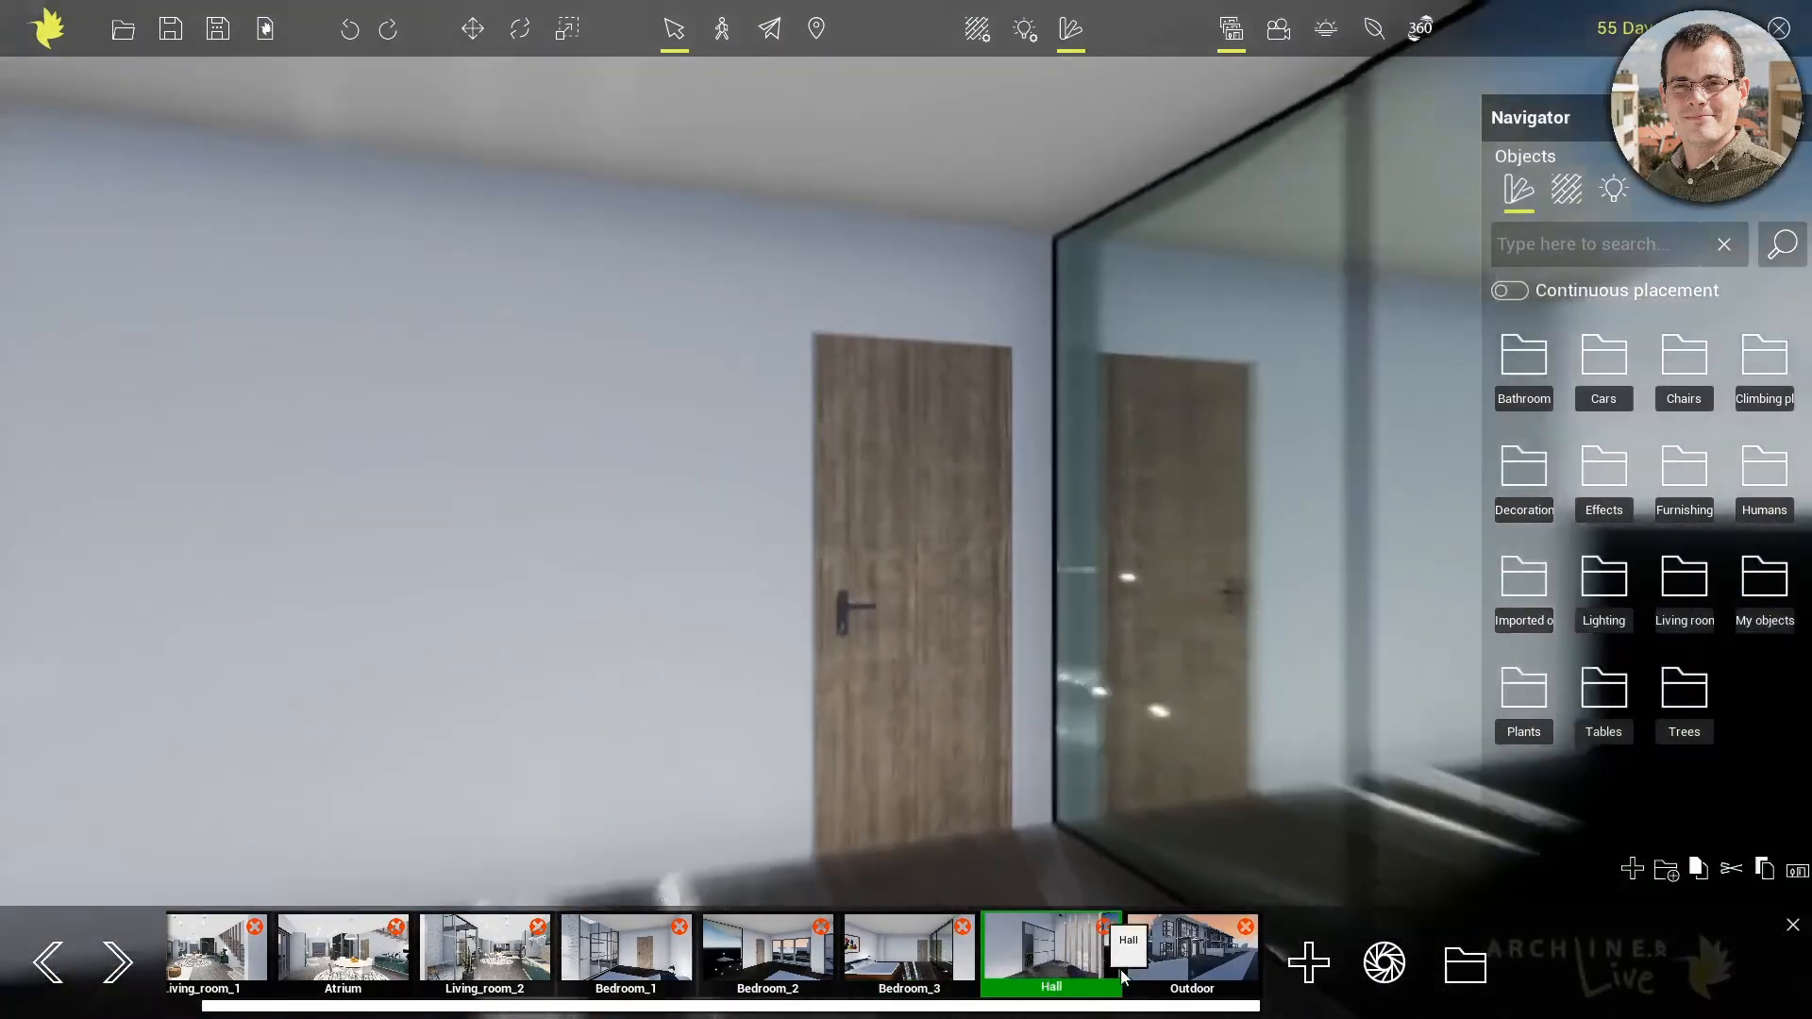
{"action": "left_click", "coordinate": [1200, 982]}
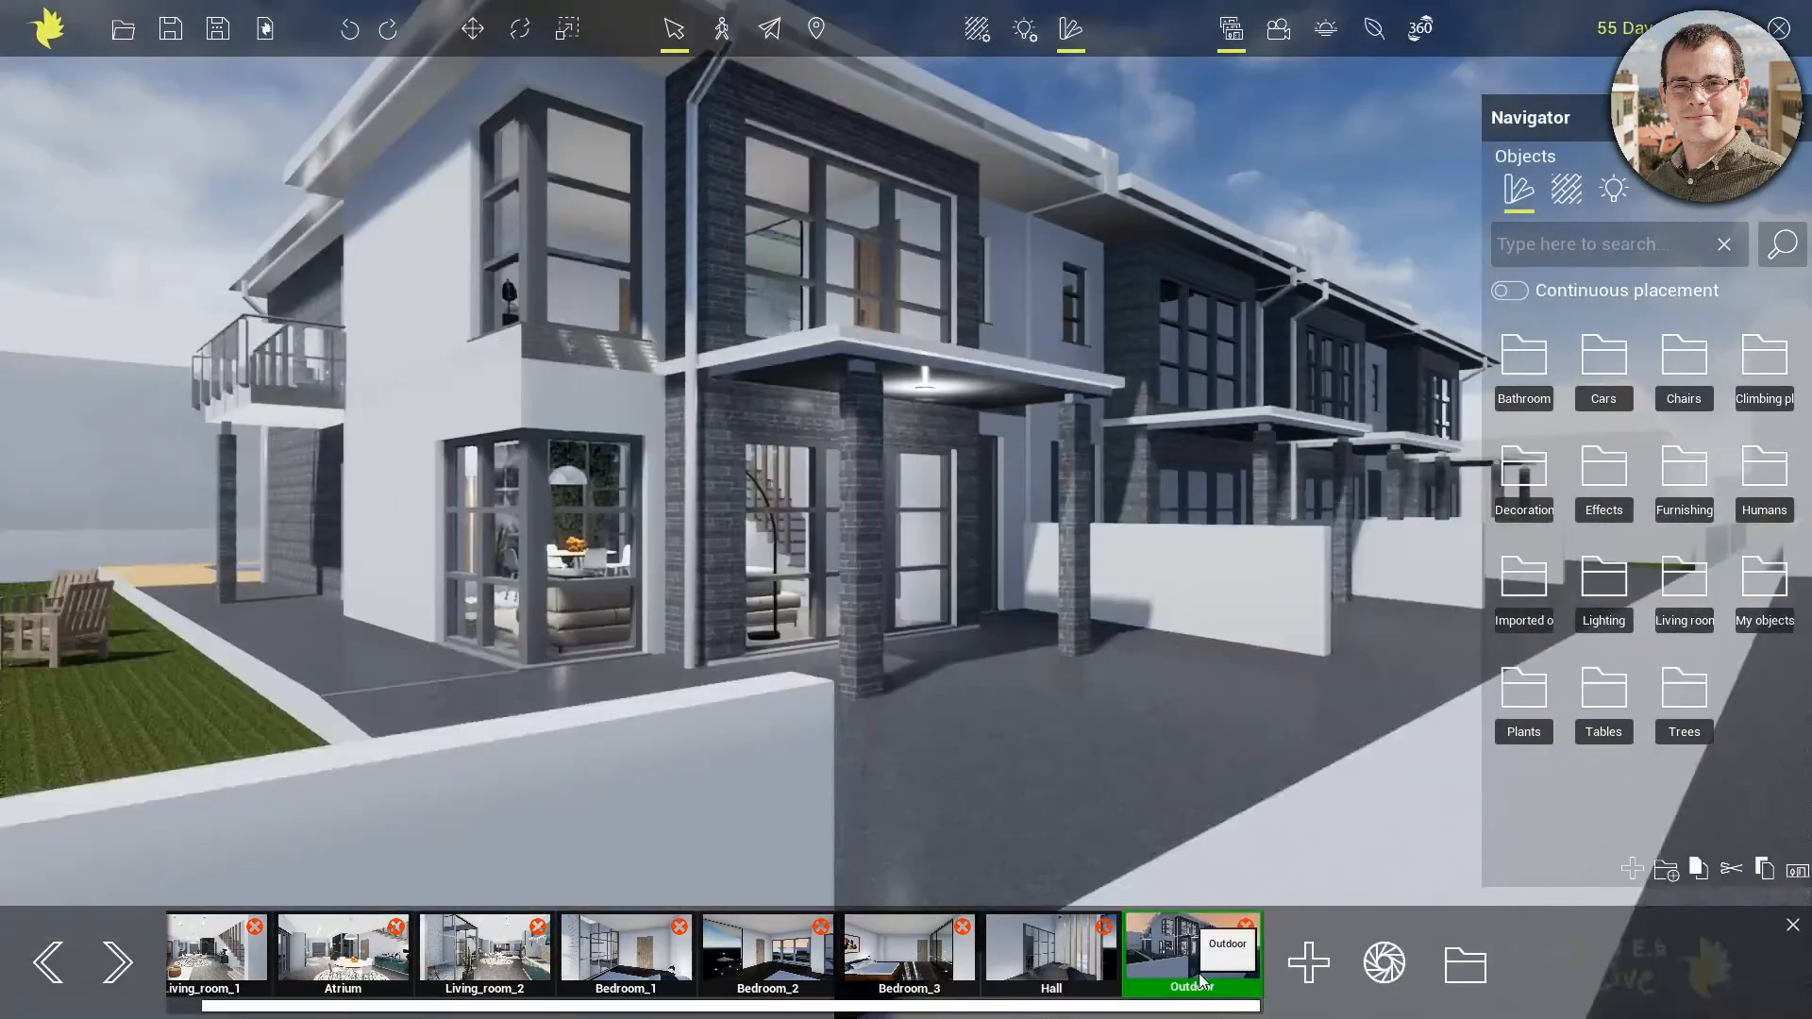
Open the folder of snapshot images, browse the pictures from Atrium.png to Bedroom_3.png, and return to the model
{"action": "left_click", "coordinate": [1468, 965]}
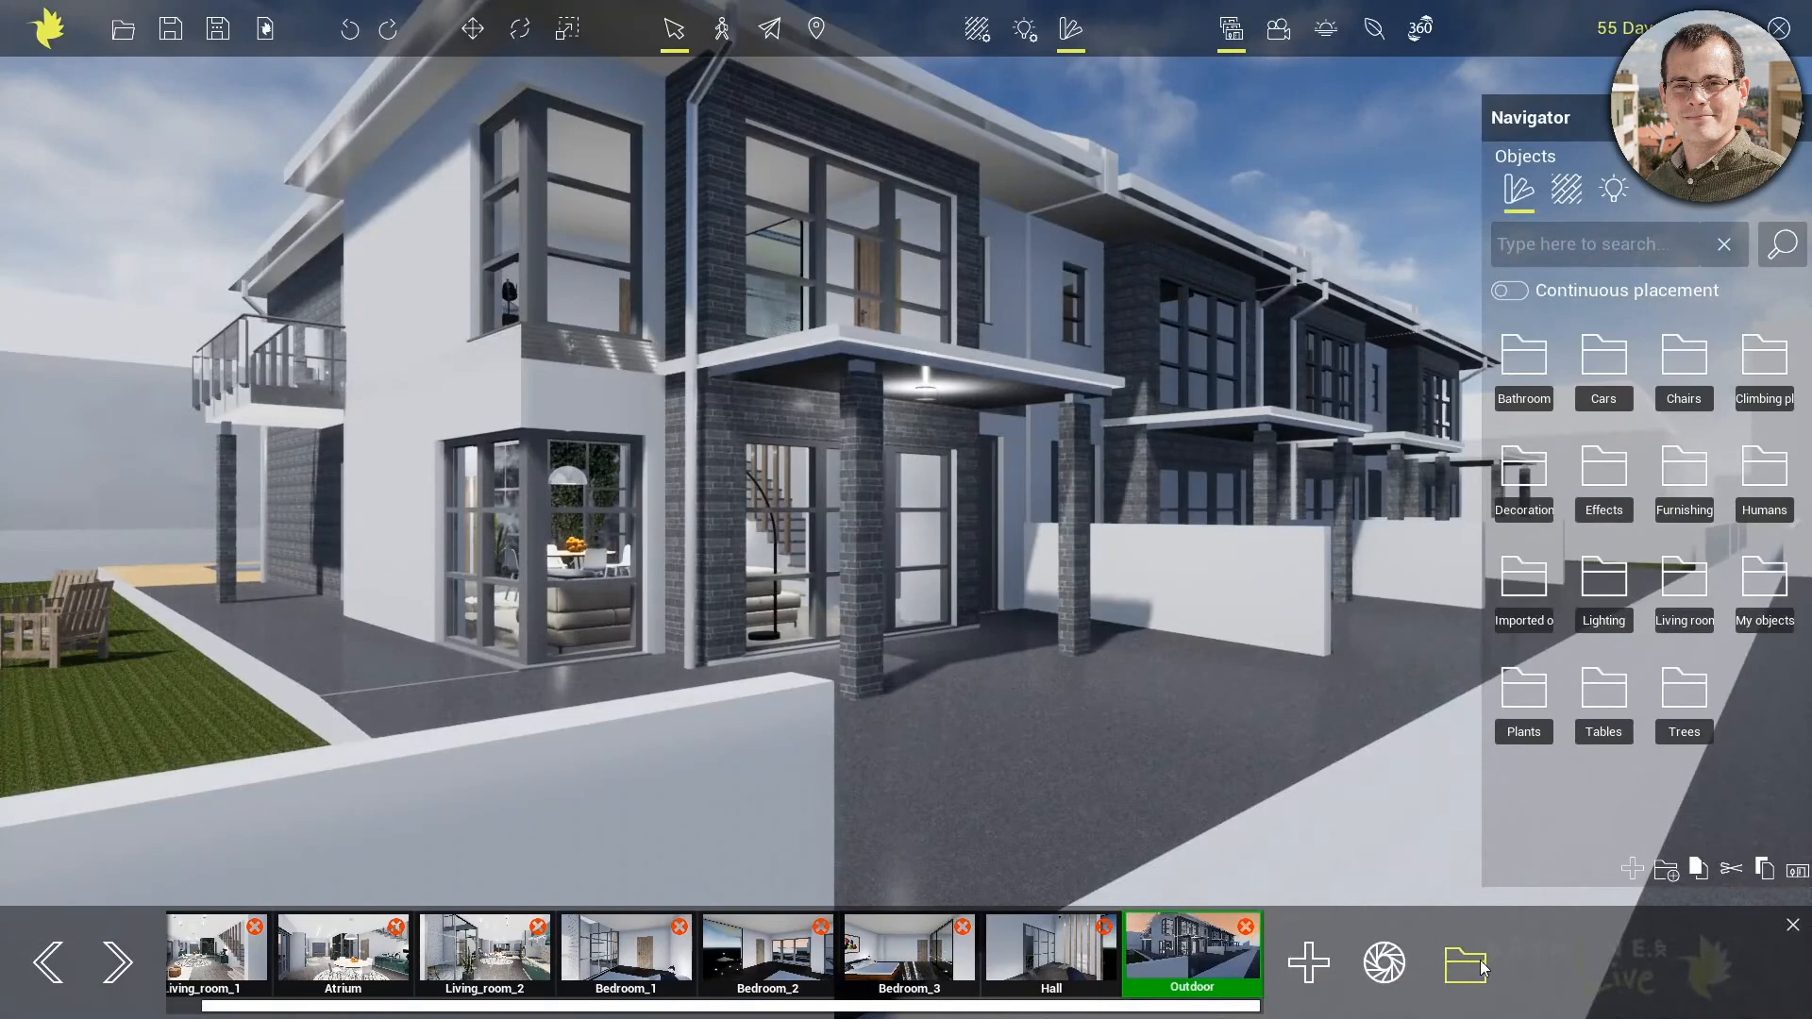
{"action": "double_click", "coordinate": [735, 323]}
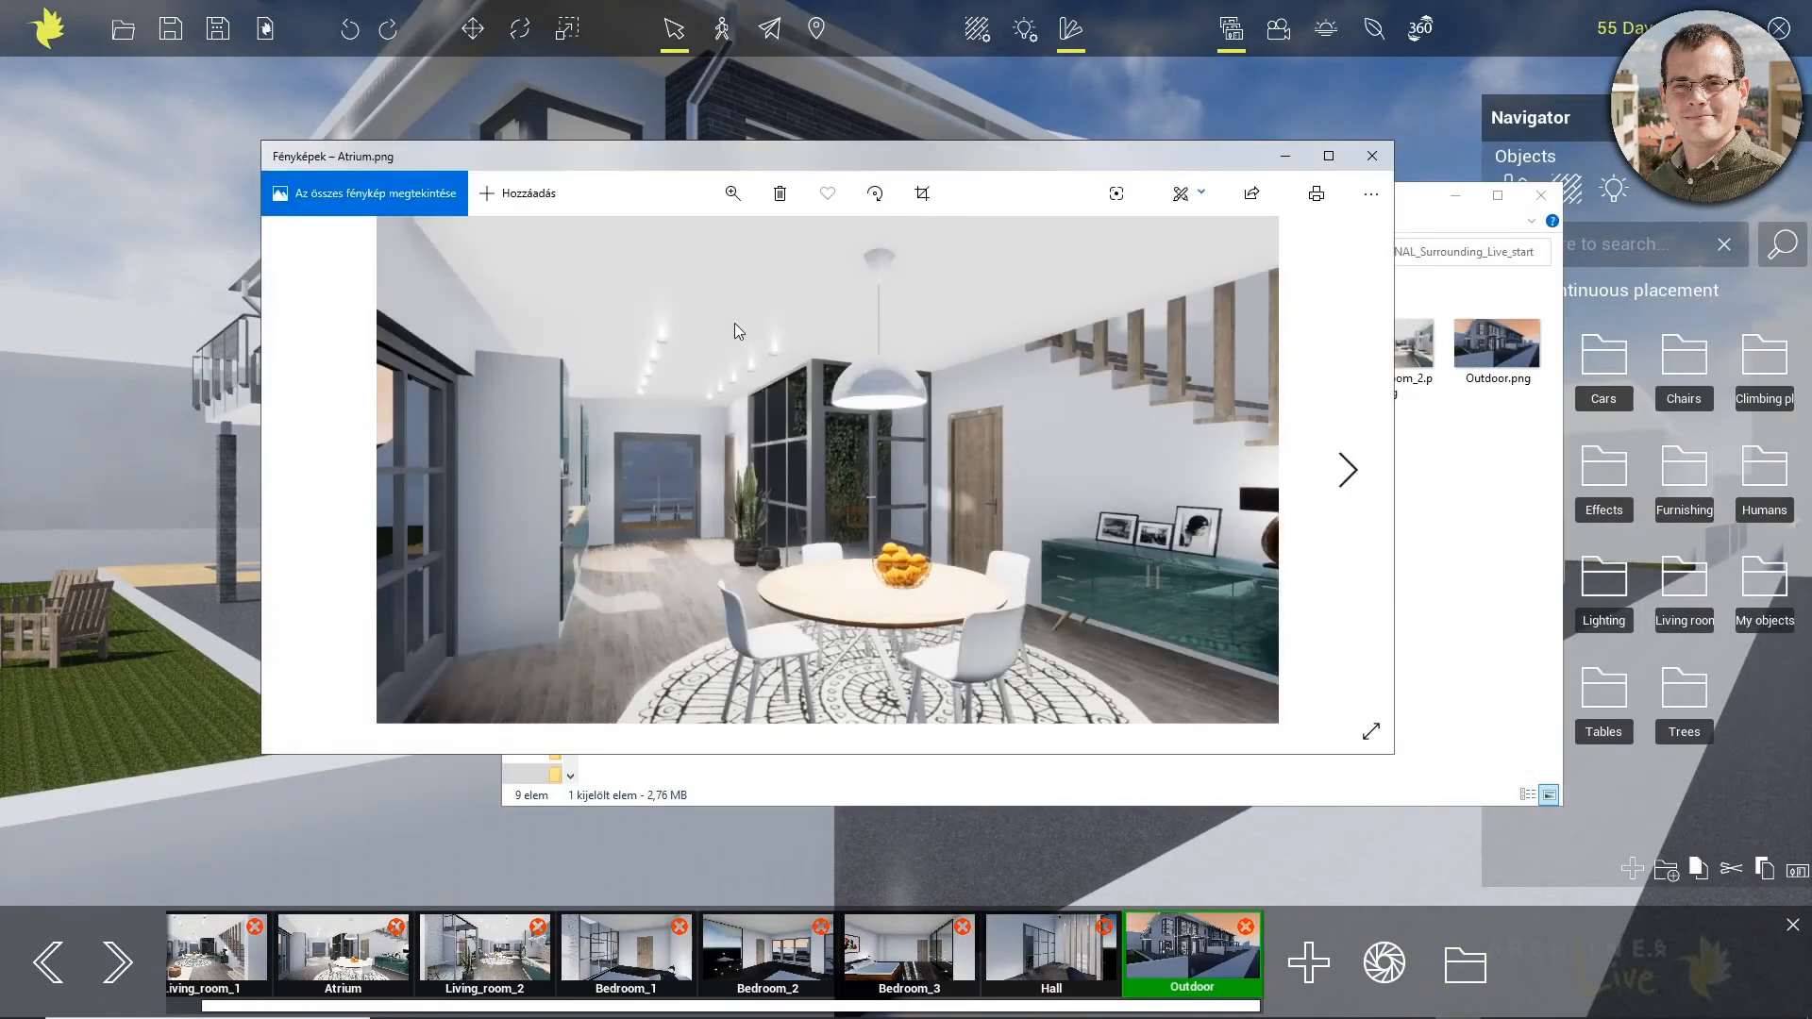
{"action": "key", "text": "Right"}
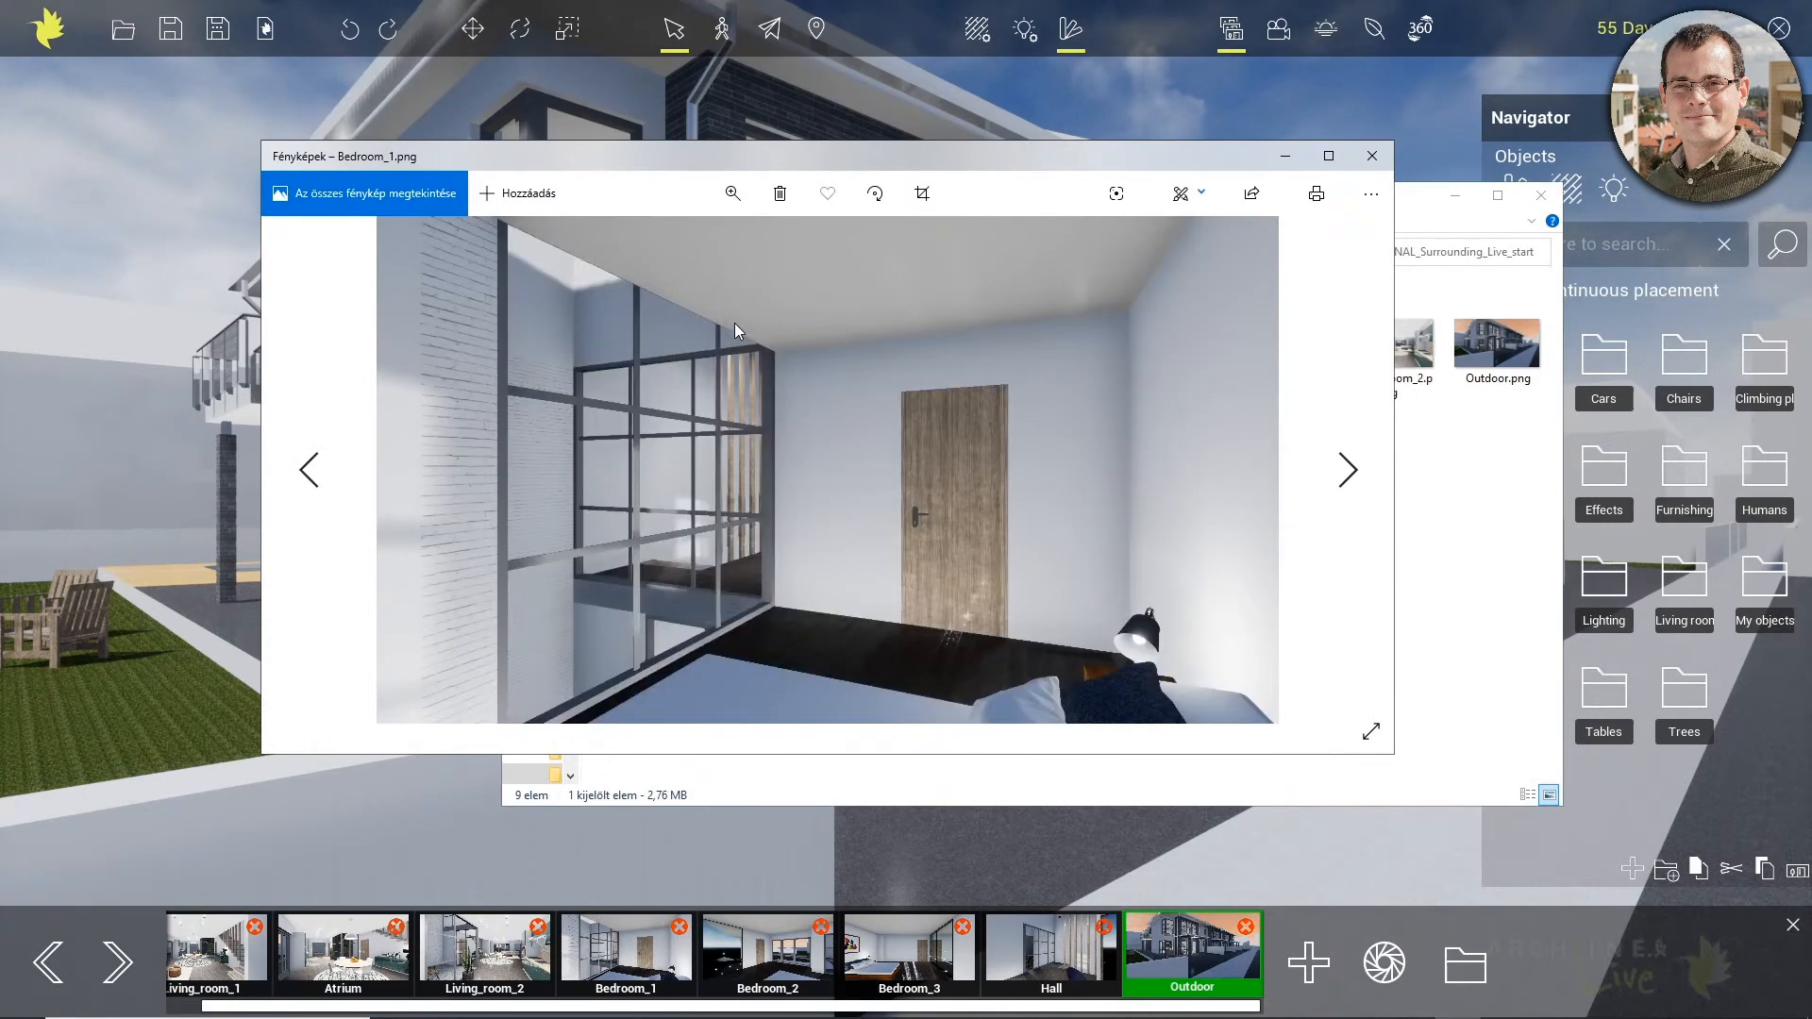
{"action": "key", "text": "Right"}
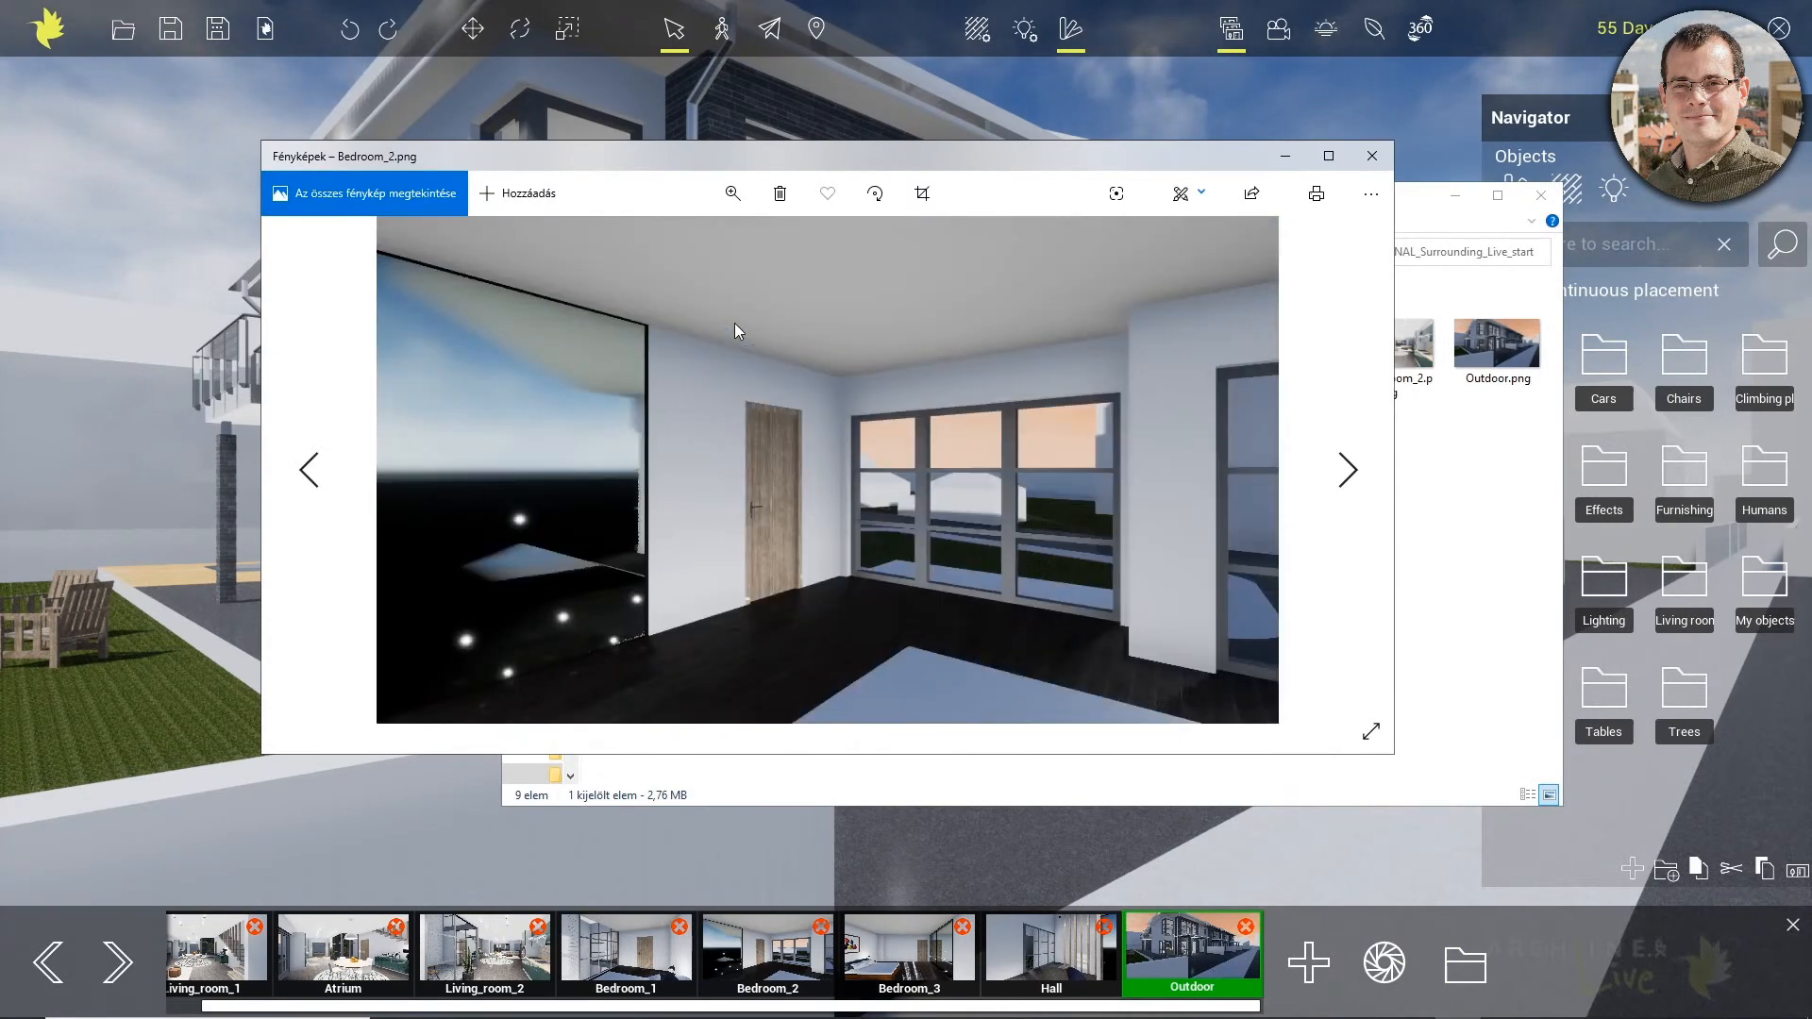
{"action": "key", "text": "Right"}
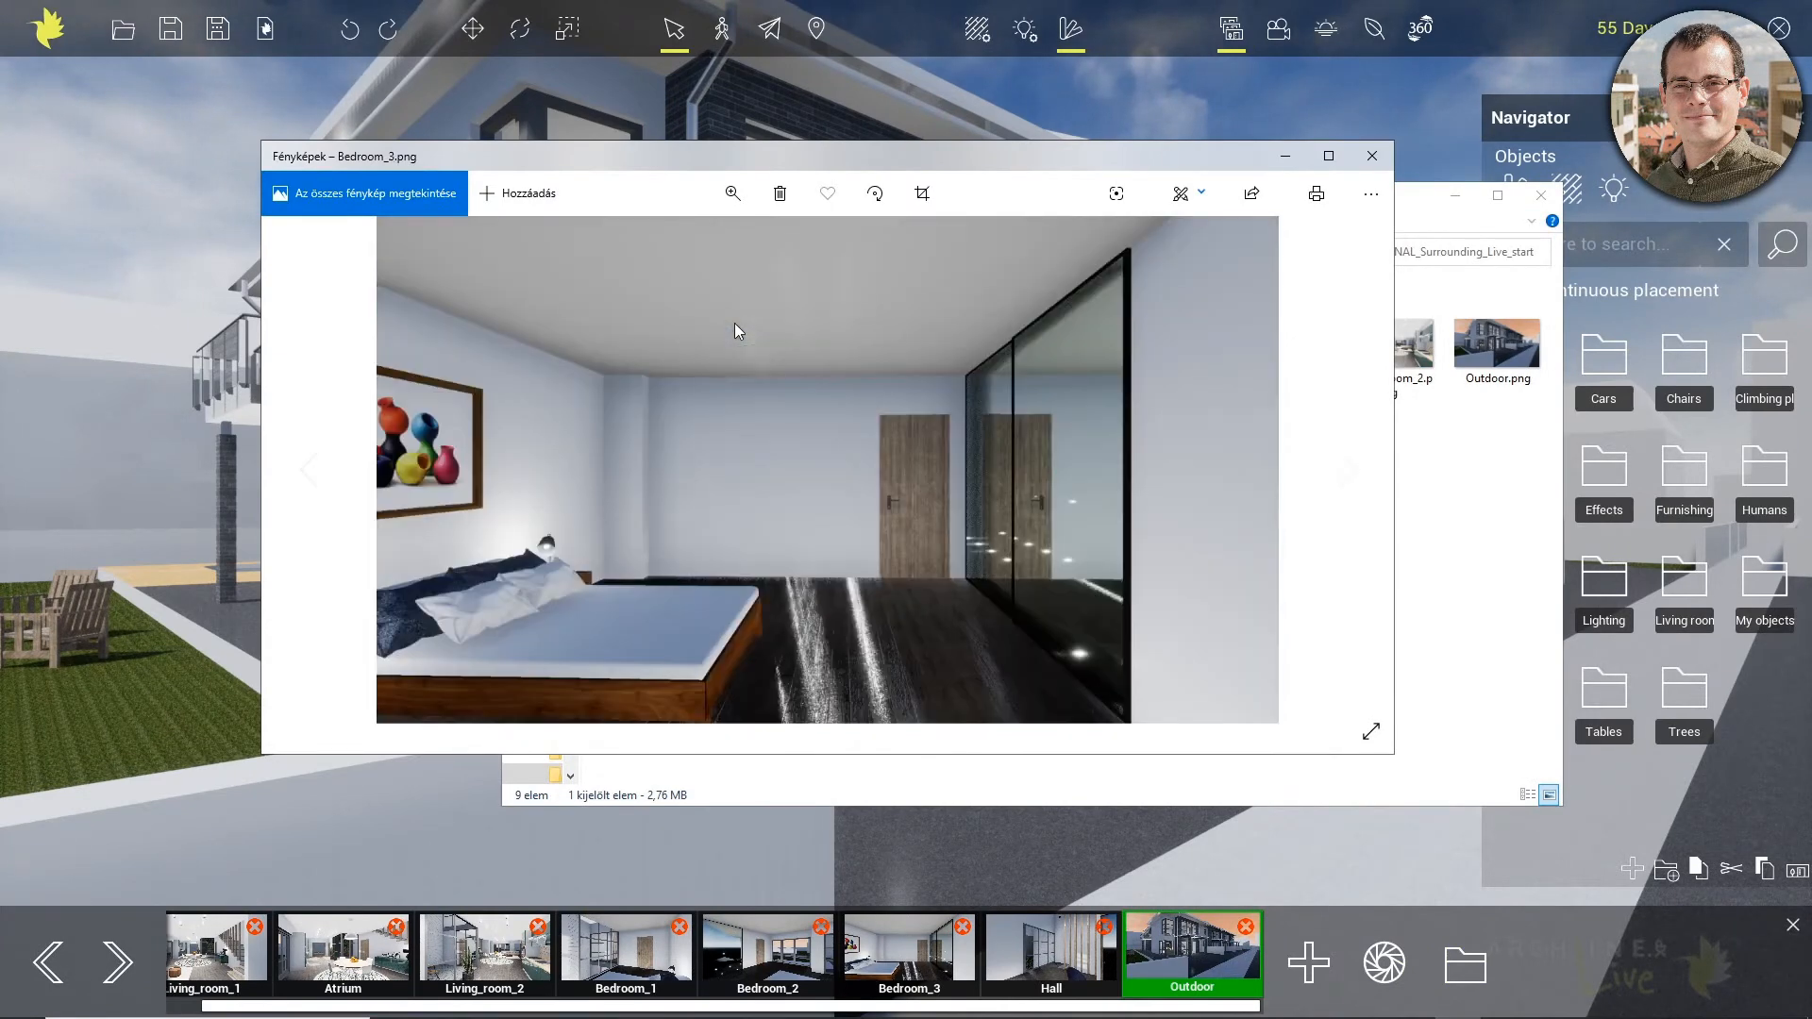
{"action": "left_click", "coordinate": [1372, 156]}
{"action": "left_click", "coordinate": [1455, 197]}
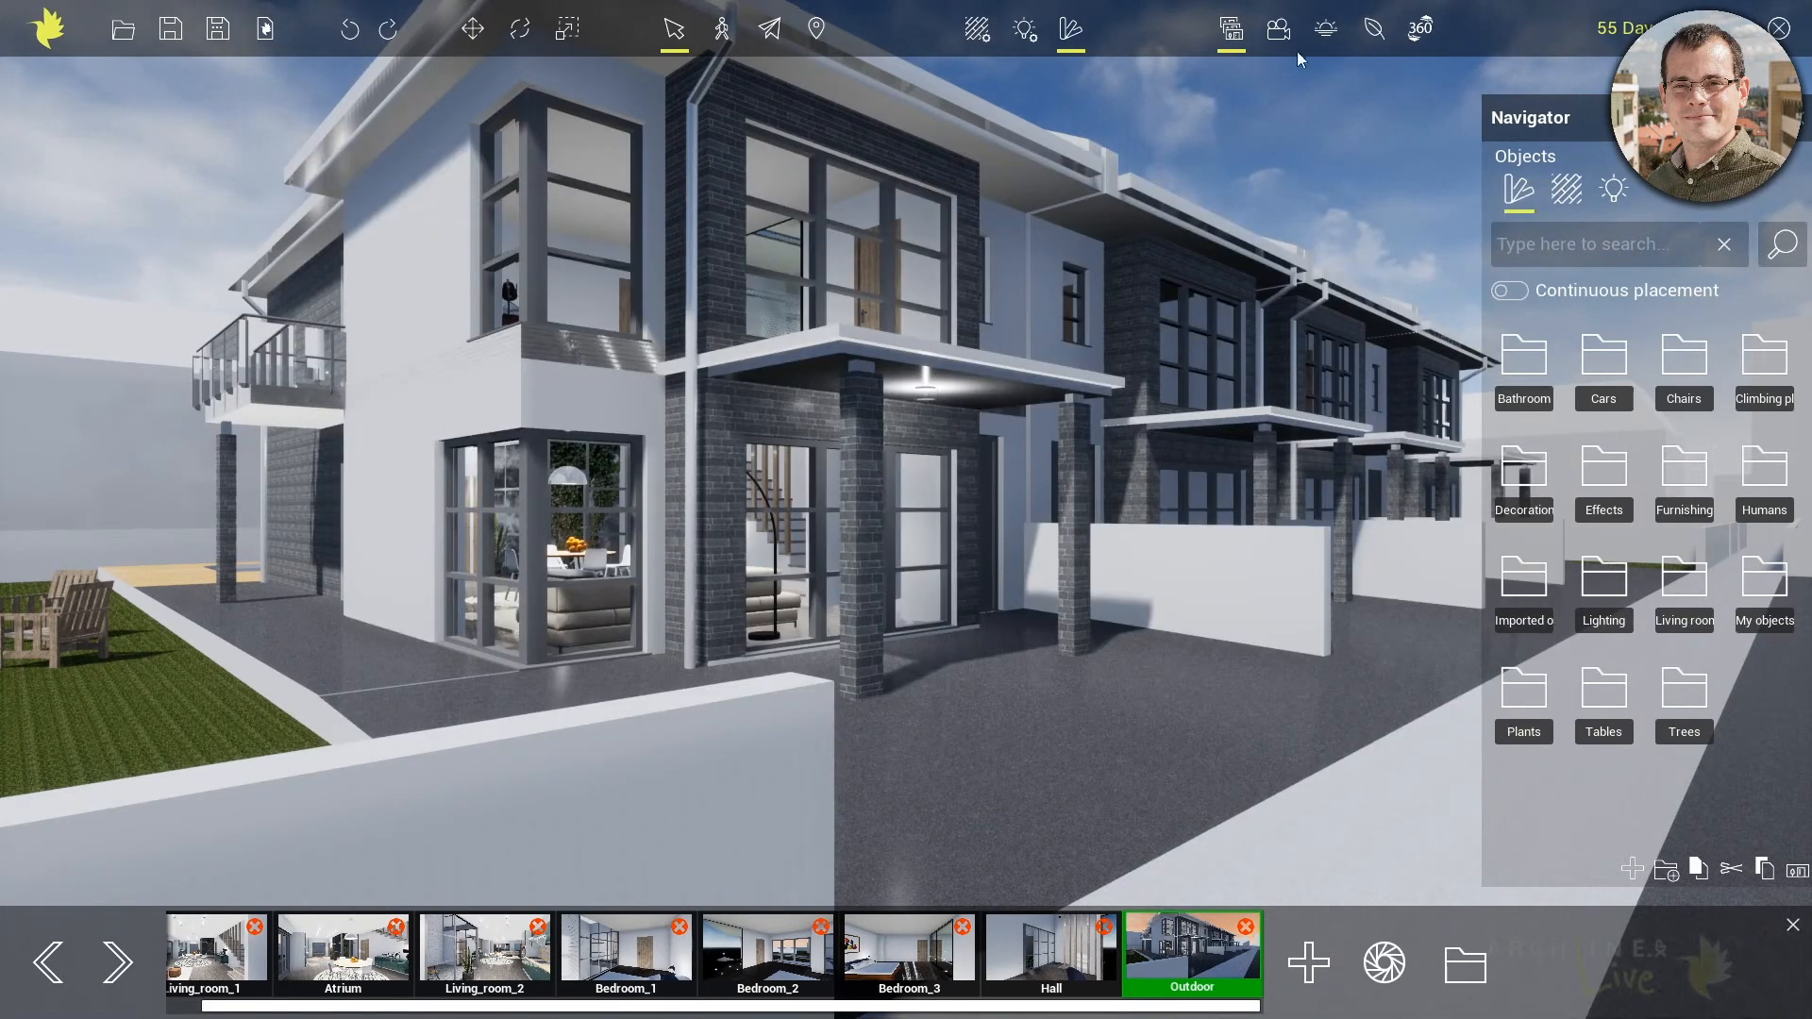
Advance the sun's time of day further into the afternoon in the daylight settings
{"action": "left_click", "coordinate": [1326, 29]}
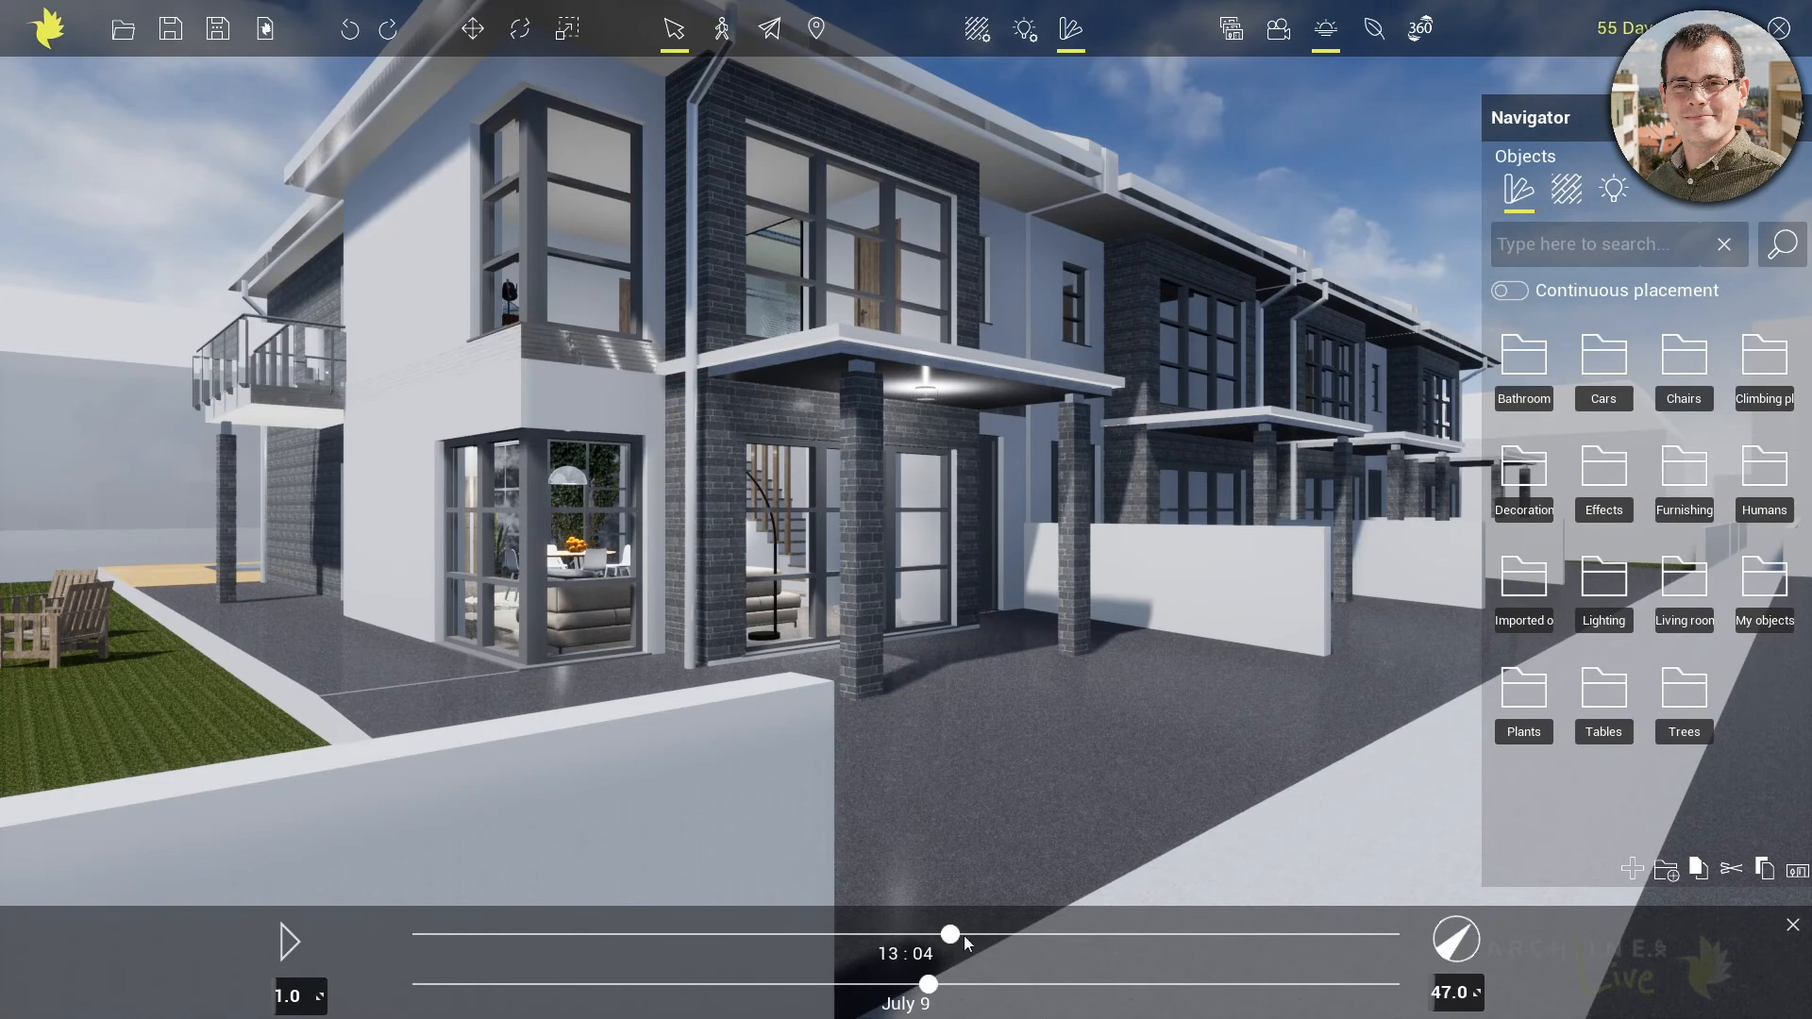
{"action": "left_click_drag", "start_coordinate": [952, 937], "coordinate": [1034, 937]}
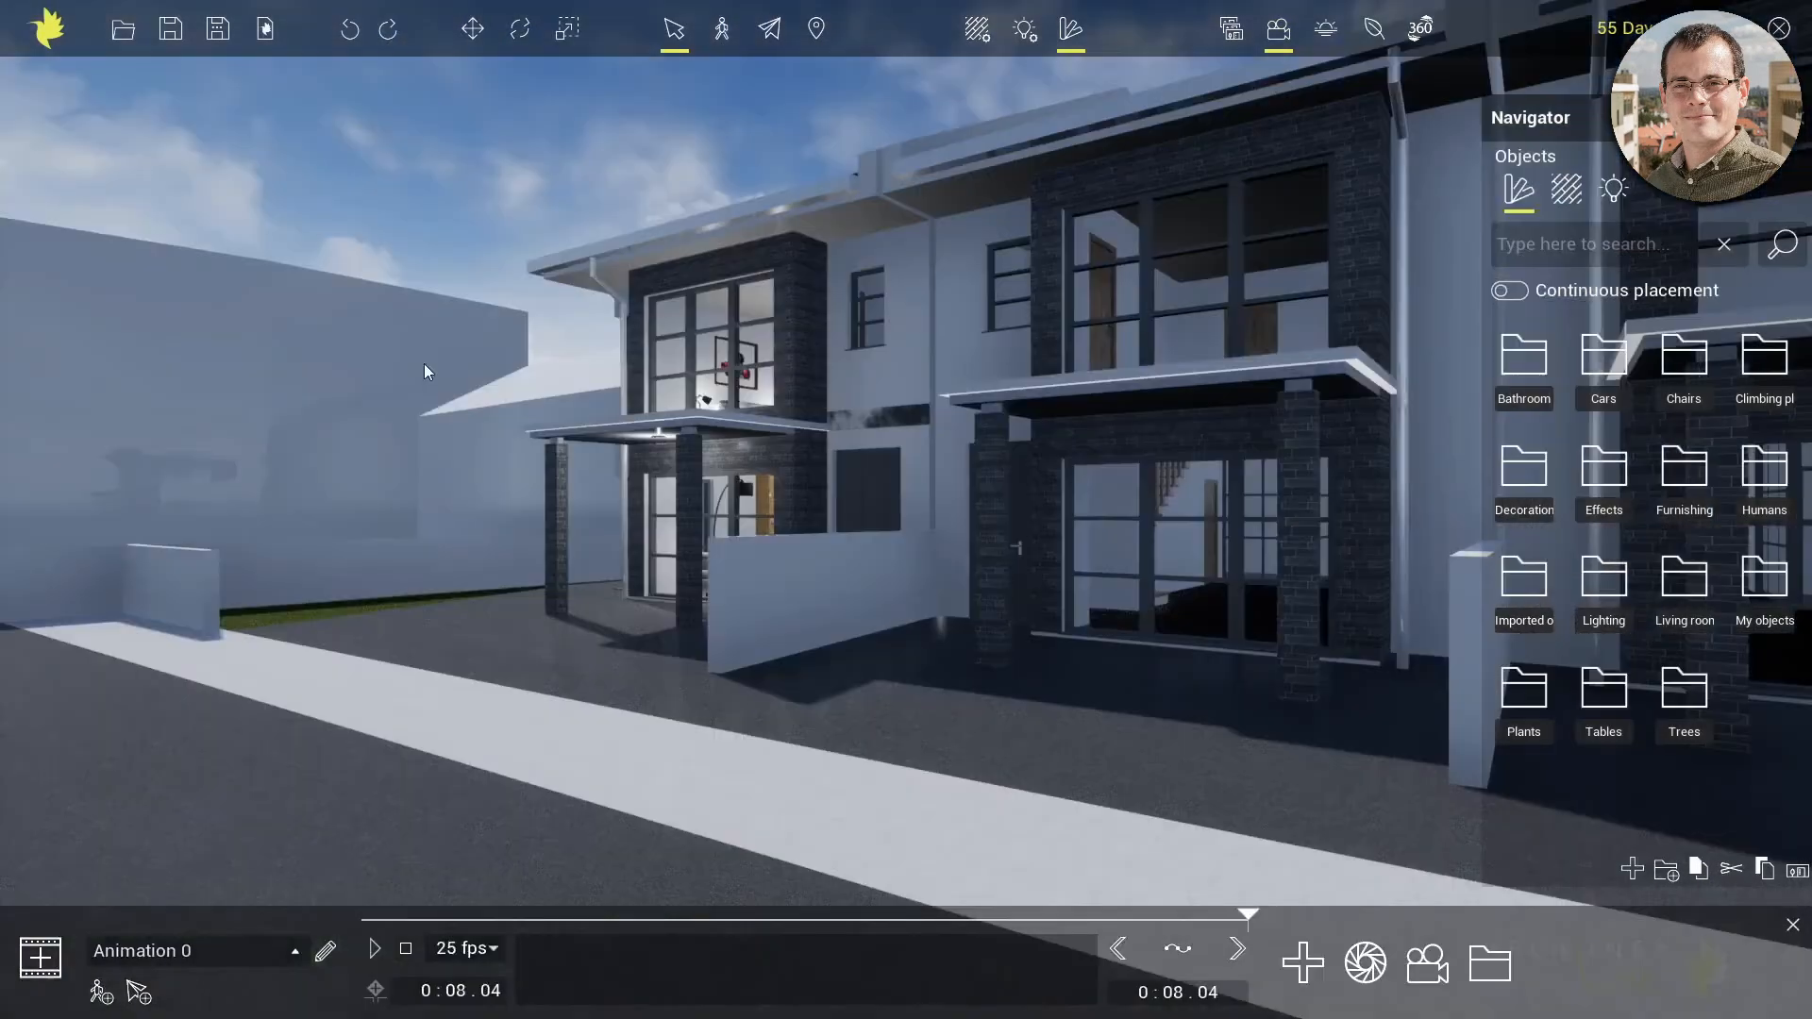
Show the list of available animations, play Animation 0, and return to the Outdoor view
{"action": "left_click", "coordinate": [293, 951]}
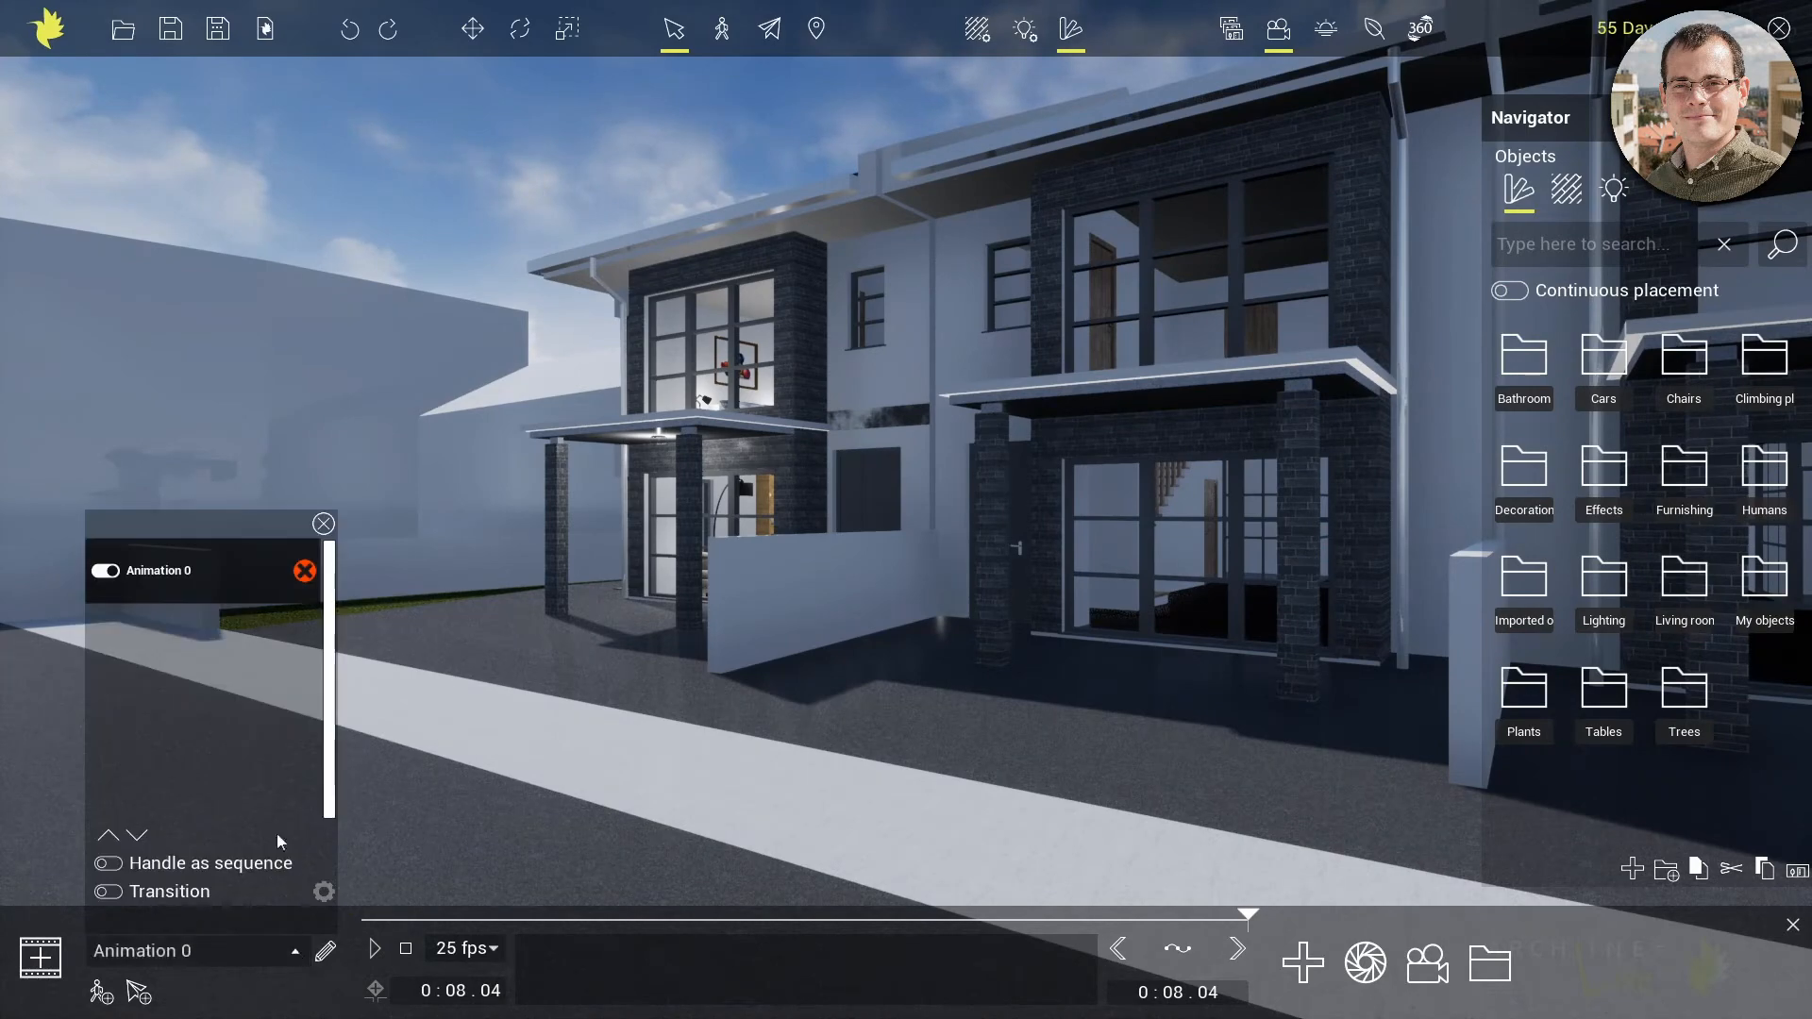
{"action": "left_click", "coordinate": [375, 951]}
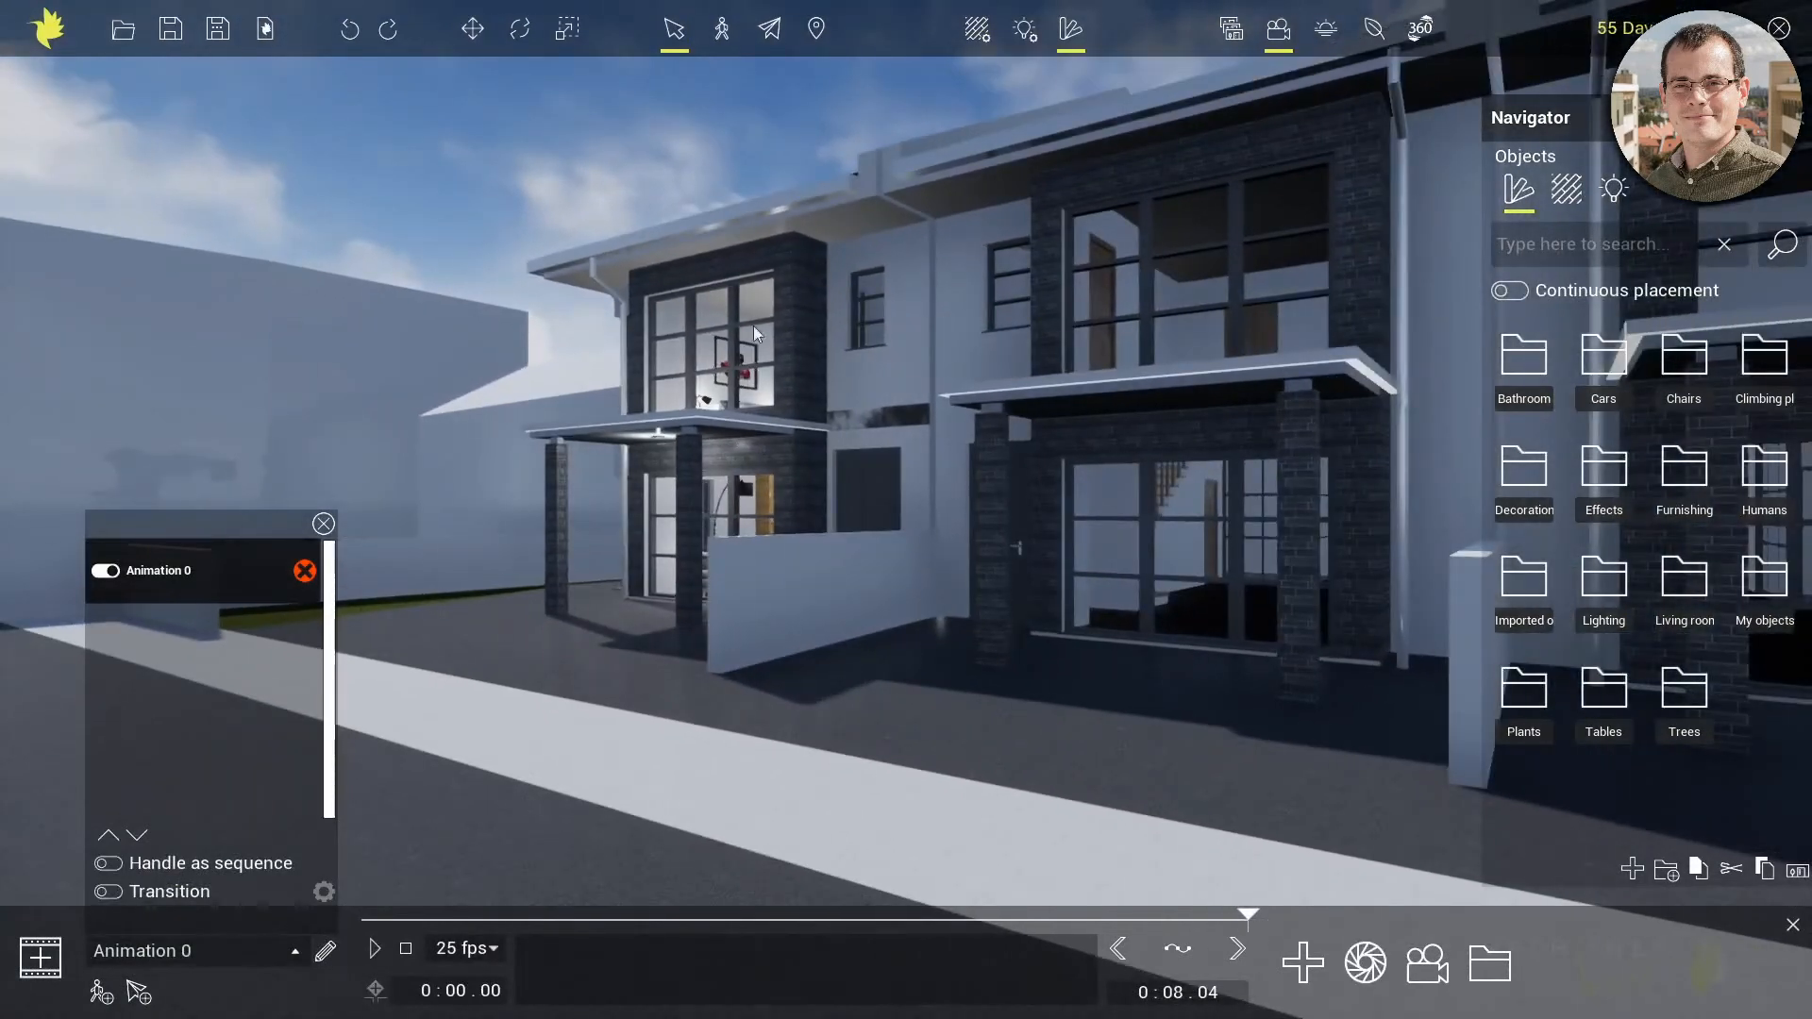
{"action": "left_click", "coordinate": [1232, 36]}
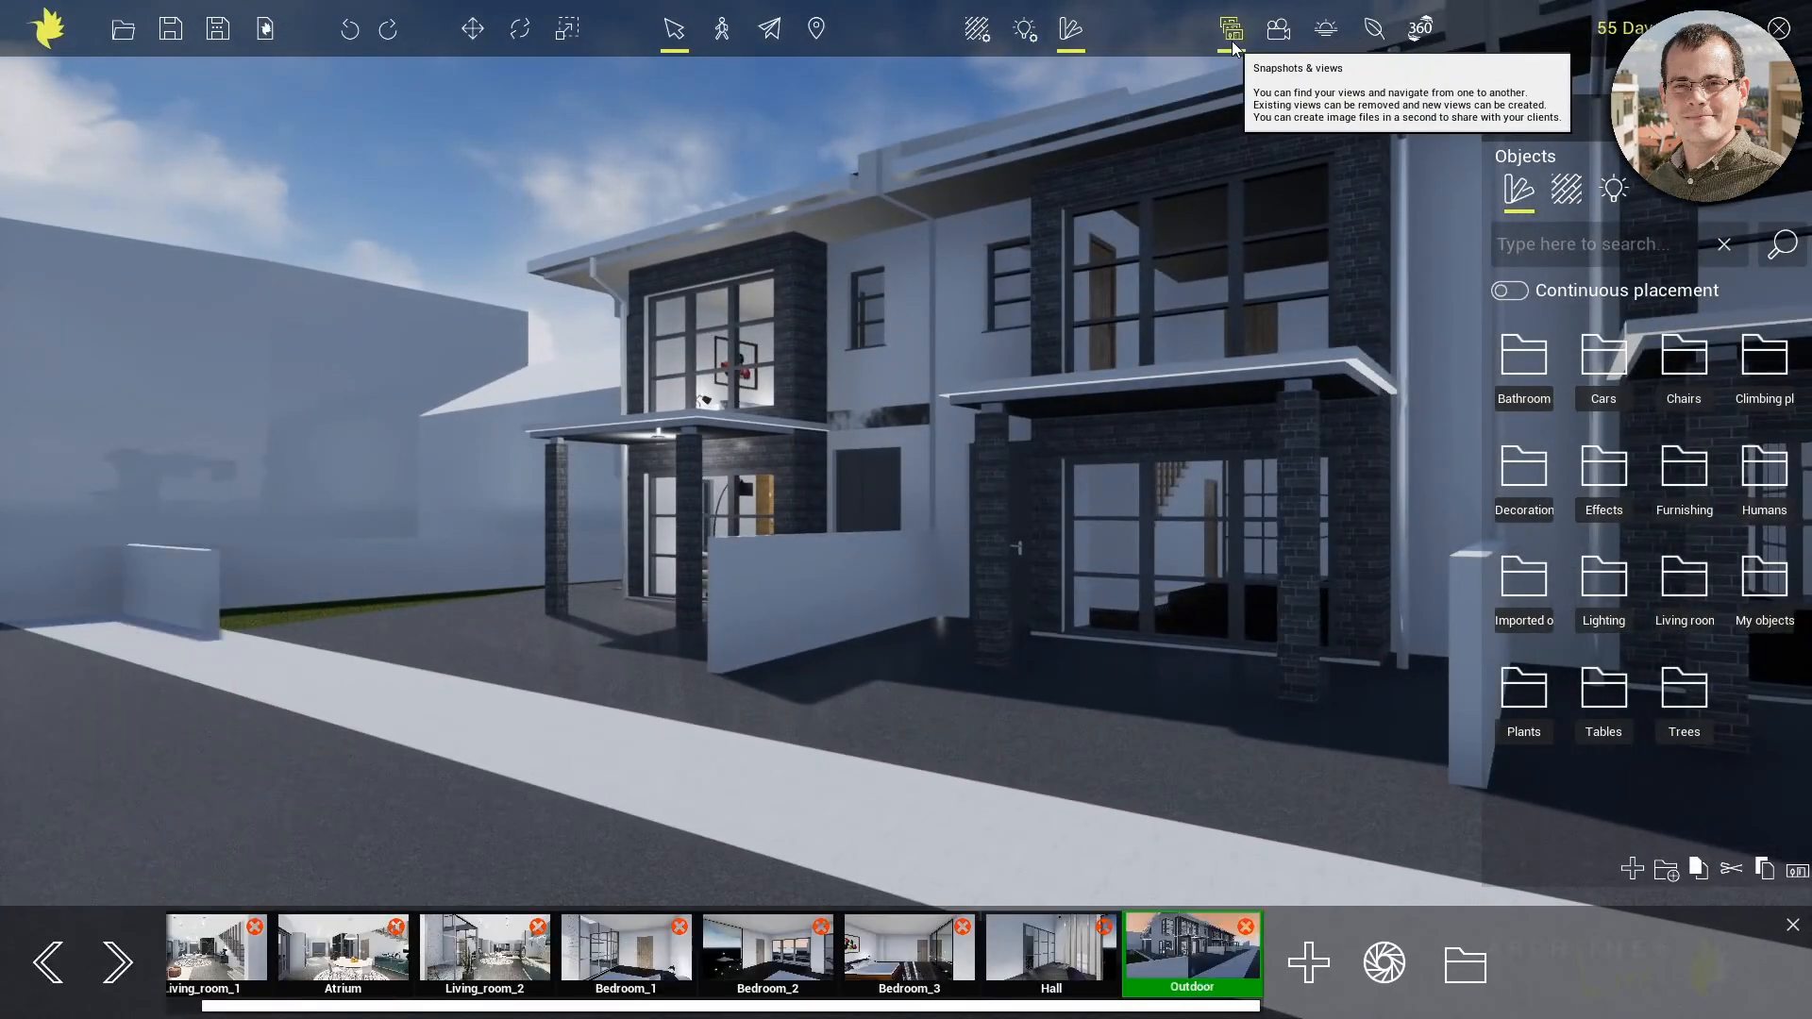
{"action": "left_click", "coordinate": [1171, 950]}
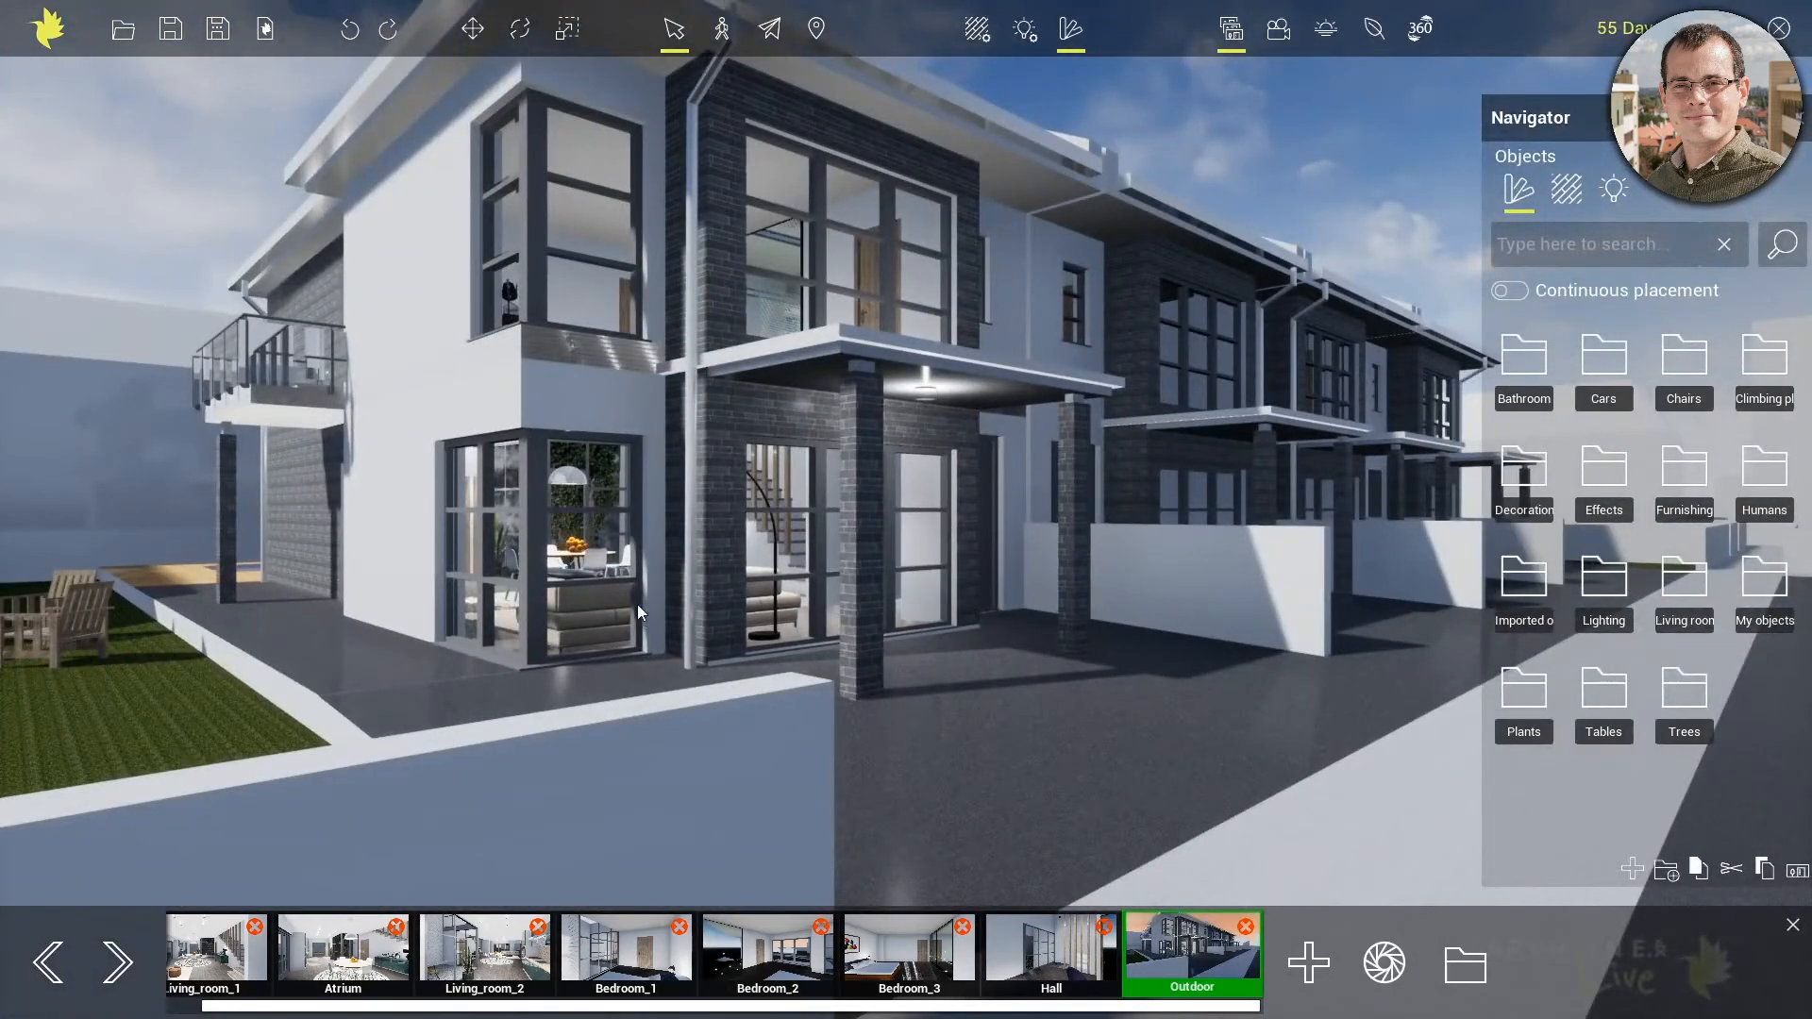
Display the material properties of the white wall at the house corner and of the corner window's glass
{"action": "middle_click_drag", "start_coordinate": [564, 411], "coordinate": [1463, 651]}
{"action": "scroll", "coordinate": [748, 583], "scroll_direction": "up", "scroll_amount": 5}
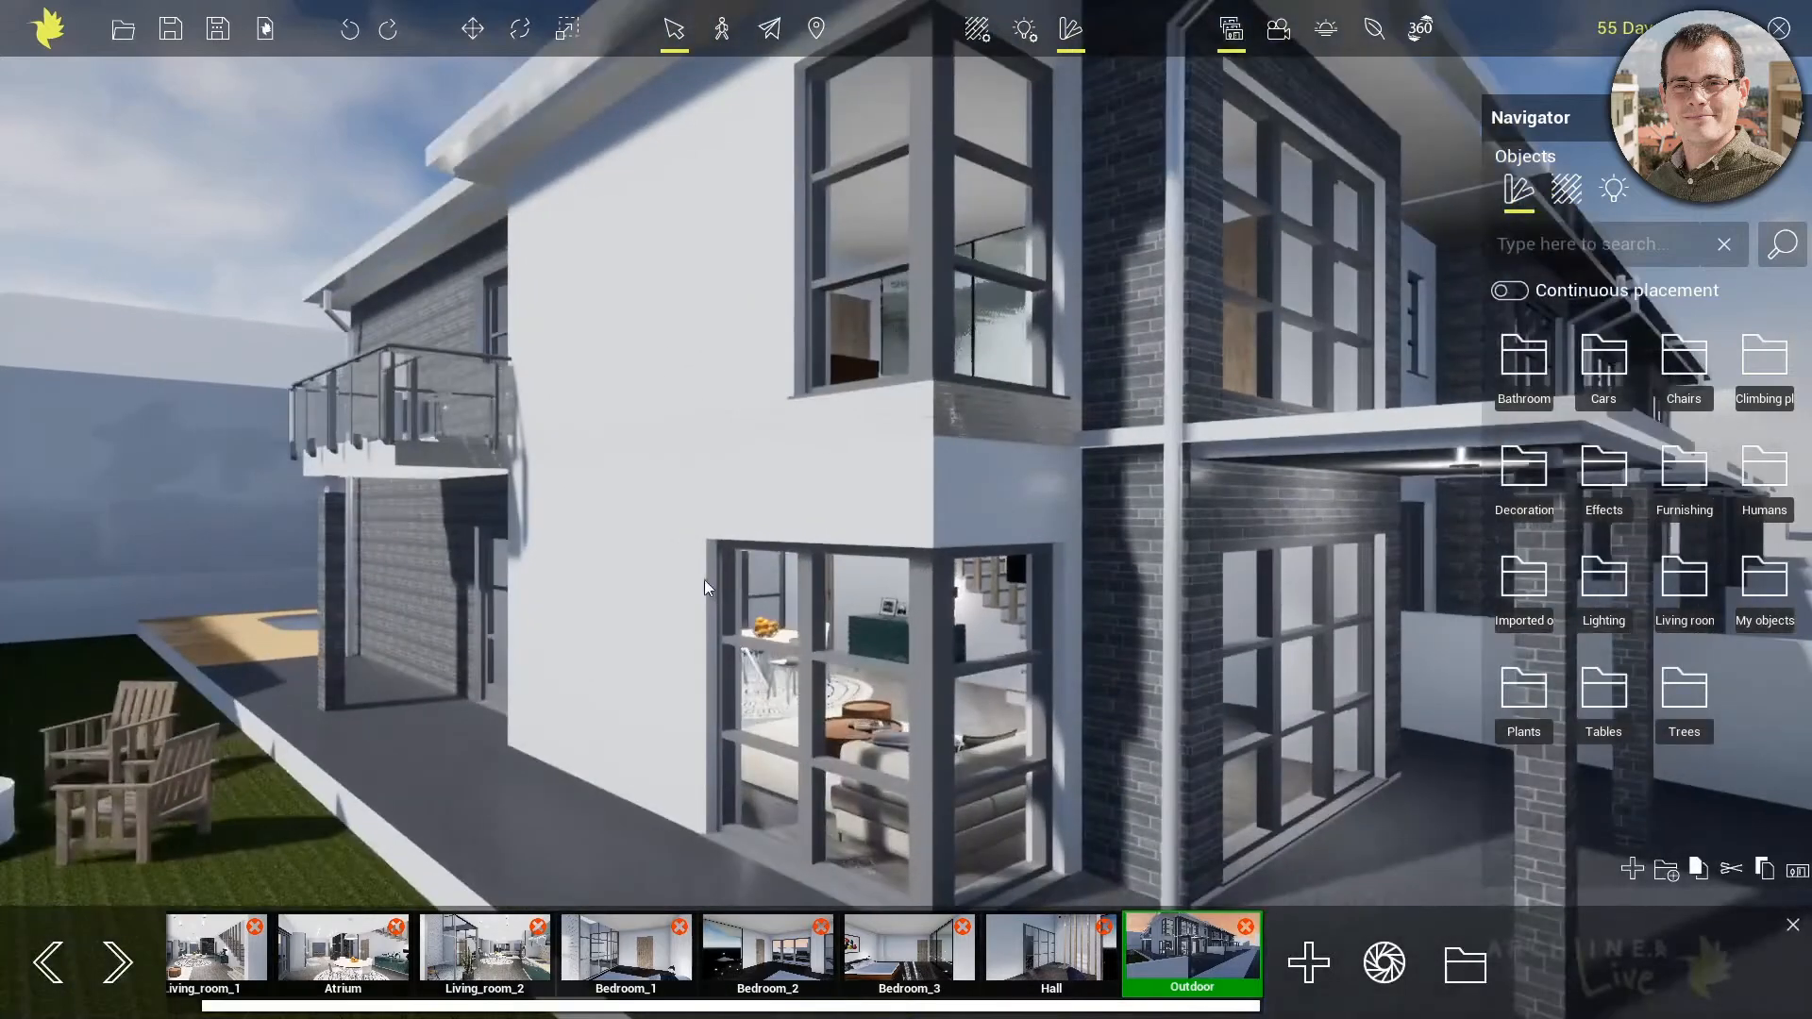
{"action": "left_click", "coordinate": [495, 581]}
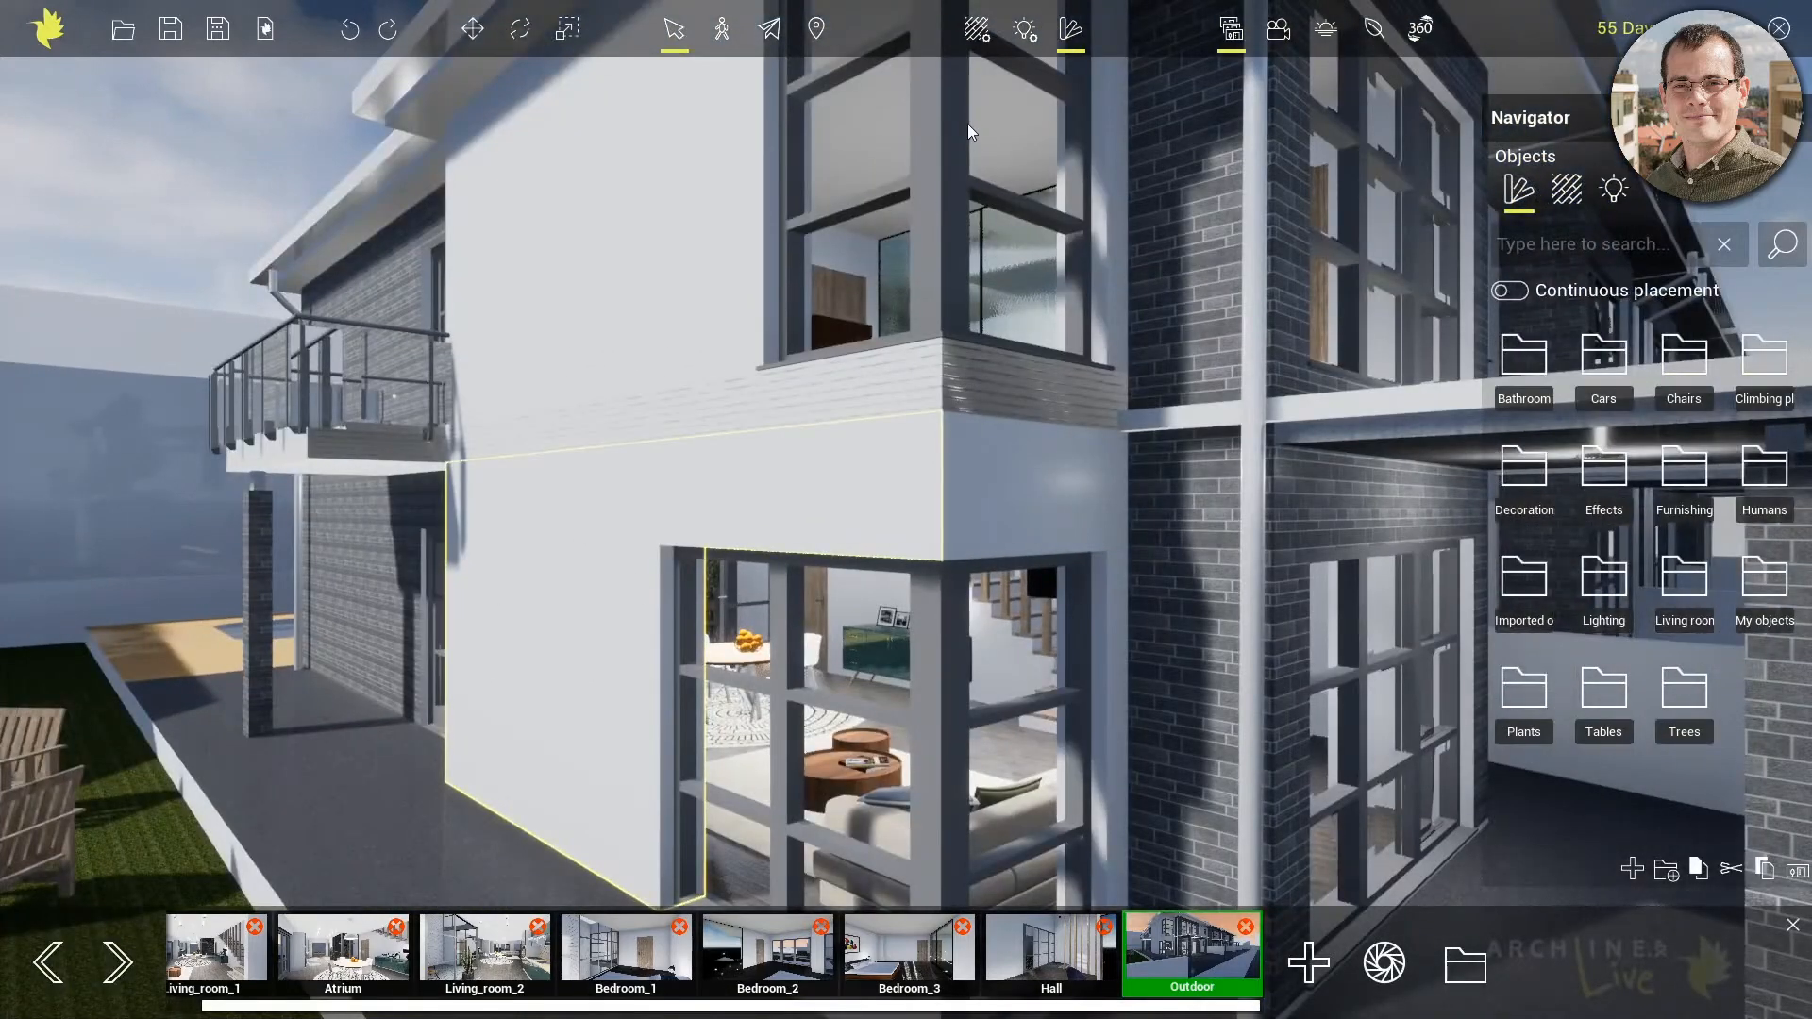
{"action": "left_click", "coordinate": [980, 27]}
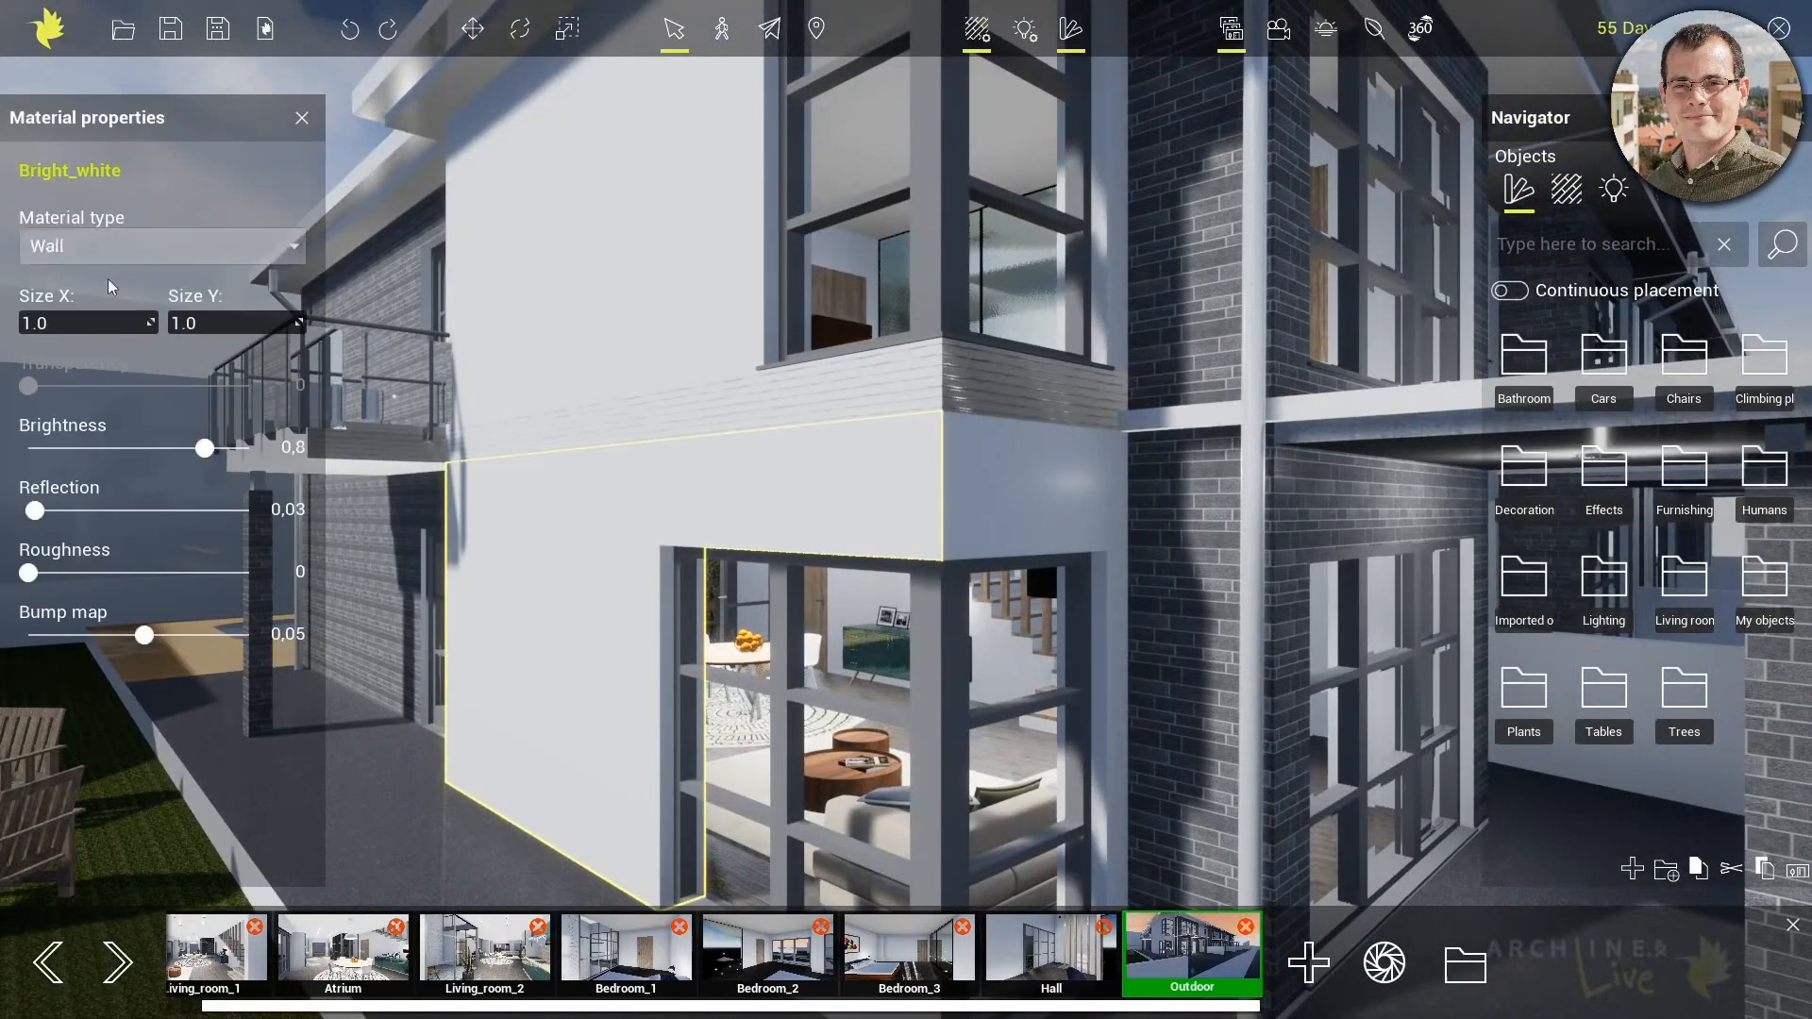
{"action": "left_click", "coordinate": [897, 580]}
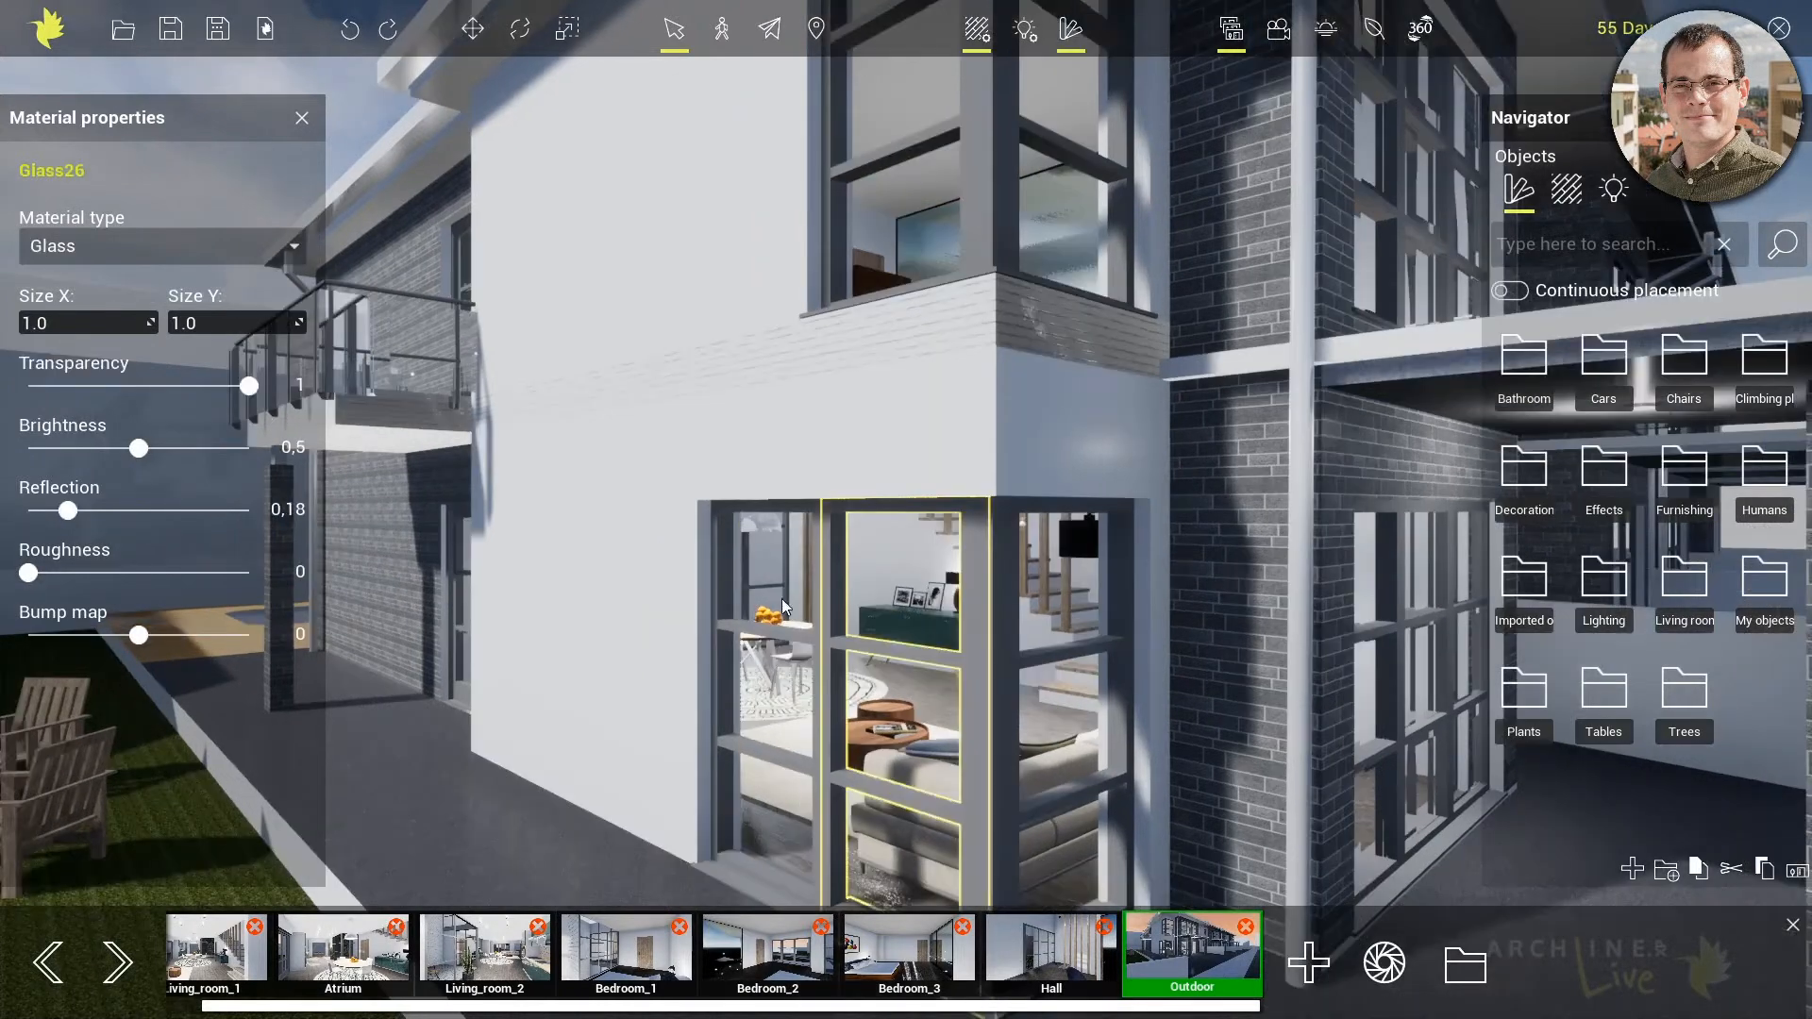
Inspect the material properties of the asphalt path beside the house and of the swimming pool's water
{"action": "middle_click_drag", "start_coordinate": [781, 598], "coordinate": [366, 830]}
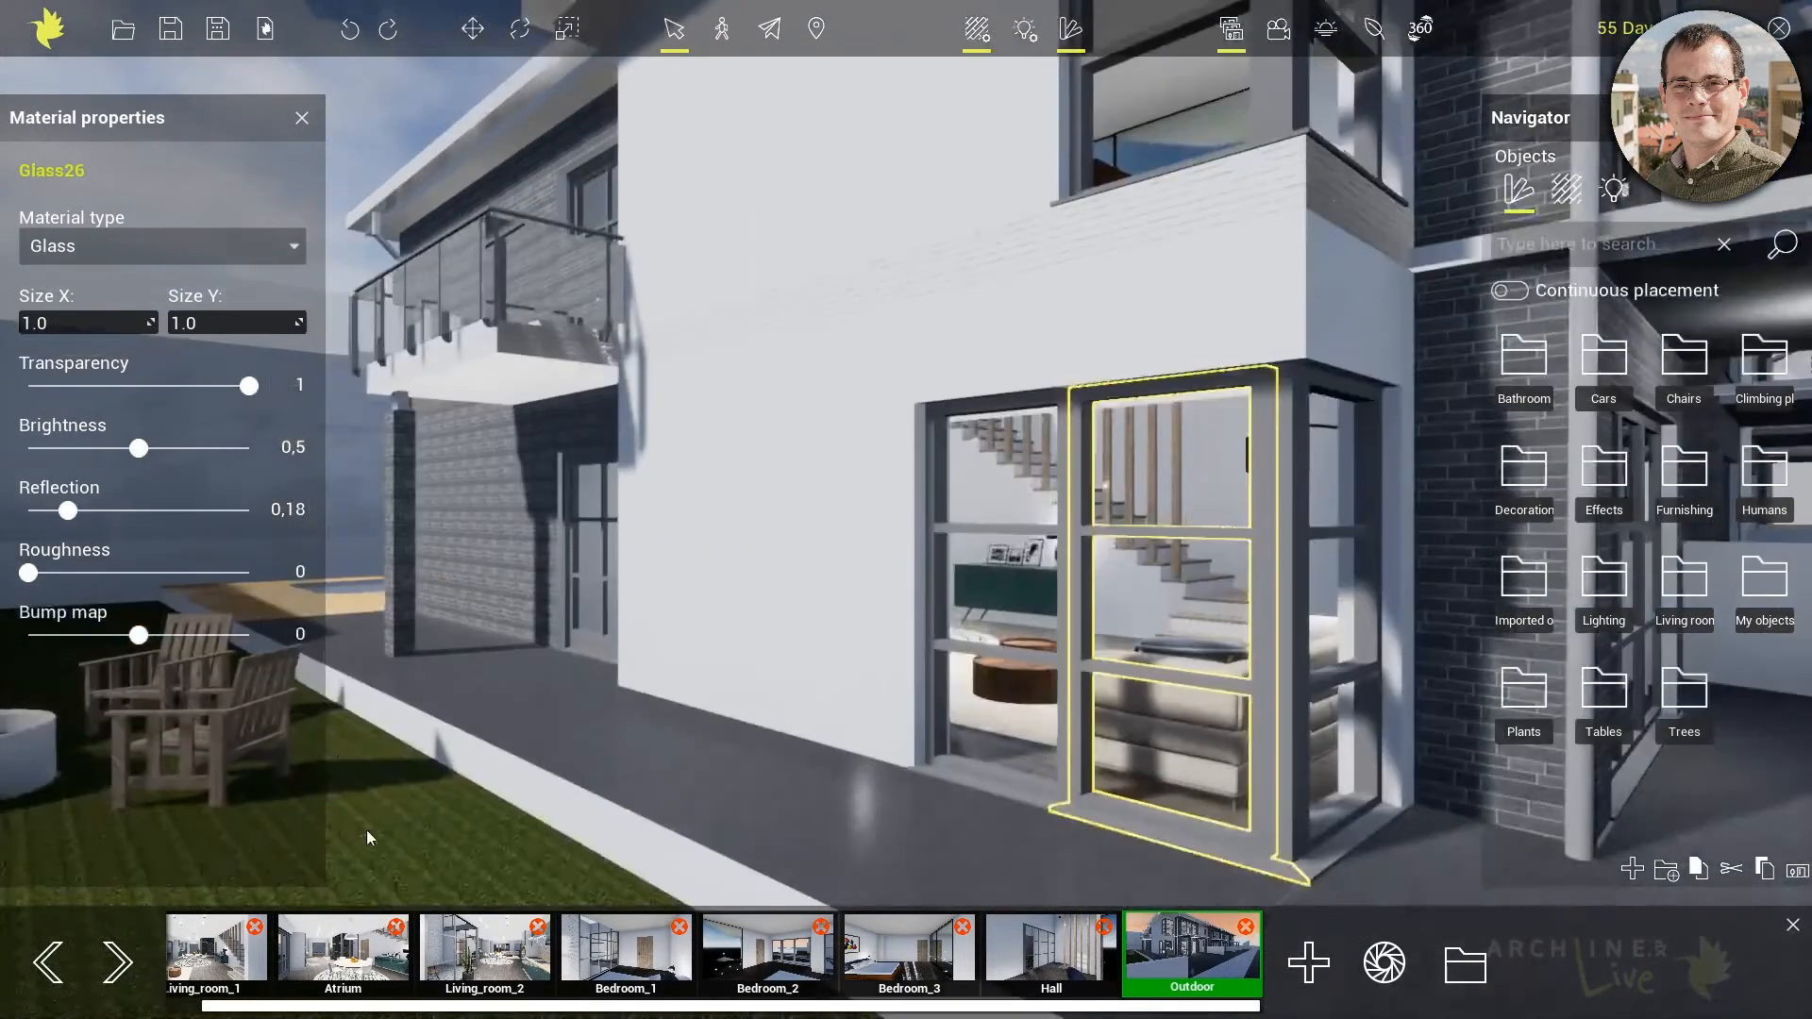
{"action": "left_click", "coordinate": [559, 755]}
{"action": "middle_click_drag", "start_coordinate": [558, 569], "coordinate": [767, 806]}
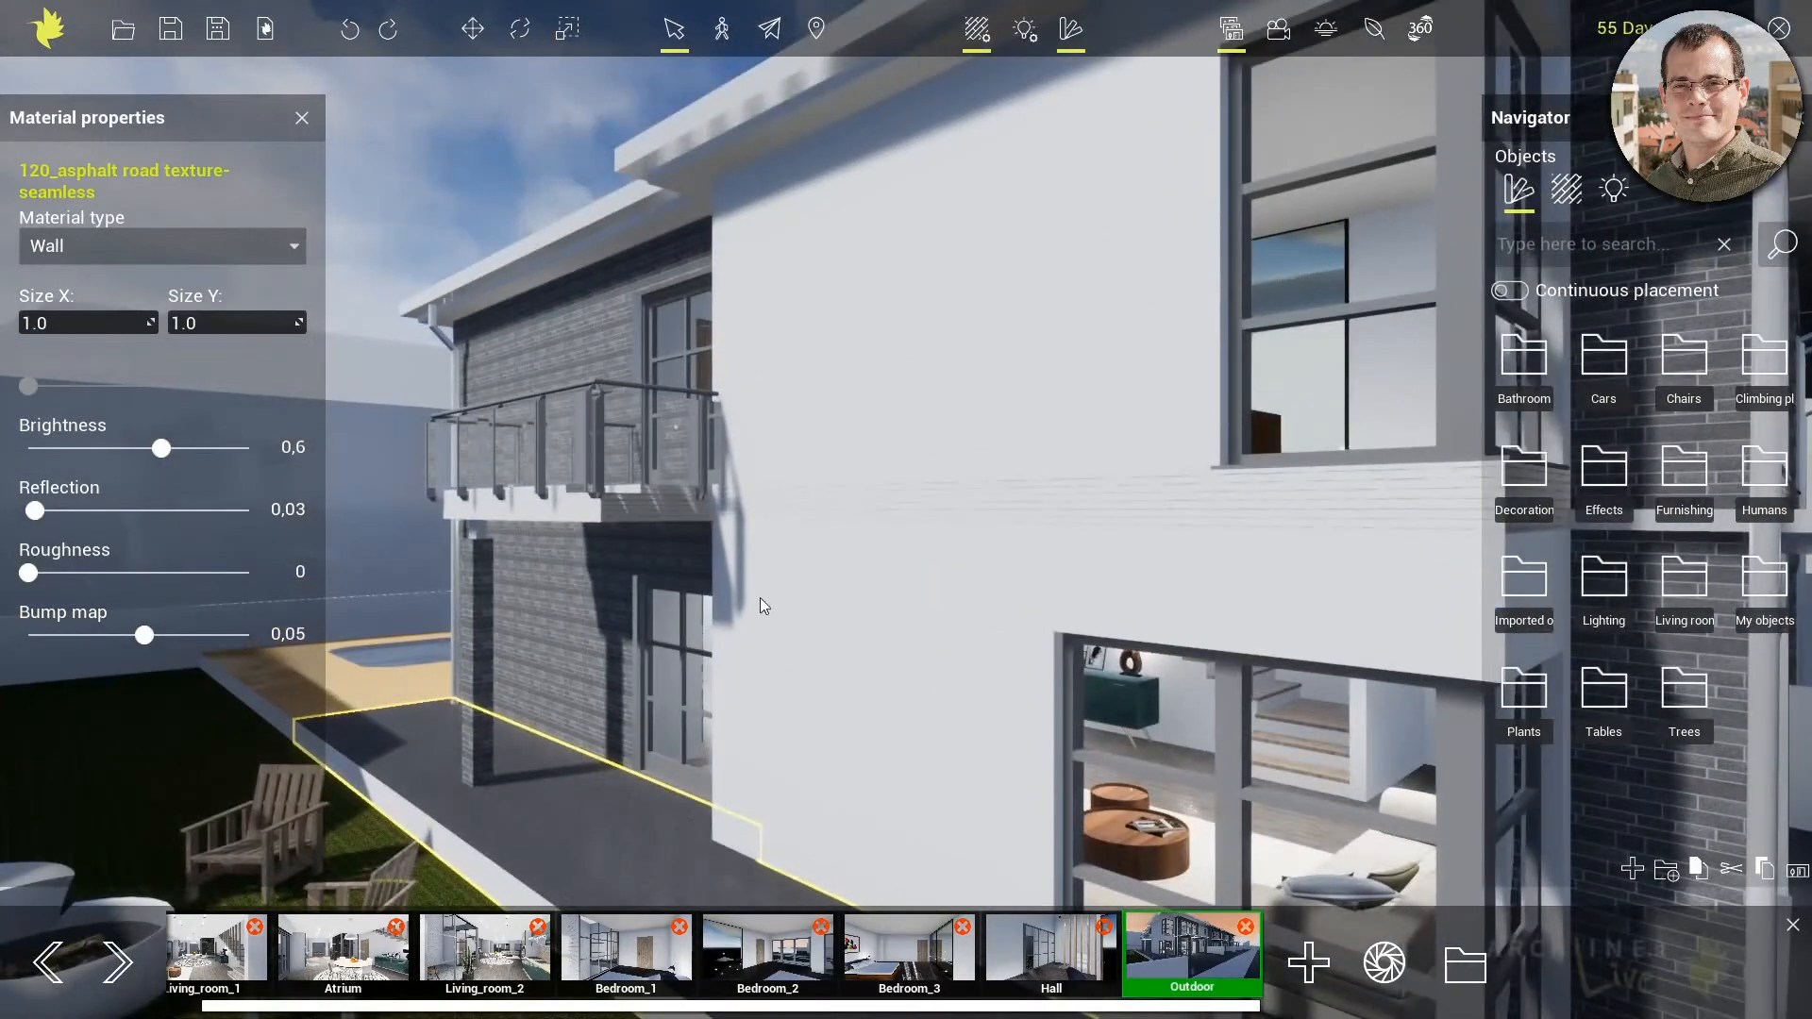
{"action": "right_click_drag", "start_coordinate": [755, 600], "coordinate": [1009, 223]}
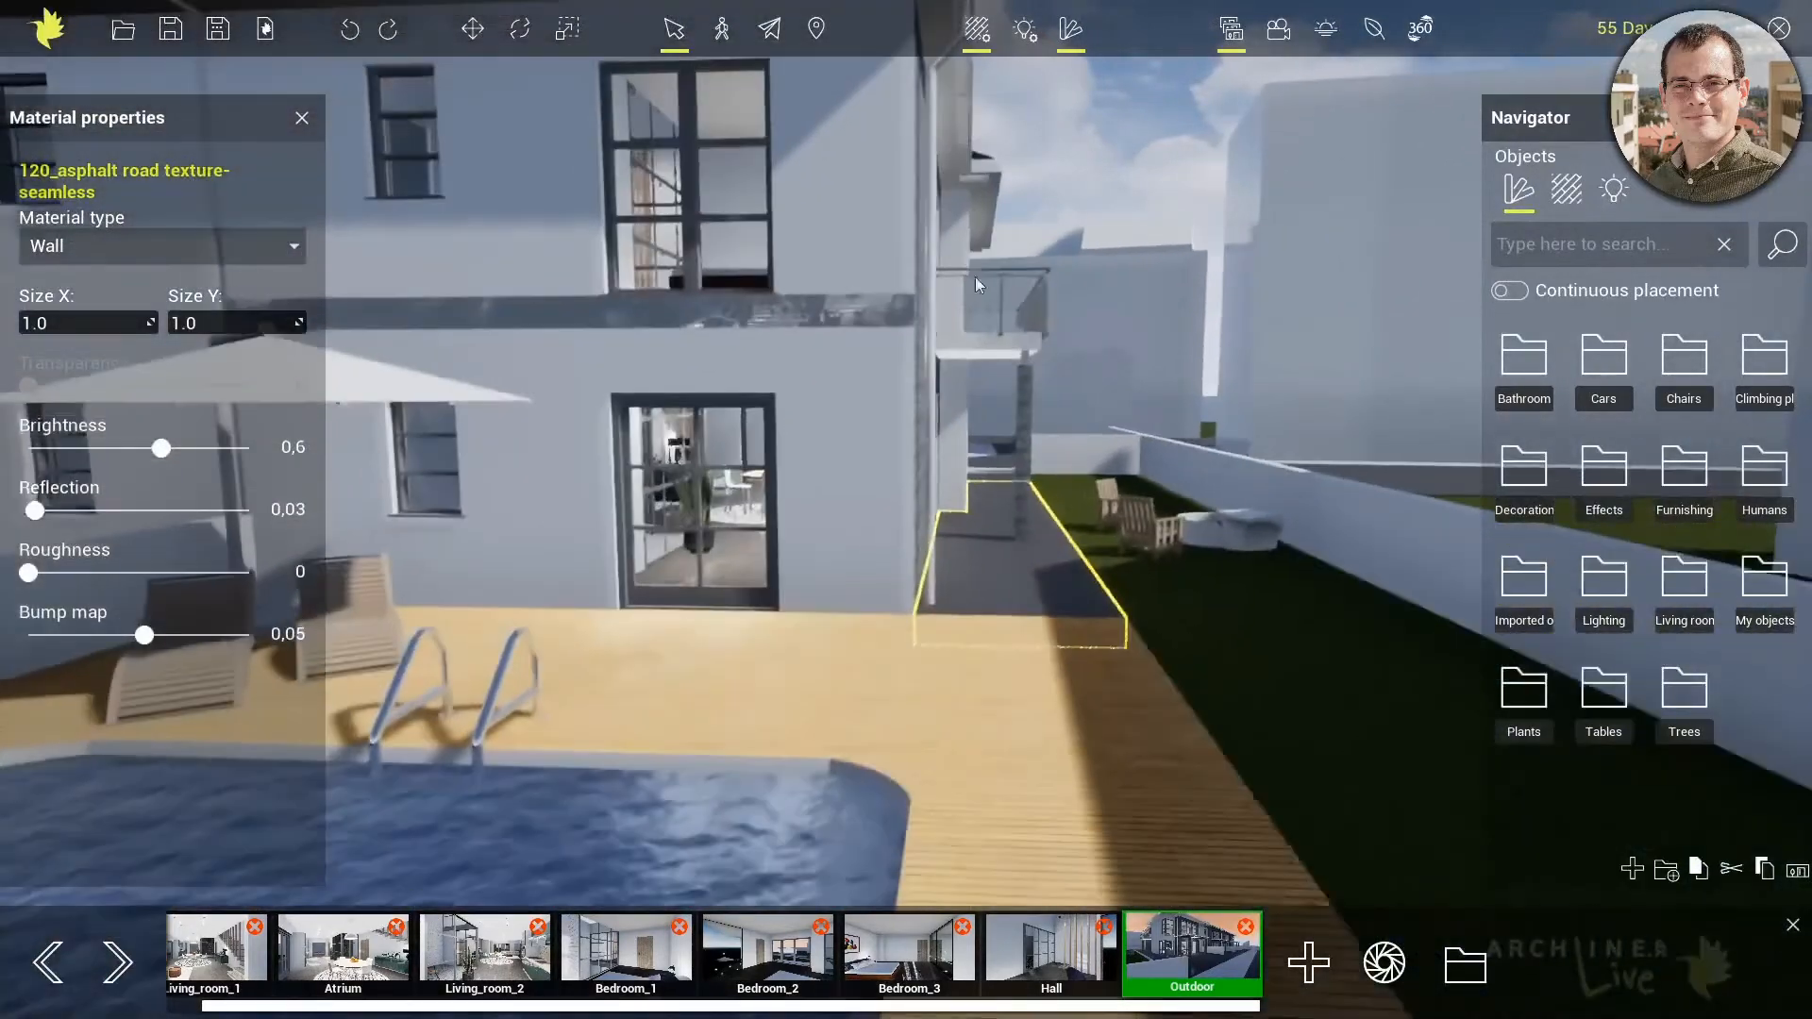
{"action": "right_click_drag", "start_coordinate": [694, 670], "coordinate": [1014, 451]}
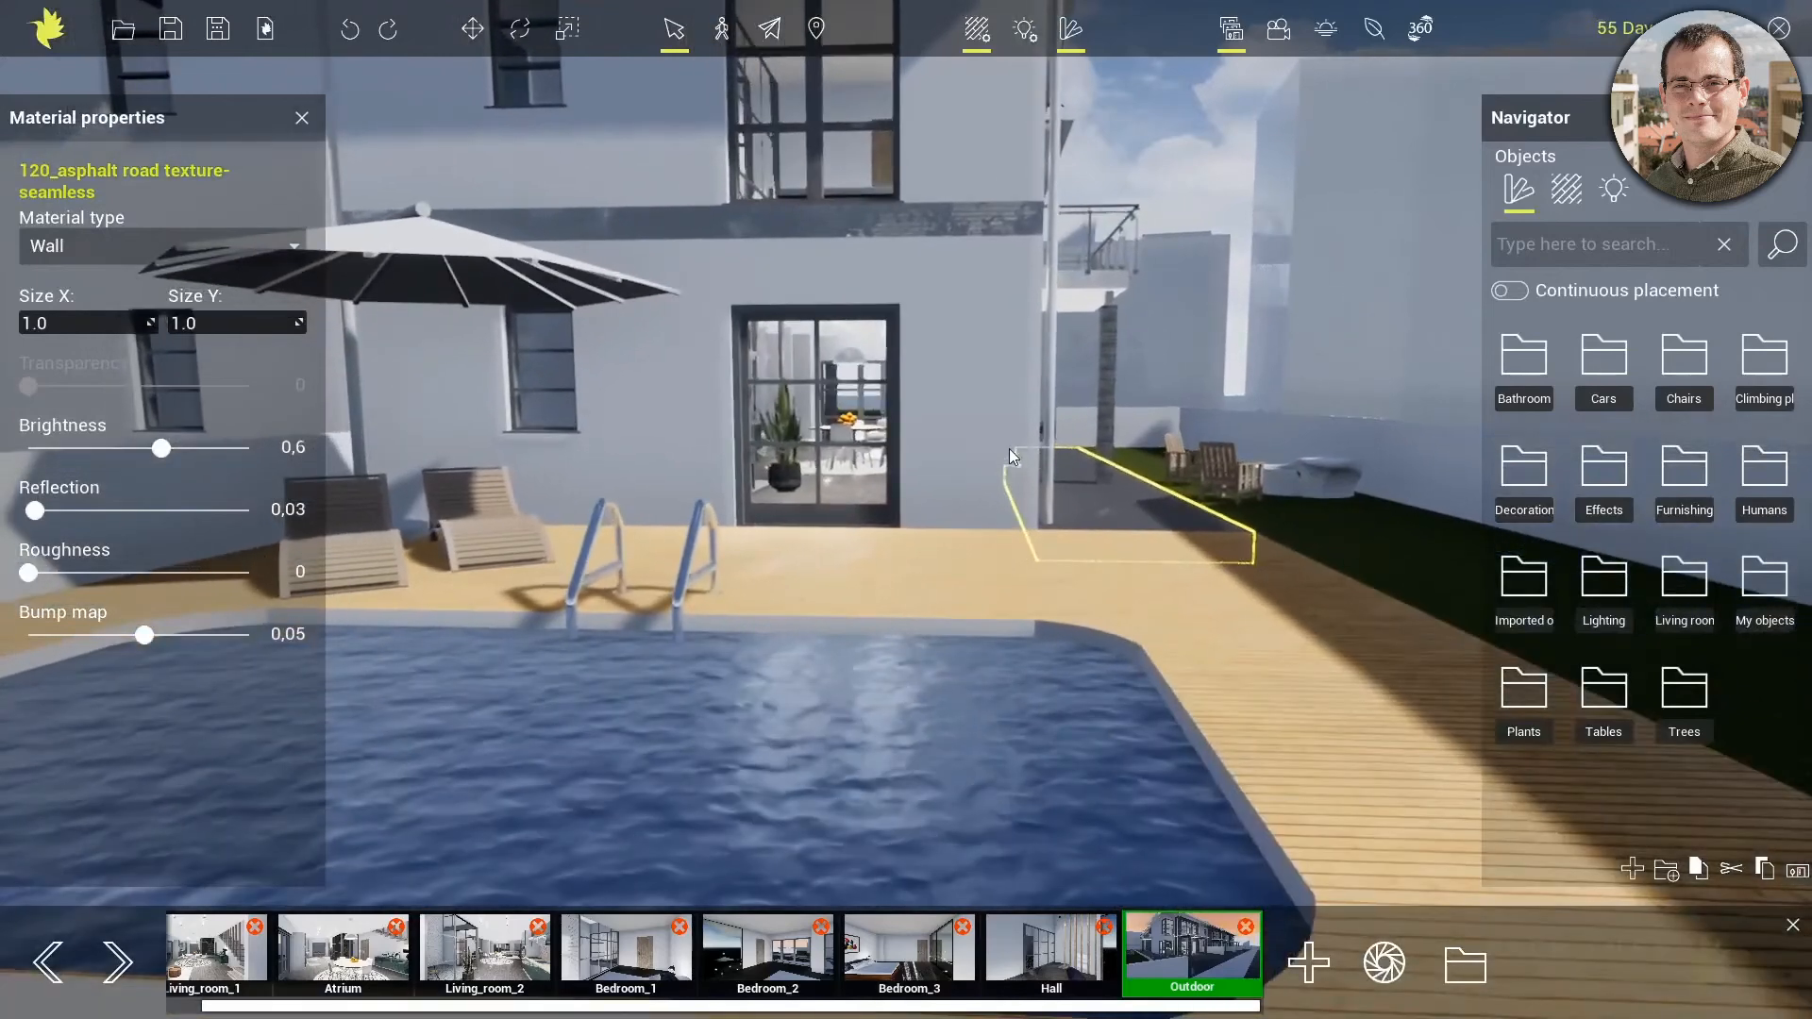
{"action": "left_click", "coordinate": [935, 731]}
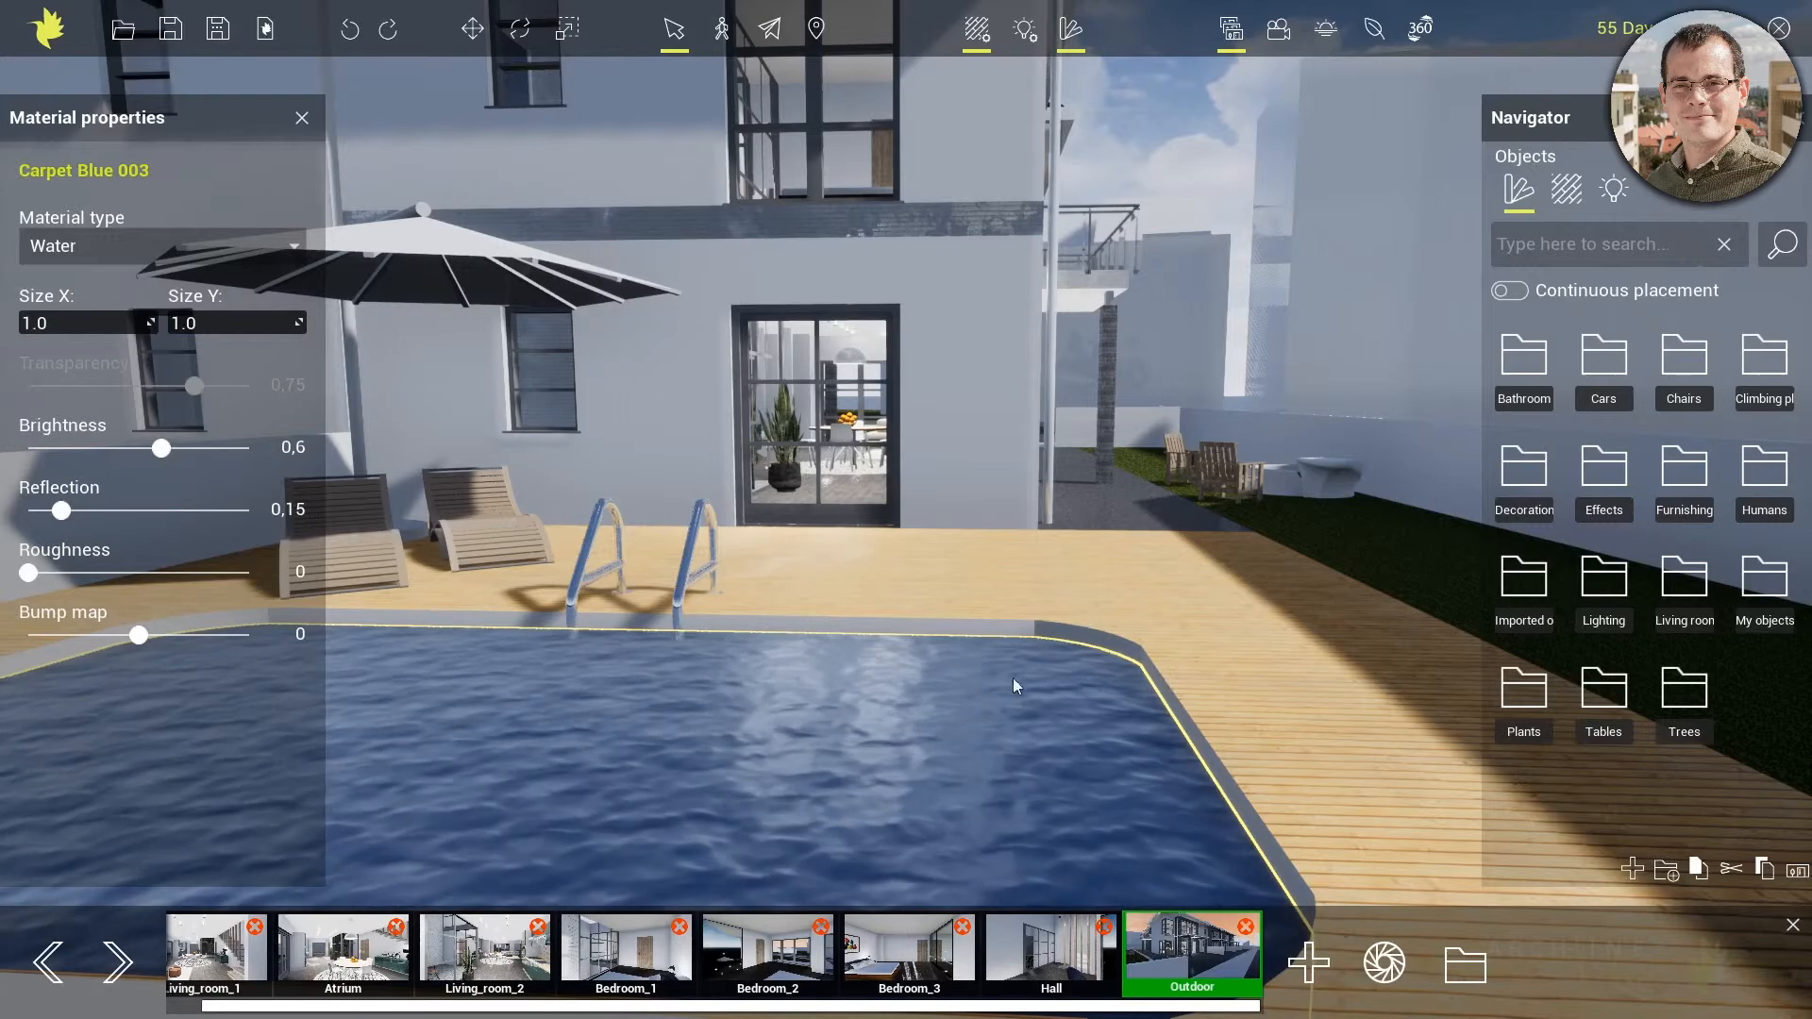
From the Outdoor view, edit the lights near the entrance and switch a lamp's Regular 100W light source off and back on
{"action": "left_click", "coordinate": [1175, 954]}
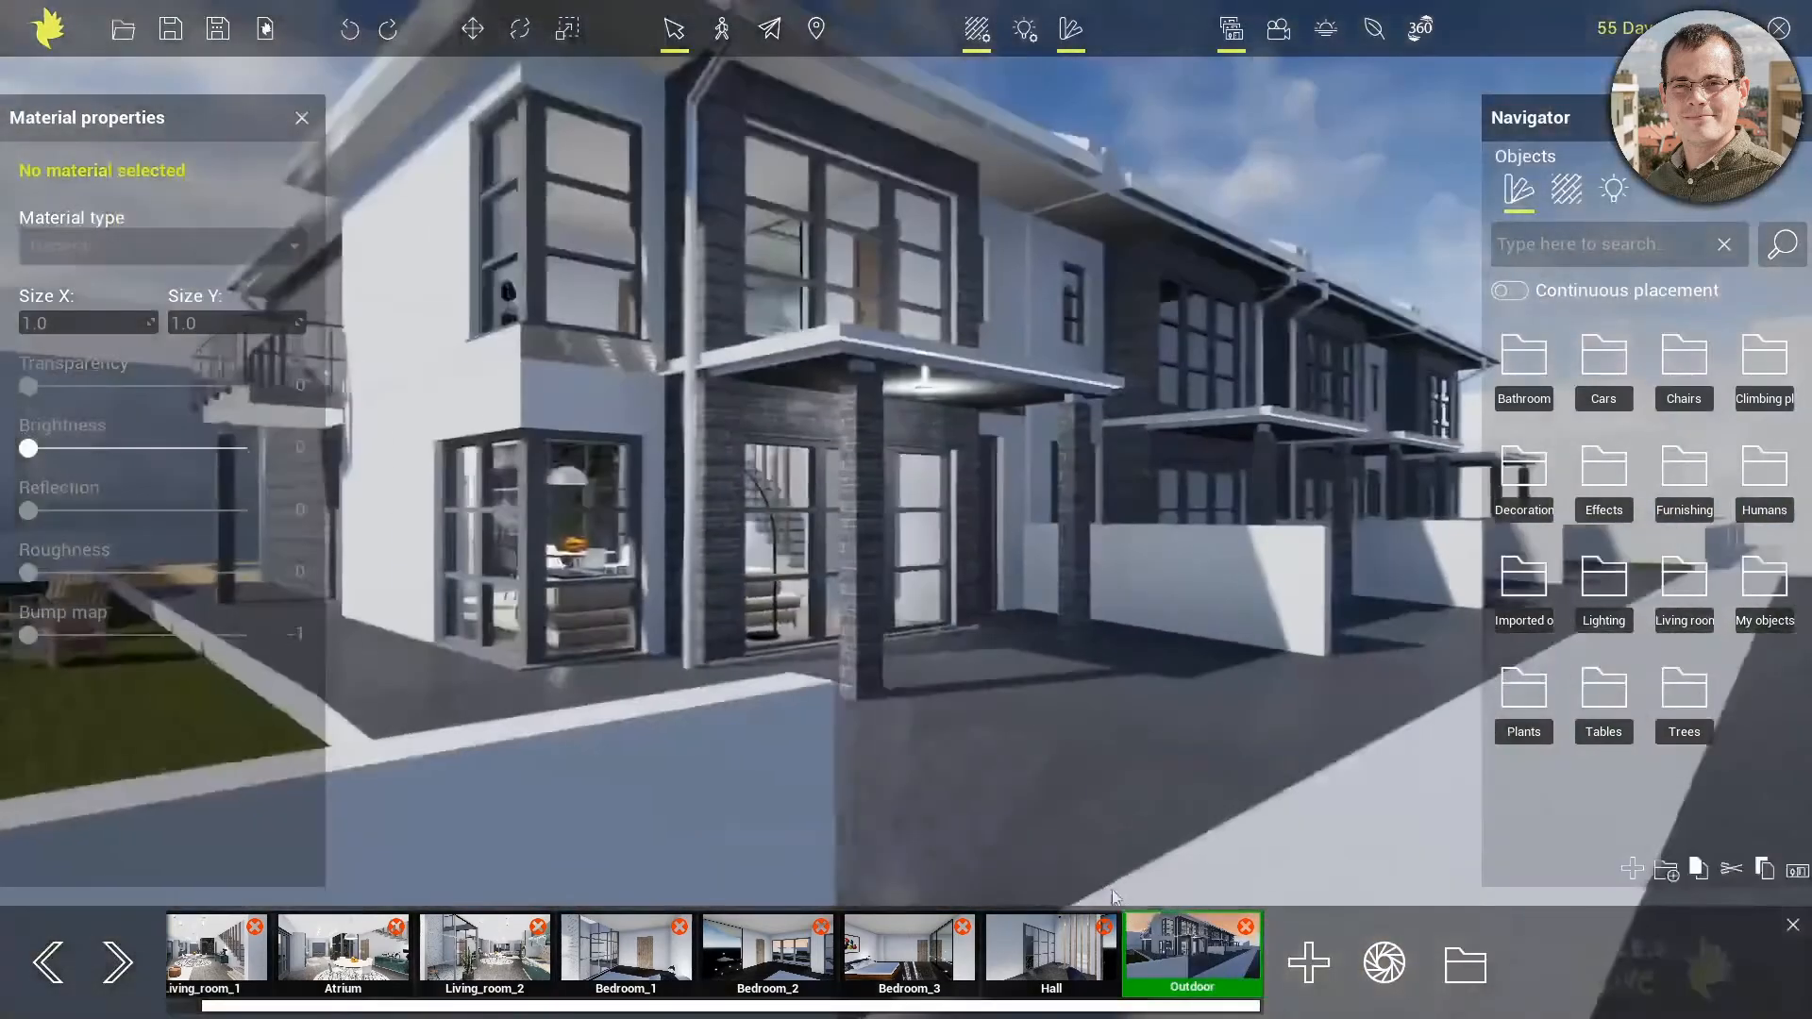
{"action": "scroll", "coordinate": [936, 394], "scroll_direction": "up", "scroll_amount": 5}
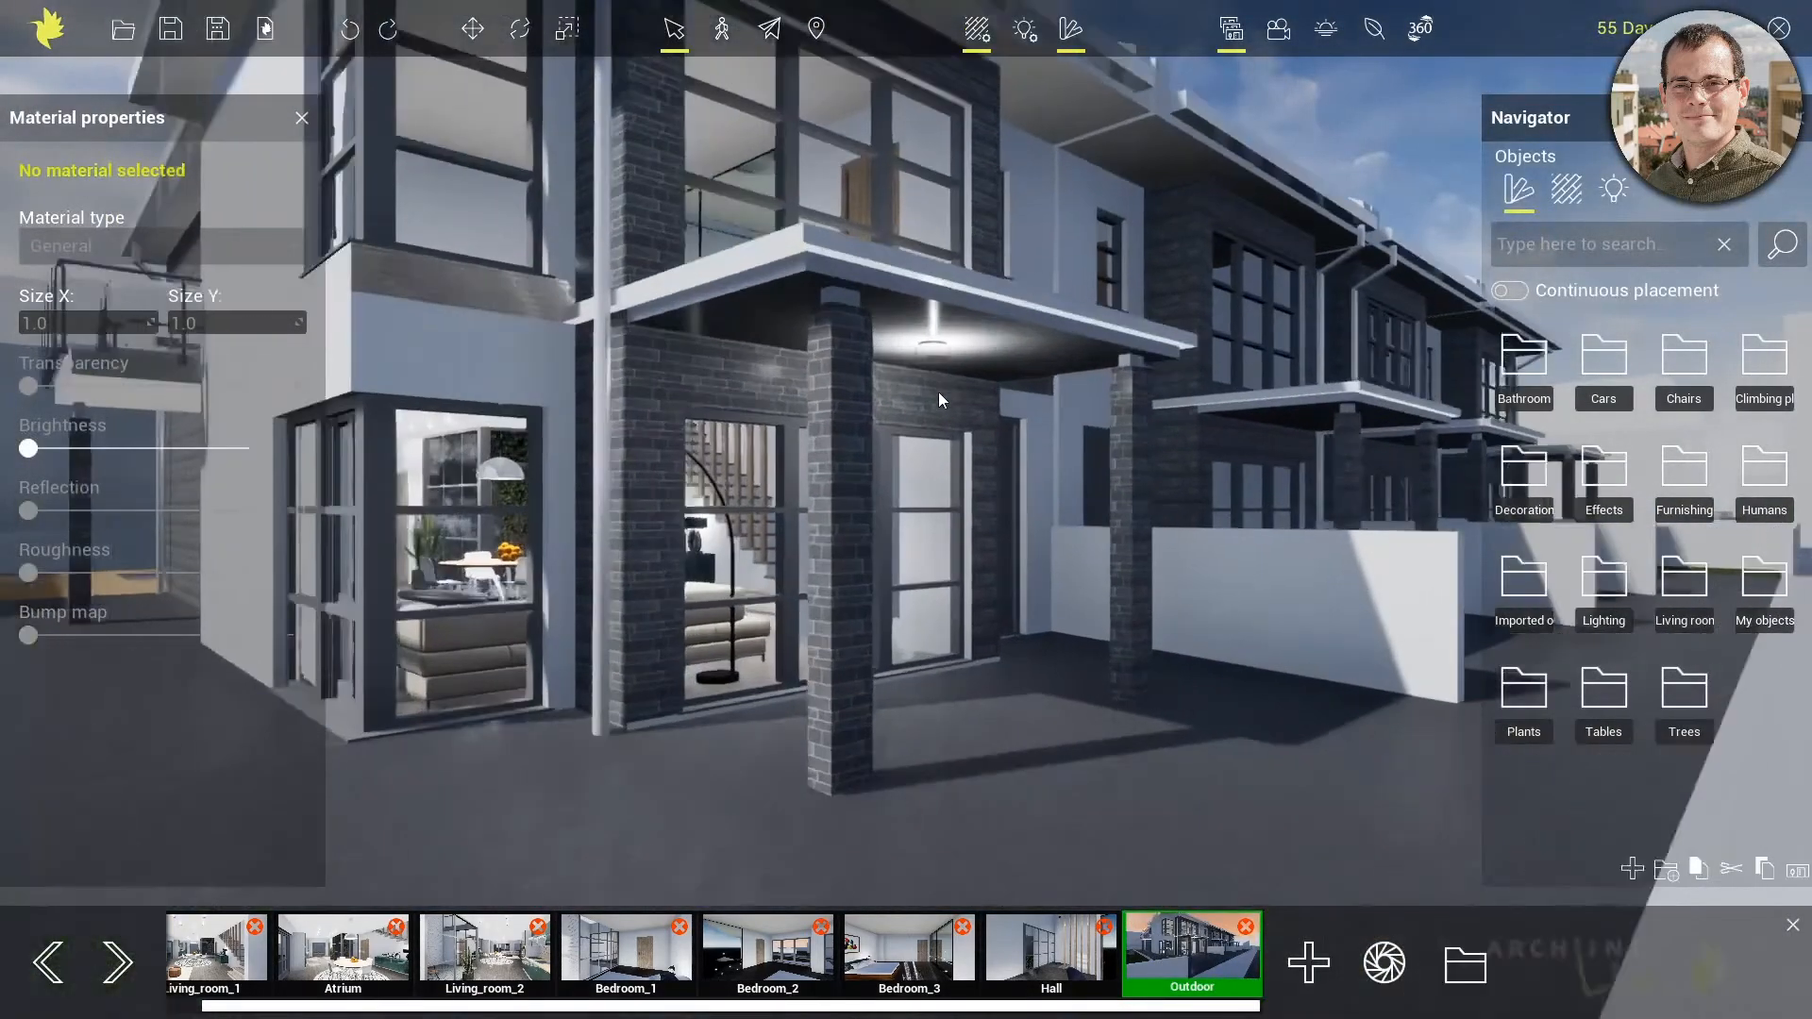
{"action": "left_click", "coordinate": [938, 317]}
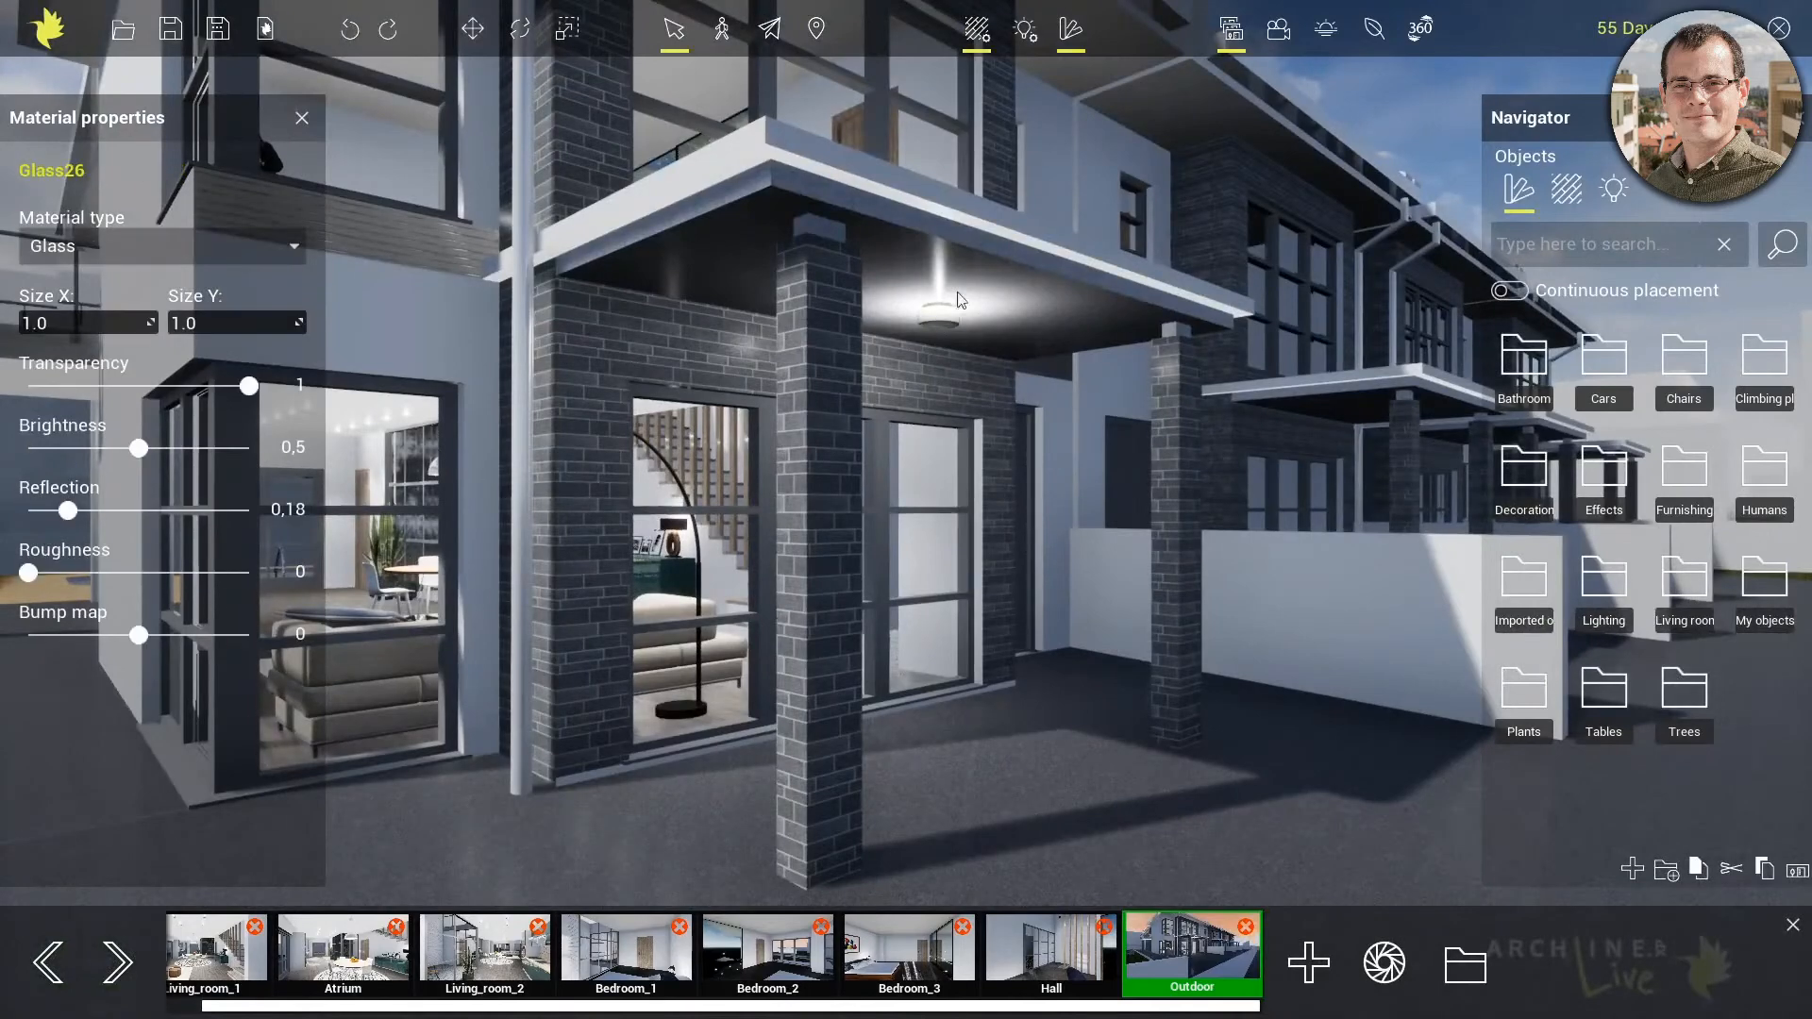
{"action": "left_click", "coordinate": [1026, 38]}
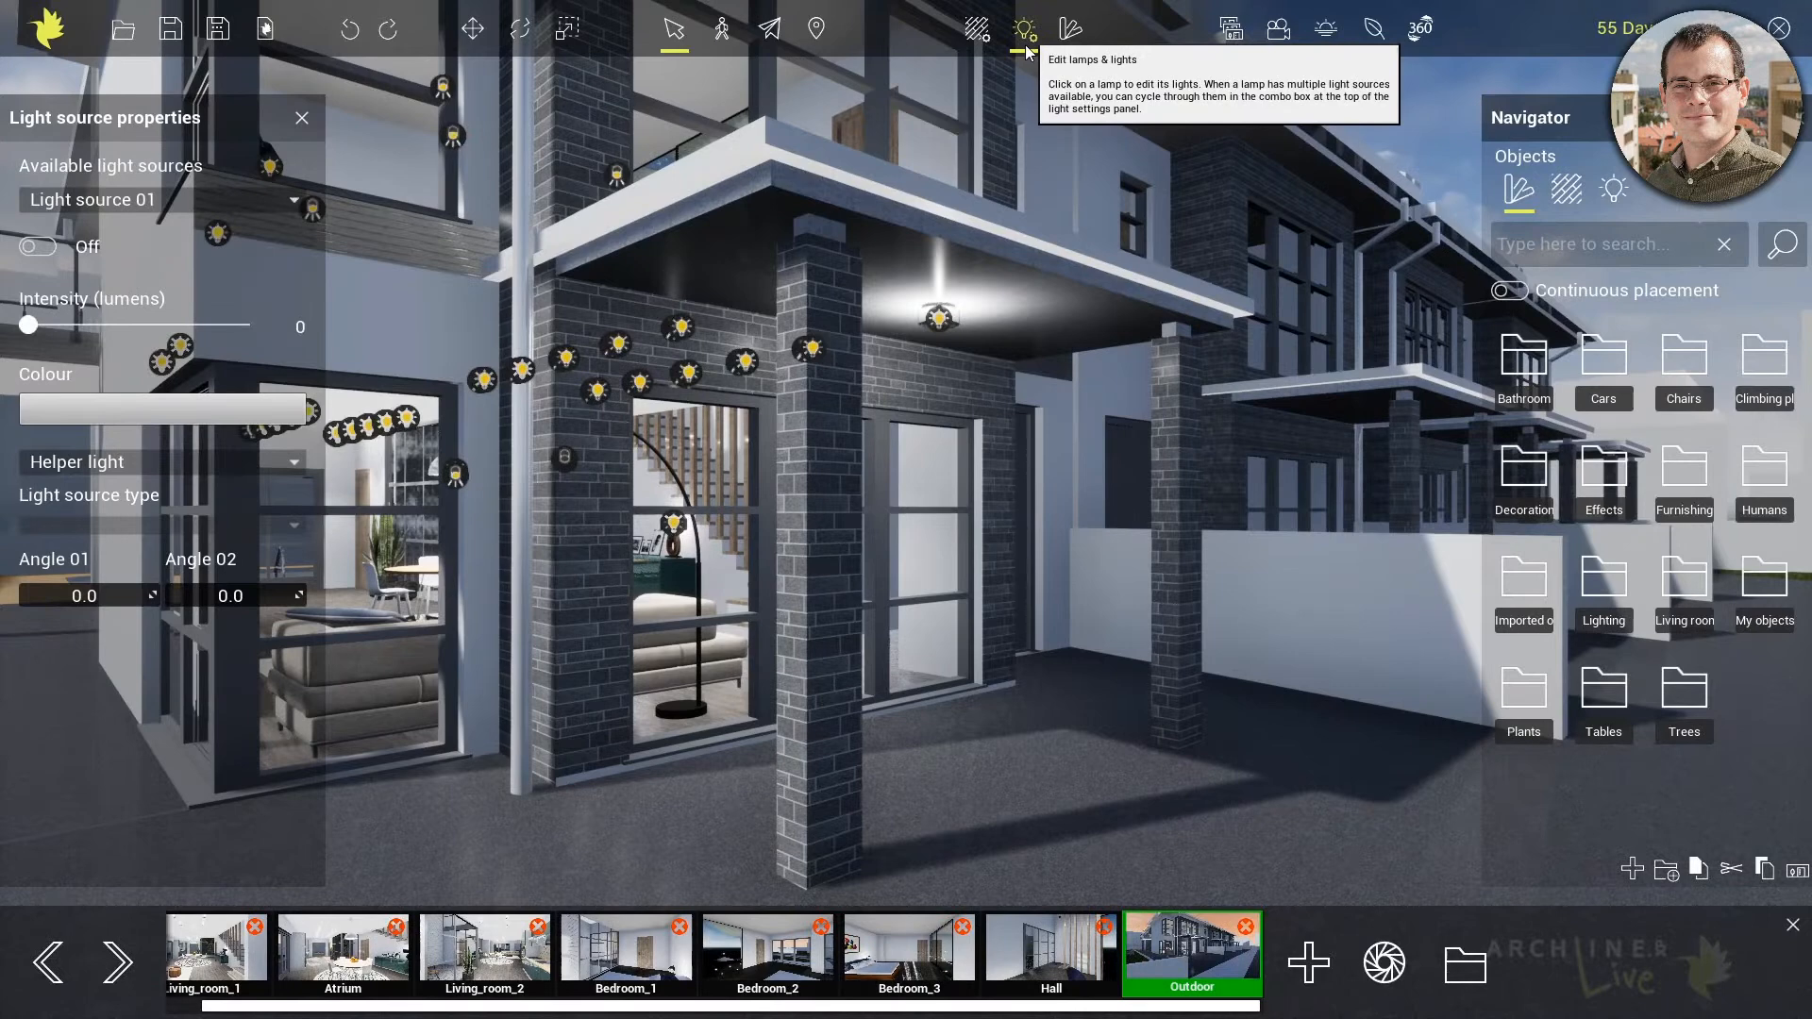
{"action": "left_click", "coordinate": [484, 487]}
{"action": "left_click", "coordinate": [40, 246]}
{"action": "left_click", "coordinate": [40, 246]}
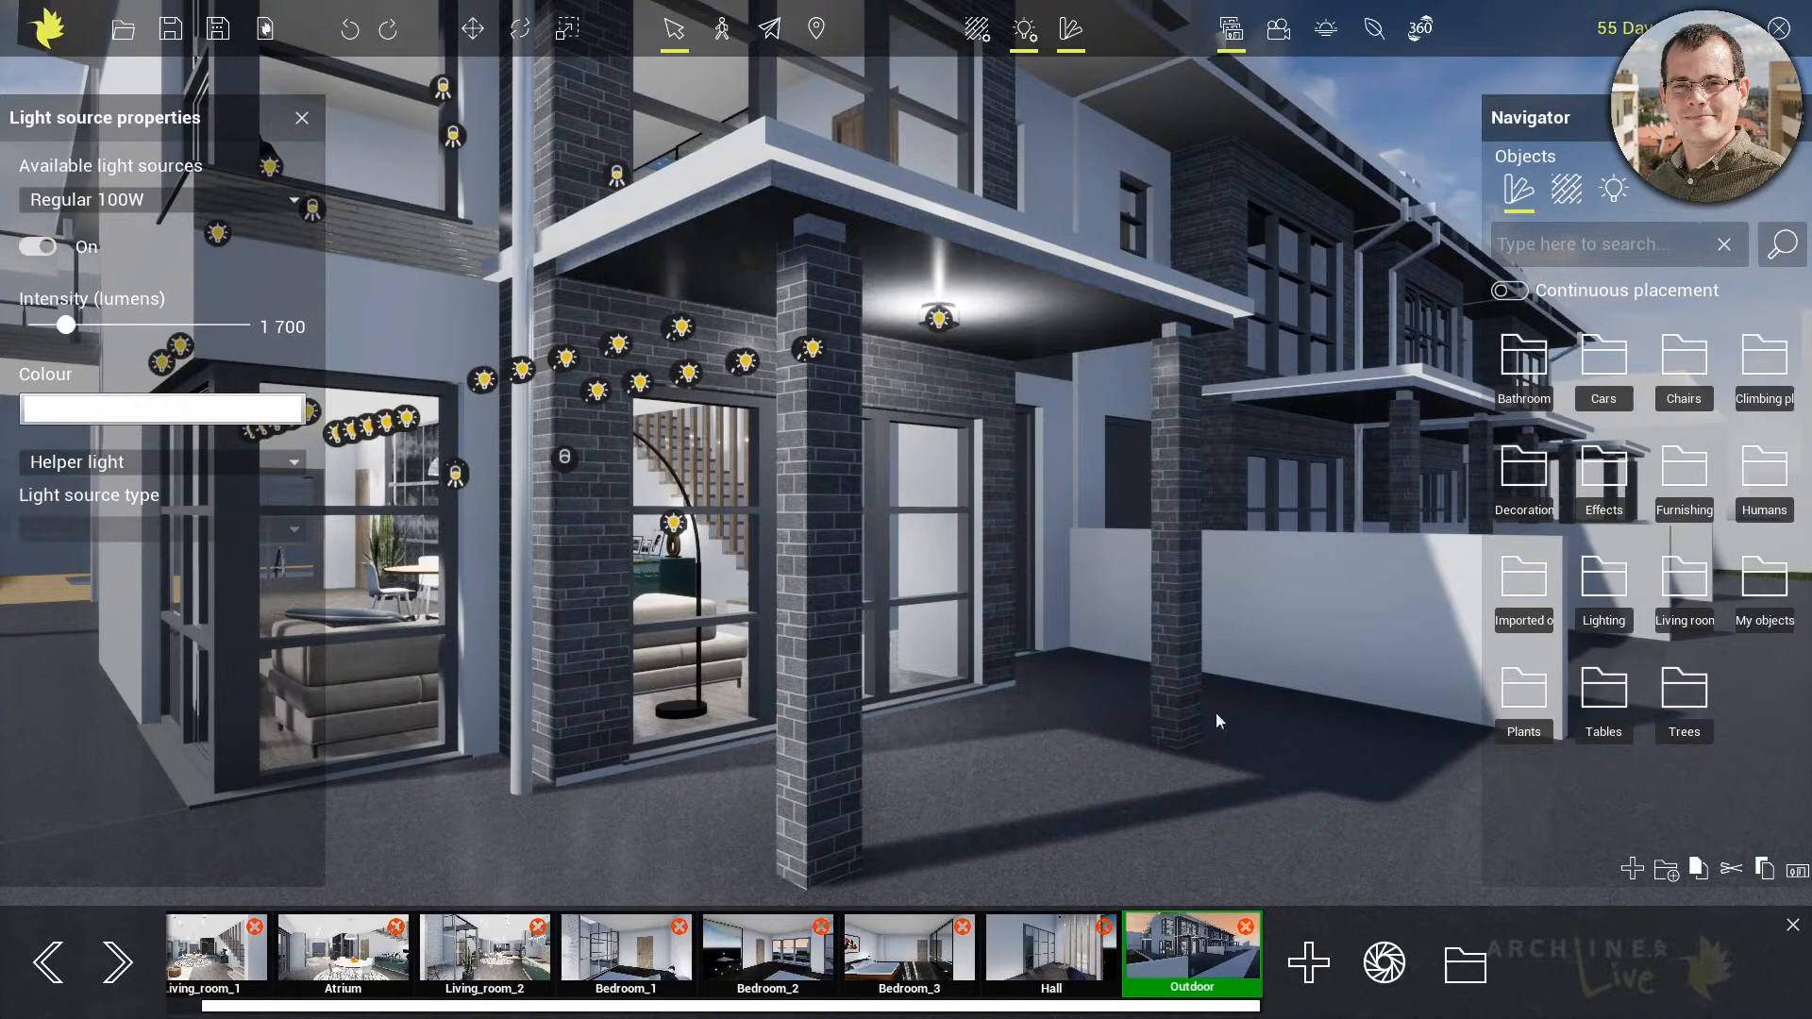
{"action": "left_click", "coordinate": [1184, 971]}
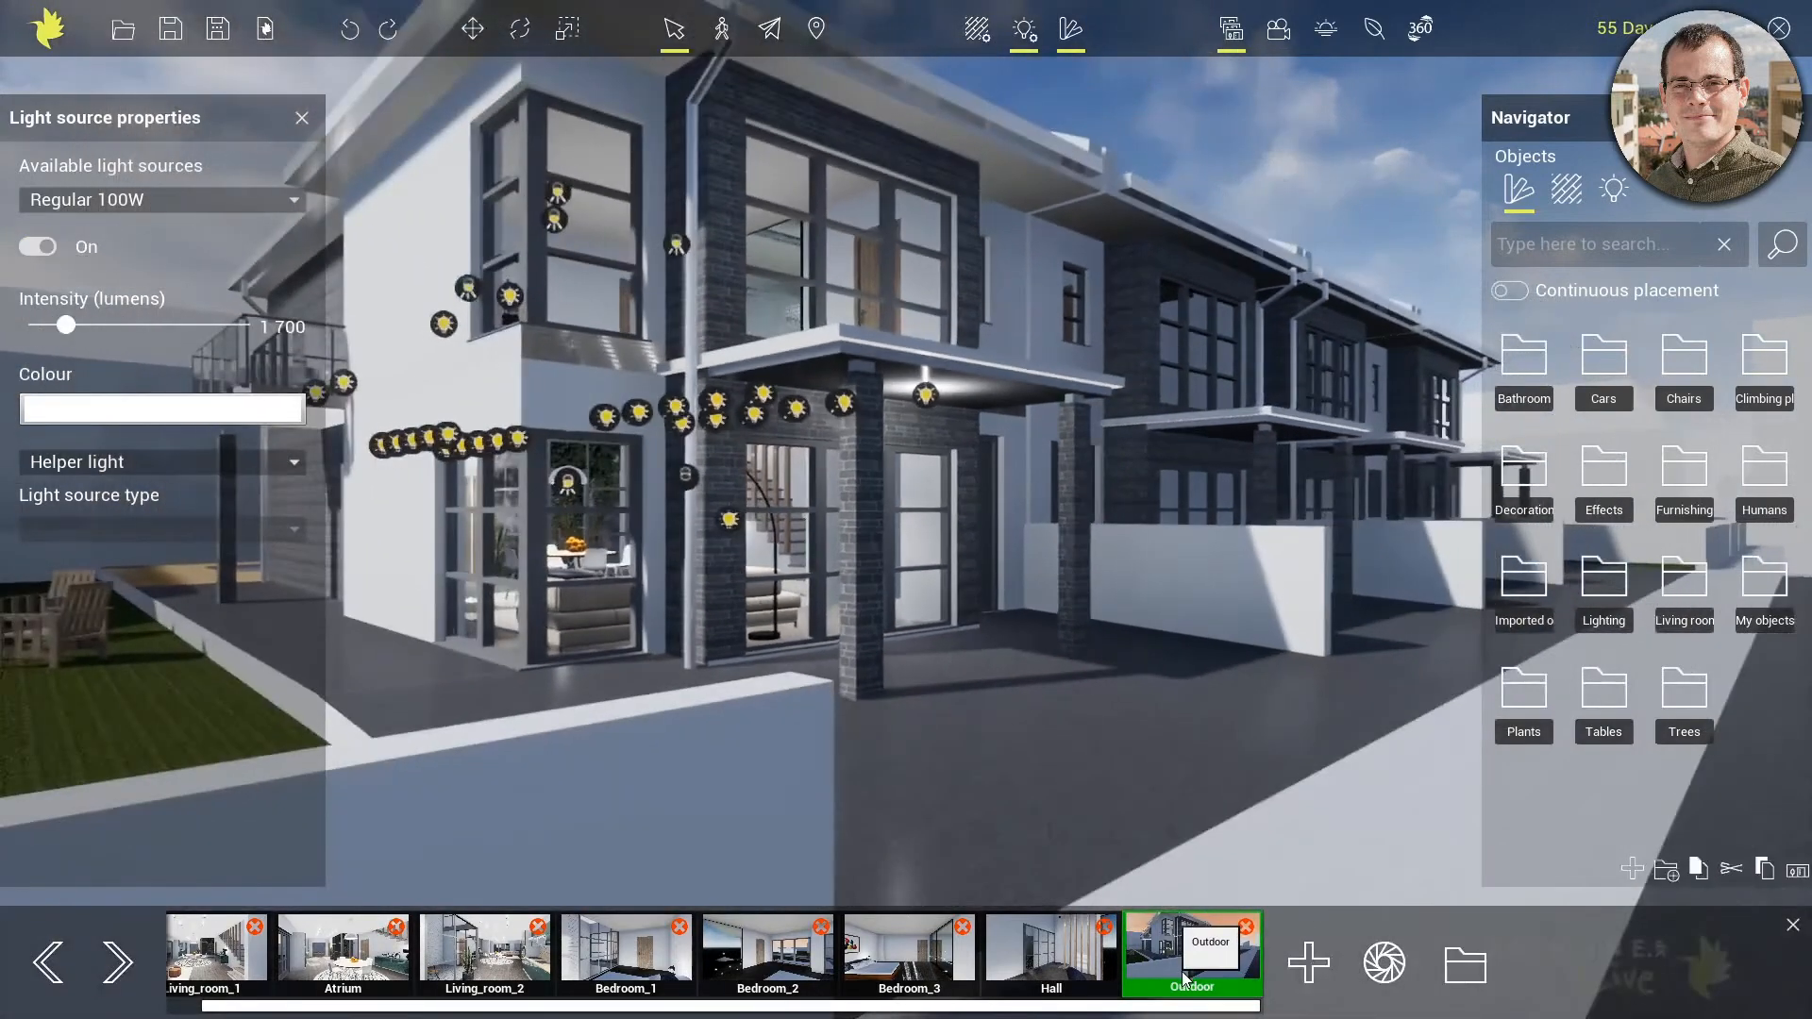
Finish editing the lights and go around the house corner to the wooden deck beside the swimming pool
{"action": "left_click", "coordinate": [1025, 31]}
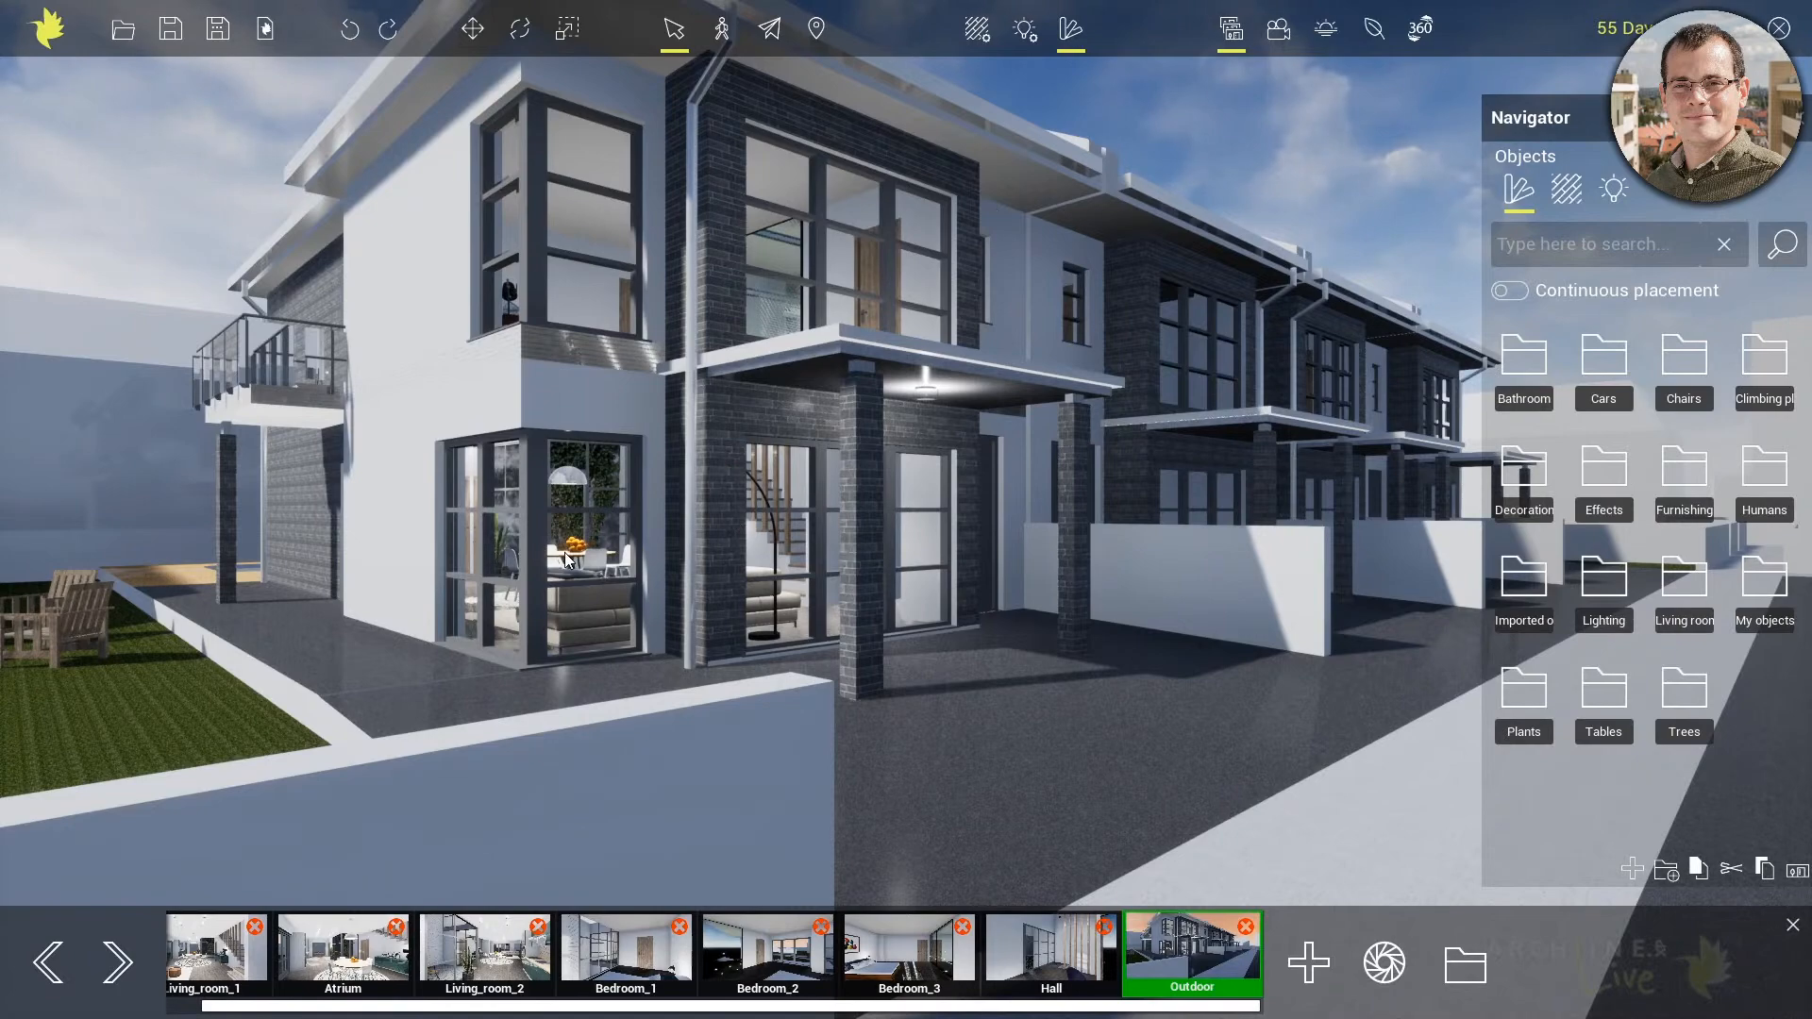
{"action": "scroll", "coordinate": [567, 559], "scroll_direction": "up", "scroll_amount": 3}
{"action": "middle_click_drag", "start_coordinate": [566, 559], "coordinate": [914, 593]}
{"action": "scroll", "coordinate": [593, 736], "scroll_direction": "up", "scroll_amount": 4}
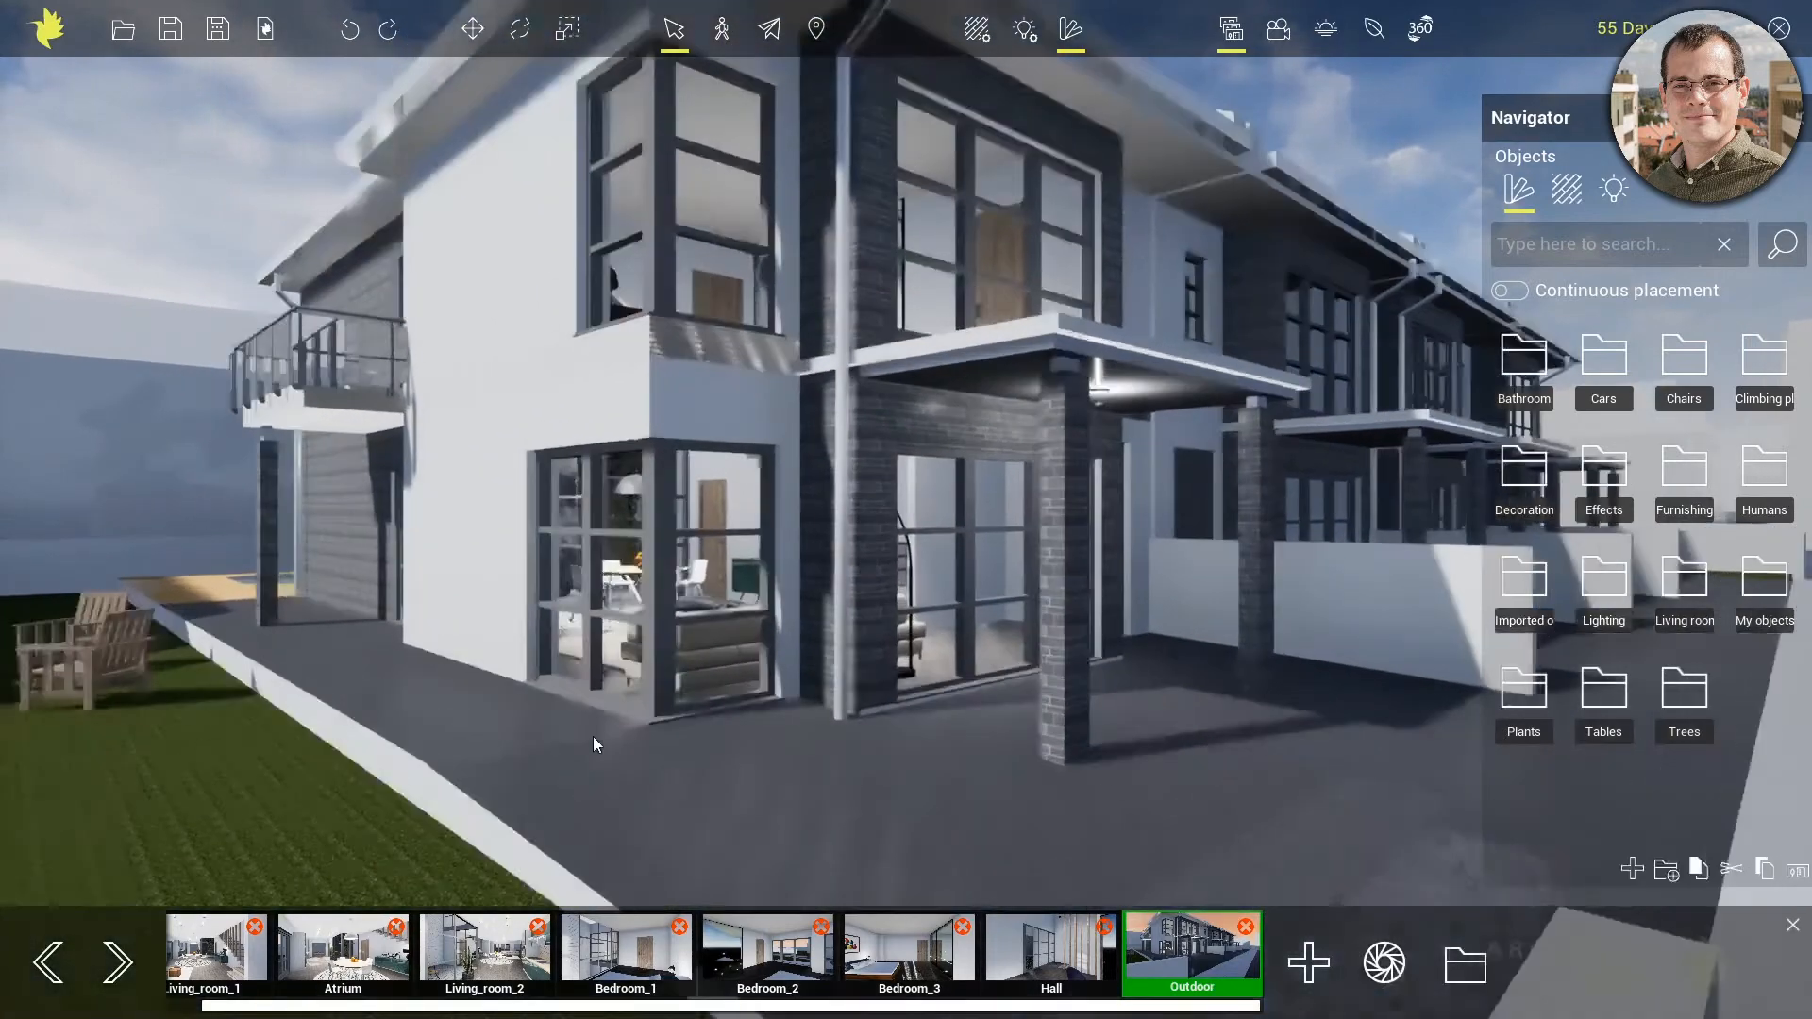
{"action": "middle_click_drag", "start_coordinate": [489, 706], "coordinate": [1219, 818]}
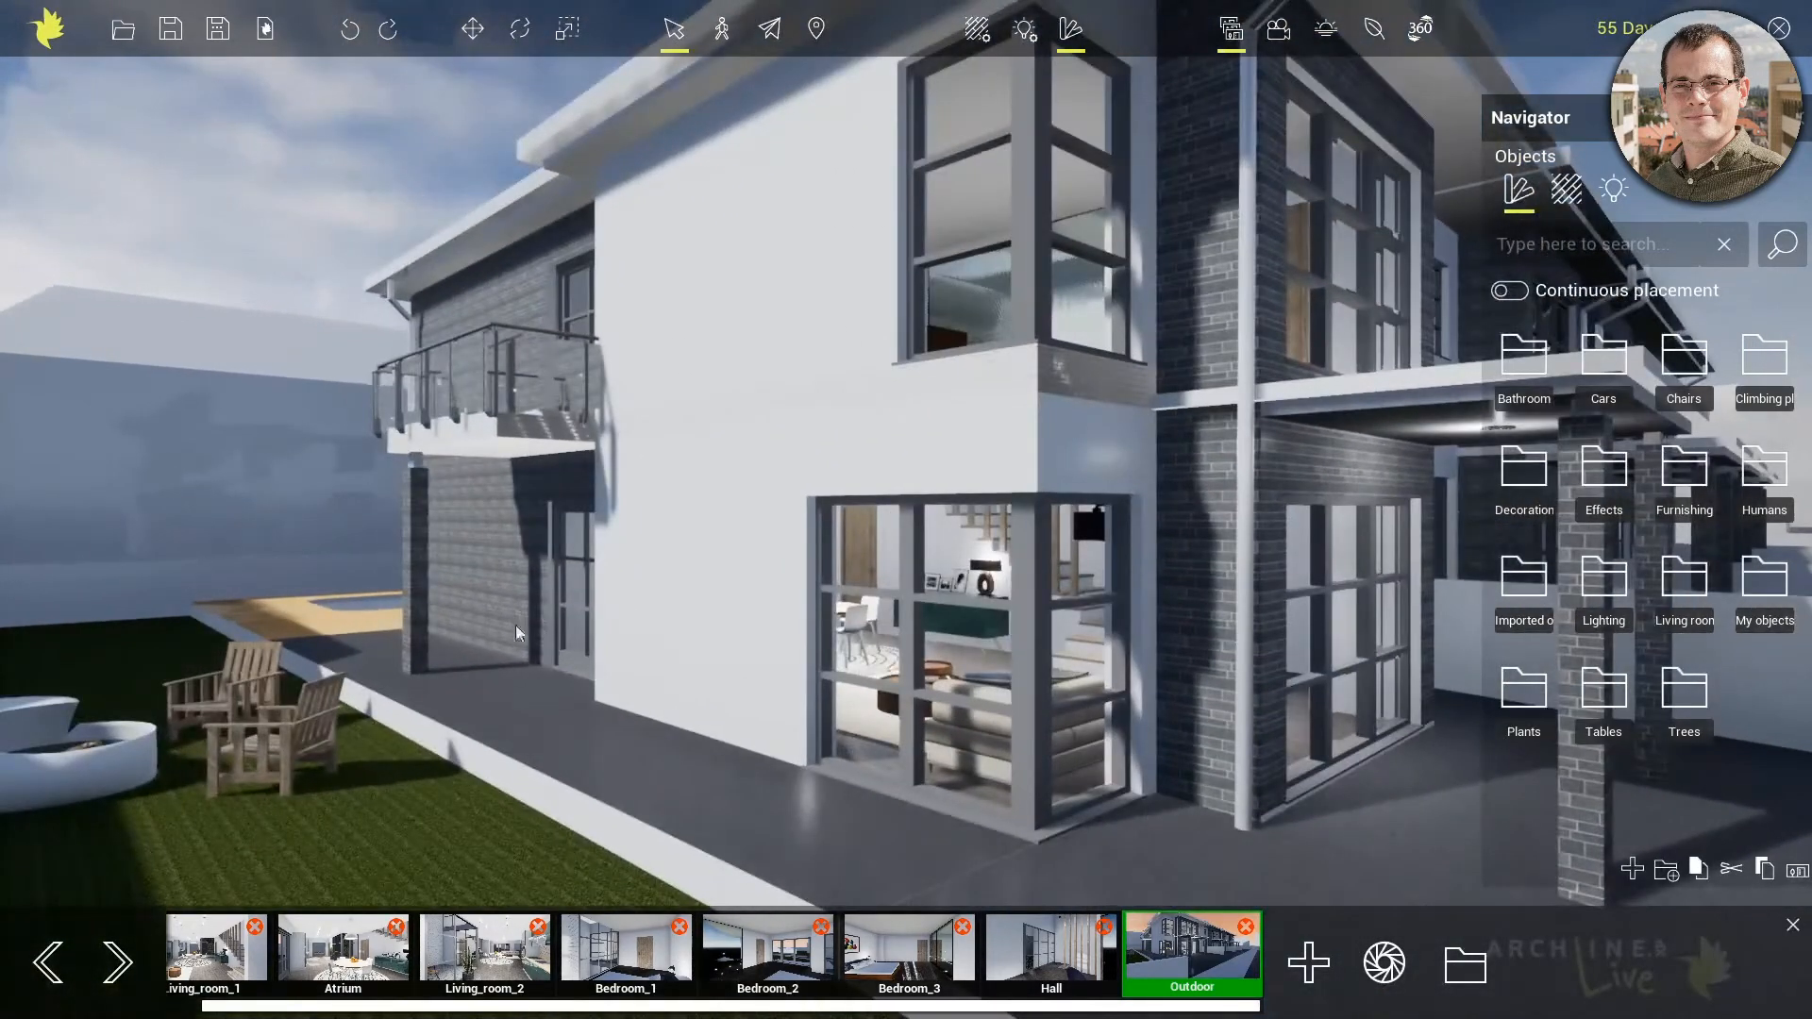
{"action": "scroll", "coordinate": [456, 610], "scroll_direction": "up", "scroll_amount": 3}
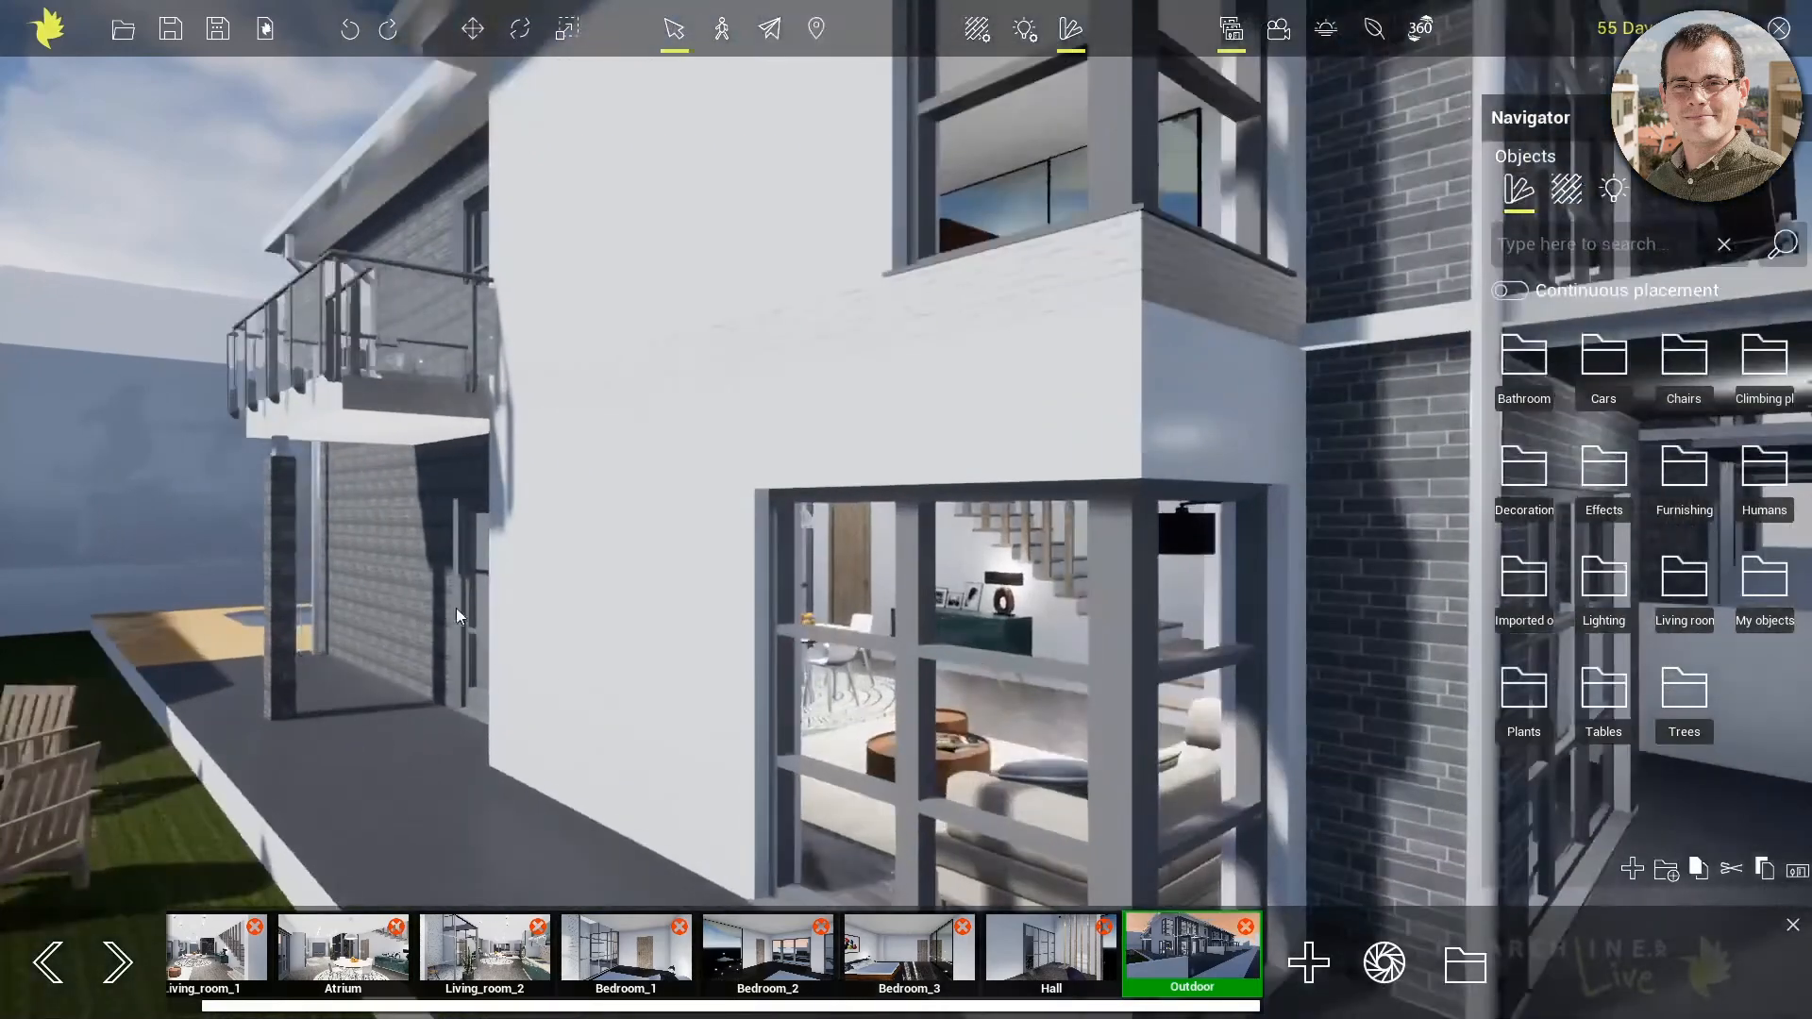
{"action": "middle_click_drag", "start_coordinate": [515, 640], "coordinate": [1236, 791]}
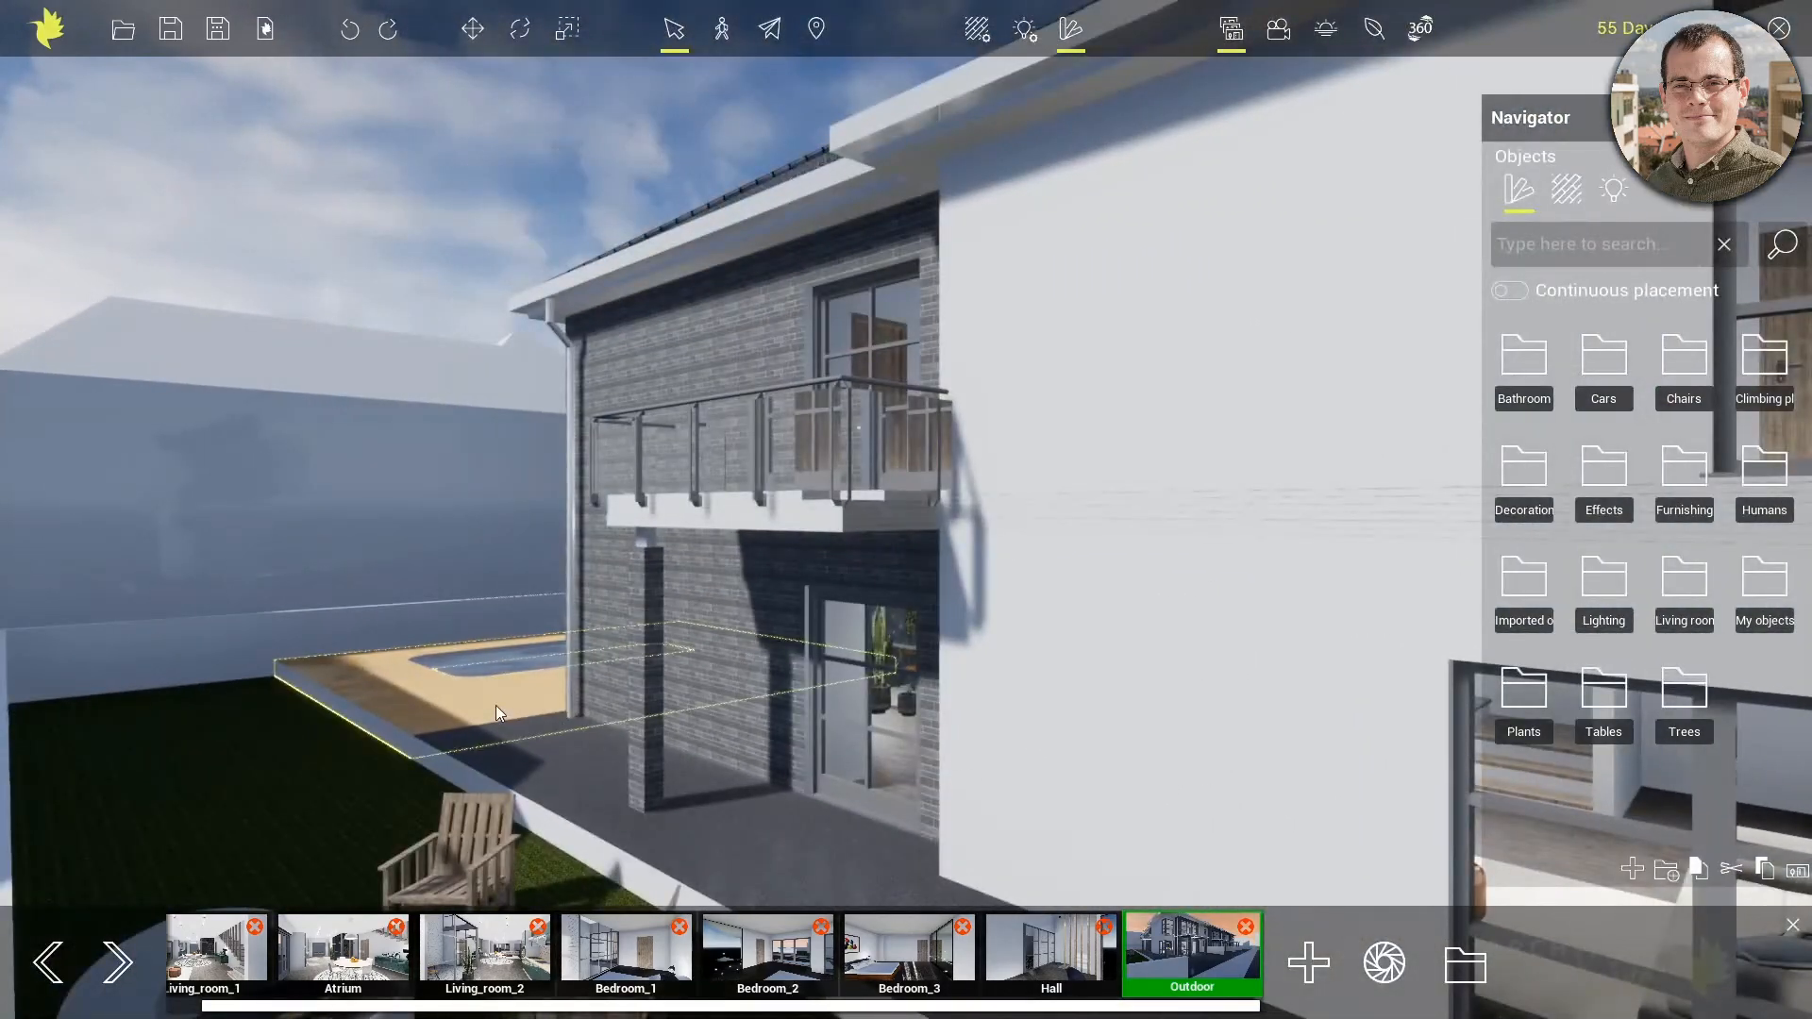
{"action": "left_click", "coordinate": [496, 705]}
{"action": "middle_click_drag", "start_coordinate": [496, 704], "coordinate": [592, 694]}
{"action": "scroll", "coordinate": [400, 689], "scroll_direction": "up", "scroll_amount": 2}
{"action": "middle_click_drag", "start_coordinate": [400, 689], "coordinate": [1382, 538]}
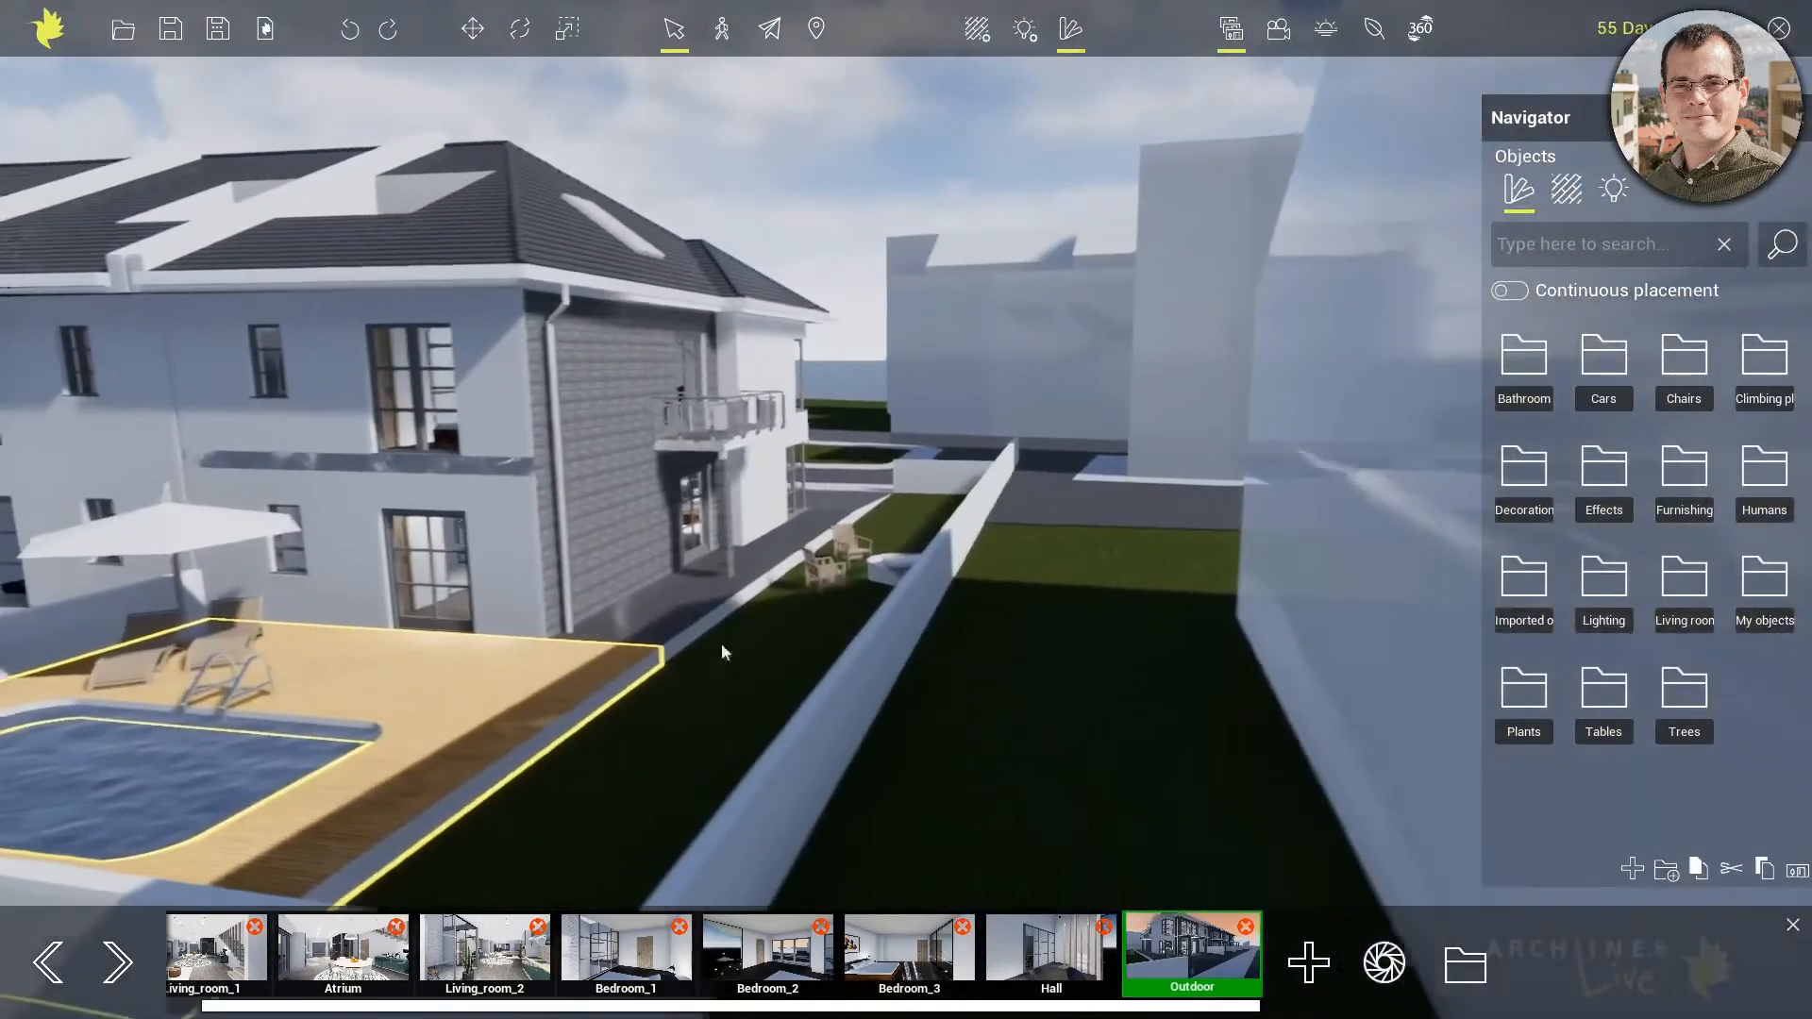
{"action": "scroll", "coordinate": [498, 689], "scroll_direction": "up", "scroll_amount": 4}
{"action": "middle_click_drag", "start_coordinate": [428, 729], "coordinate": [1227, 372]}
{"action": "scroll", "coordinate": [565, 738], "scroll_direction": "up", "scroll_amount": 3}
{"action": "middle_click_drag", "start_coordinate": [564, 738], "coordinate": [723, 710]}
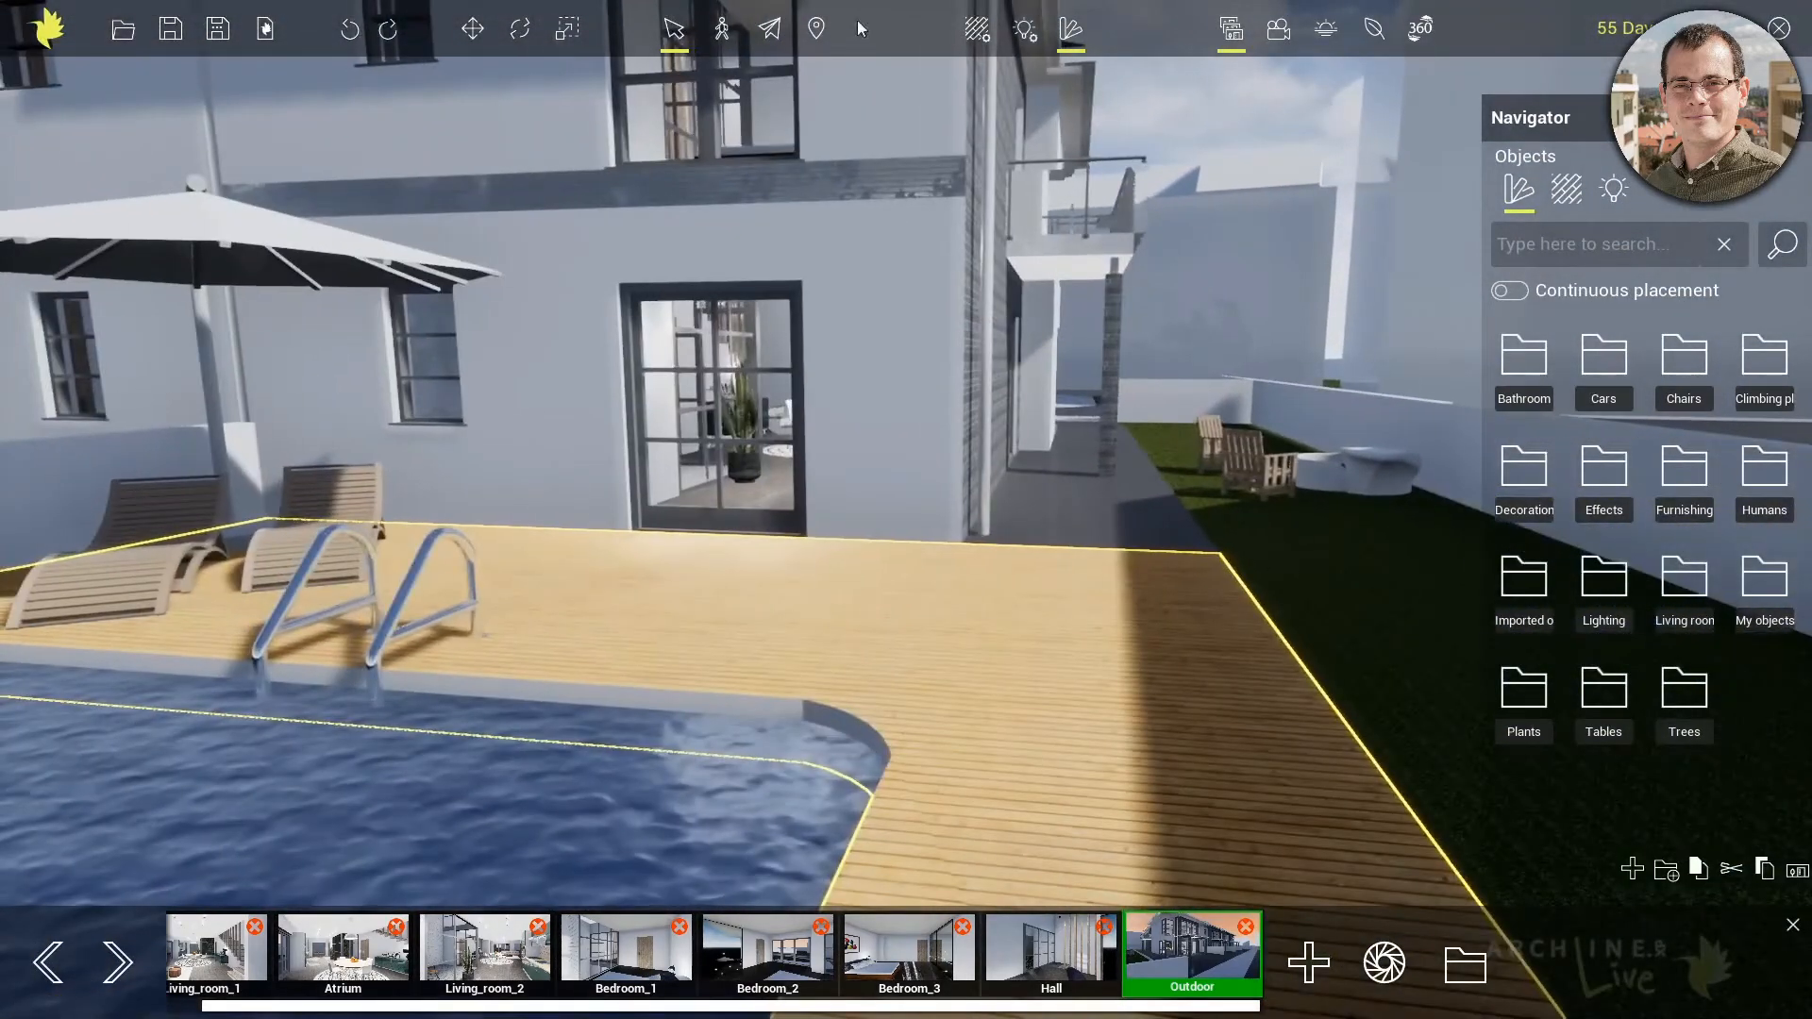
Edit the pool deck's Wood_floor_1 material, setting its brightness to 0.559 and its reflection to 0.282
{"action": "left_click", "coordinate": [984, 38]}
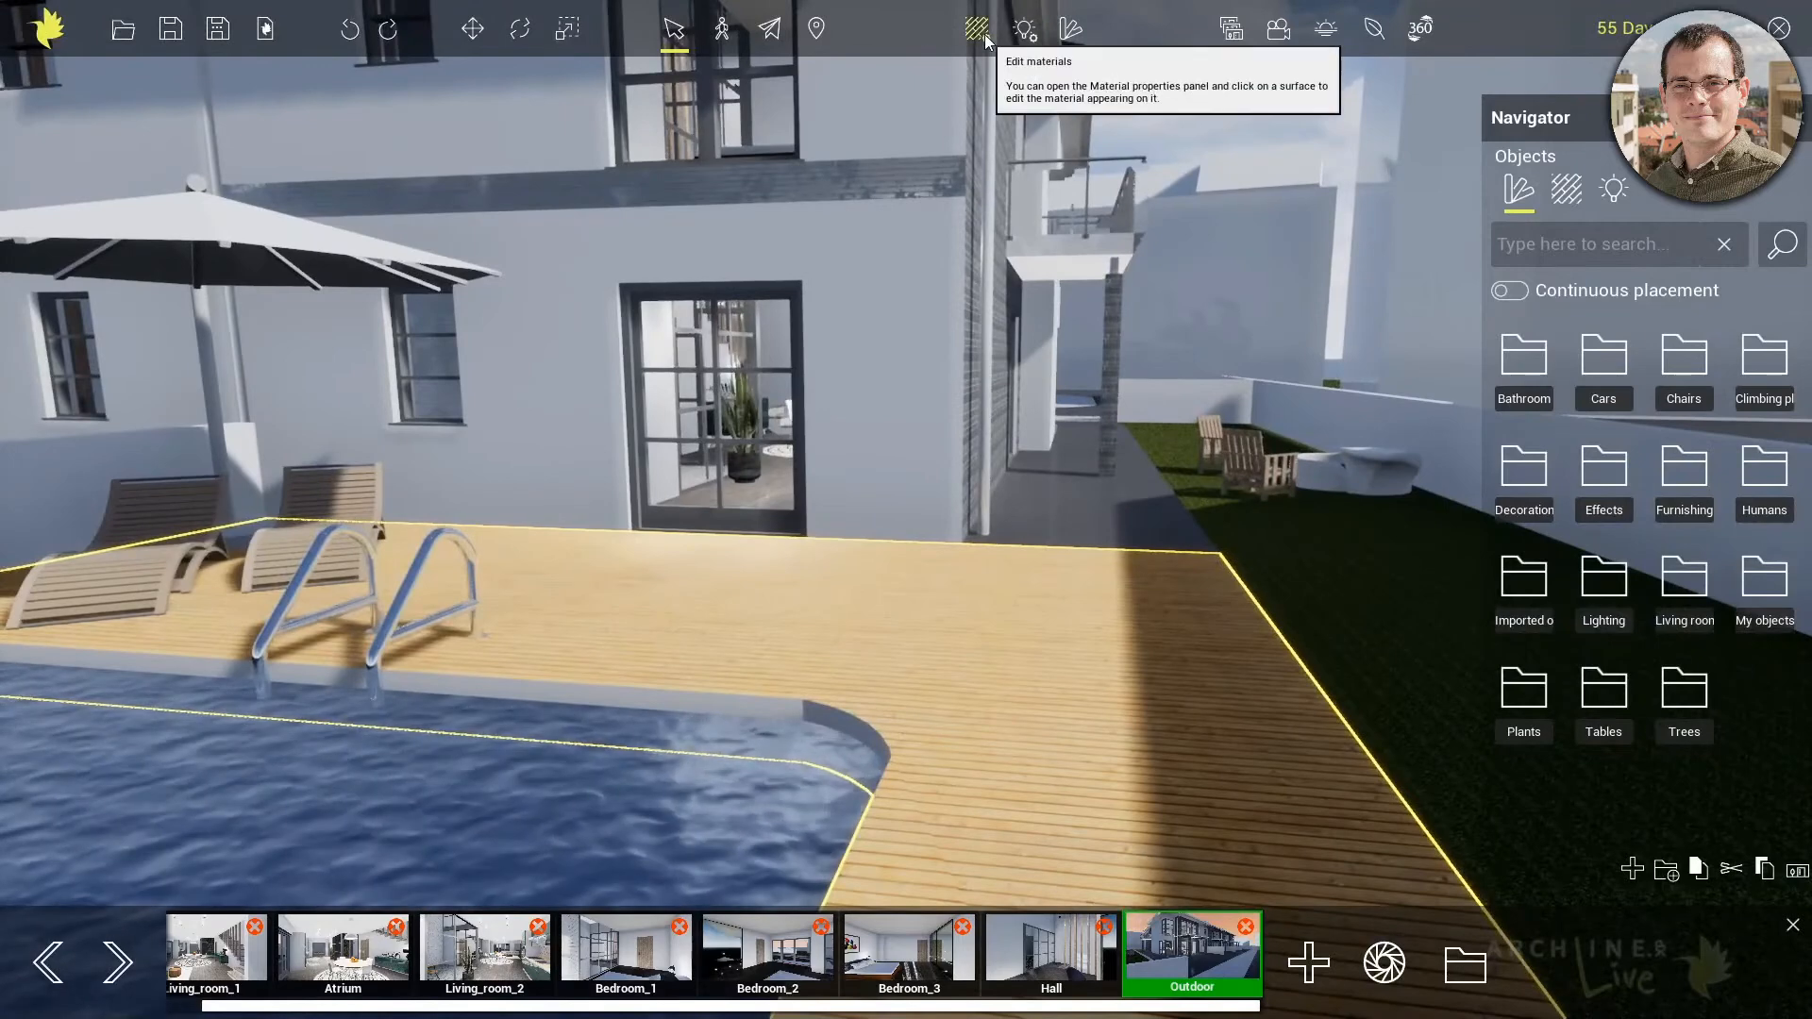
{"action": "left_click", "coordinate": [983, 34]}
{"action": "mouse_move", "coordinate": [161, 448]}
{"action": "left_mouse_down"}
{"action": "mouse_move", "coordinate": [225, 447]}
{"action": "mouse_move", "coordinate": [156, 452]}
{"action": "left_mouse_up"}
{"action": "left_click_drag", "start_coordinate": [84, 510], "coordinate": [98, 512]}
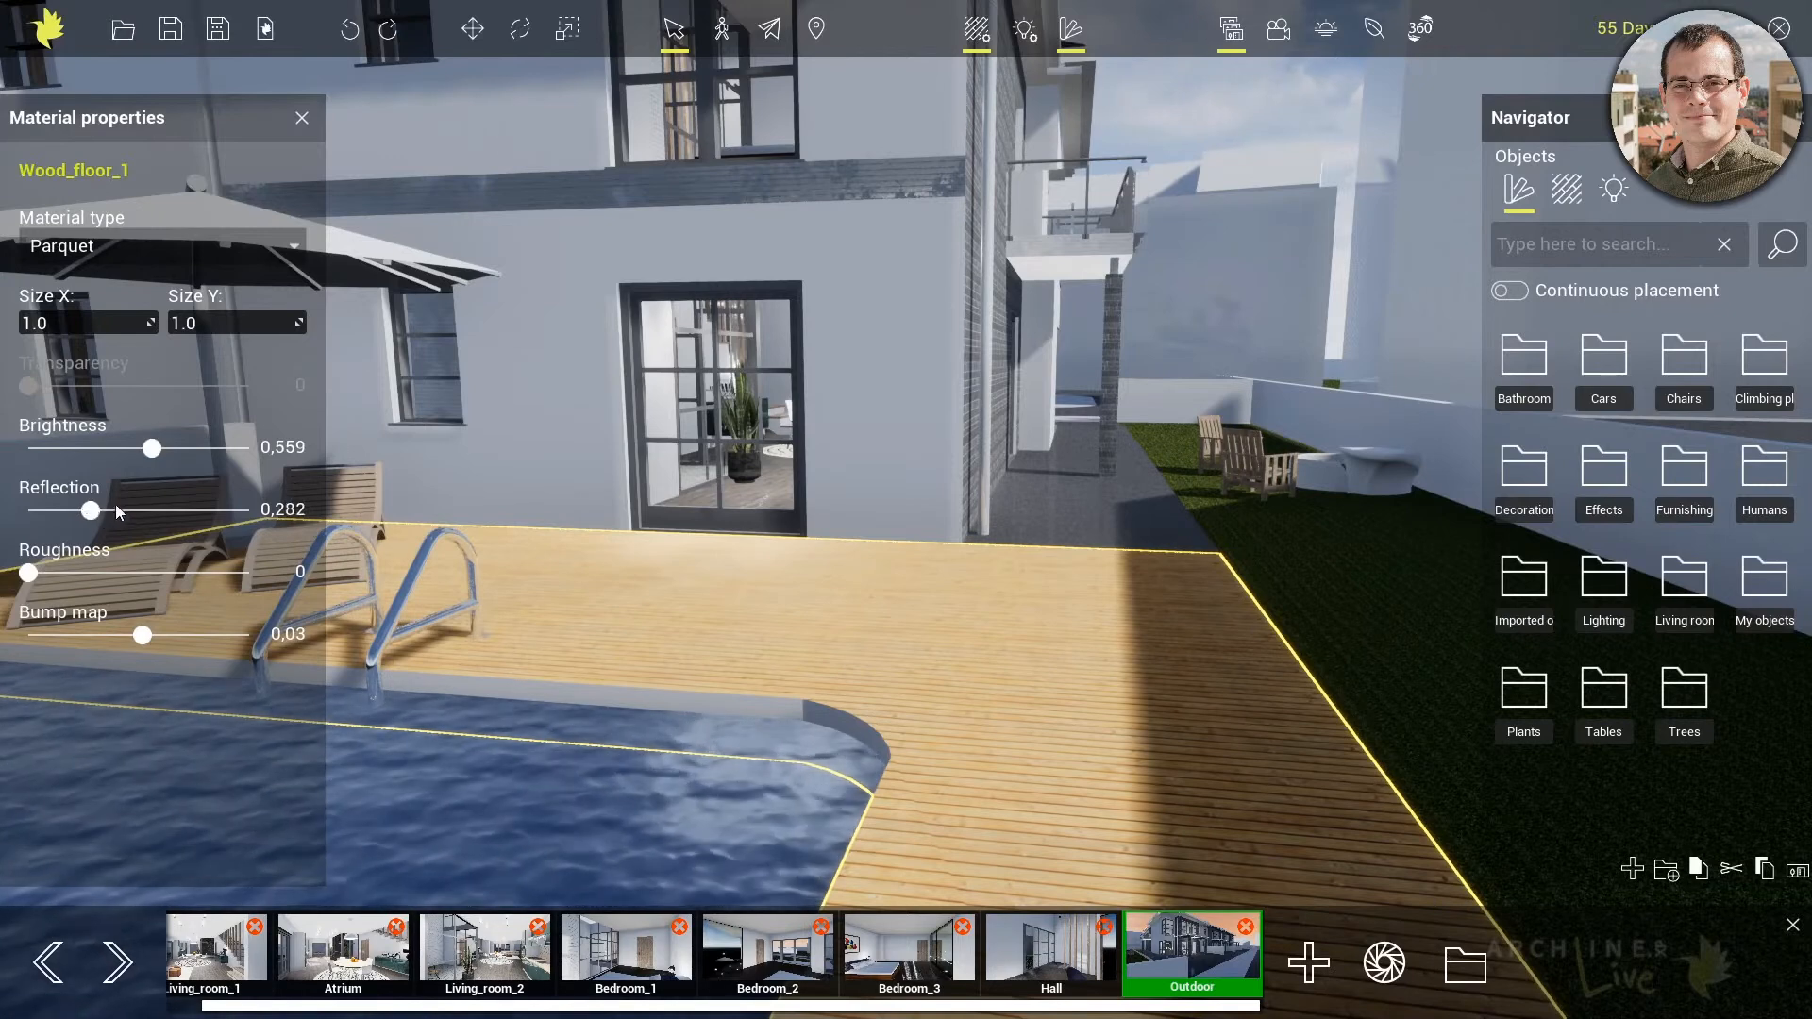
Display the material properties of the ground-floor wall around the glazed door facing the deck
{"action": "middle_click_drag", "start_coordinate": [636, 232], "coordinate": [674, 634]}
{"action": "scroll", "coordinate": [831, 394], "scroll_direction": "up", "scroll_amount": 2}
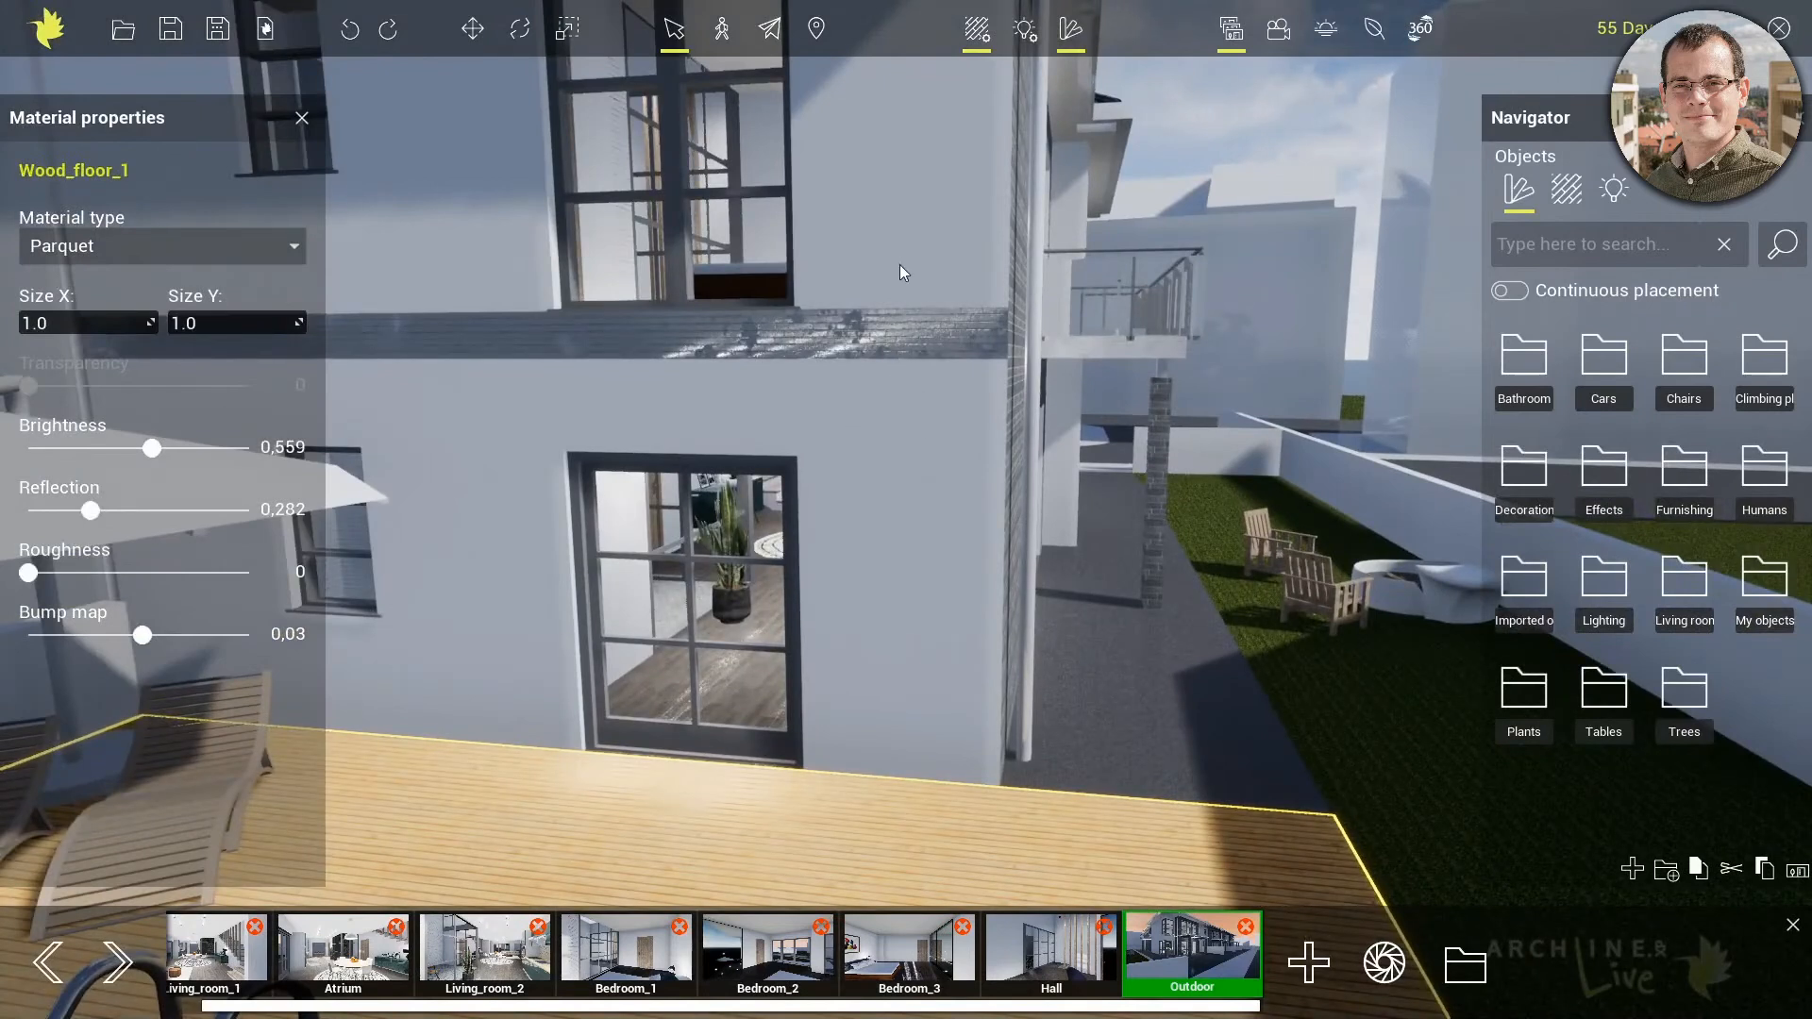
{"action": "left_click", "coordinate": [898, 417]}
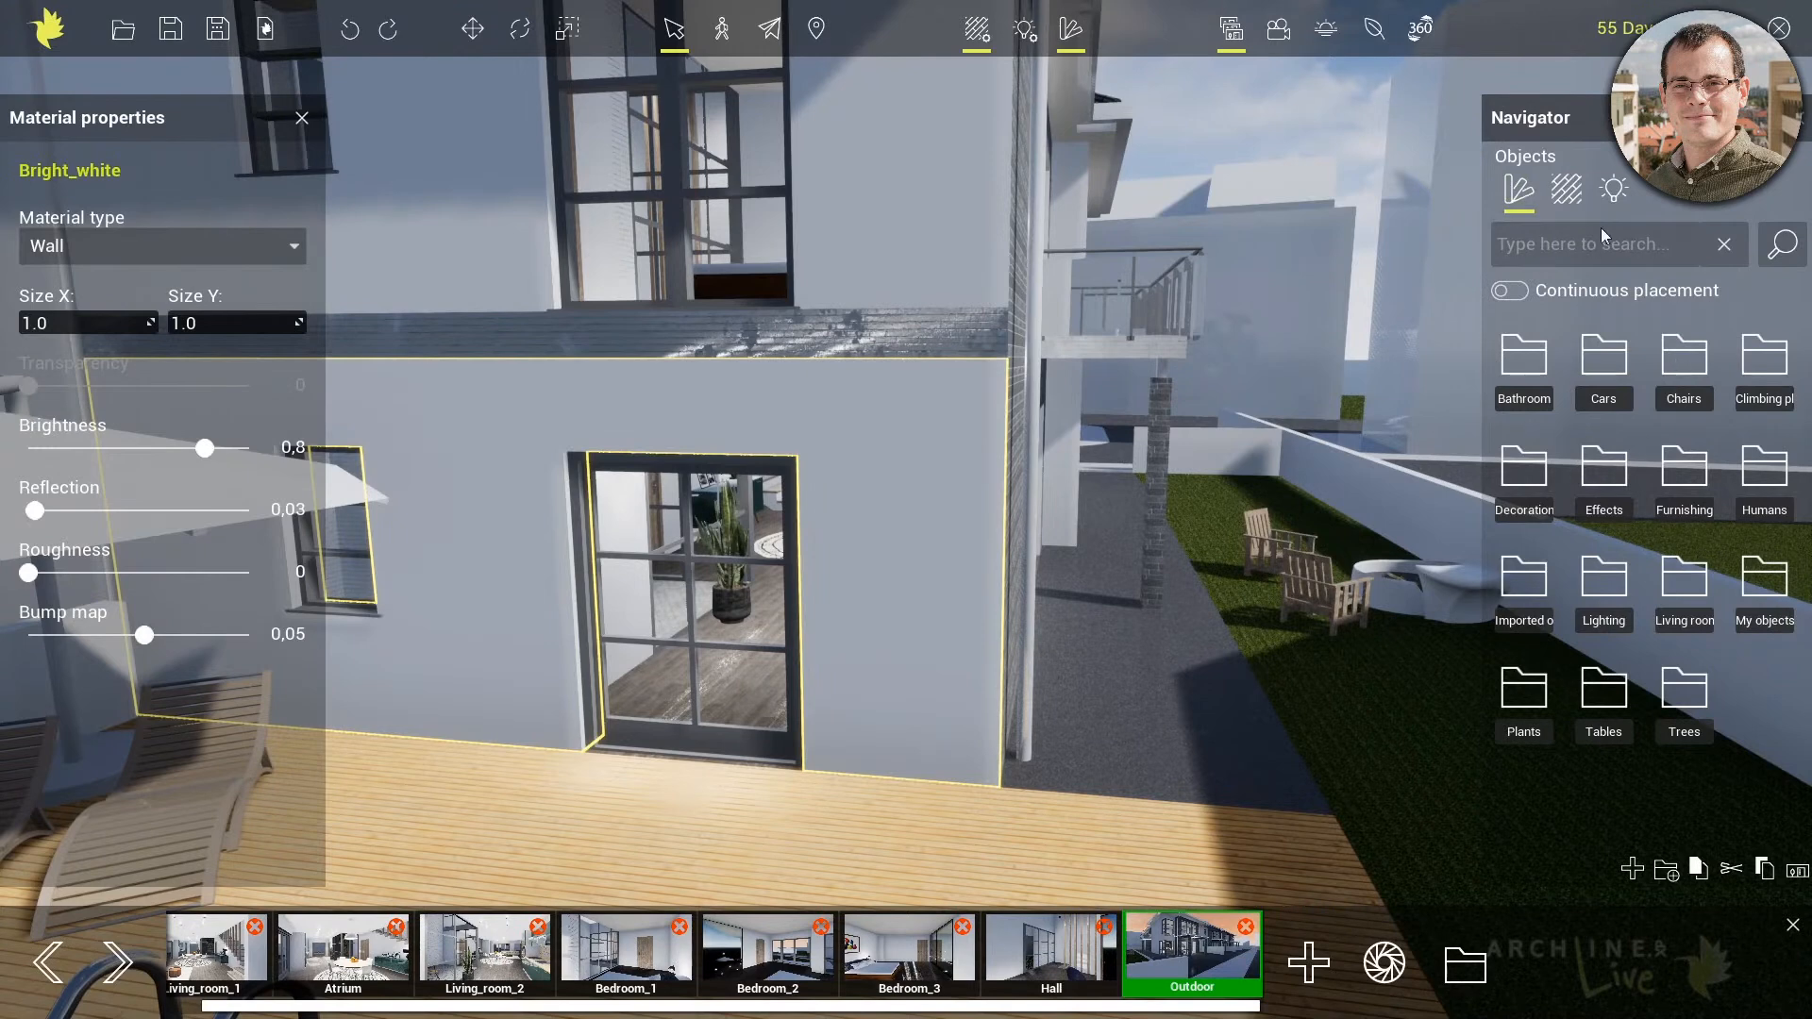
Search the materials used in the model for "bright" and apply Bright_white to the stone band between the two floors
{"action": "left_click", "coordinate": [1566, 190]}
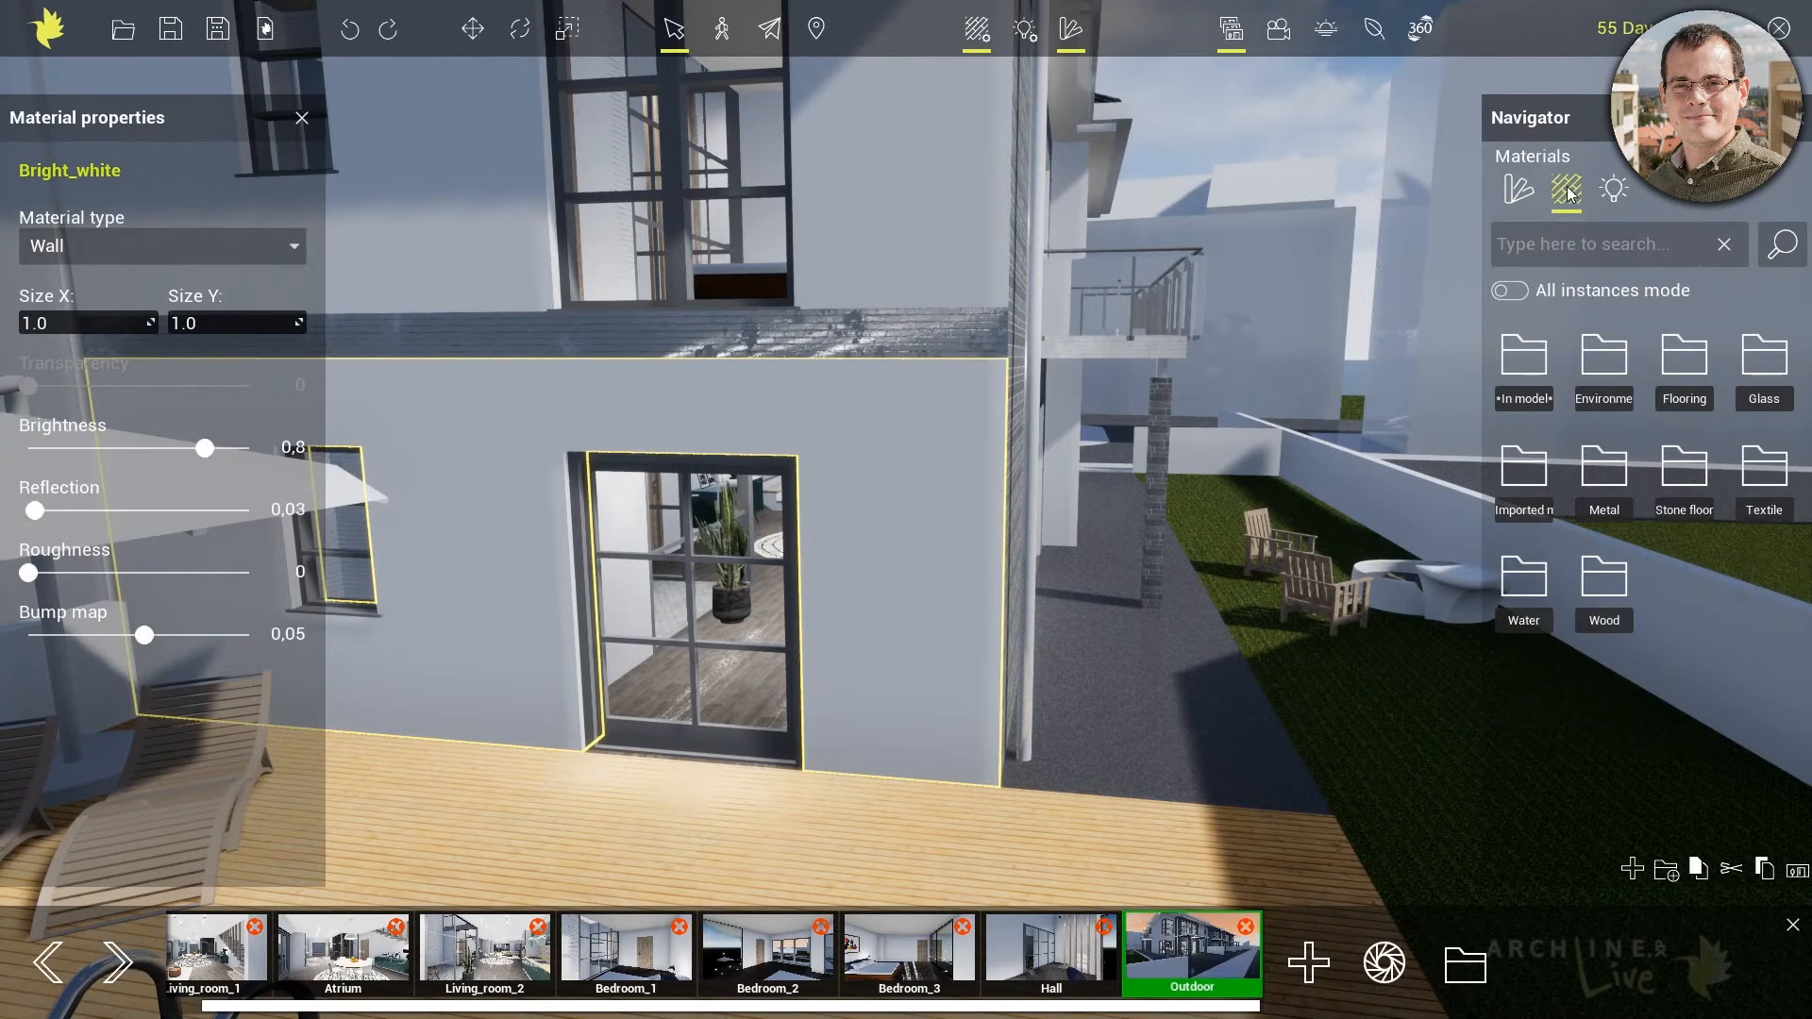
{"action": "double_click", "coordinate": [1531, 381]}
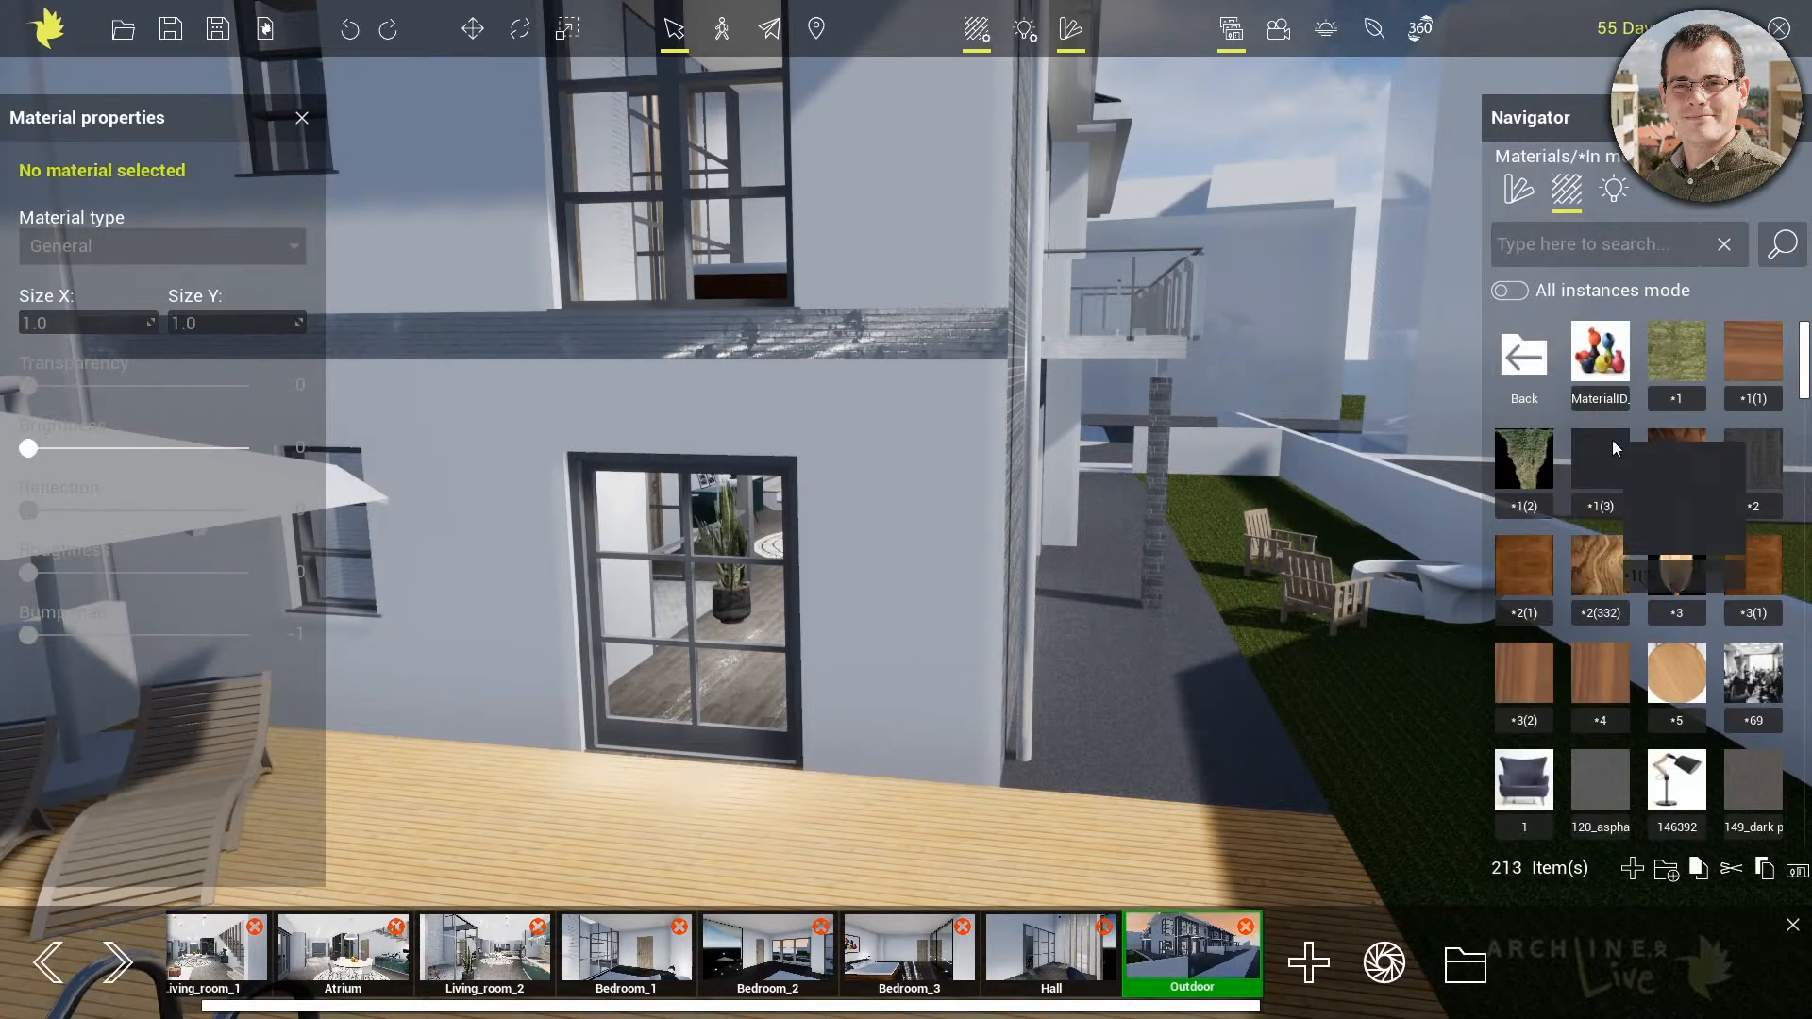
{"action": "left_click", "coordinate": [1598, 251]}
{"action": "type", "text": "b"}
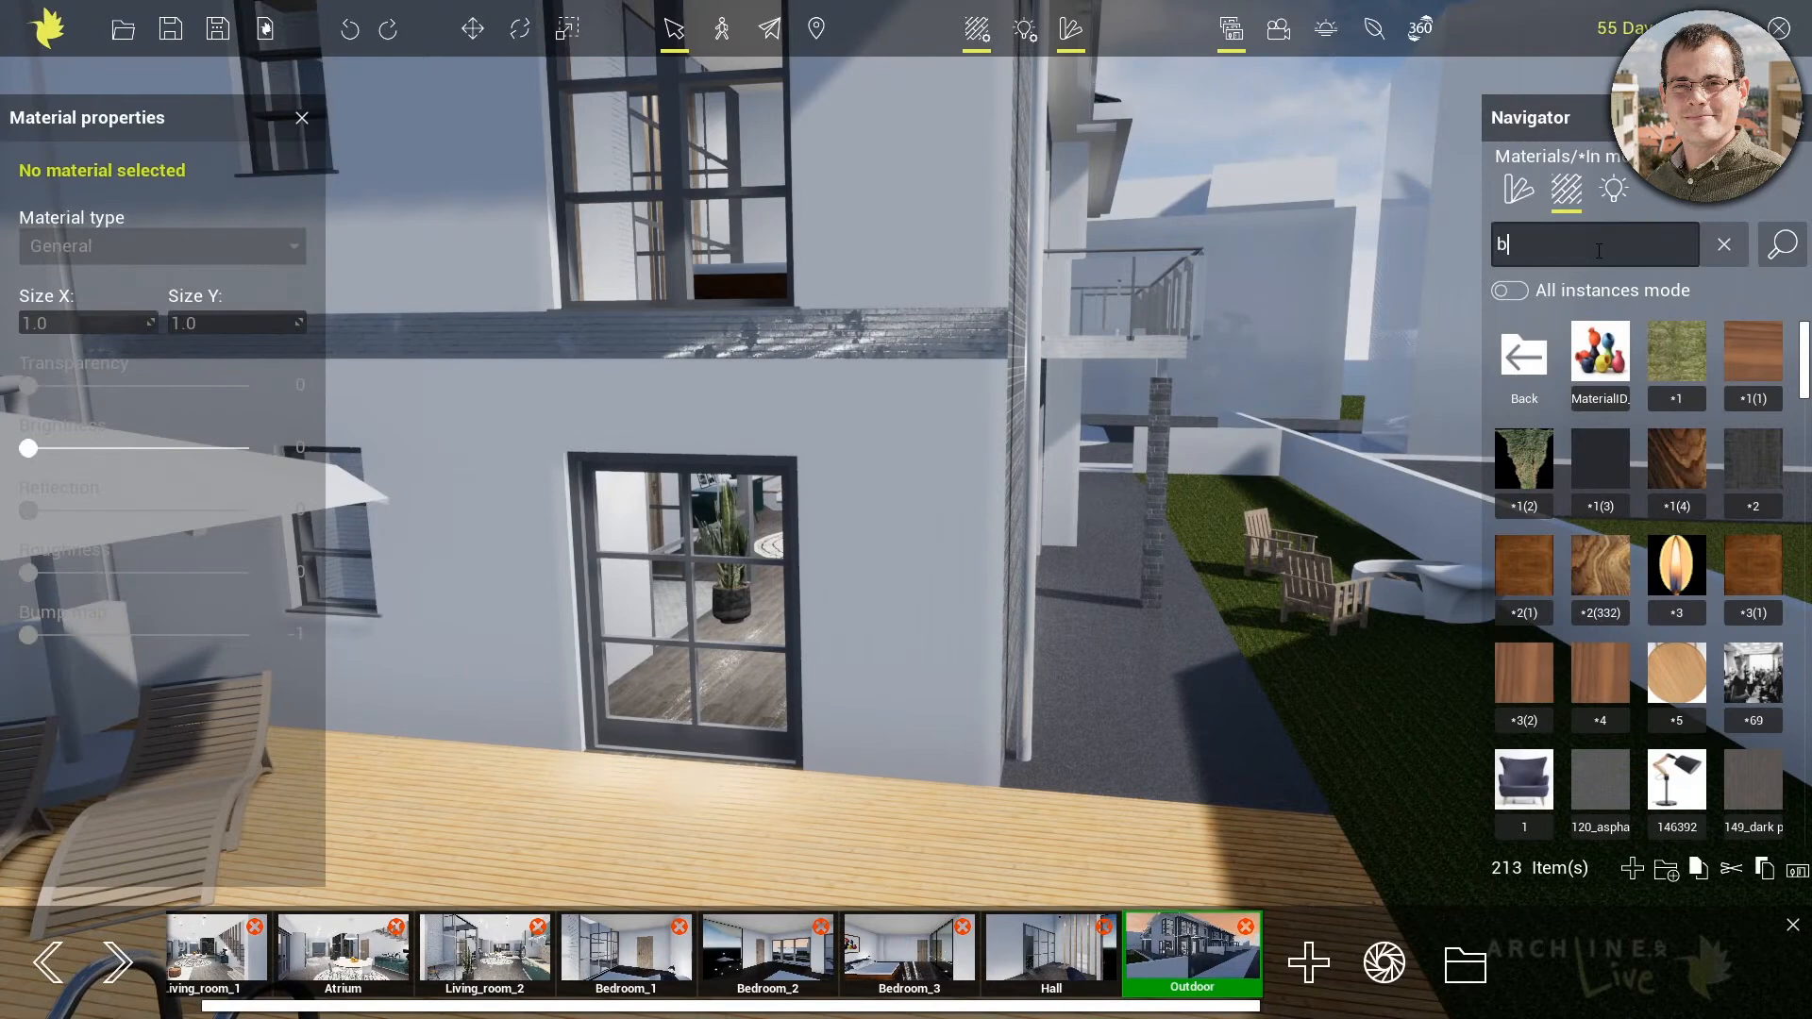
{"action": "type", "text": "right"}
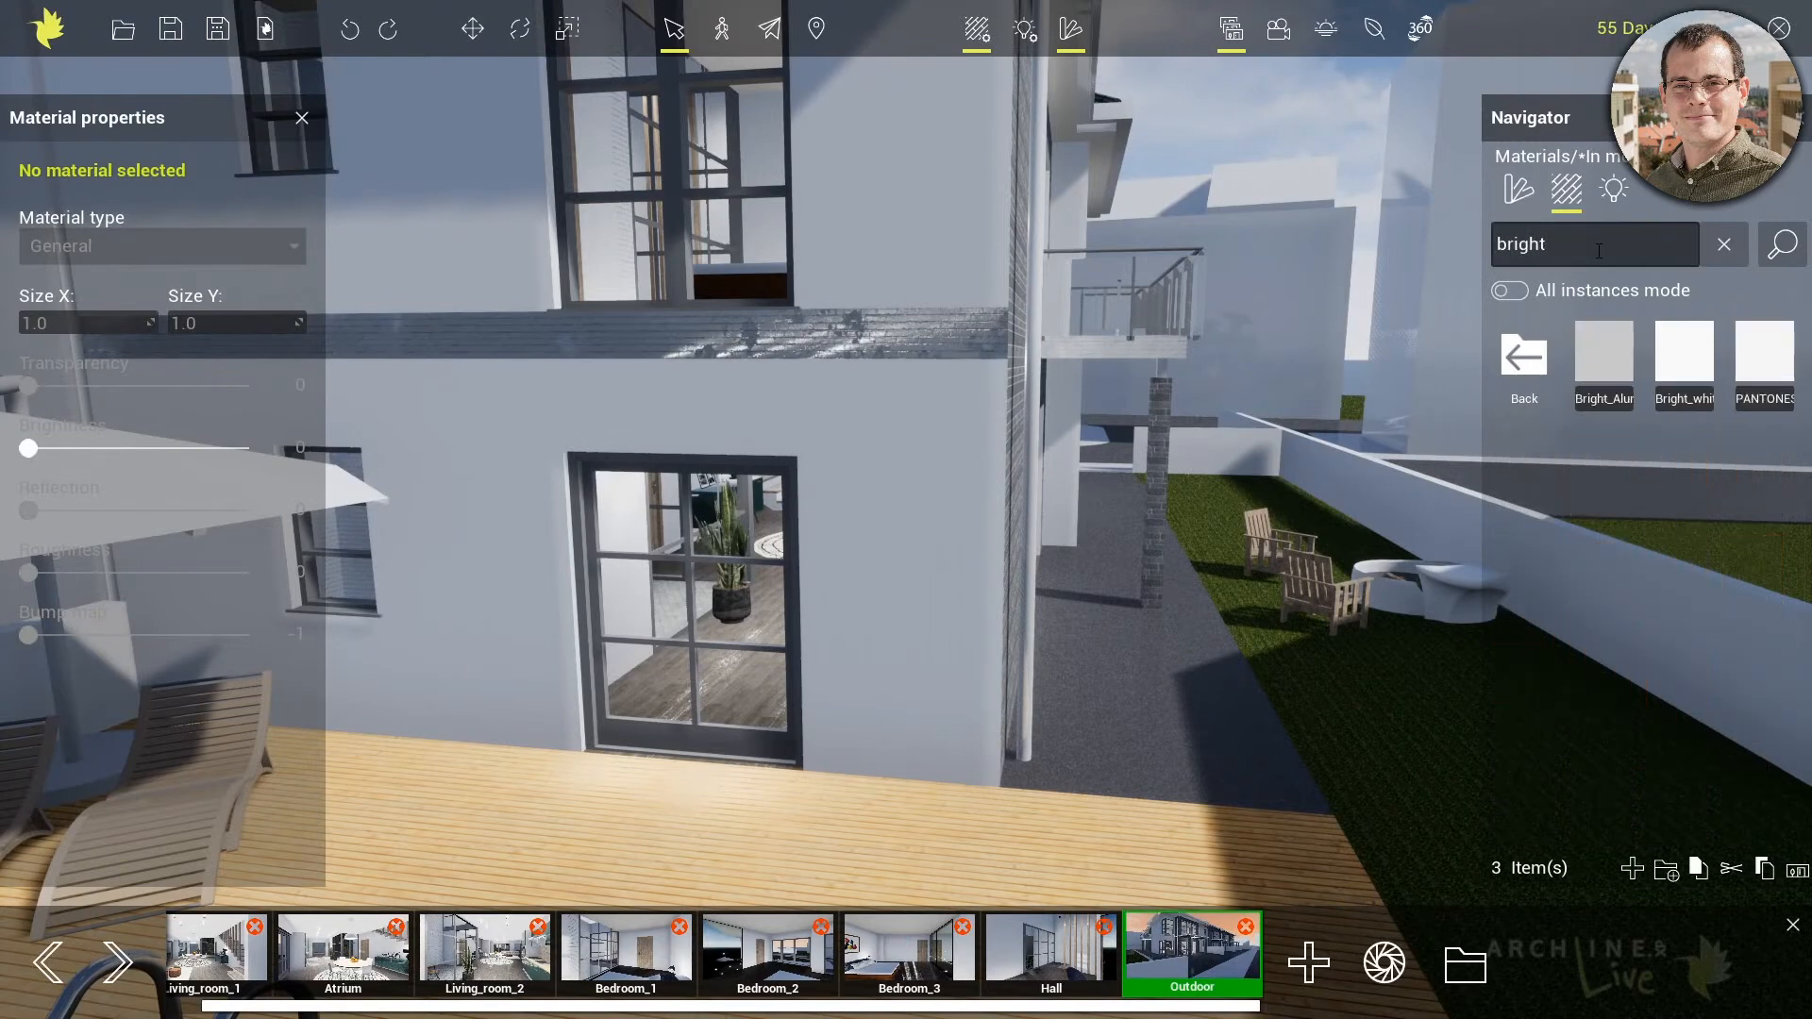
{"action": "left_click_drag", "start_coordinate": [1685, 359], "coordinate": [944, 347]}
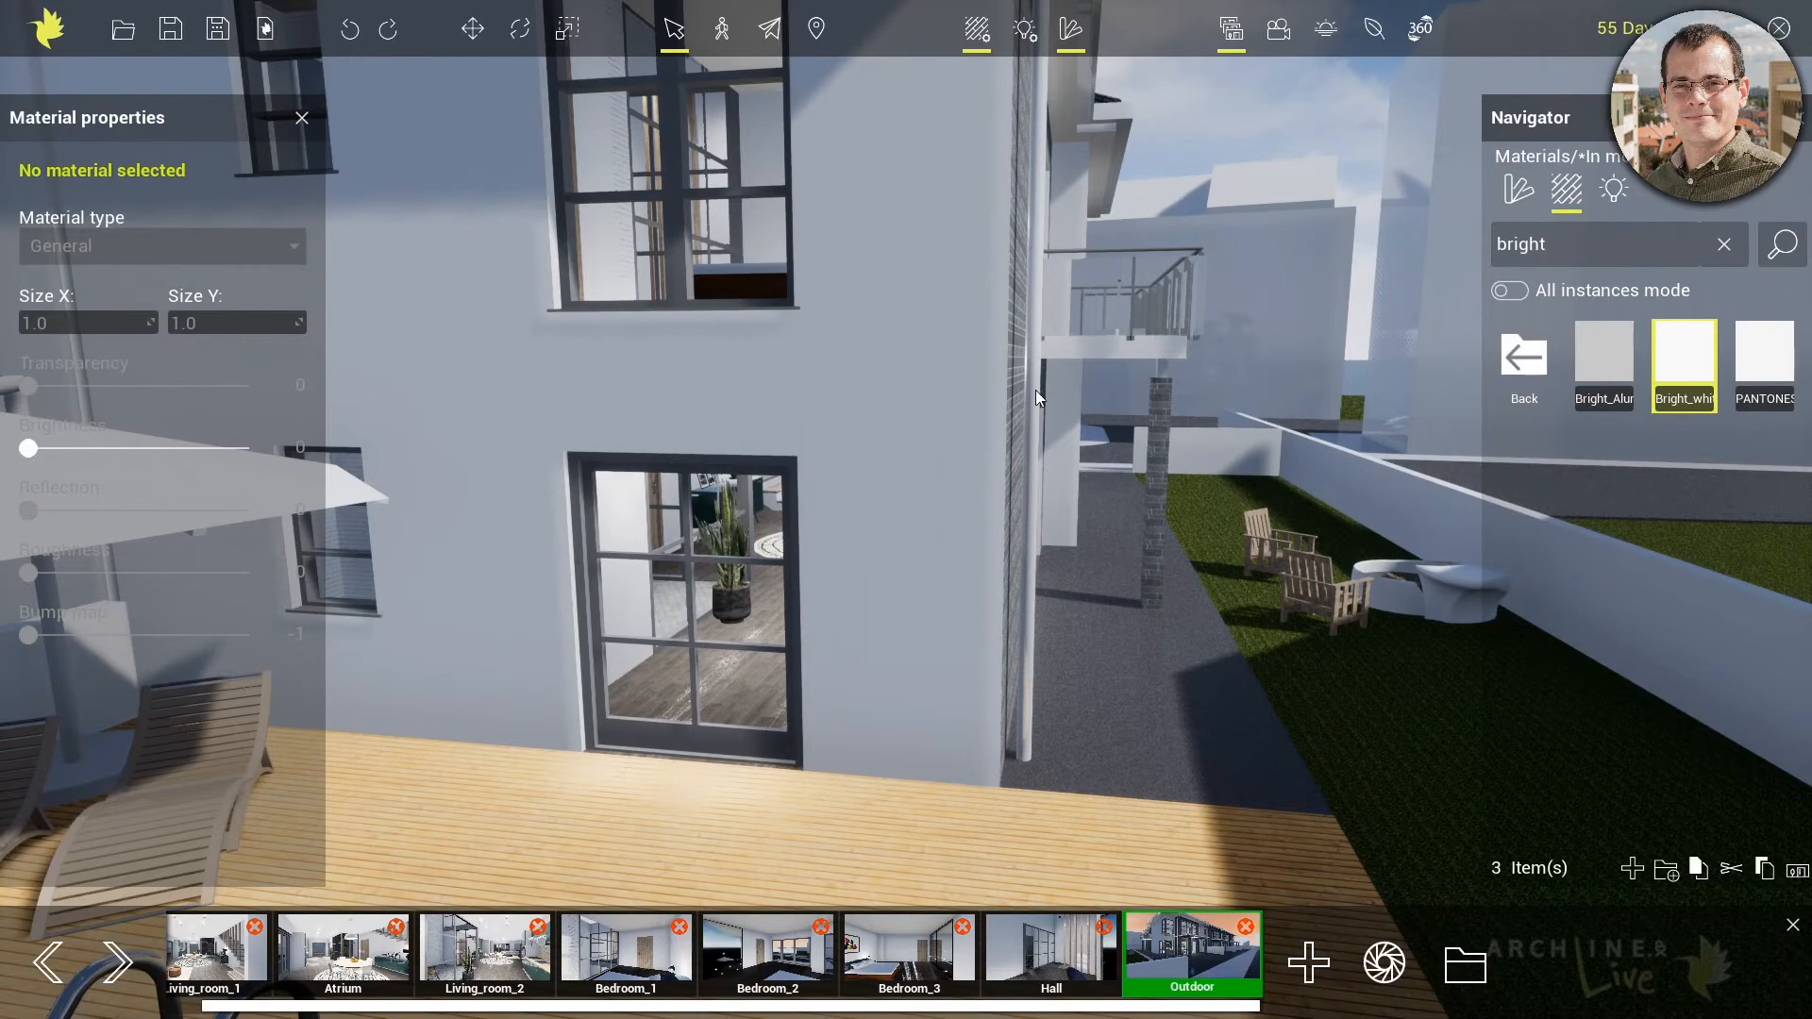
Search the whole material library for "grass" and apply Ground grass 02 to the lawn beside the house
{"action": "middle_click_drag", "start_coordinate": [1012, 447], "coordinate": [795, 316]}
{"action": "middle_click_drag", "start_coordinate": [1331, 699], "coordinate": [1255, 683]}
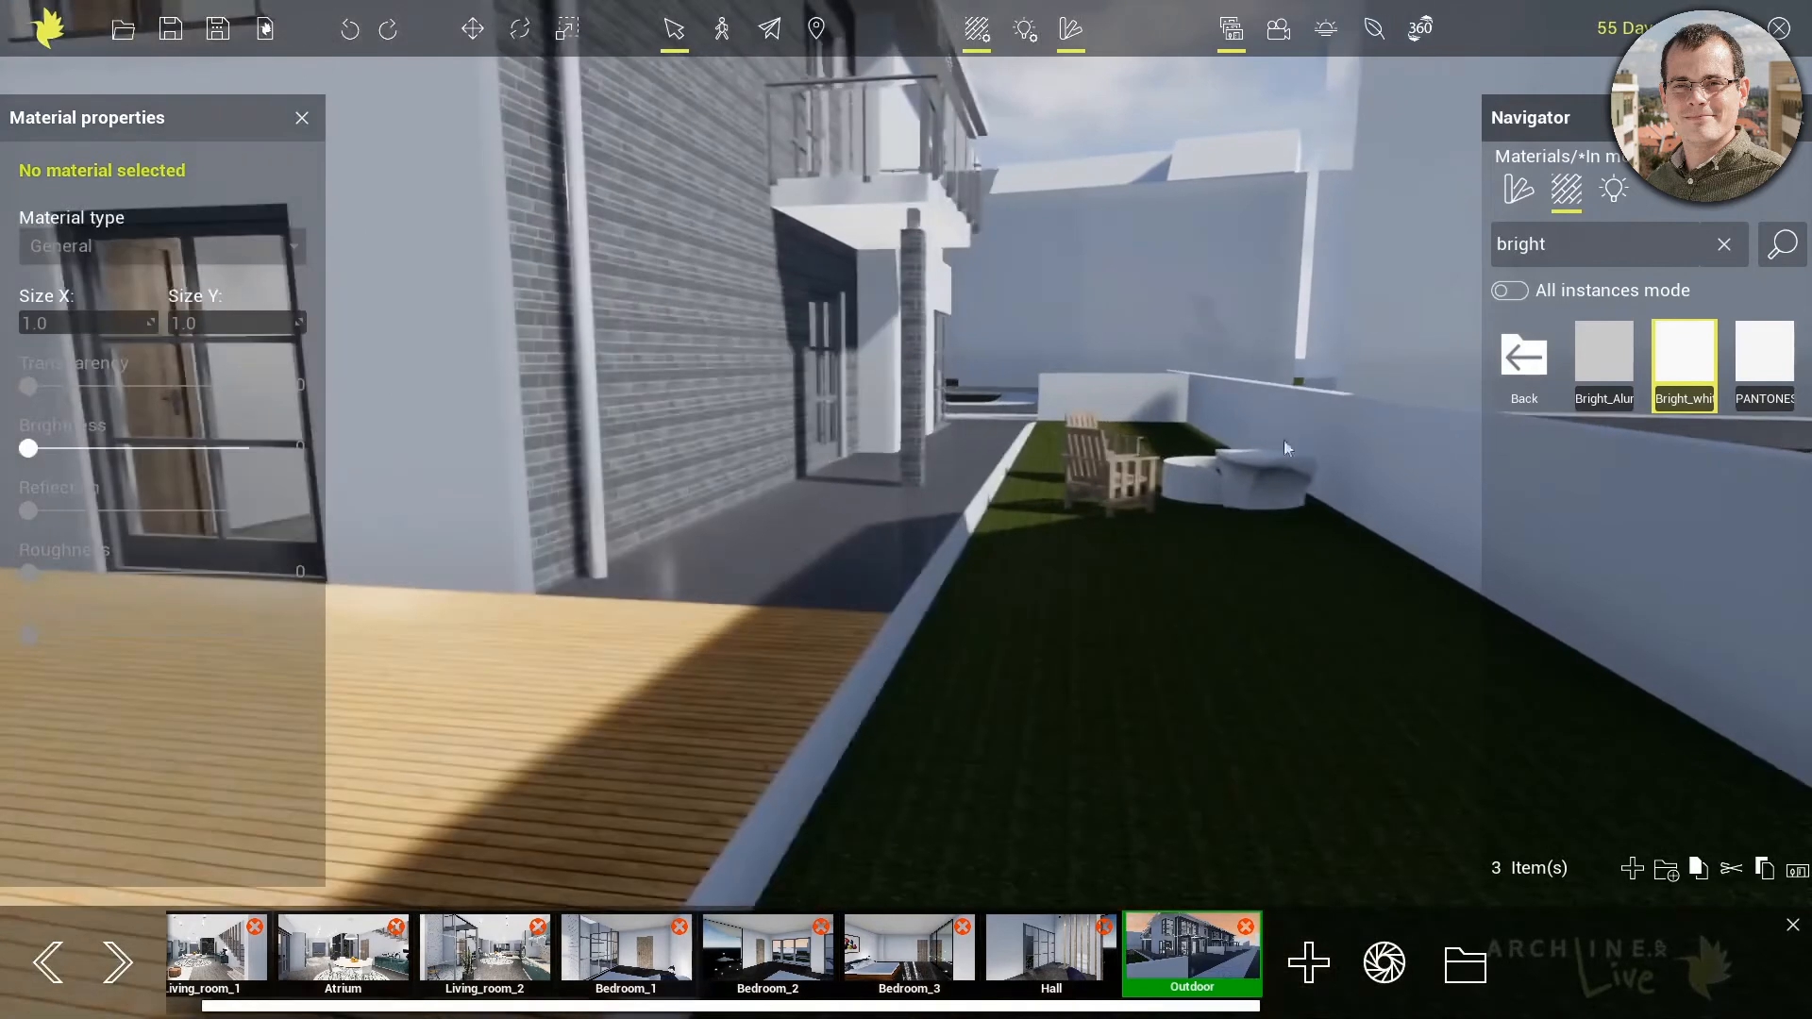
{"action": "left_click", "coordinate": [1523, 378]}
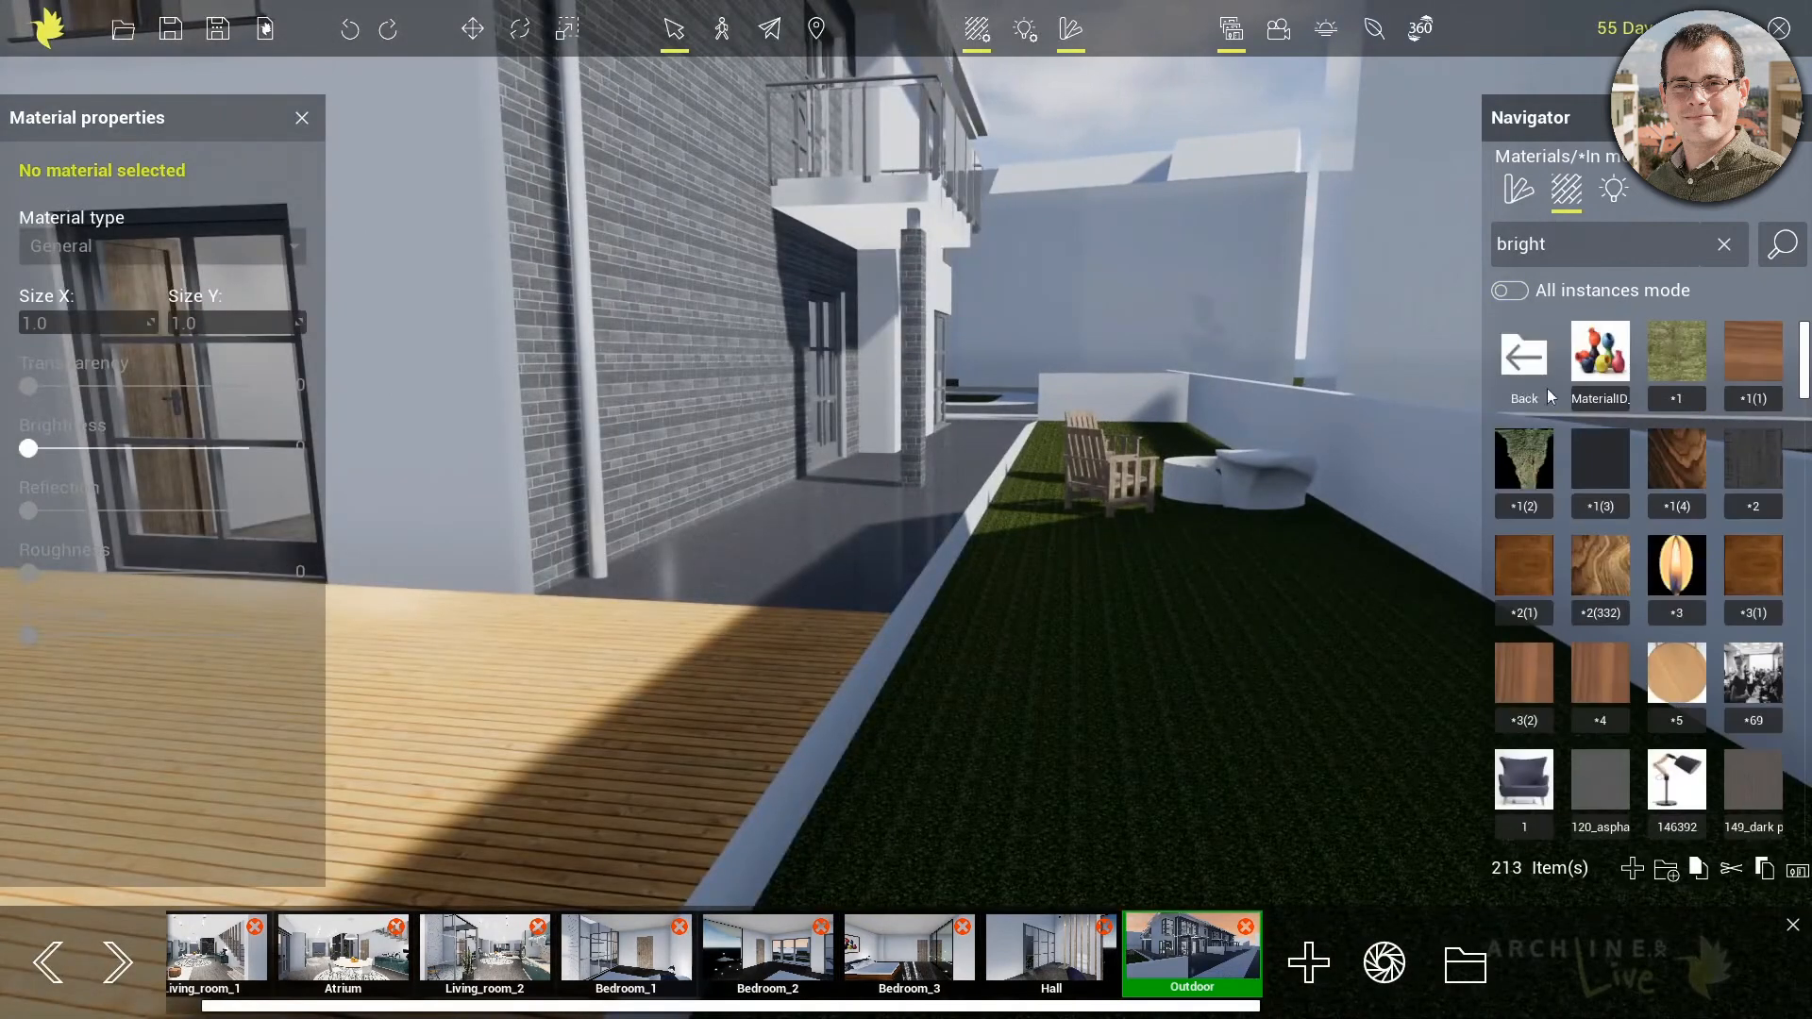
{"action": "left_click", "coordinate": [1513, 354]}
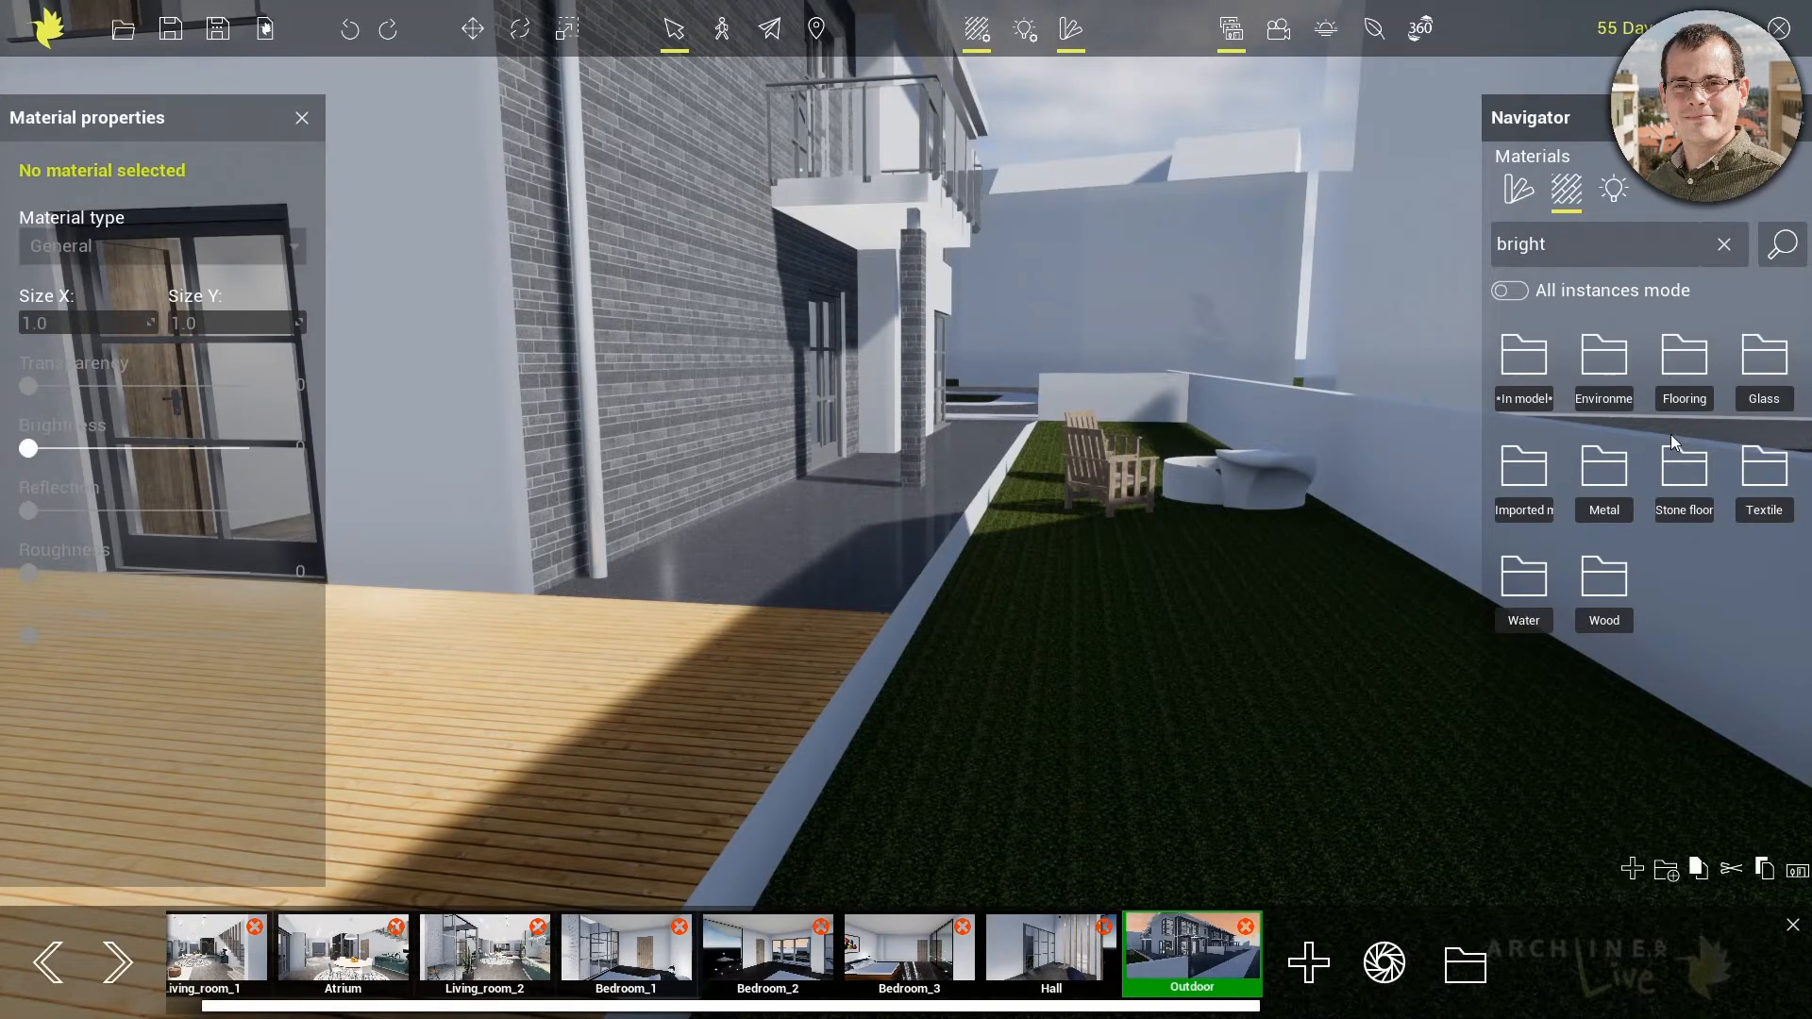
{"action": "left_click", "coordinate": [1586, 247]}
{"action": "type", "text": "grass"}
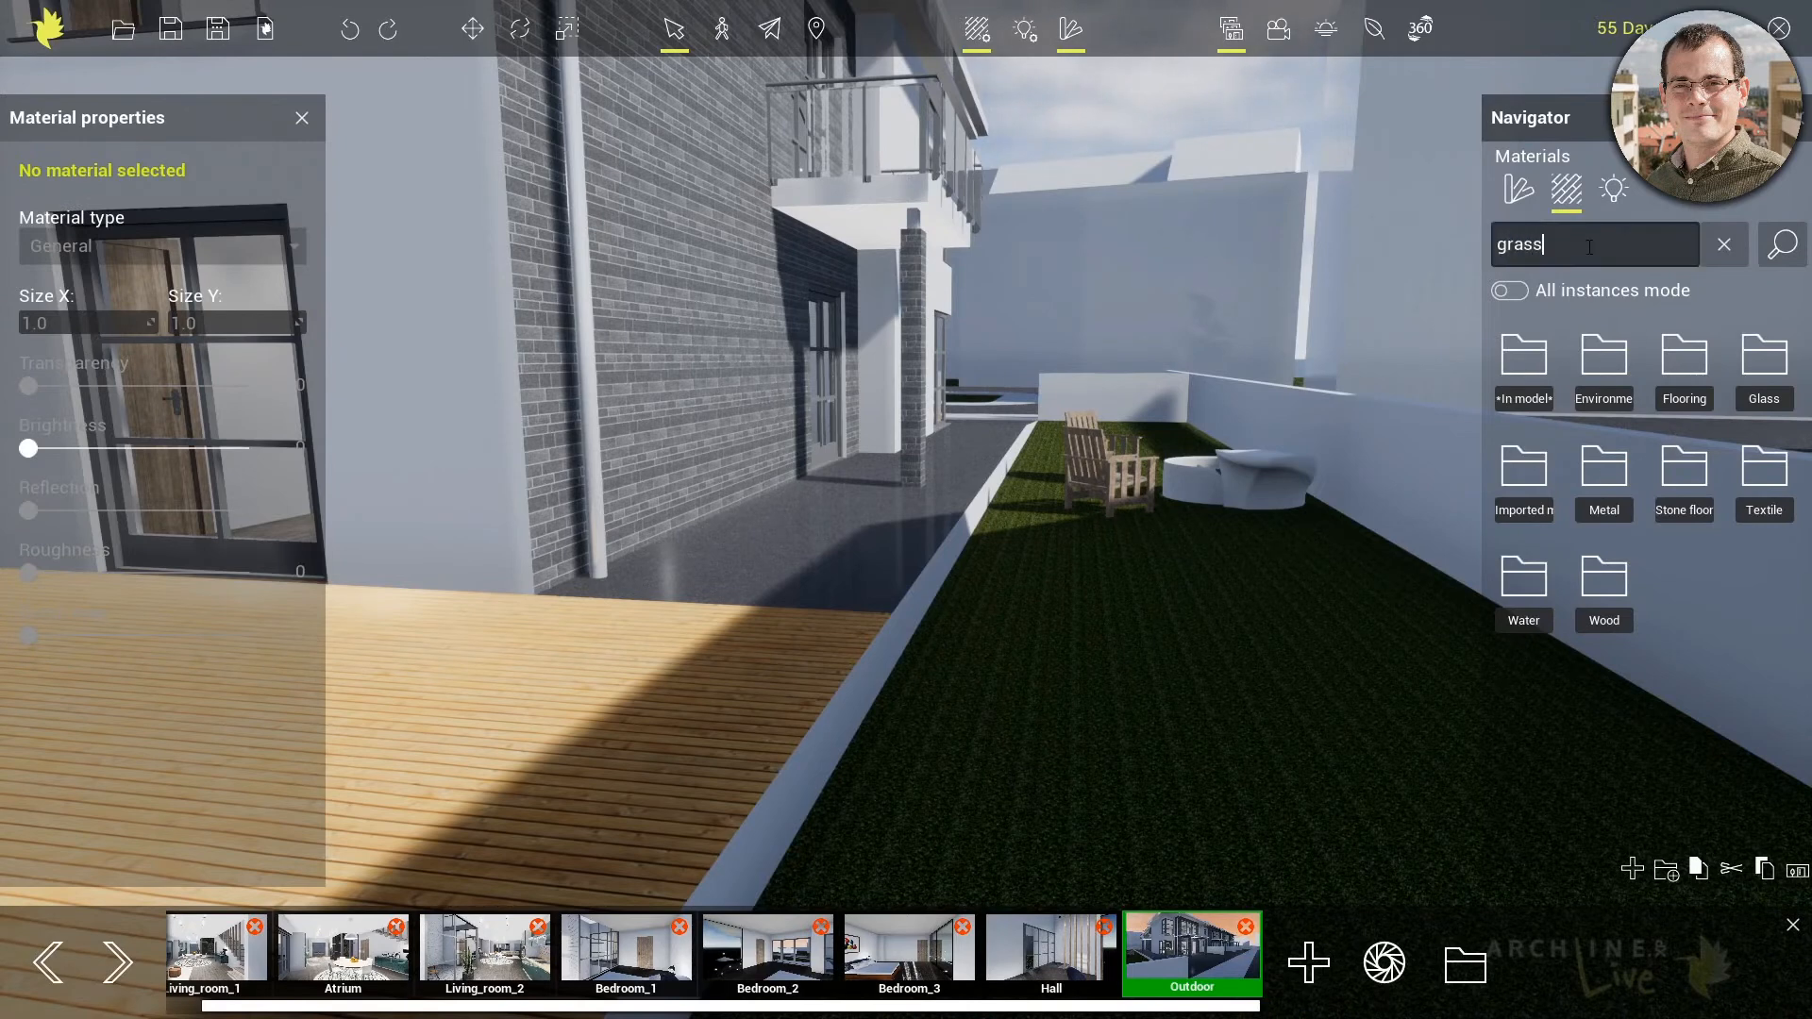
{"action": "key", "text": "Return"}
{"action": "mouse_move", "coordinate": [1767, 364]}
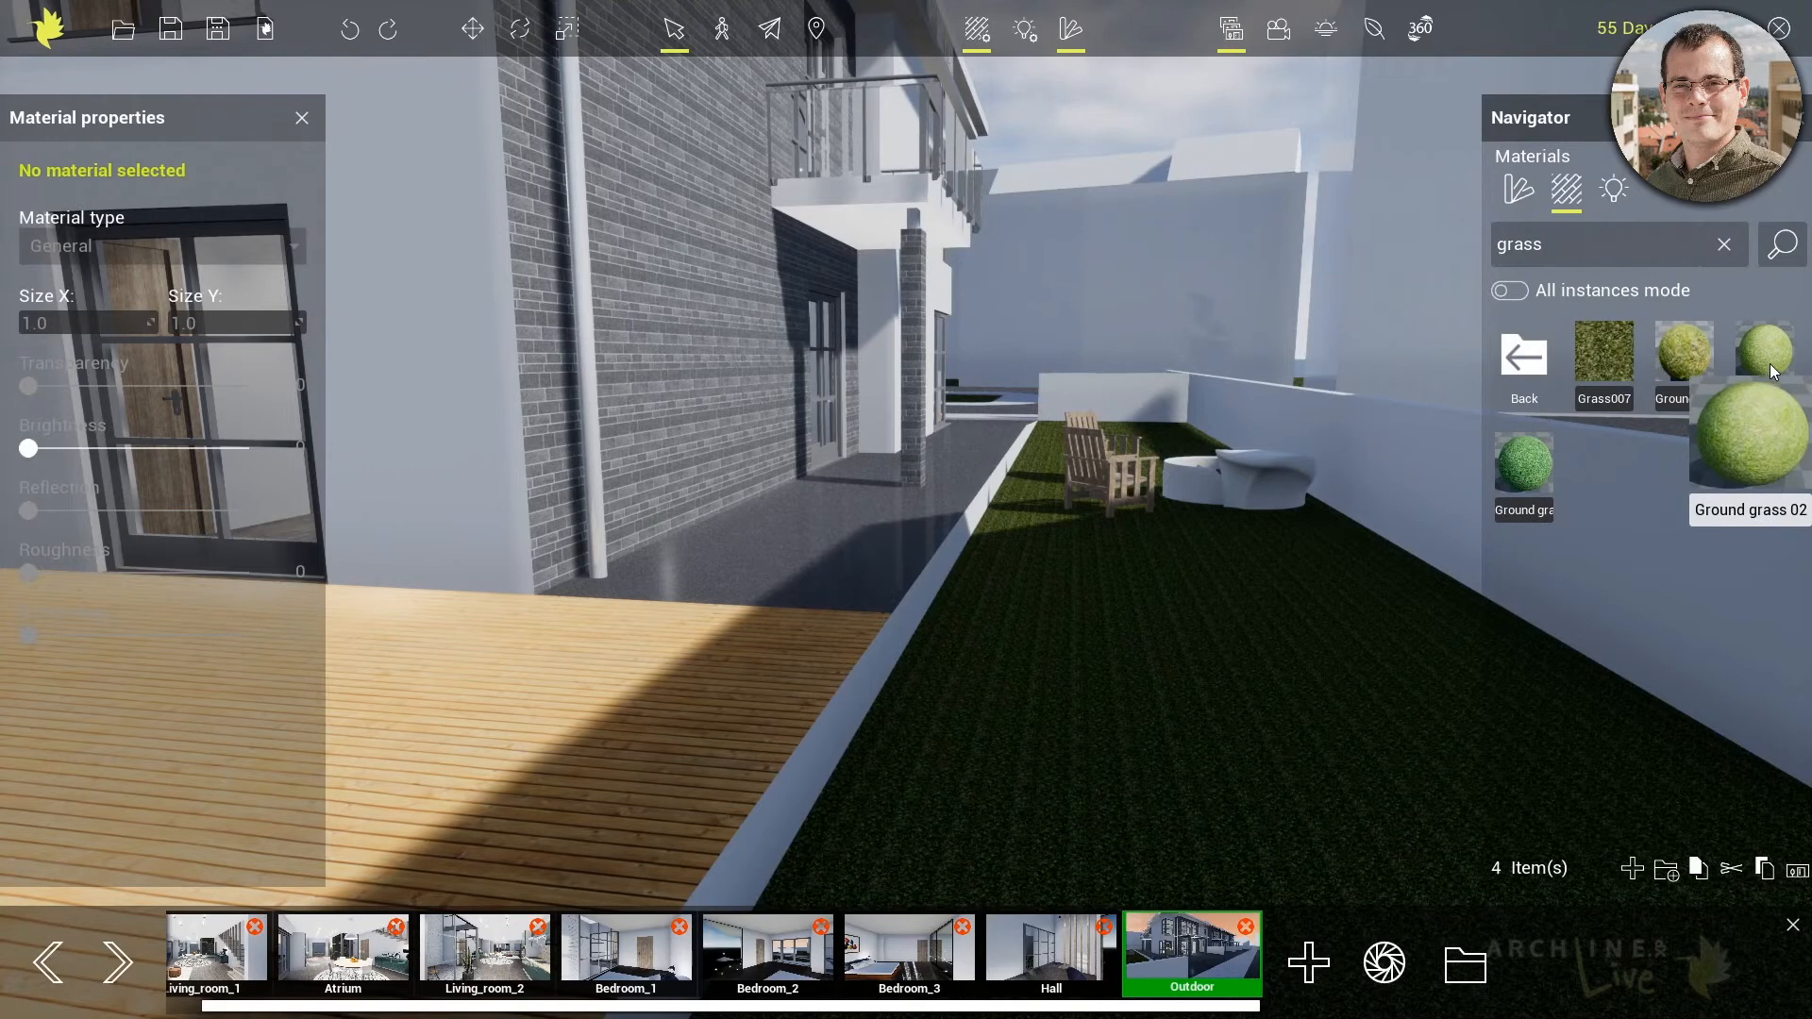
{"action": "left_click_drag", "start_coordinate": [1770, 364], "coordinate": [1204, 706]}
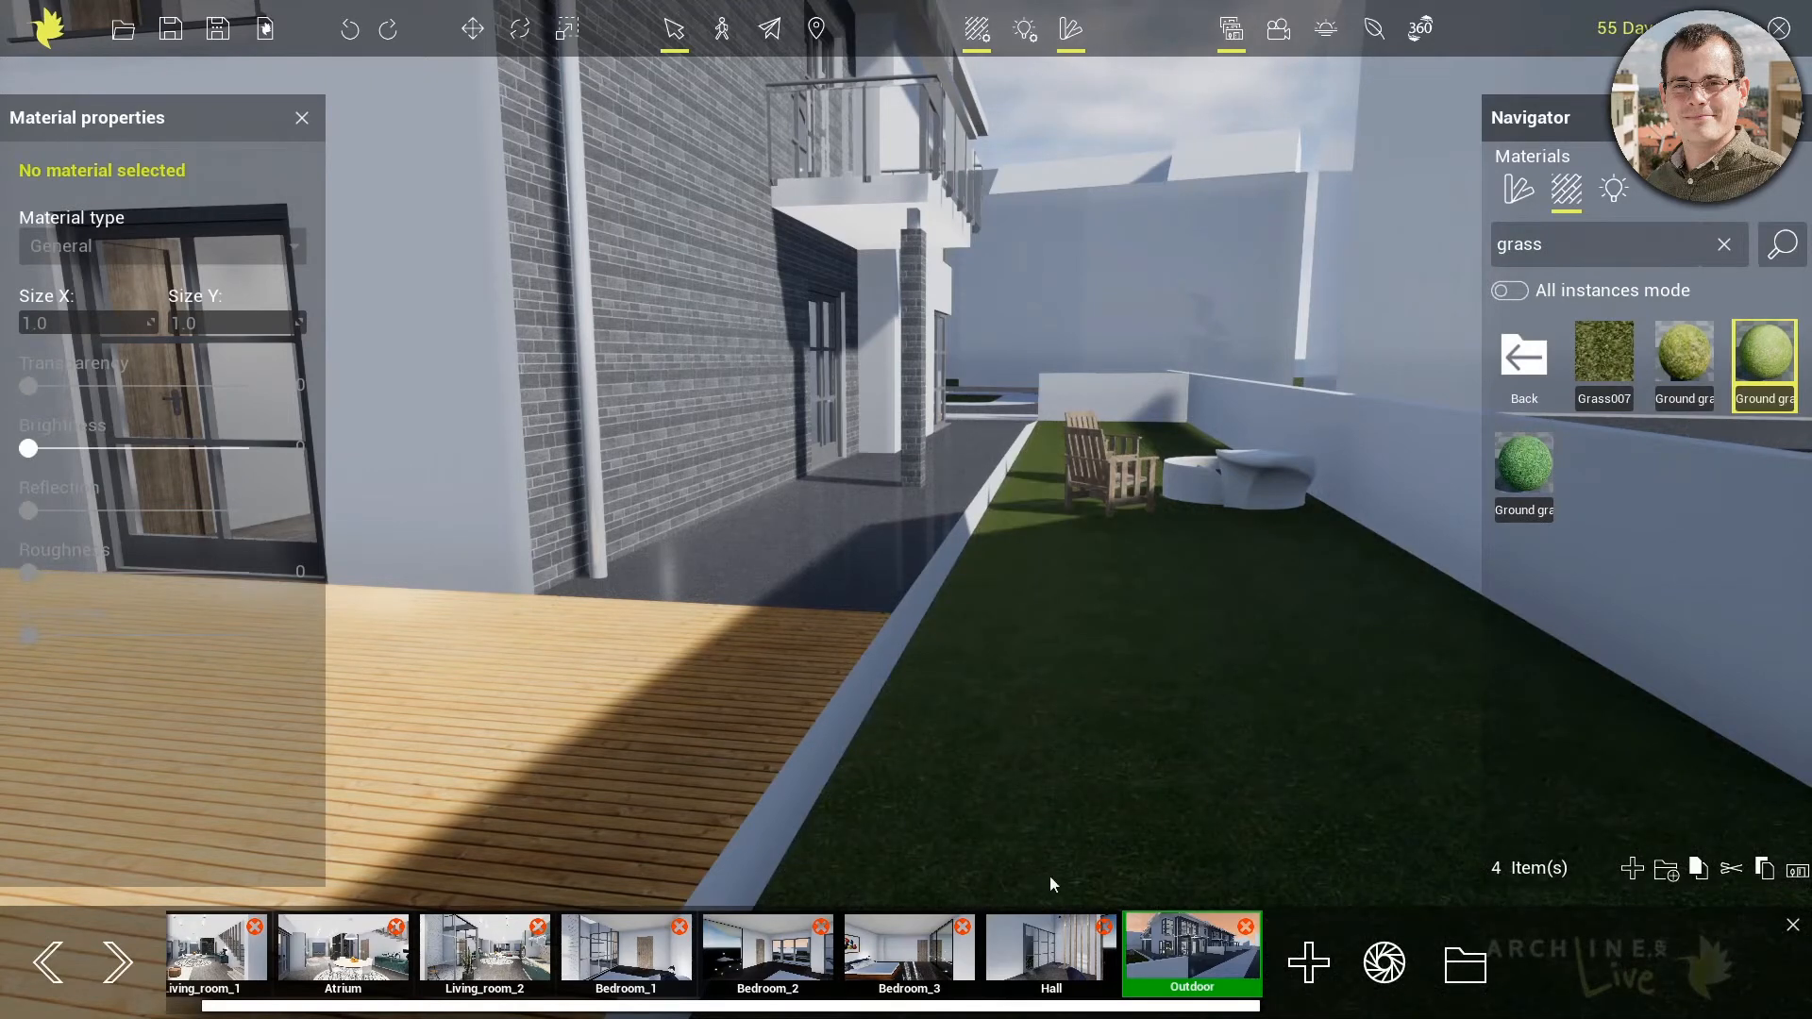
Return to the Outdoor view and apply the cobblestone material from the Stone floor category to the driveway before the entrance
{"action": "left_click", "coordinate": [1169, 956]}
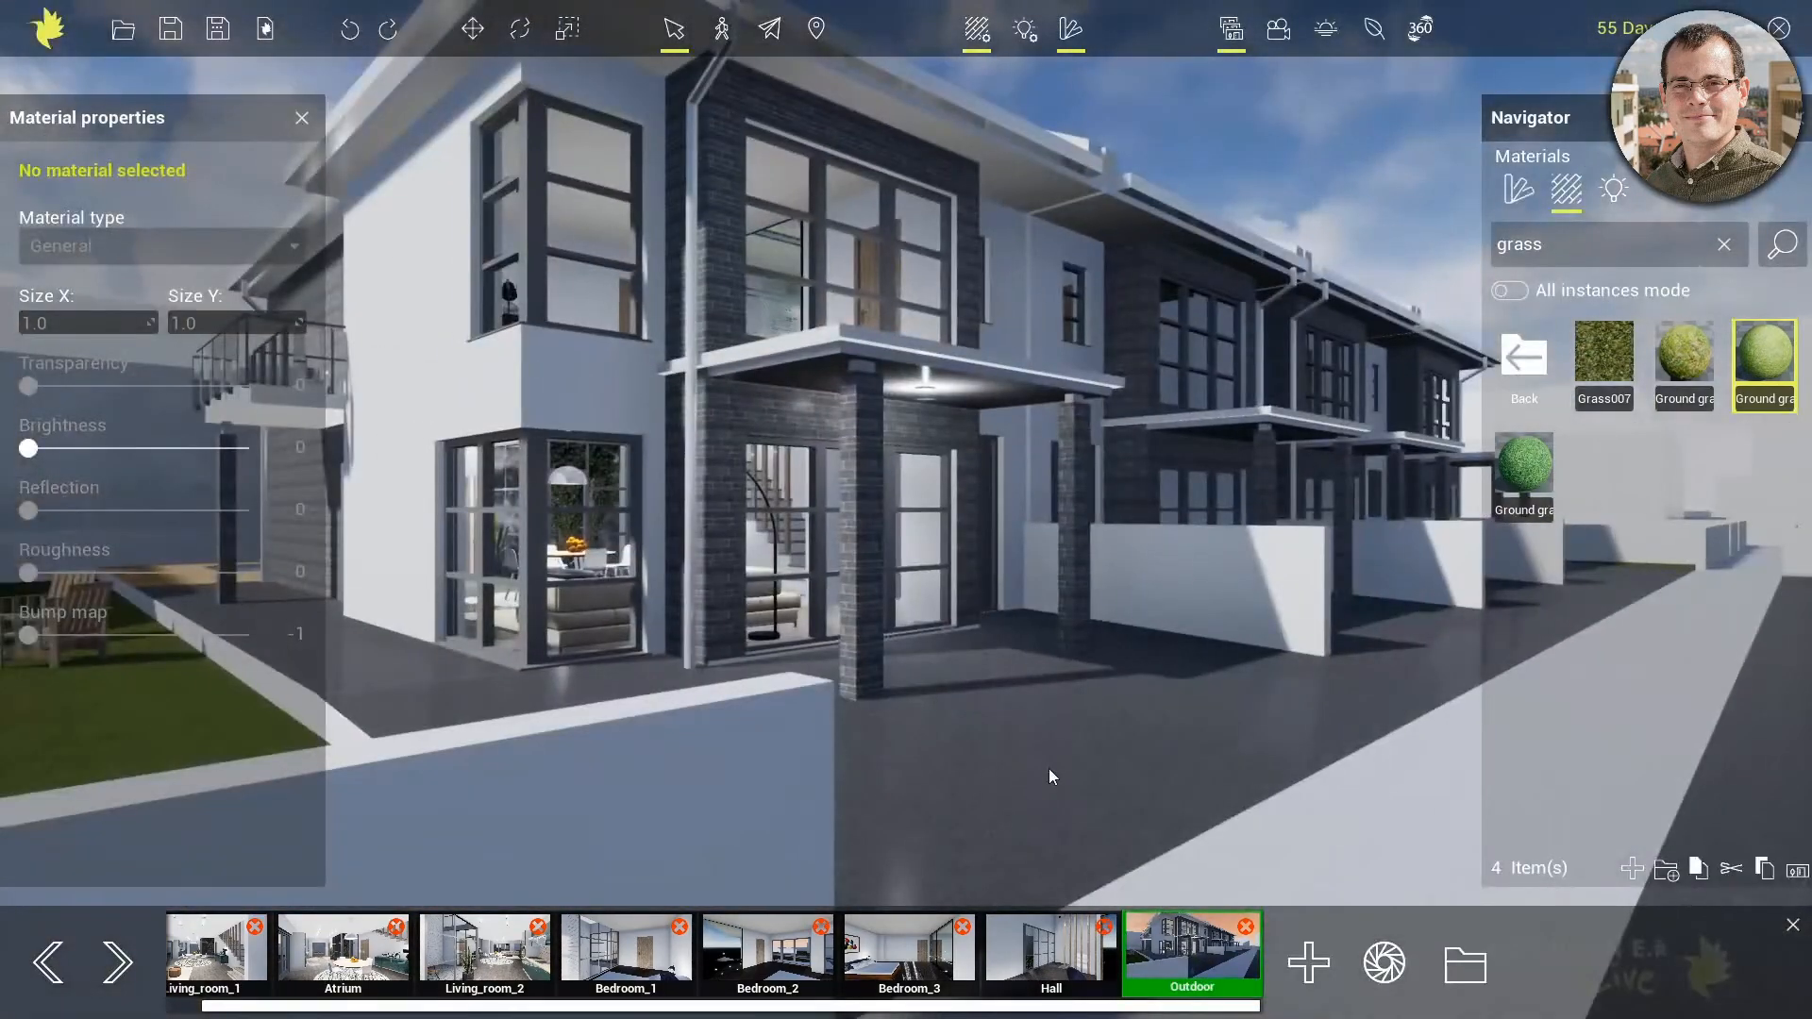
{"action": "middle_click_drag", "start_coordinate": [1050, 768], "coordinate": [751, 754]}
{"action": "scroll", "coordinate": [933, 805], "scroll_direction": "up", "scroll_amount": 4}
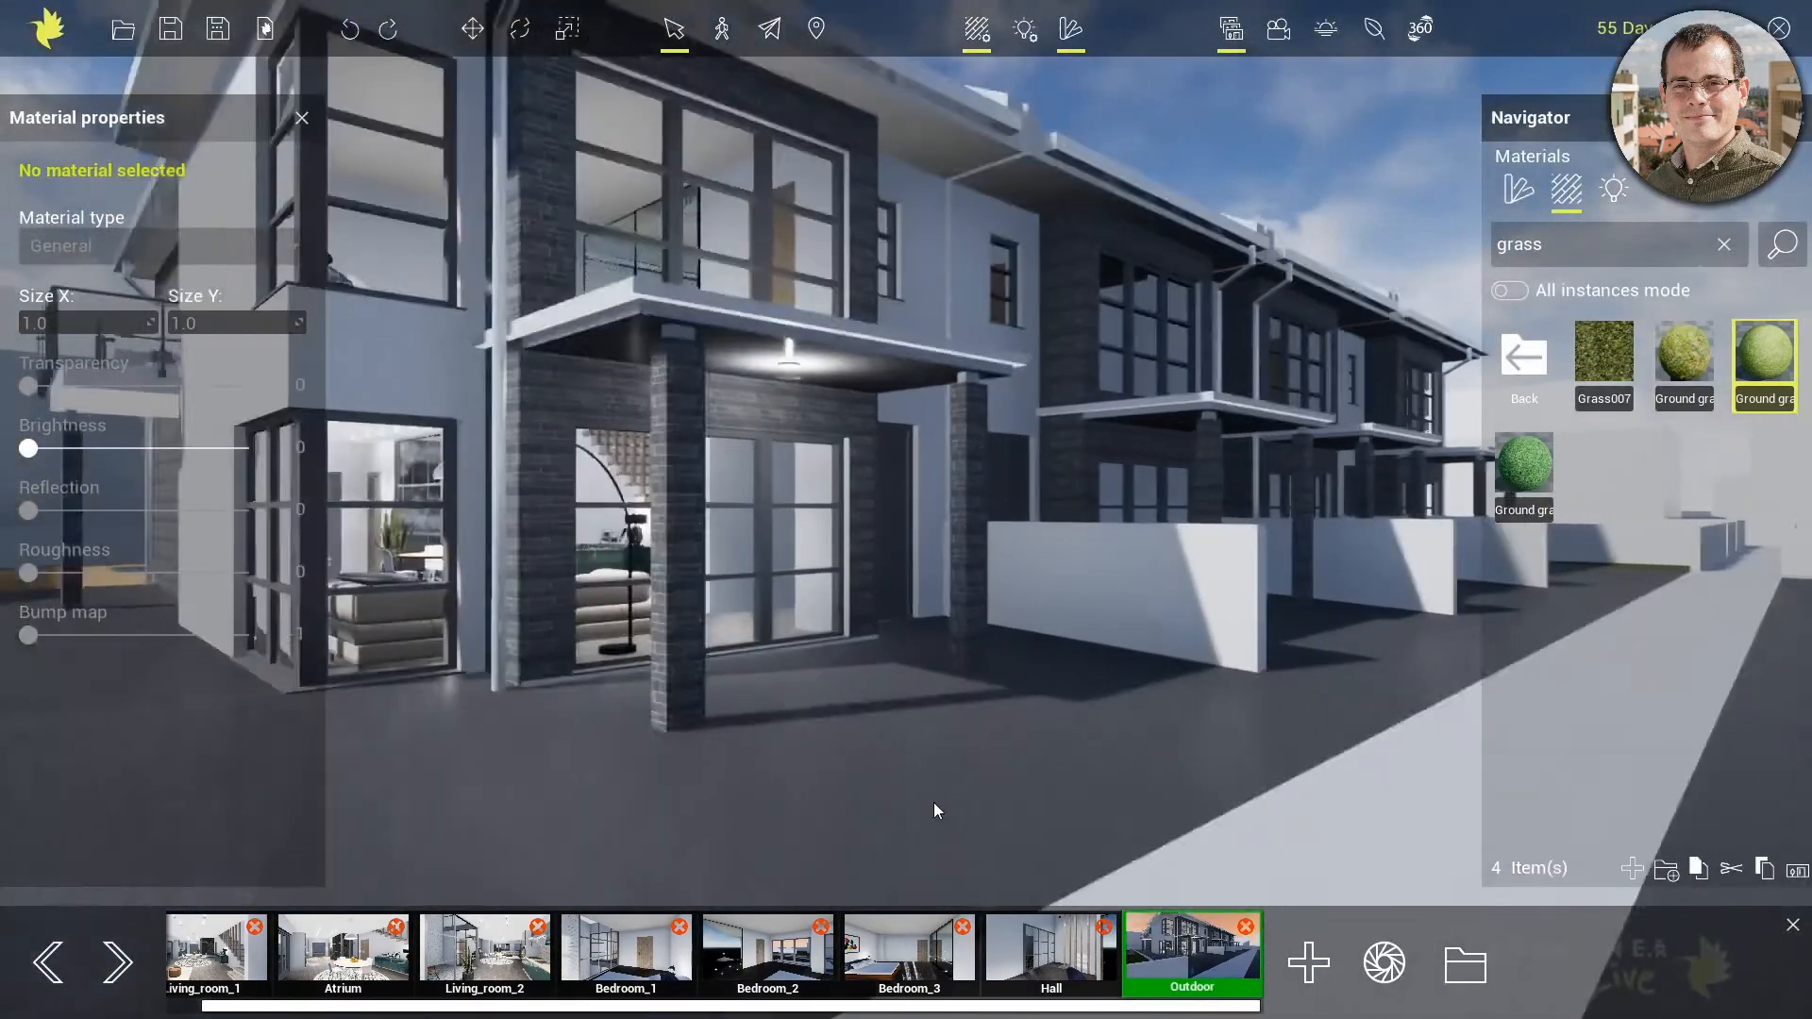
{"action": "left_click", "coordinate": [1520, 364]}
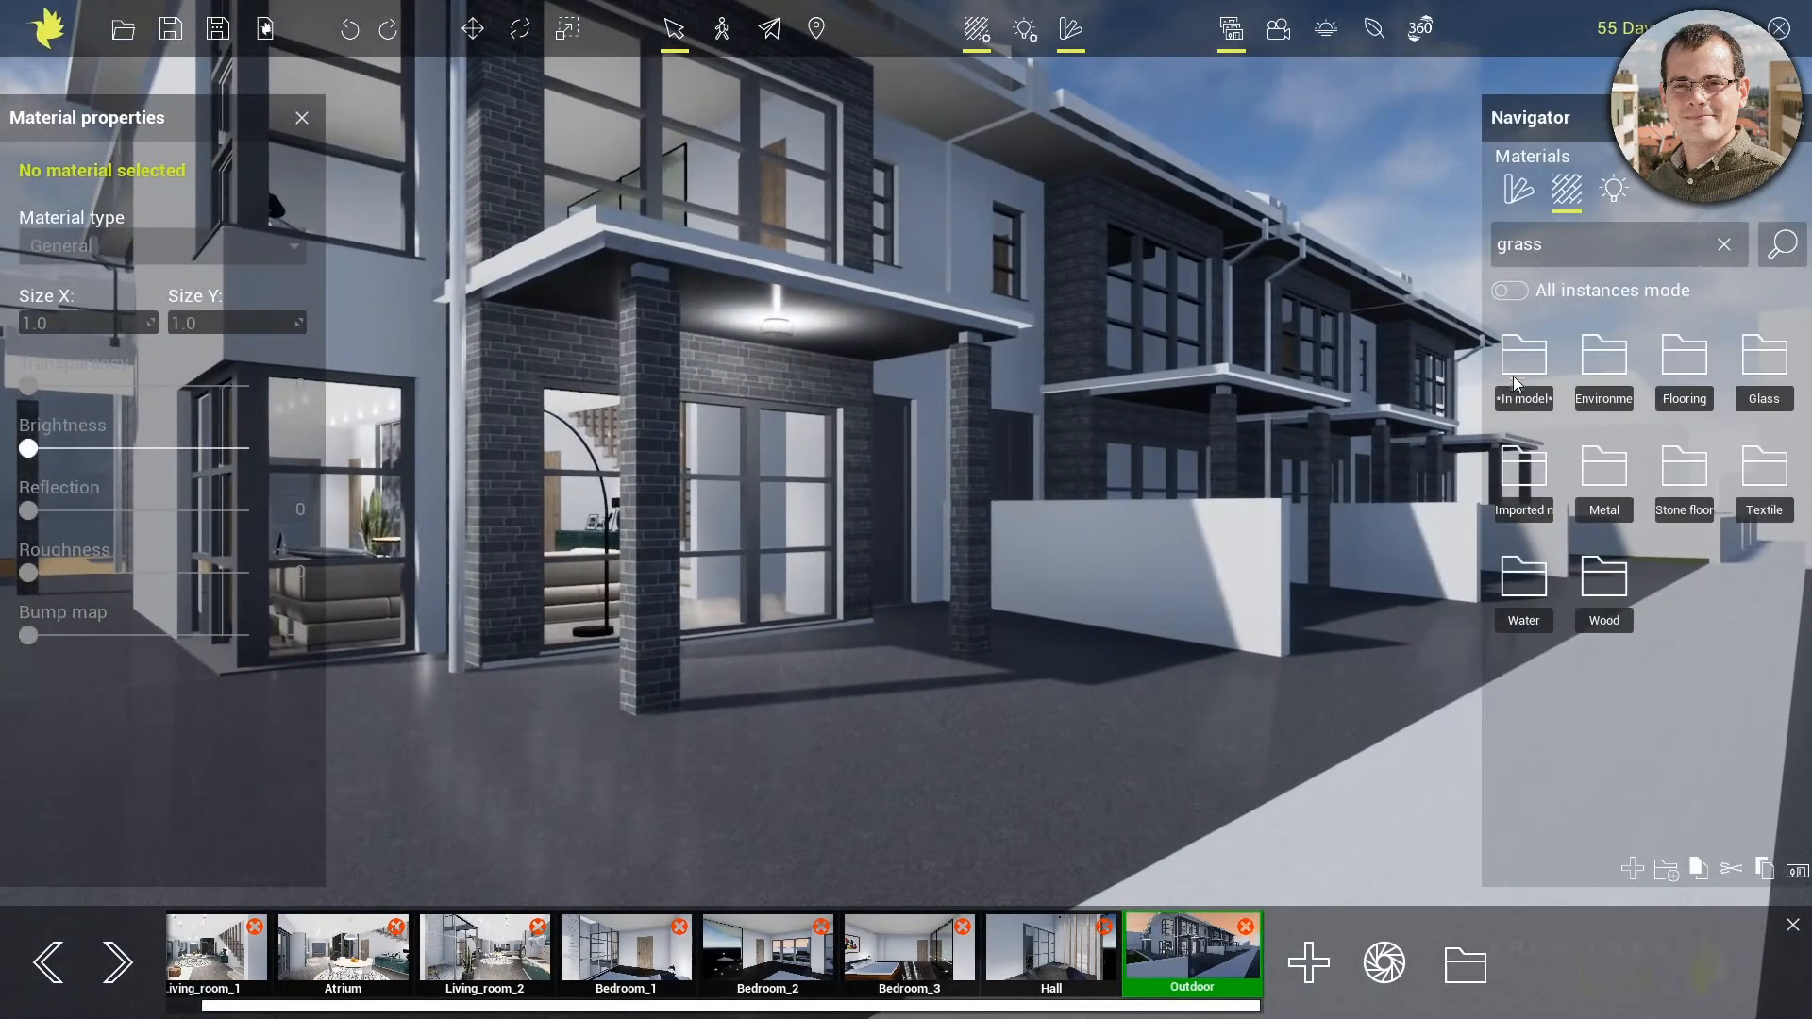
{"action": "left_click", "coordinate": [1665, 491]}
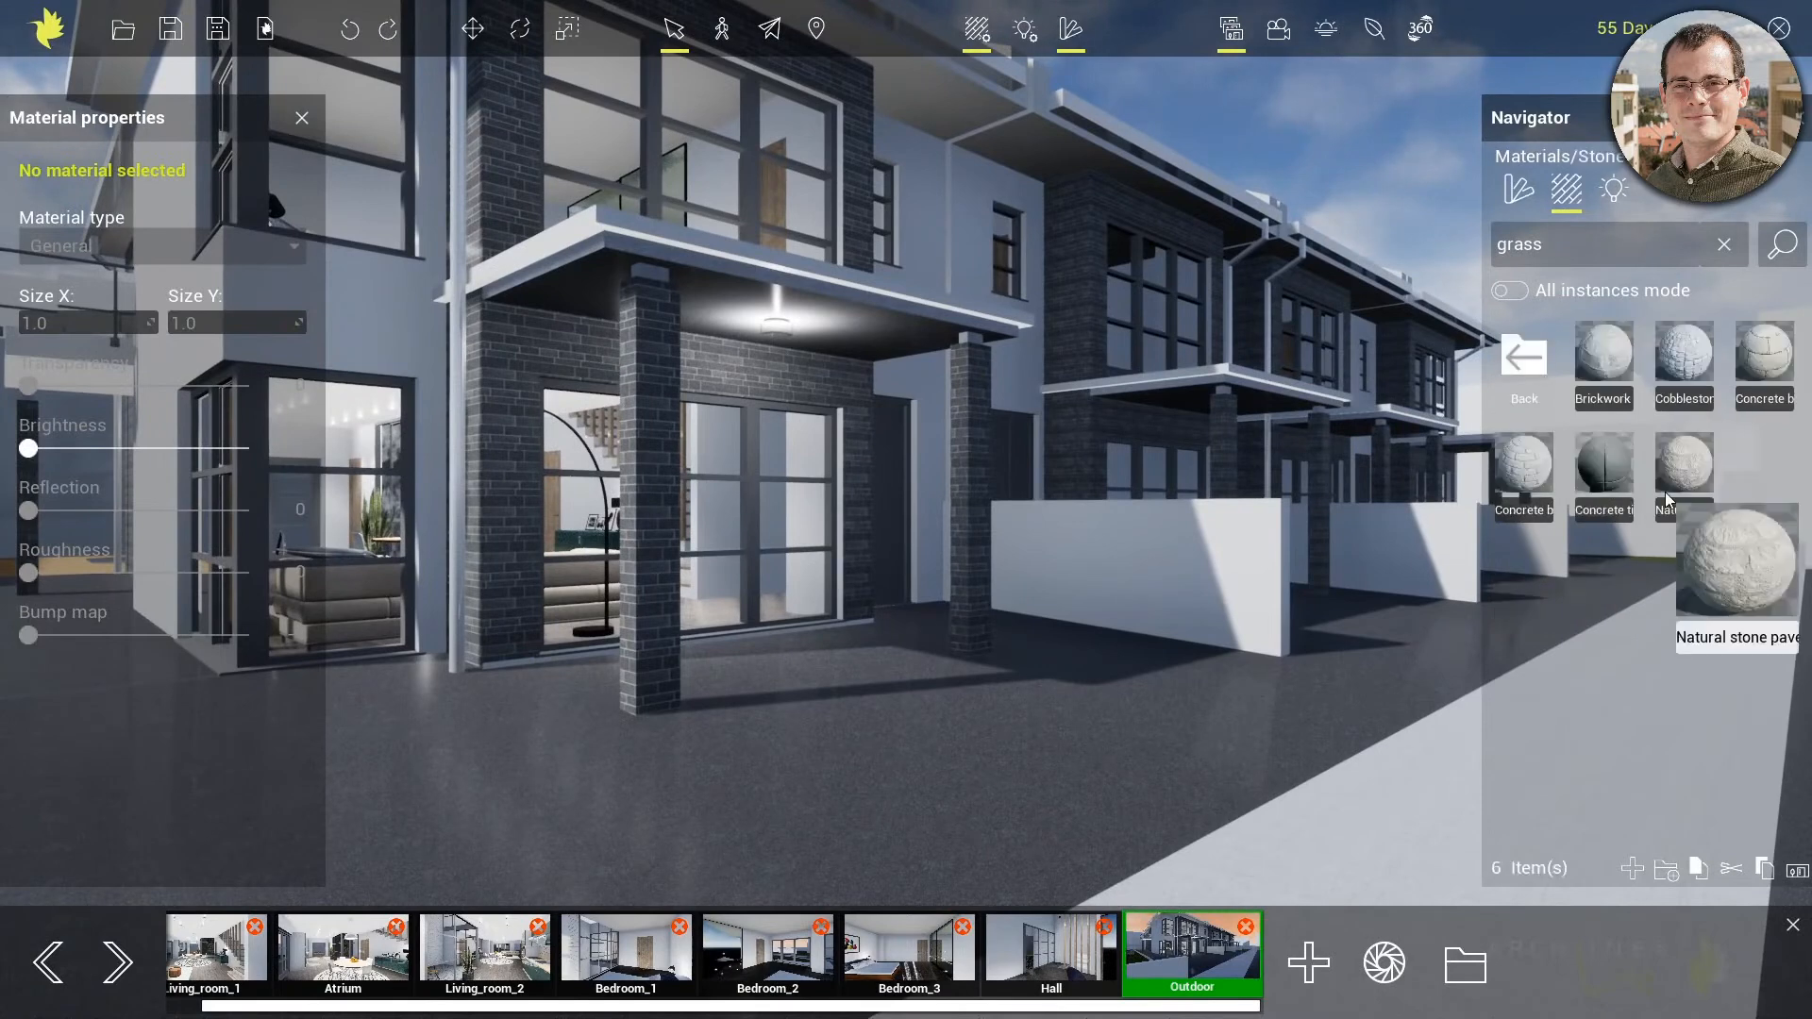
{"action": "left_click_drag", "start_coordinate": [1687, 351], "coordinate": [1006, 761]}
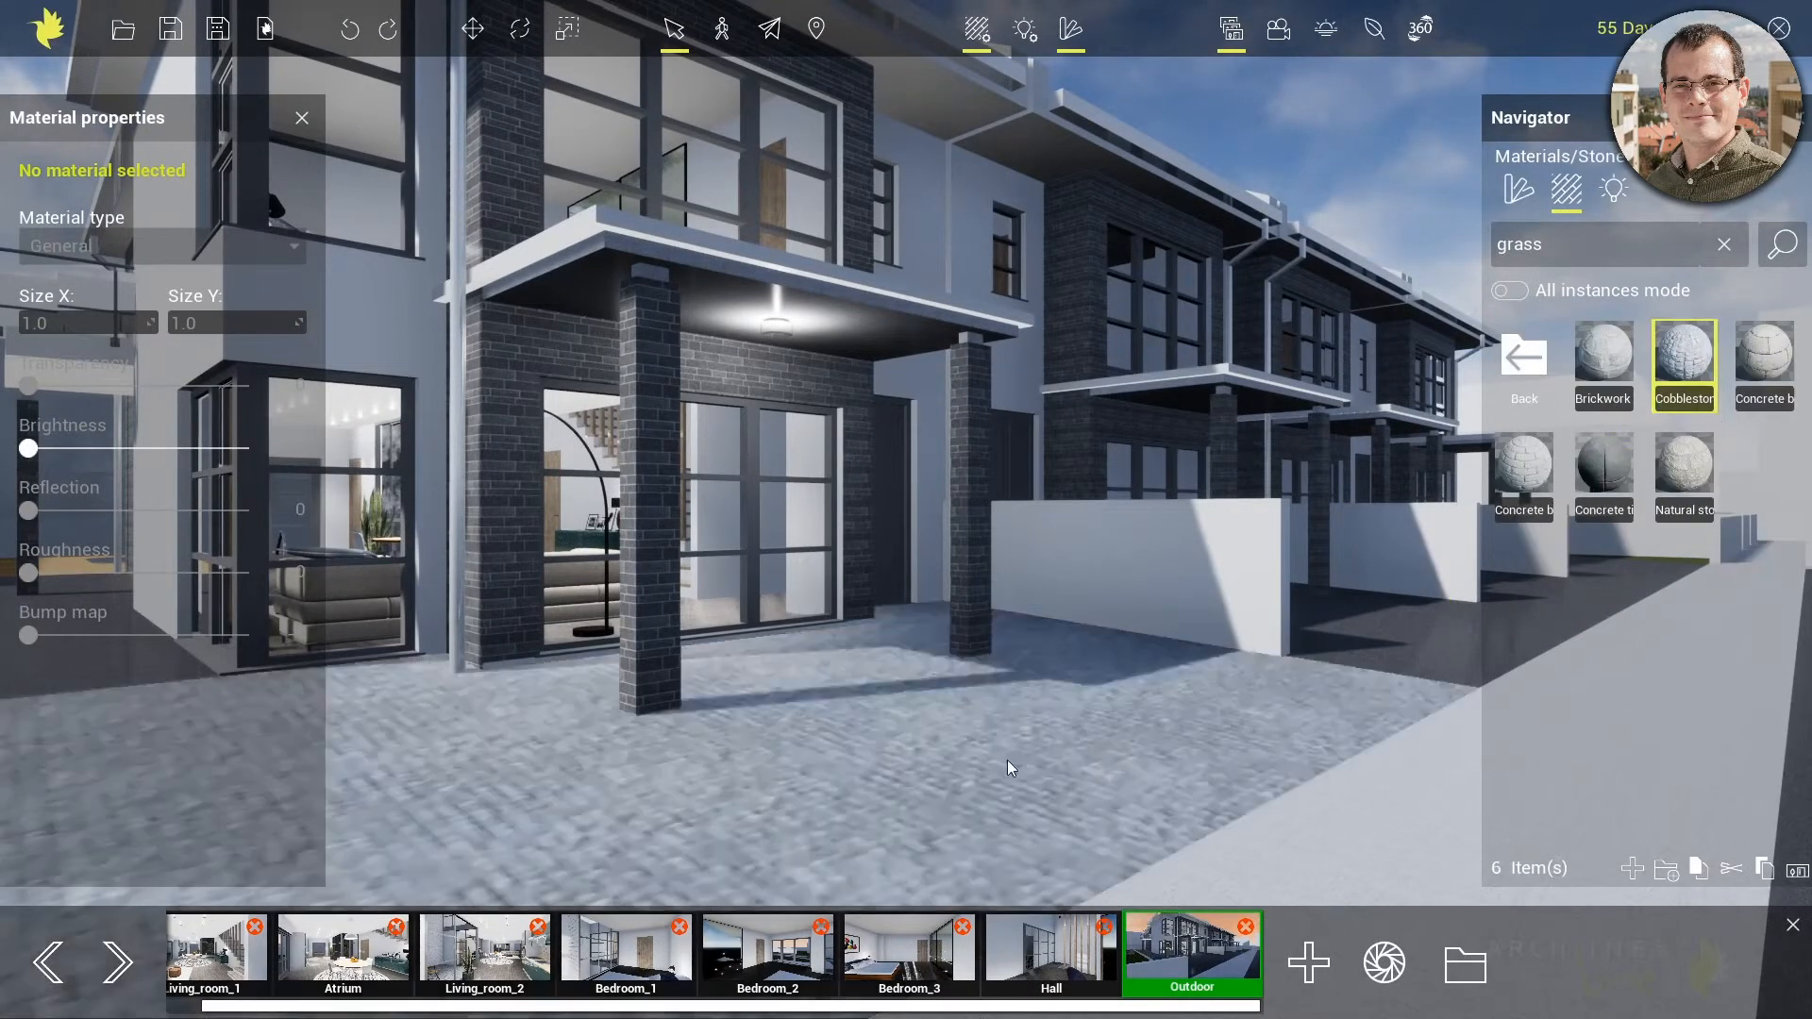
Examine the cobblestone surface of the driveway up close and from farther back
{"action": "scroll", "coordinate": [1225, 664], "scroll_direction": "up", "scroll_amount": 3}
{"action": "right_click_drag", "start_coordinate": [1202, 676], "coordinate": [1187, 685]}
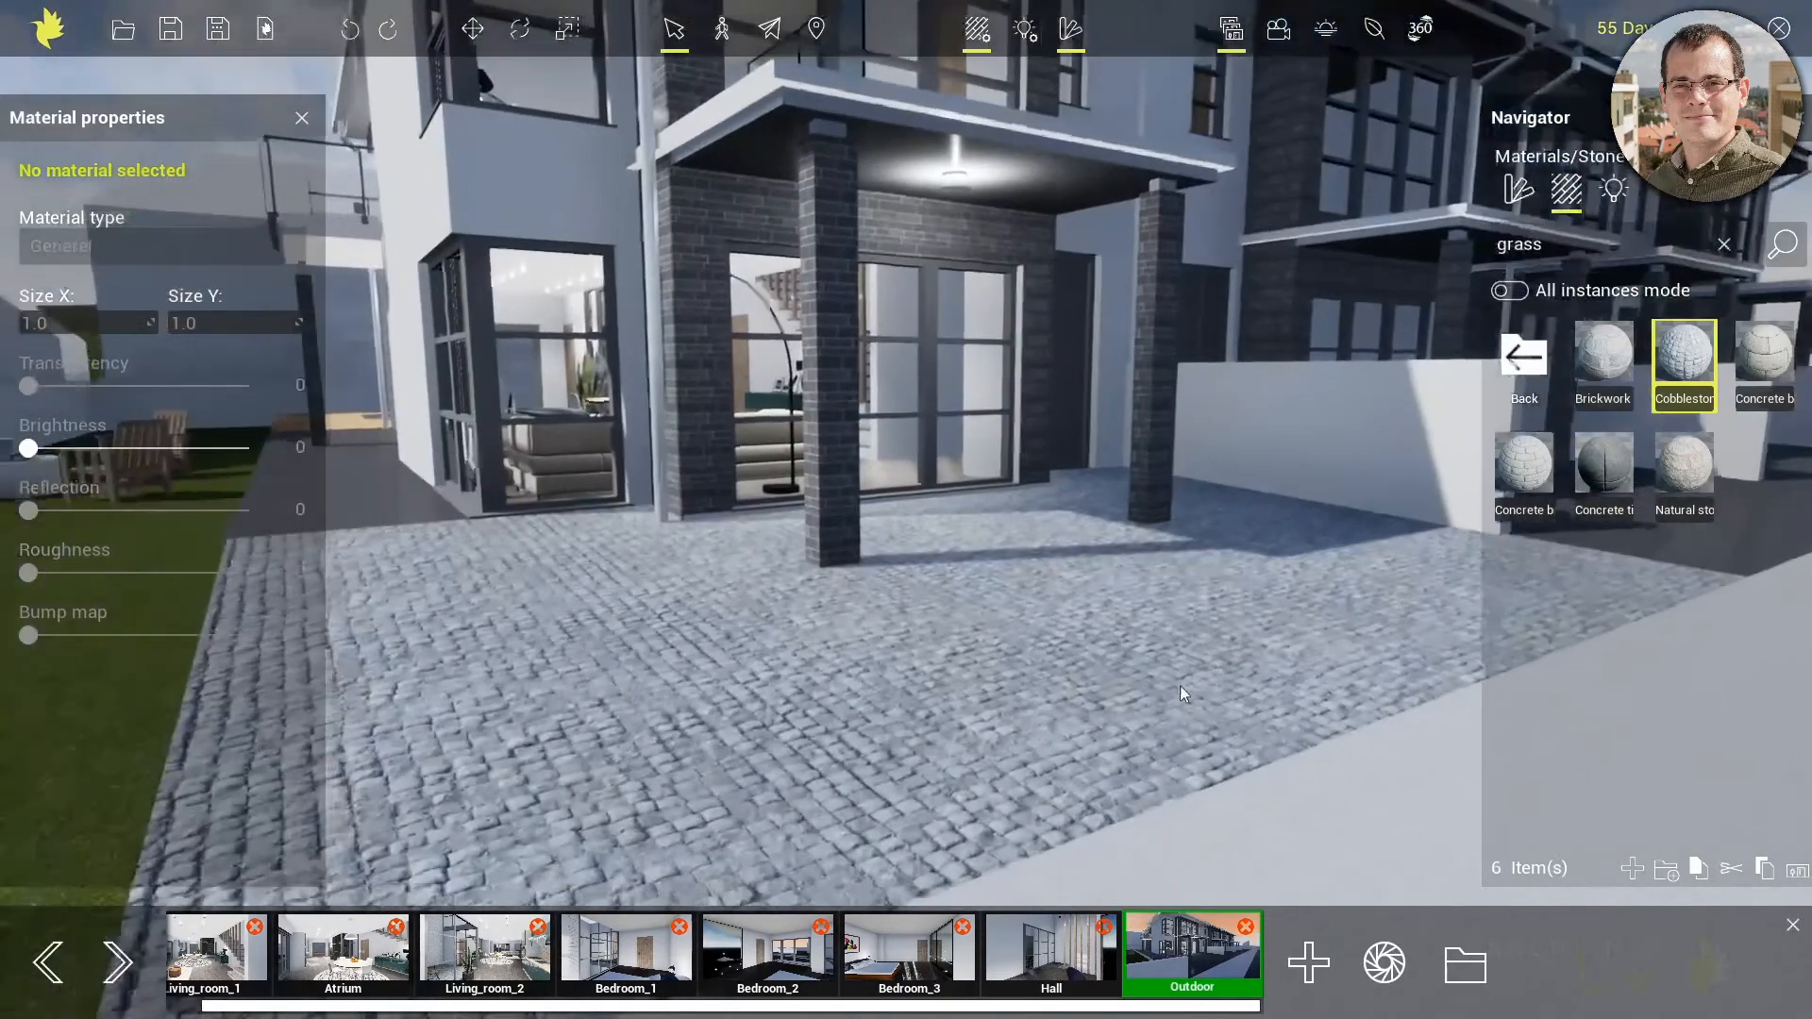
{"action": "middle_click_drag", "start_coordinate": [1072, 677], "coordinate": [1198, 551]}
{"action": "scroll", "coordinate": [812, 722], "scroll_direction": "up", "scroll_amount": 3}
{"action": "scroll", "coordinate": [813, 721], "scroll_direction": "up", "scroll_amount": 5}
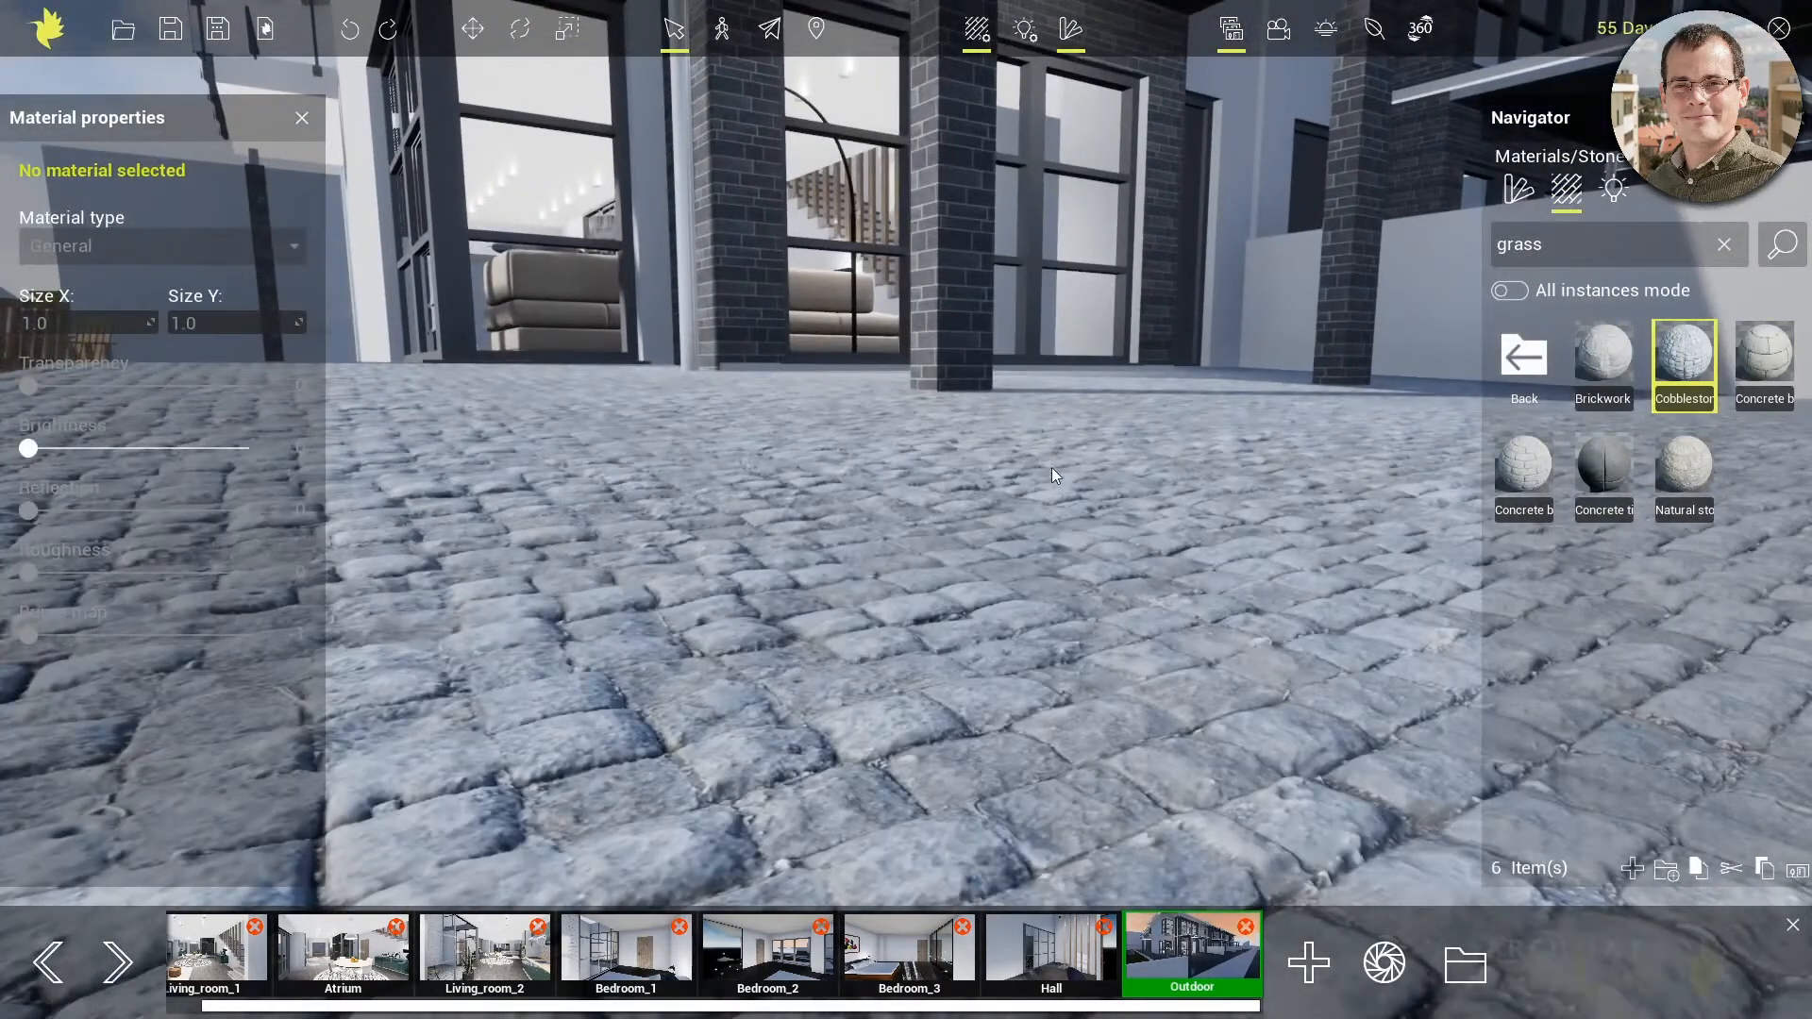
{"action": "middle_click_drag", "start_coordinate": [1171, 396], "coordinate": [772, 742]}
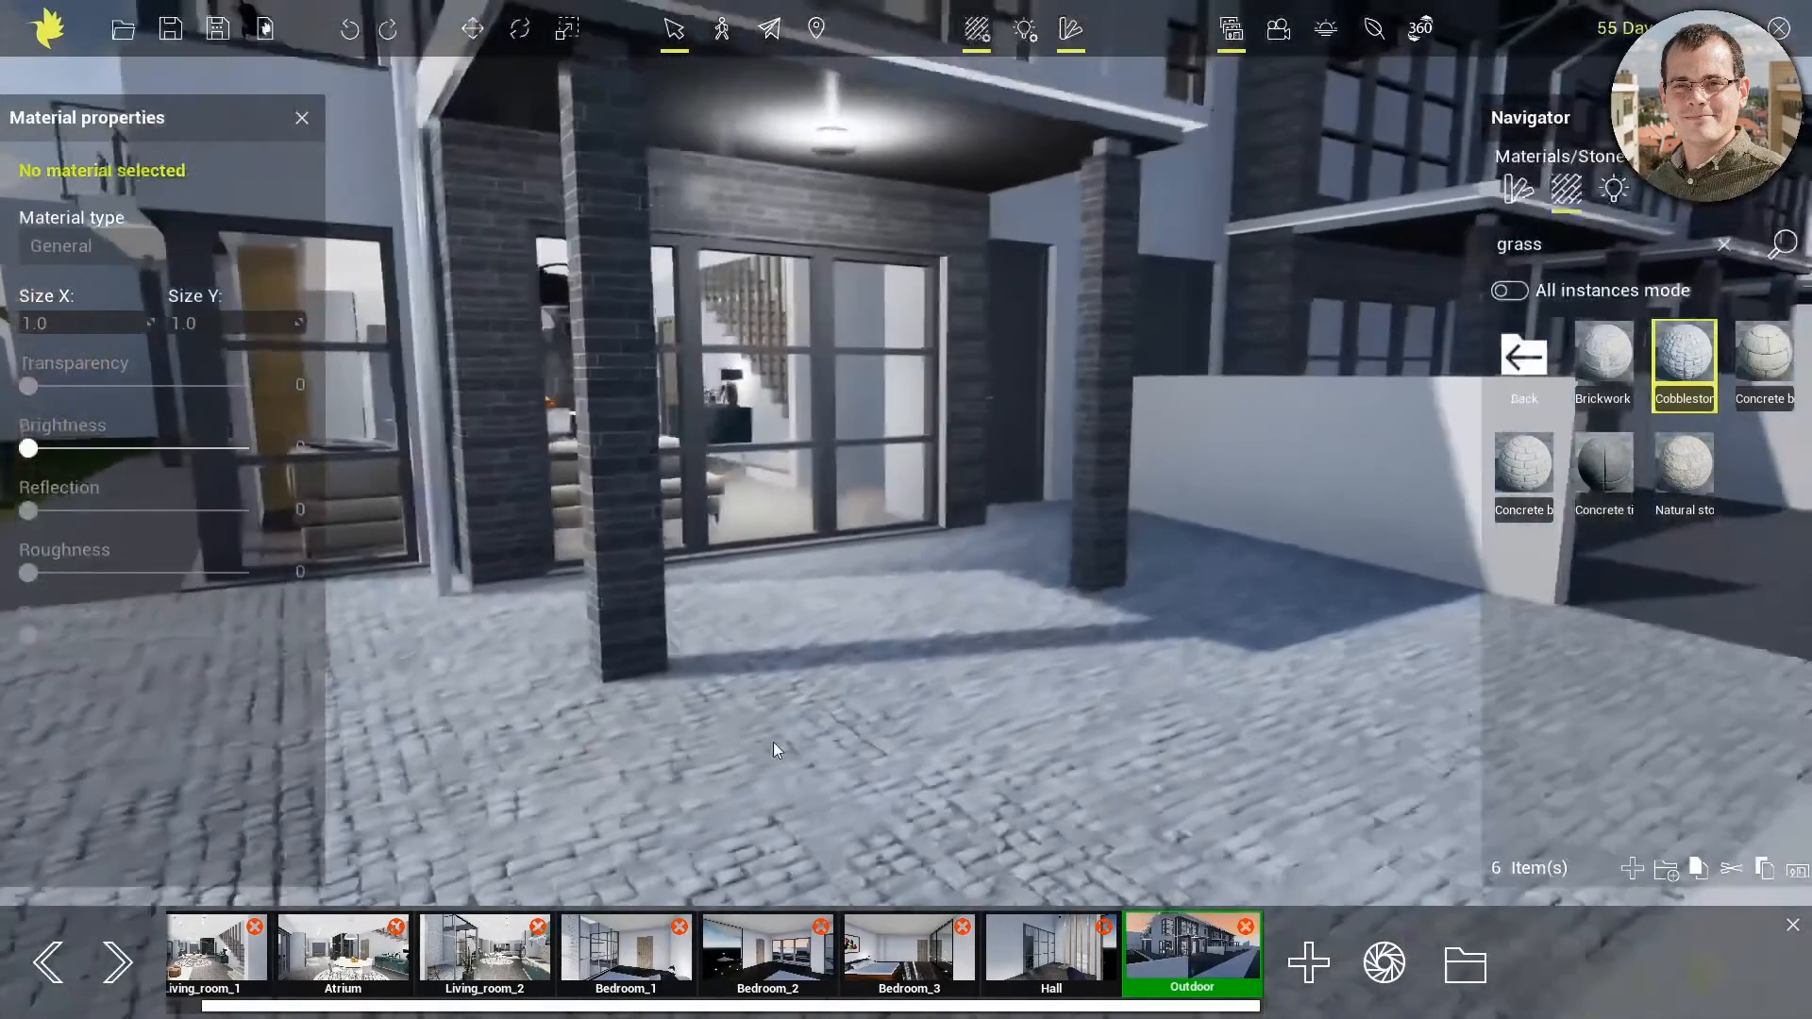
{"action": "scroll", "coordinate": [1183, 587], "scroll_direction": "down", "scroll_amount": 2}
{"action": "scroll", "coordinate": [1186, 586], "scroll_direction": "down", "scroll_amount": 4}
Search the material library for "asphalt" and apply Asphalt 01 to the road in front of the houses
{"action": "right_click_drag", "start_coordinate": [1181, 574], "coordinate": [1237, 585]}
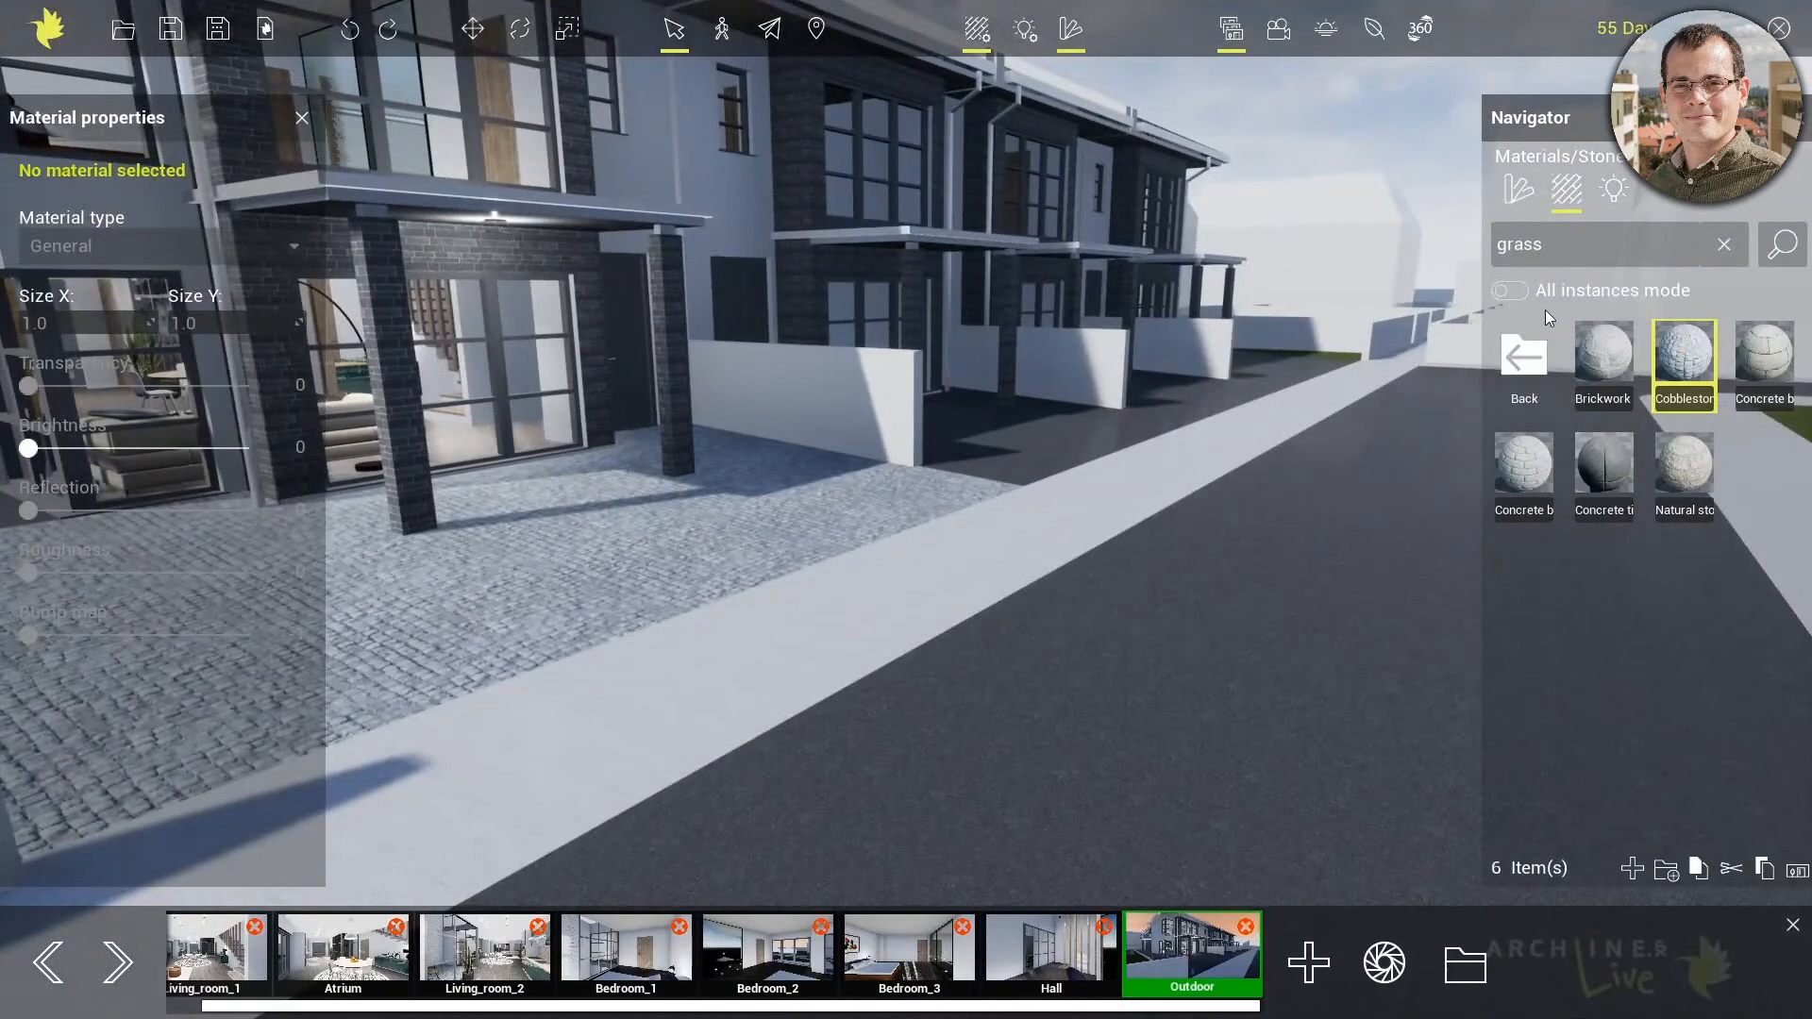
{"action": "left_click", "coordinate": [1533, 366]}
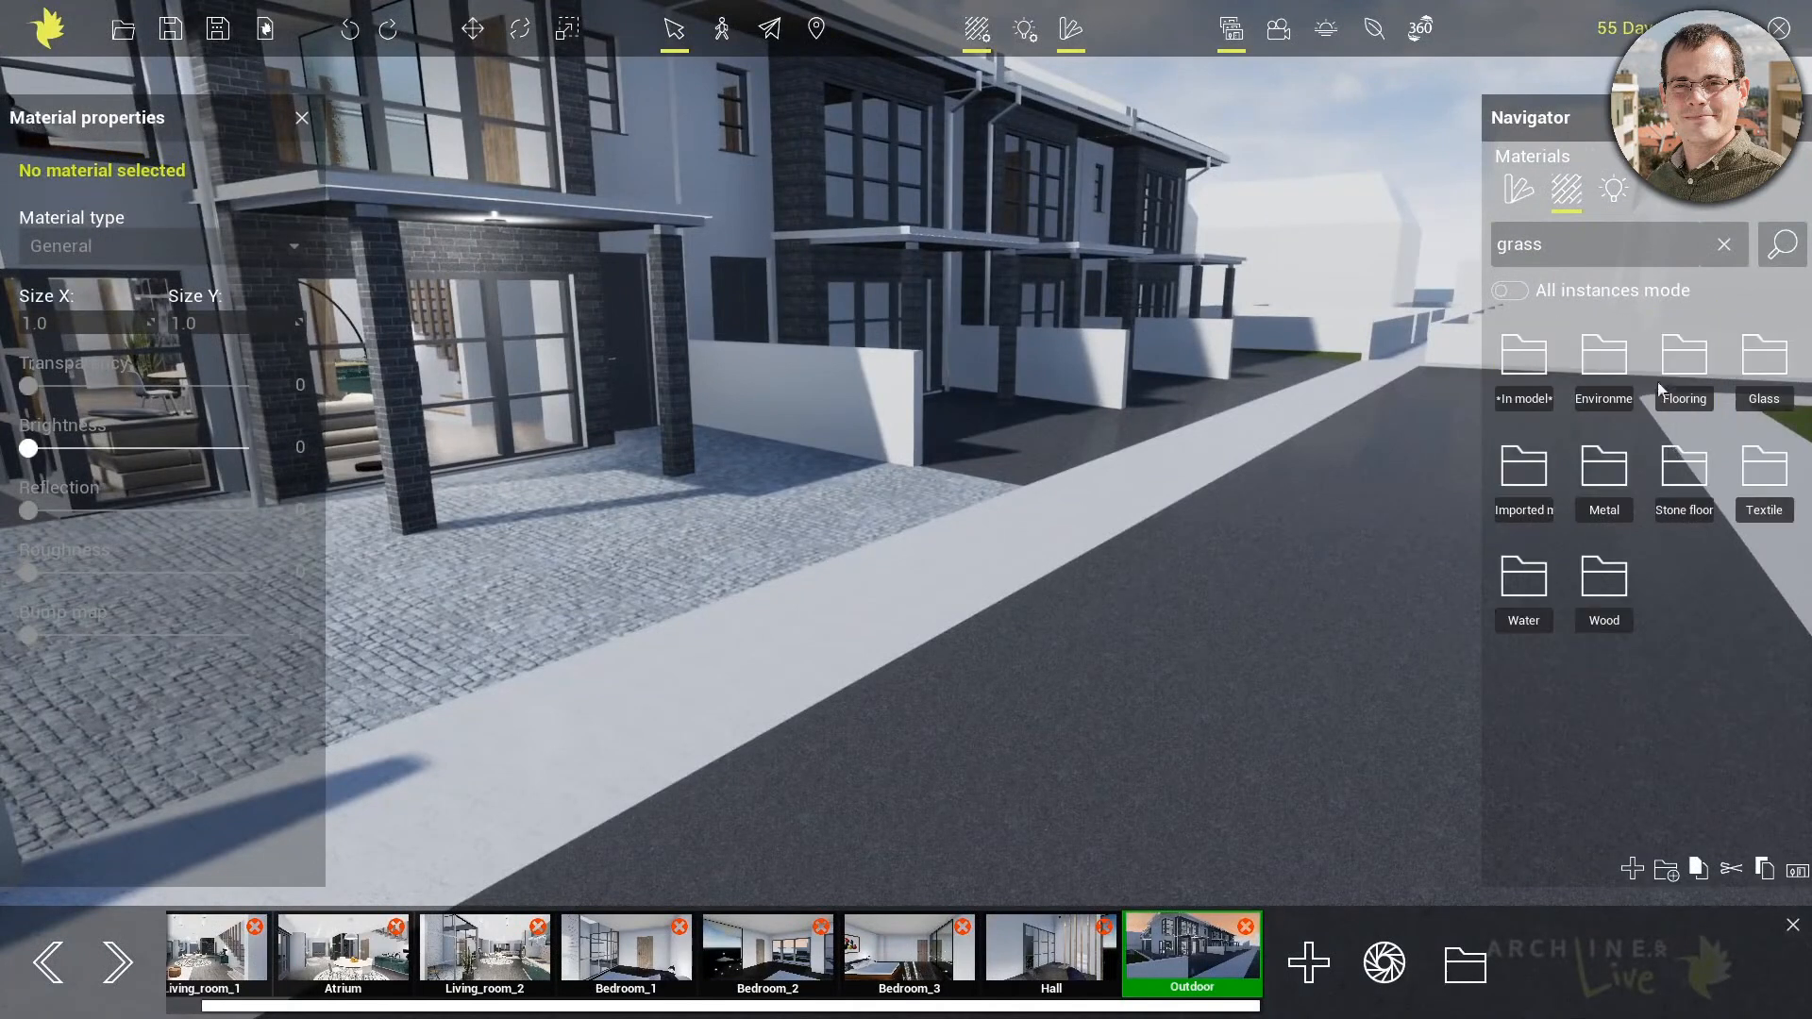
{"action": "double_click", "coordinate": [1585, 235]}
{"action": "type", "text": "as"}
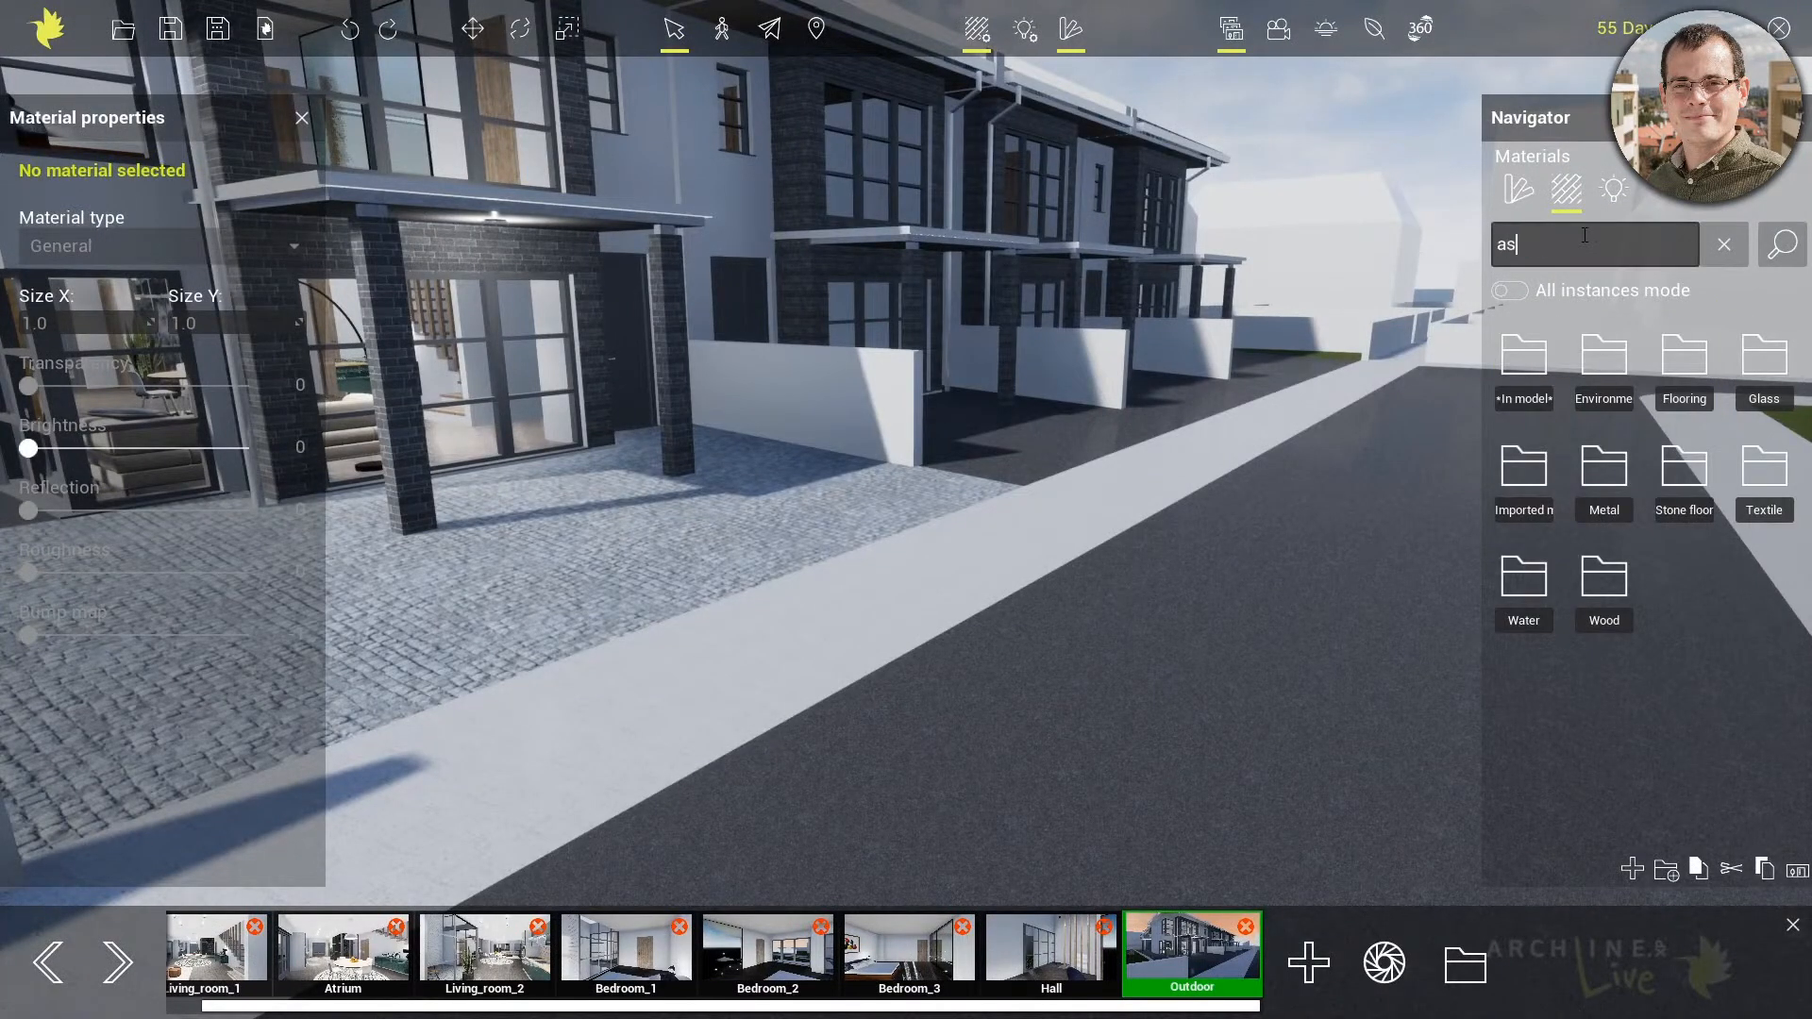
{"action": "type", "text": "phalt"}
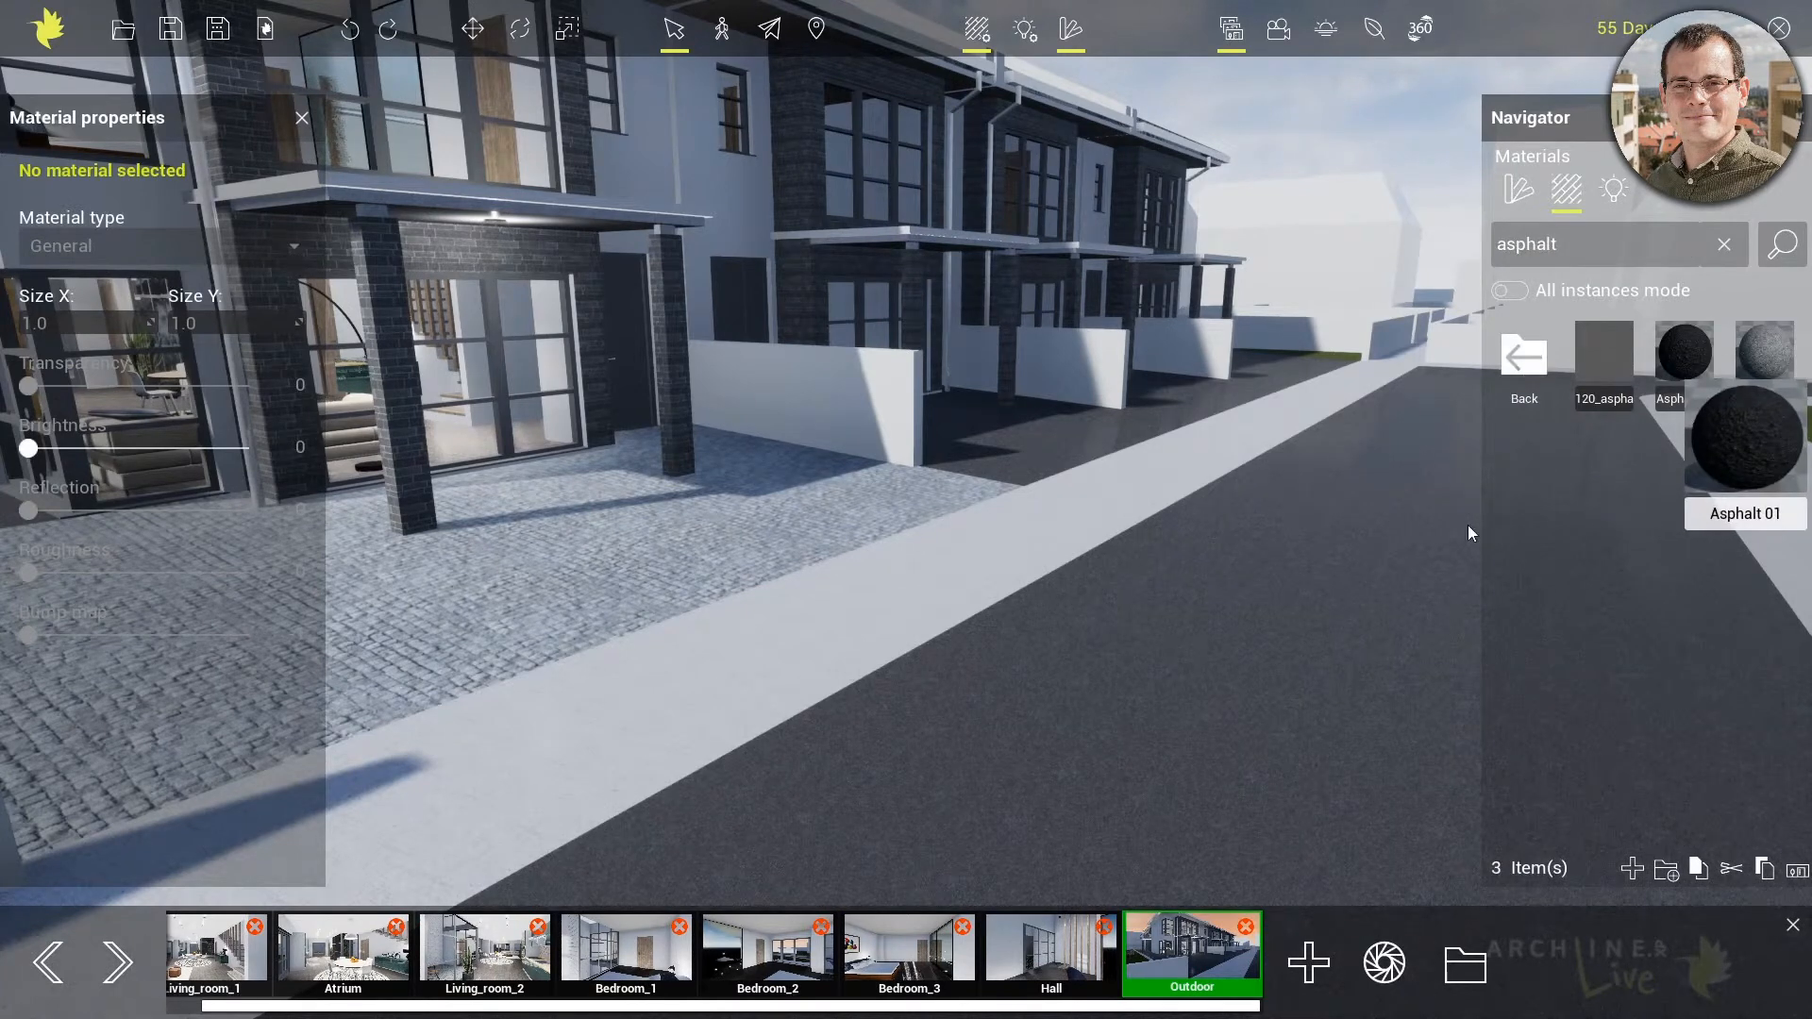
{"action": "left_click", "coordinate": [1469, 524]}
Search for "cobble", turn on All instances mode, and apply the cobblestone material to the remaining asphalt paving around the houses
{"action": "double_click", "coordinate": [1545, 242]}
{"action": "type", "text": "cobble"}
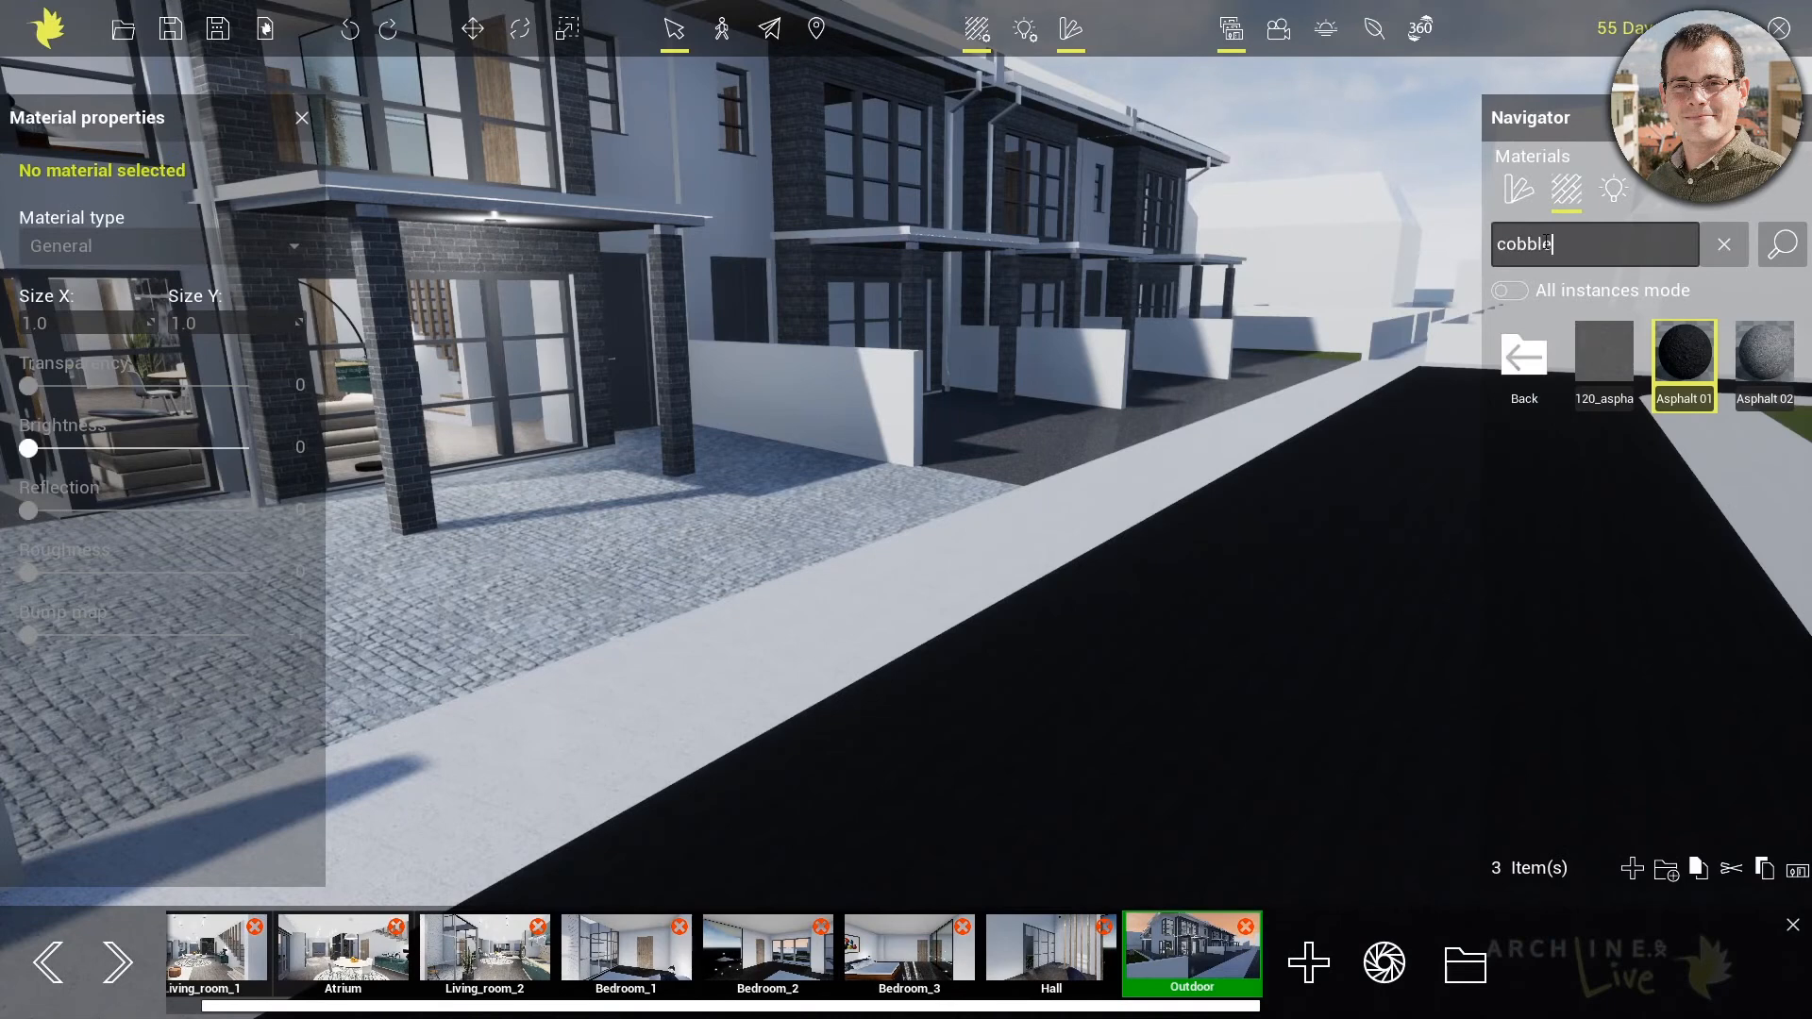
{"action": "key", "text": "Return"}
{"action": "left_click", "coordinate": [1517, 292]}
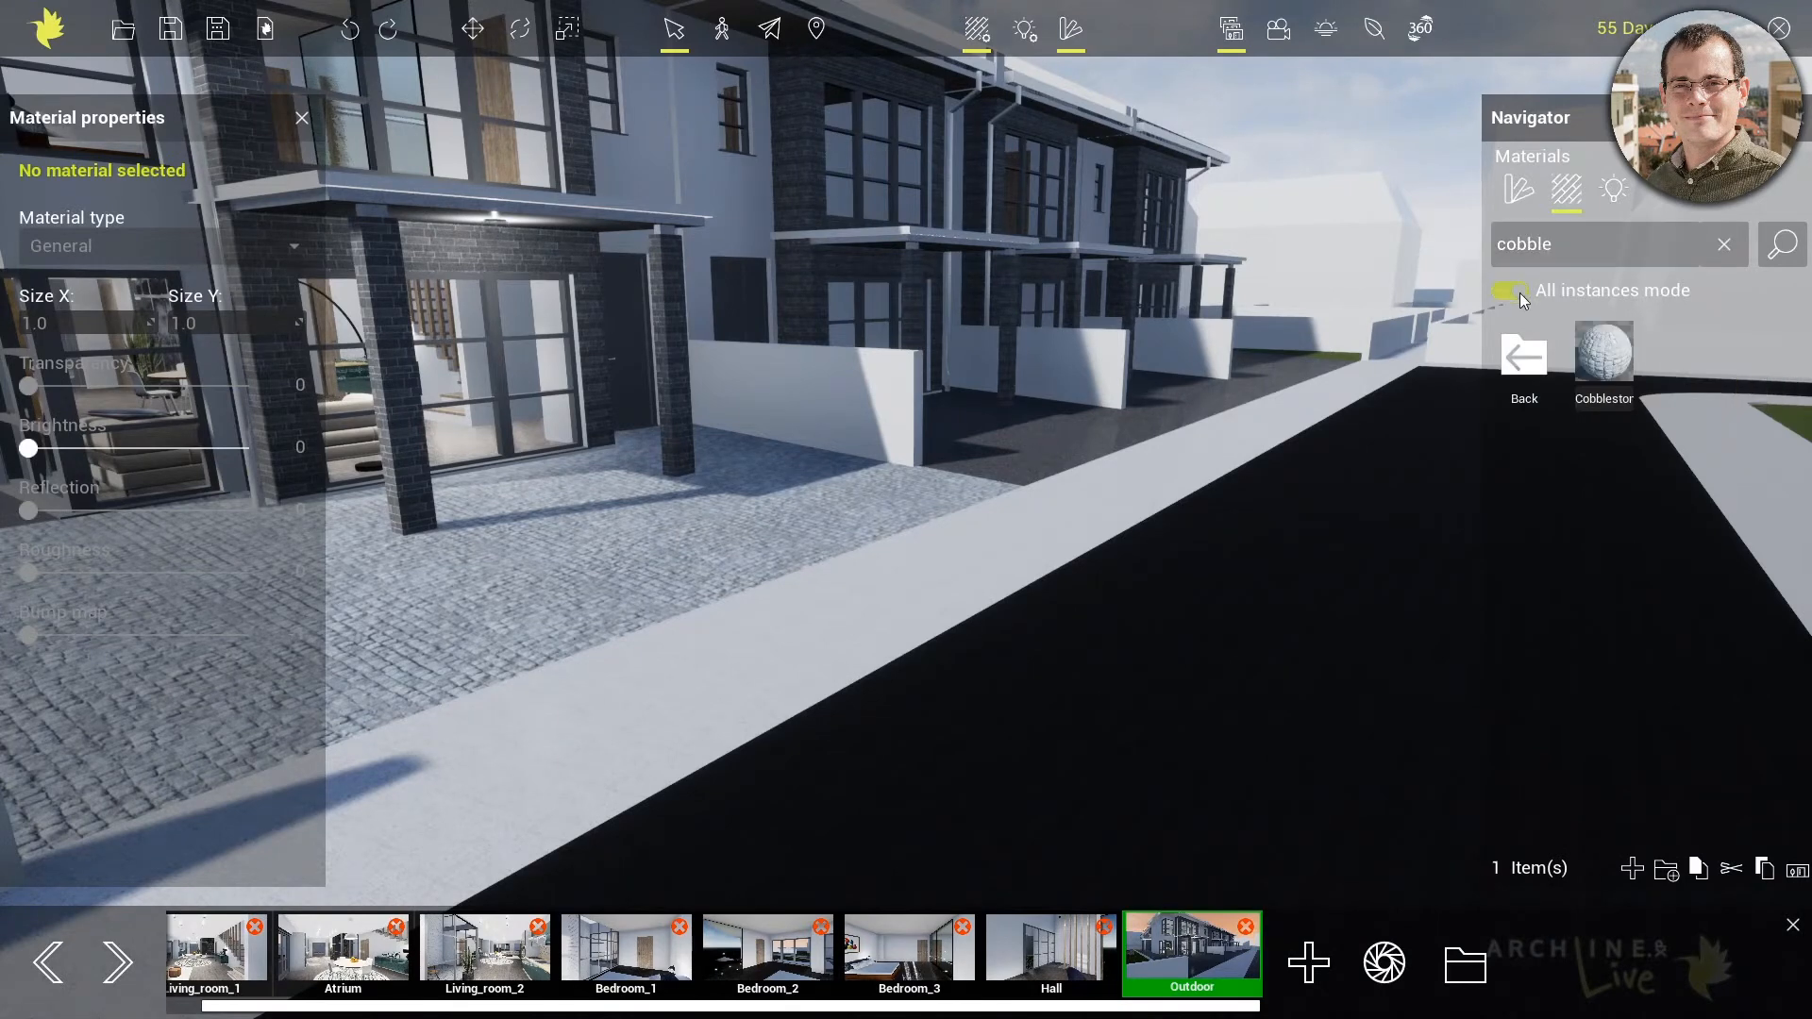
{"action": "left_click_drag", "start_coordinate": [1604, 357], "coordinate": [708, 586]}
{"action": "right_click_drag", "start_coordinate": [708, 586], "coordinate": [1723, 687]}
{"action": "right_click_drag", "start_coordinate": [377, 557], "coordinate": [621, 529]}
{"action": "scroll", "coordinate": [604, 525], "scroll_direction": "up", "scroll_amount": 4}
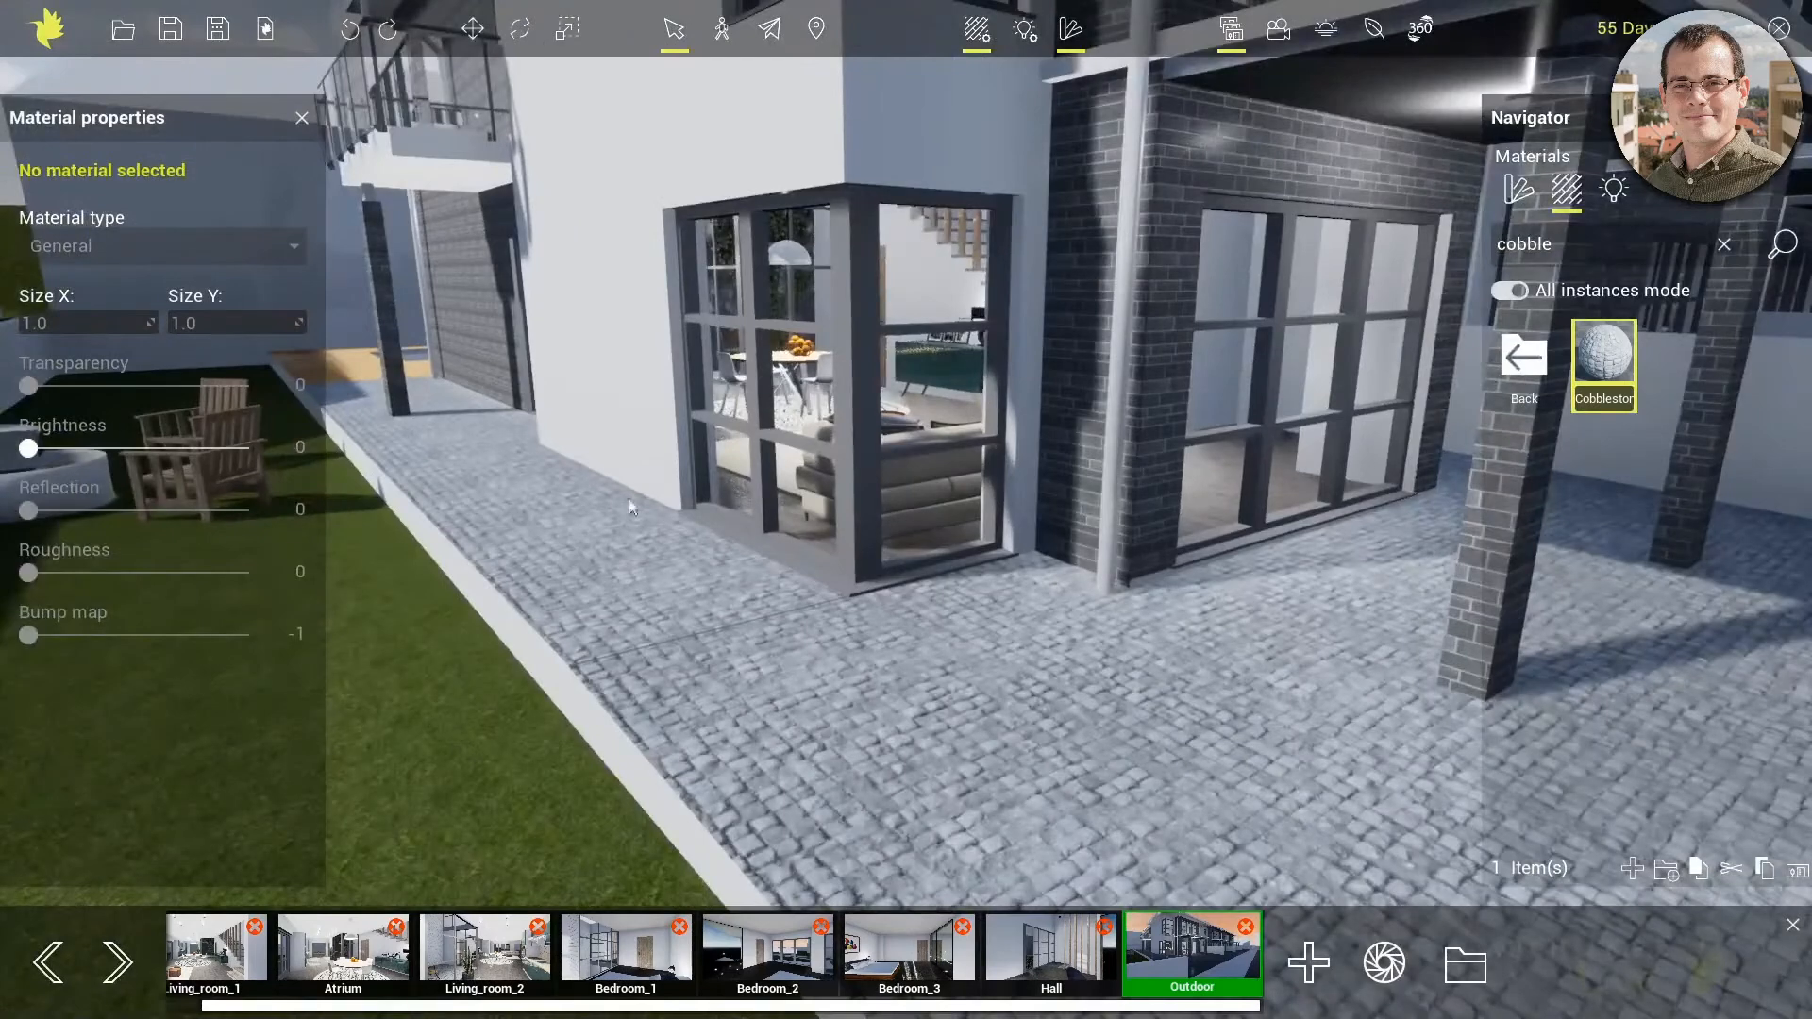
Turn off All instances mode and apply the concrete tile material from the Stone floor category to the walkway along the house's side wall
{"action": "left_click", "coordinate": [1544, 359]}
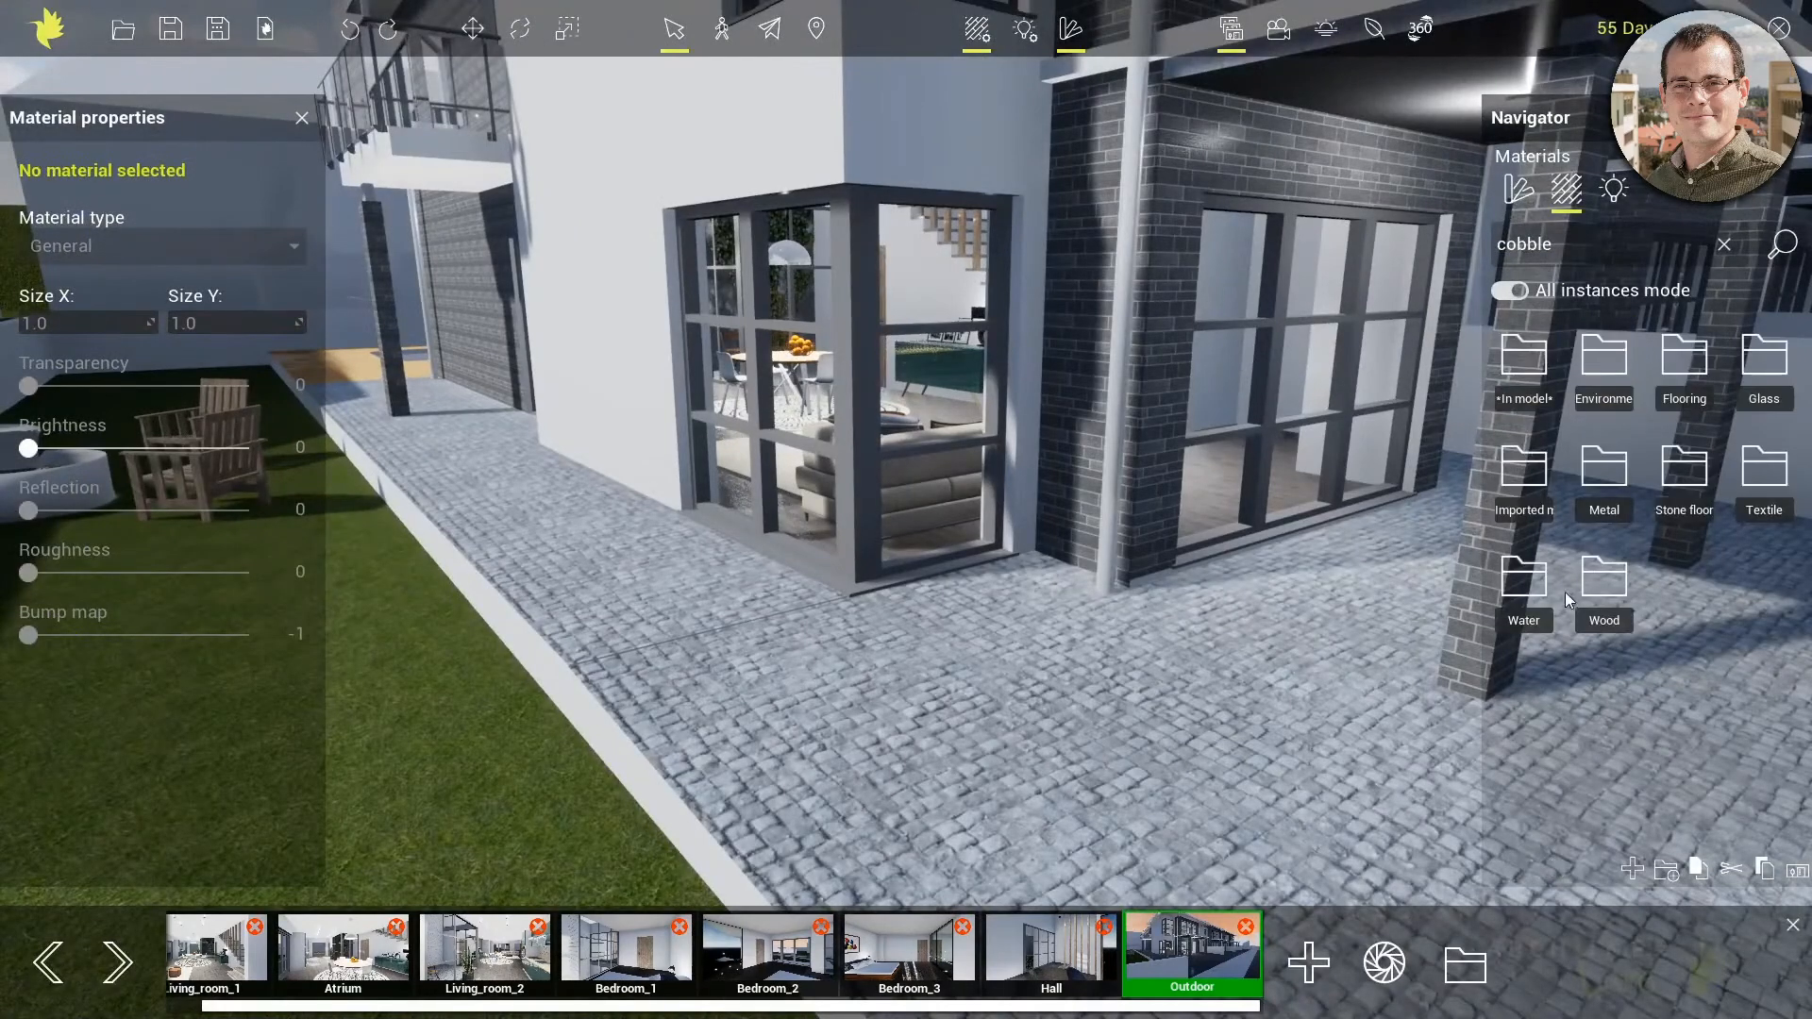
{"action": "left_click", "coordinate": [1682, 478]}
{"action": "left_click", "coordinate": [1510, 289]}
{"action": "left_click_drag", "start_coordinate": [1618, 457], "coordinate": [638, 581]}
{"action": "middle_click_drag", "start_coordinate": [649, 569], "coordinate": [721, 552]}
{"action": "scroll", "coordinate": [687, 625], "scroll_direction": "up", "scroll_amount": 4}
{"action": "right_click_drag", "start_coordinate": [687, 624], "coordinate": [591, 581]}
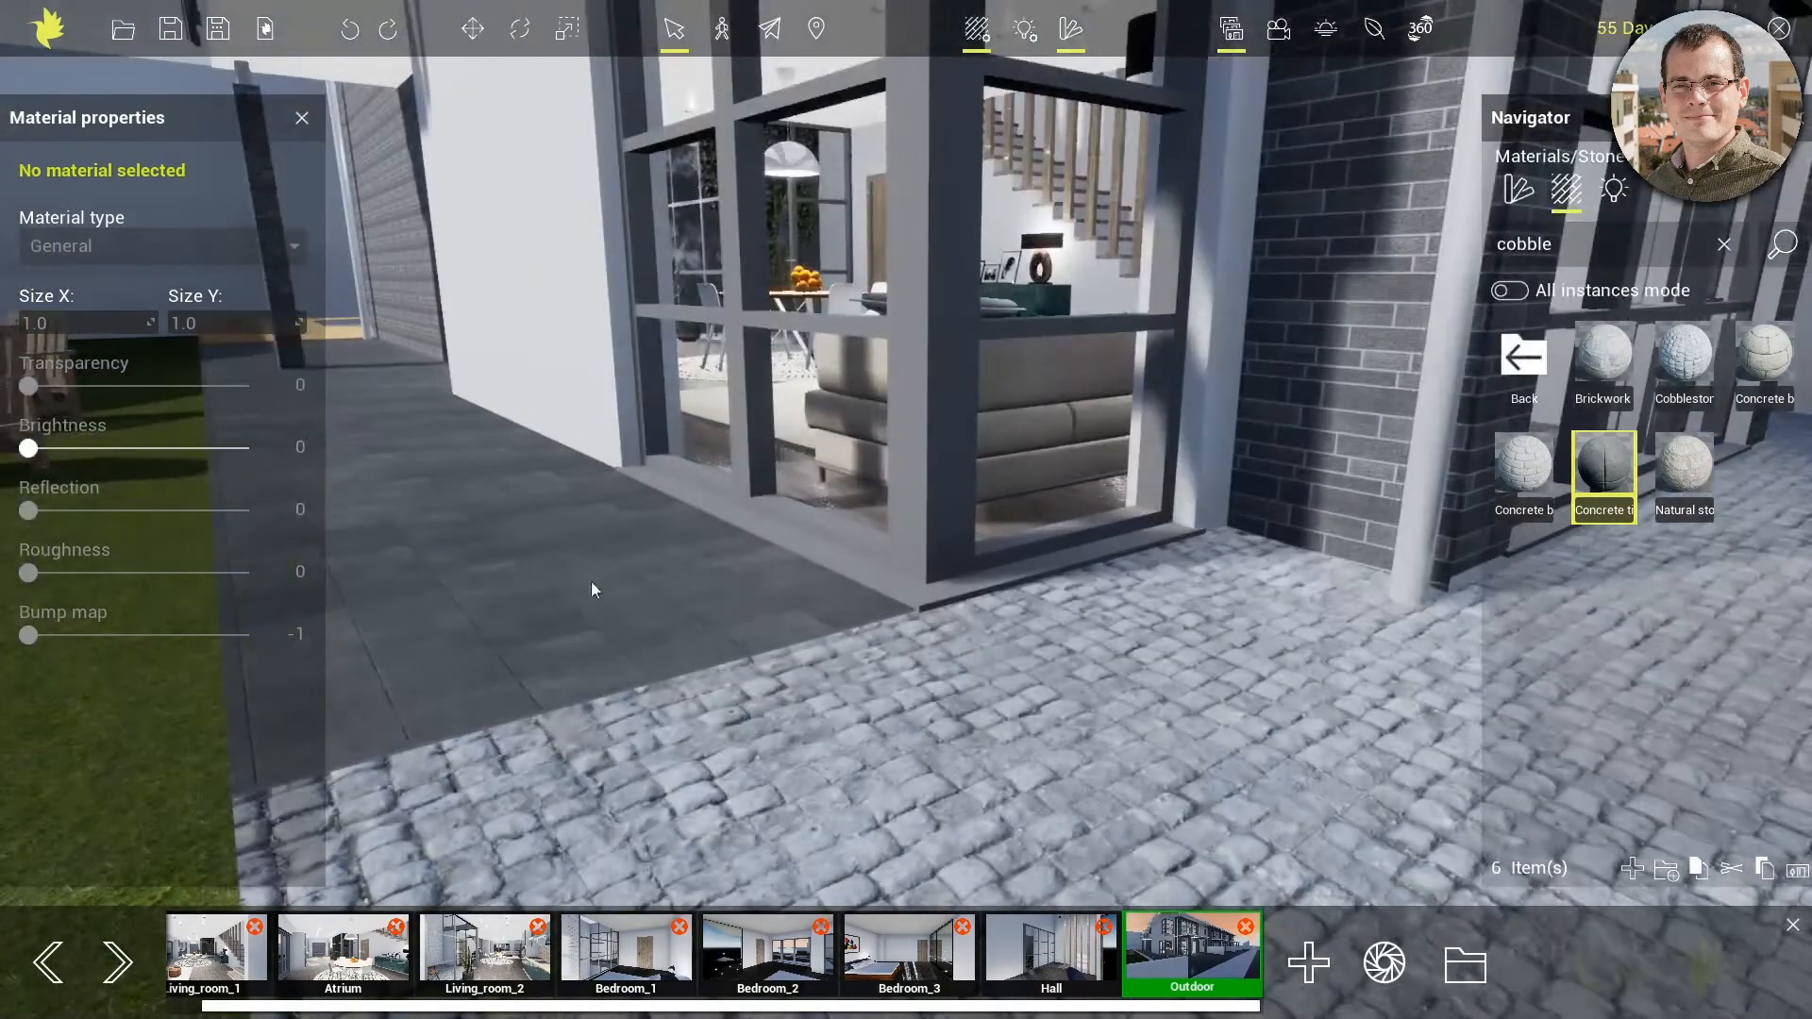
{"action": "scroll", "coordinate": [814, 627], "scroll_direction": "down", "scroll_amount": 4}
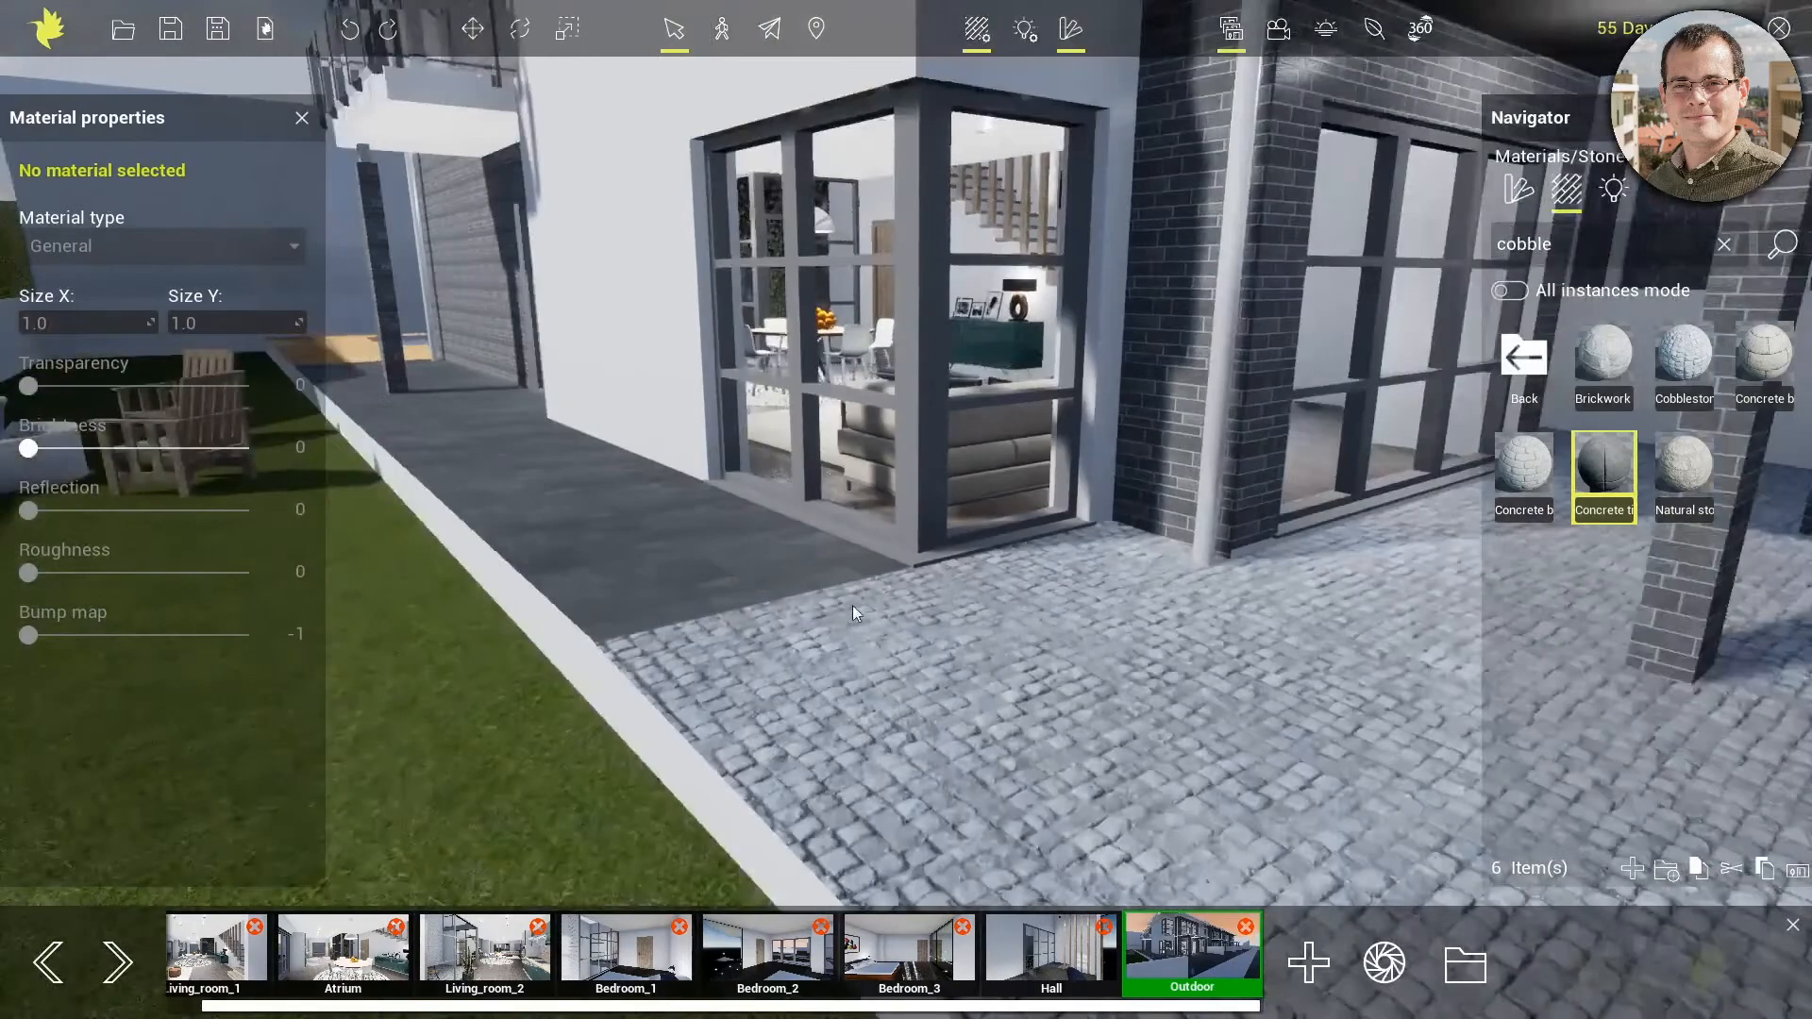
{"action": "right_click_drag", "start_coordinate": [1170, 489], "coordinate": [1118, 612]}
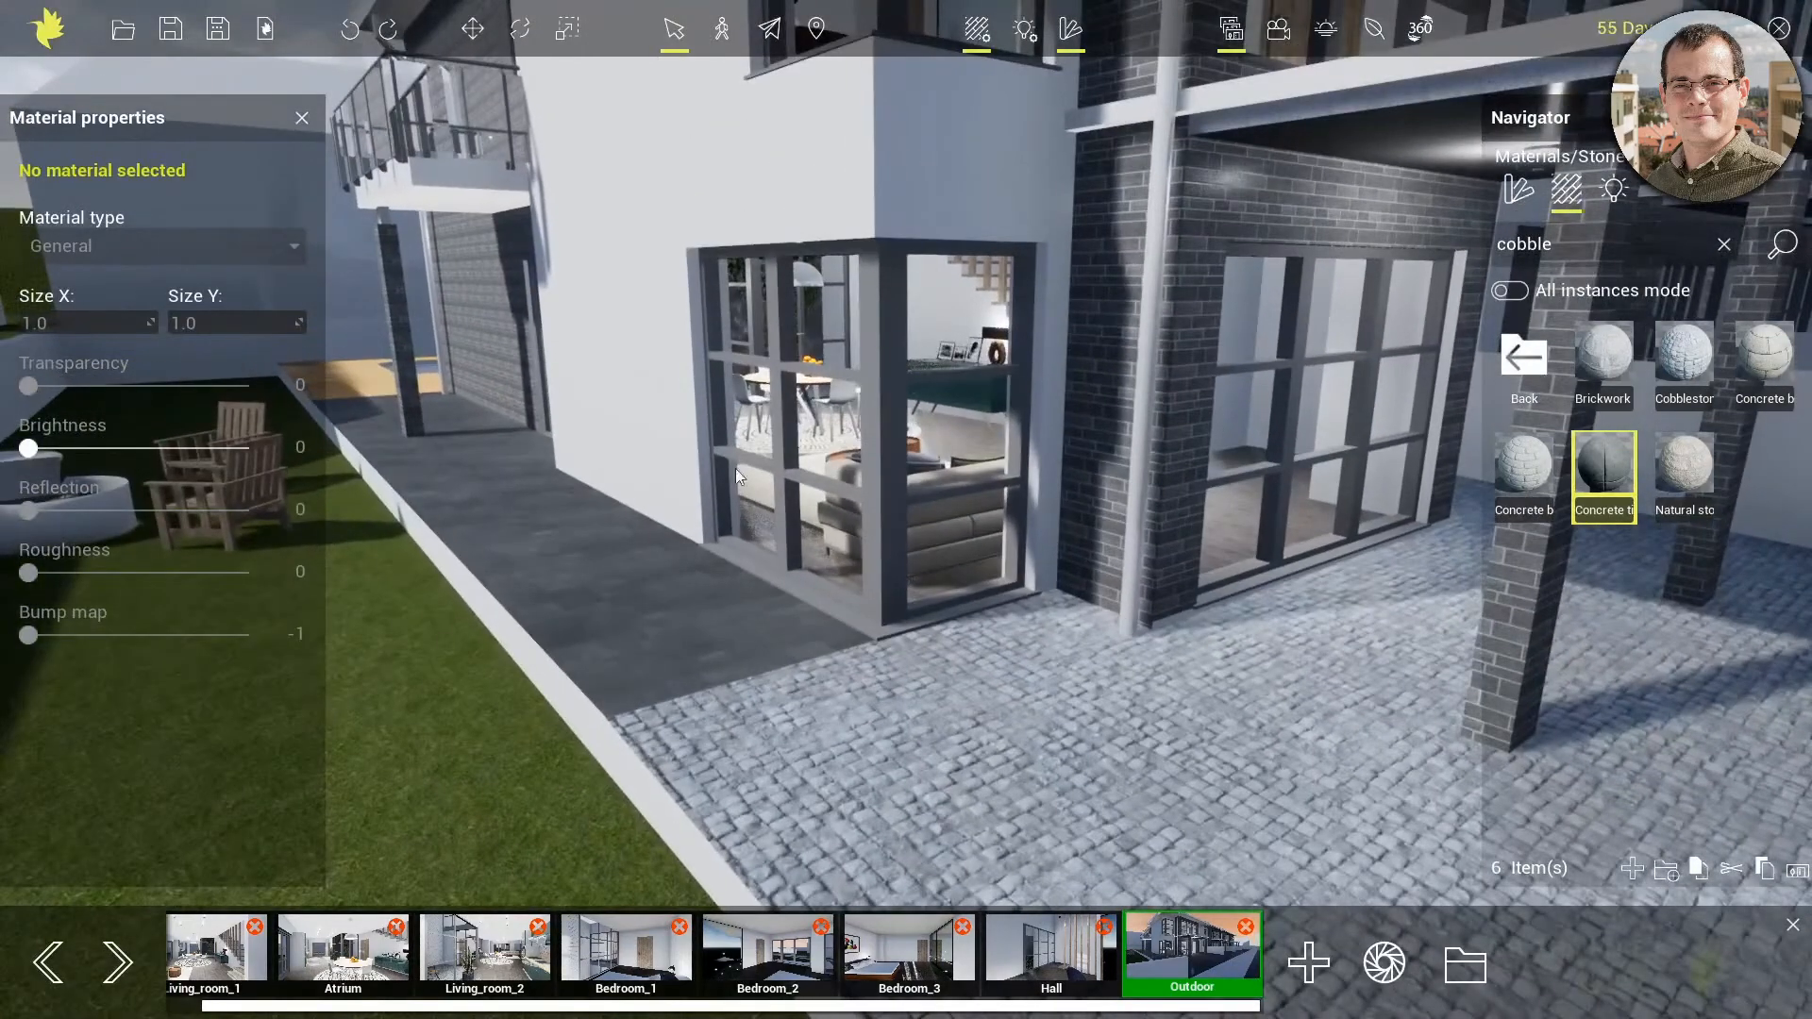
Fly over the rear of the terraced houses and examine the swimming pool and wooden deck up close
{"action": "middle_click_drag", "start_coordinate": [736, 472], "coordinate": [1508, 756]}
{"action": "right_click_drag", "start_coordinate": [521, 303], "coordinate": [683, 277]}
{"action": "scroll", "coordinate": [739, 248], "scroll_direction": "up", "scroll_amount": 3}
{"action": "middle_click_drag", "start_coordinate": [738, 244], "coordinate": [1373, 863]}
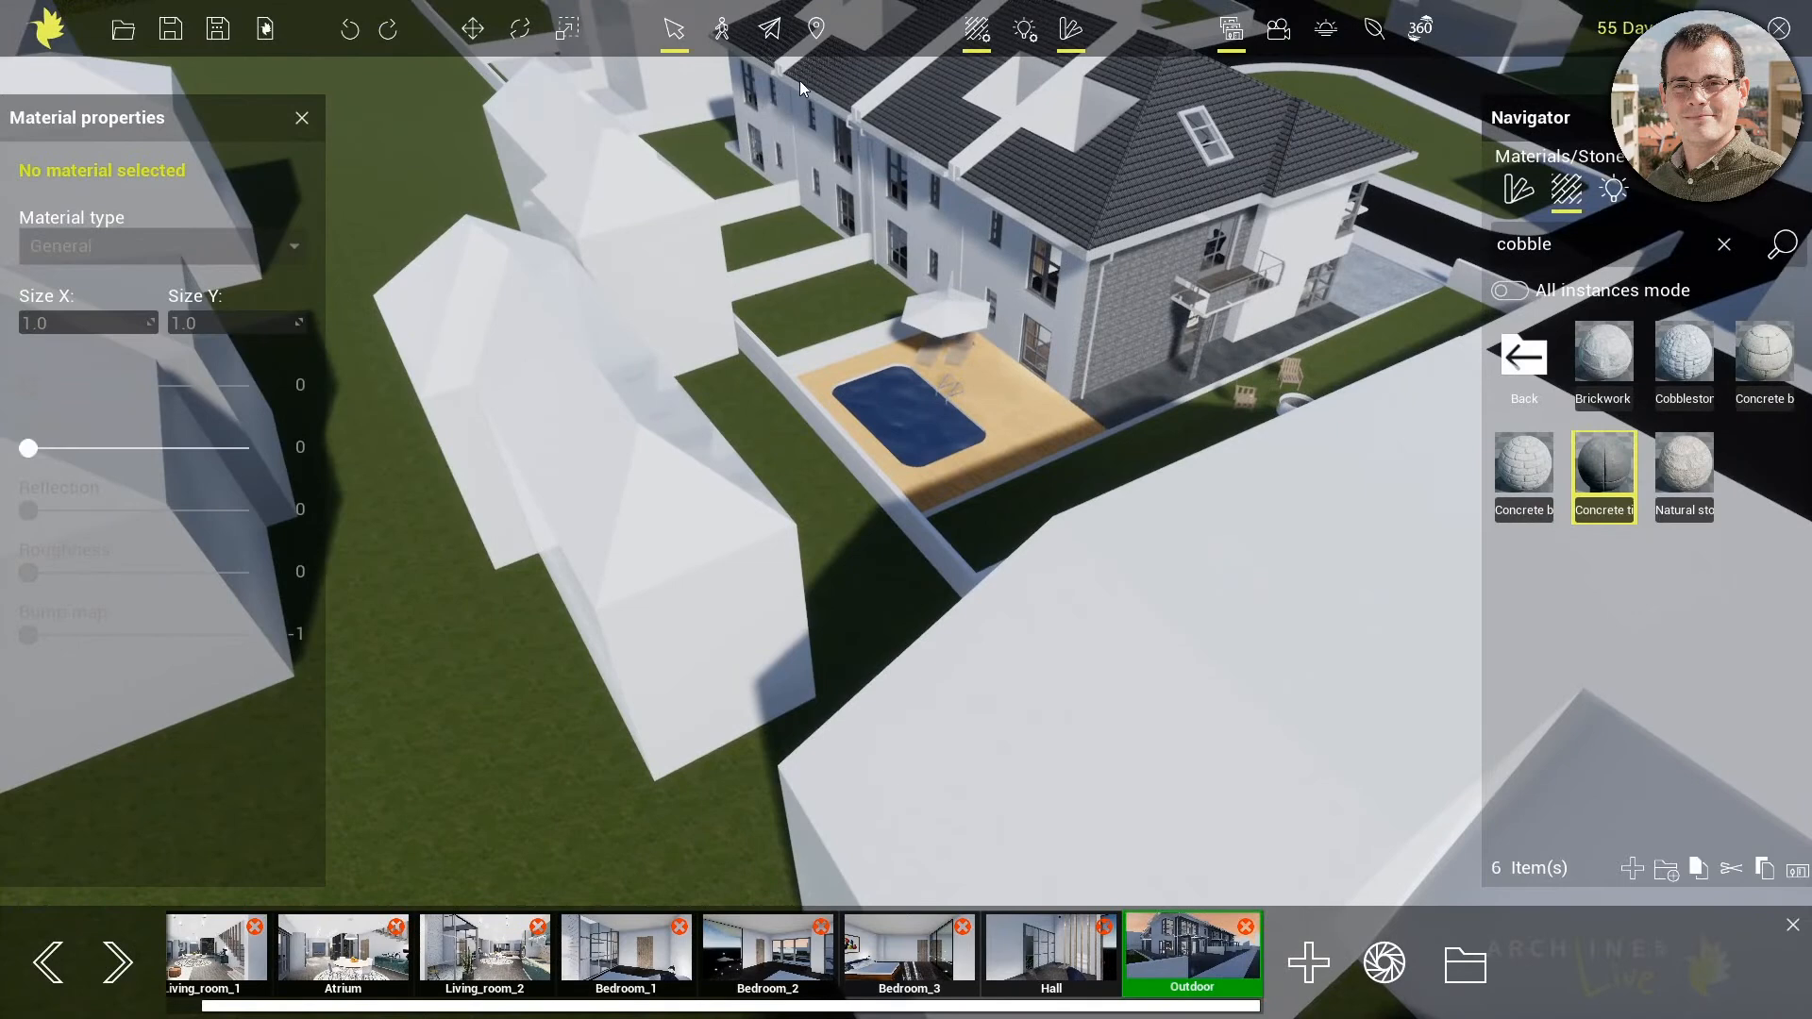
{"action": "key", "text": "Tab"}
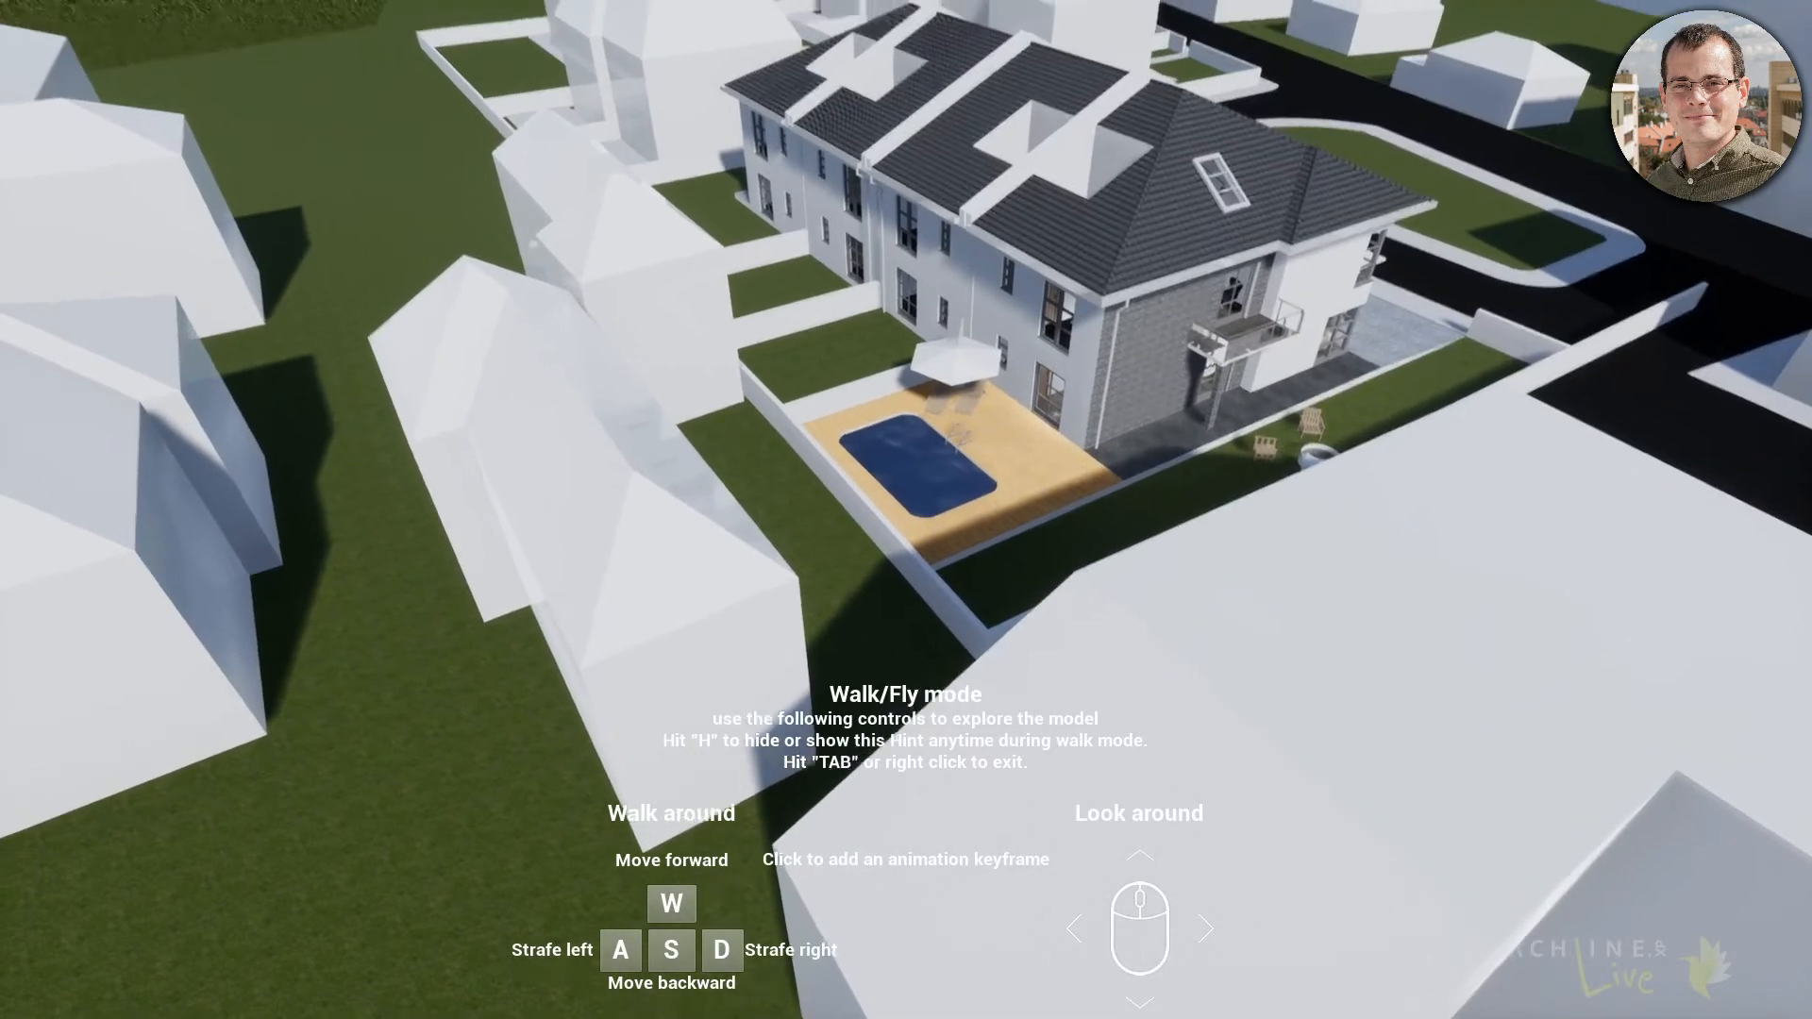
{"action": "key", "text": "w"}
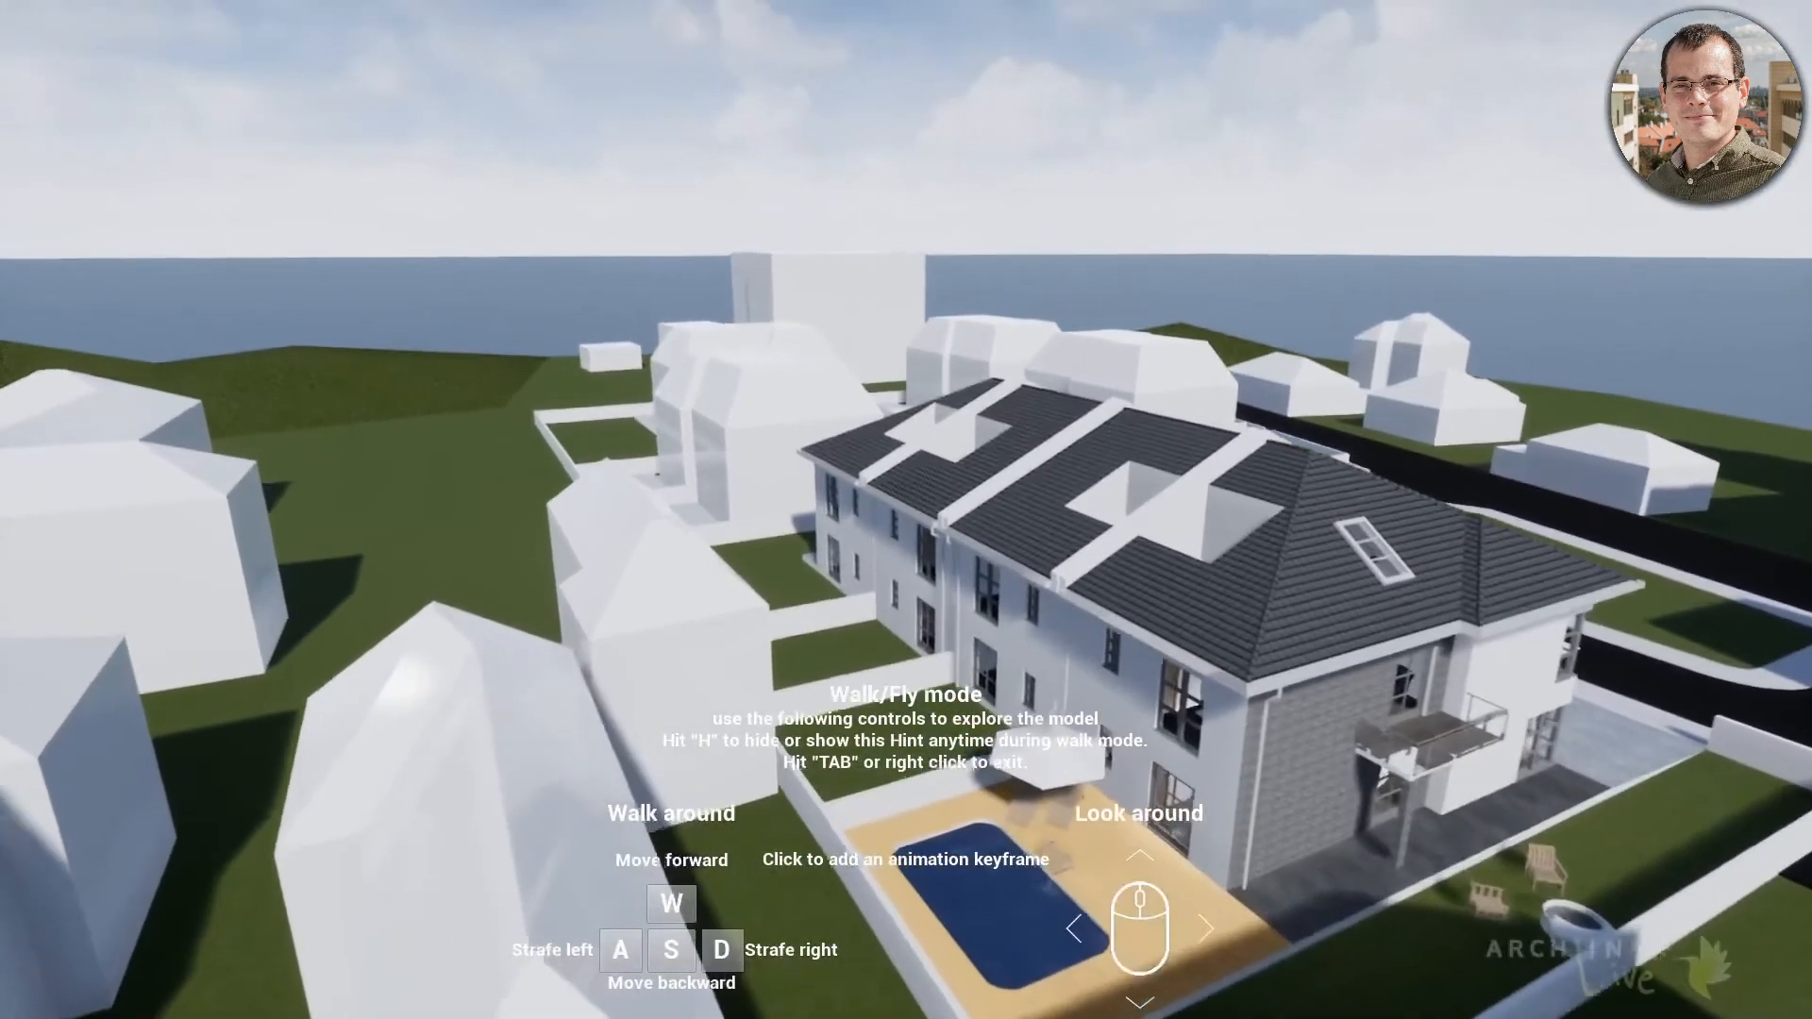
{"action": "key", "text": "w"}
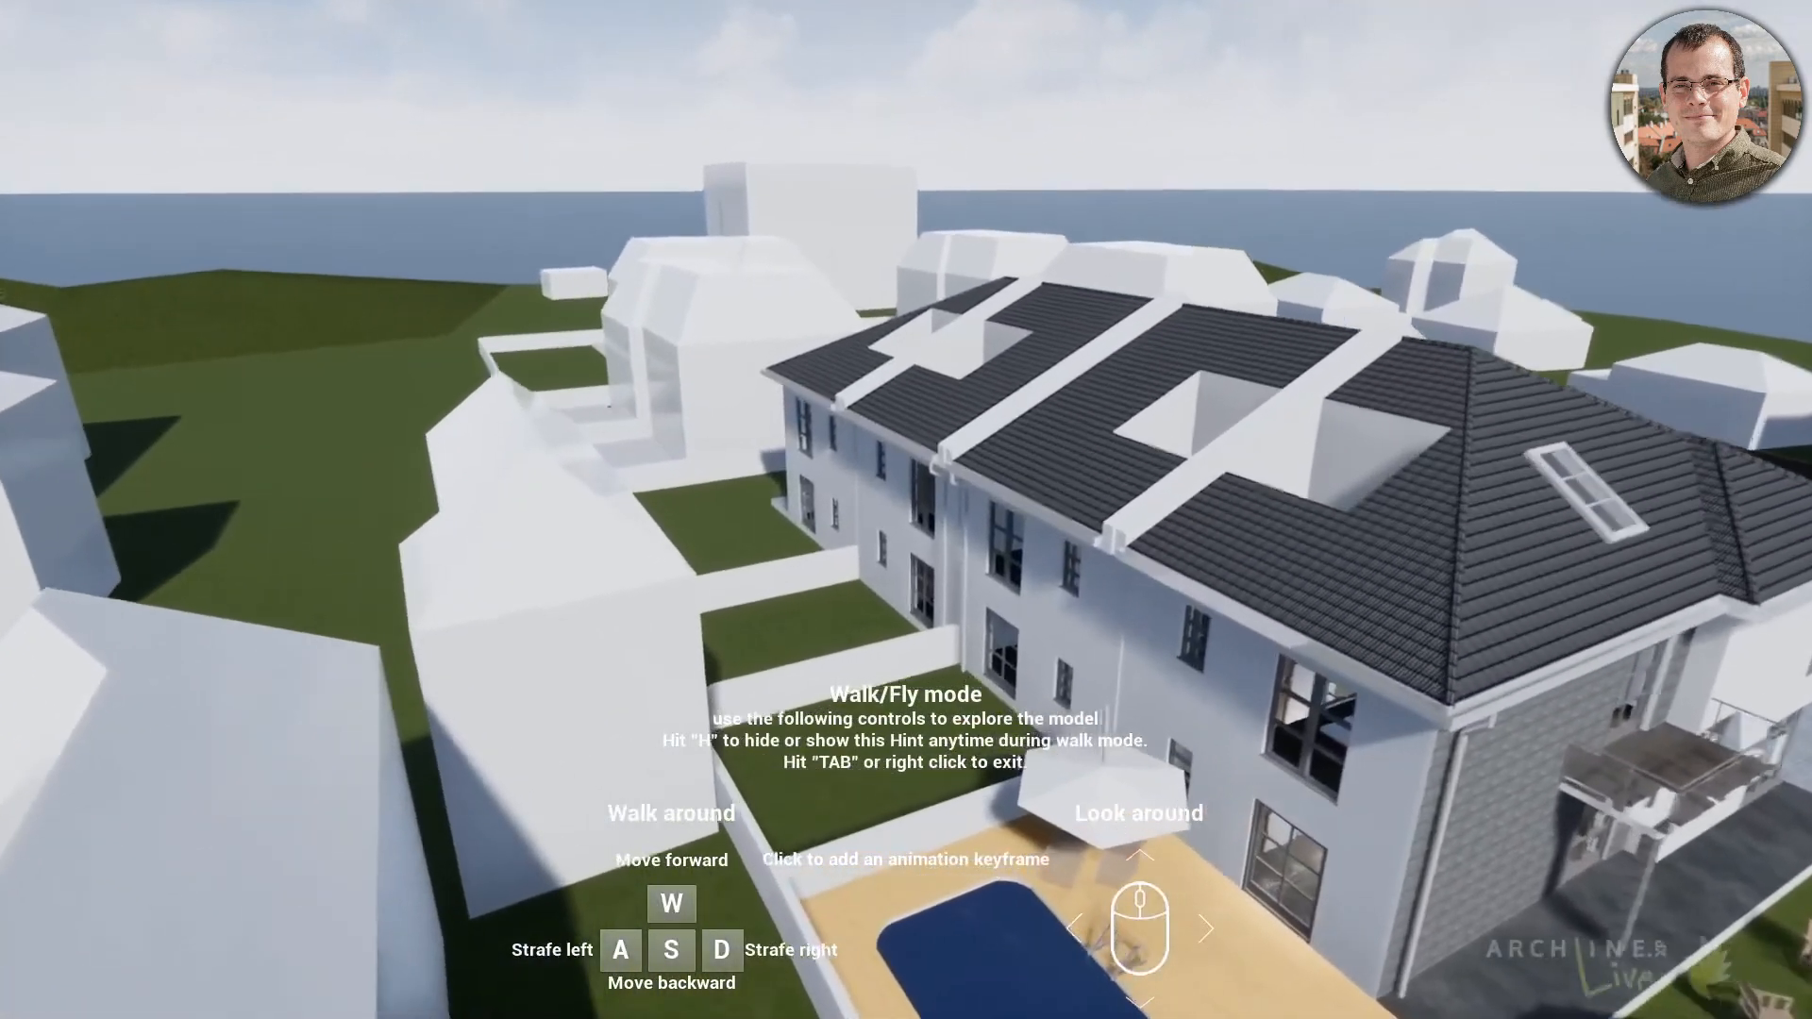
{"action": "key", "text": "w"}
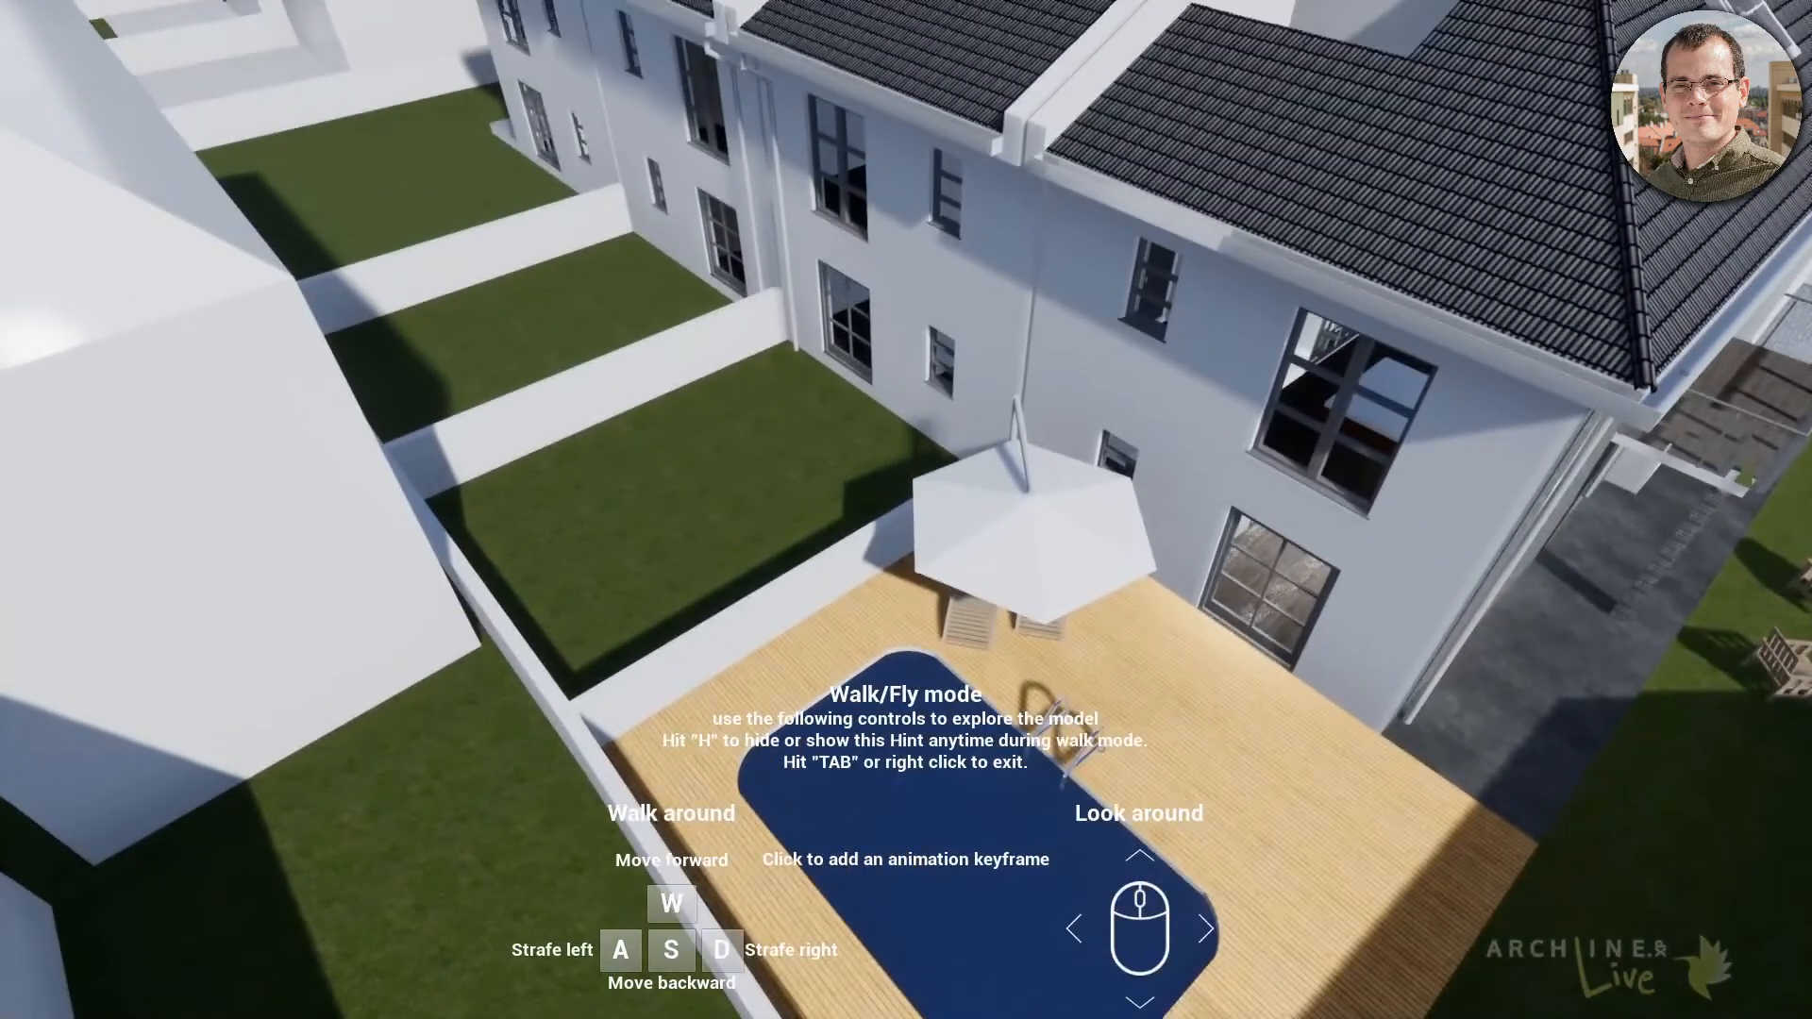
{"action": "key", "text": "Tab"}
{"action": "key", "text": "q"}
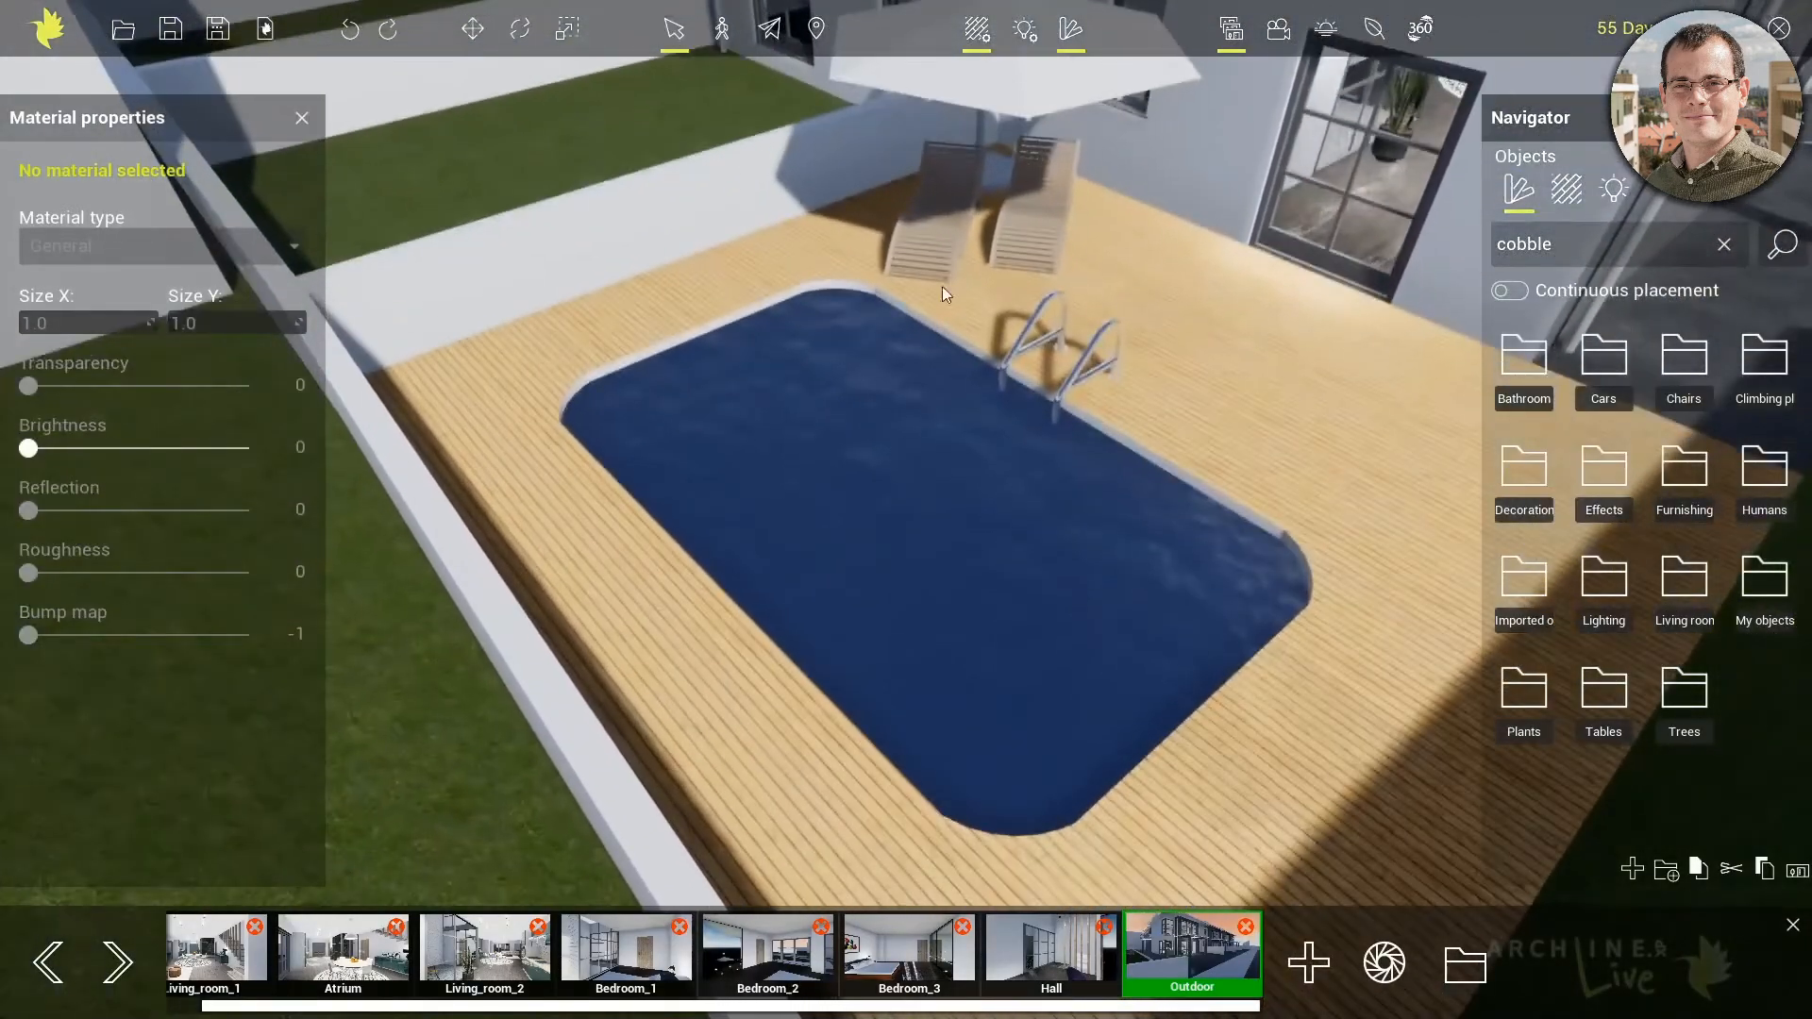
{"action": "key", "text": "q"}
{"action": "right_click_drag", "start_coordinate": [932, 198], "coordinate": [966, 289]}
{"action": "key", "text": "q"}
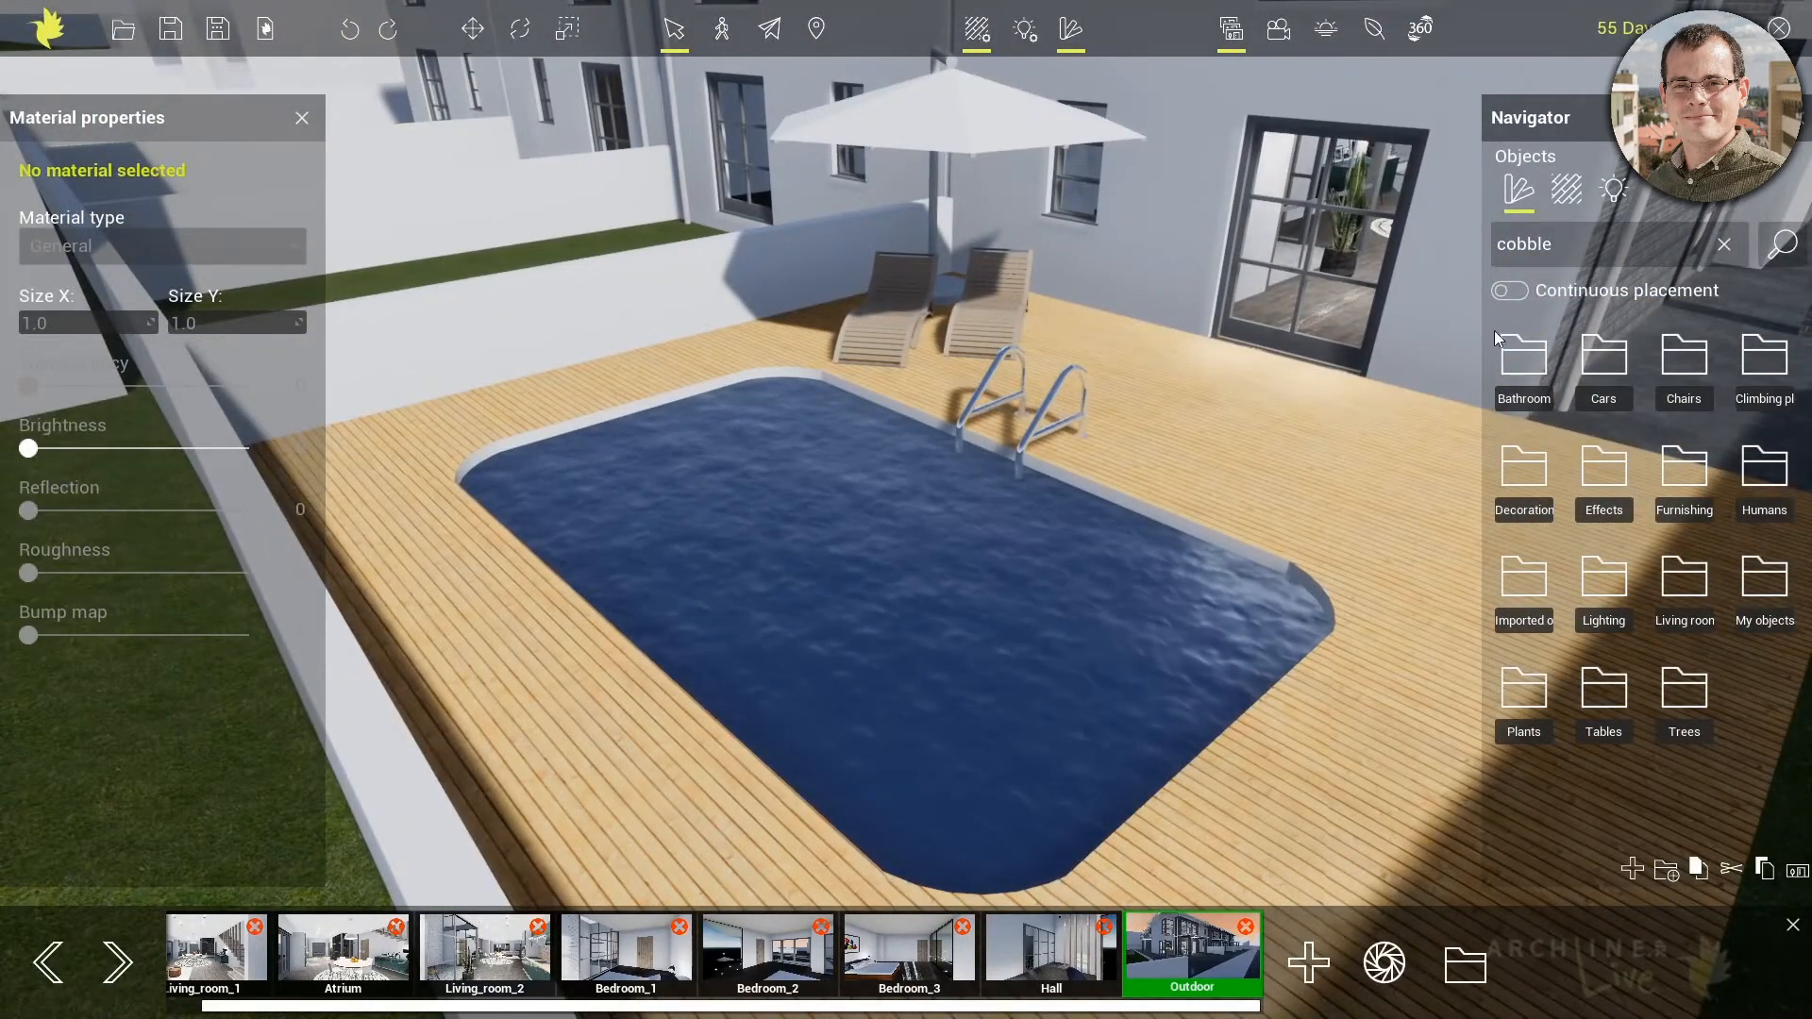
Apply Water ocean from the Water category to the pool's surface, and replace it with Water pool
{"action": "left_click", "coordinate": [1567, 189]}
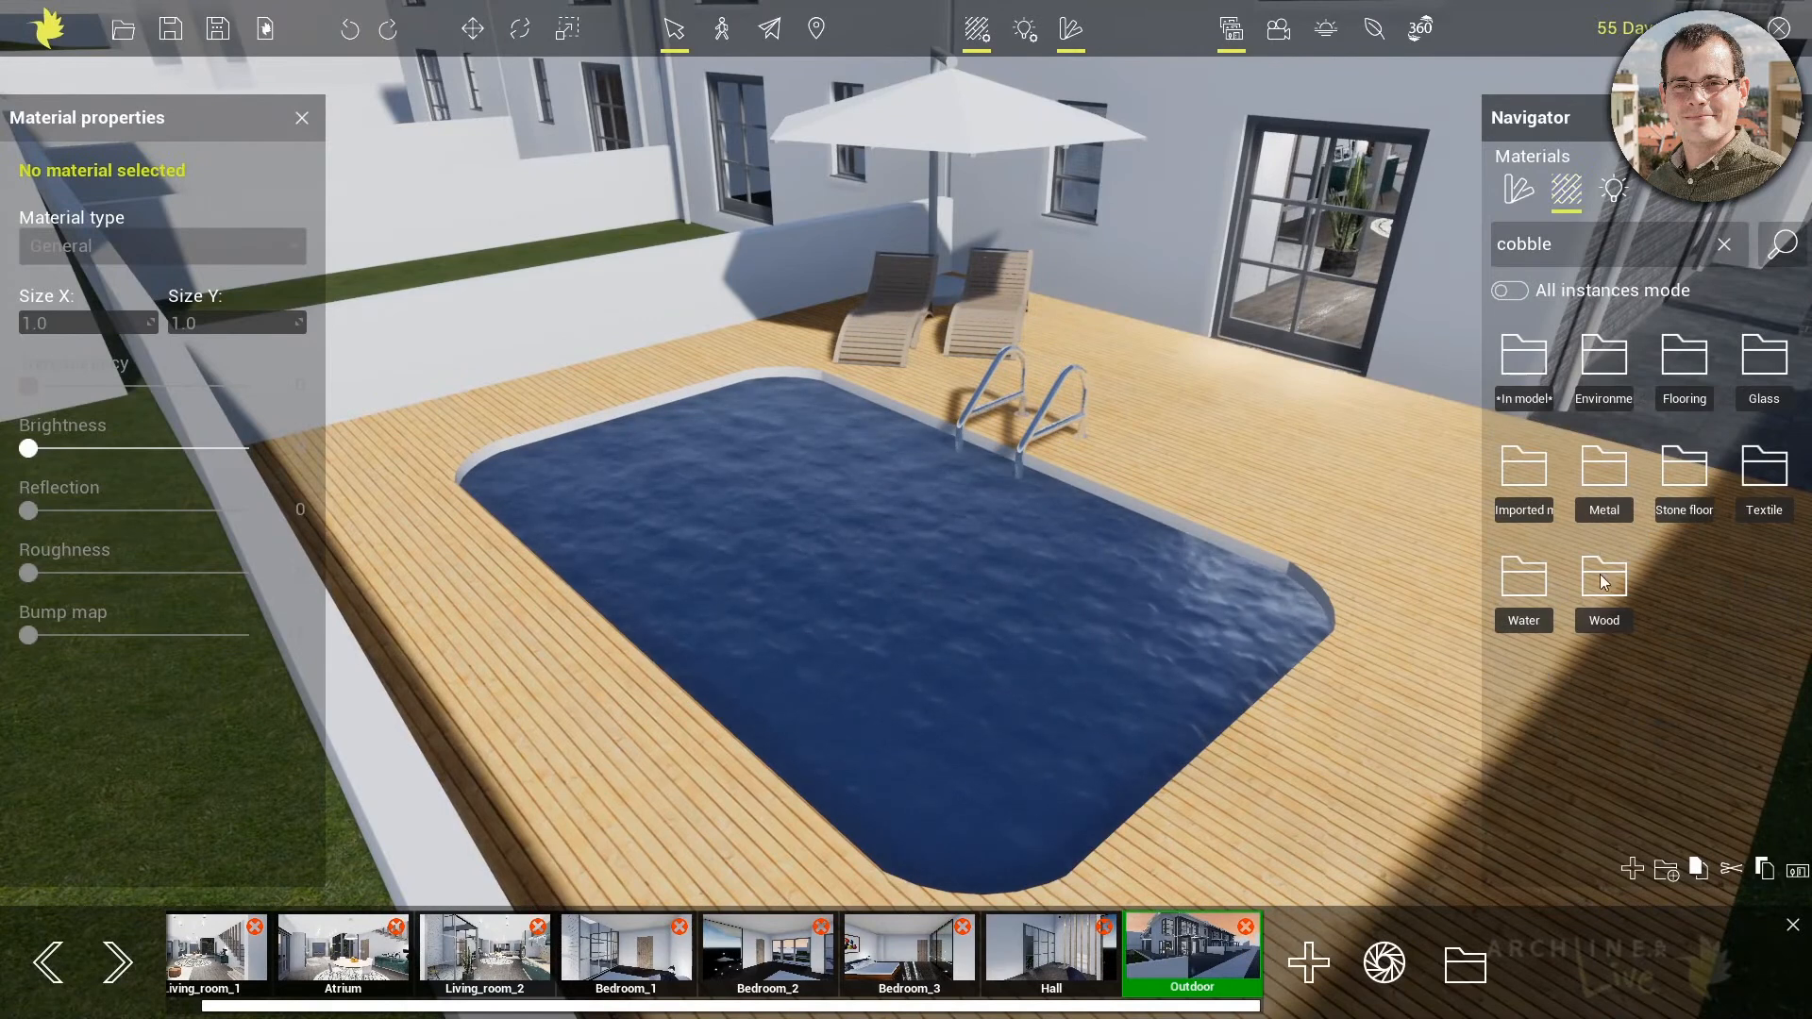
{"action": "double_click", "coordinate": [1524, 581]}
{"action": "mouse_move", "coordinate": [1596, 474]}
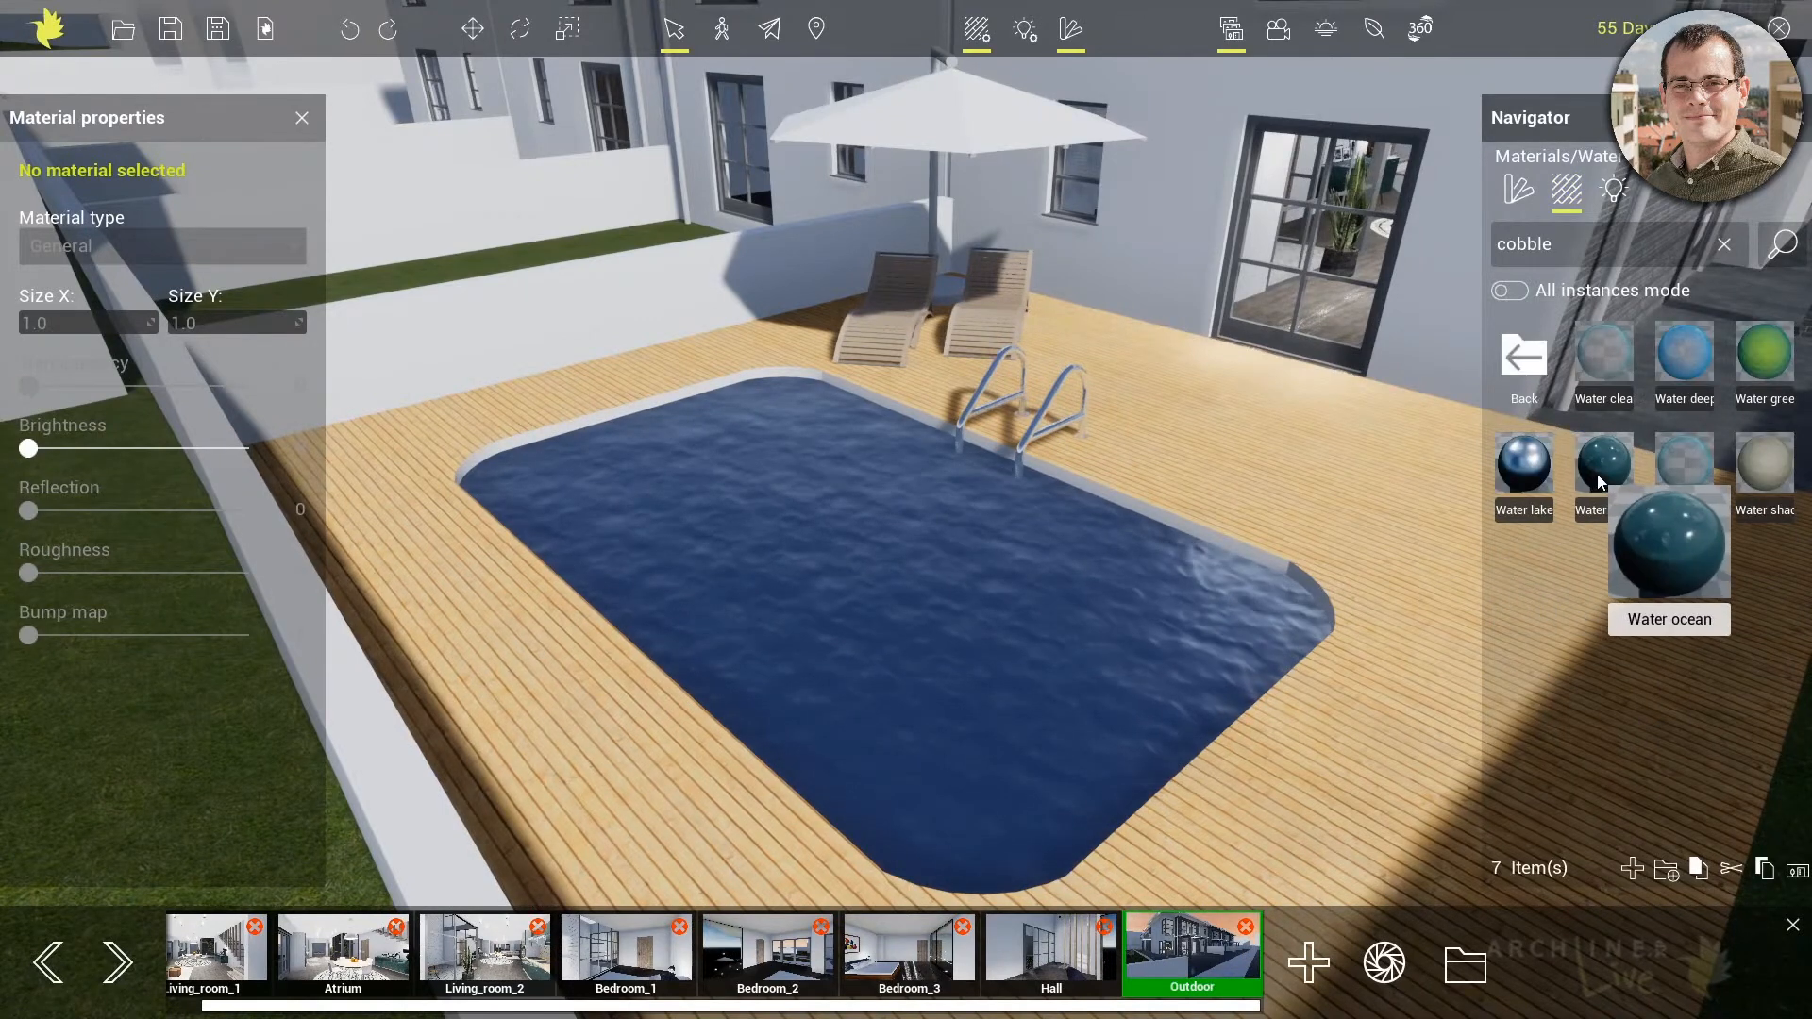
{"action": "left_click_drag", "start_coordinate": [1597, 473], "coordinate": [1113, 595]}
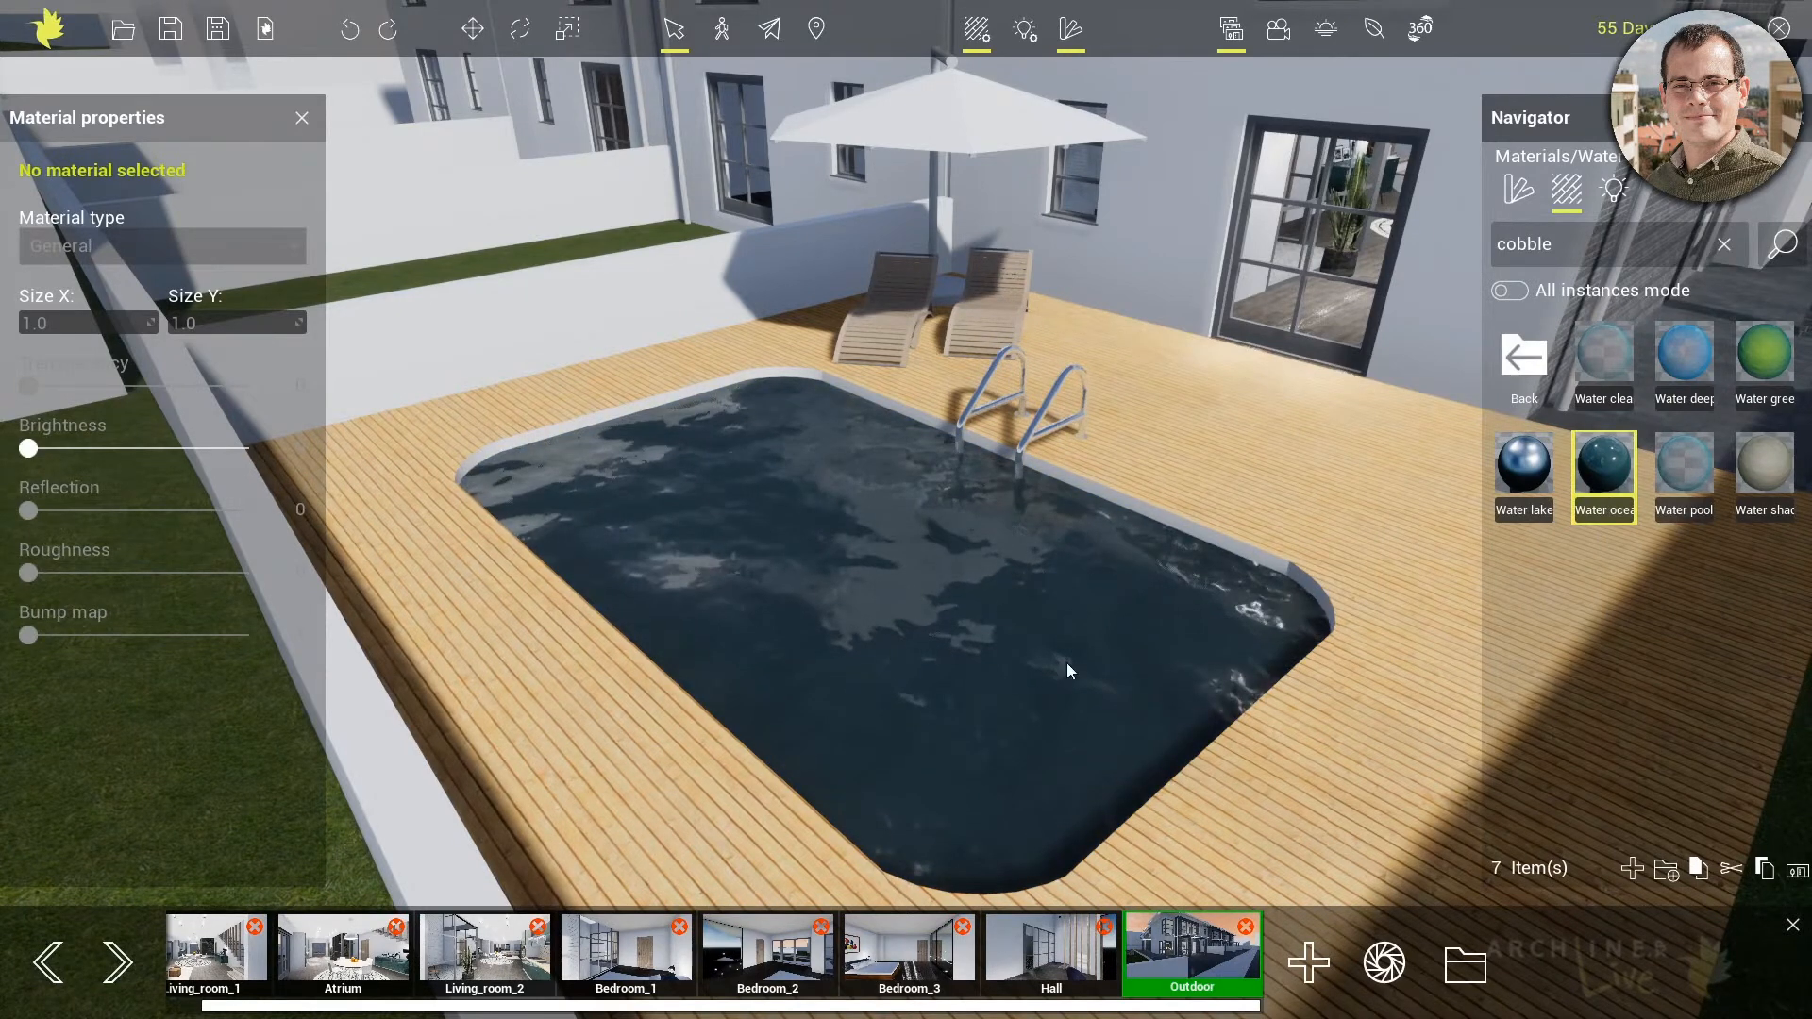
{"action": "scroll", "coordinate": [1068, 664], "scroll_direction": "up", "scroll_amount": 5}
{"action": "left_click_drag", "start_coordinate": [1706, 474], "coordinate": [1165, 594]}
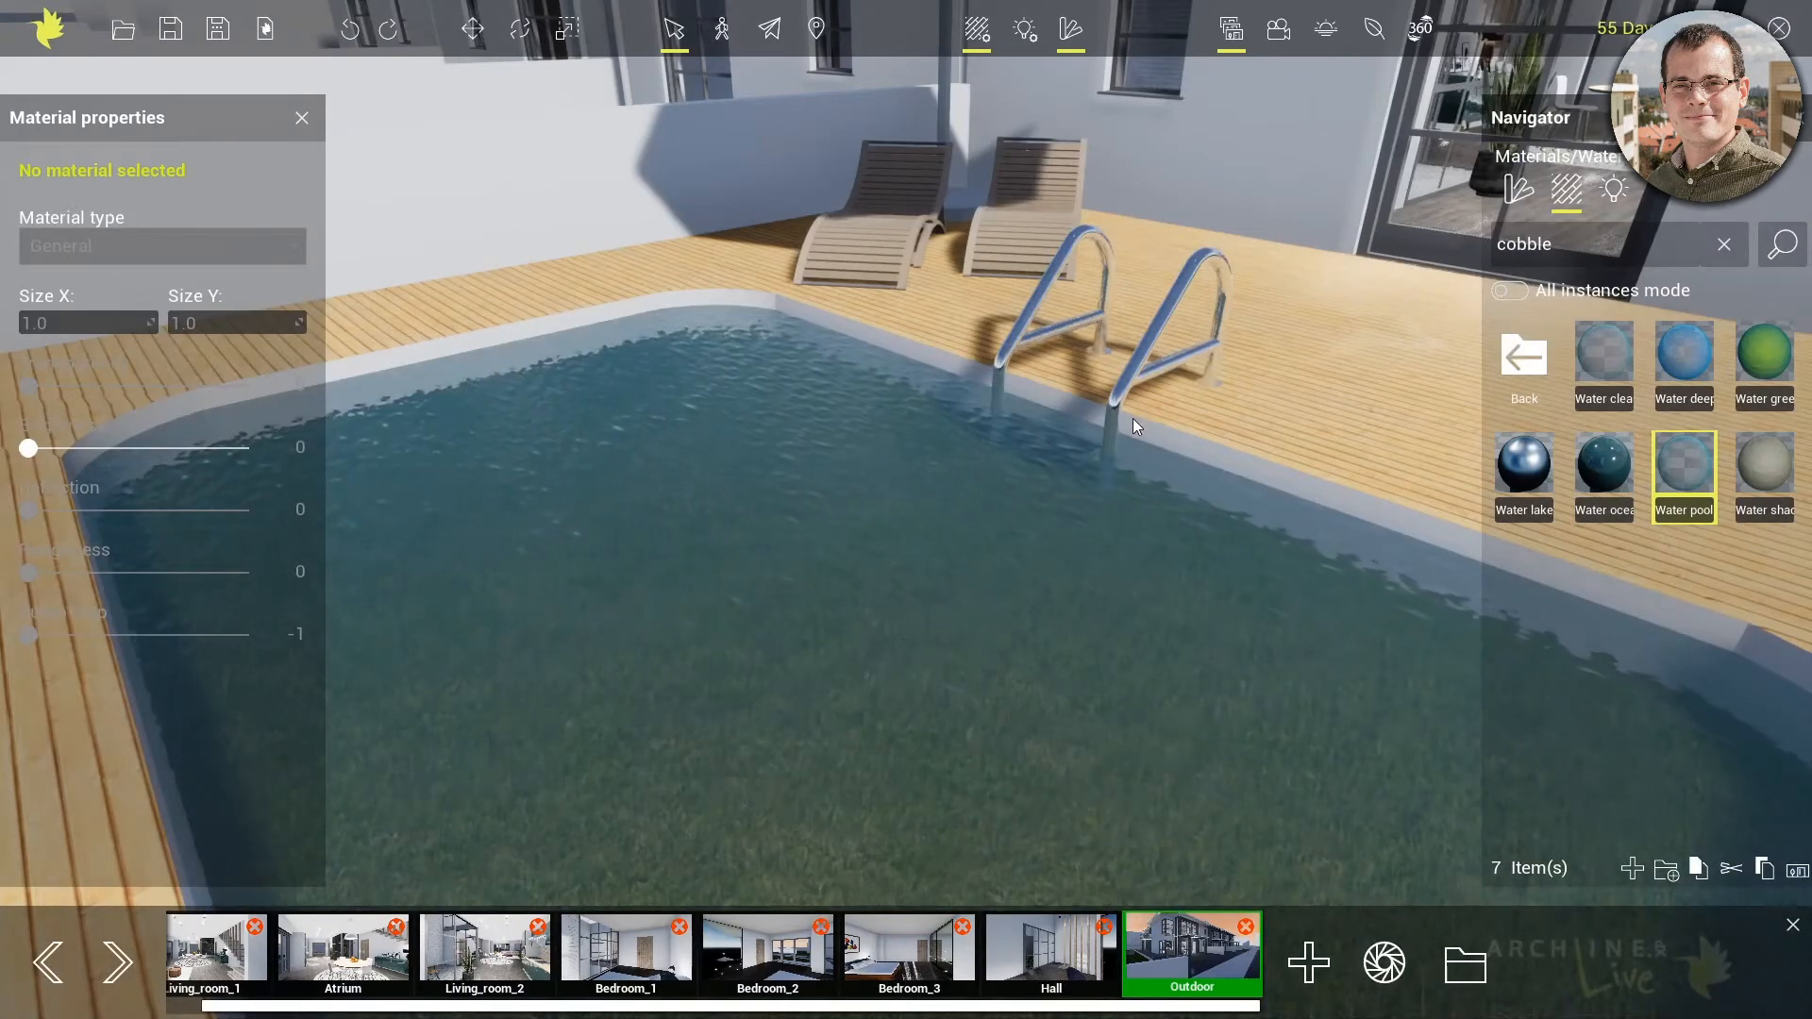
Apply the dark anodised metal from the Metal category to both pool ladder handrails, turning on All instances mode
{"action": "left_click", "coordinate": [1522, 362]}
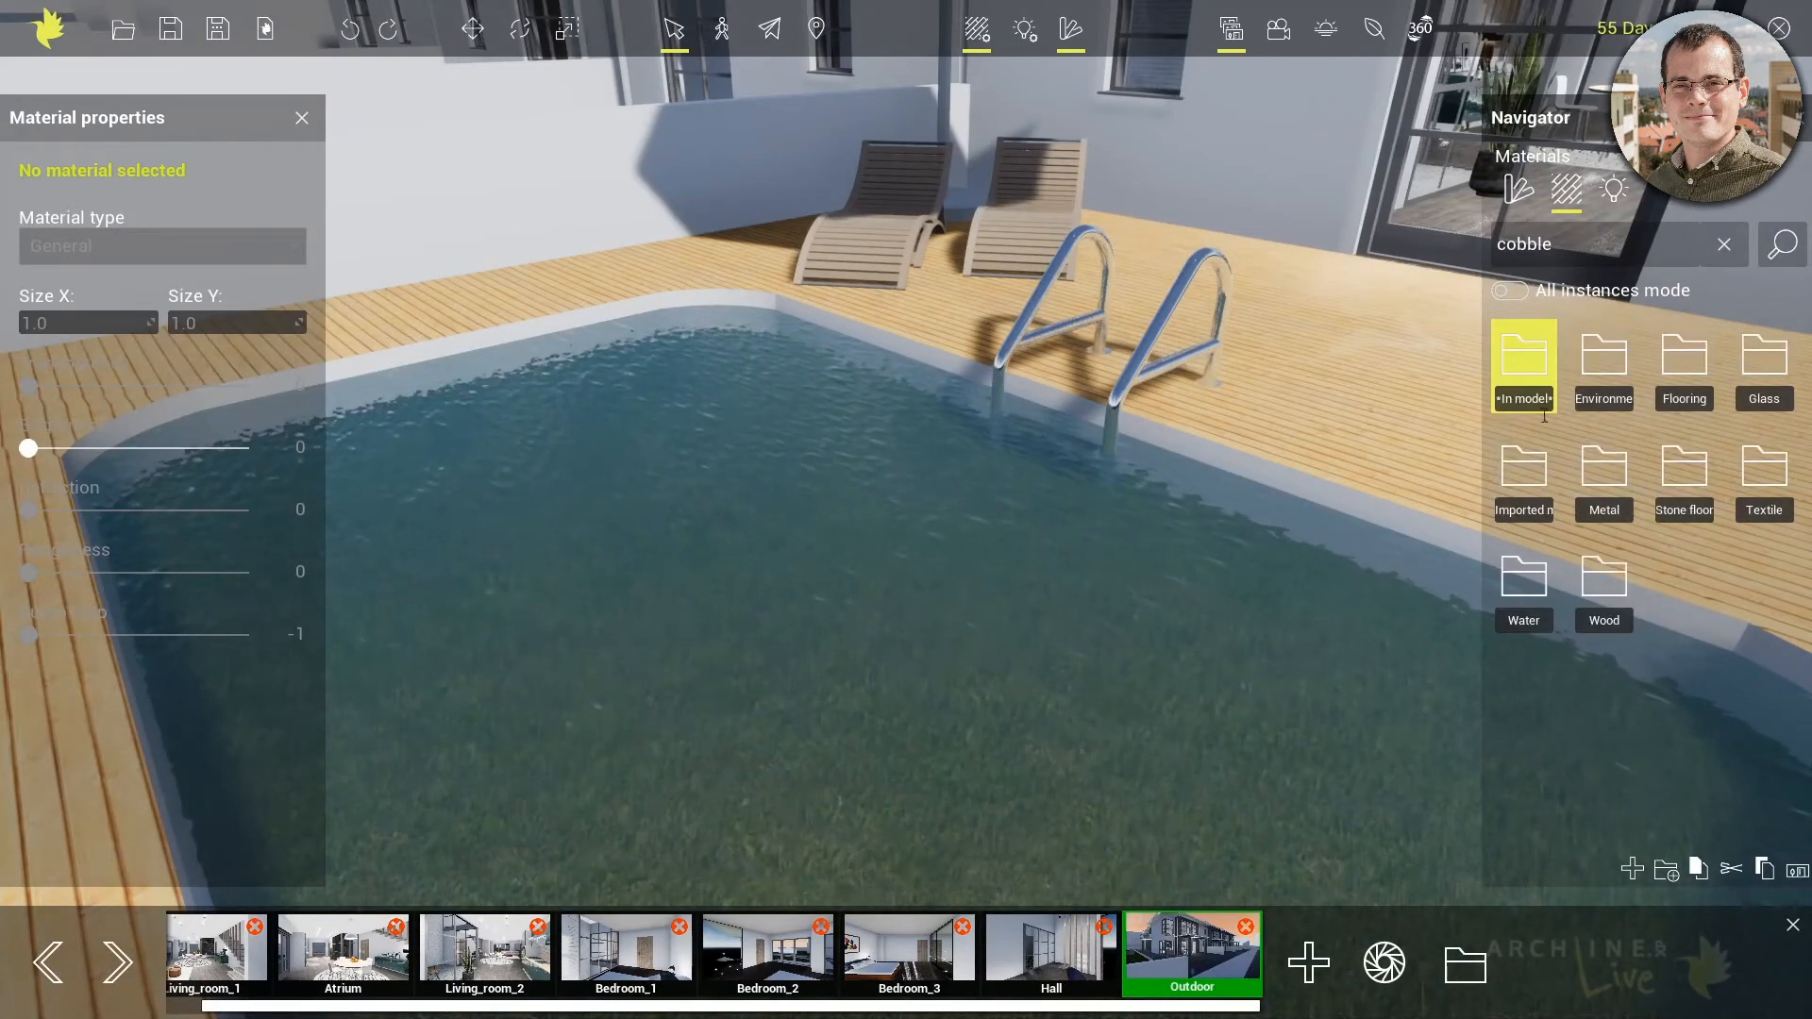
{"action": "left_click", "coordinate": [1602, 470]}
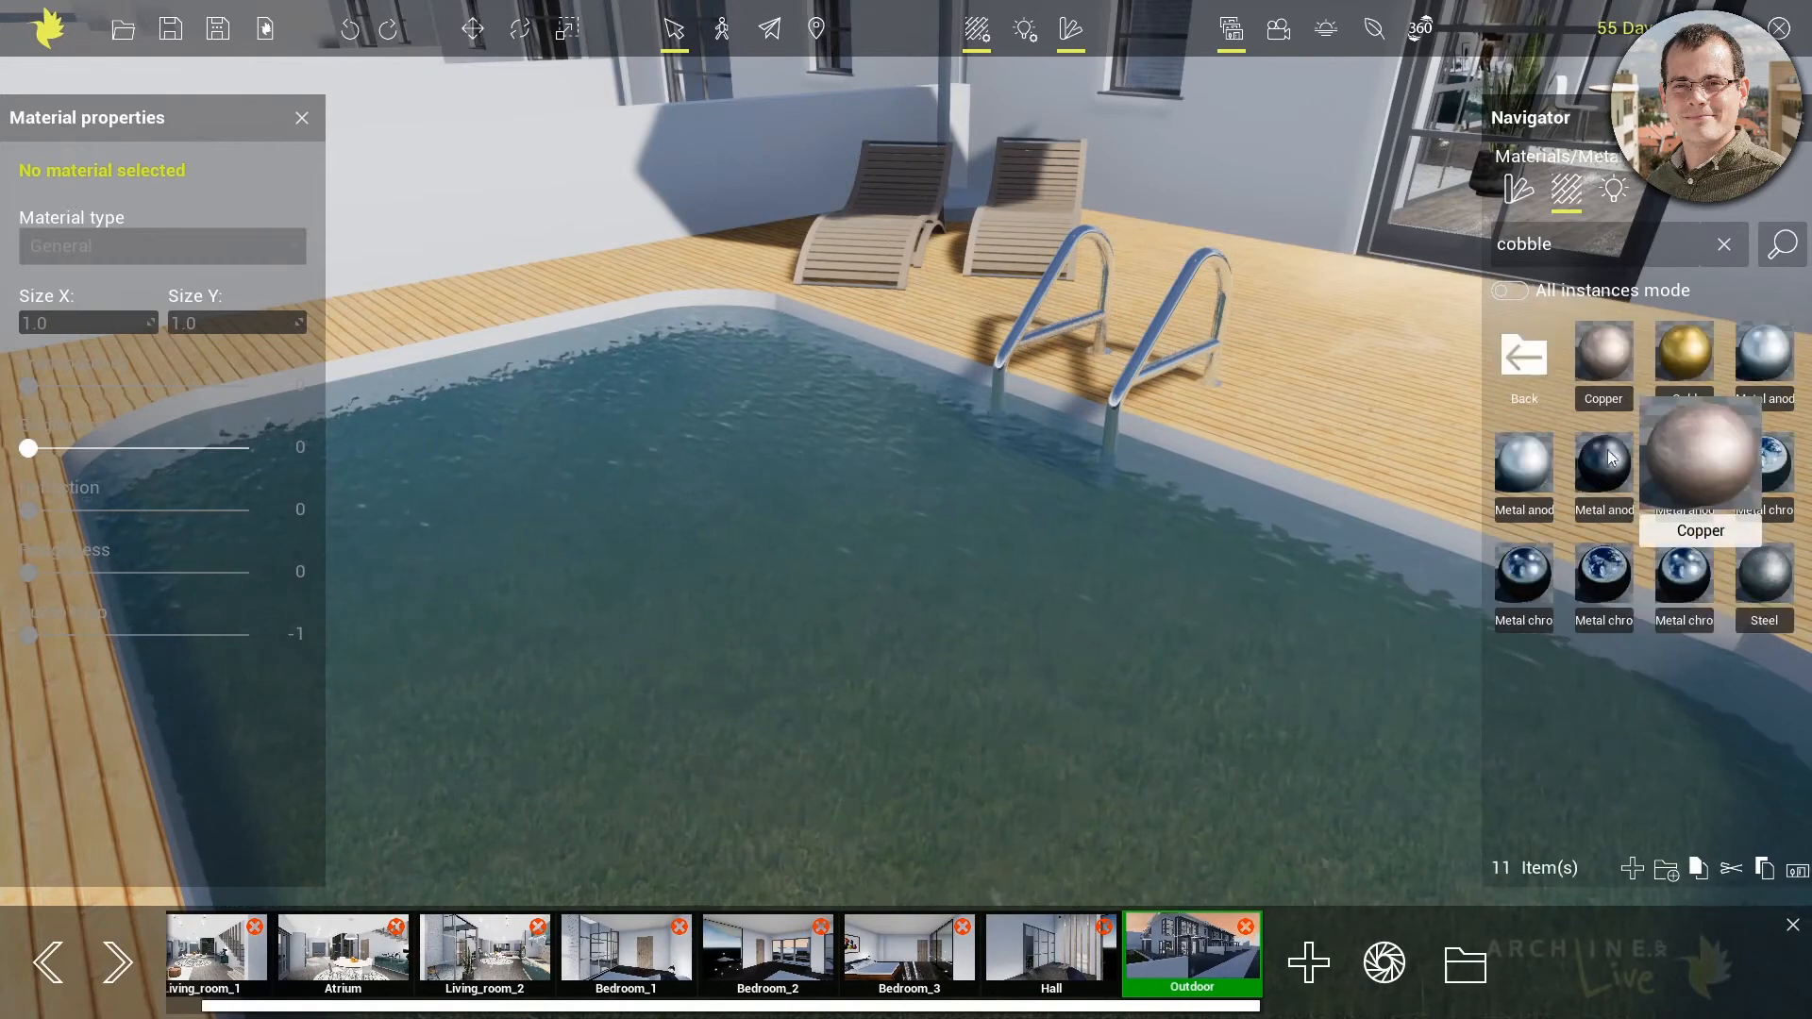
{"action": "left_click_drag", "start_coordinate": [1604, 462], "coordinate": [1137, 361]}
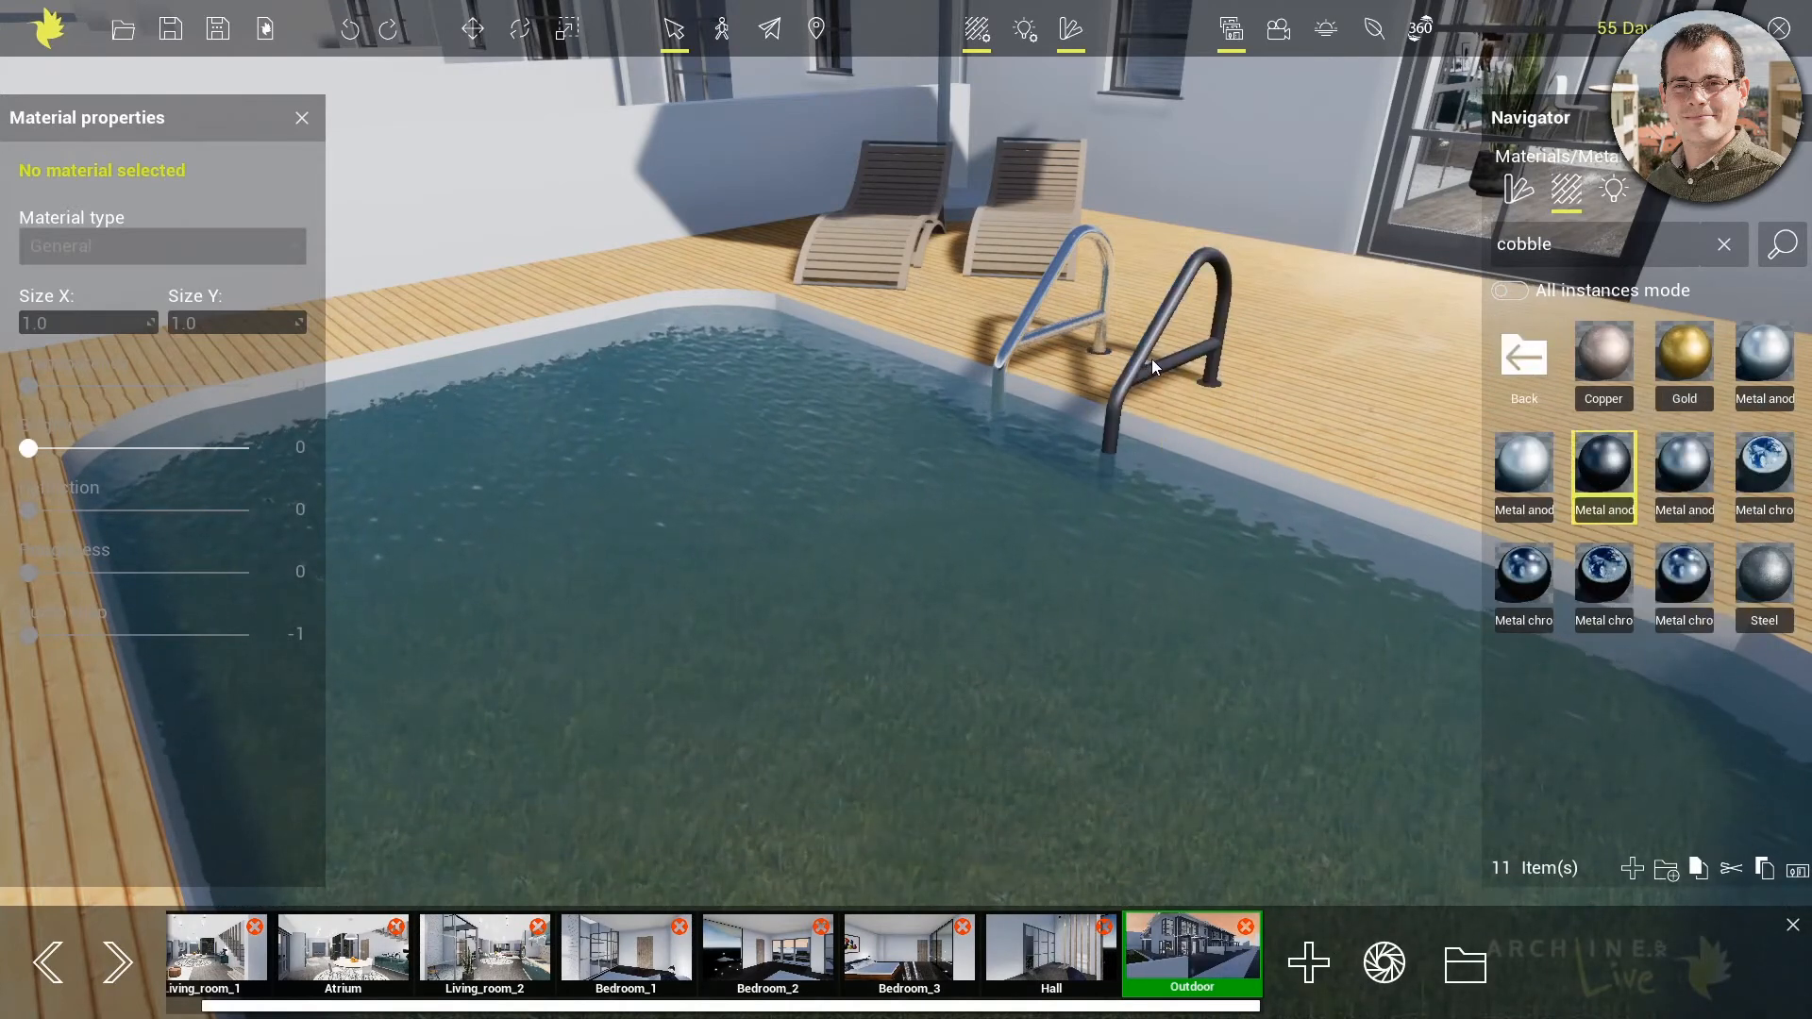
{"action": "left_click_drag", "start_coordinate": [1601, 458], "coordinate": [1036, 299]}
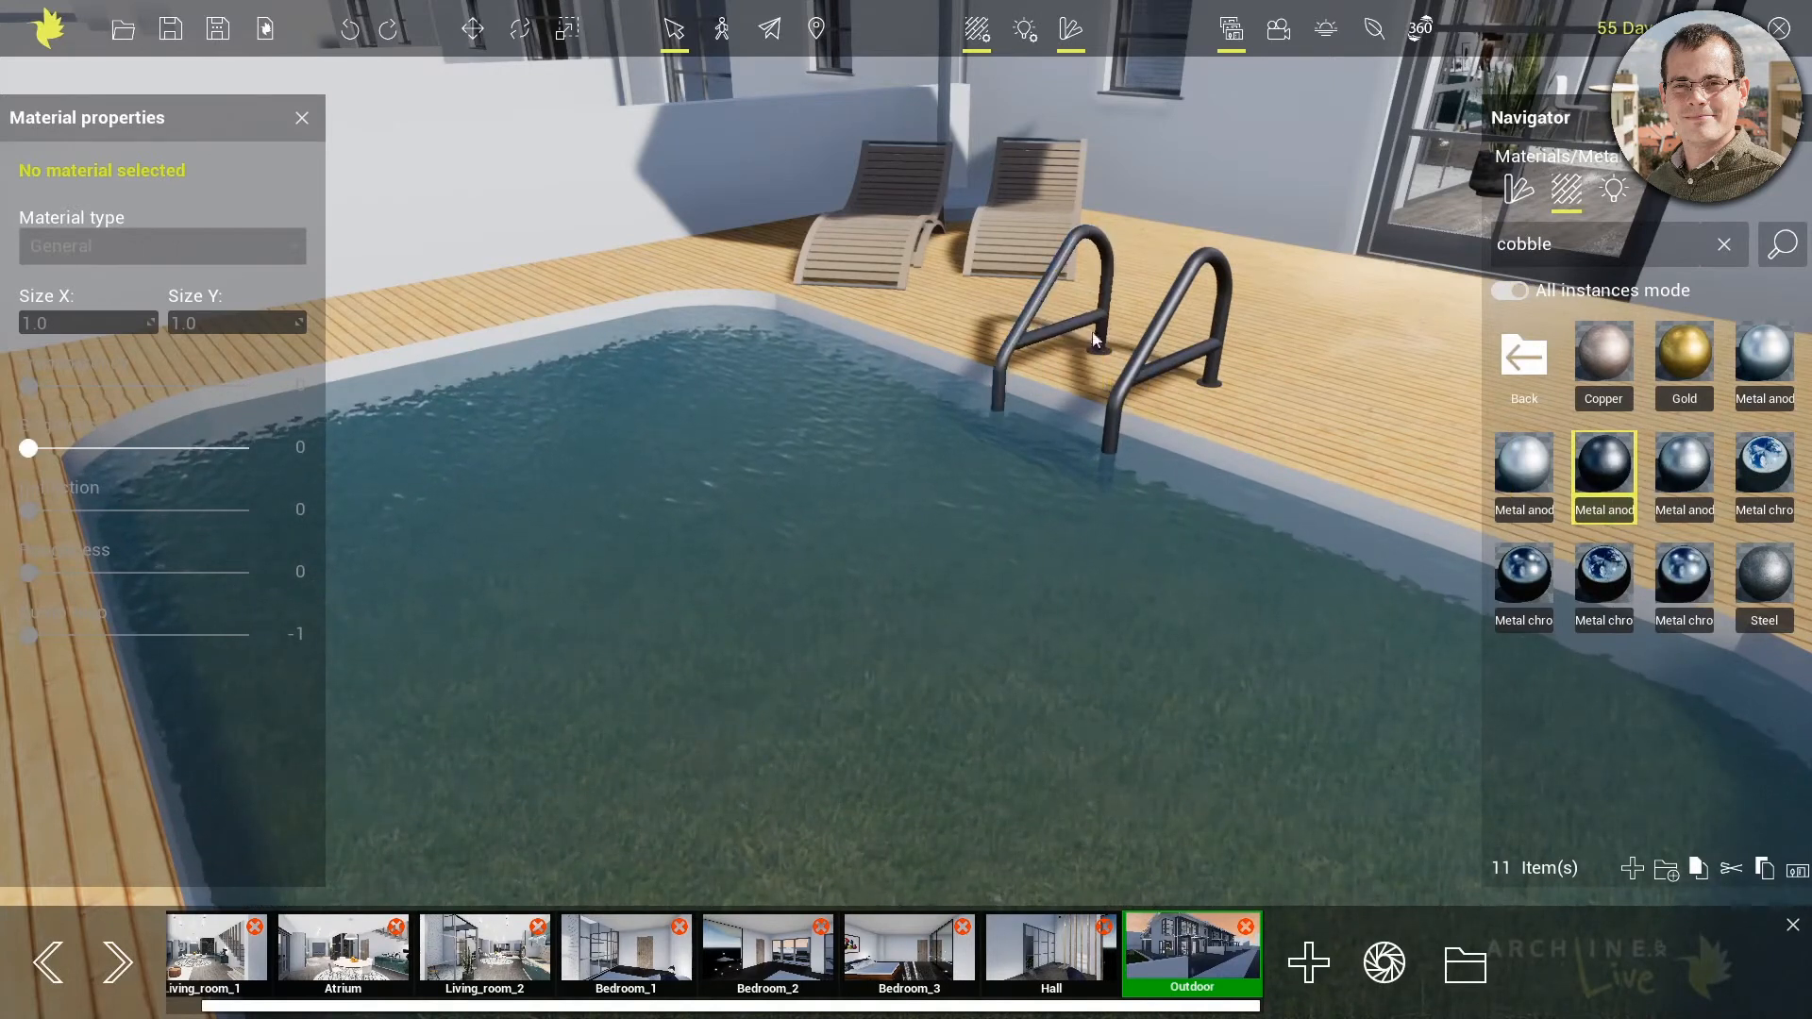
Replace the material of both pool ladder handrails with chrome metal
{"action": "mouse_move", "coordinate": [1710, 475]}
{"action": "left_click_drag", "start_coordinate": [1710, 472], "coordinate": [1140, 376]}
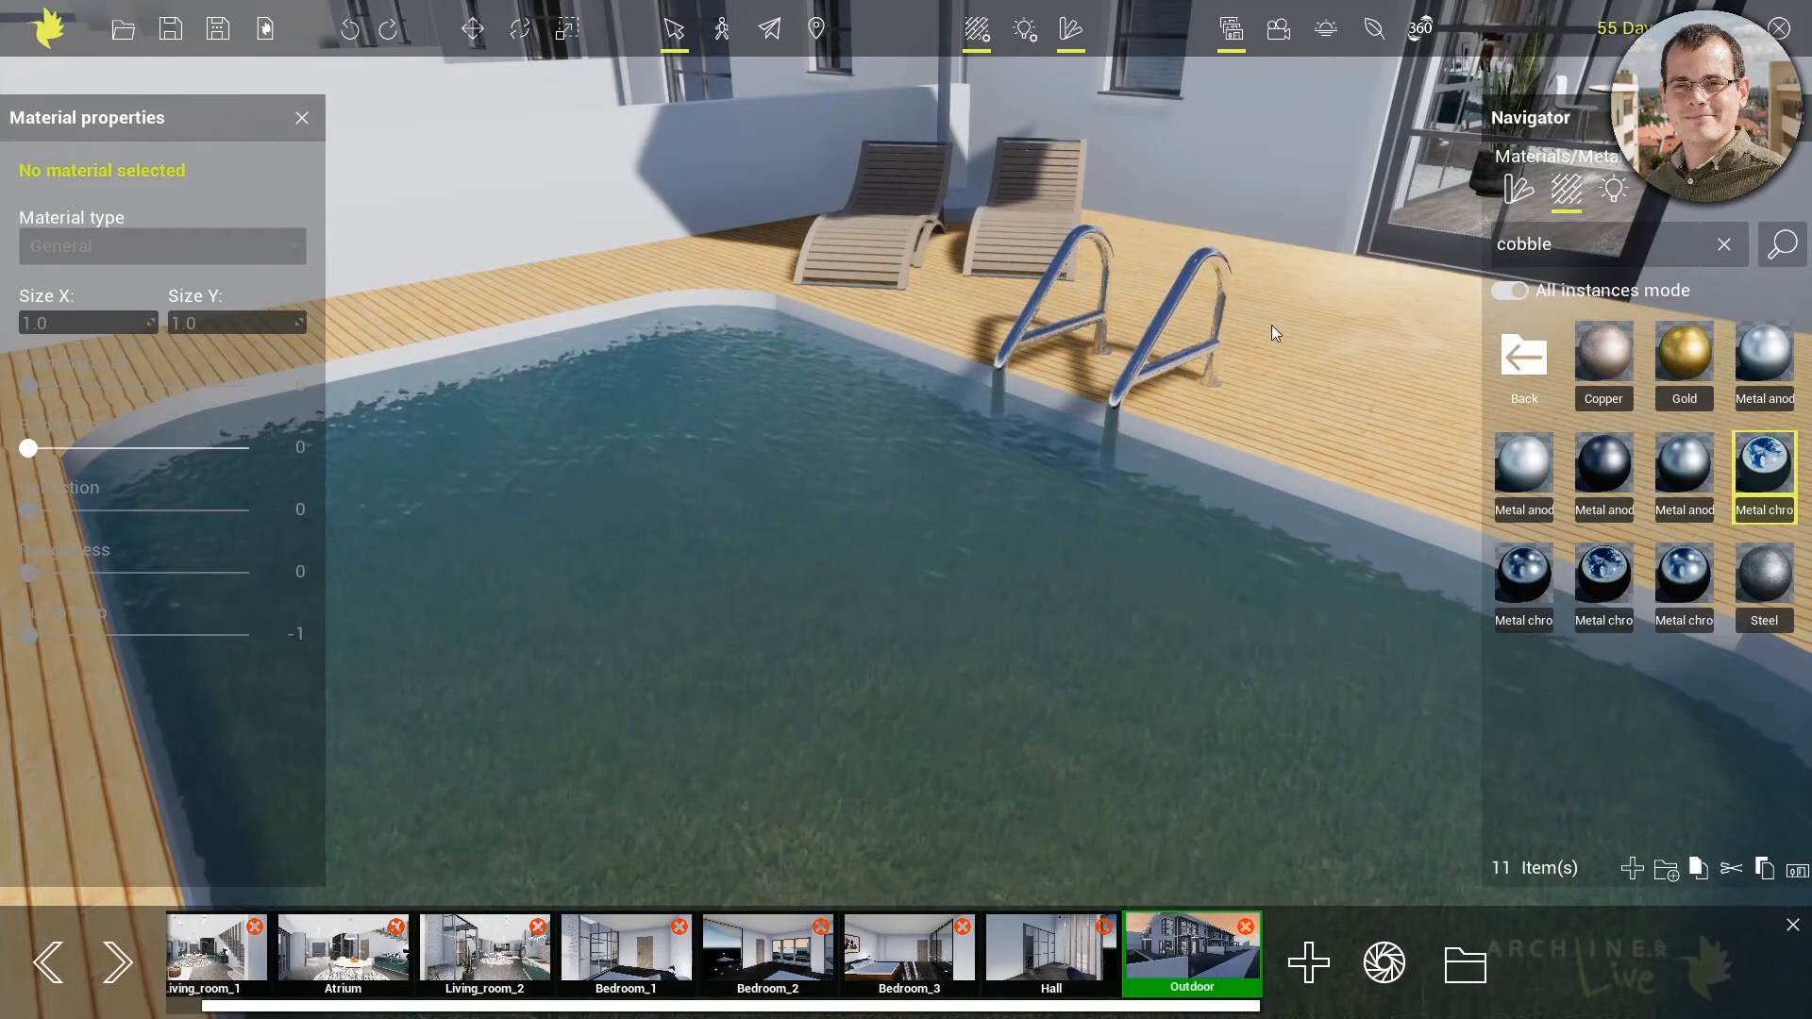
{"action": "left_click_drag", "start_coordinate": [1282, 337], "coordinate": [1006, 490]}
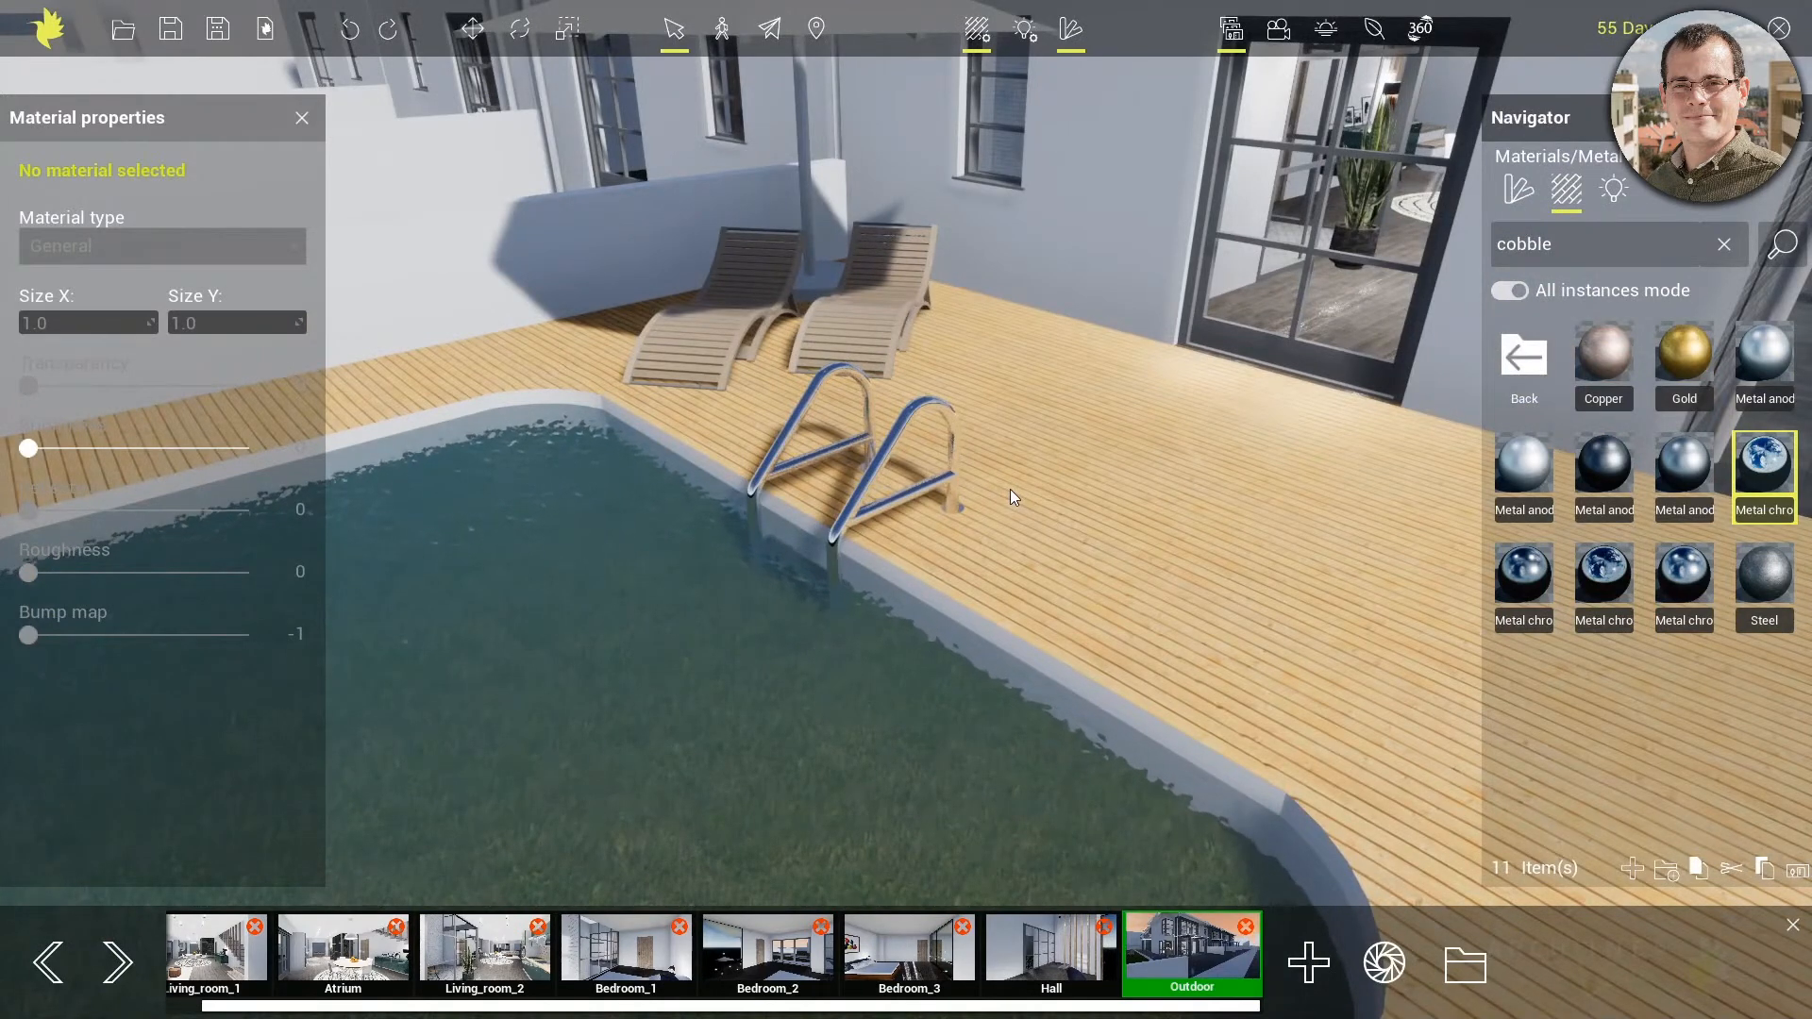
Create a folder named "My materials" at the main level of the material library
{"action": "left_click", "coordinate": [1524, 356]}
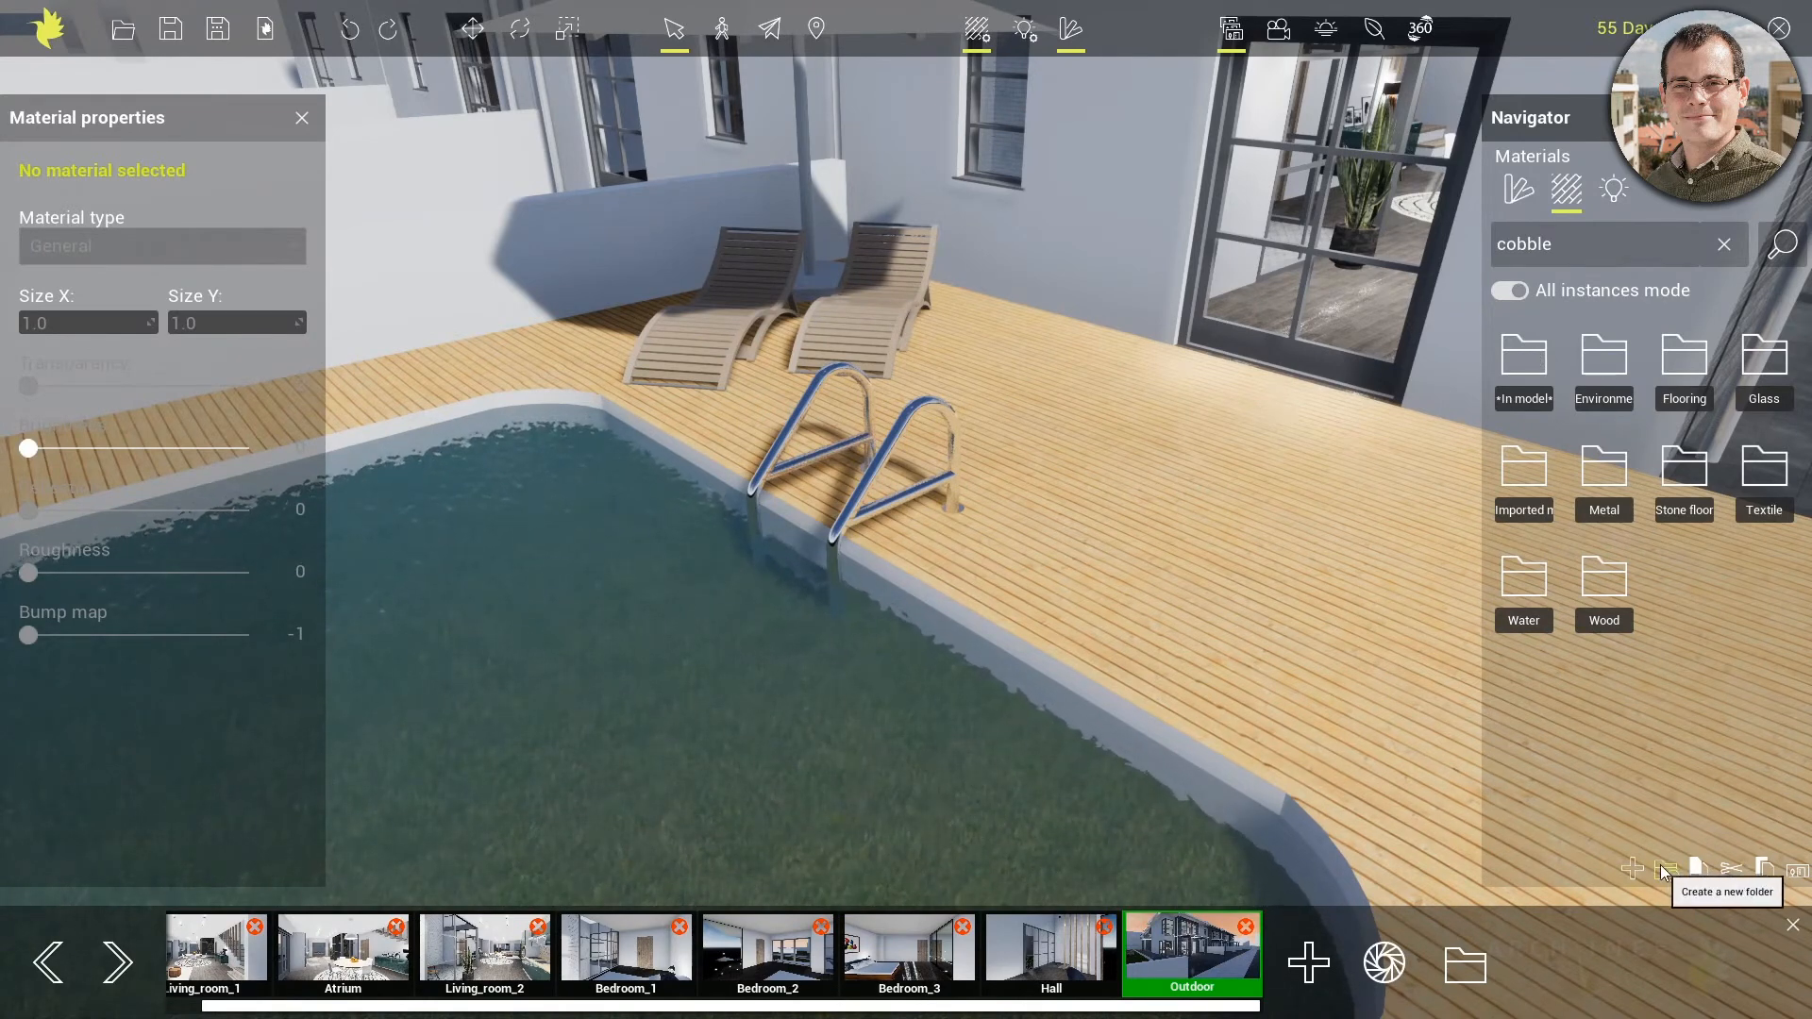
{"action": "left_click", "coordinate": [1630, 866]}
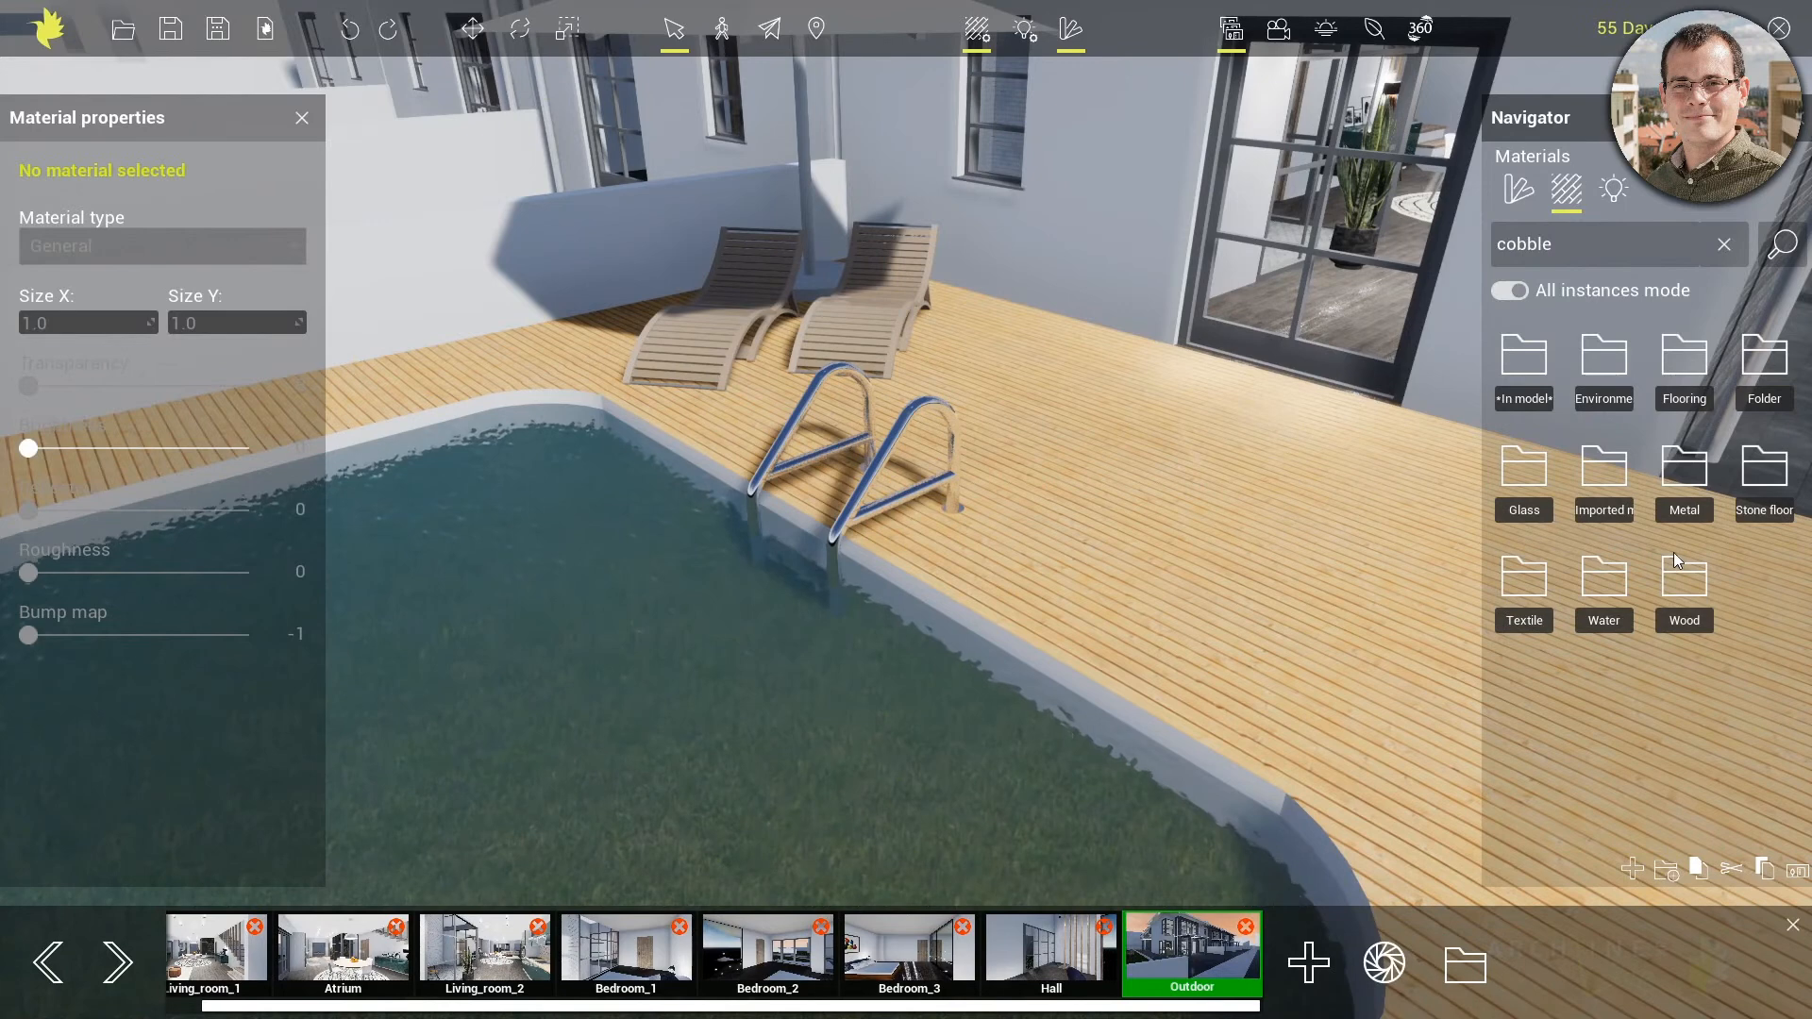
{"action": "double_click", "coordinate": [1764, 398]}
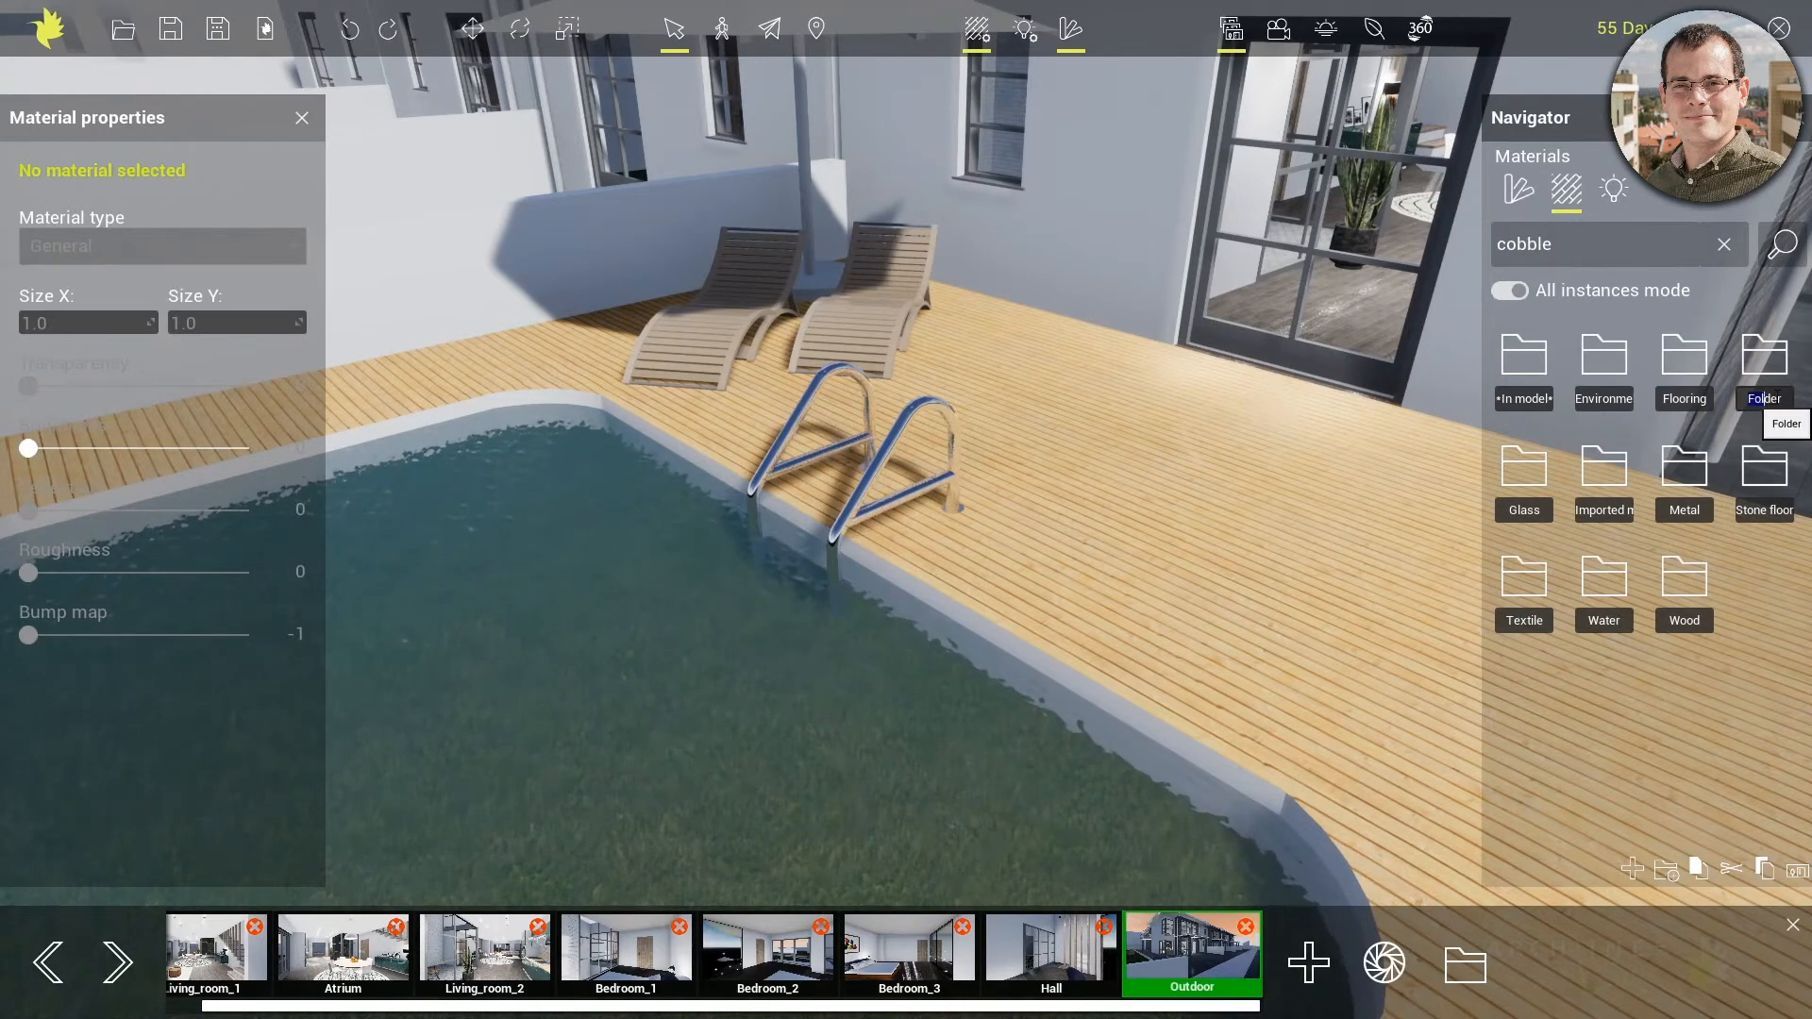
{"action": "type", "text": "My materials"}
{"action": "key", "text": "Return"}
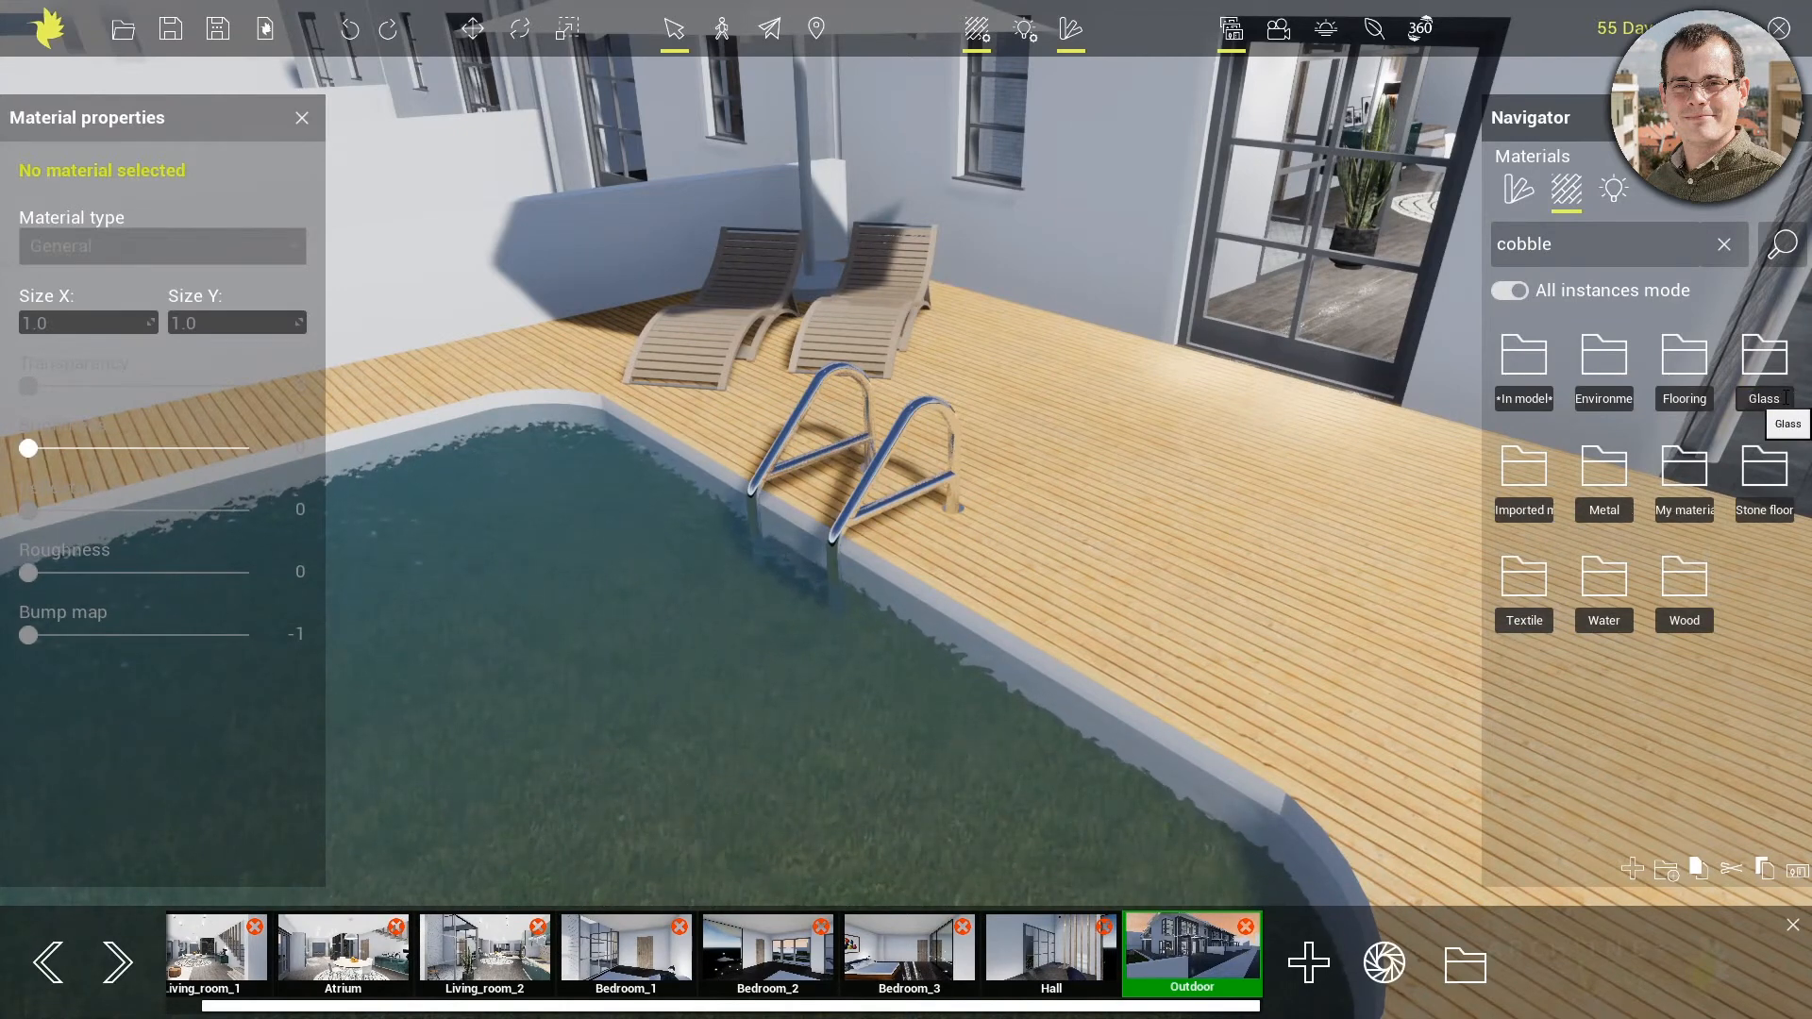
Examine the new-material settings in the My materials folder, including the colour-based and texture-based options, and close them without creating a material
{"action": "double_click", "coordinate": [1690, 451]}
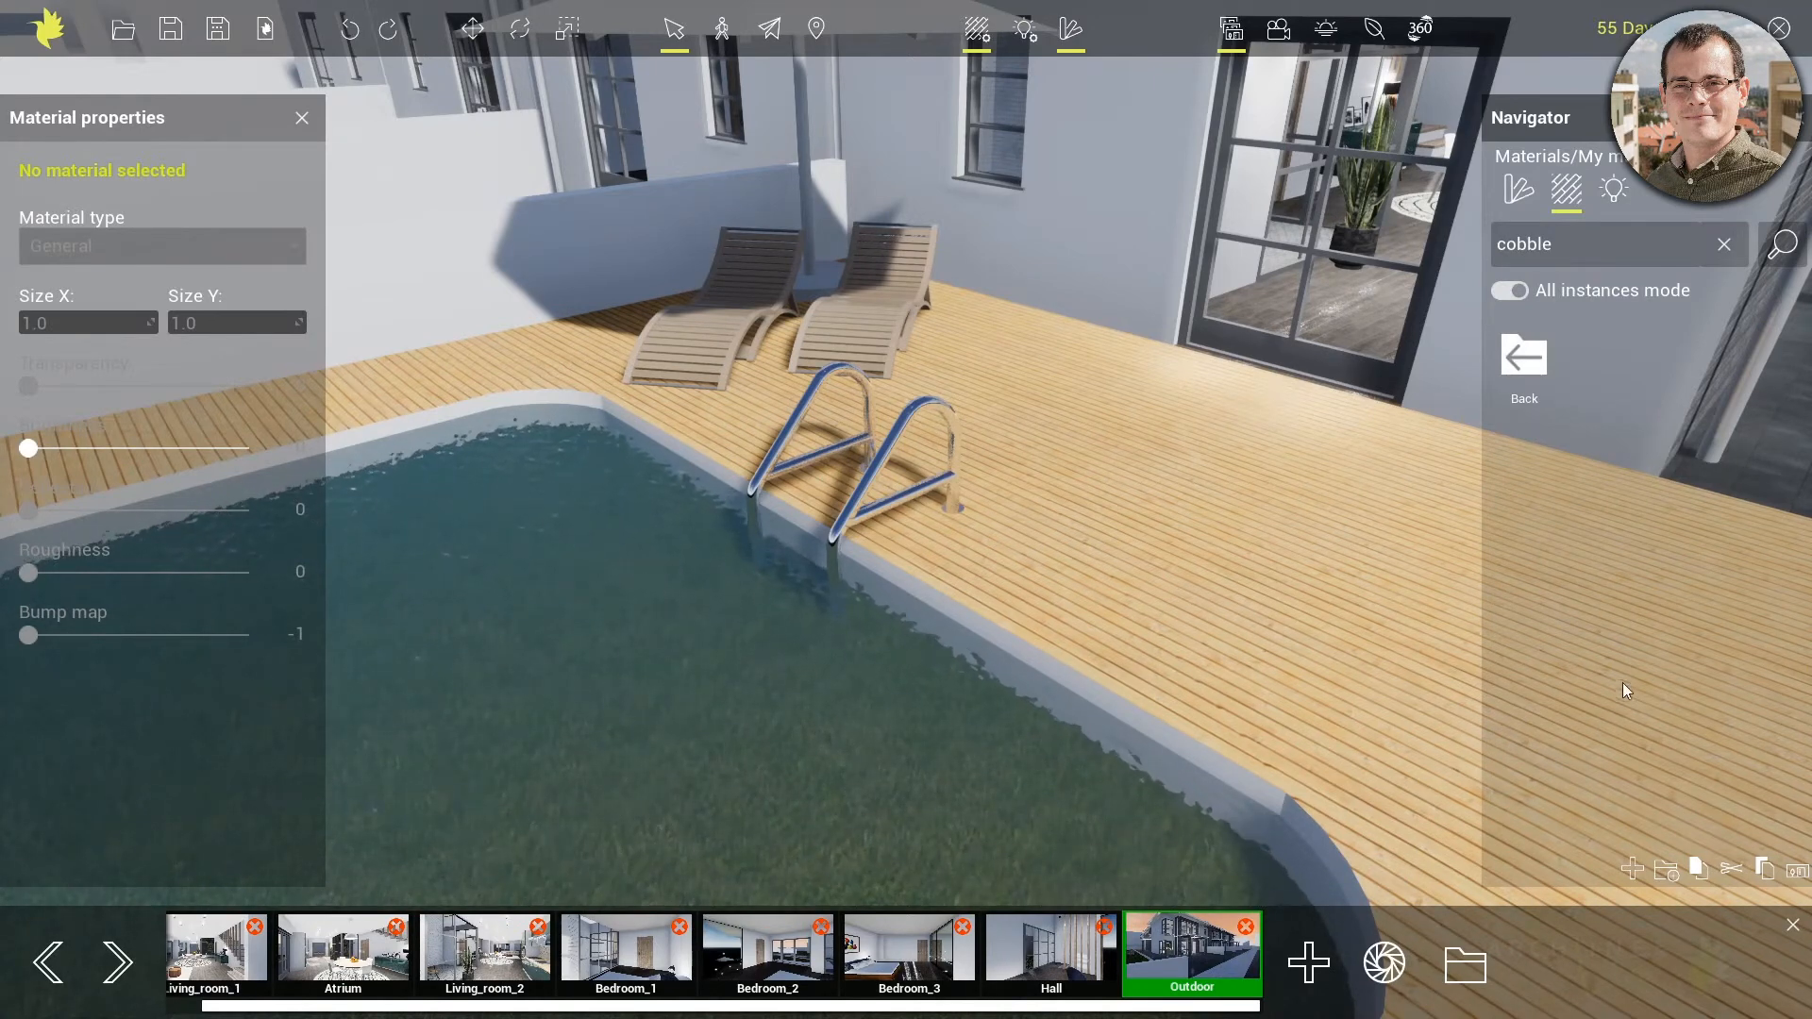
{"action": "left_click", "coordinate": [1634, 867]}
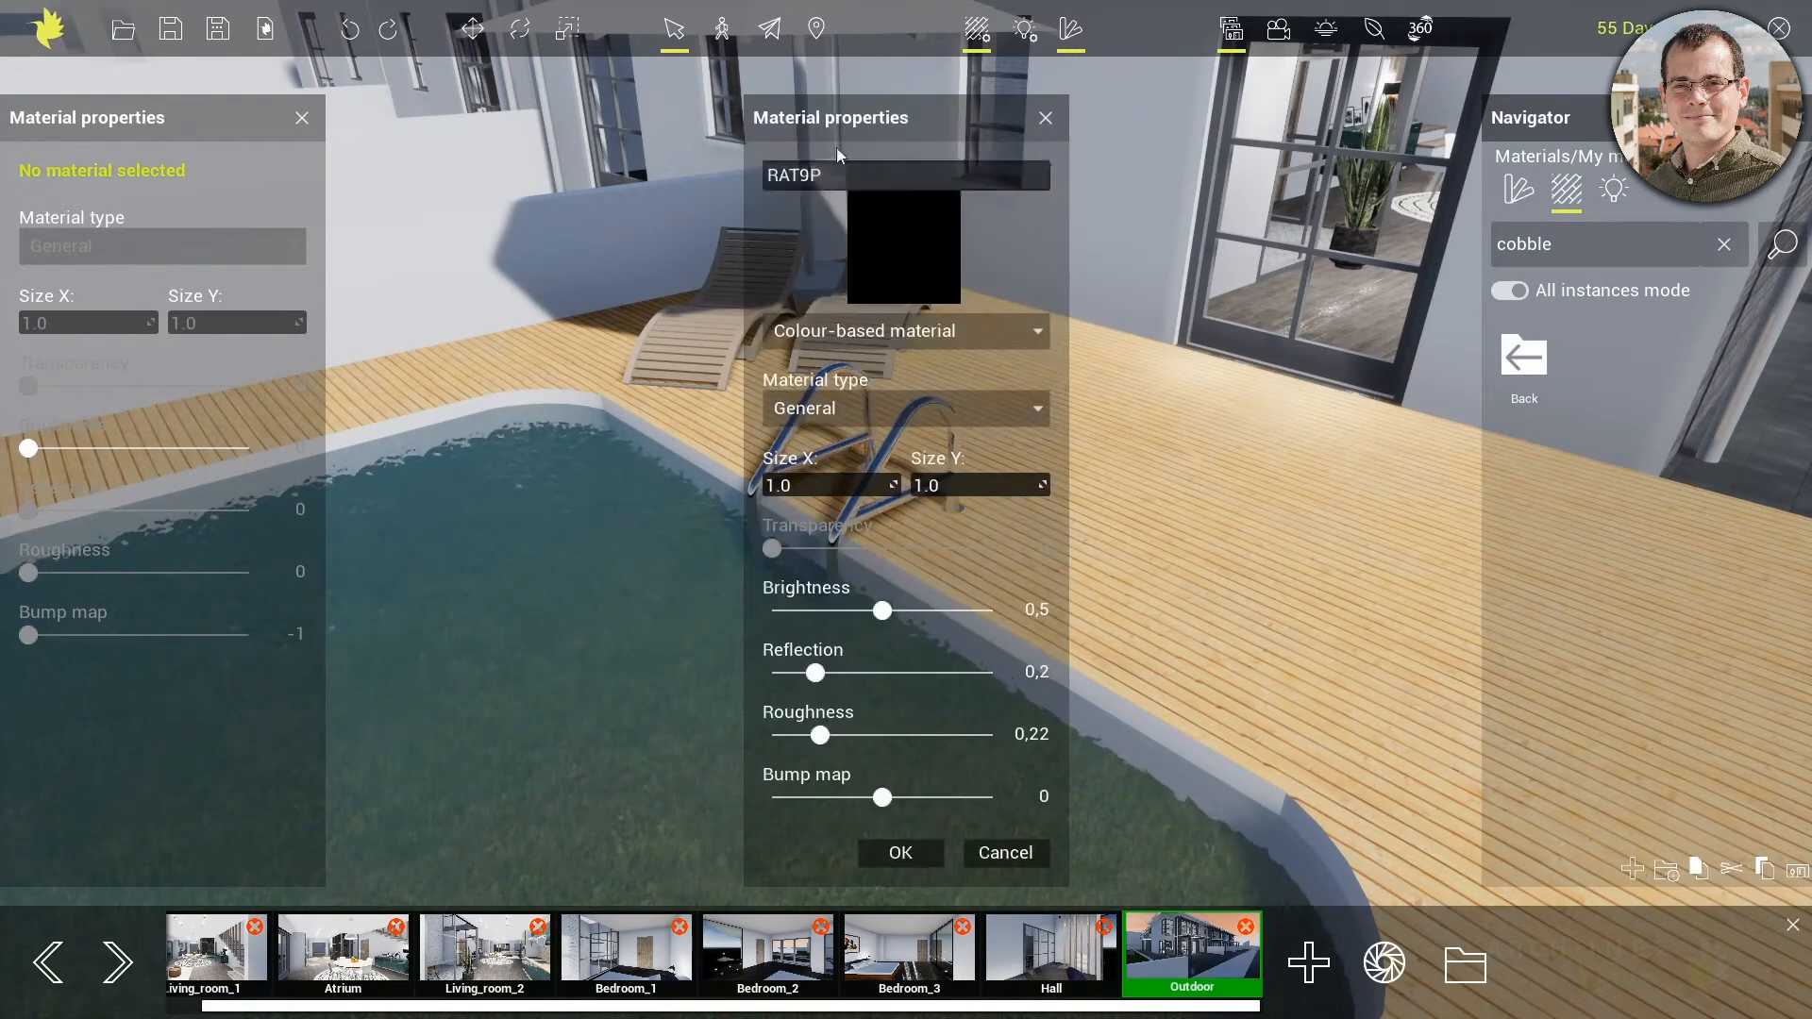
{"action": "left_click", "coordinate": [949, 328]}
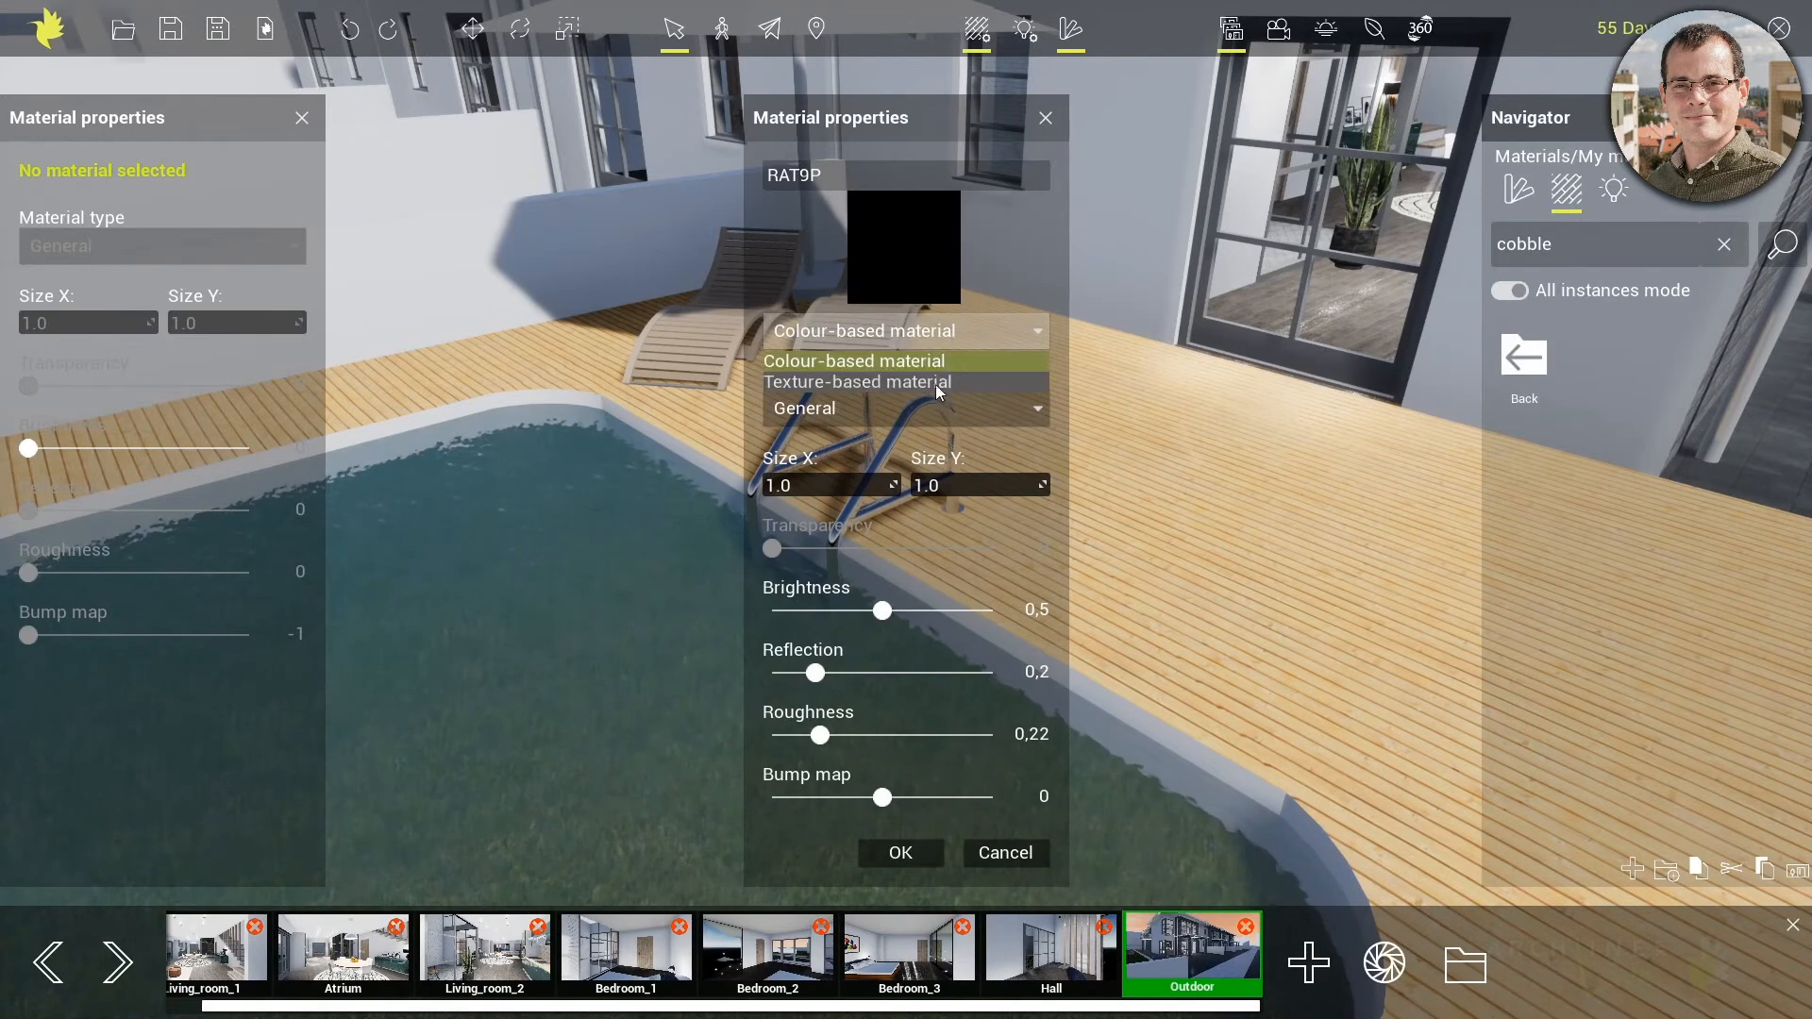
{"action": "left_click", "coordinate": [1019, 270]}
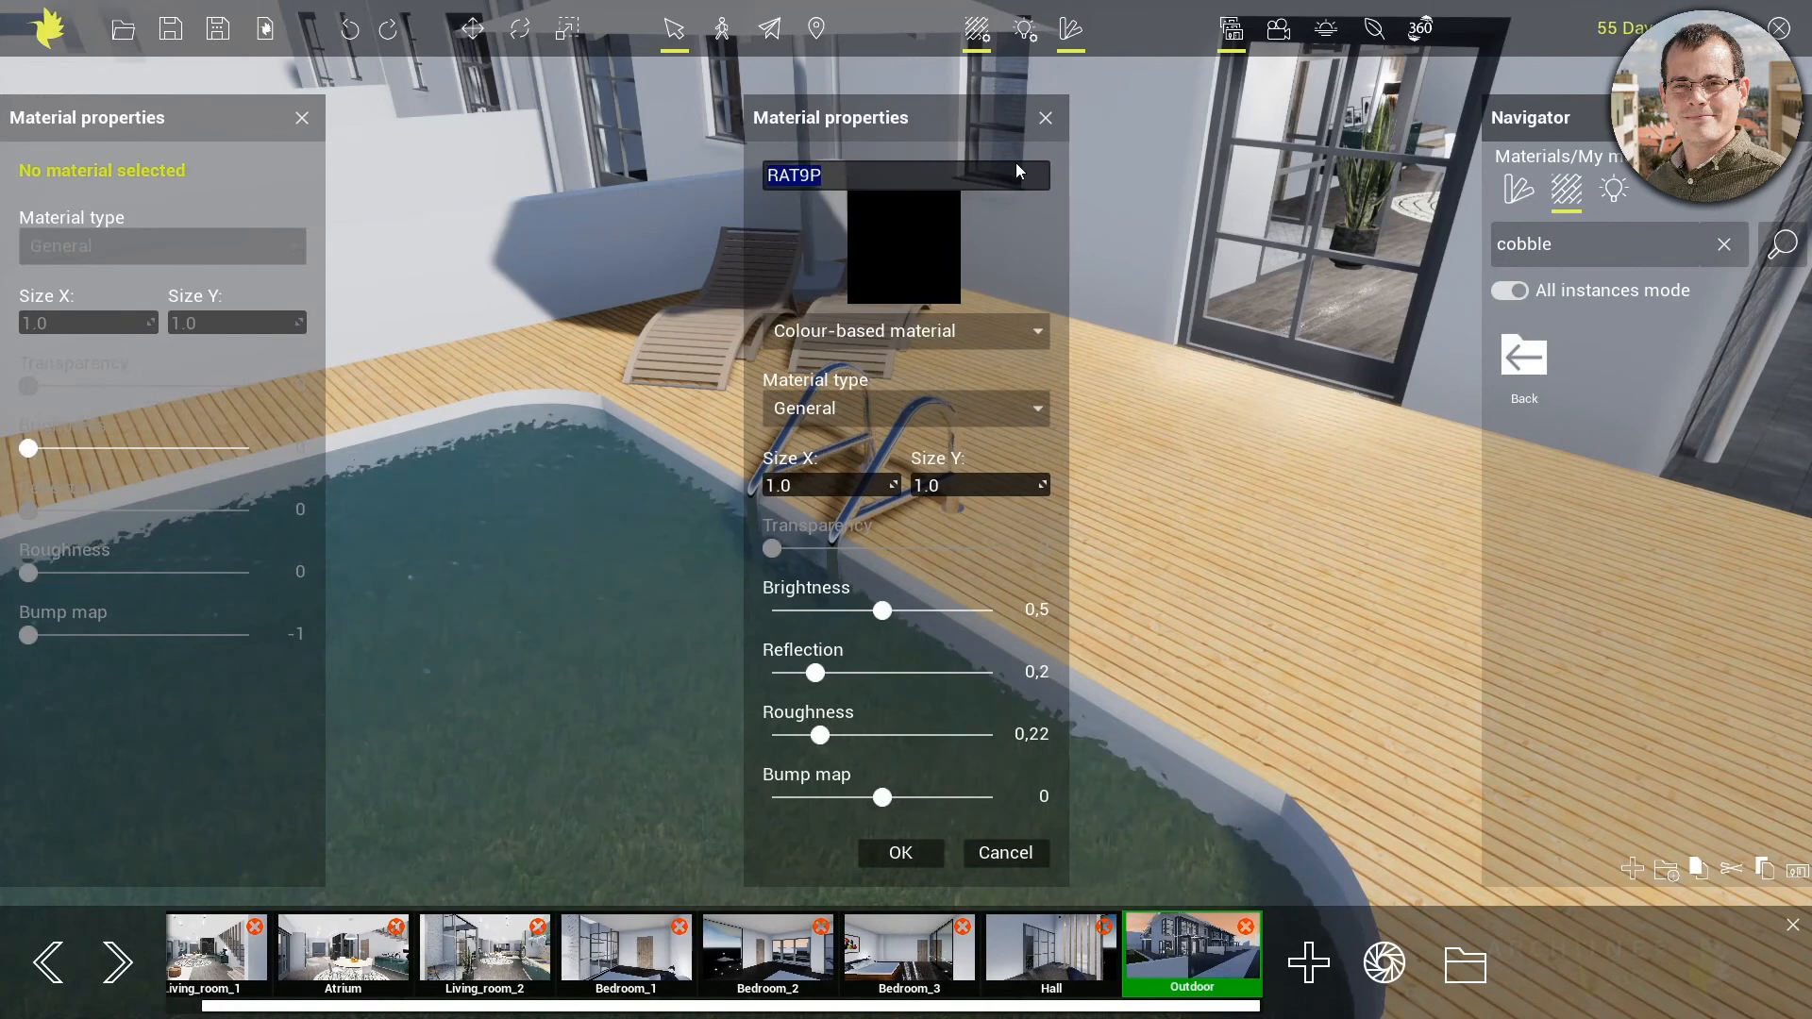
{"action": "left_click", "coordinate": [1045, 117]}
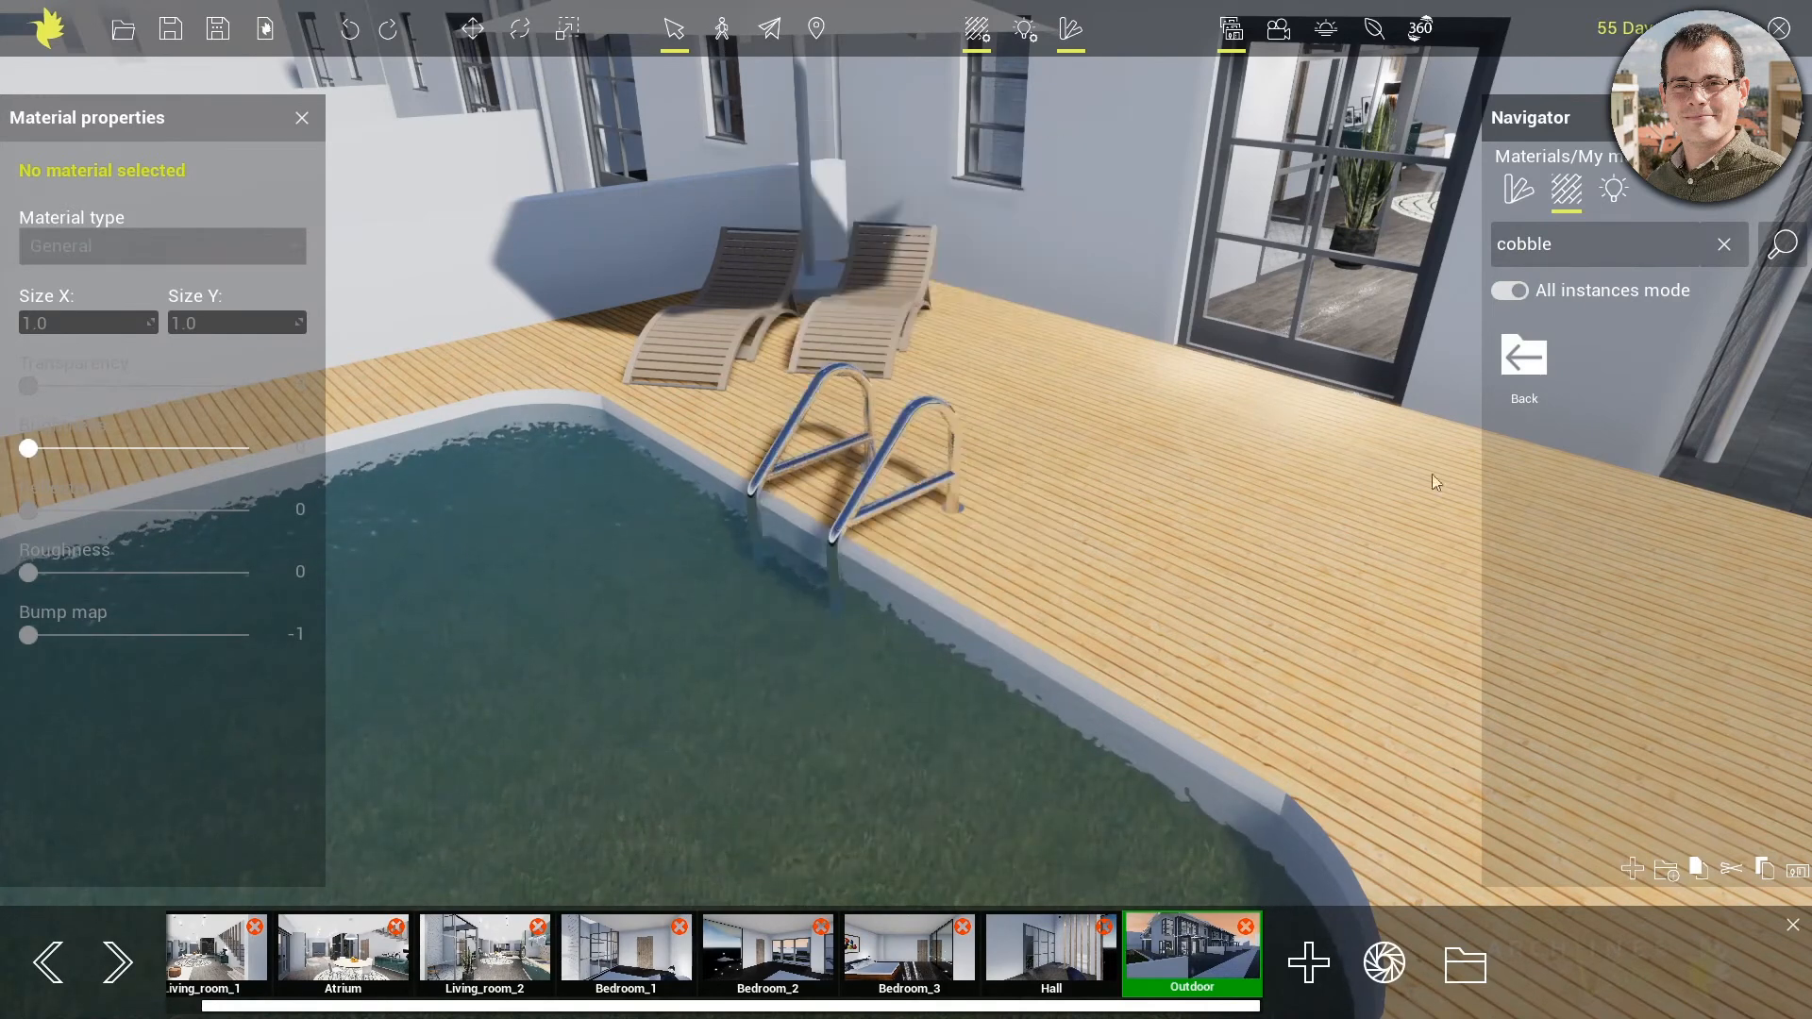
{"action": "left_click", "coordinate": [1538, 366]}
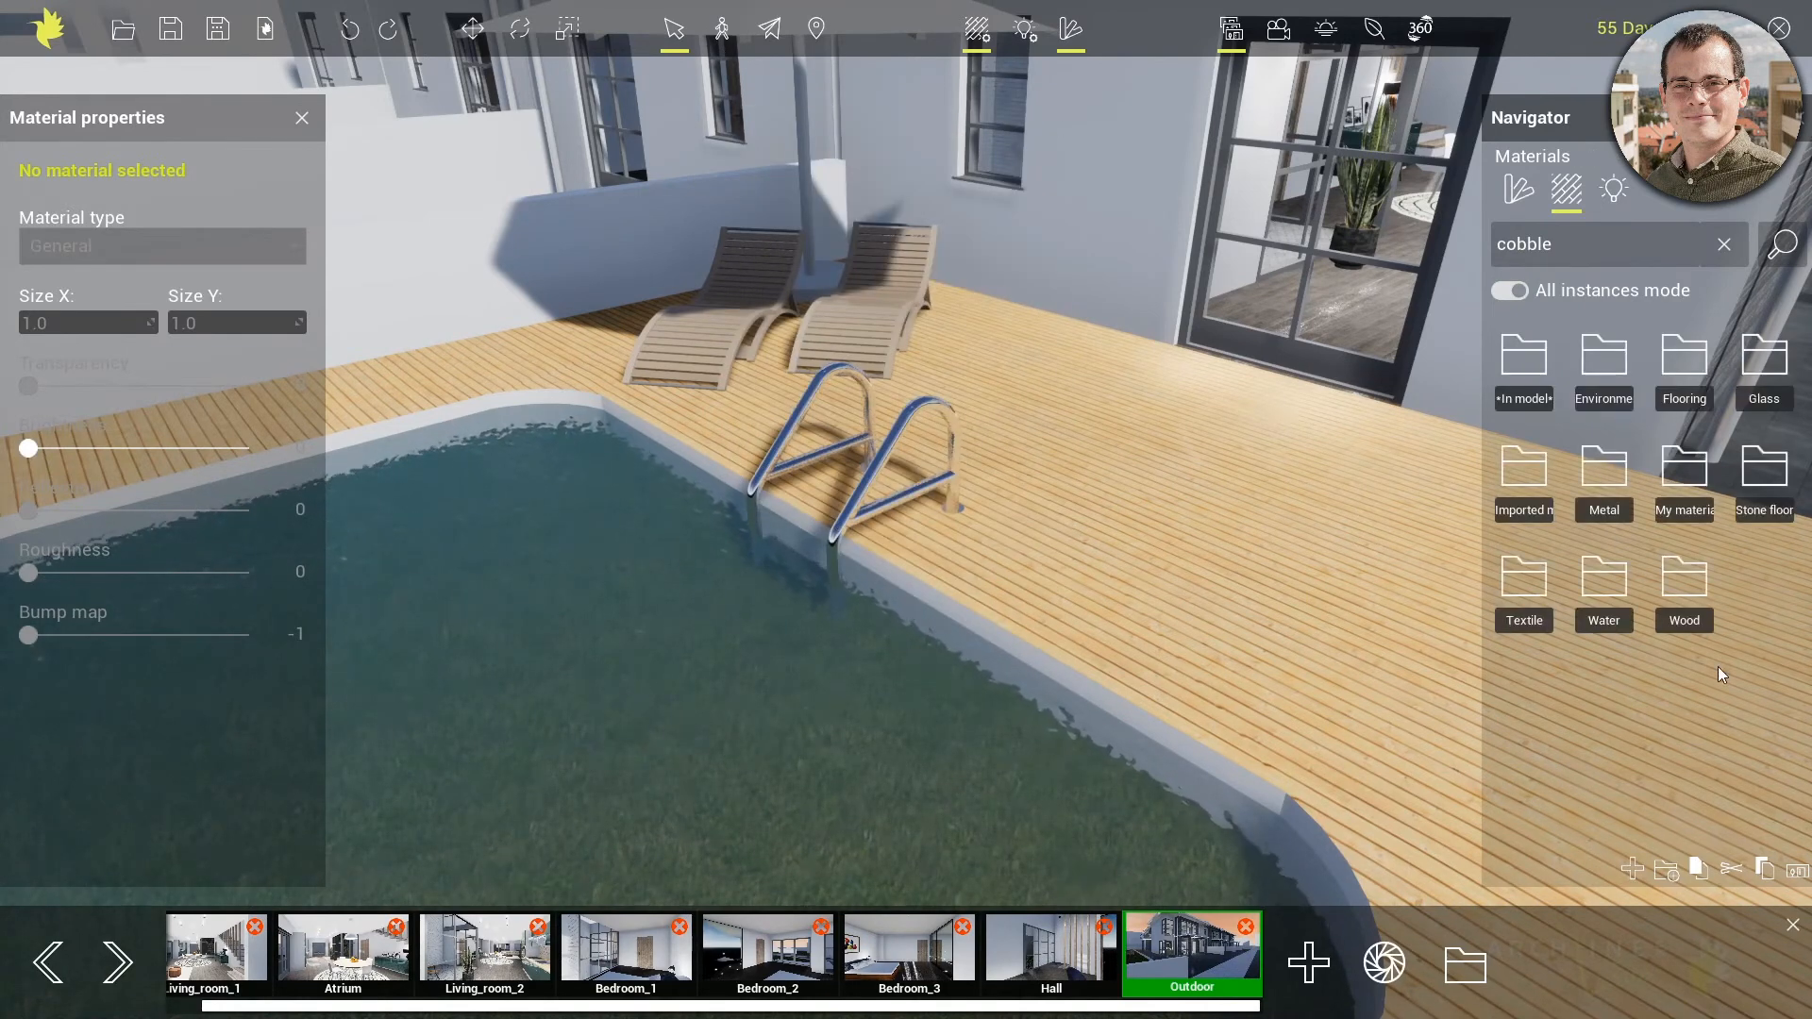
Switch to the Outdoor view and place the red sedan from the Cars category on the cobbled driveway of the end house
{"action": "left_click", "coordinate": [1189, 972]}
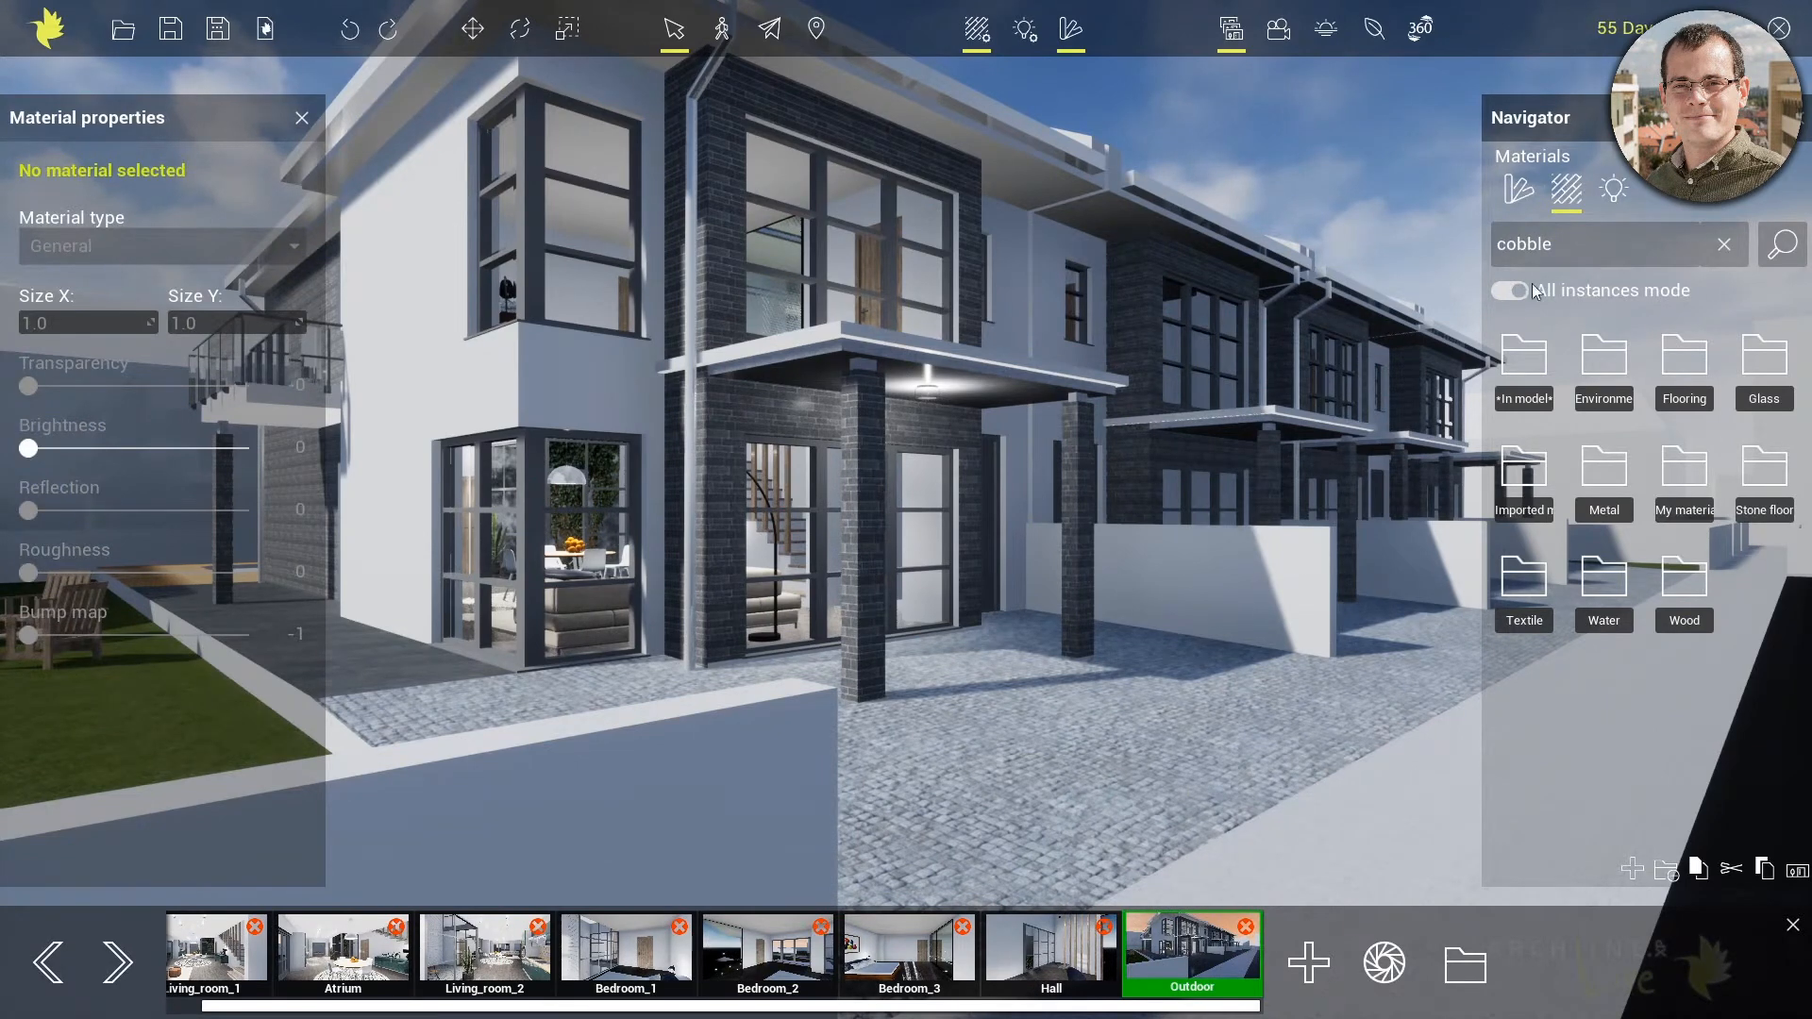
{"action": "double_click", "coordinate": [1553, 248]}
{"action": "type", "text": "car"}
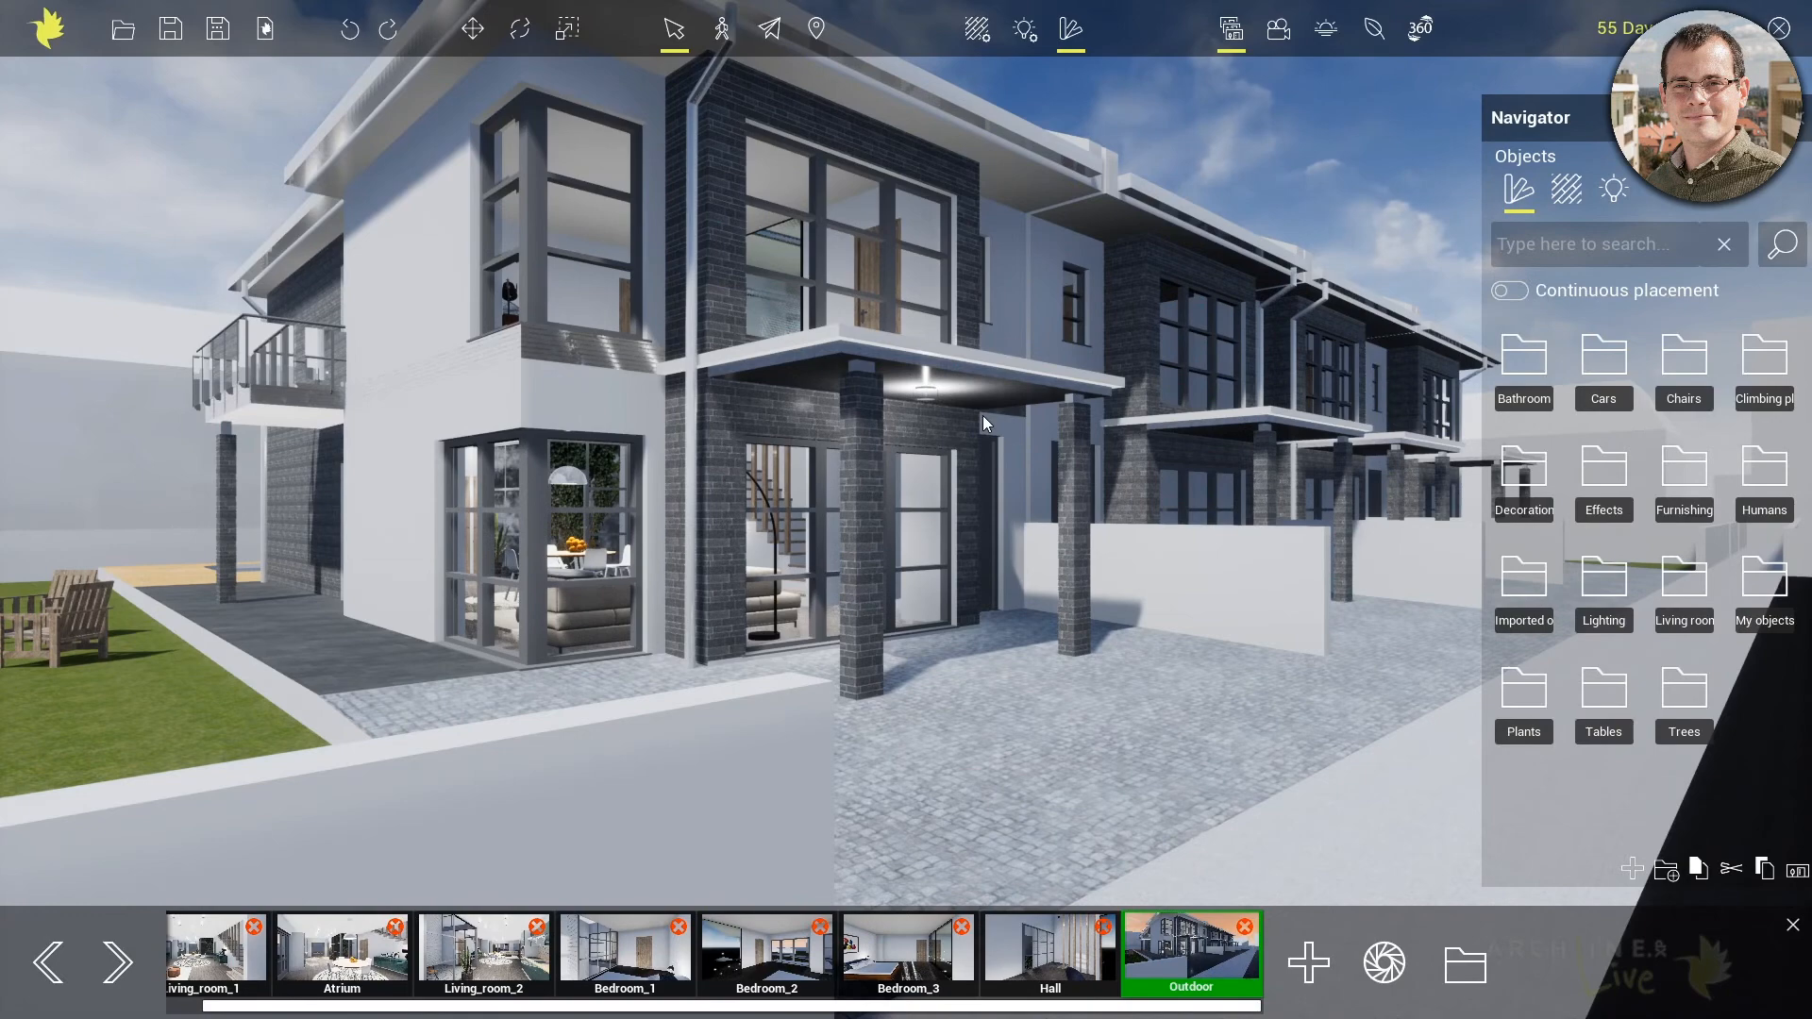
{"action": "left_click", "coordinate": [1604, 358]}
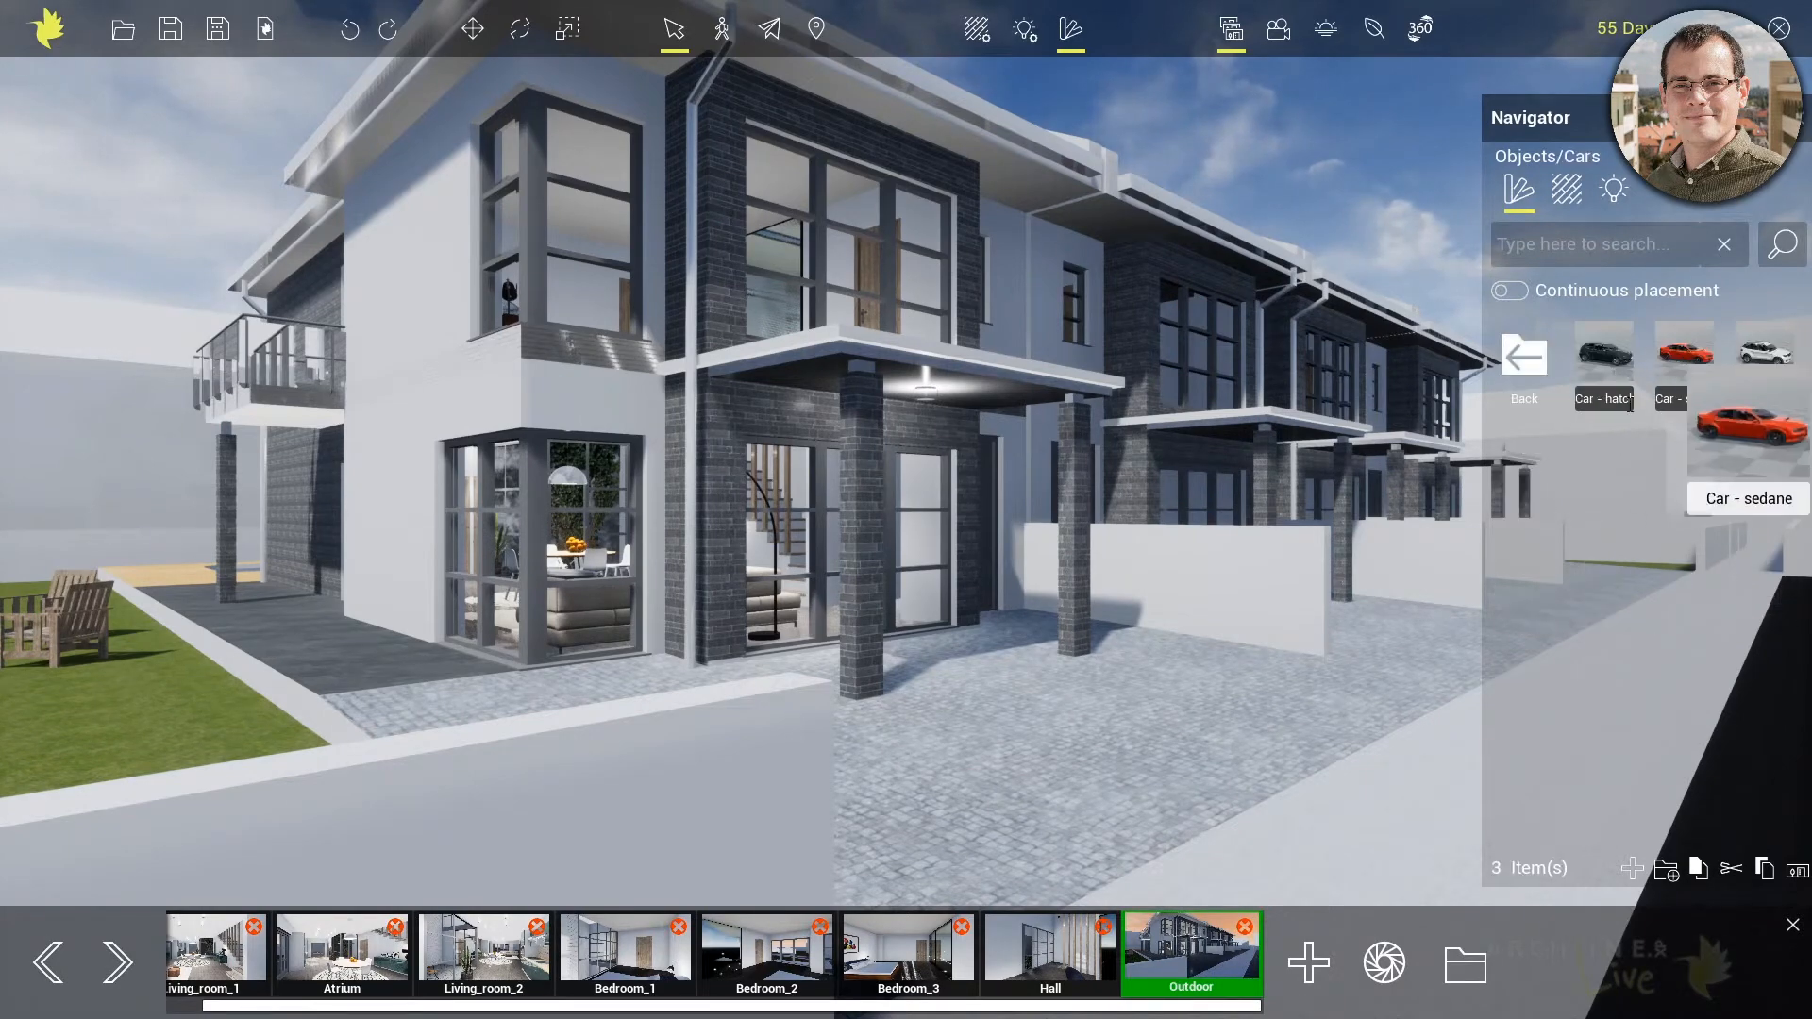
{"action": "middle_click_drag", "start_coordinate": [1363, 640], "coordinate": [1373, 518]}
{"action": "scroll", "coordinate": [1284, 586], "scroll_direction": "up", "scroll_amount": 2}
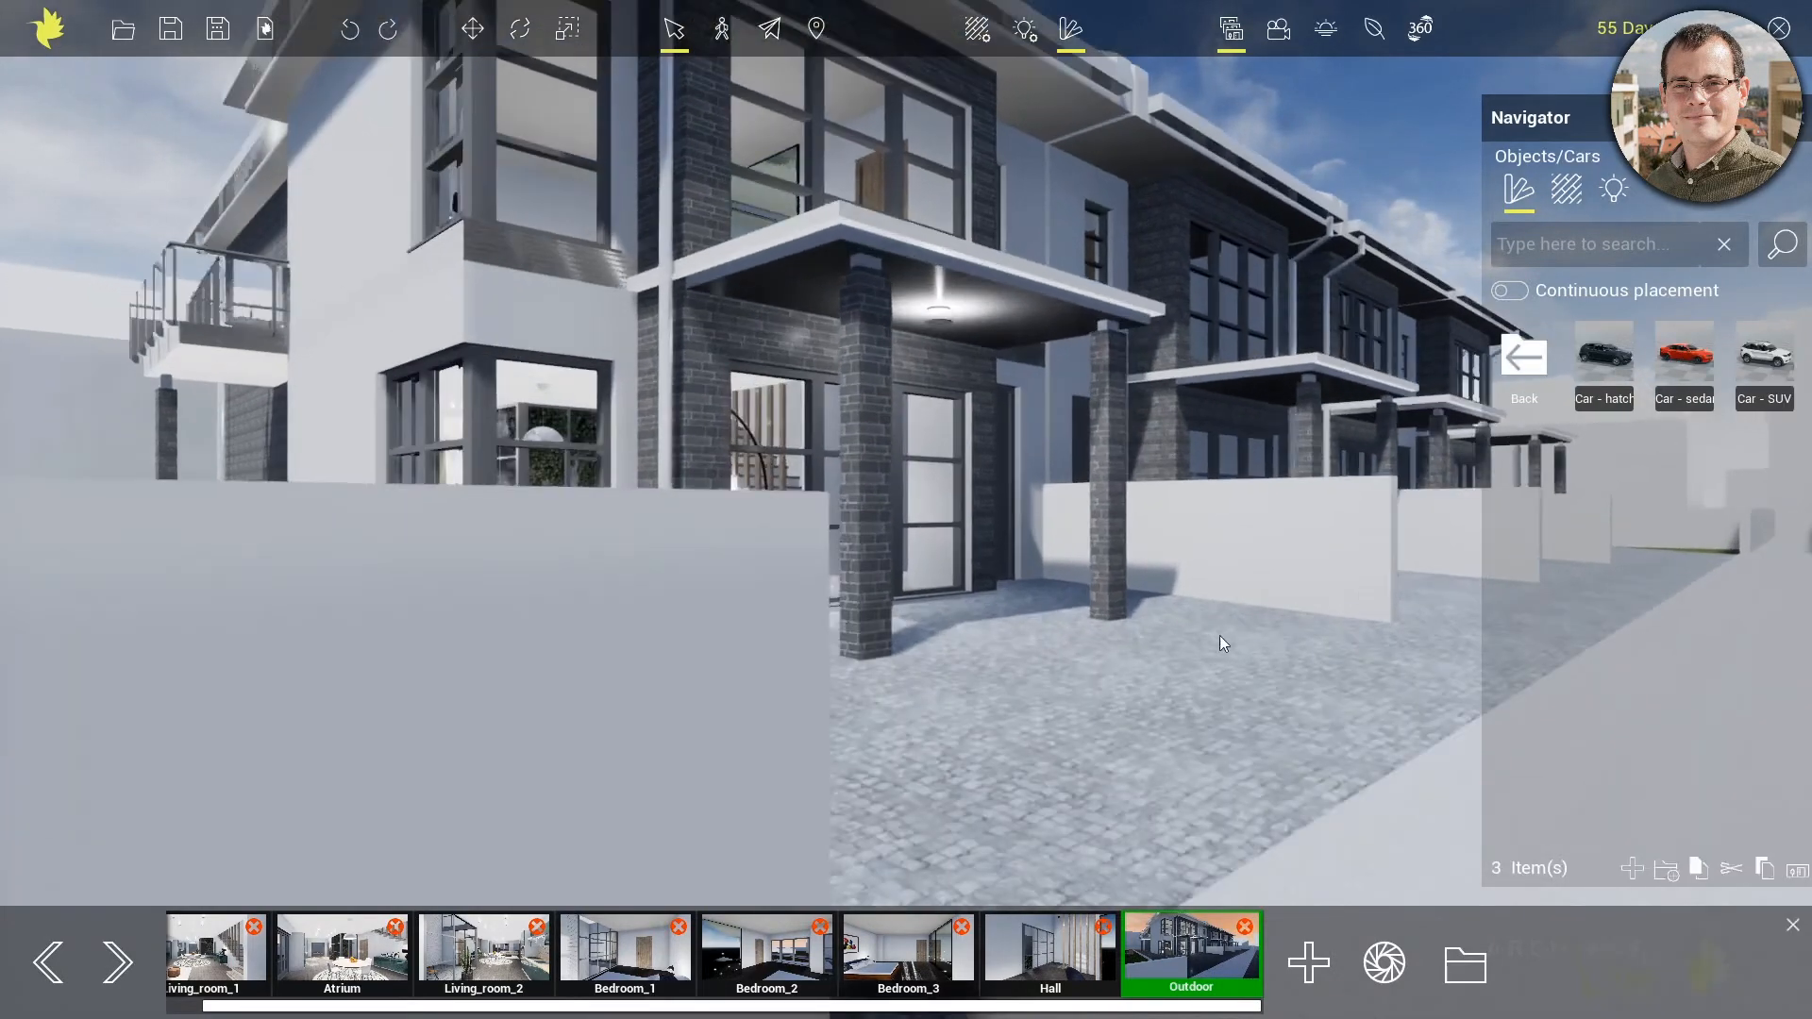
{"action": "middle_click_drag", "start_coordinate": [1219, 644], "coordinate": [975, 648]}
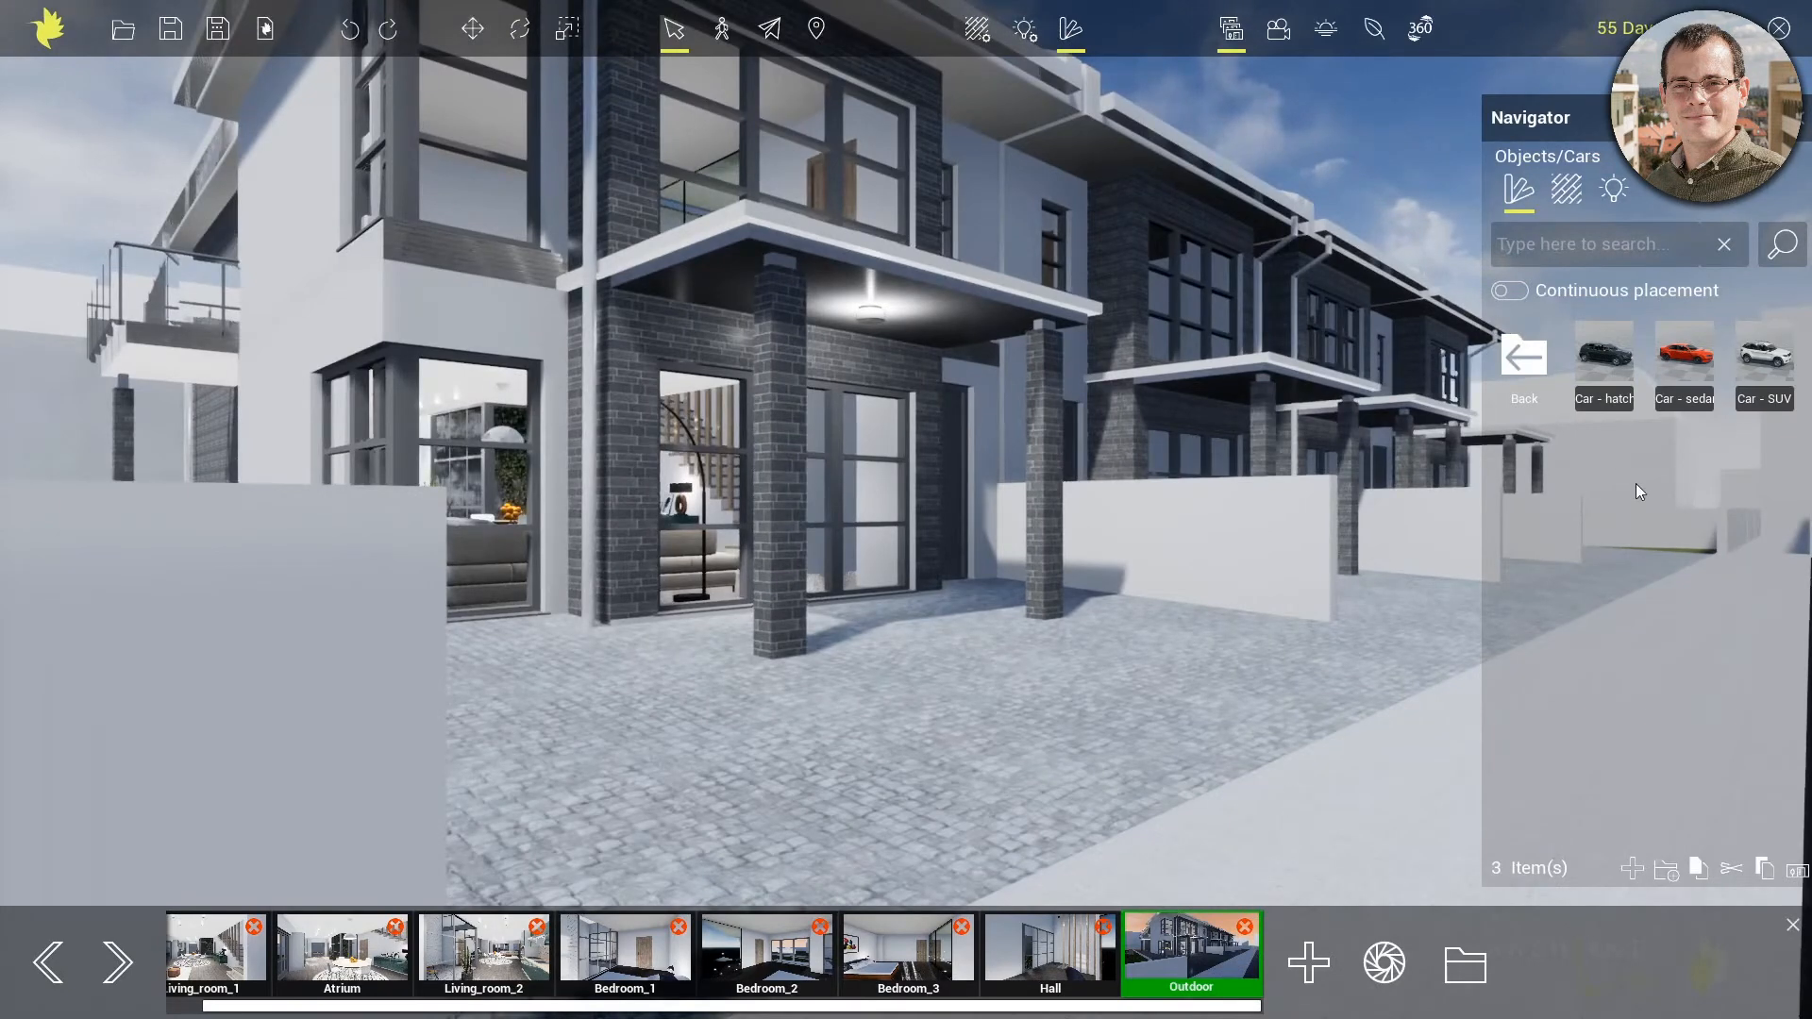
{"action": "left_click_drag", "start_coordinate": [1684, 356], "coordinate": [1061, 684]}
{"action": "middle_click_drag", "start_coordinate": [1231, 574], "coordinate": [1026, 661]}
{"action": "right_click_drag", "start_coordinate": [1006, 671], "coordinate": [988, 700]}
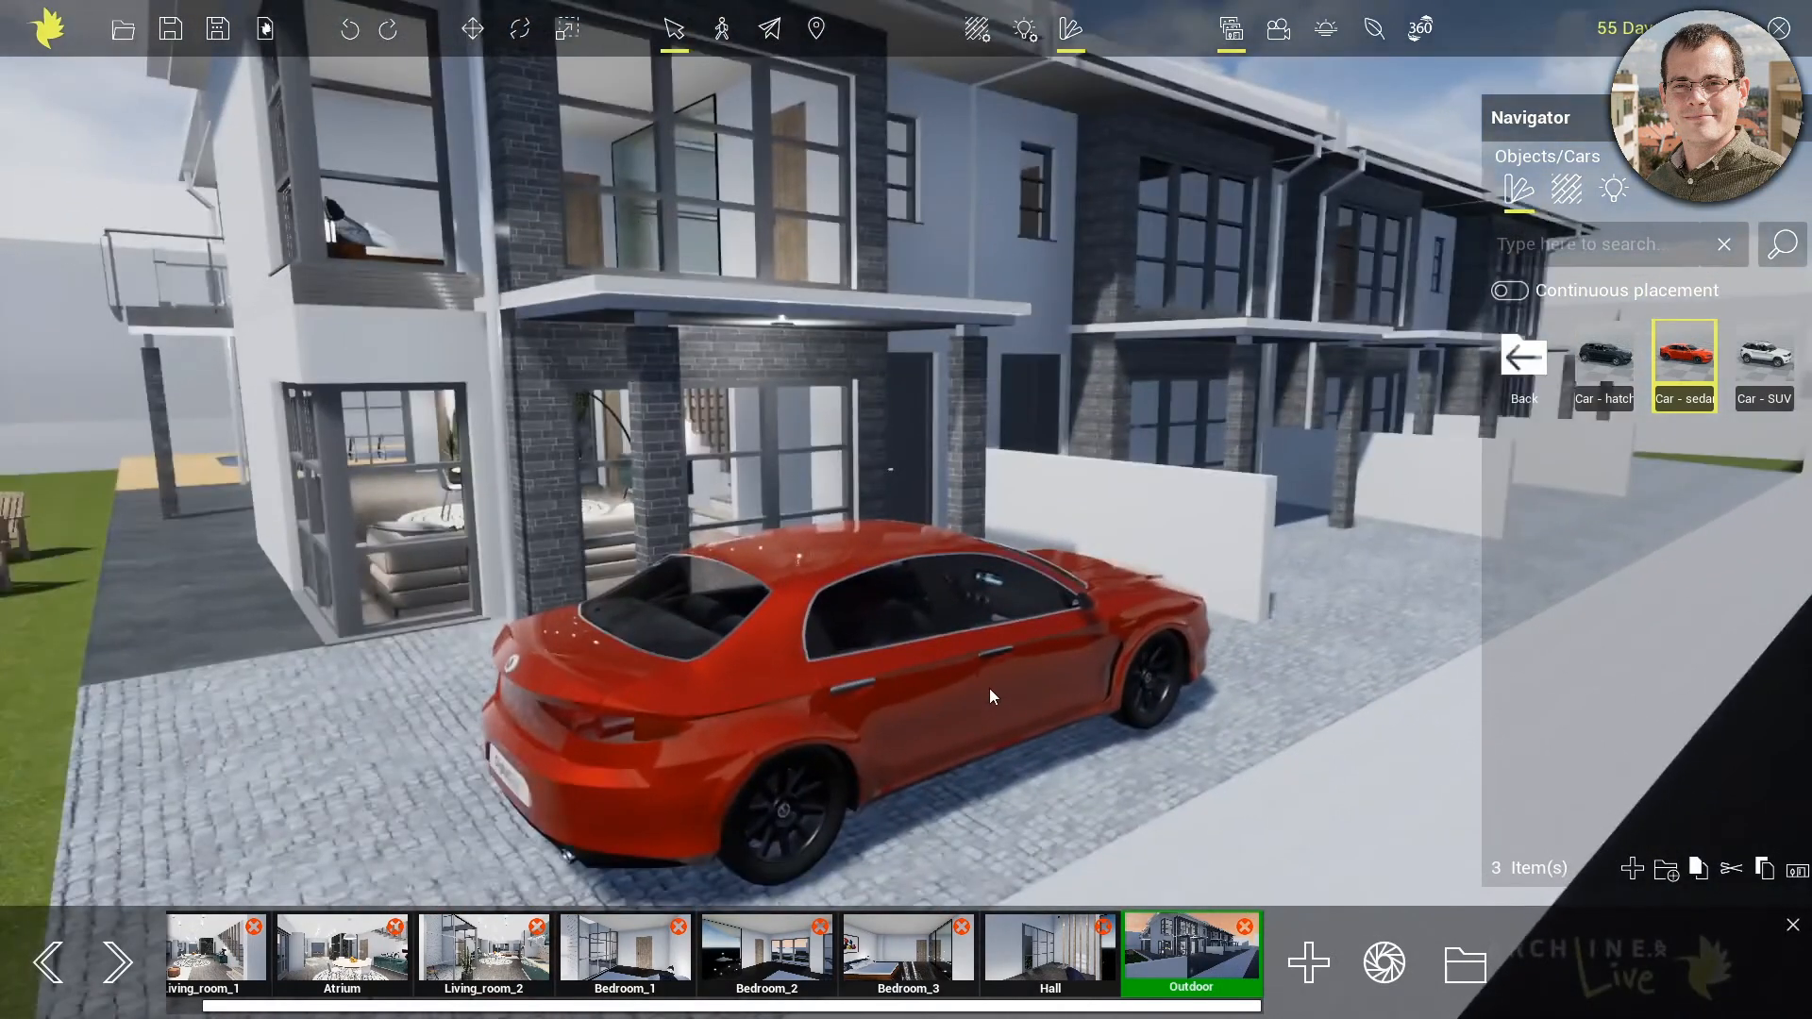
Rotate the red sedan so its front points towards the street and shift it into position on the driveway
{"action": "left_click", "coordinate": [965, 677]}
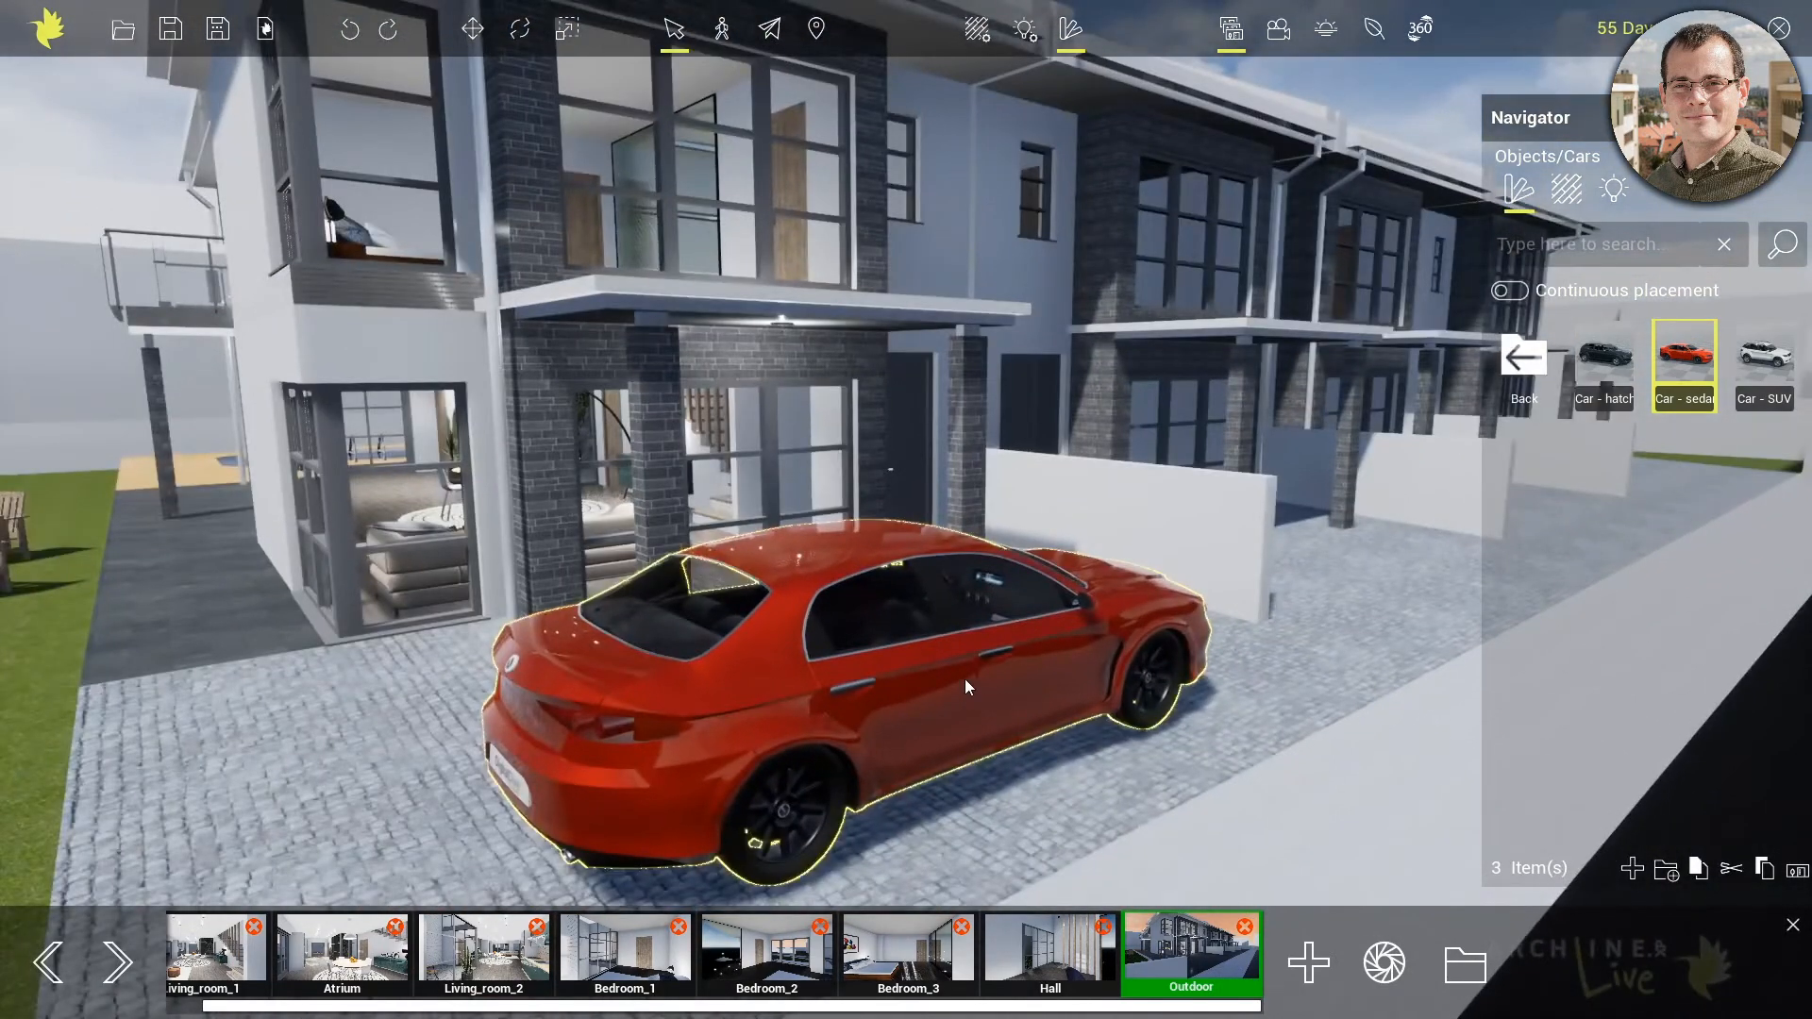
{"action": "key", "text": "e"}
{"action": "left_click_drag", "start_coordinate": [938, 670], "coordinate": [830, 684]}
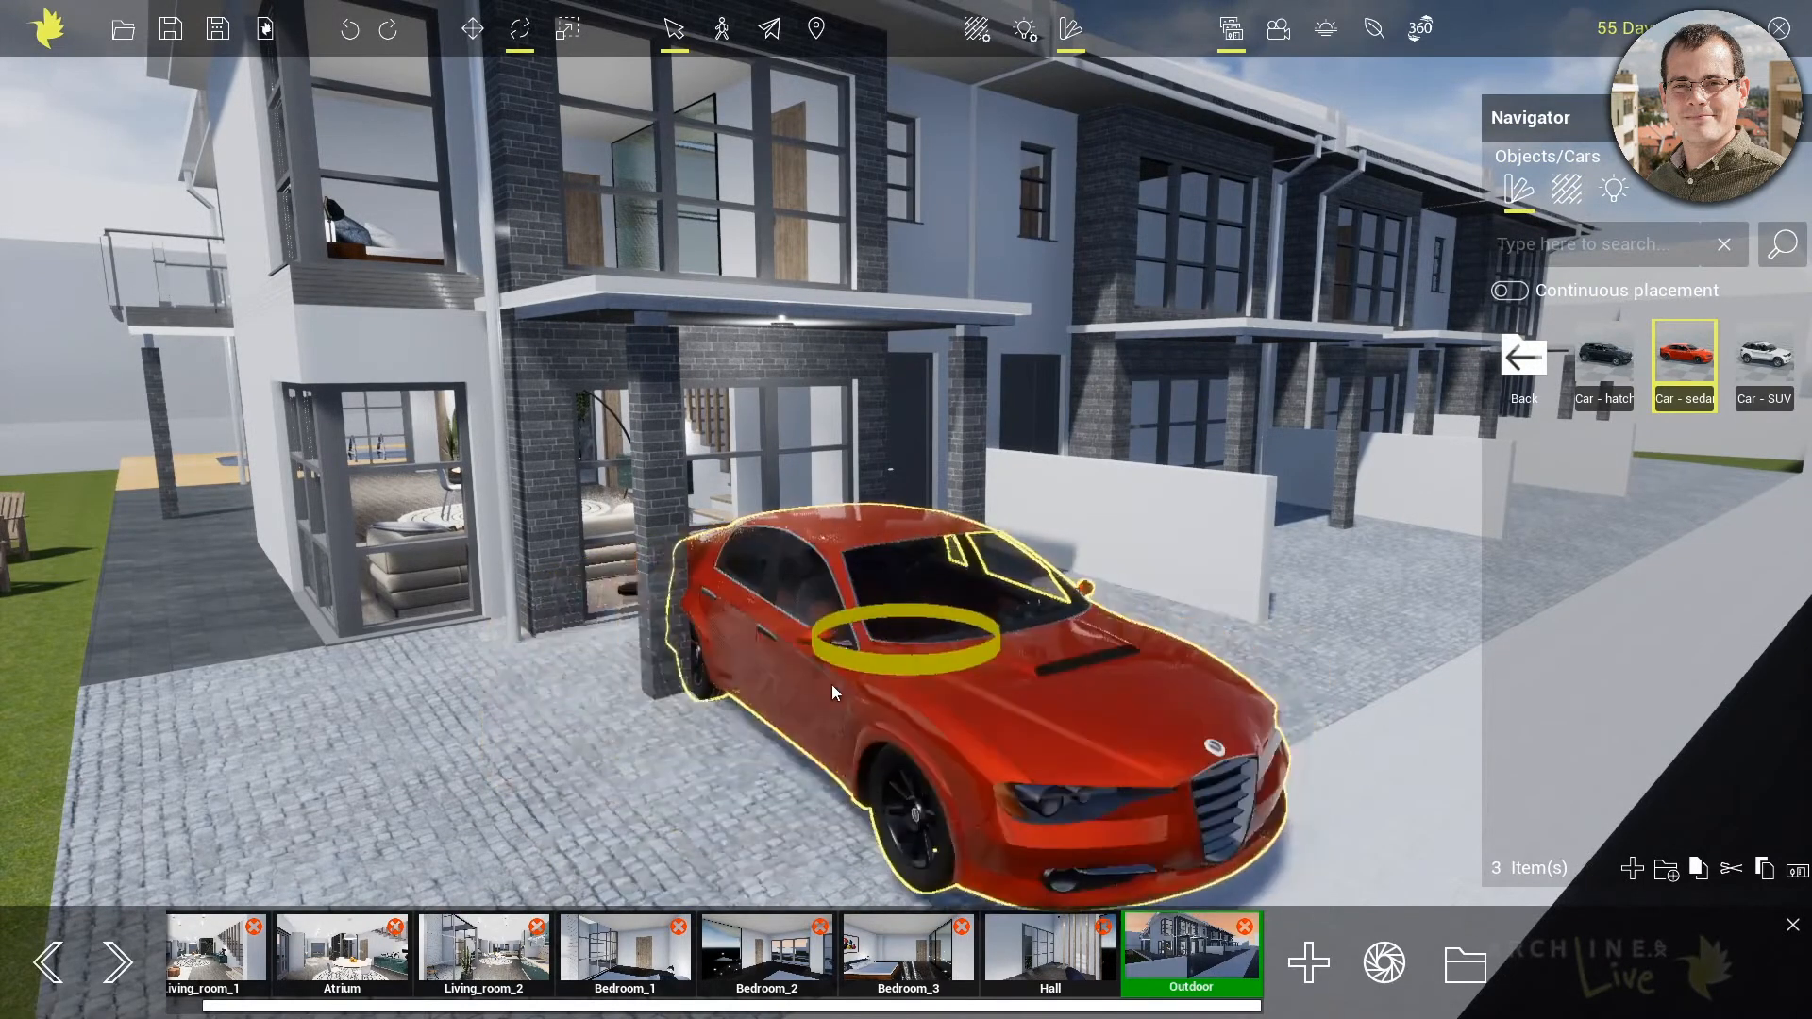
{"action": "key", "text": "w"}
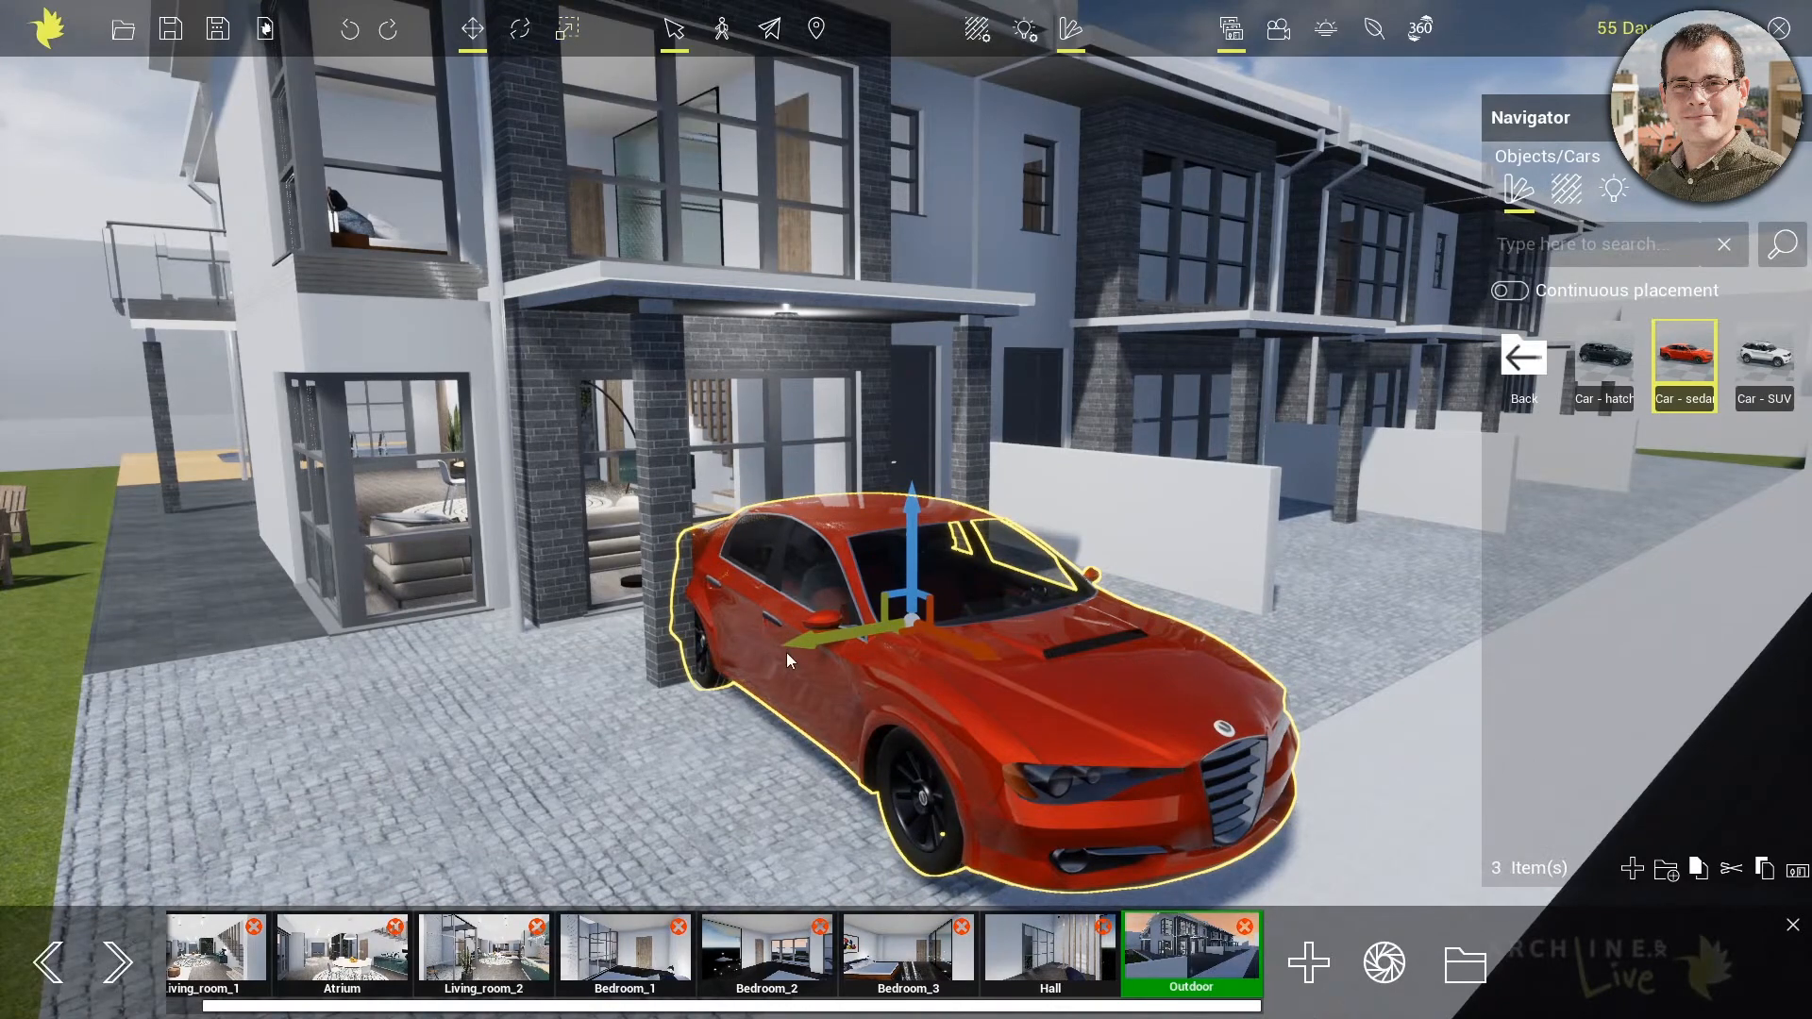
{"action": "left_click_drag", "start_coordinate": [808, 642], "coordinate": [846, 619]}
{"action": "middle_click_drag", "start_coordinate": [1197, 716], "coordinate": [915, 419]}
{"action": "middle_click_drag", "start_coordinate": [877, 604], "coordinate": [914, 592]}
Raise the red sedan above the driveway, drop it back onto the ground and deselect it
{"action": "key", "text": "space"}
{"action": "left_click_drag", "start_coordinate": [867, 406], "coordinate": [868, 406]}
{"action": "middle_click_drag", "start_coordinate": [1004, 423], "coordinate": [1029, 382]}
{"action": "key", "text": "space"}
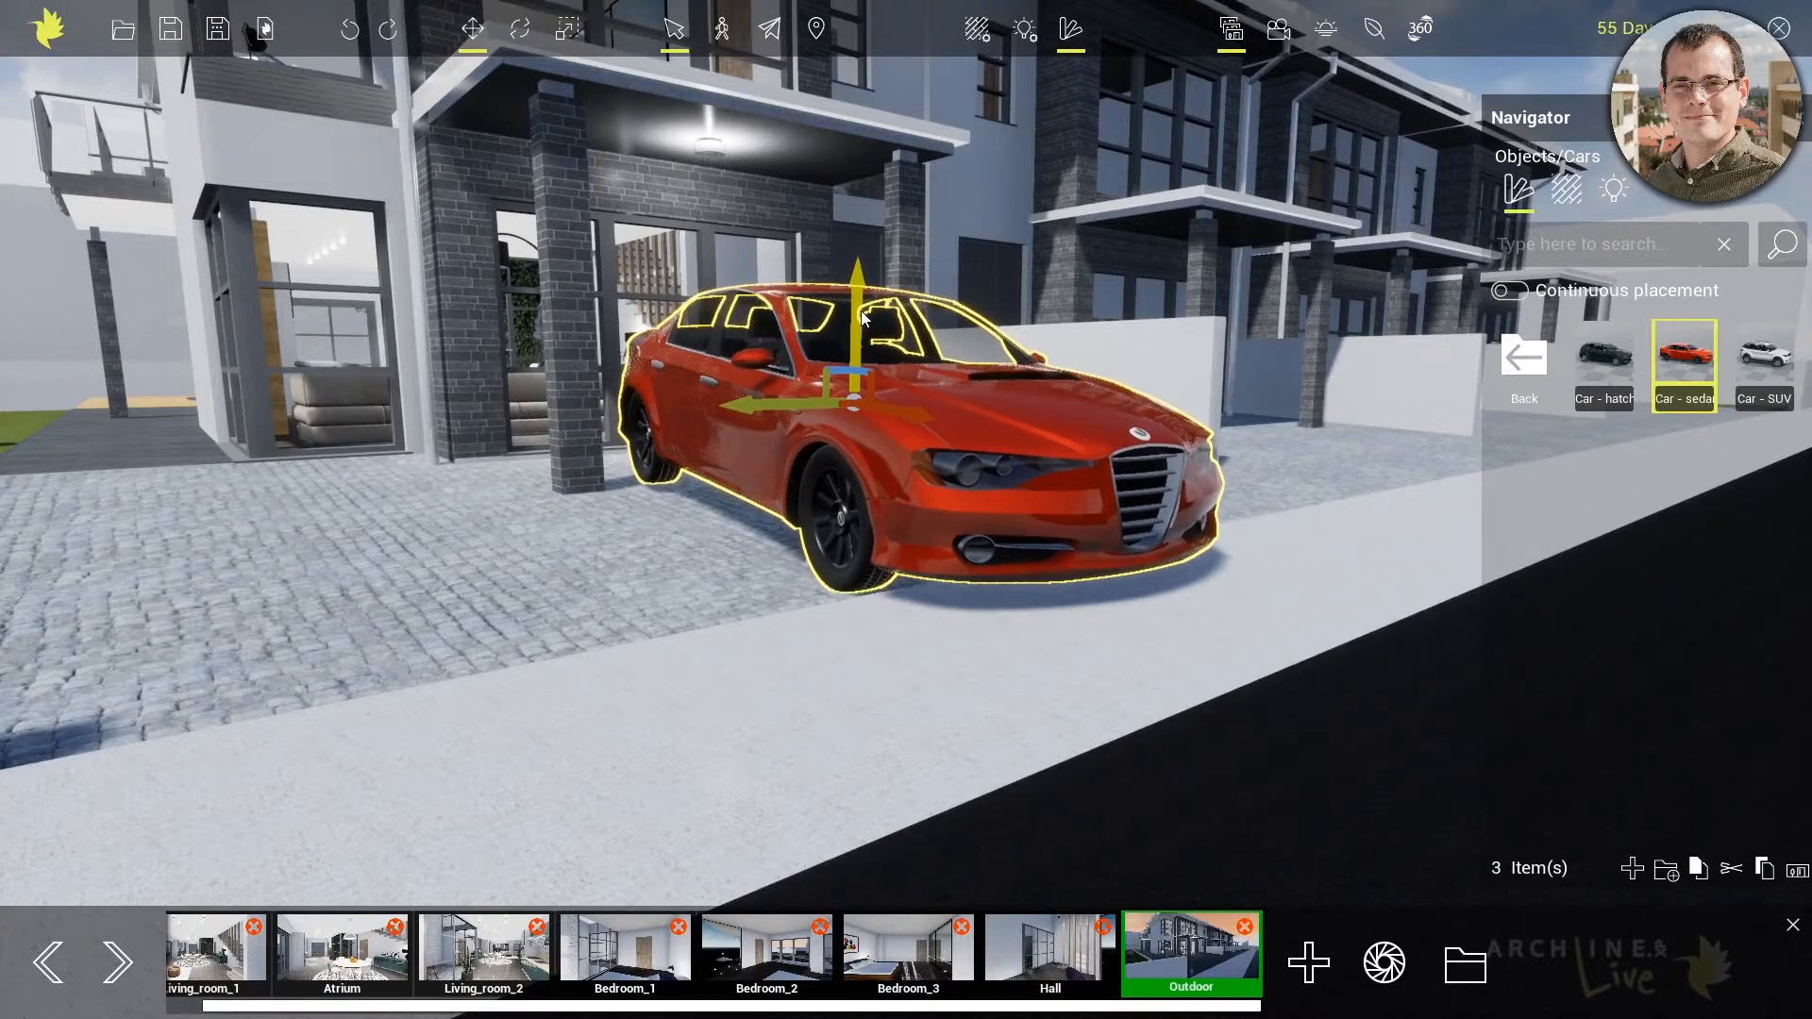
{"action": "middle_click_drag", "start_coordinate": [1103, 346], "coordinate": [933, 631]}
{"action": "key", "text": "Escape"}
{"action": "scroll", "coordinate": [930, 630], "scroll_direction": "down", "scroll_amount": 3}
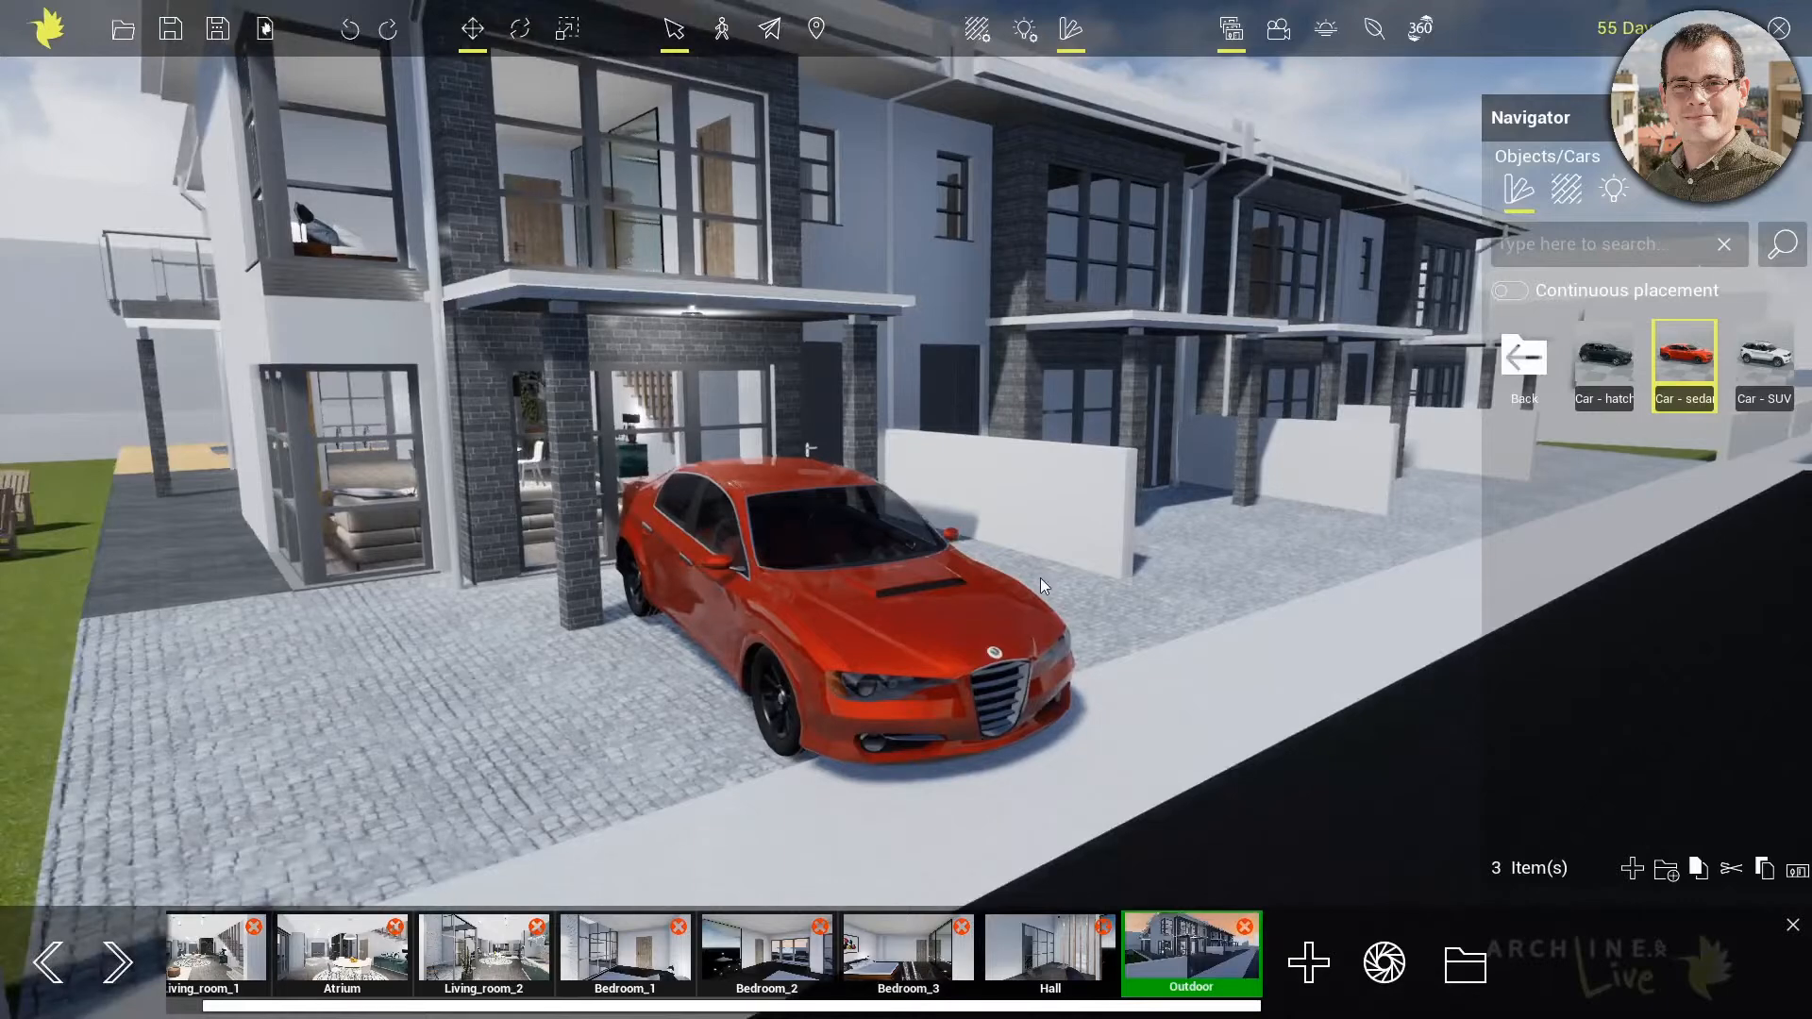
Place the walking man in a suit from the Humans category beside the red car and rotate him to face the street
{"action": "left_click", "coordinate": [1520, 357]}
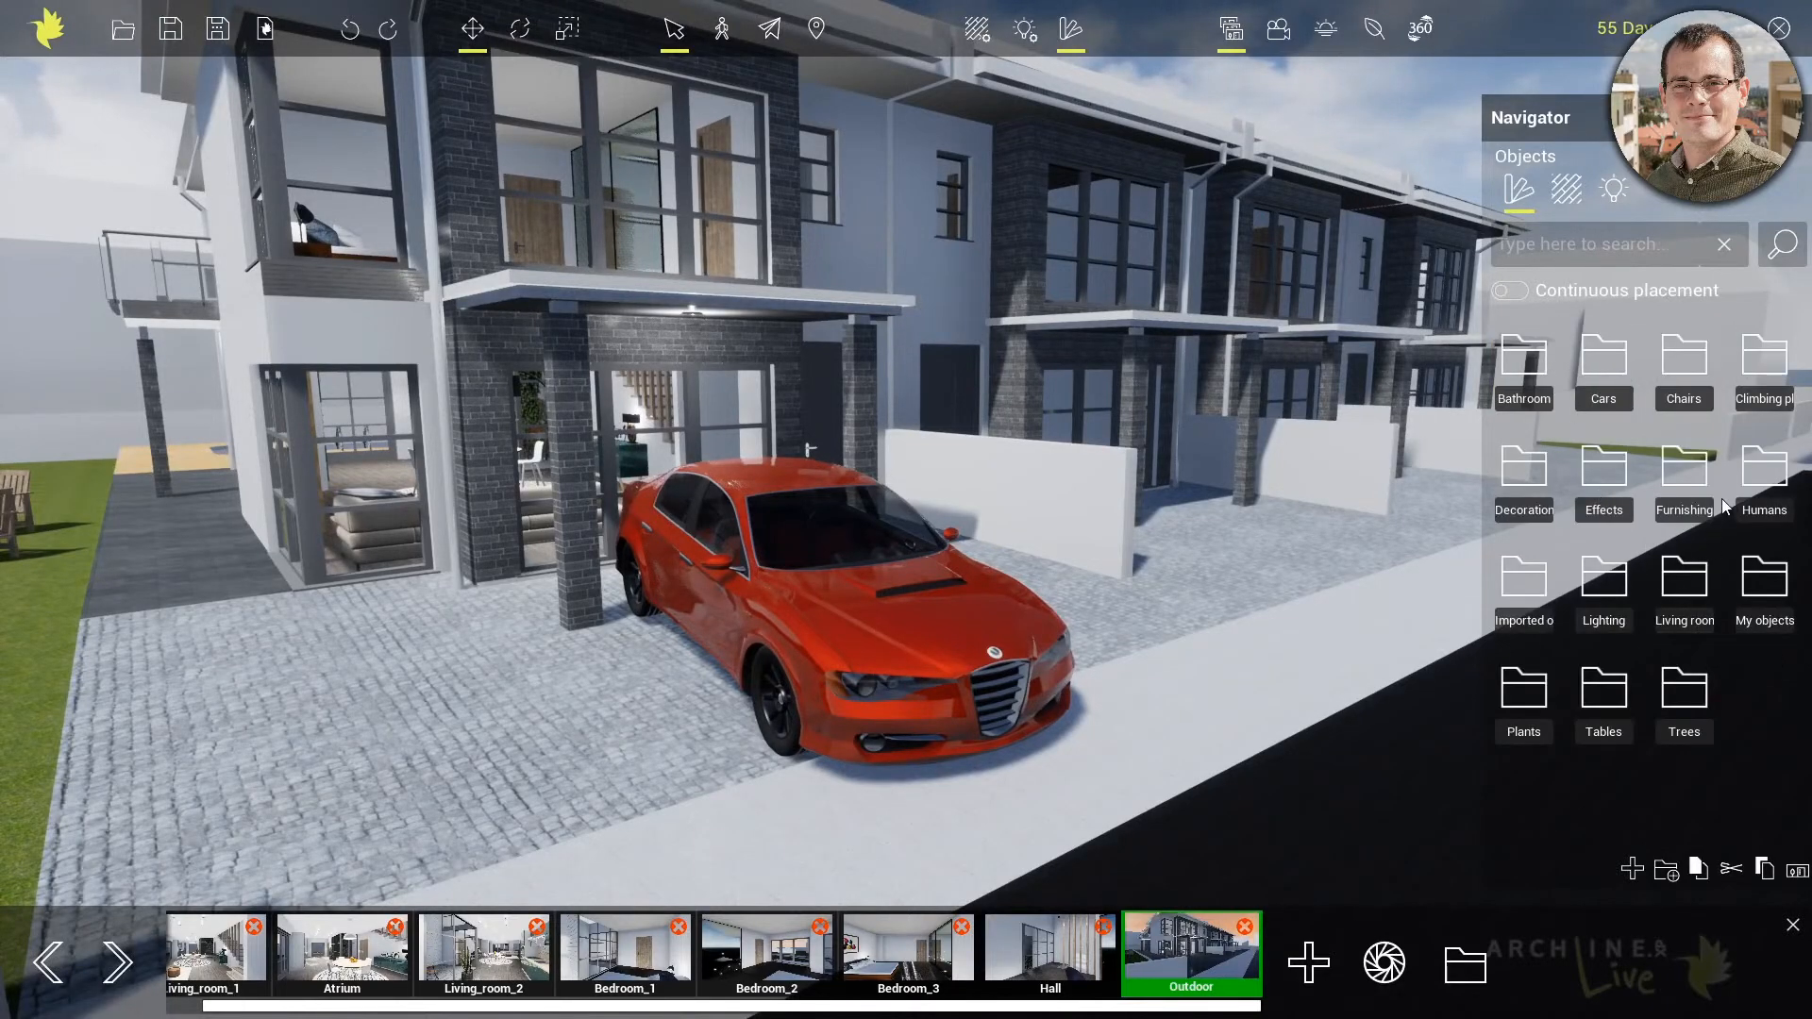
{"action": "left_click", "coordinate": [1760, 477]}
{"action": "middle_click_drag", "start_coordinate": [1263, 525], "coordinate": [1223, 479]}
{"action": "left_click_drag", "start_coordinate": [1604, 359], "coordinate": [563, 662]}
{"action": "left_click", "coordinate": [562, 659]}
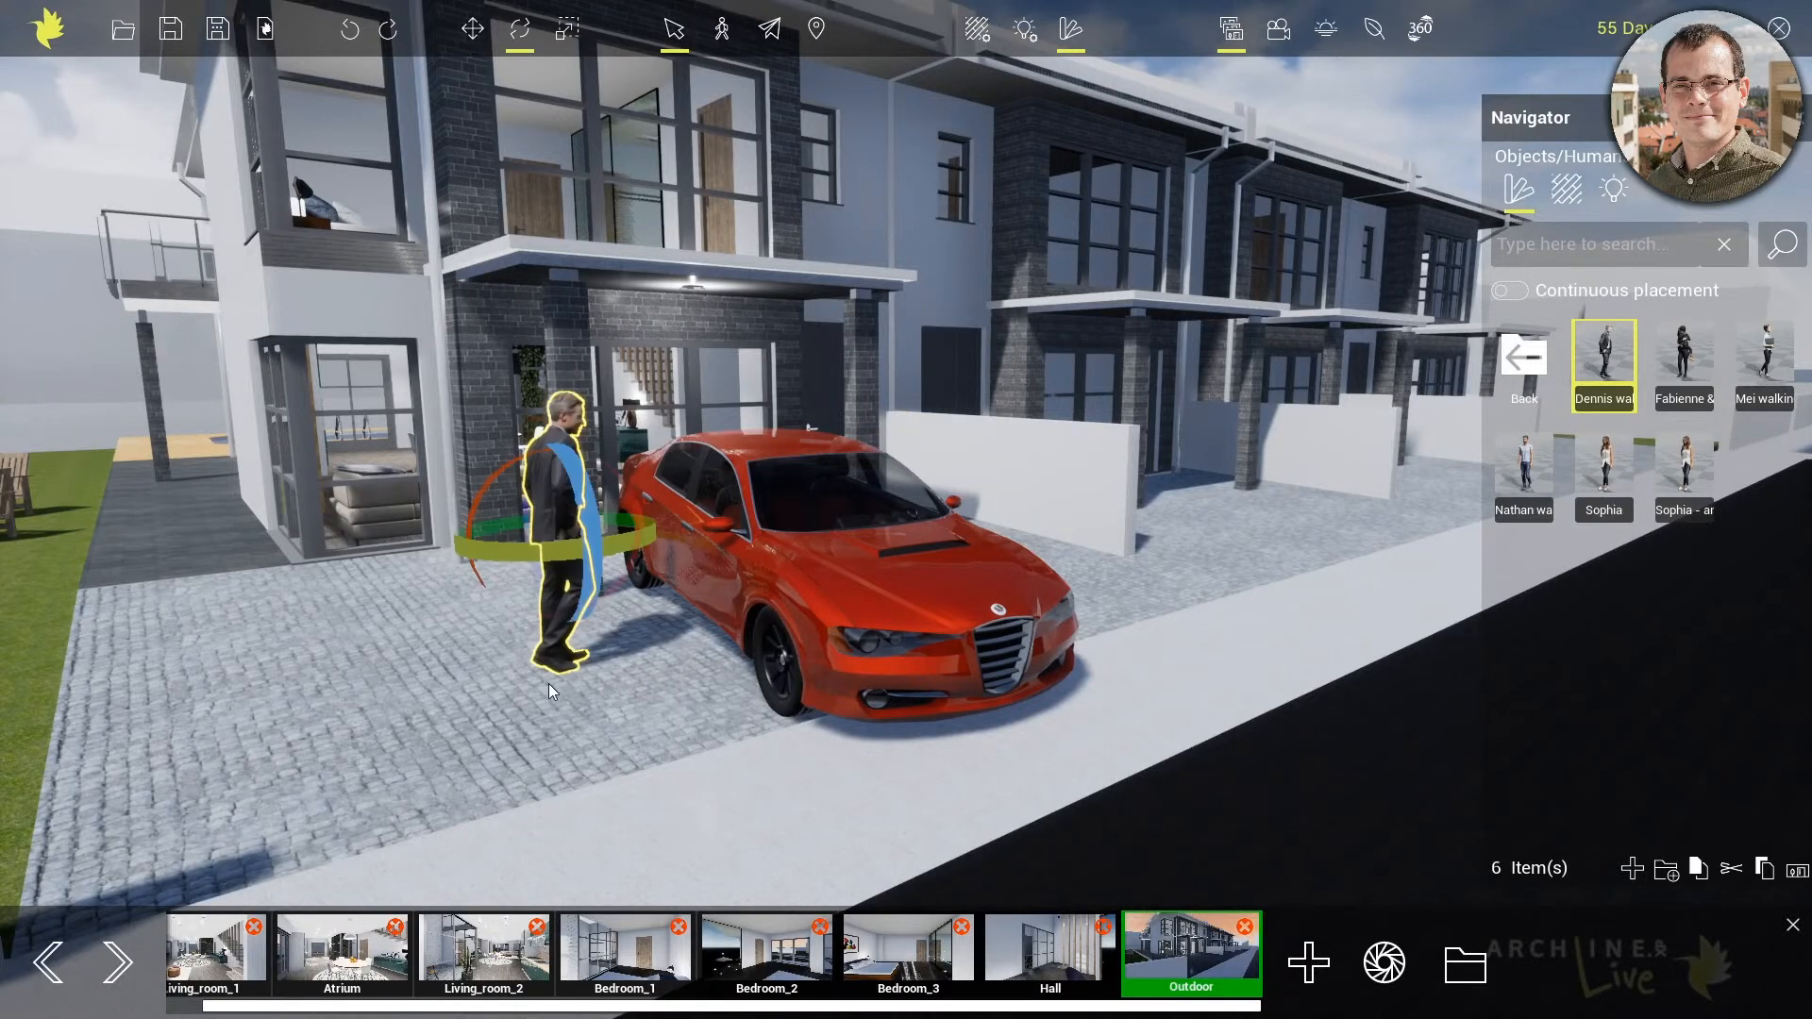
{"action": "left_click_drag", "start_coordinate": [493, 555], "coordinate": [491, 553]}
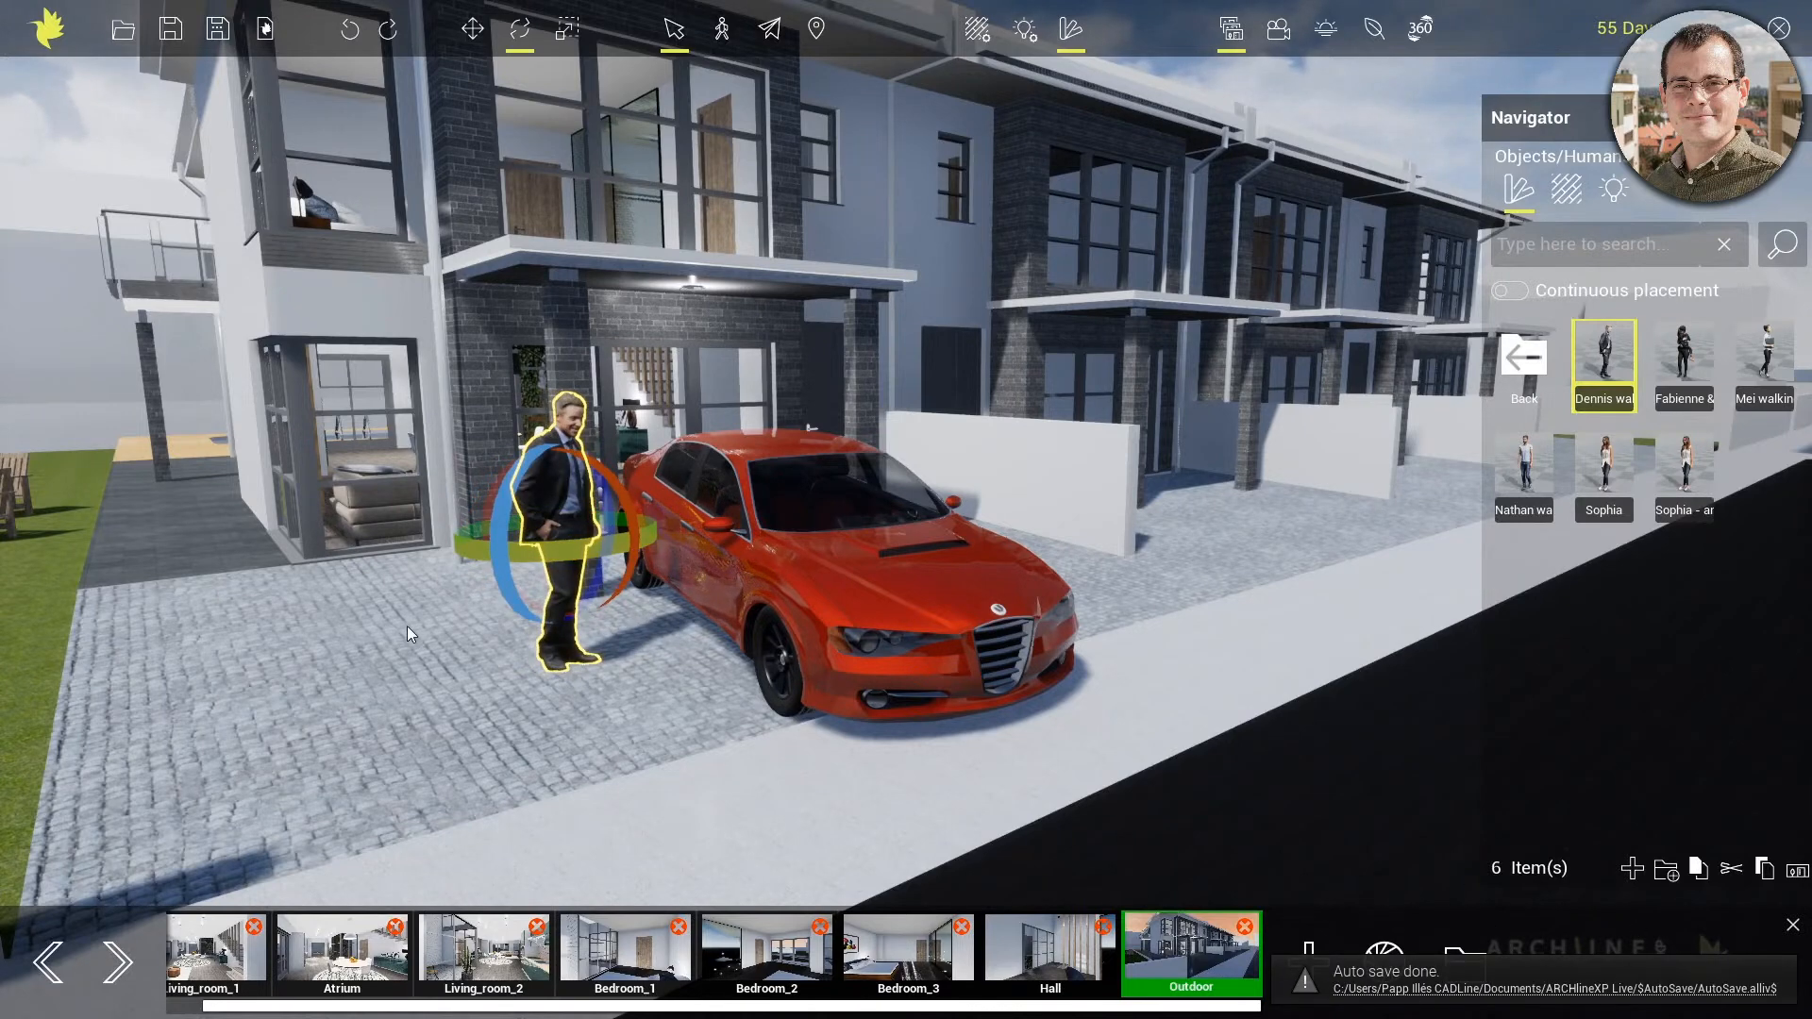
{"action": "left_click", "coordinate": [422, 607]}
{"action": "middle_click_drag", "start_coordinate": [423, 607], "coordinate": [436, 621]}
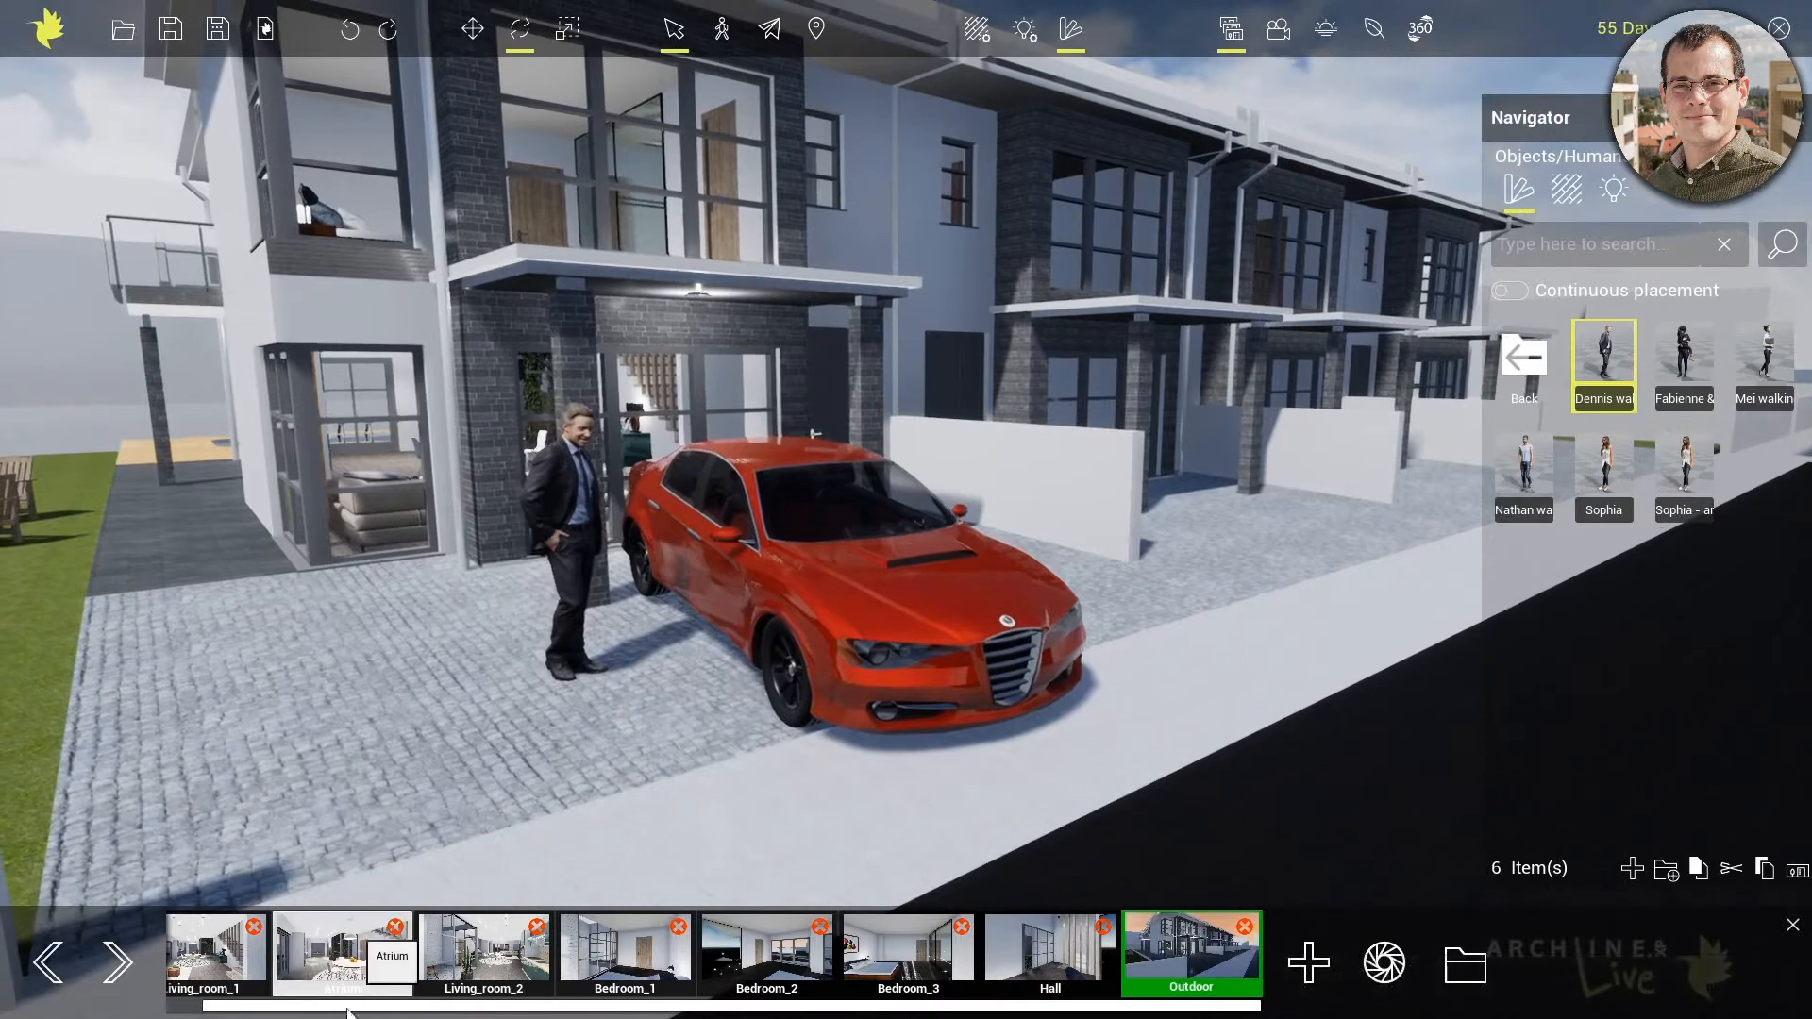
Switch to the Atrium view and place the animated woman from the Humans category on the floor behind the dining table
{"action": "left_click", "coordinate": [364, 987]}
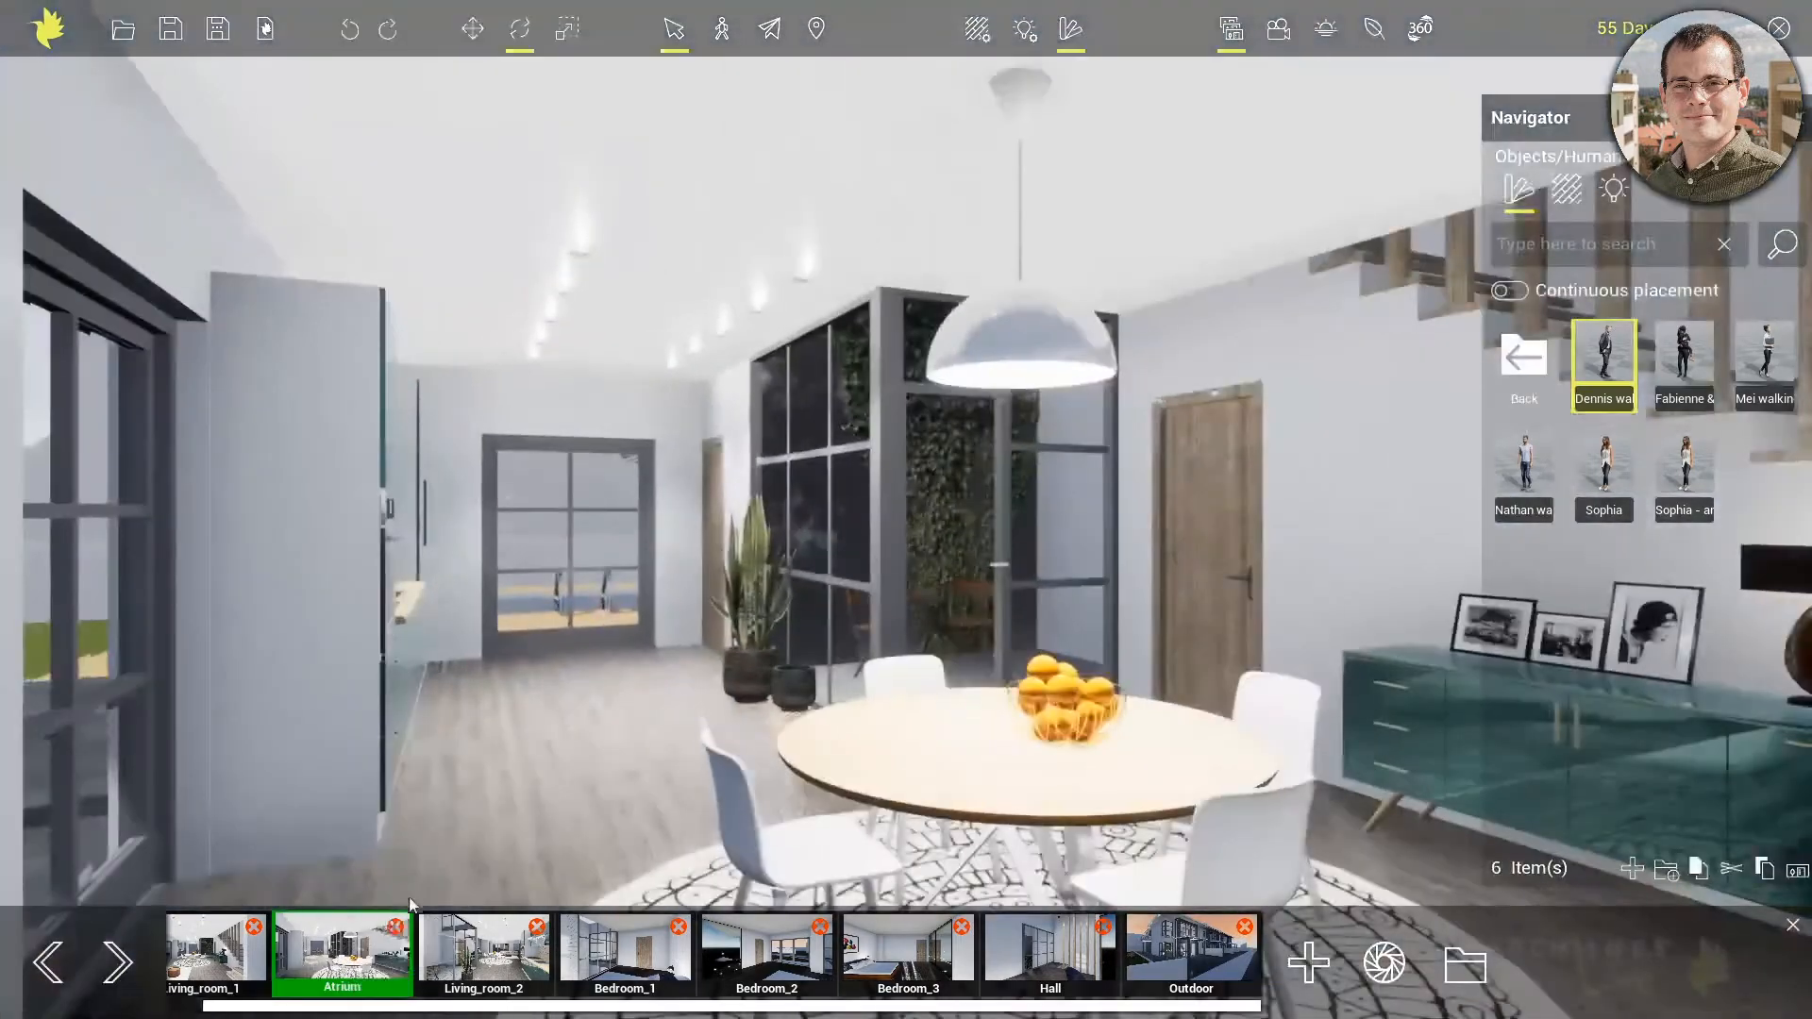
{"action": "mouse_move", "coordinate": [1686, 481]}
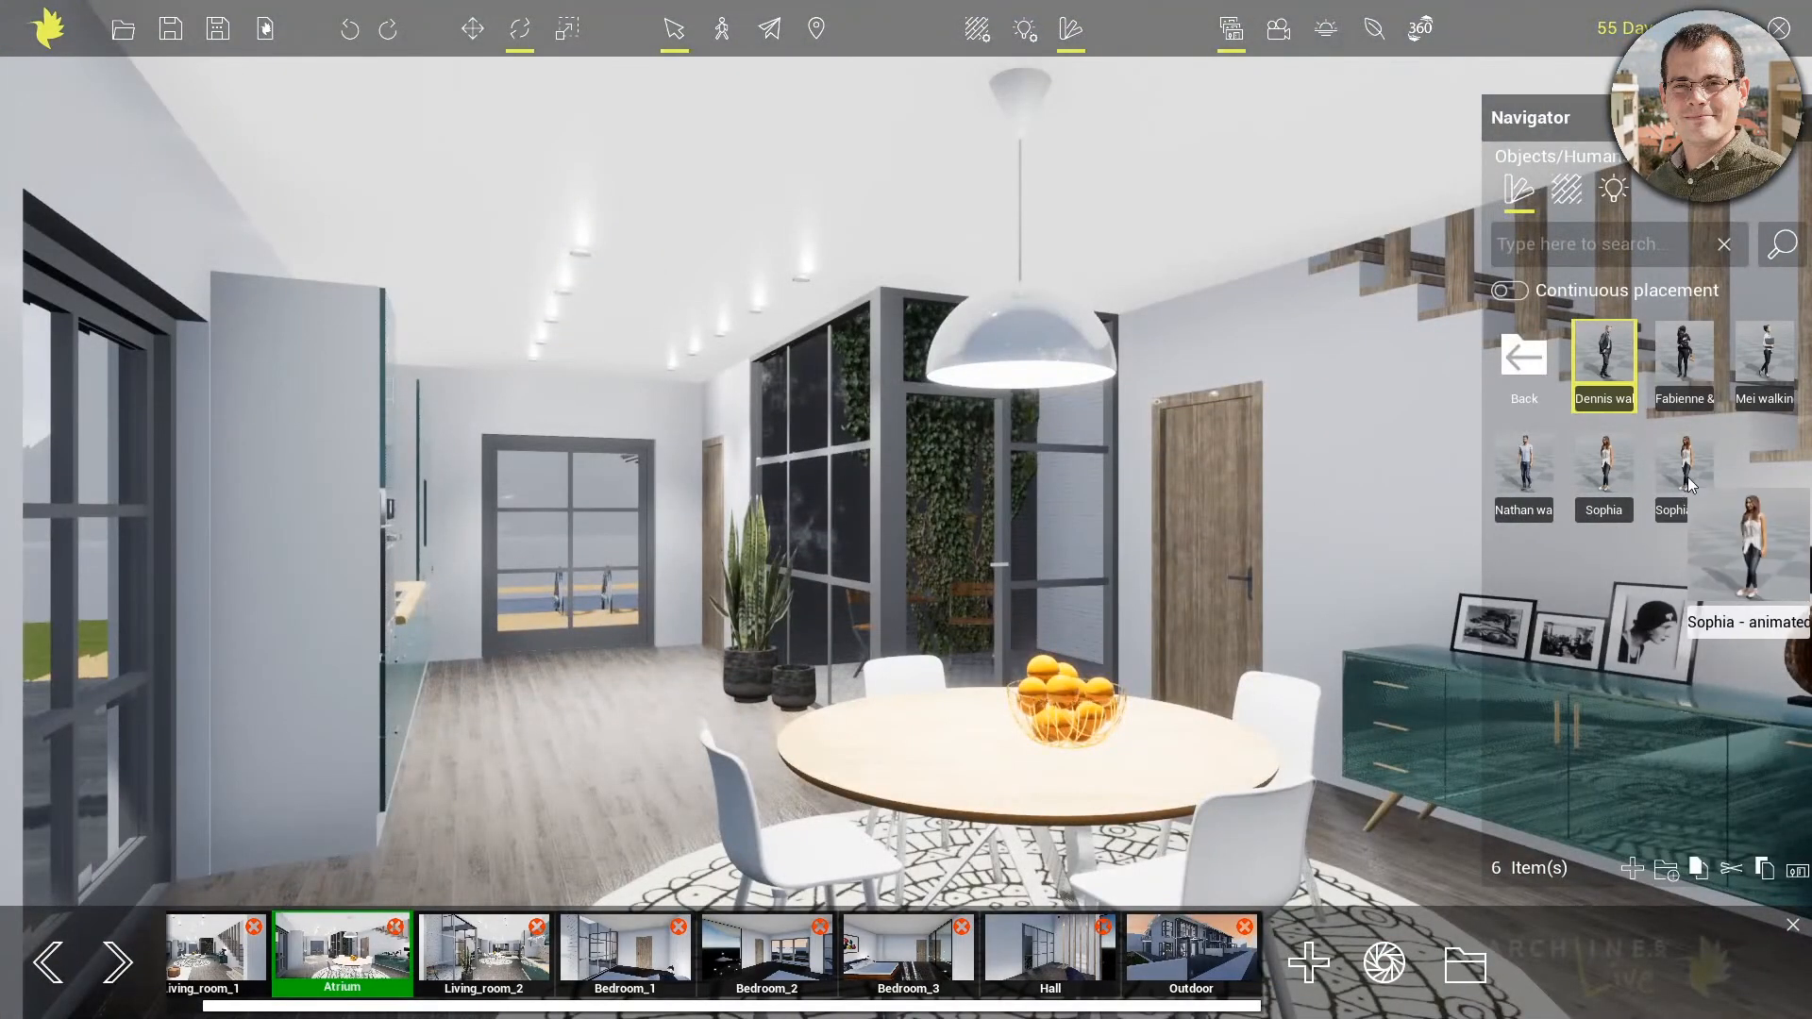
{"action": "left_click_drag", "start_coordinate": [1691, 486], "coordinate": [581, 819]}
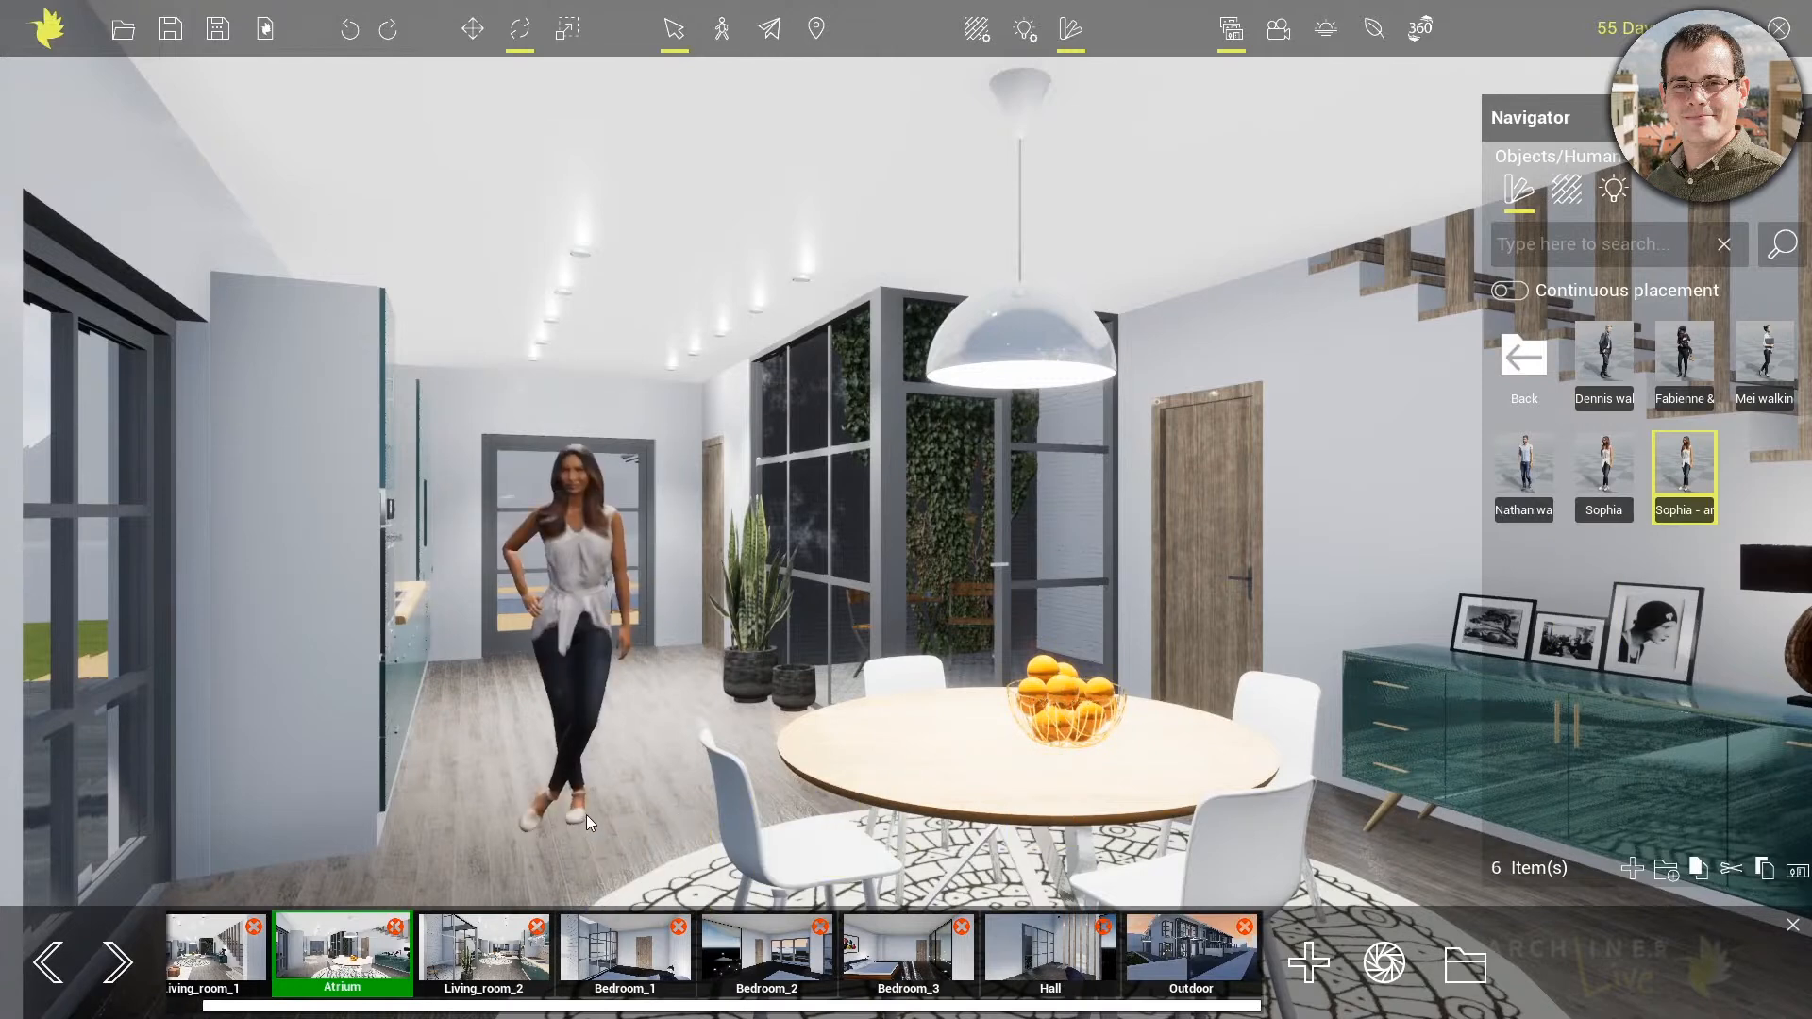
{"action": "middle_click_drag", "start_coordinate": [609, 783], "coordinate": [505, 793]}
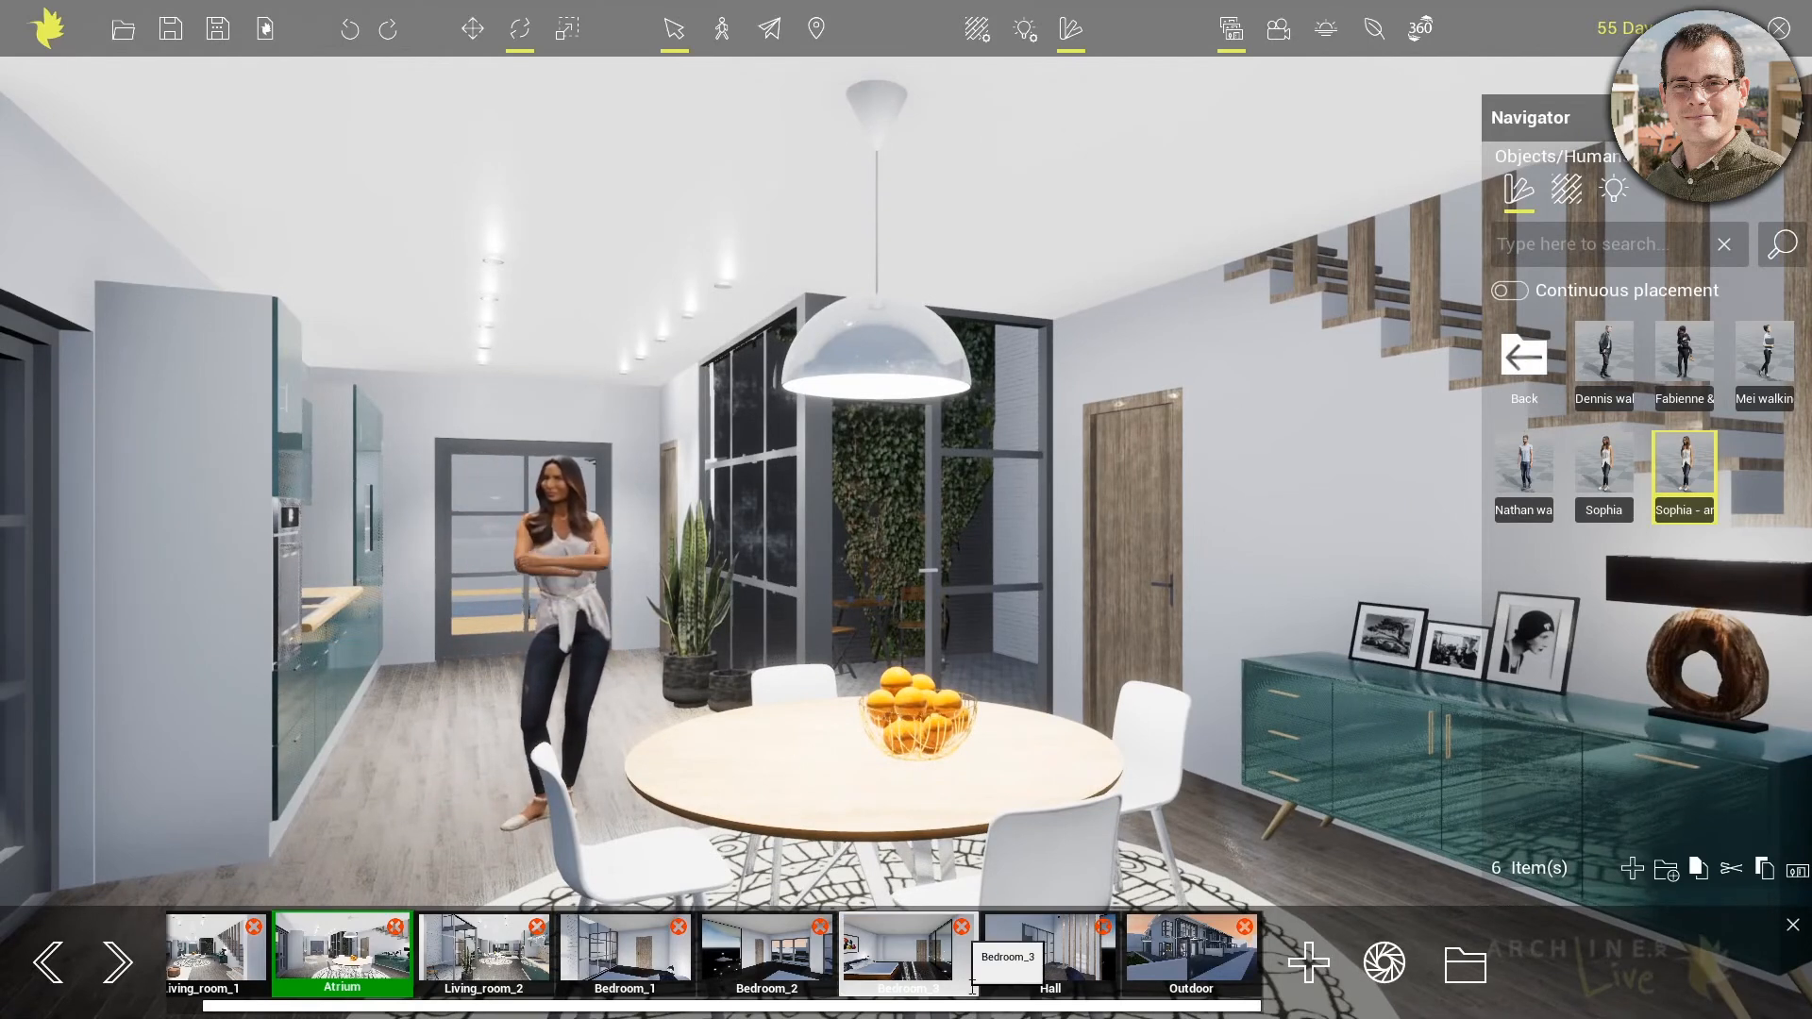
Return to the Outdoor view and place an Acacia confusa XS tree from the Trees category on the paving beside the red car
{"action": "left_click", "coordinate": [1210, 949]}
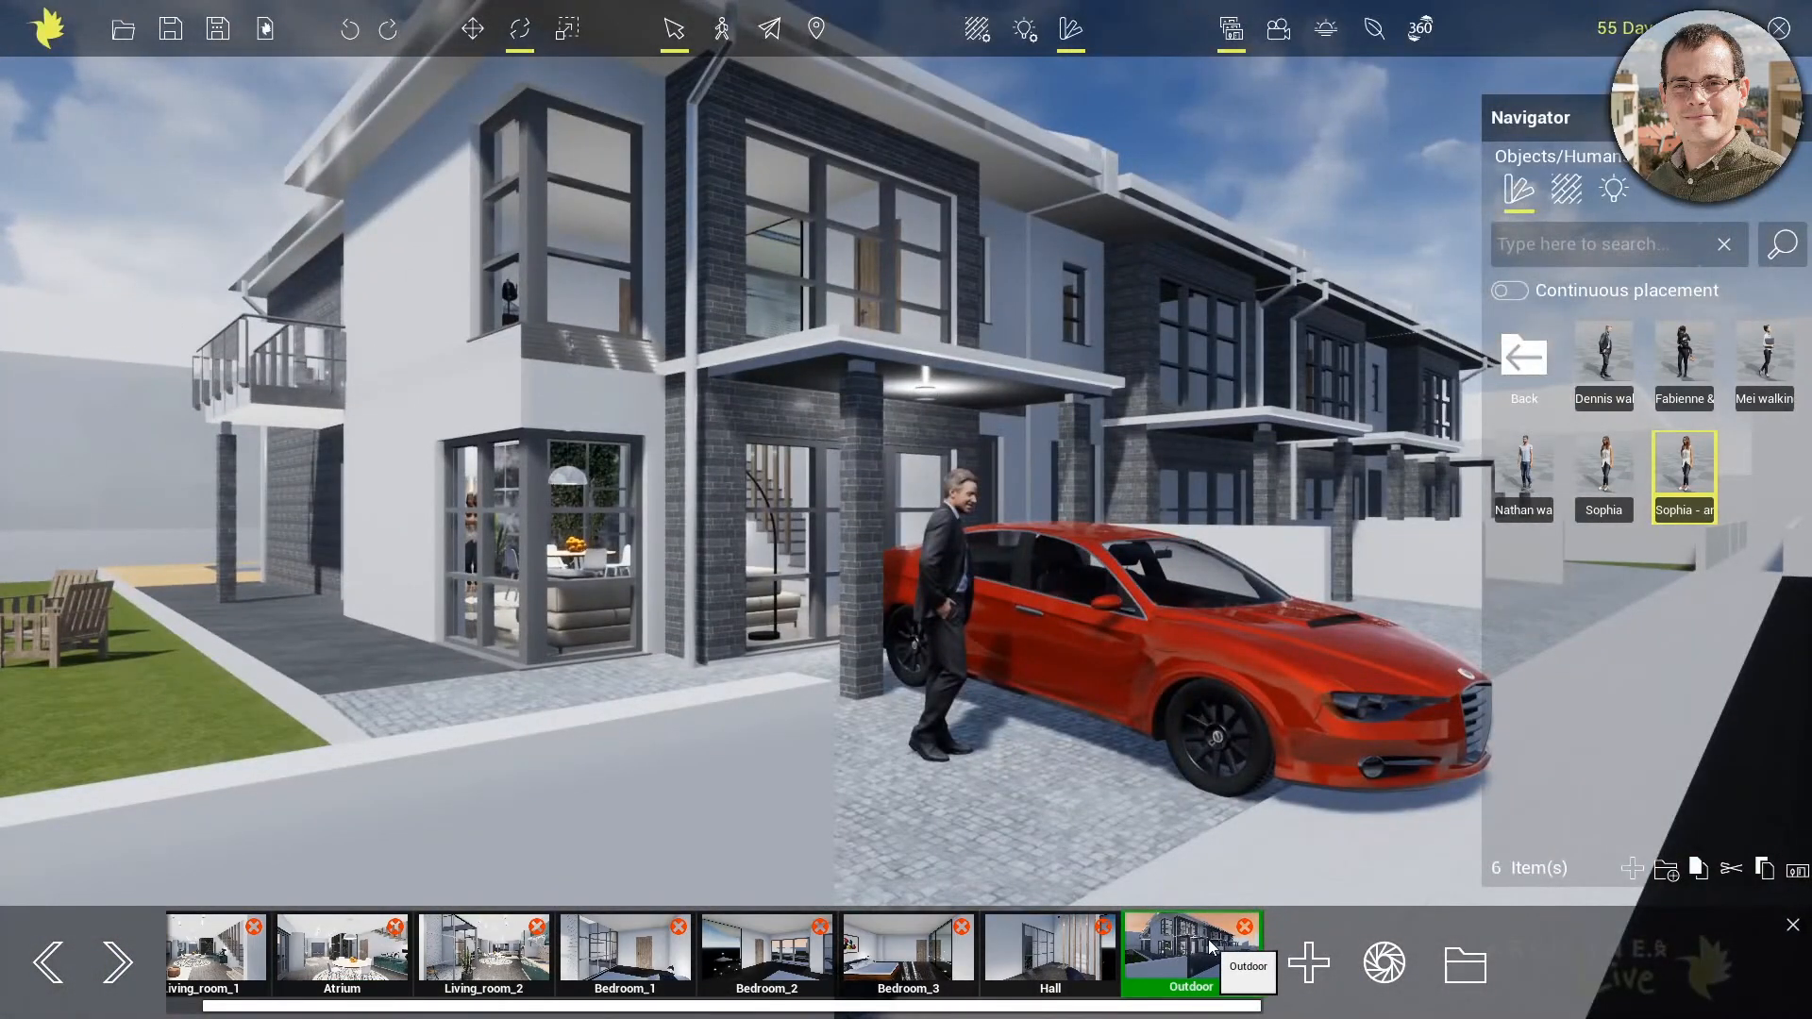
{"action": "middle_click_drag", "start_coordinate": [1380, 721], "coordinate": [904, 806]}
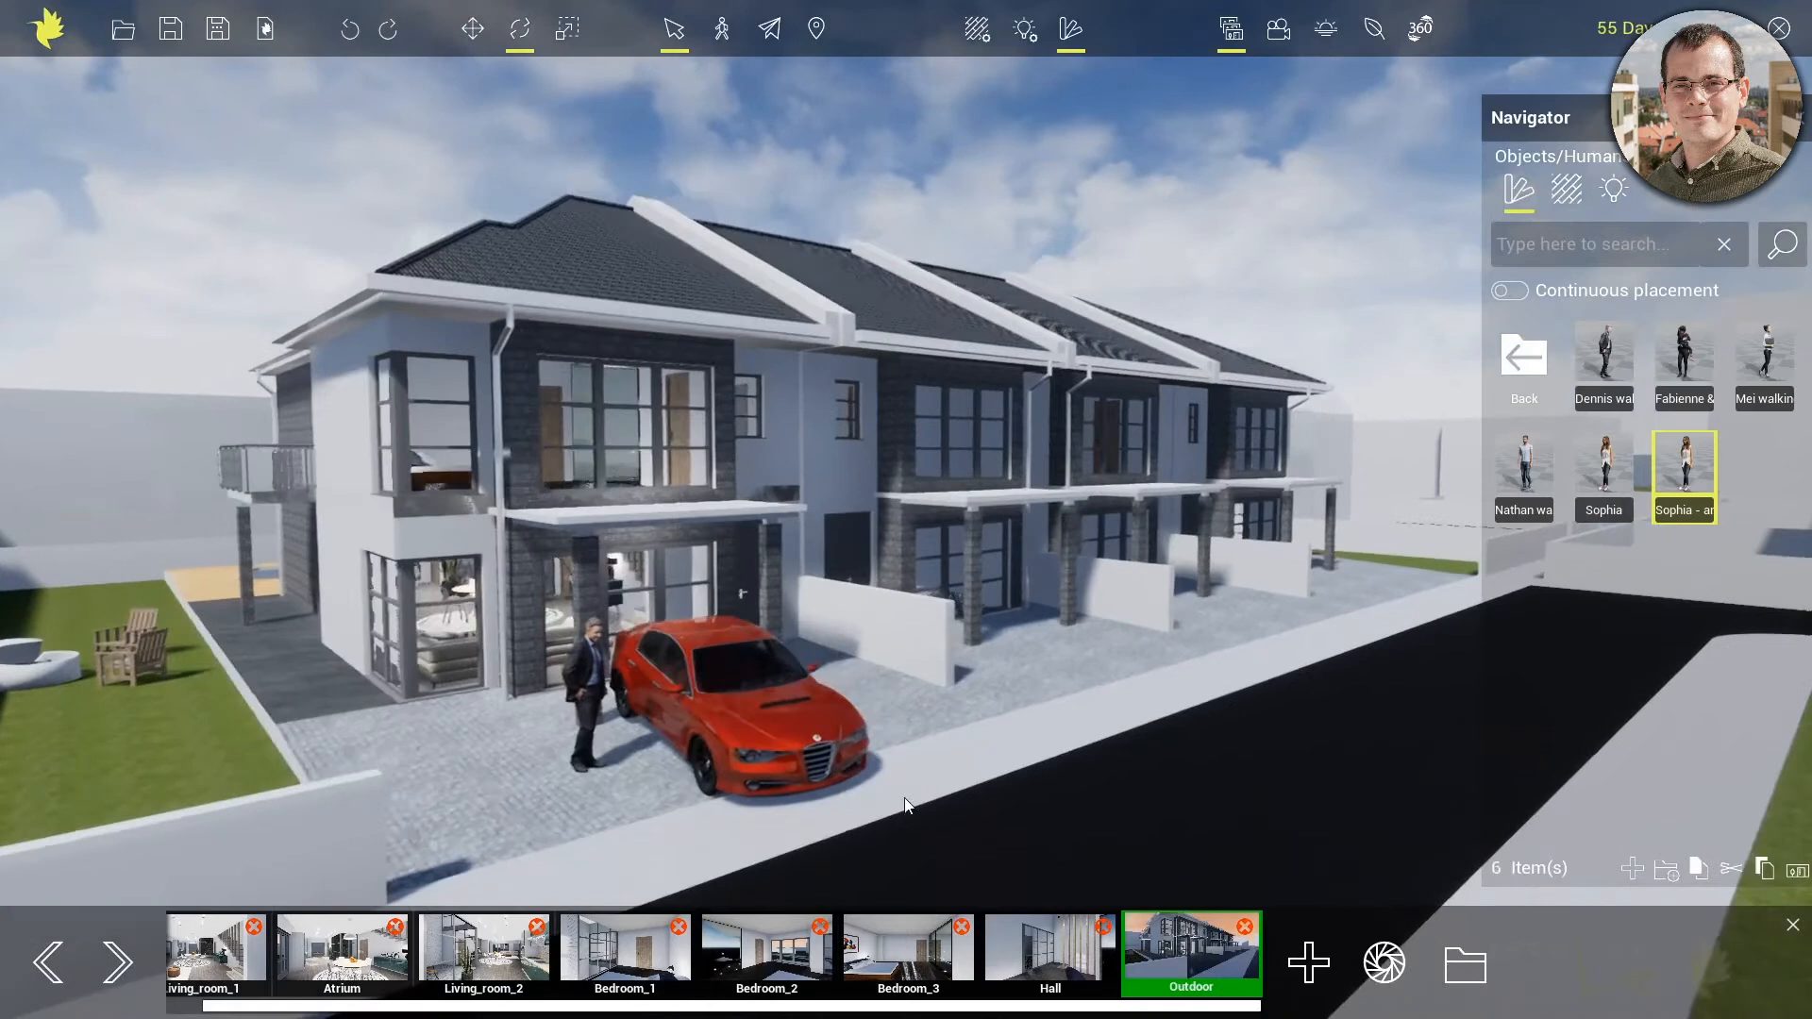
{"action": "left_click", "coordinate": [1530, 365]}
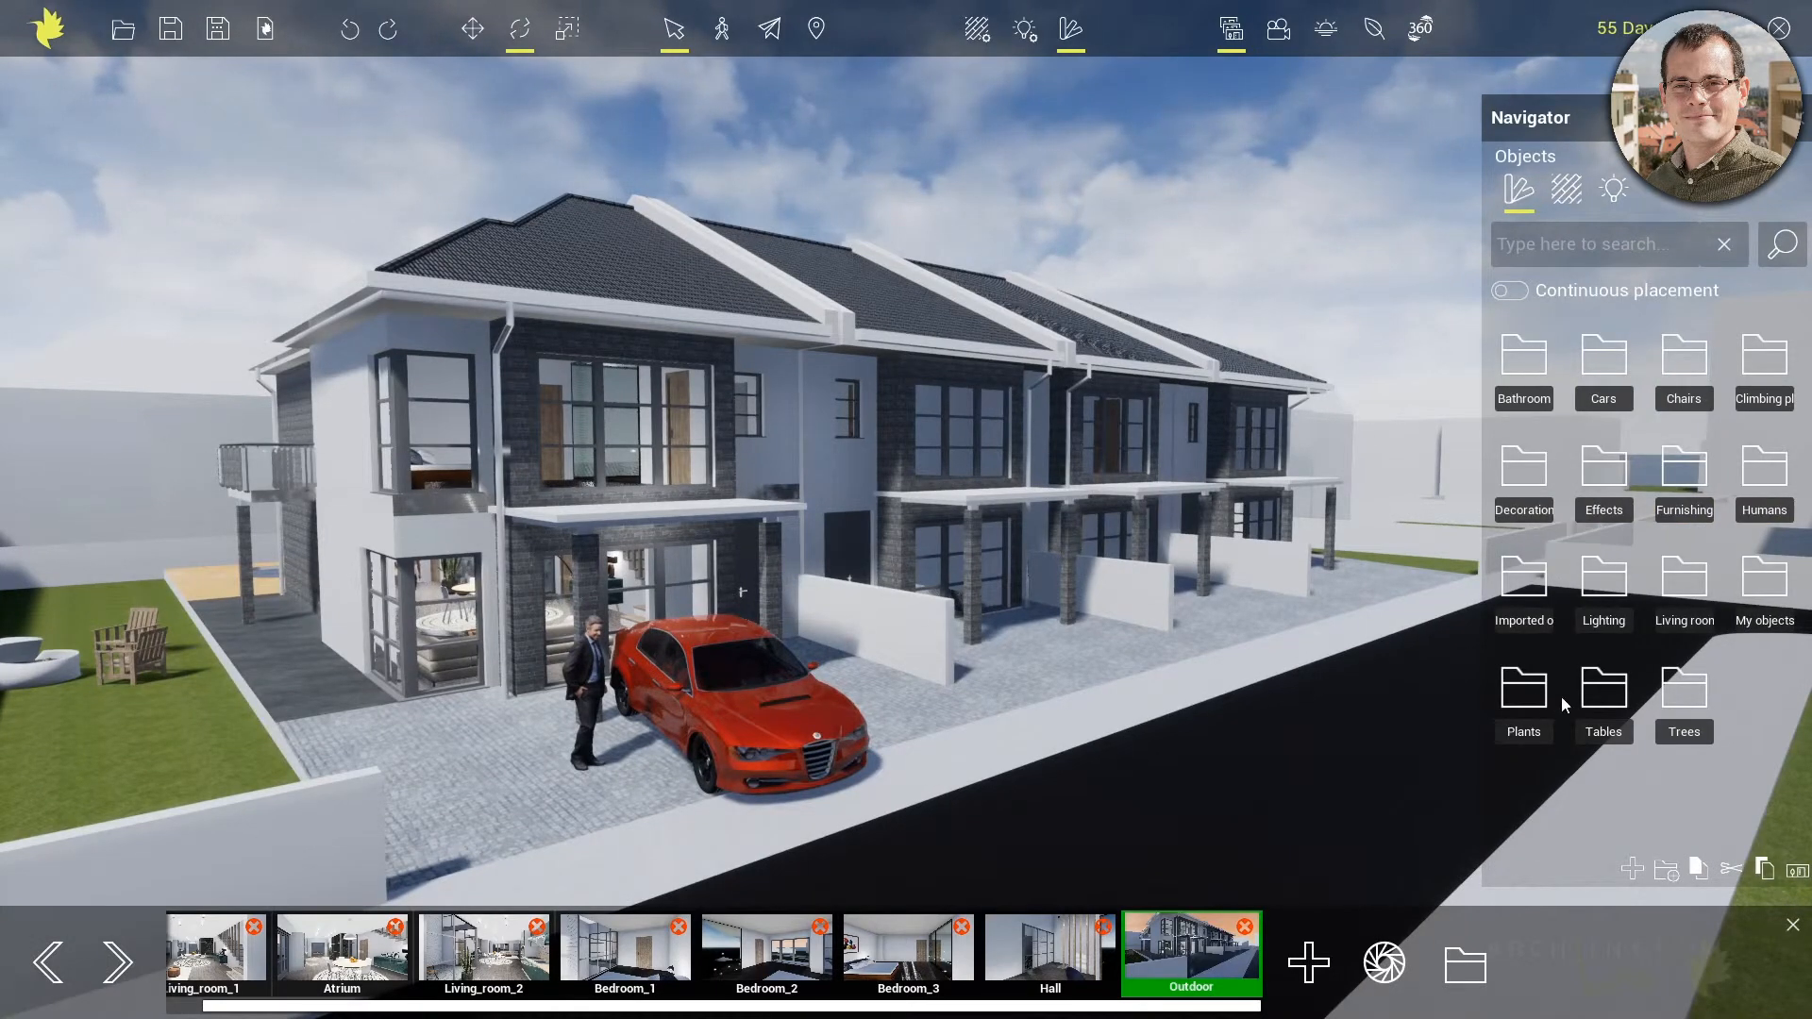
{"action": "left_click", "coordinate": [1701, 695]}
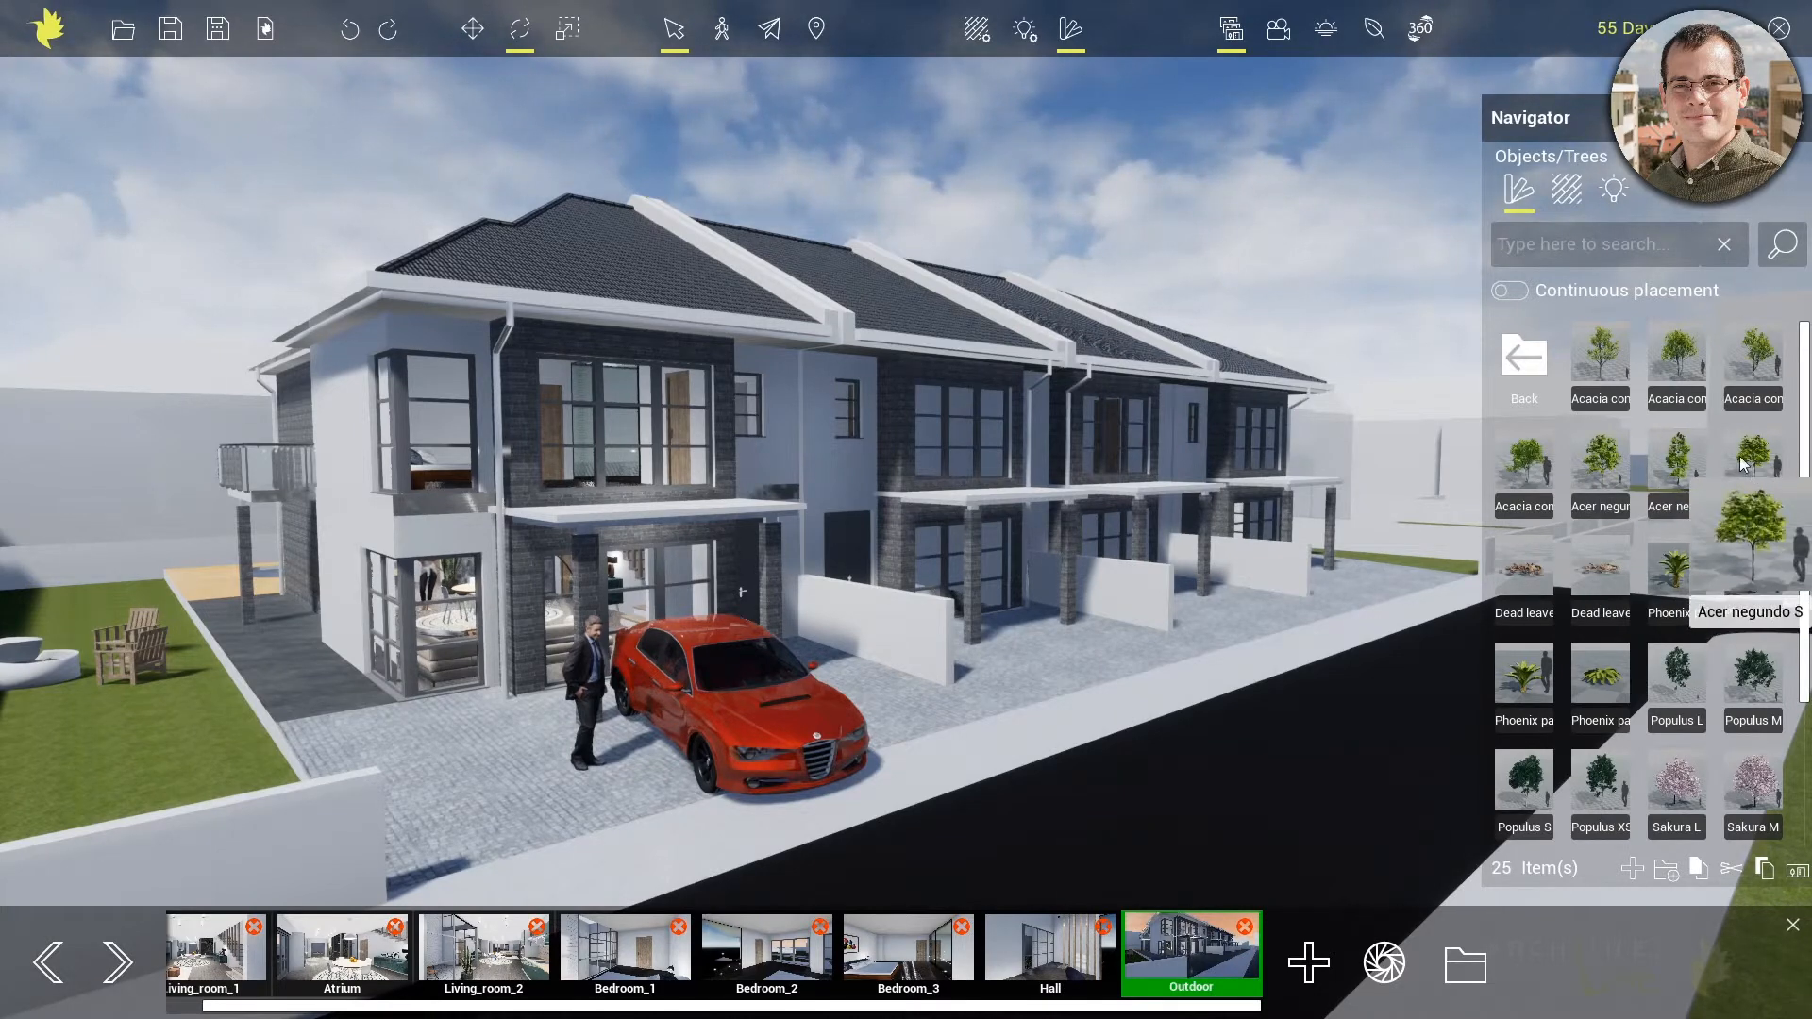
{"action": "left_click", "coordinate": [1600, 377]}
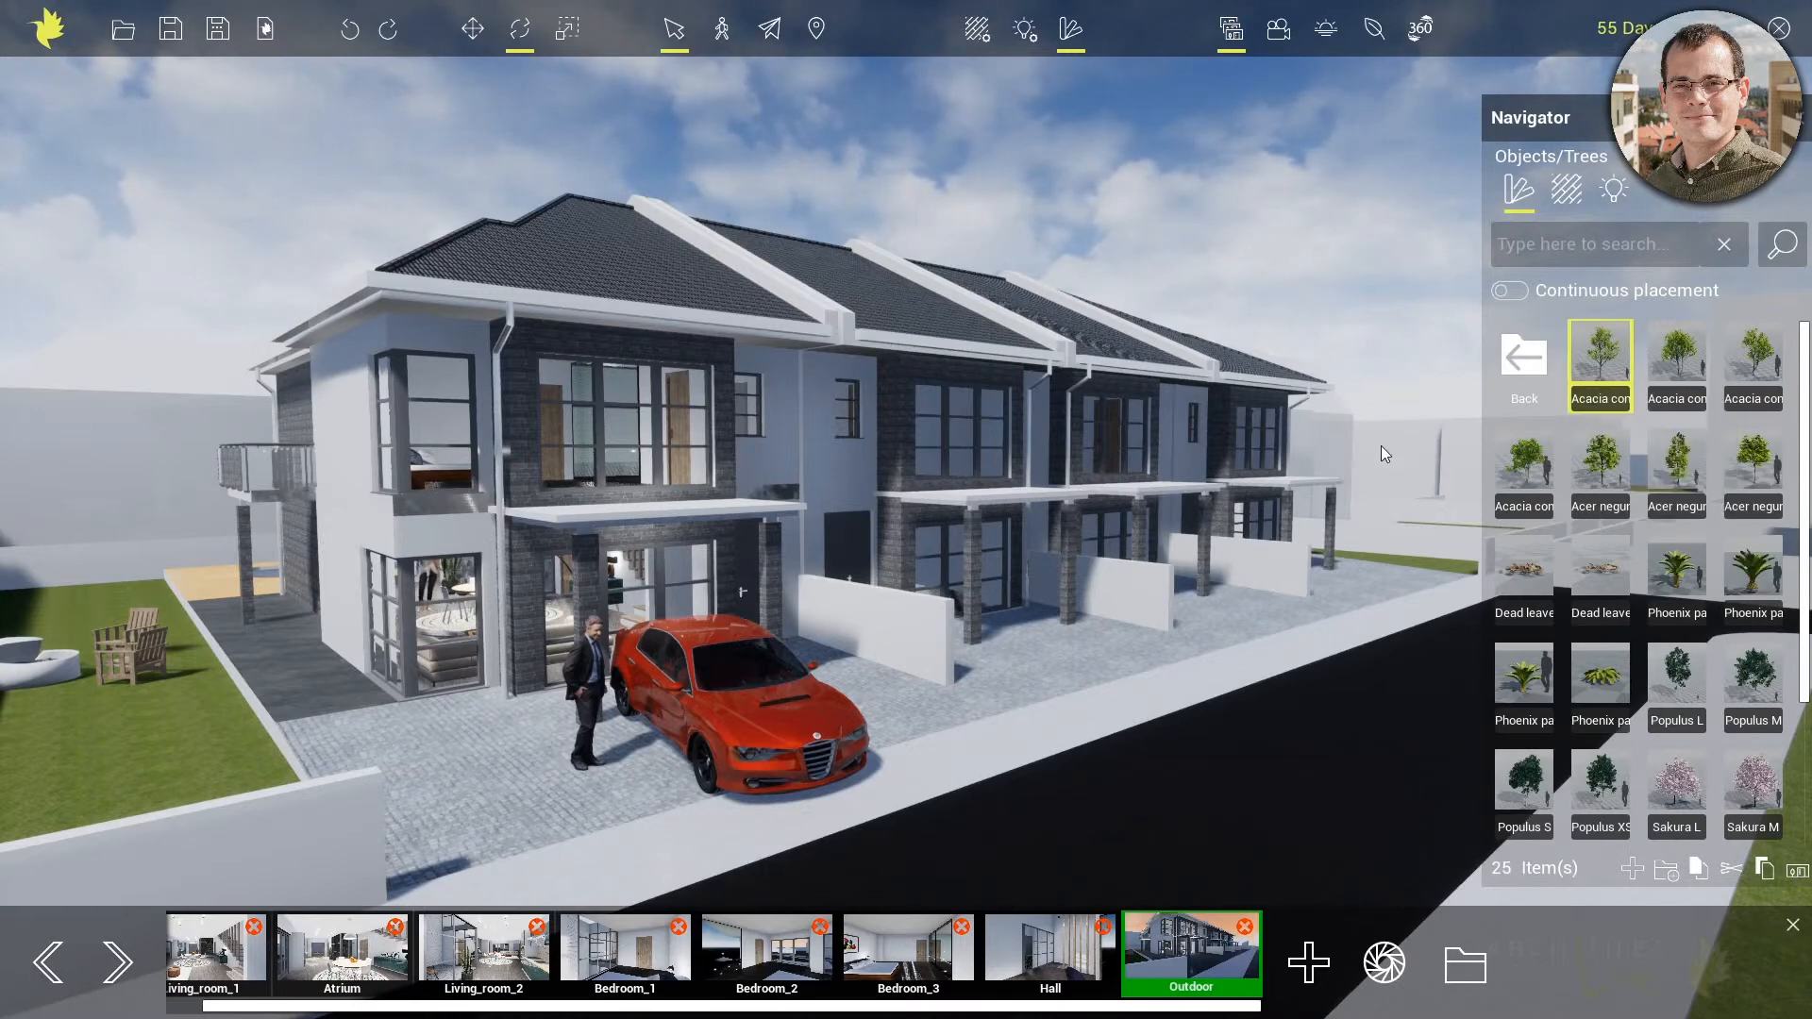
{"action": "left_click", "coordinate": [1519, 472]}
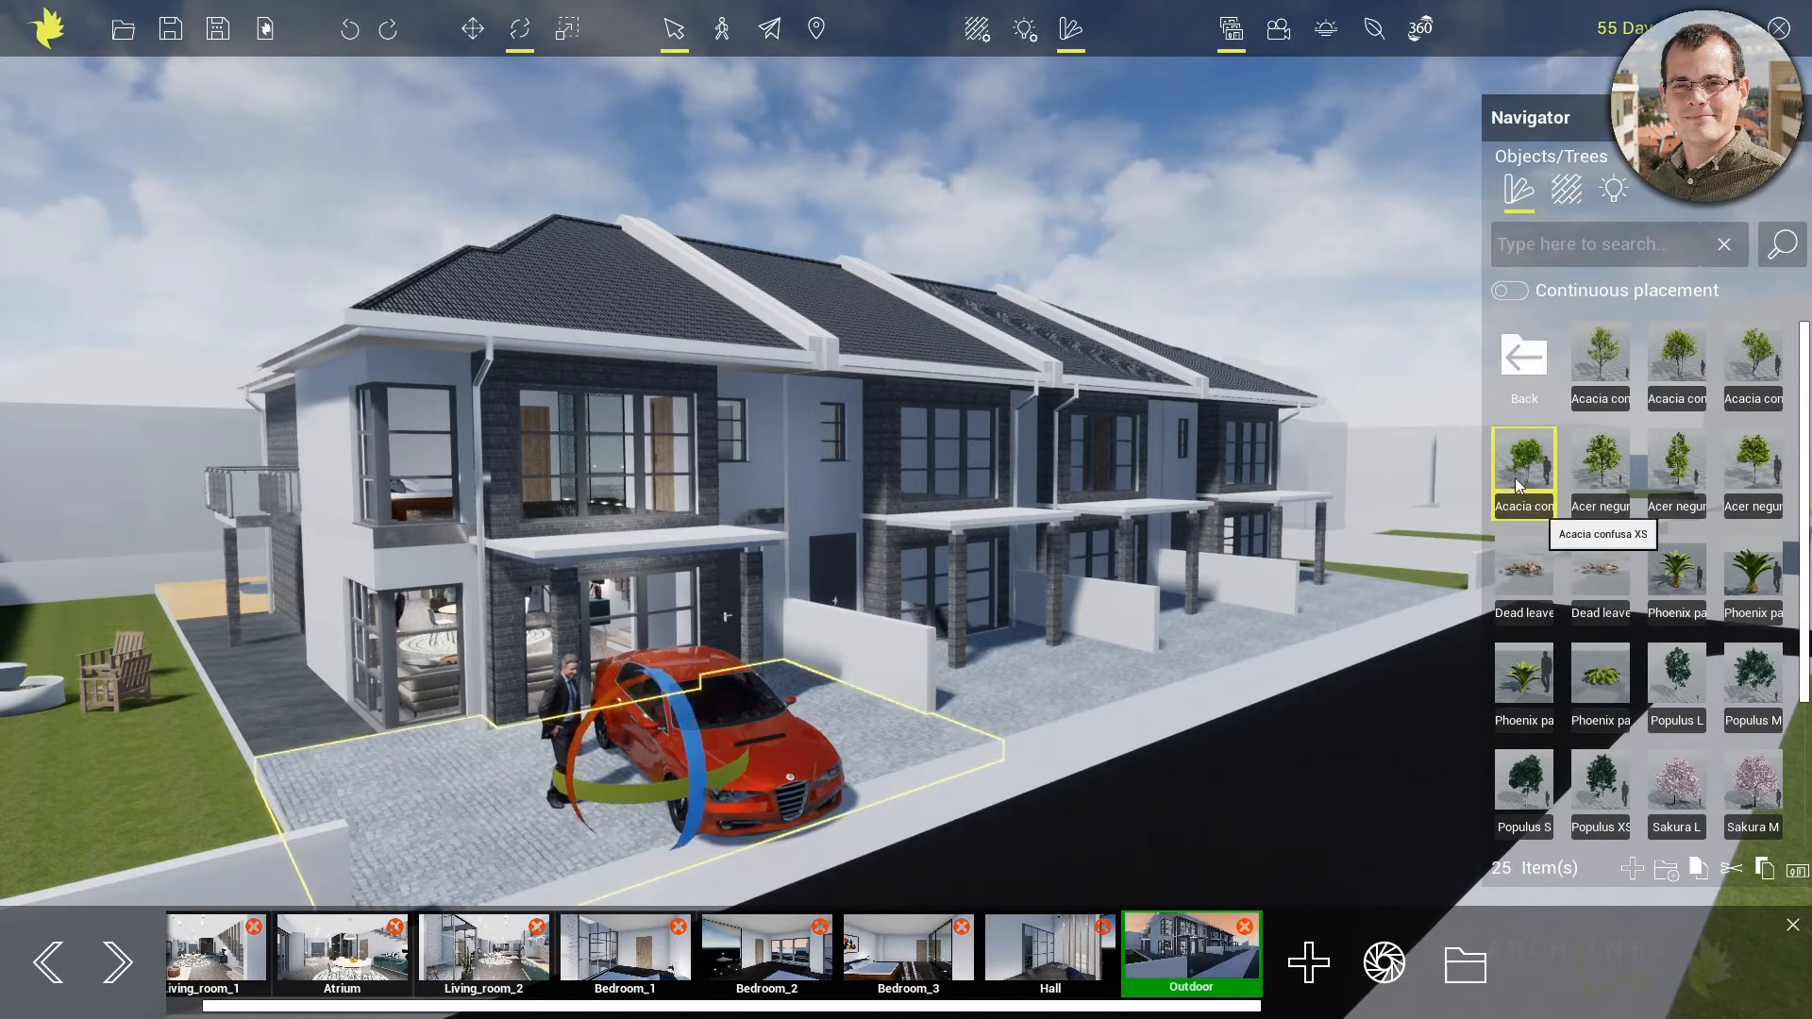
{"action": "left_click", "coordinate": [955, 727]}
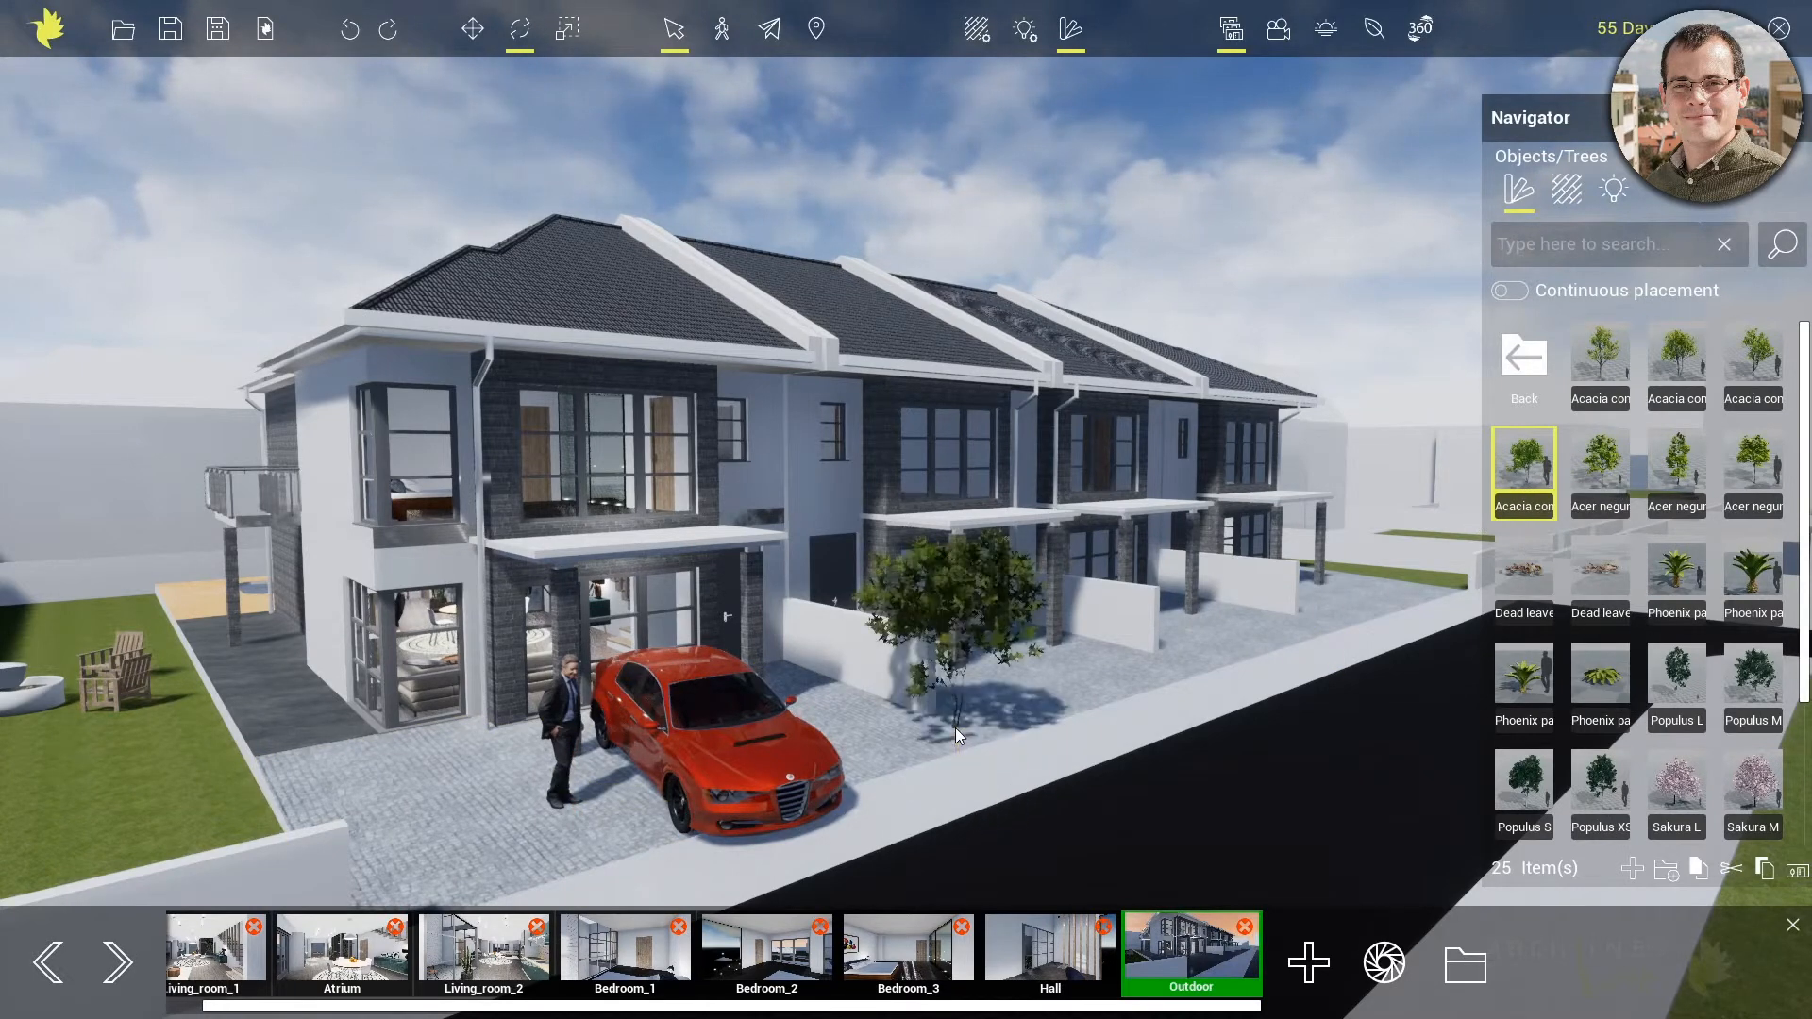
Turn on Continuous placement and add more Acacia confusa XS trees along the front driveways and on the plot beyond the boundary wall
{"action": "left_click", "coordinate": [1513, 291]}
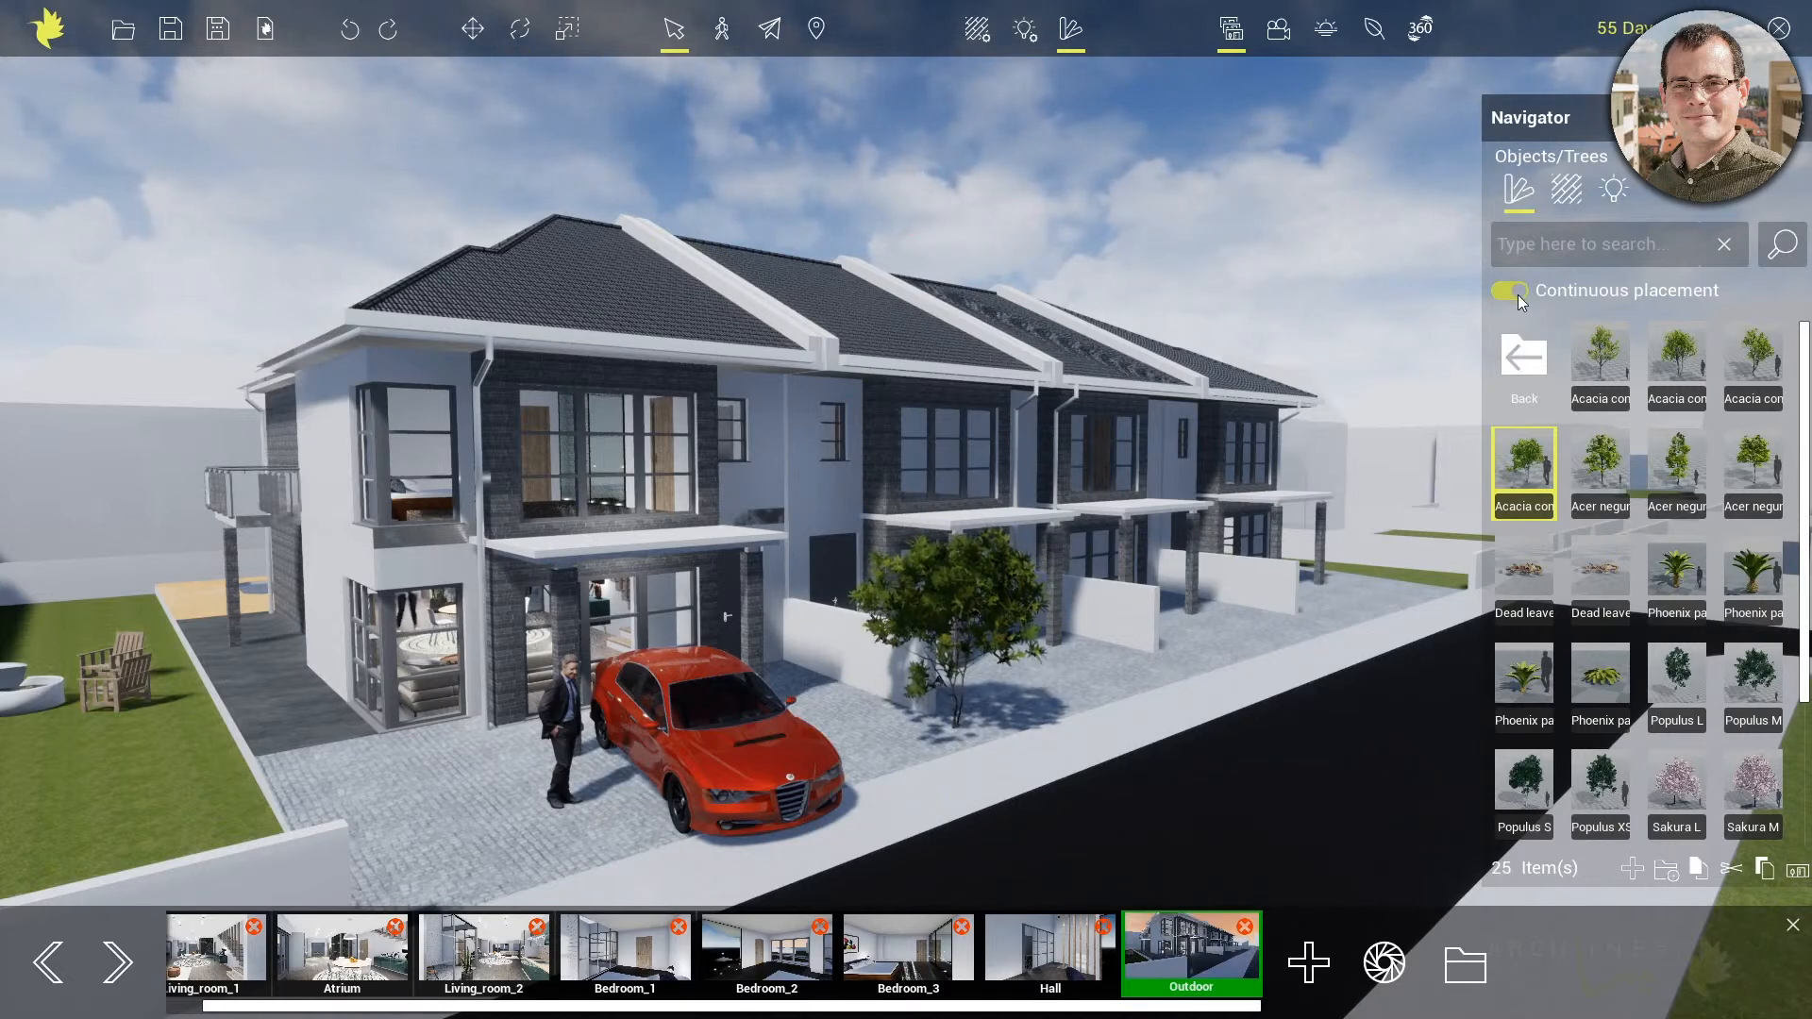
{"action": "left_click", "coordinate": [1170, 665]}
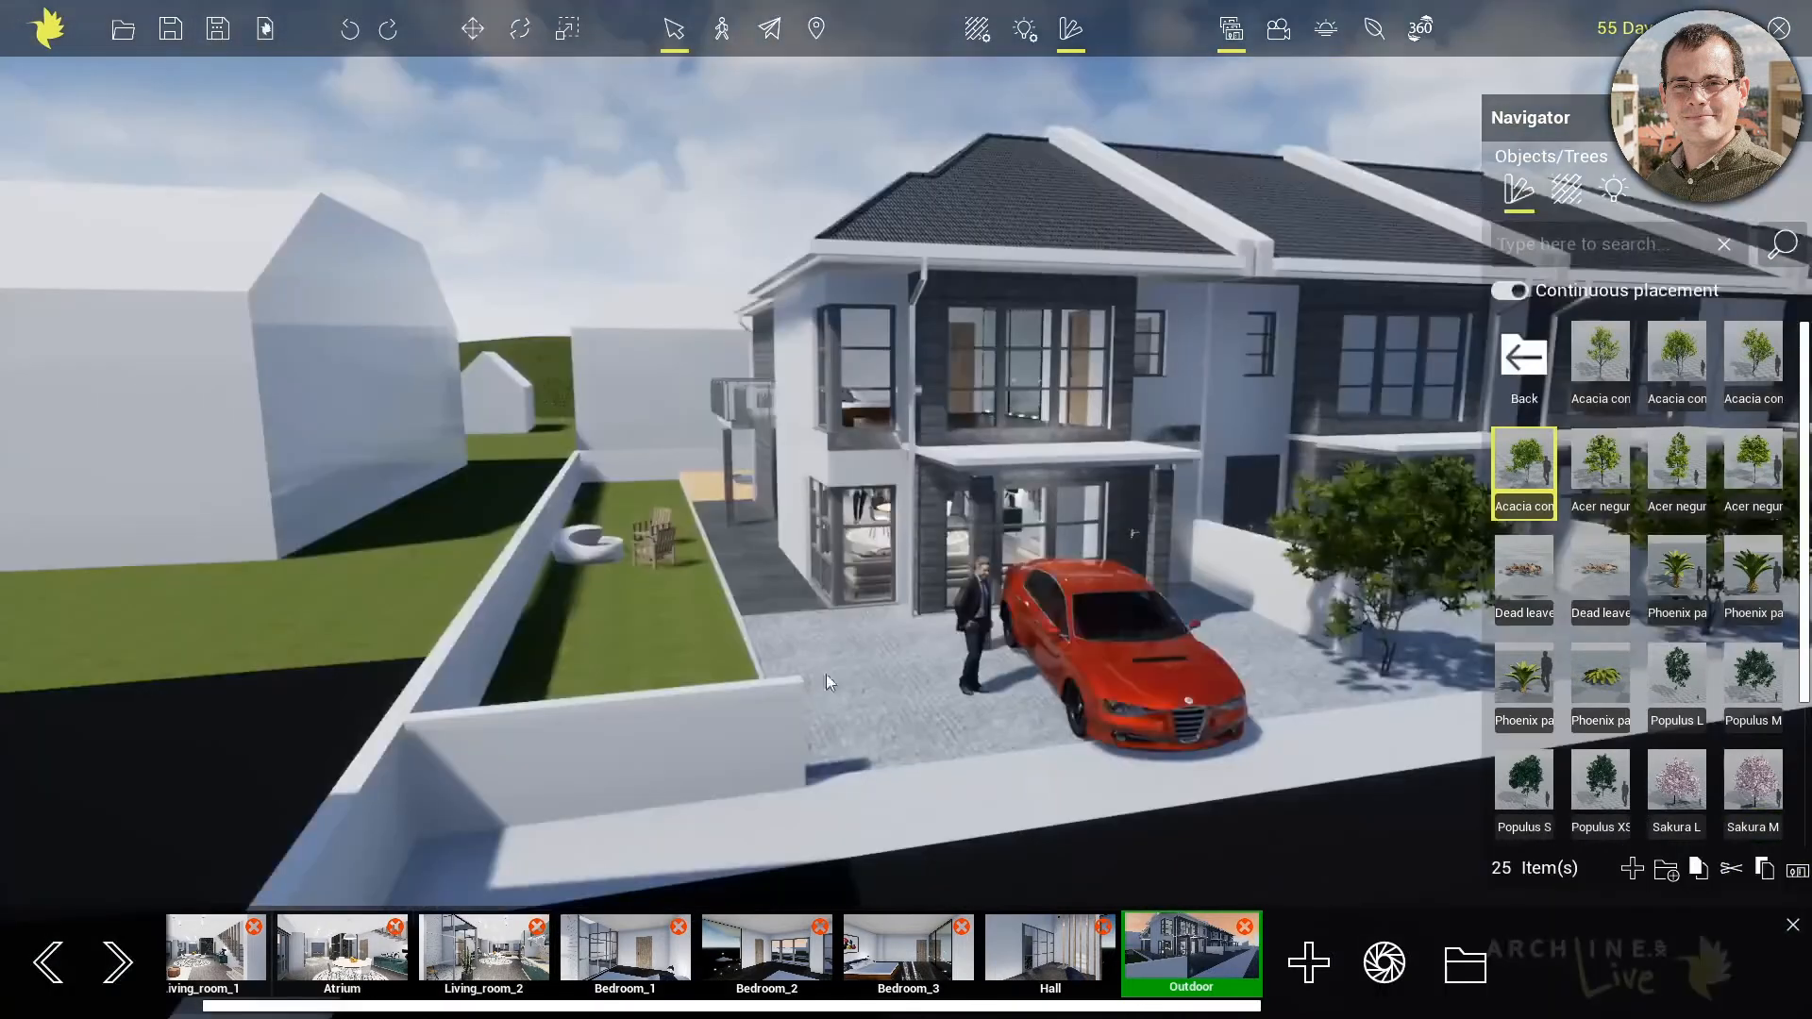
{"action": "scroll", "coordinate": [778, 702], "scroll_direction": "up", "scroll_amount": 5}
{"action": "left_click", "coordinate": [321, 509]}
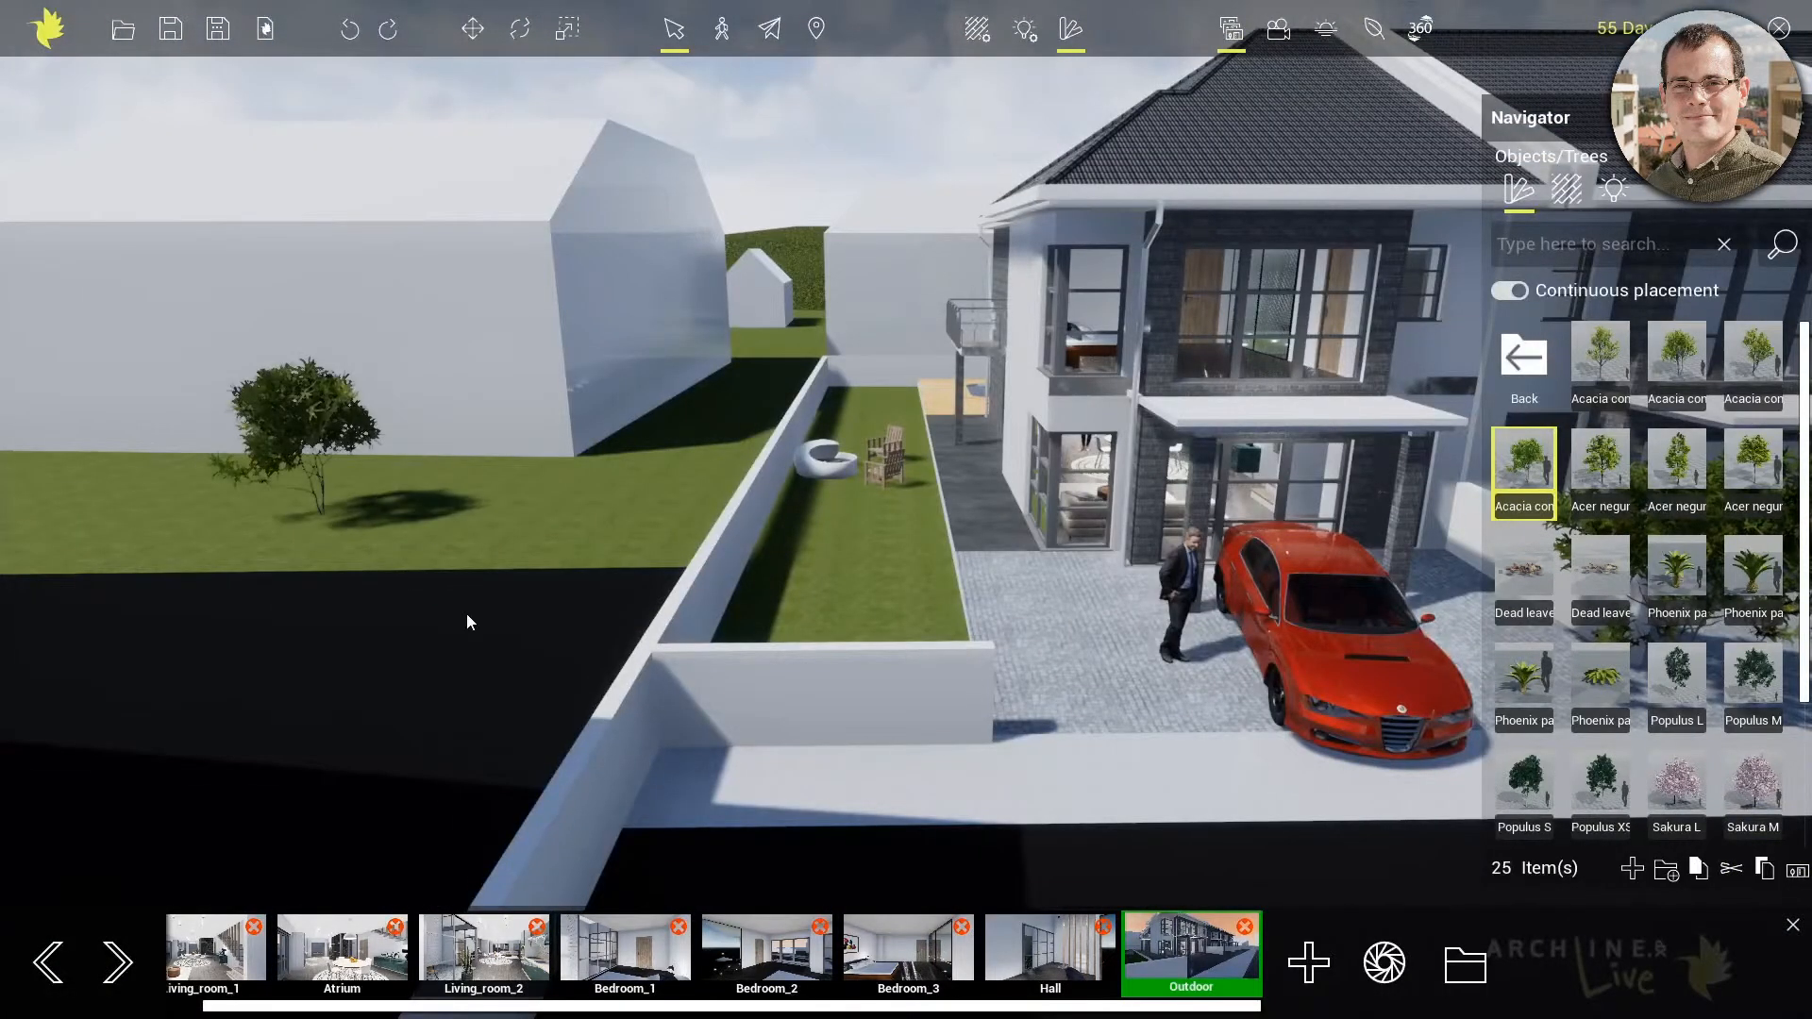
{"action": "left_click", "coordinate": [459, 604]}
{"action": "left_click", "coordinate": [719, 376]}
Place three Acer negundo trees, two beyond the boundary wall and one at the far end of the side garden
{"action": "left_click", "coordinate": [1687, 473]}
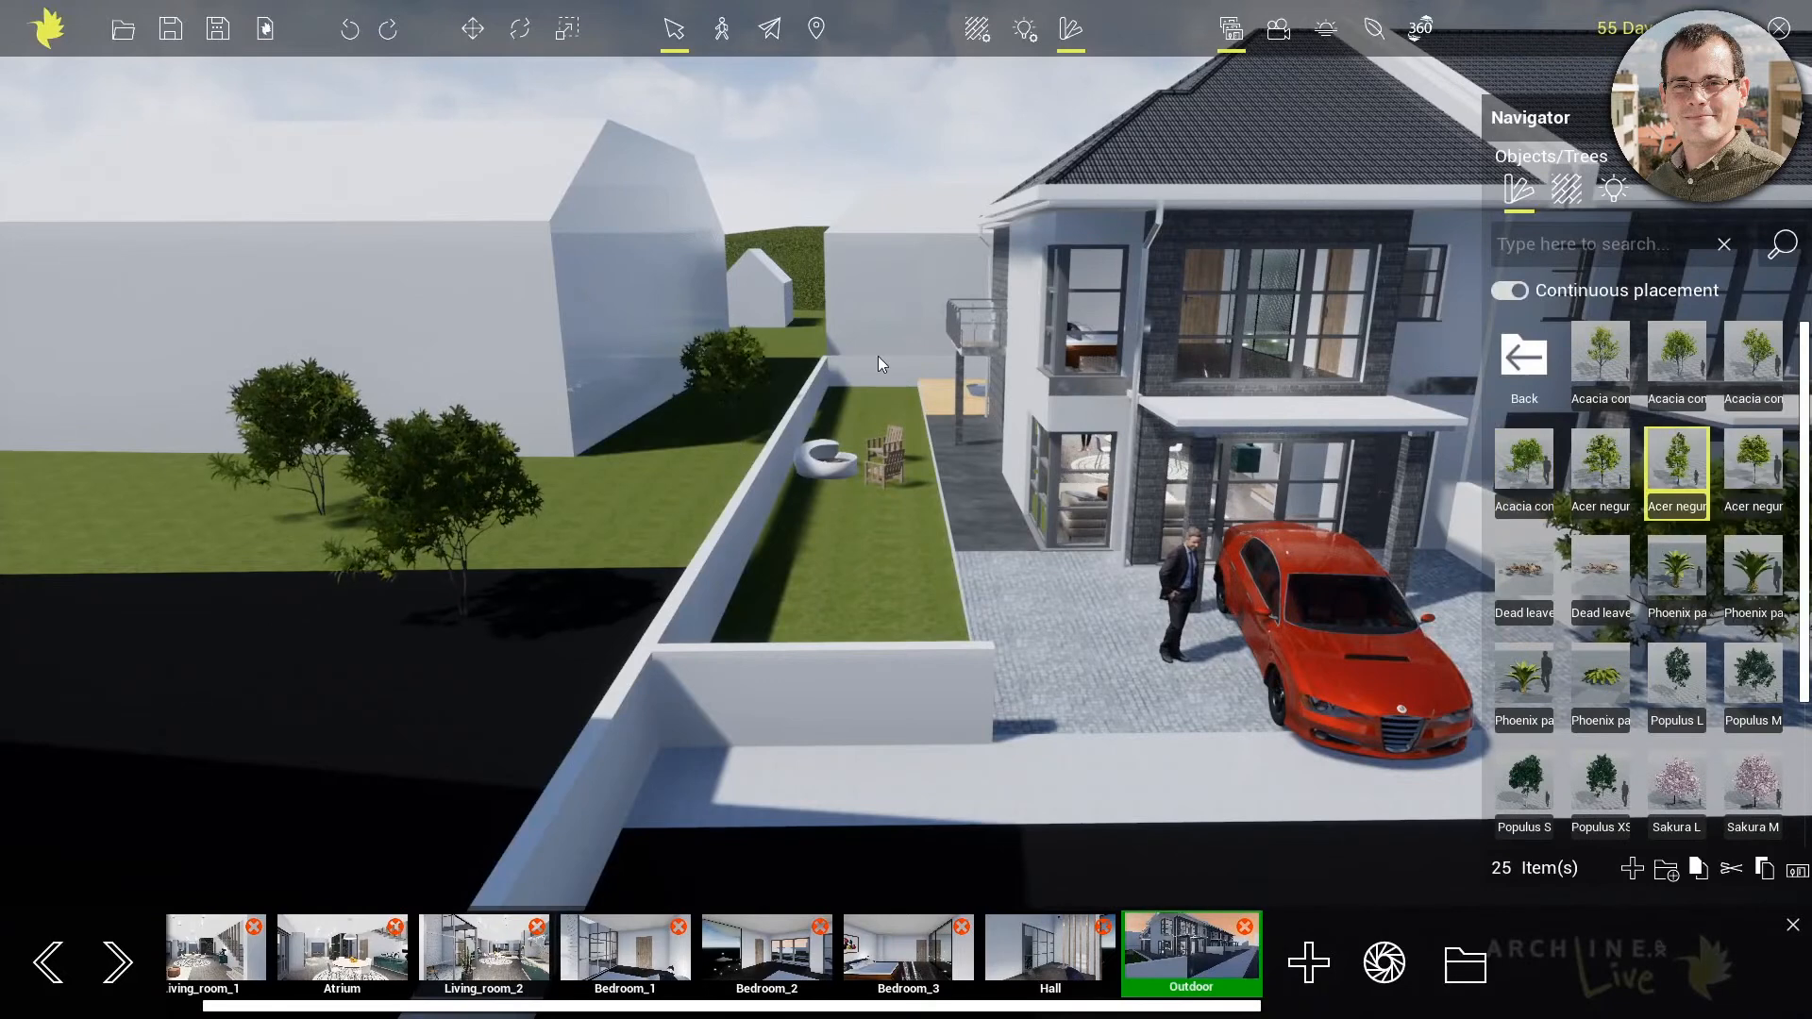
{"action": "left_click", "coordinate": [789, 342]}
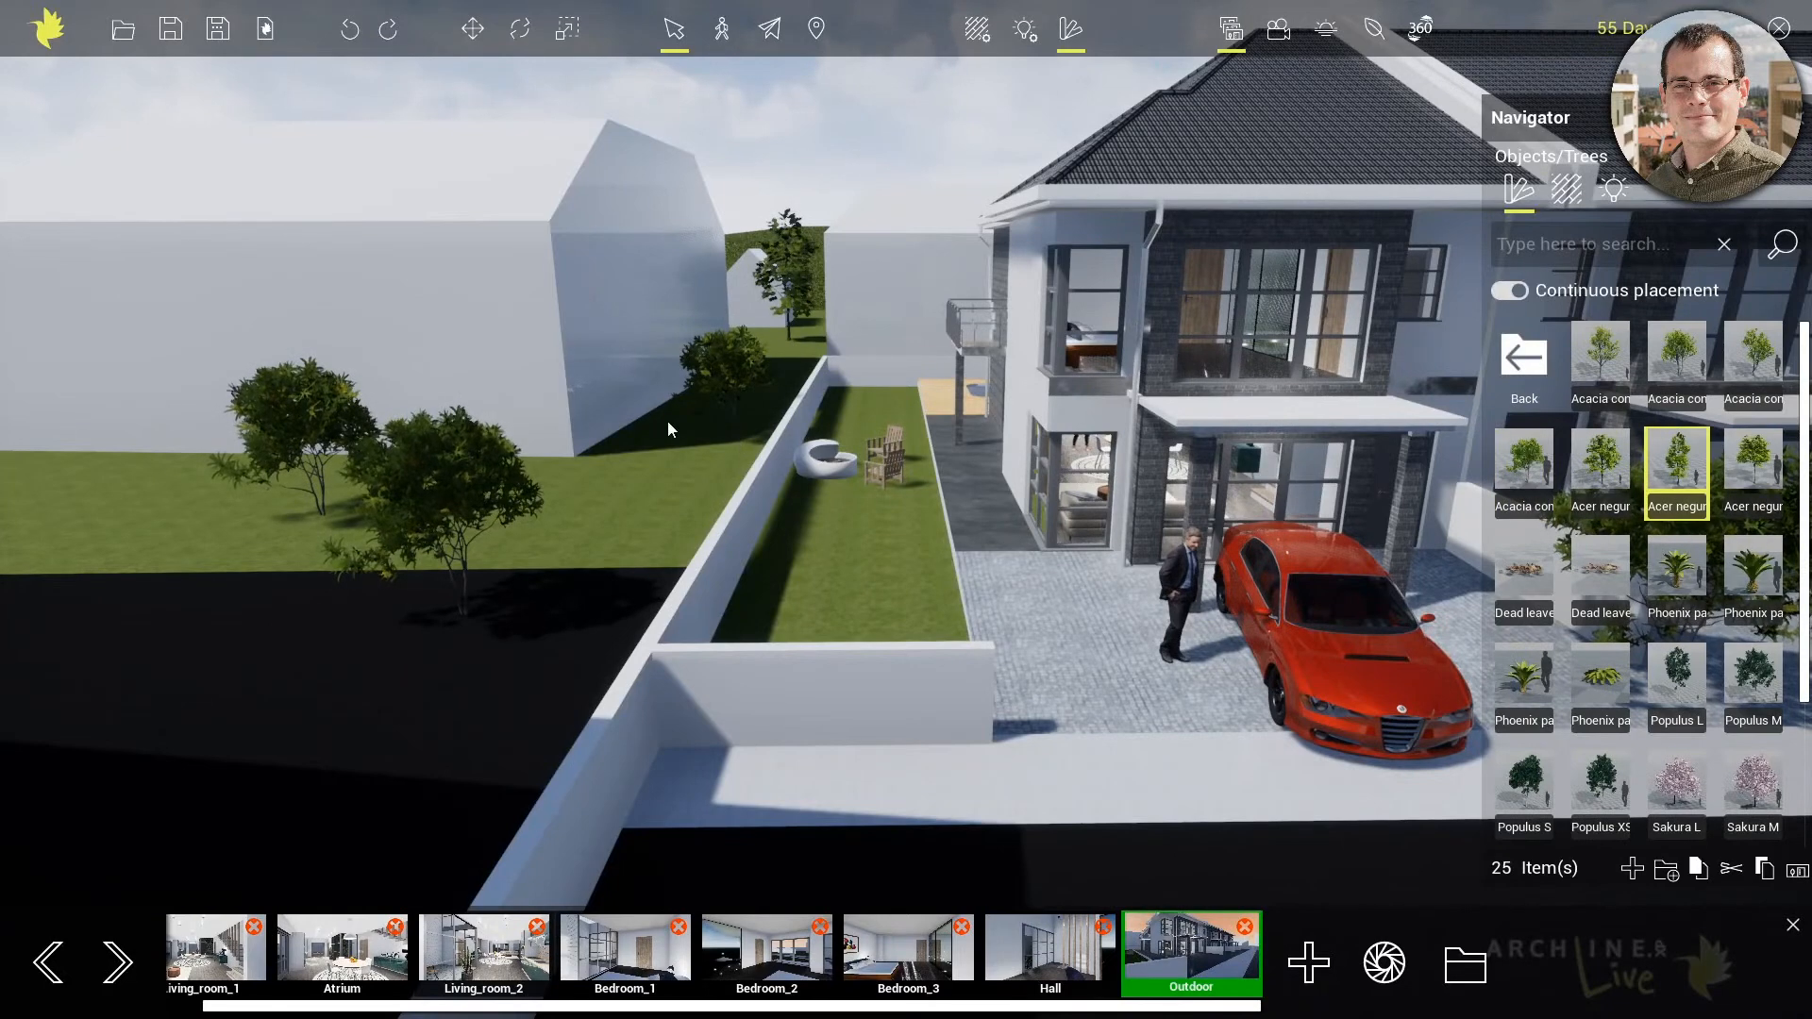
{"action": "left_click", "coordinate": [646, 469]}
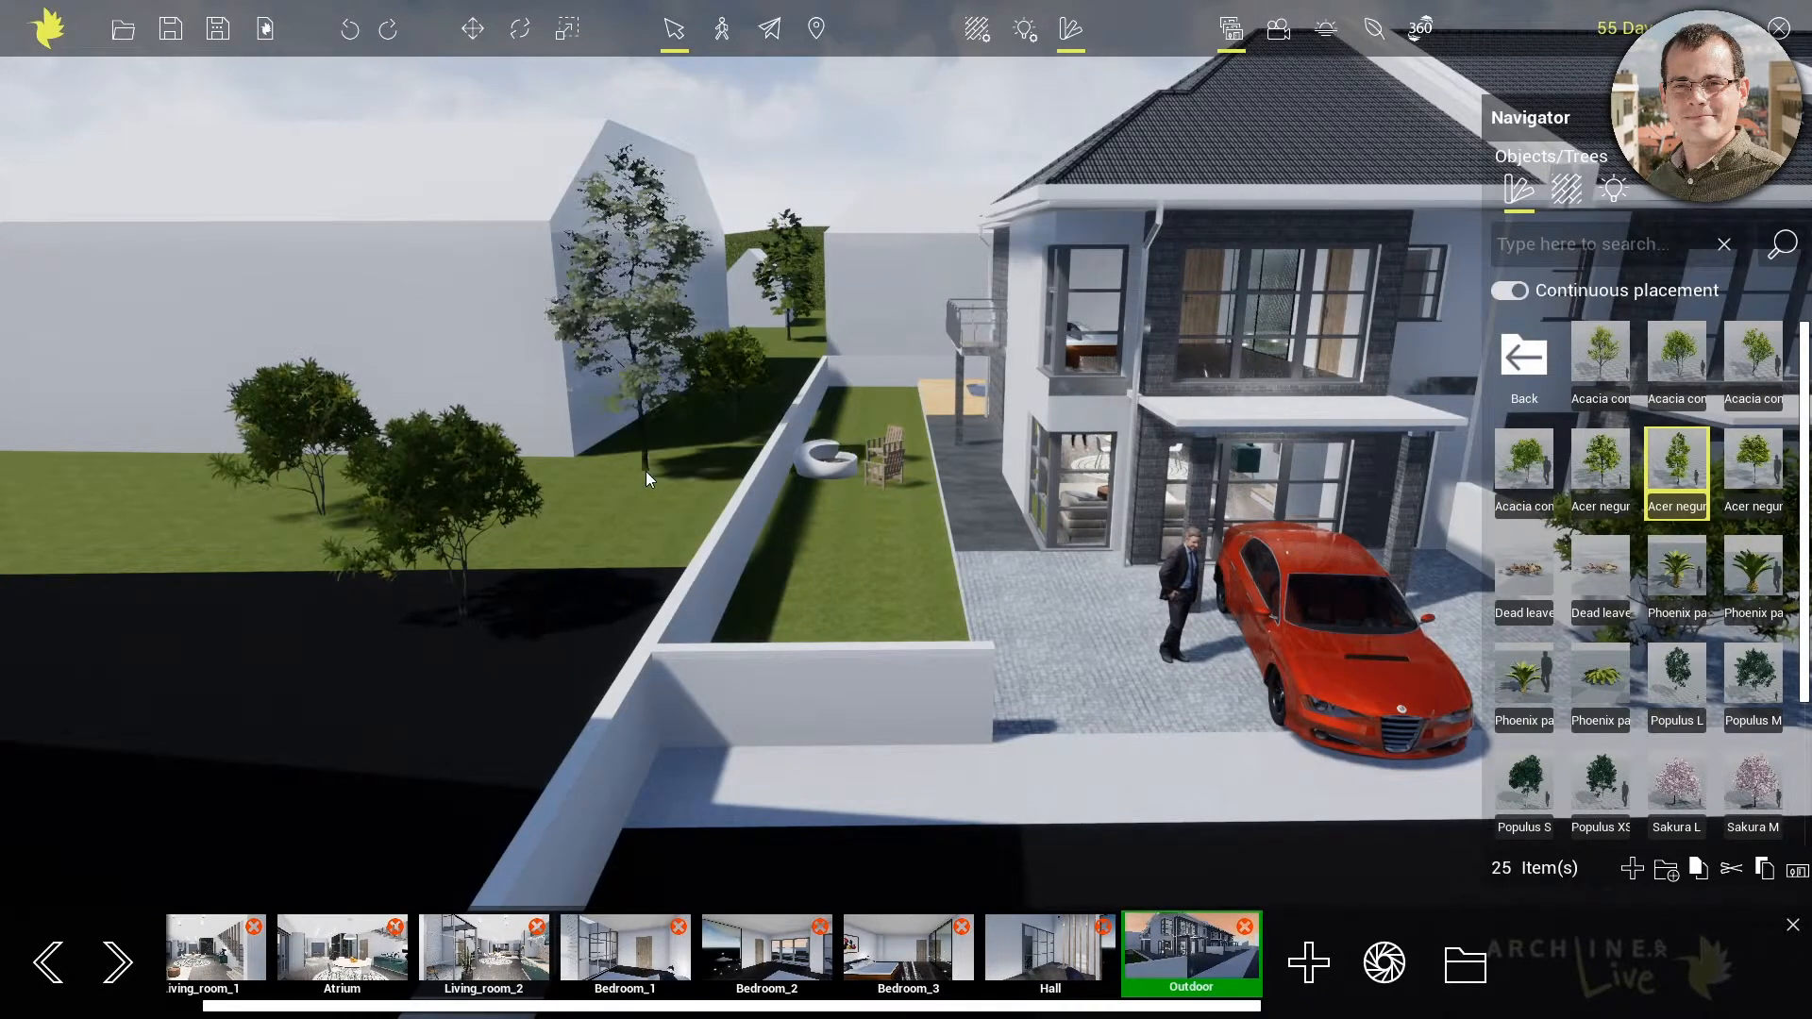
{"action": "left_click", "coordinate": [857, 402]}
Place a Sakura M tree on the side garden lawn near the front wall
{"action": "left_click", "coordinate": [1686, 794]}
{"action": "left_click", "coordinate": [1743, 790]}
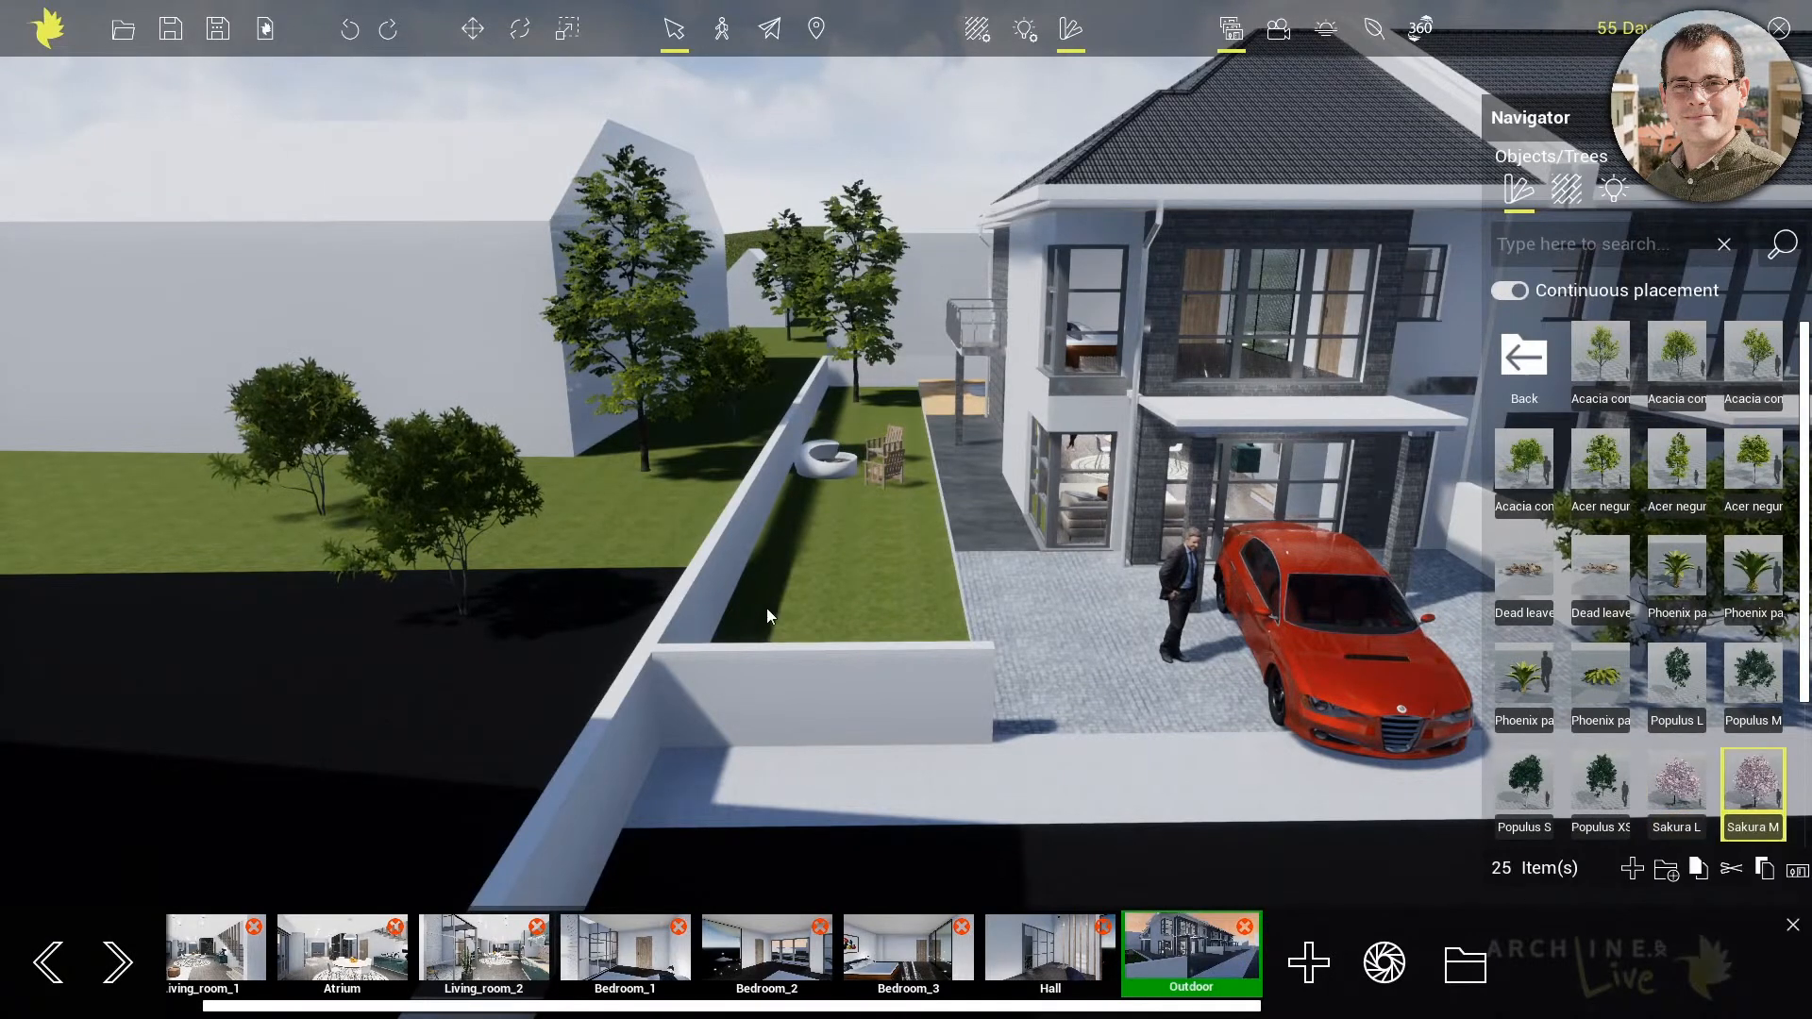
{"action": "left_click", "coordinate": [778, 615]}
Examine the planted trees and the row of terraced houses from across the street
{"action": "middle_click_drag", "start_coordinate": [1170, 571], "coordinate": [963, 527]}
{"action": "scroll", "coordinate": [962, 525], "scroll_direction": "down", "scroll_amount": 3}
{"action": "scroll", "coordinate": [963, 525], "scroll_direction": "down", "scroll_amount": 1}
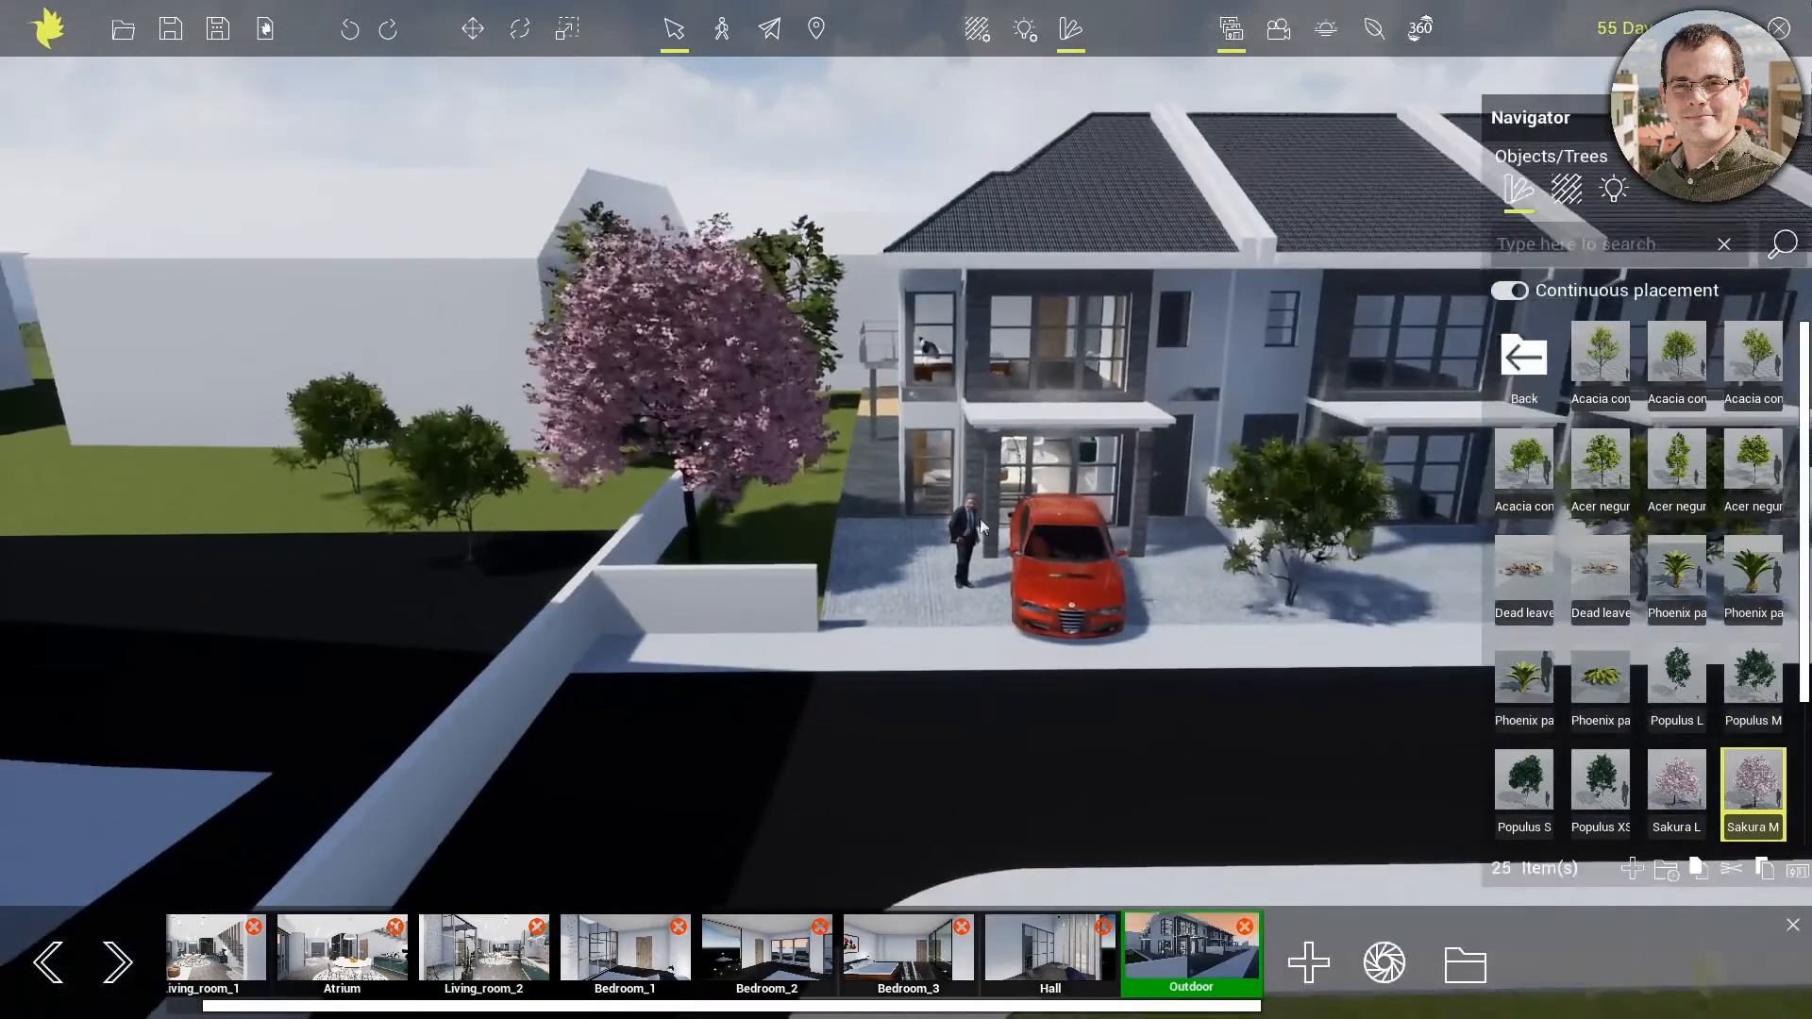
{"action": "right_click_drag", "start_coordinate": [1178, 518], "coordinate": [1284, 511]}
{"action": "middle_click_drag", "start_coordinate": [1284, 512], "coordinate": [583, 305]}
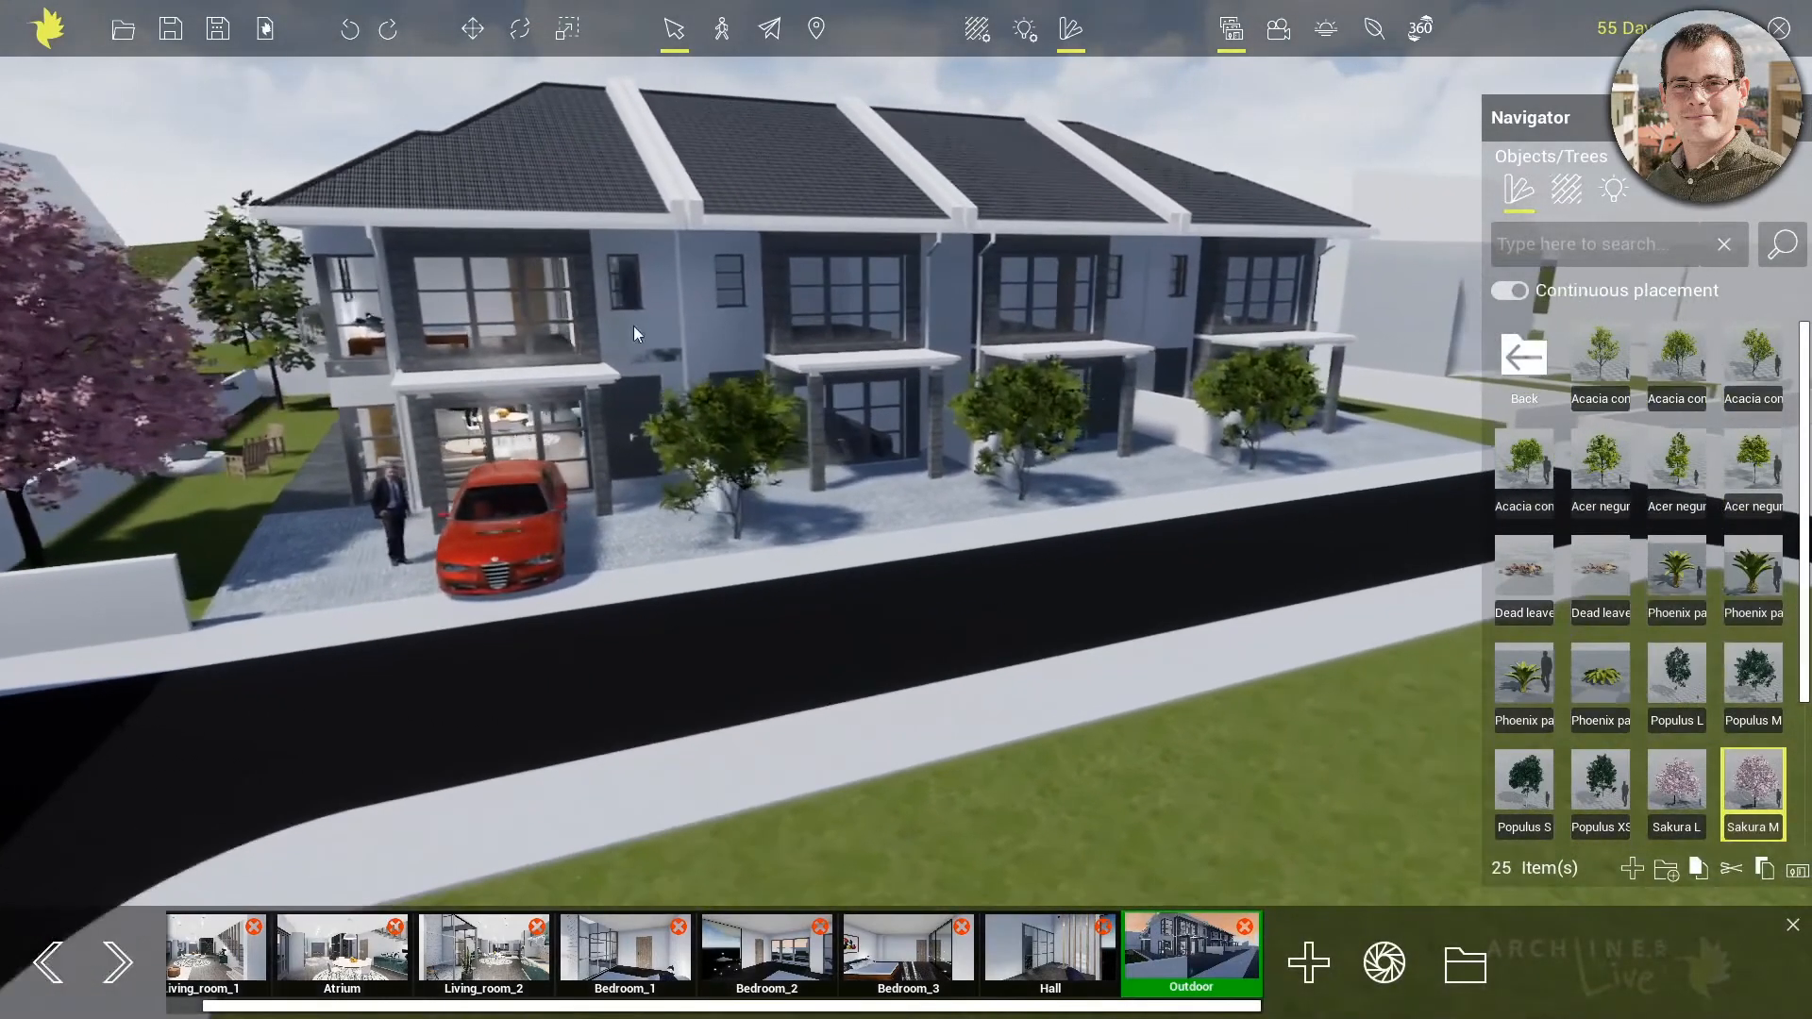
{"action": "middle_click_drag", "start_coordinate": [1276, 758], "coordinate": [450, 343]}
{"action": "scroll", "coordinate": [926, 723], "scroll_direction": "down", "scroll_amount": 3}
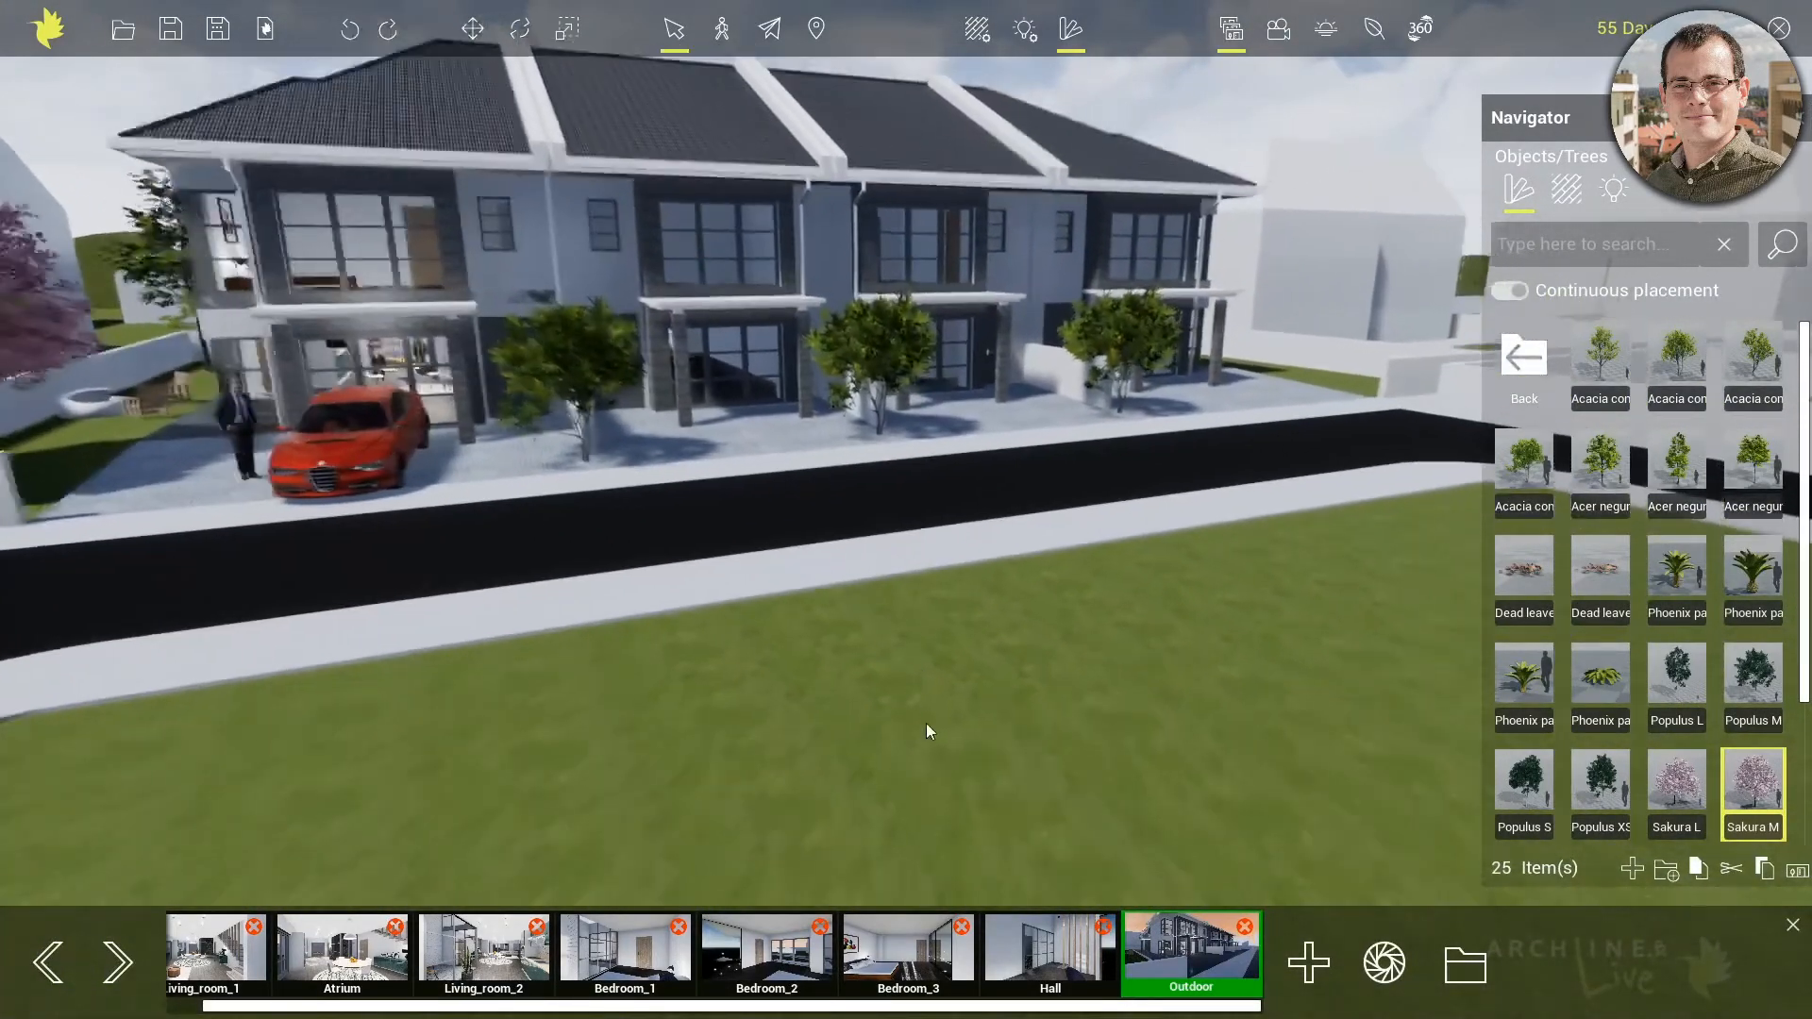
Open the foliage painter and paint with the Bushes brush at radius 20 and density 10 along the street side of the lawn
{"action": "left_click", "coordinate": [1373, 29]}
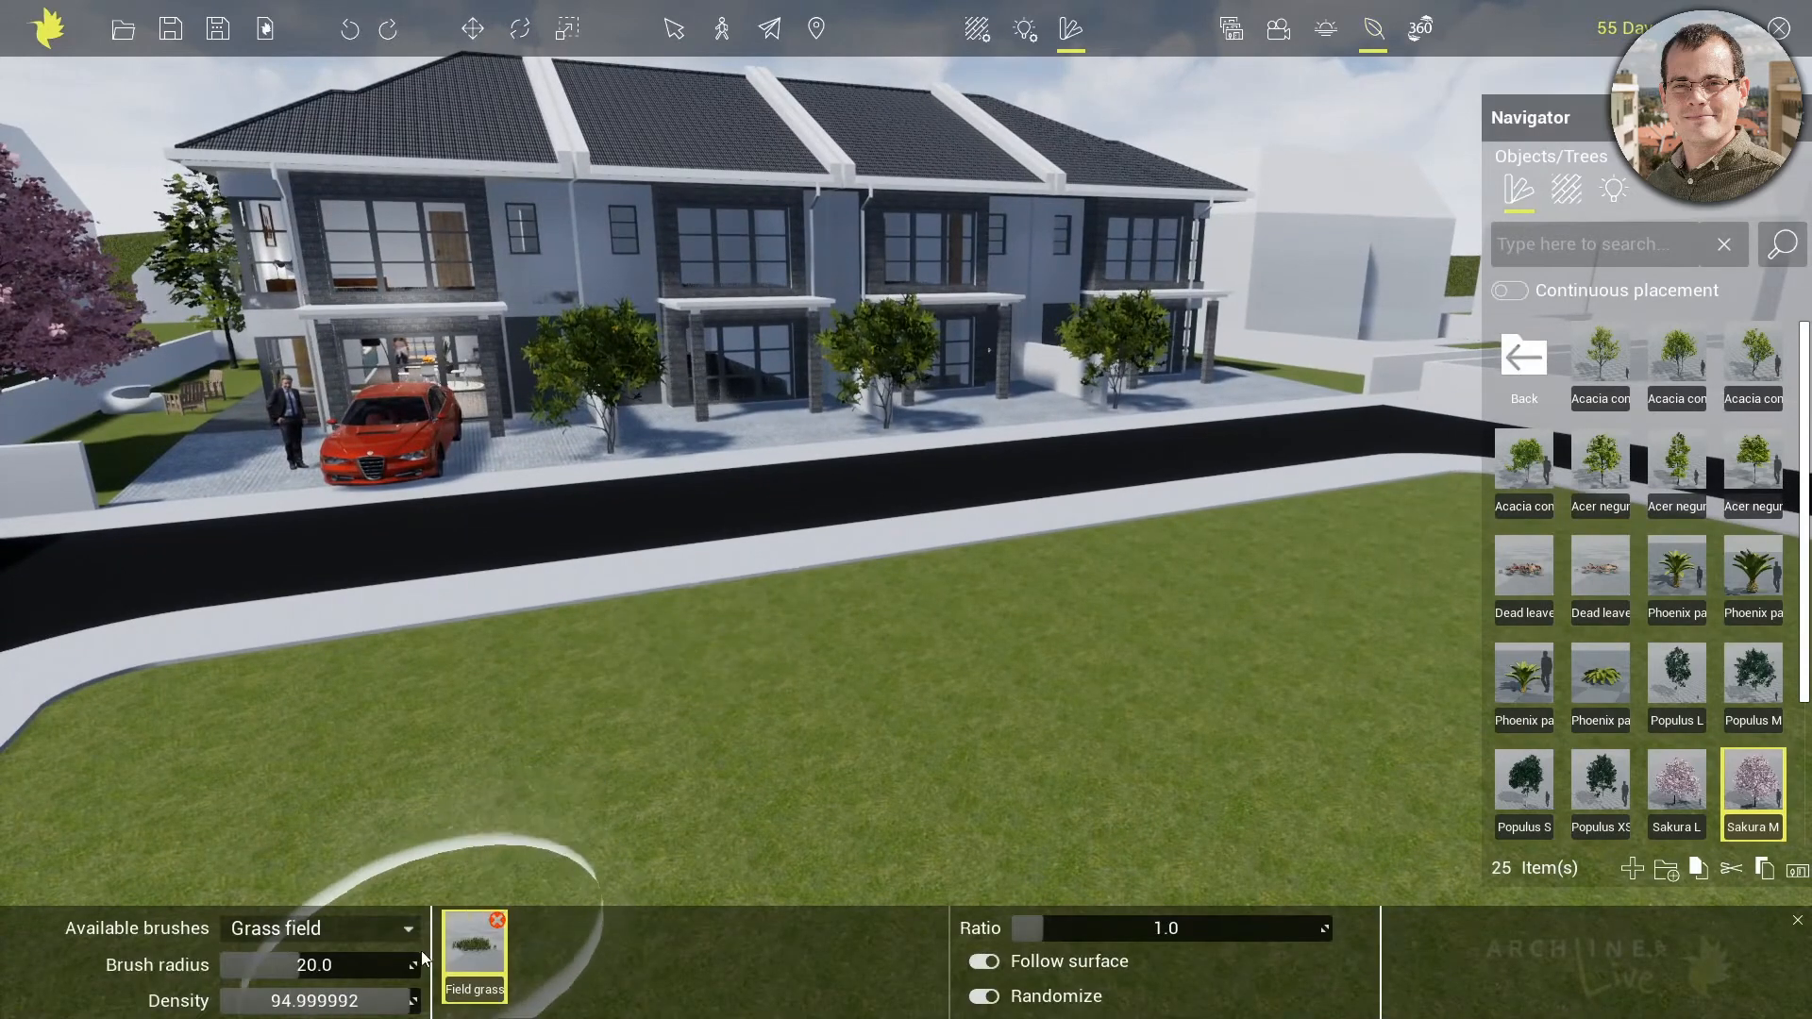
{"action": "left_click", "coordinate": [395, 930]}
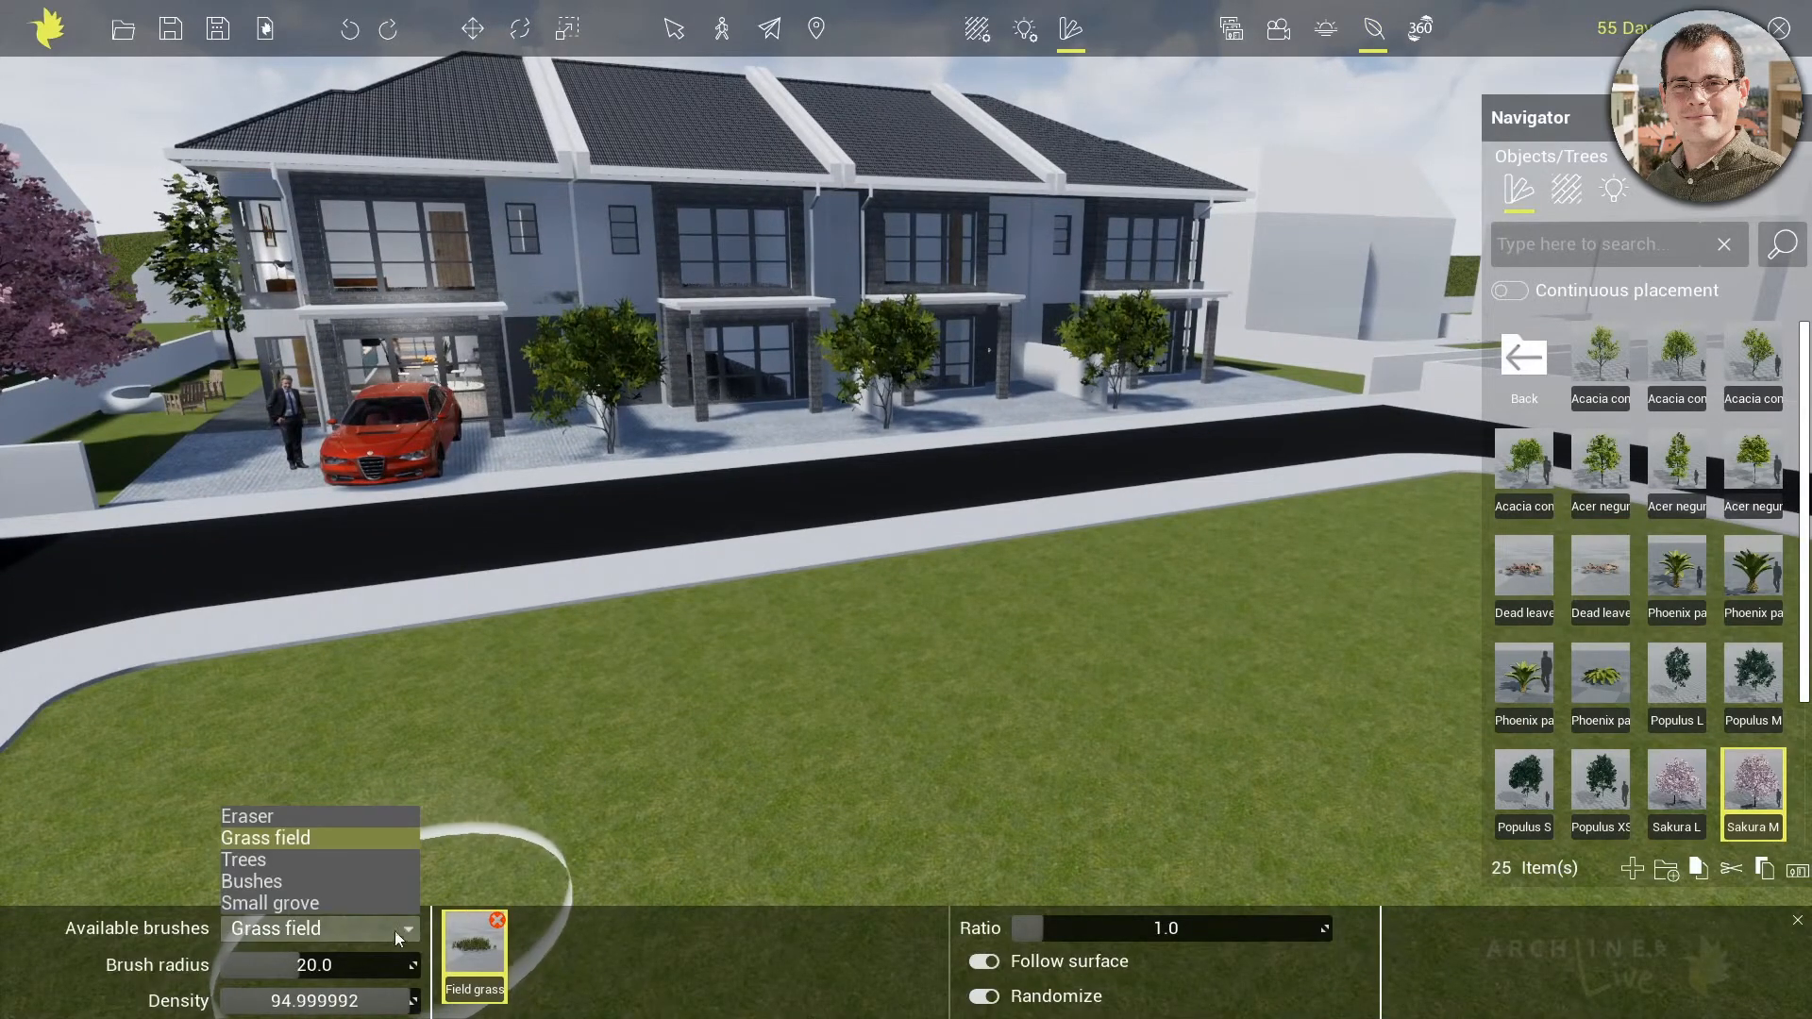
{"action": "left_click", "coordinate": [272, 903]}
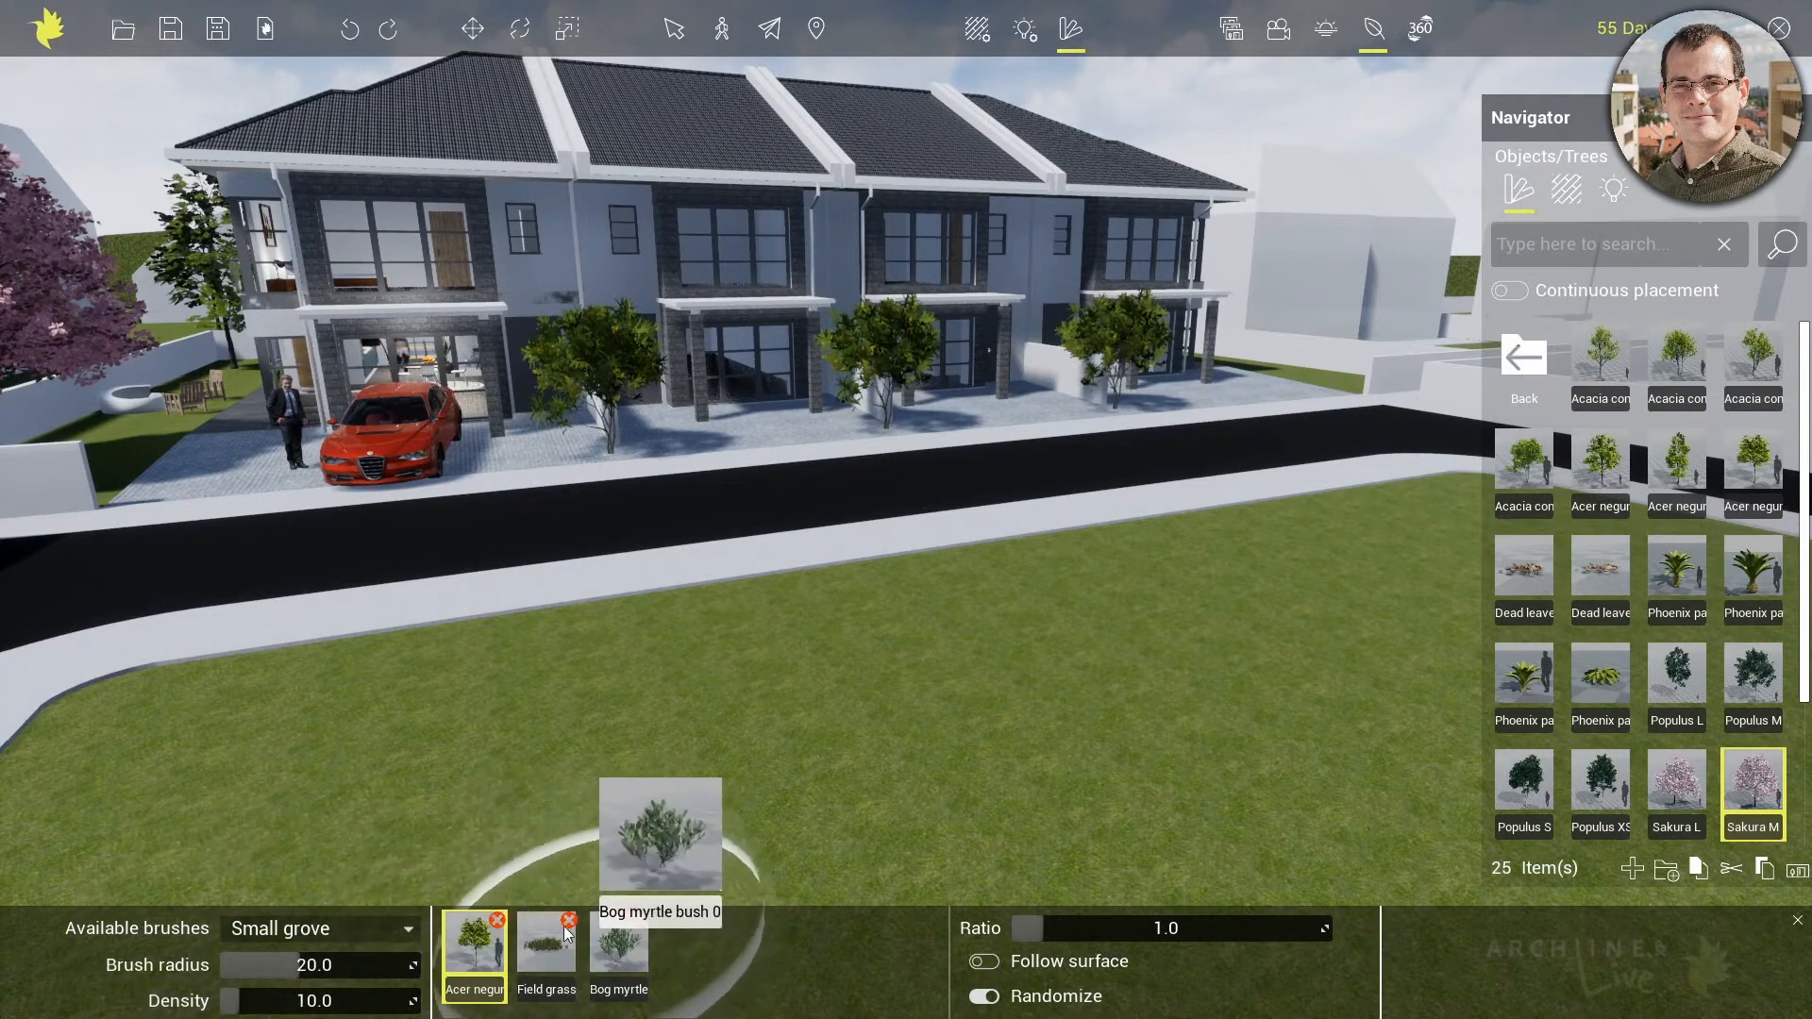
{"action": "left_click", "coordinate": [415, 930]}
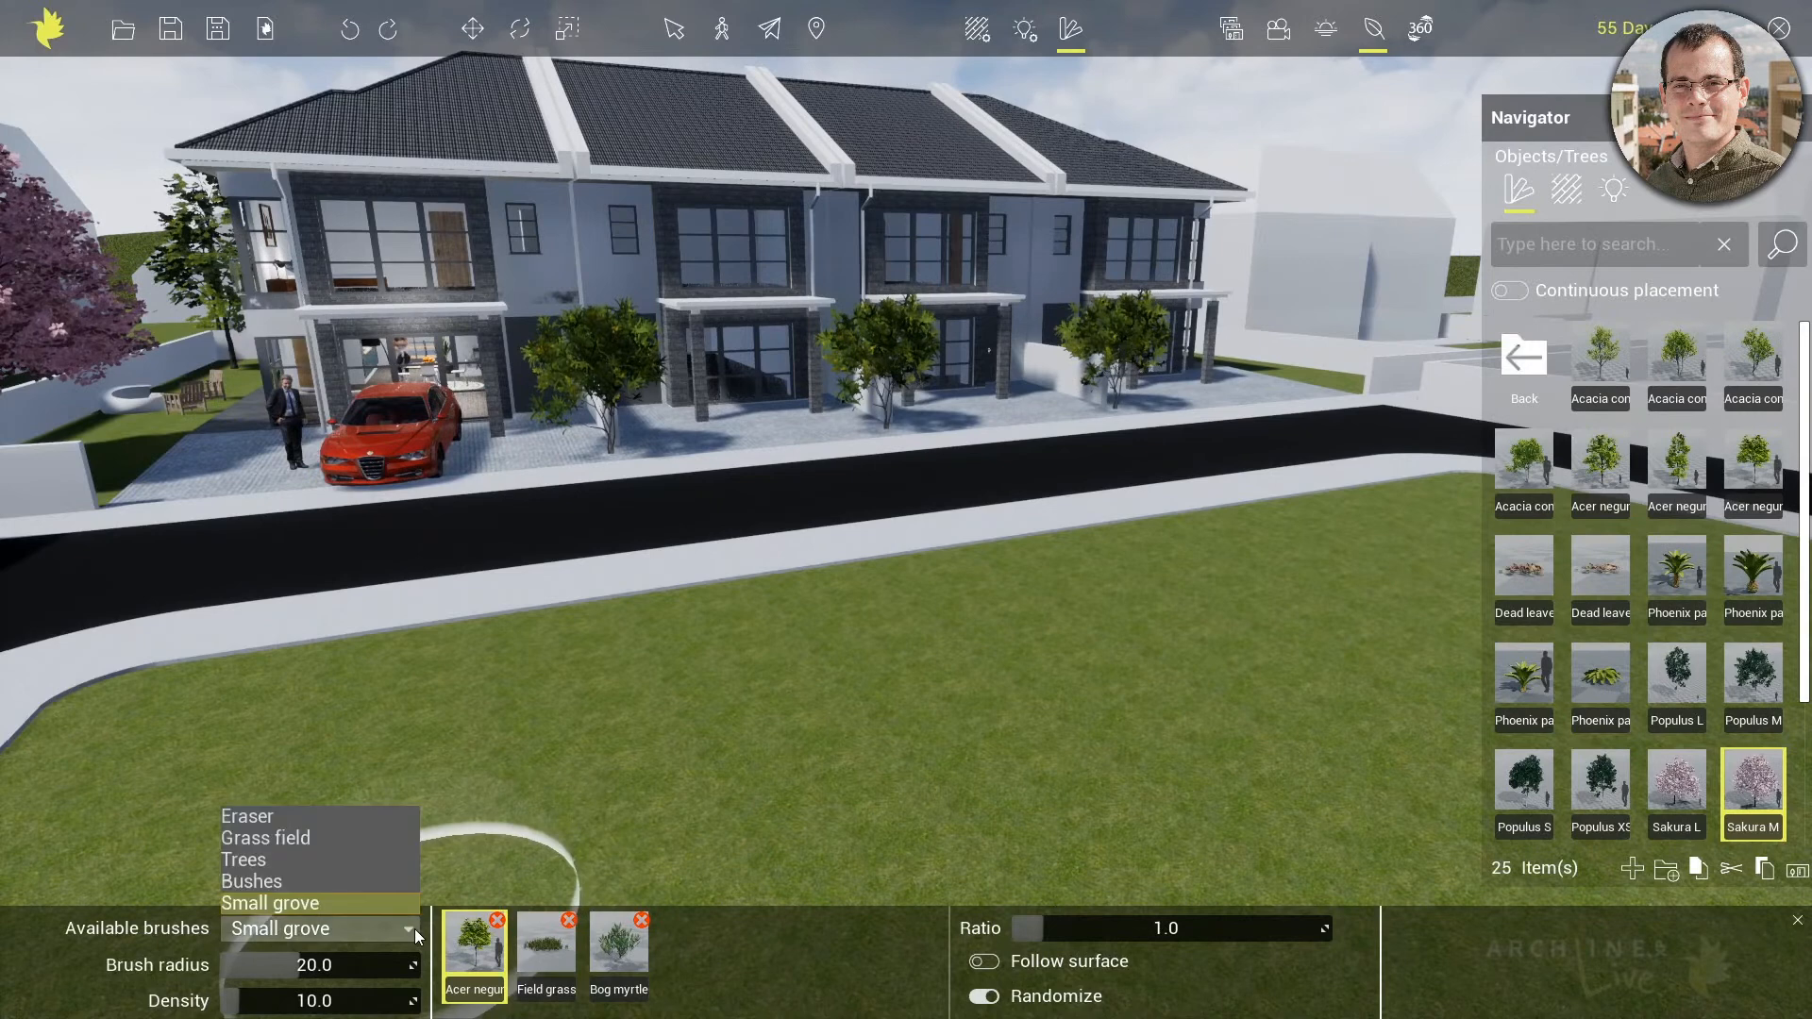
{"action": "left_click", "coordinate": [280, 881]}
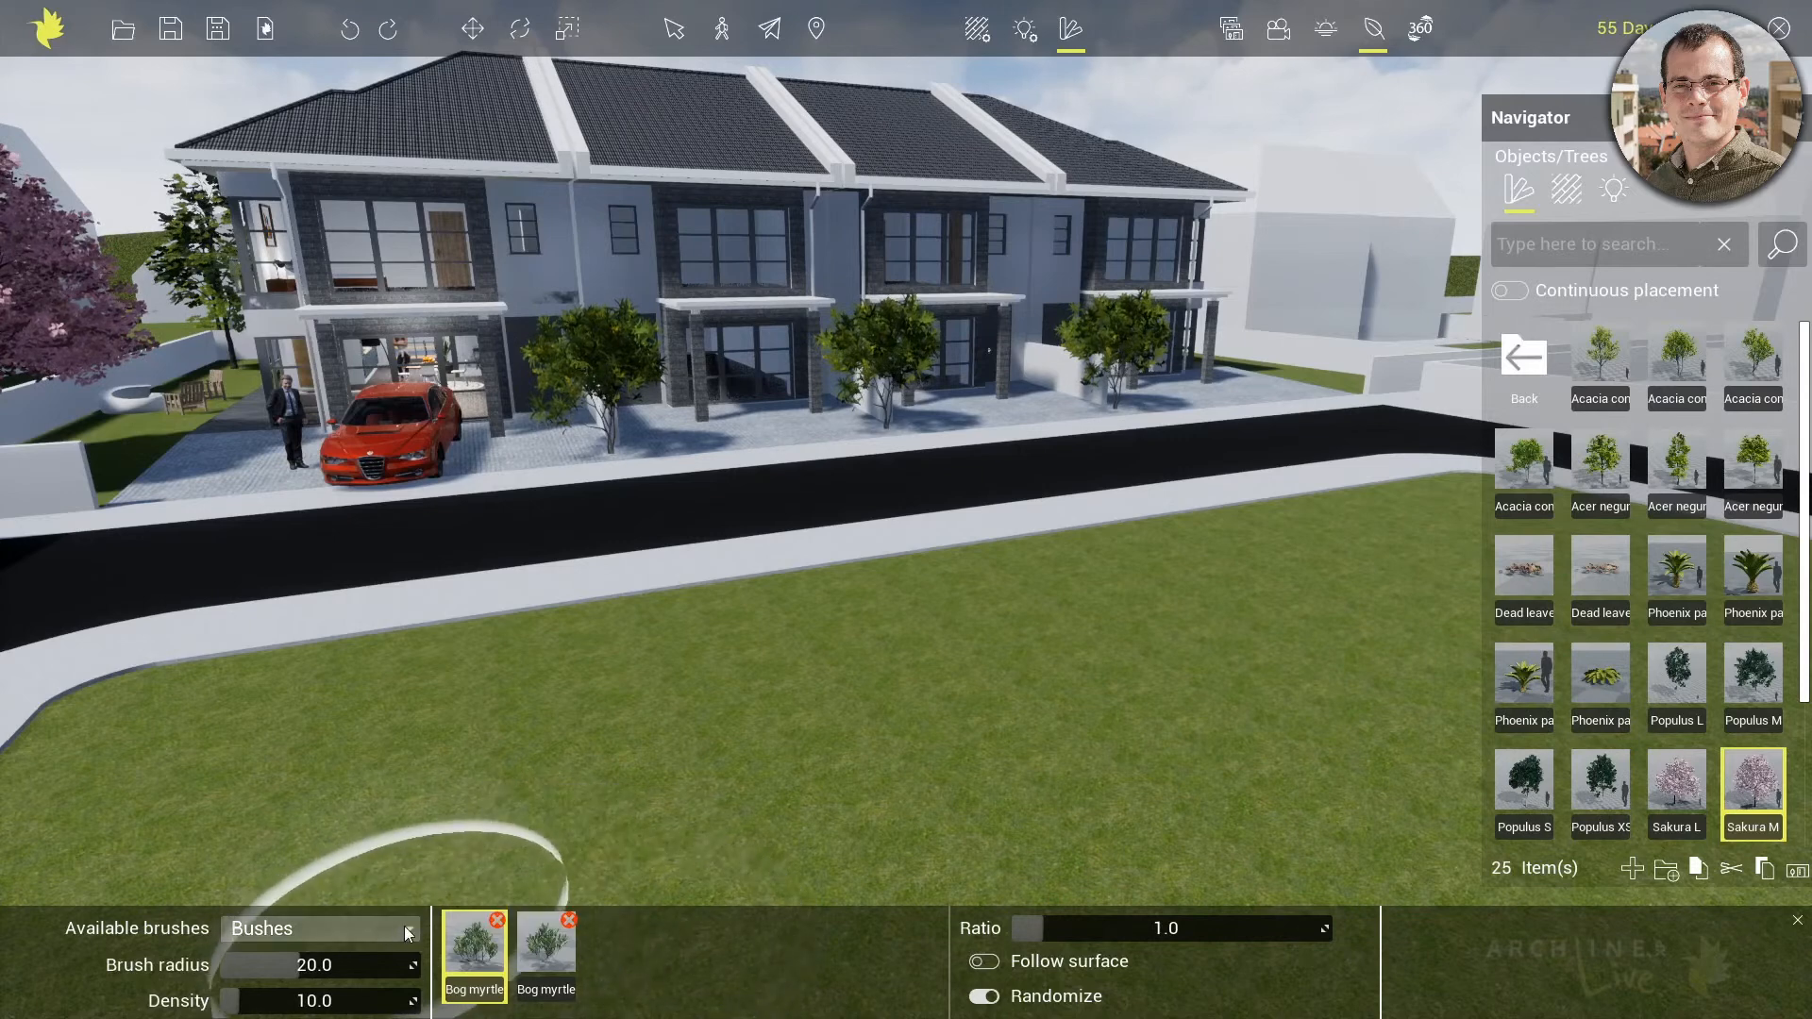
{"action": "mouse_move", "coordinate": [168, 754]}
{"action": "left_mouse_down"}
{"action": "mouse_move", "coordinate": [177, 727]}
{"action": "mouse_move", "coordinate": [774, 650]}
{"action": "left_mouse_up"}
{"action": "left_click_drag", "start_coordinate": [1111, 582], "coordinate": [1316, 554]}
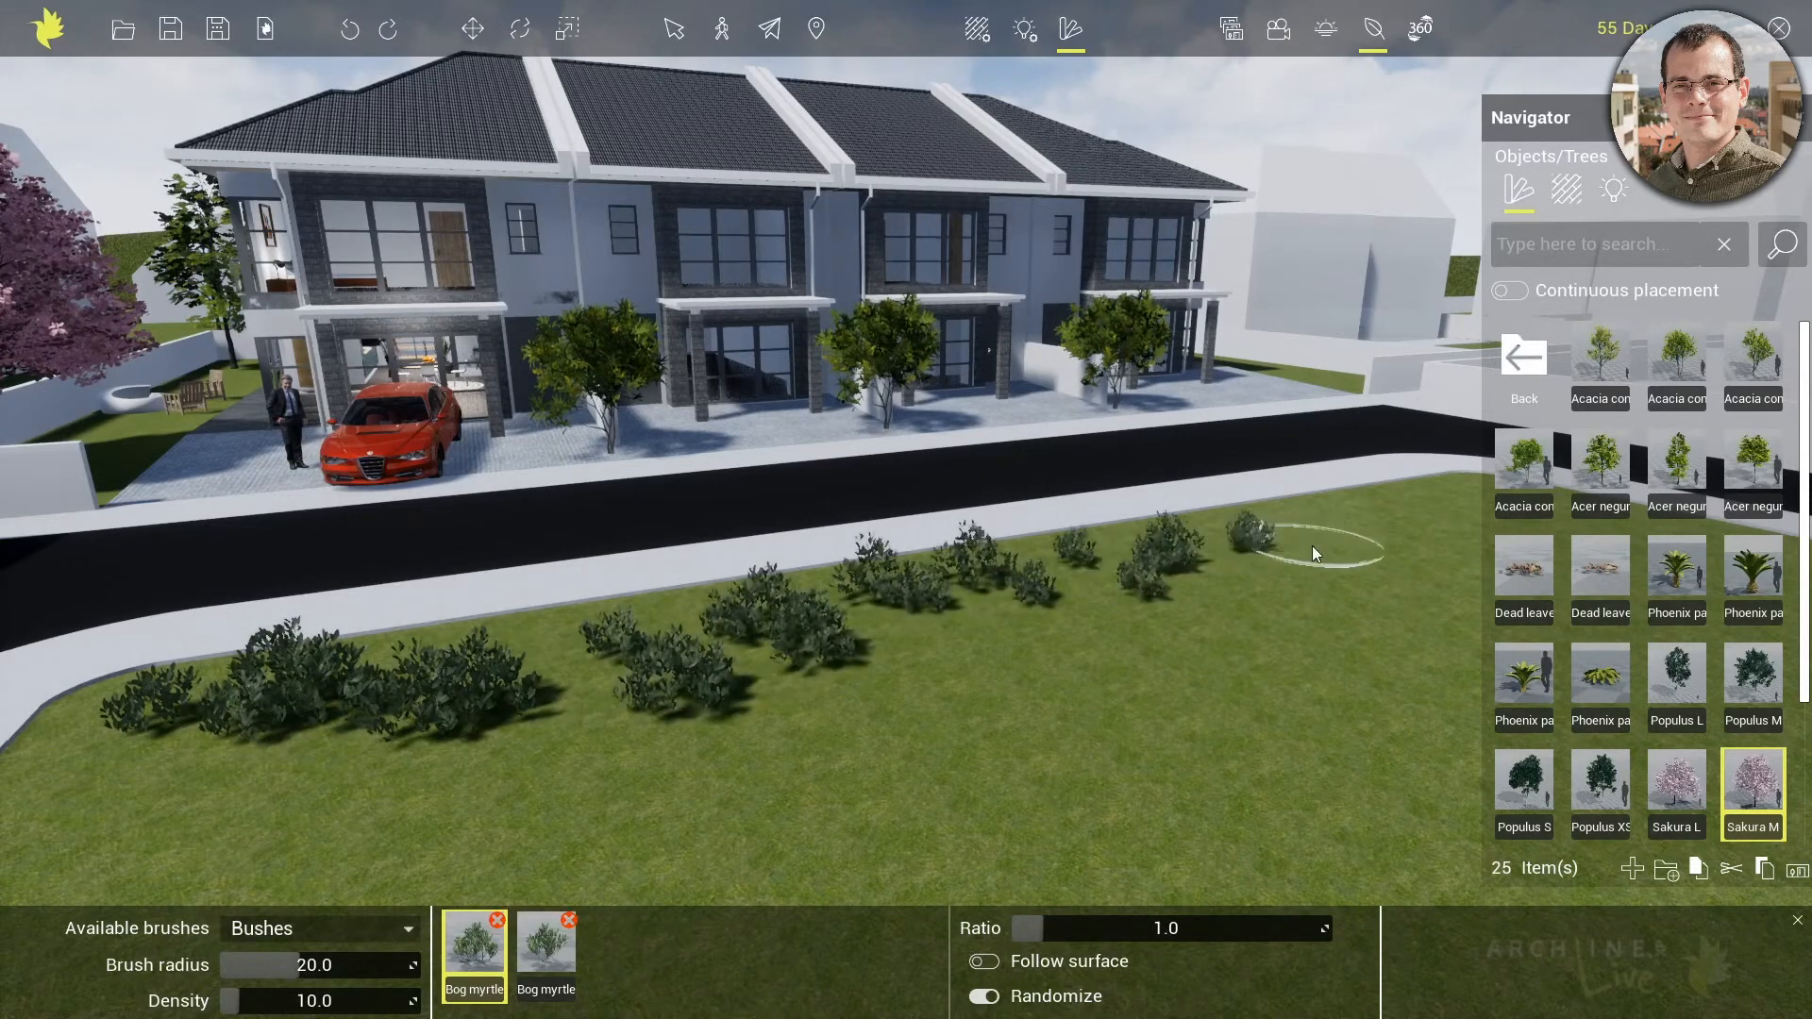
{"action": "left_click_drag", "start_coordinate": [1135, 621], "coordinate": [812, 700]}
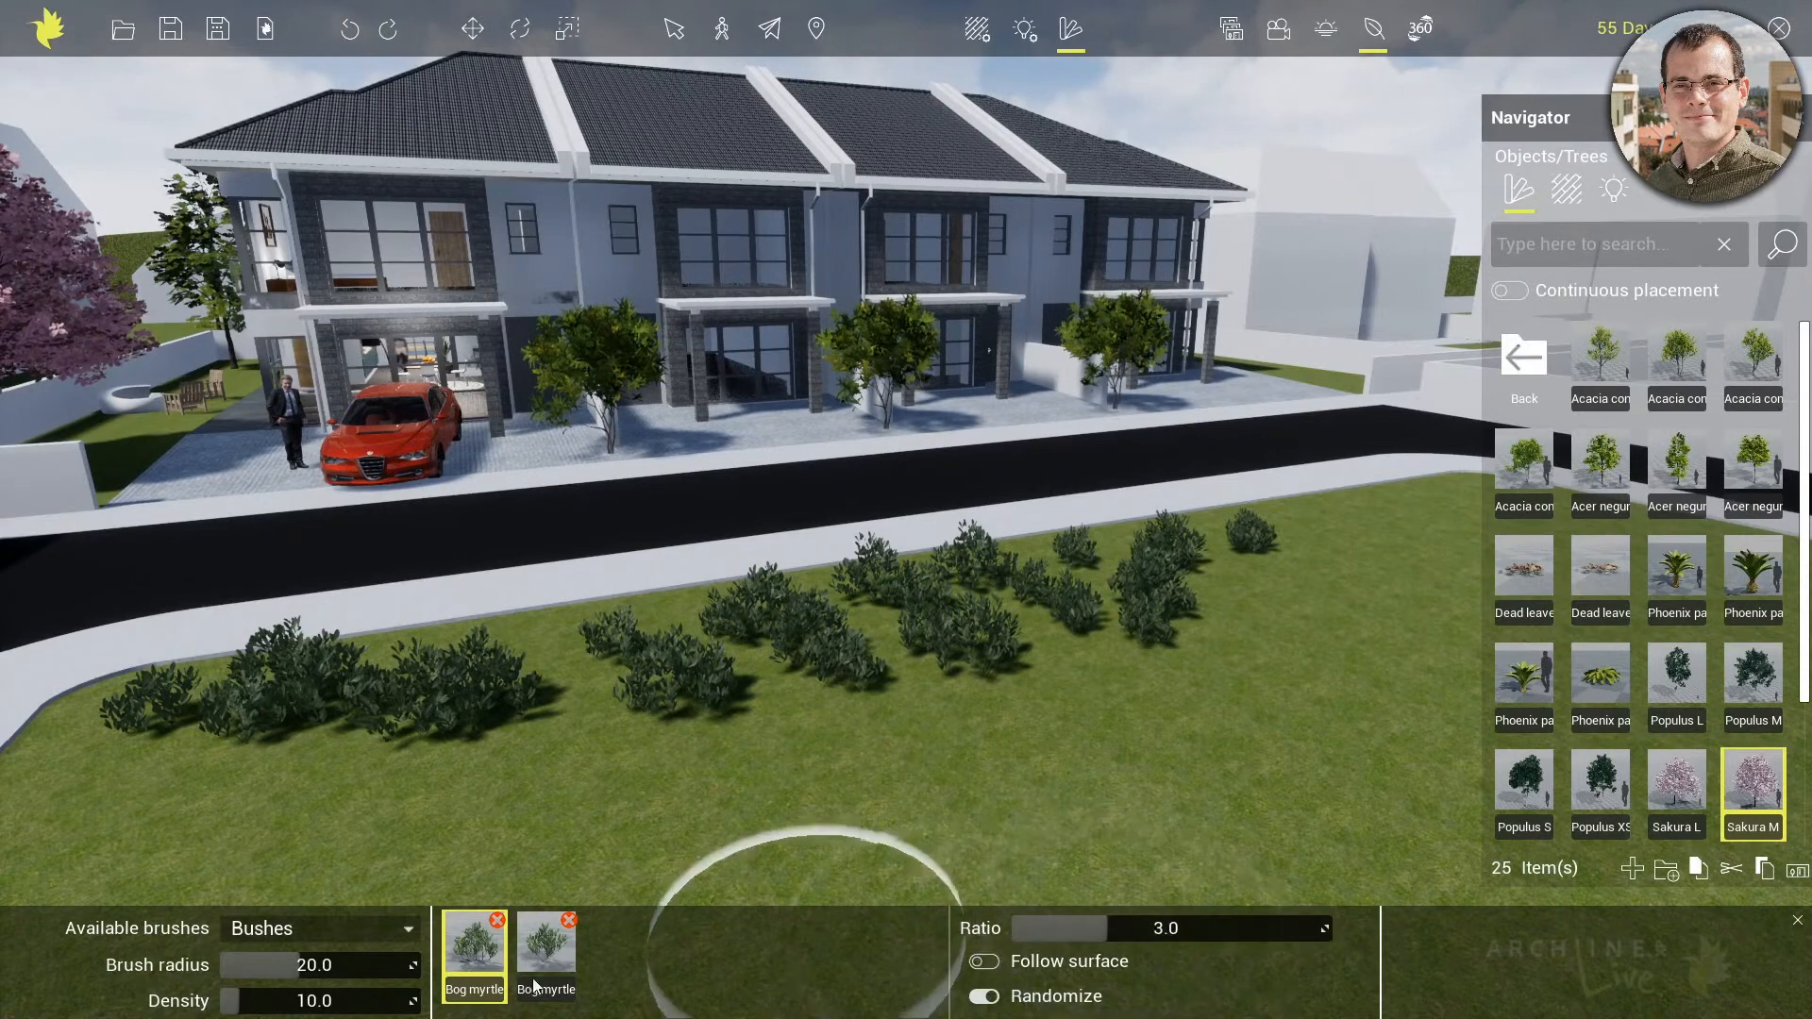
Paint more bushes across the lawn with ratio 3.0 and brush radius 33, and erase bushes beside the pavement and on the open lawn
{"action": "left_click_drag", "start_coordinate": [306, 968], "coordinate": [352, 968]}
{"action": "mouse_move", "coordinate": [397, 851]}
{"action": "left_mouse_down"}
{"action": "mouse_move", "coordinate": [949, 755]}
{"action": "mouse_move", "coordinate": [1281, 672]}
{"action": "mouse_move", "coordinate": [1355, 575]}
{"action": "left_mouse_up"}
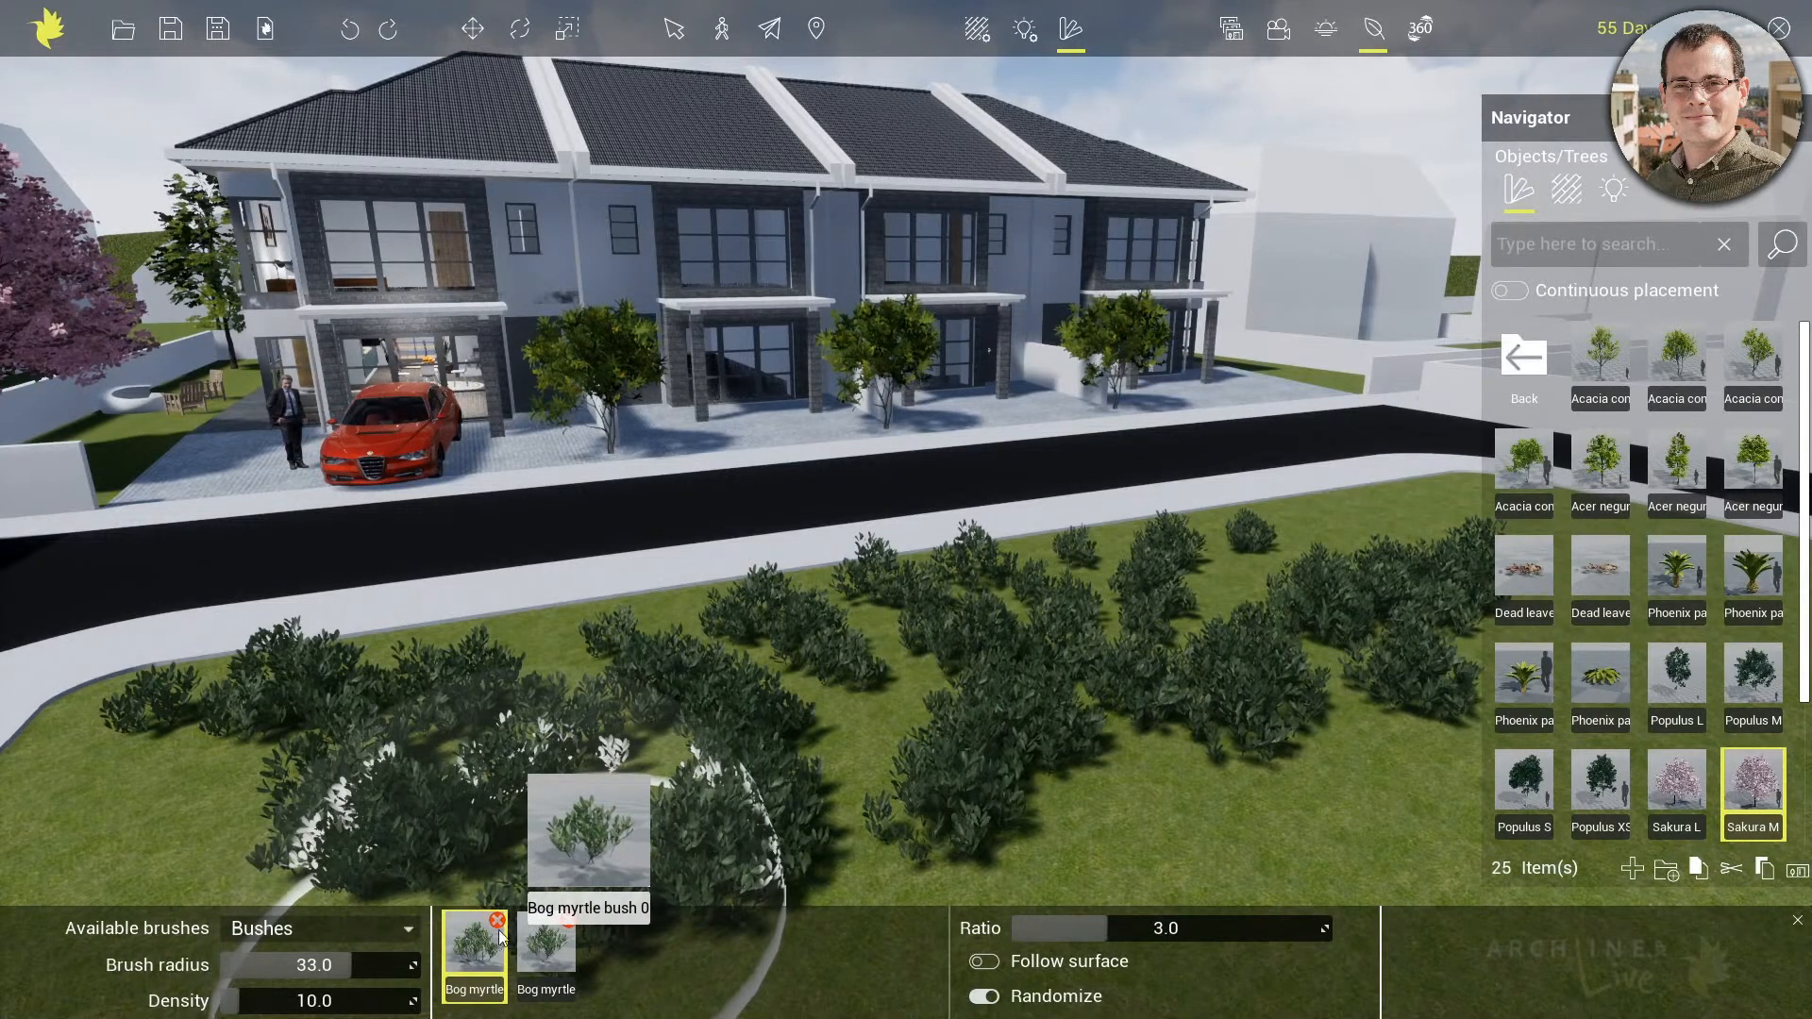
{"action": "left_click", "coordinate": [412, 929]}
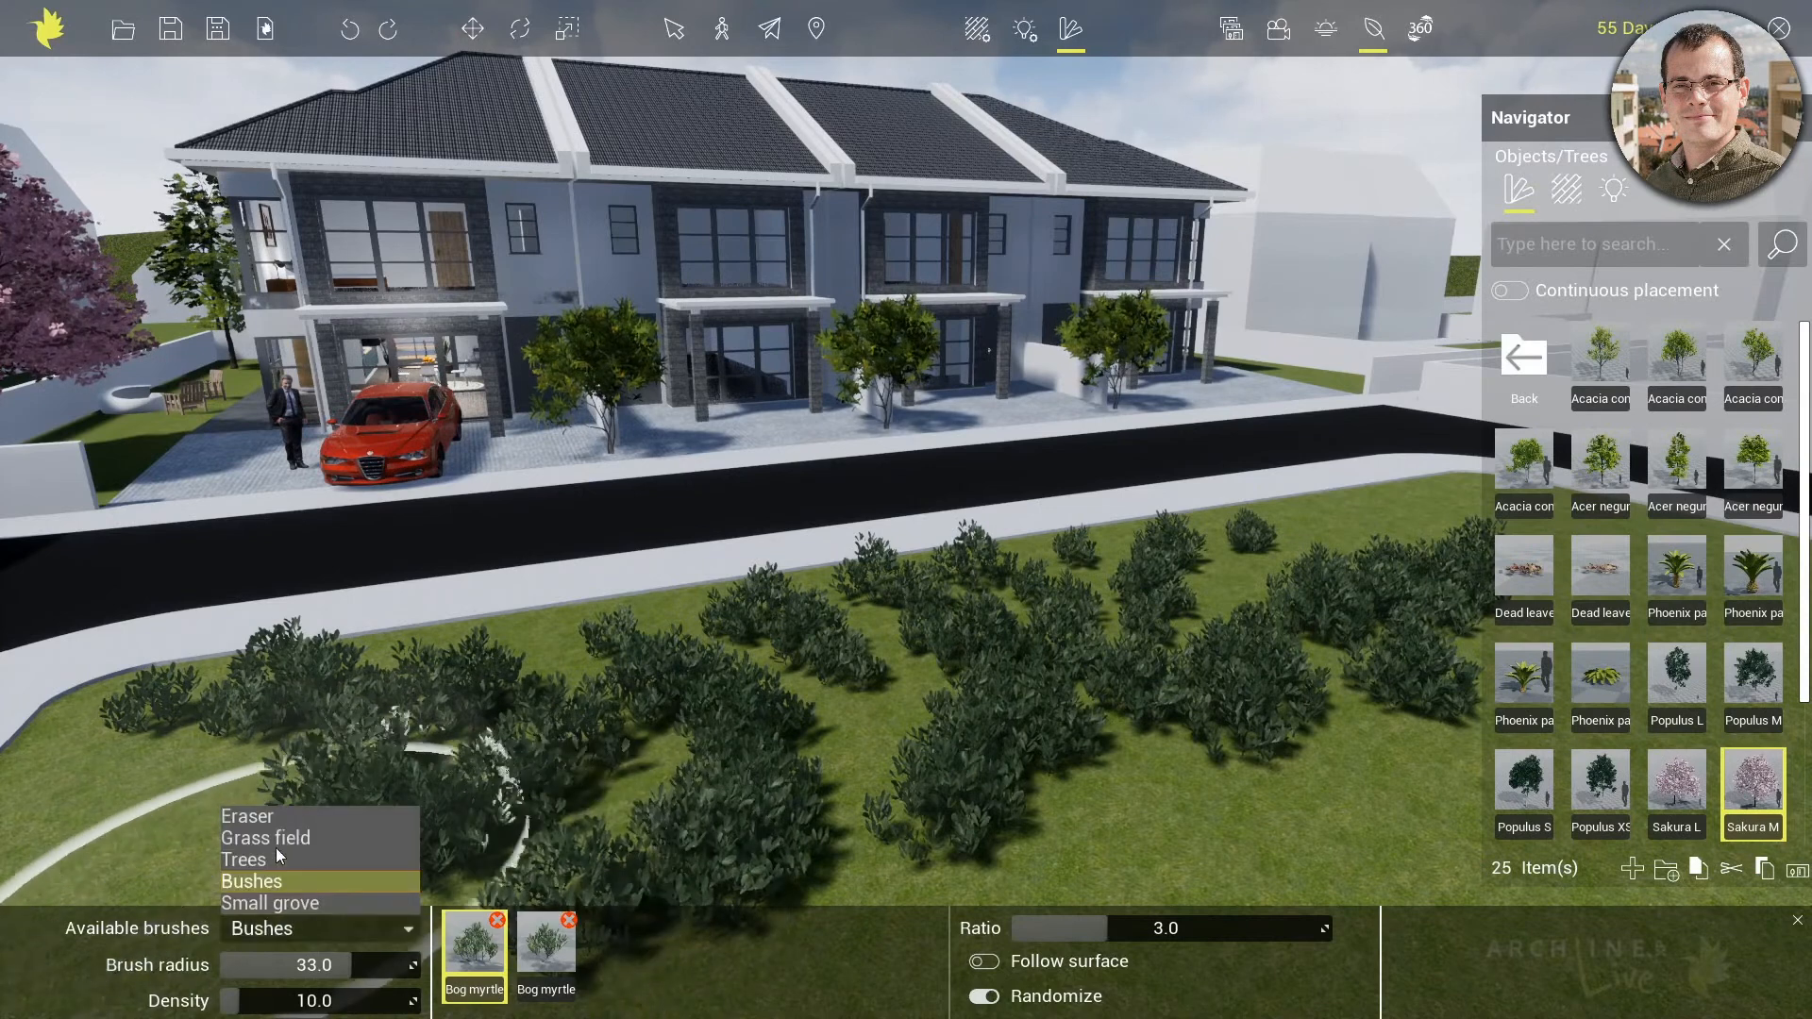
{"action": "left_click", "coordinate": [265, 816]}
{"action": "left_click", "coordinate": [218, 755]}
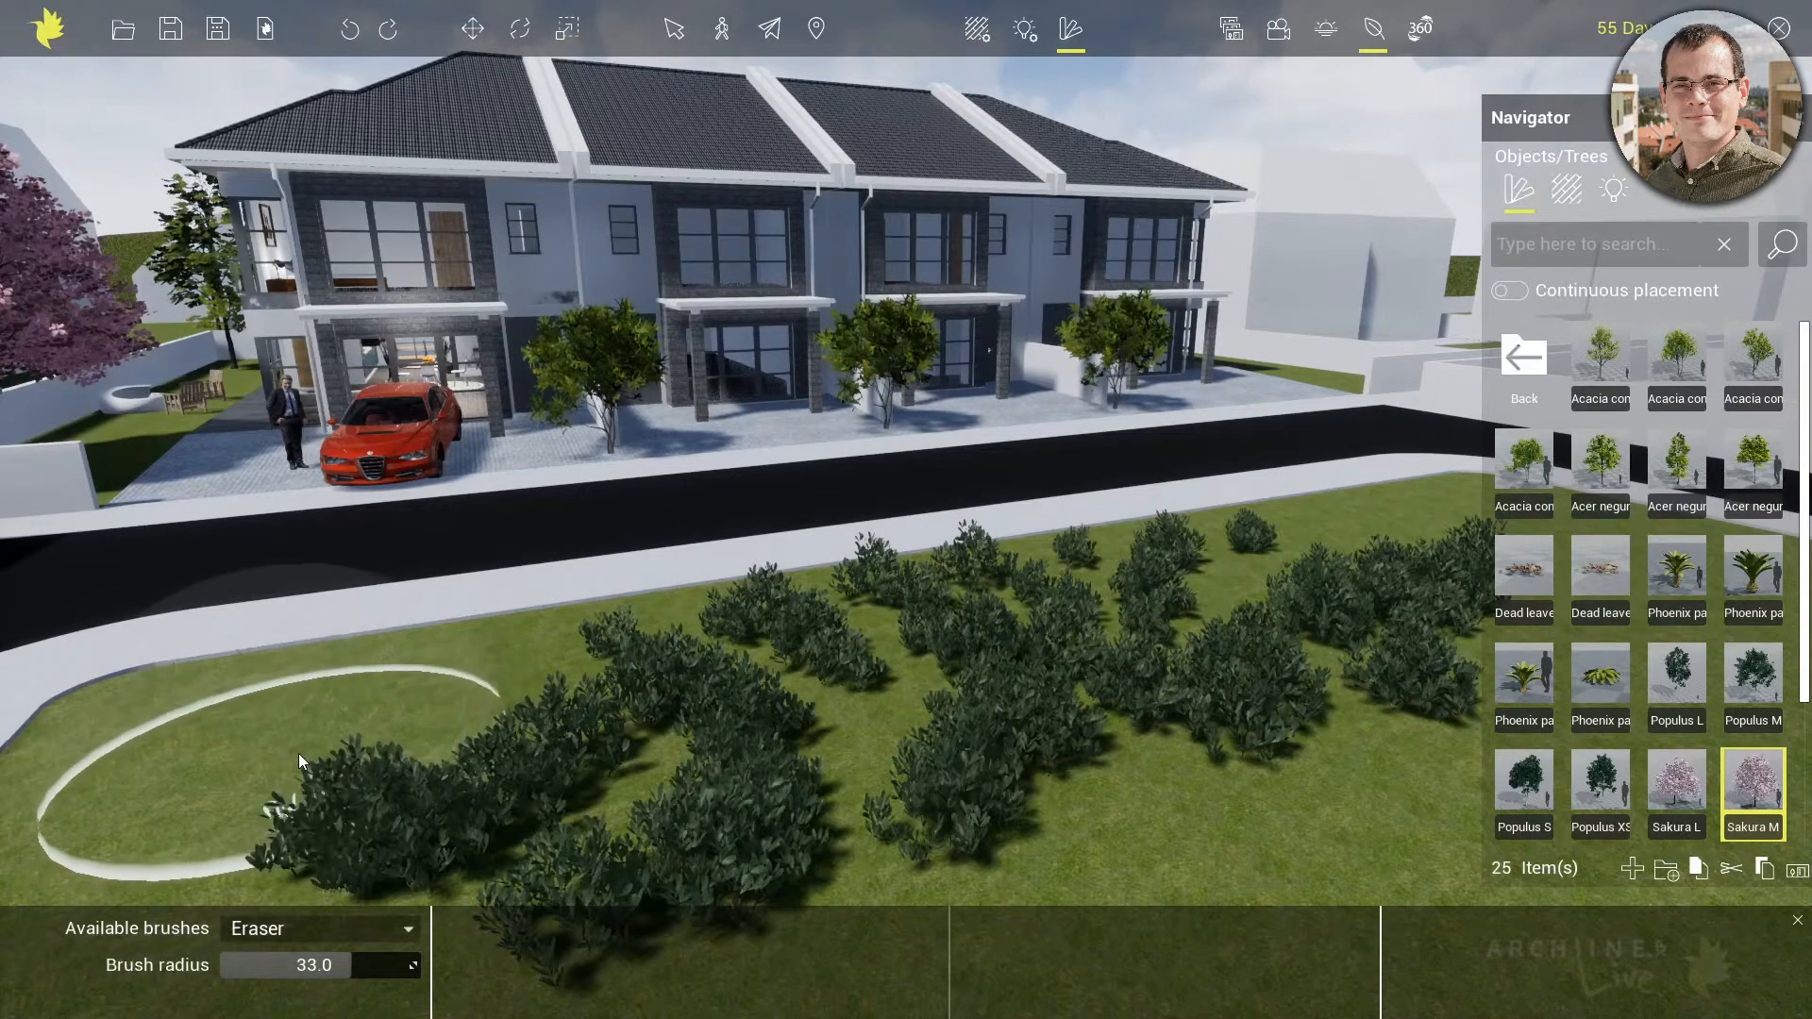
{"action": "left_click", "coordinate": [1301, 774]}
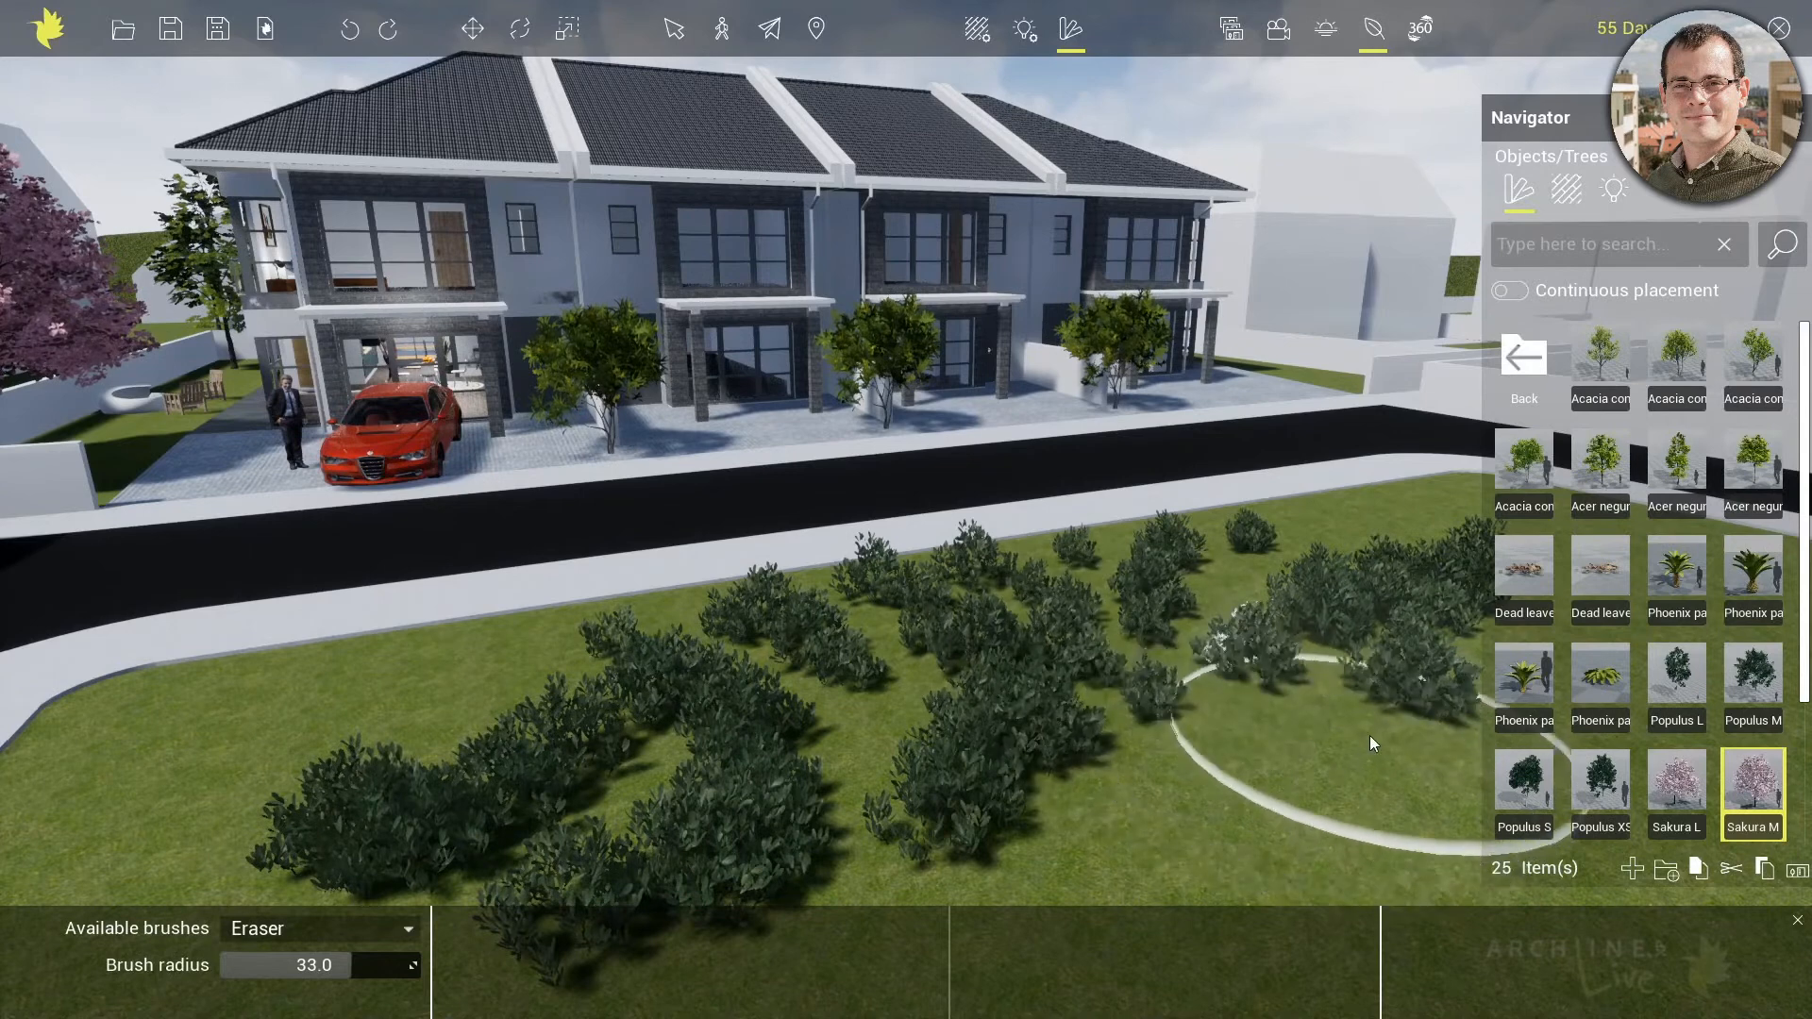
Cover the lawn around and between the bushes with the Grass field brush at radius 33
{"action": "left_click", "coordinate": [412, 932]}
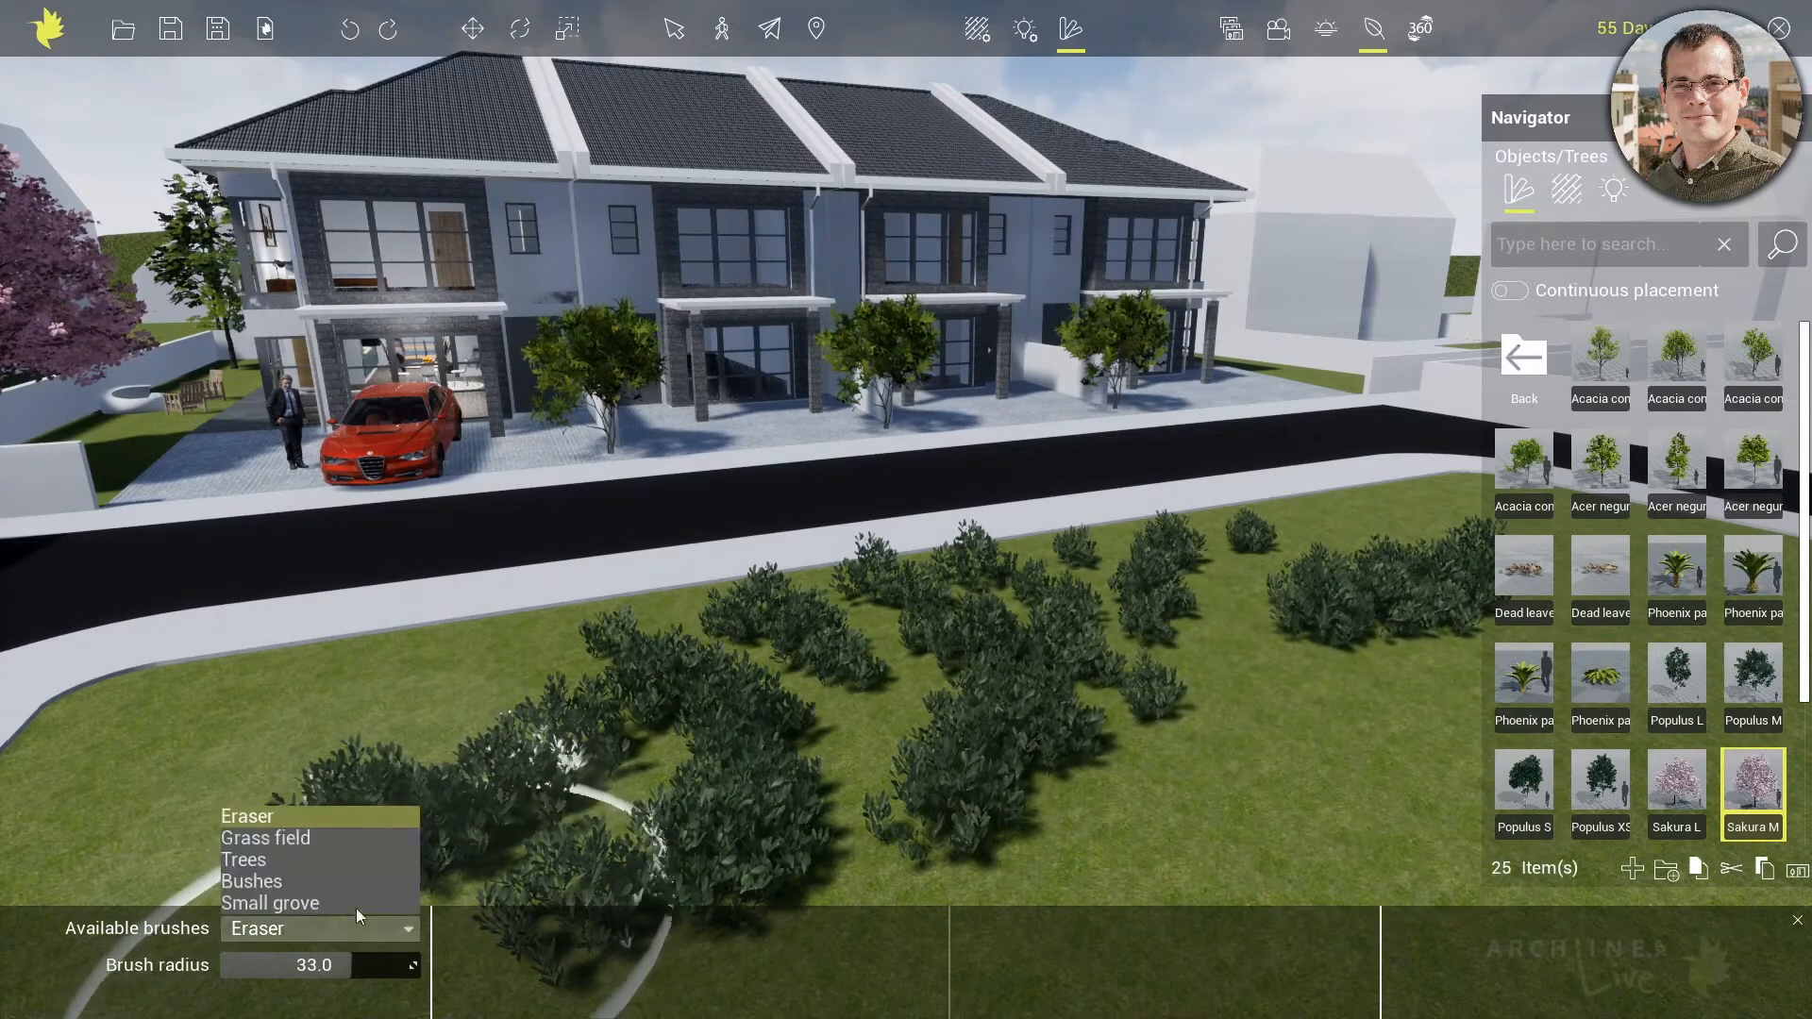
{"action": "left_click", "coordinate": [273, 838]}
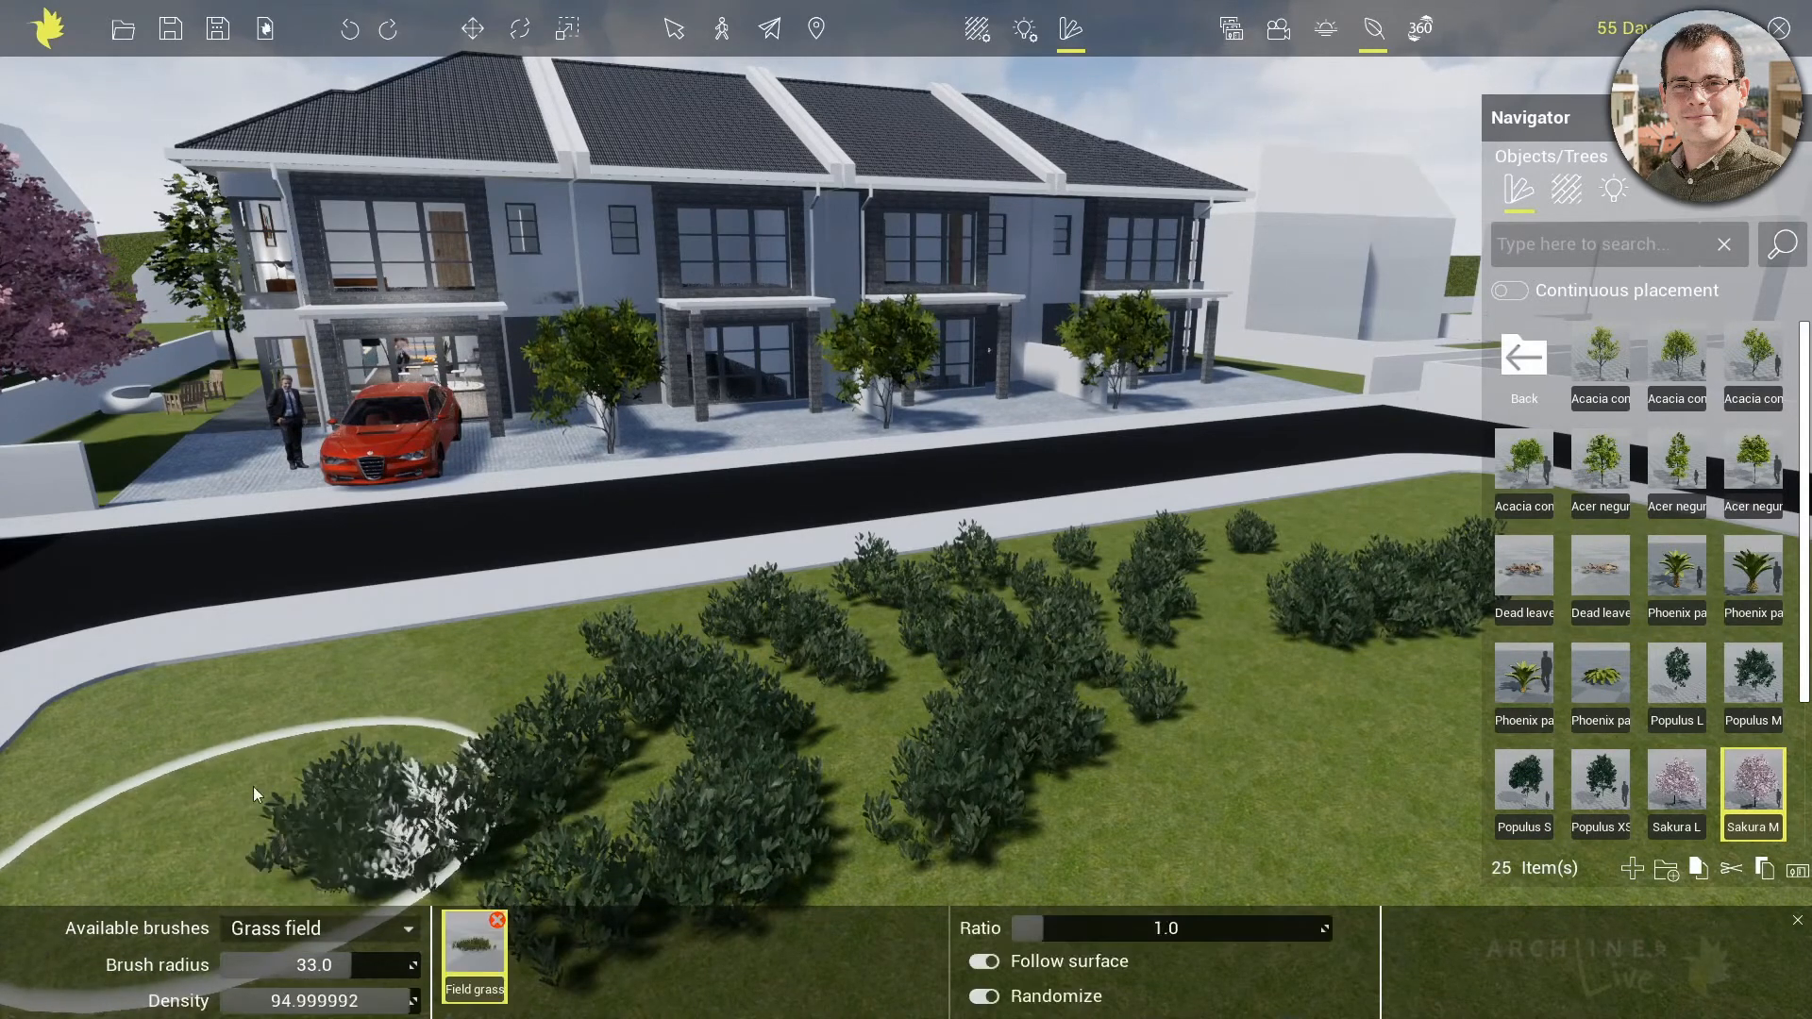
{"action": "mouse_move", "coordinate": [241, 709]}
{"action": "left_mouse_down"}
{"action": "mouse_move", "coordinate": [542, 708]}
{"action": "mouse_move", "coordinate": [920, 648]}
{"action": "mouse_move", "coordinate": [1214, 627]}
{"action": "mouse_move", "coordinate": [647, 850]}
{"action": "mouse_move", "coordinate": [552, 802]}
{"action": "left_mouse_up"}
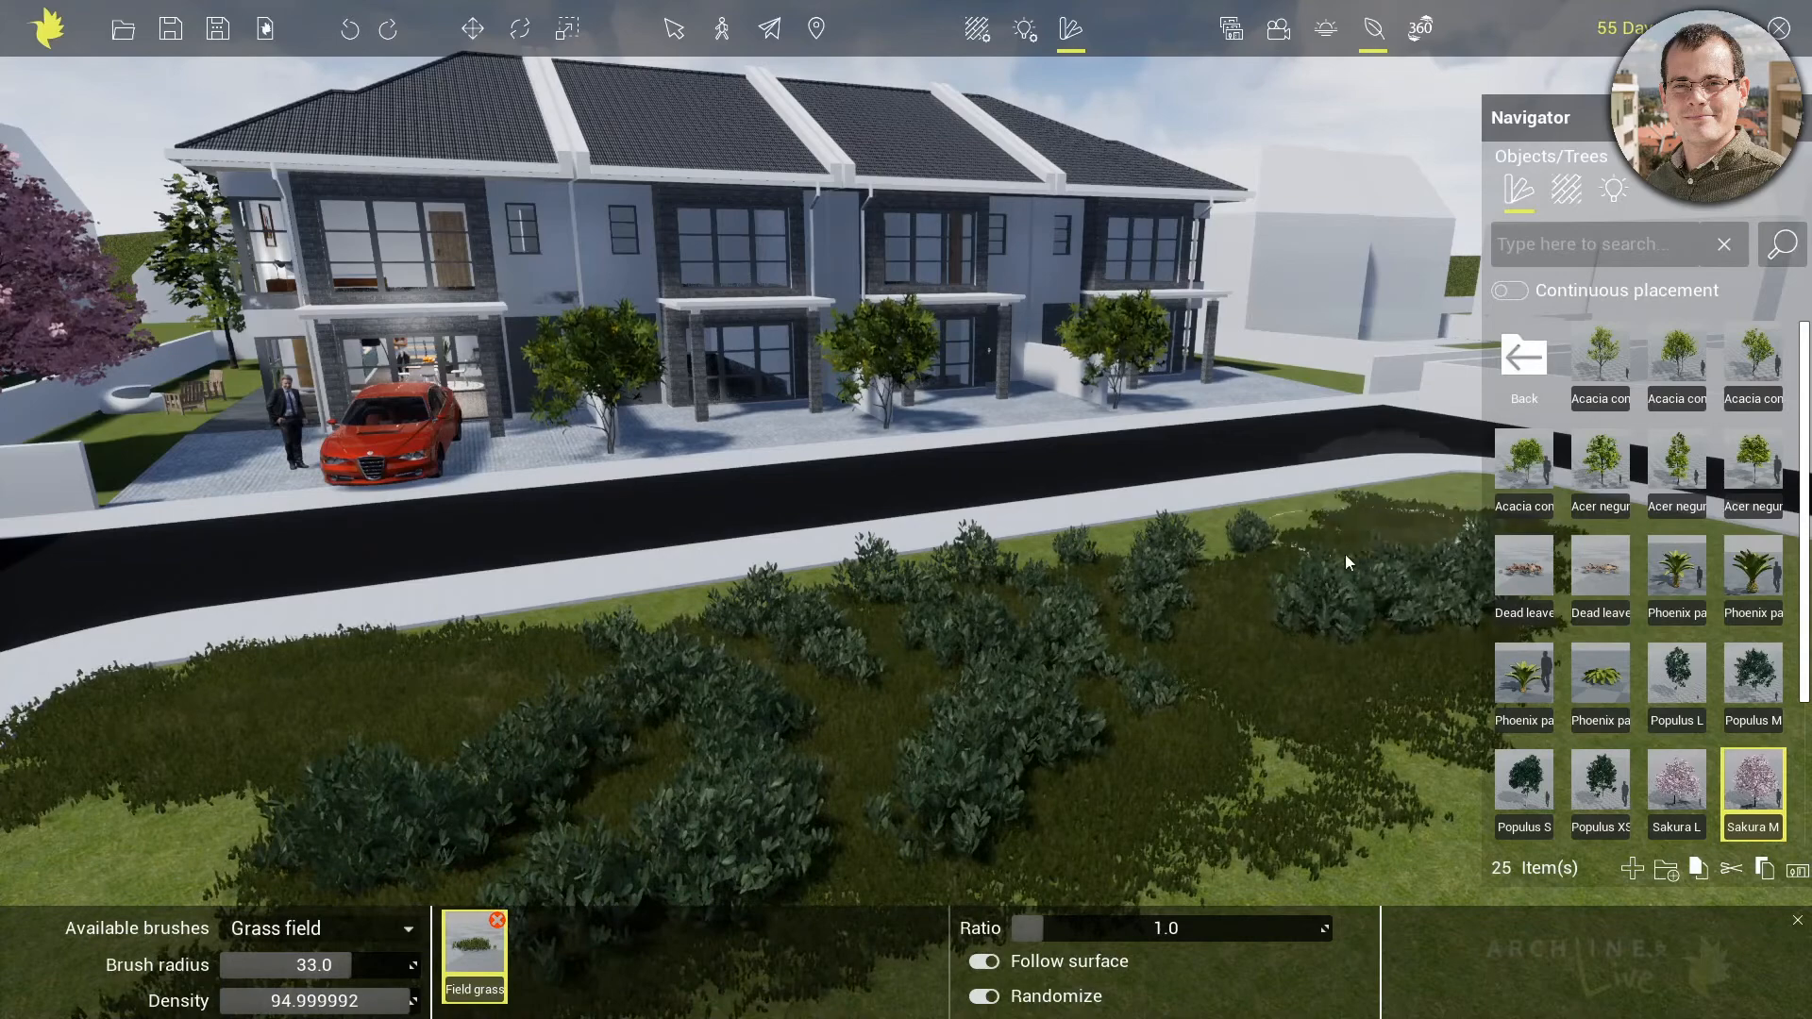
{"action": "middle_click_drag", "start_coordinate": [1119, 787], "coordinate": [802, 764]}
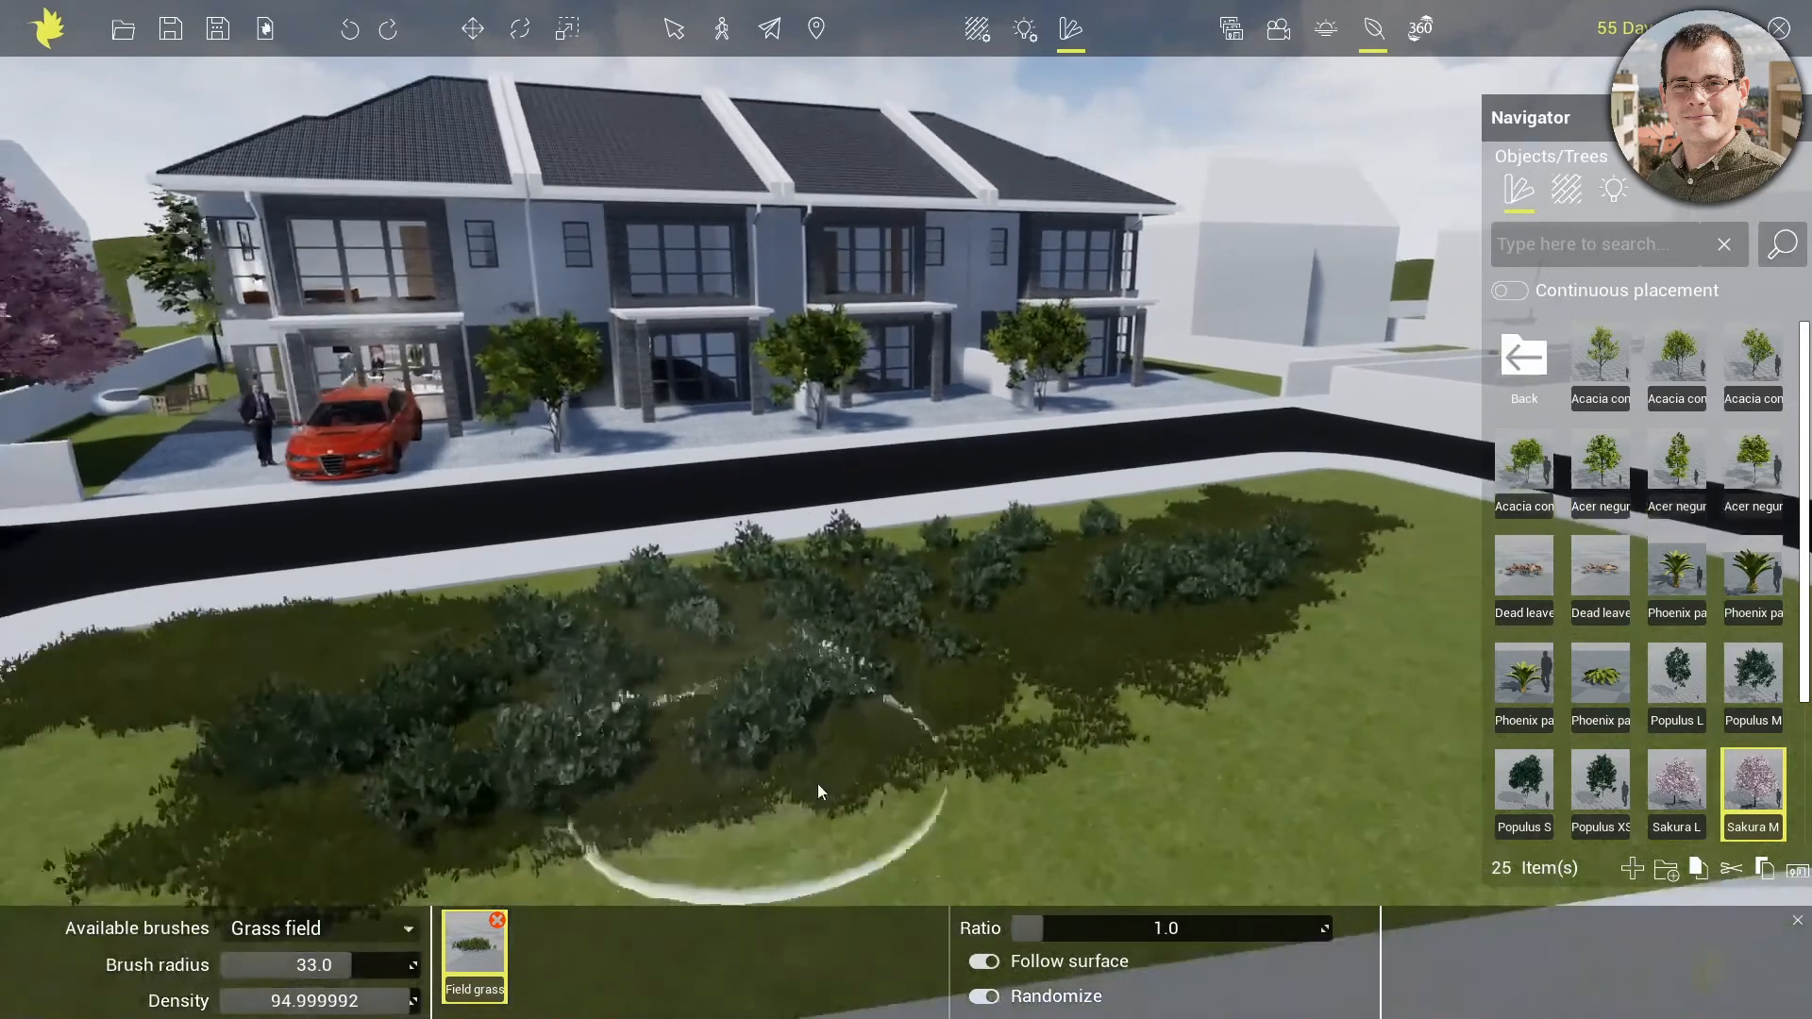
{"action": "mouse_move", "coordinate": [817, 783]}
{"action": "left_mouse_down"}
{"action": "mouse_move", "coordinate": [991, 749]}
{"action": "mouse_move", "coordinate": [1501, 723]}
{"action": "mouse_move", "coordinate": [802, 783]}
{"action": "mouse_move", "coordinate": [366, 878]}
{"action": "left_mouse_up"}
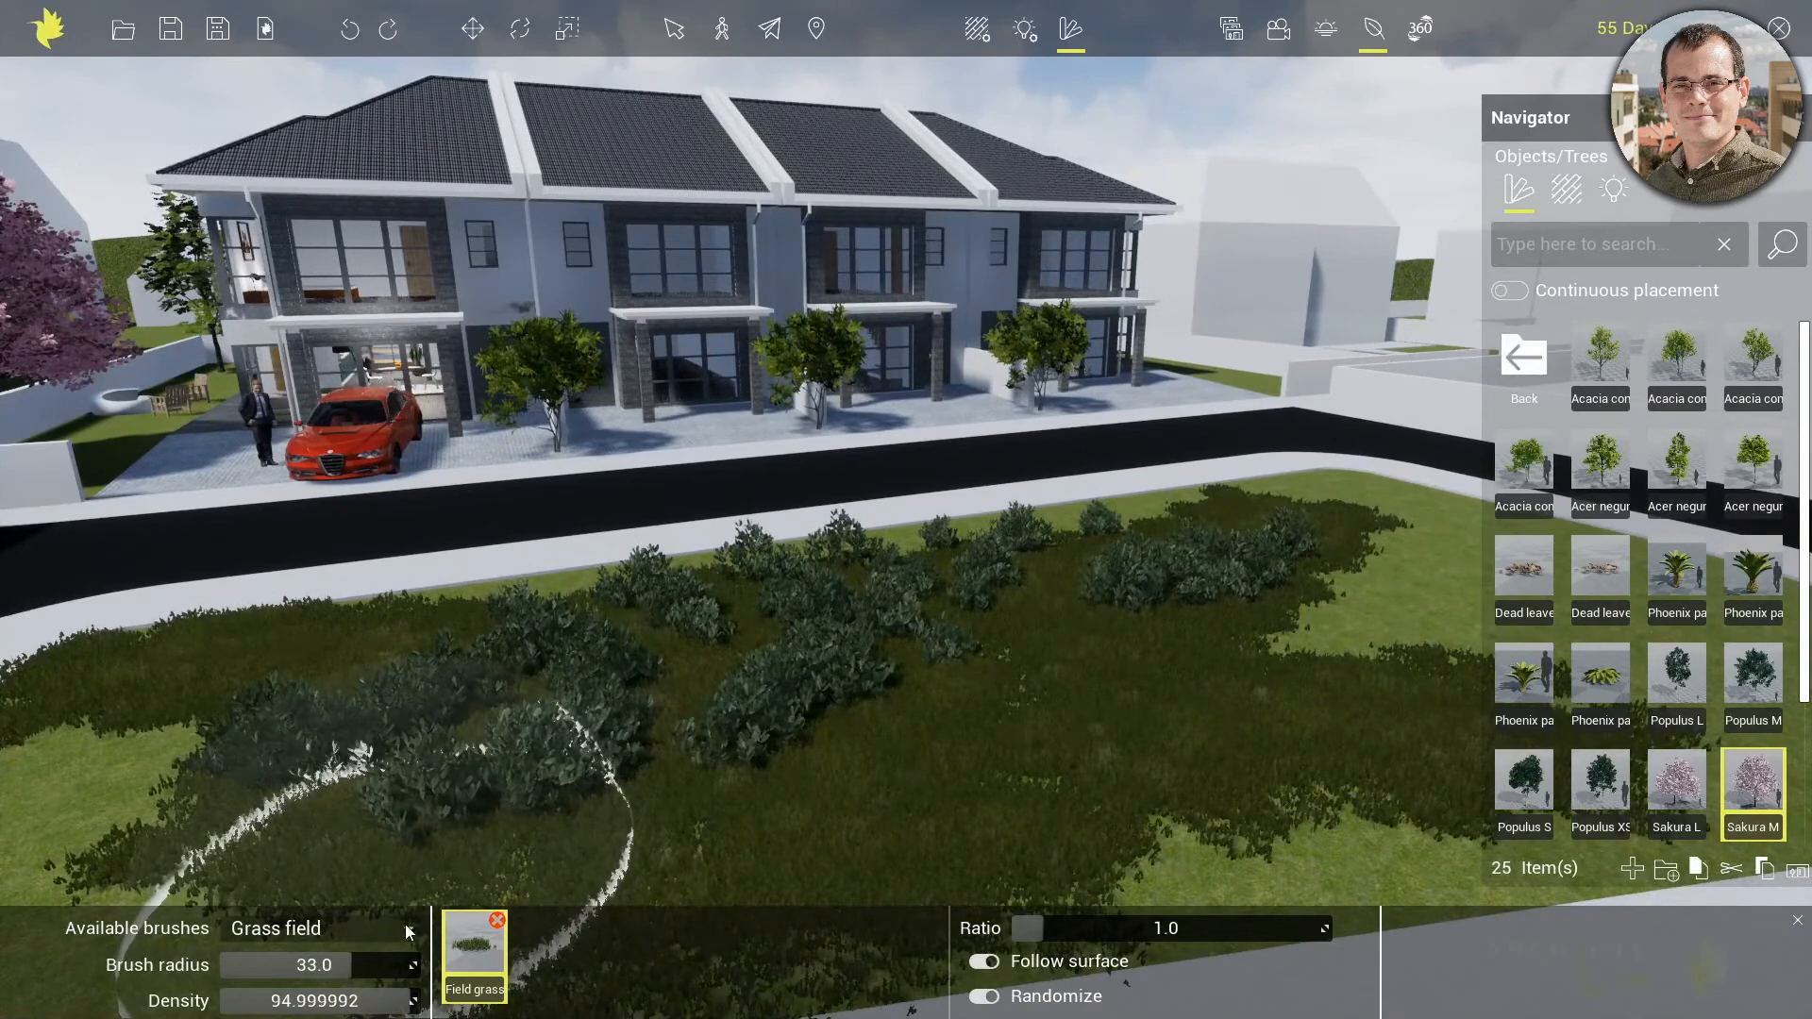
Paint trees and undergrowth along the lawn with the Small grove brush at radius 33 and density 10
{"action": "left_click", "coordinate": [406, 931]}
{"action": "left_click", "coordinate": [273, 898]}
{"action": "mouse_move", "coordinate": [199, 827]}
{"action": "left_mouse_down"}
{"action": "mouse_move", "coordinate": [377, 727]}
{"action": "mouse_move", "coordinate": [585, 661]}
{"action": "mouse_move", "coordinate": [1413, 579]}
{"action": "left_mouse_up"}
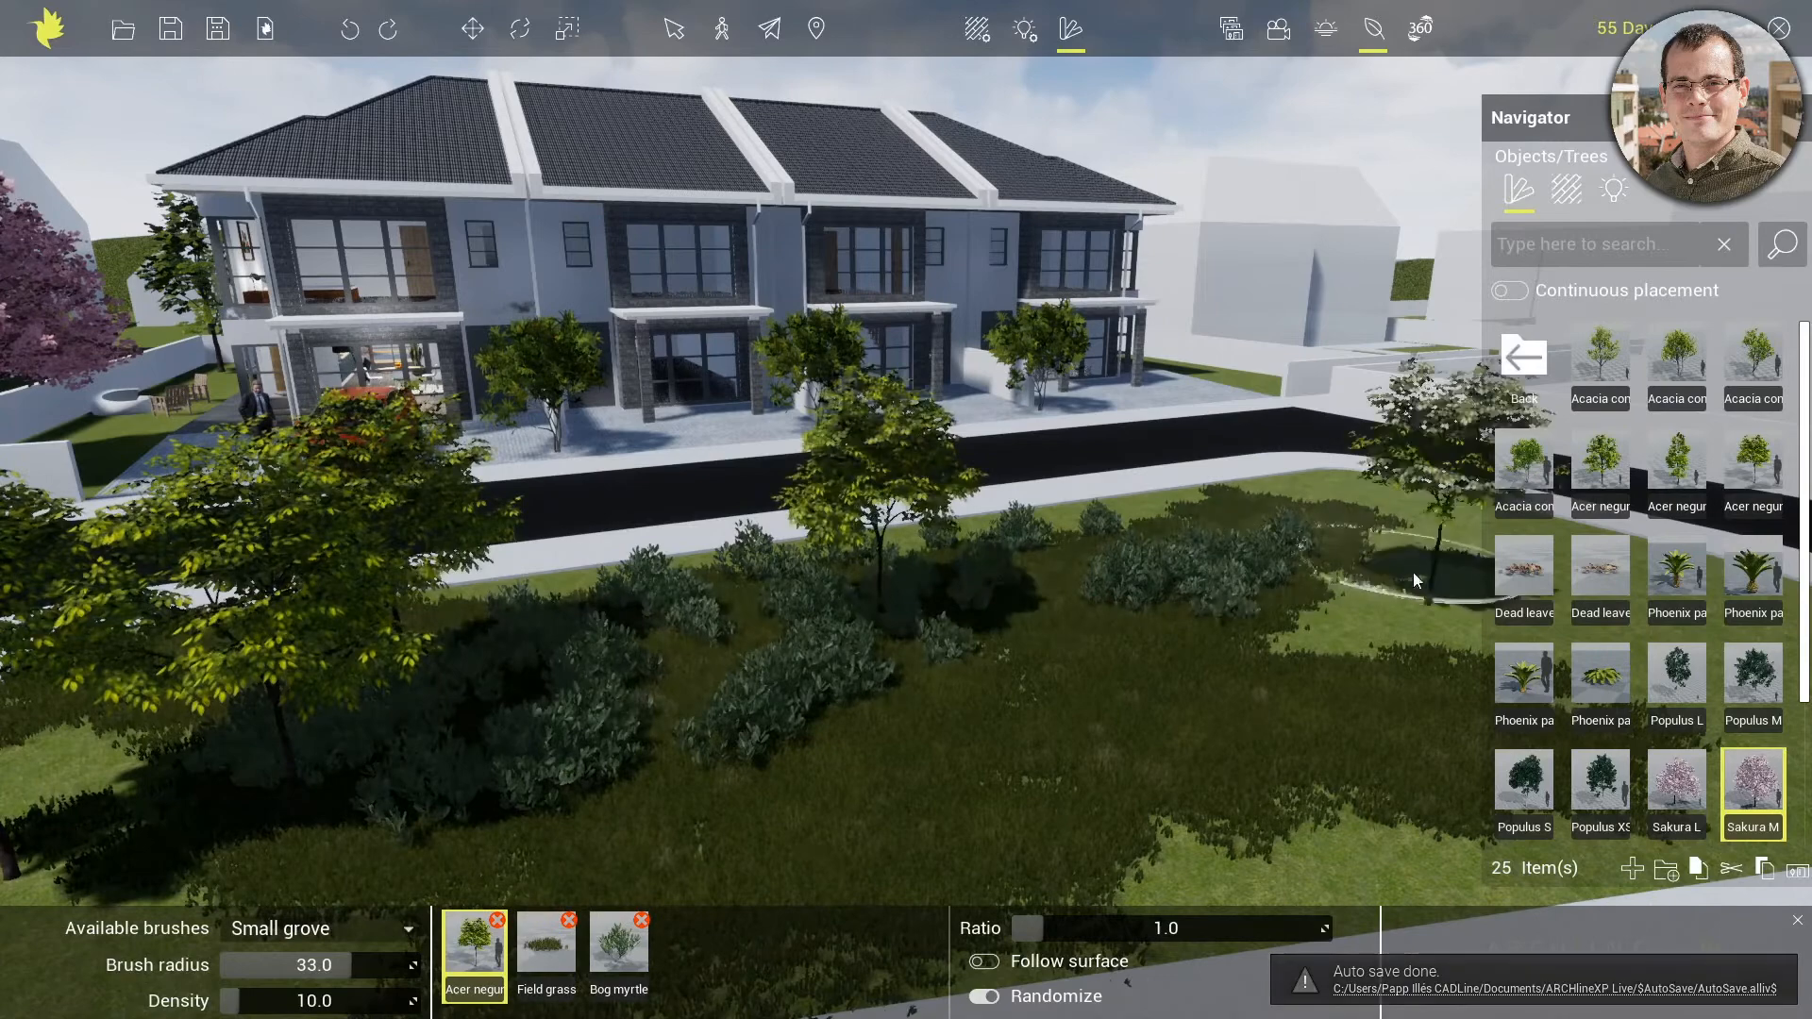
{"action": "scroll", "coordinate": [745, 736], "scroll_direction": "up", "scroll_amount": 1}
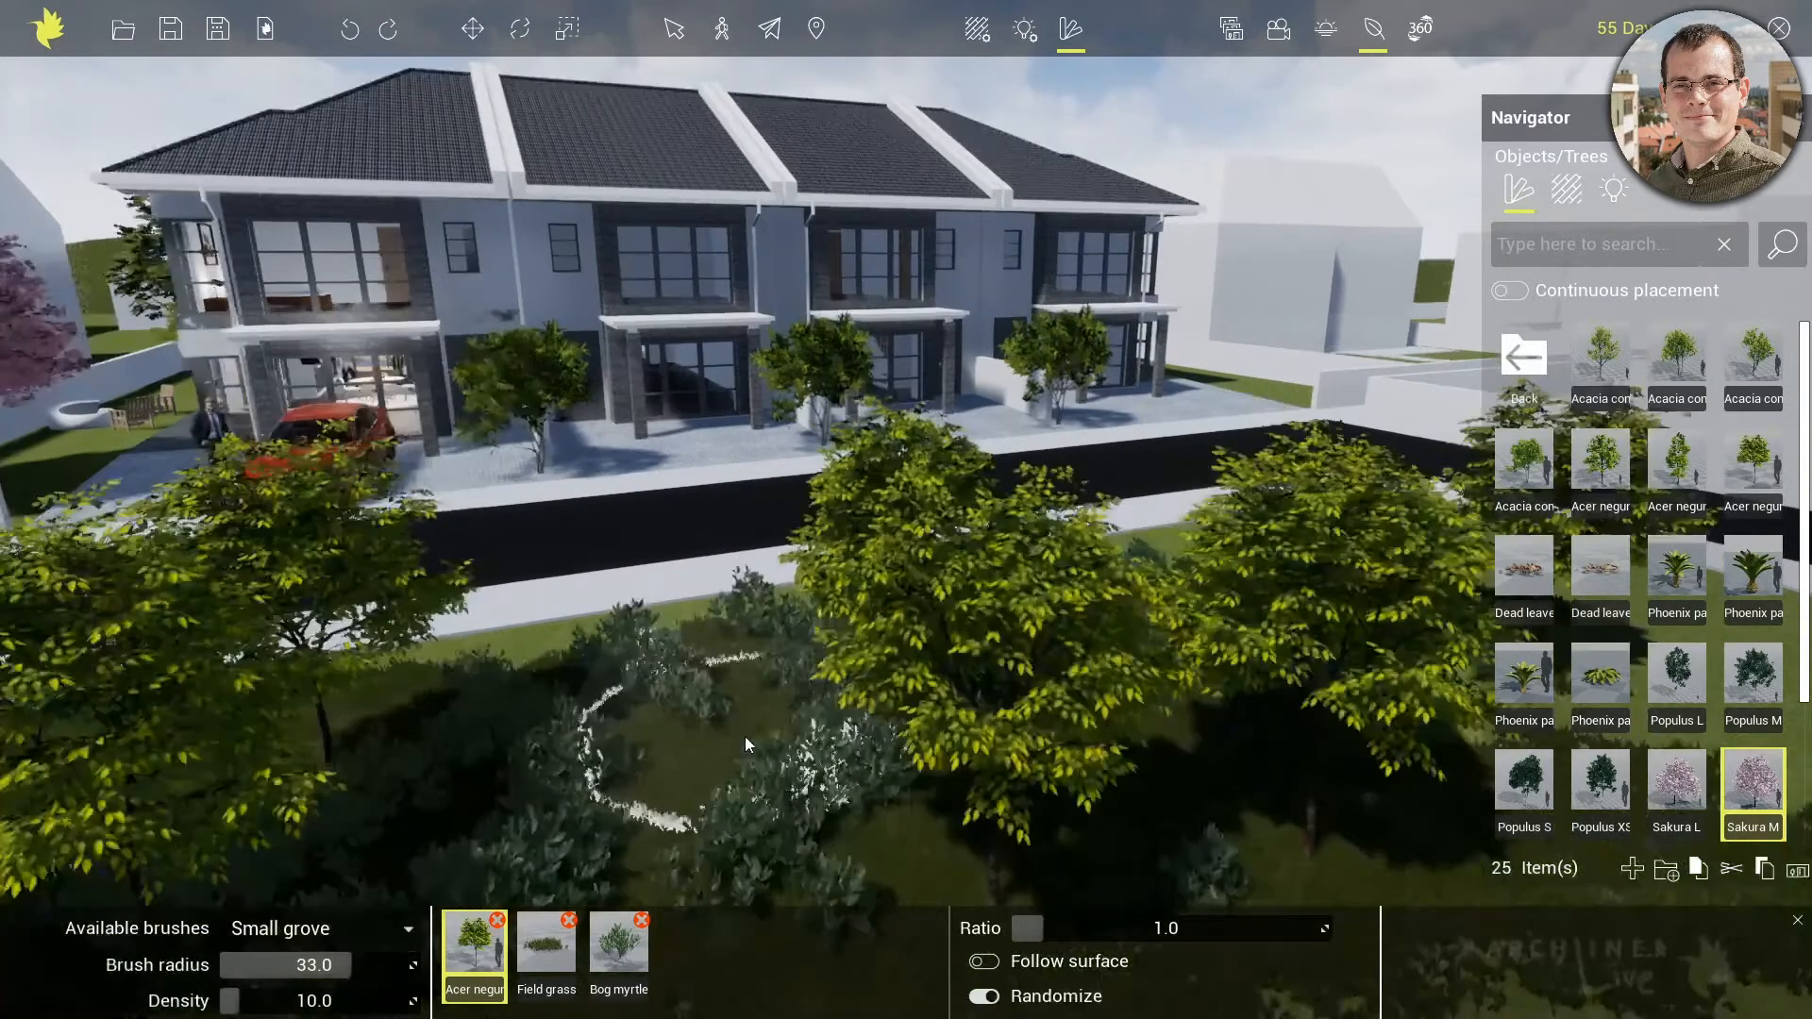
{"action": "scroll", "coordinate": [745, 736], "scroll_direction": "down", "scroll_amount": 1}
{"action": "mouse_move", "coordinate": [1604, 472]}
{"action": "scroll", "coordinate": [795, 646], "scroll_direction": "down", "scroll_amount": 3}
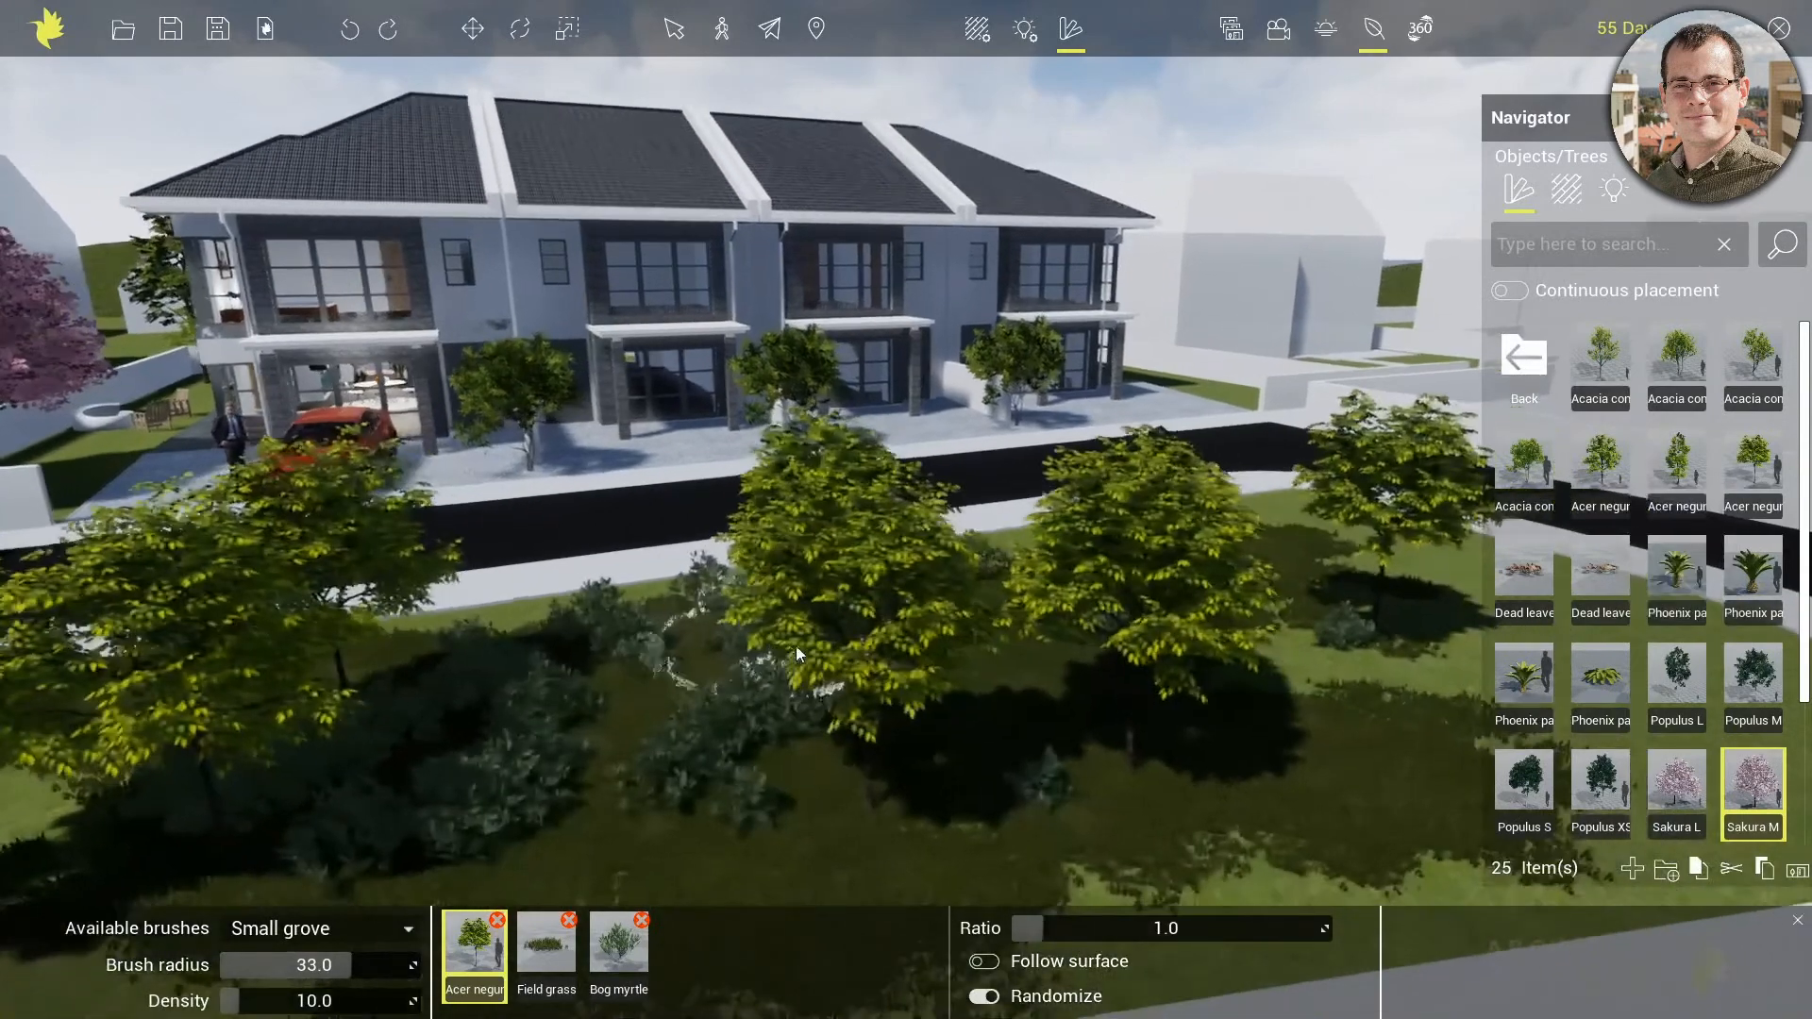
Leave the foliage painter and place individual Acer negundo trees around the planted lawn
{"action": "left_click", "coordinate": [1604, 472]}
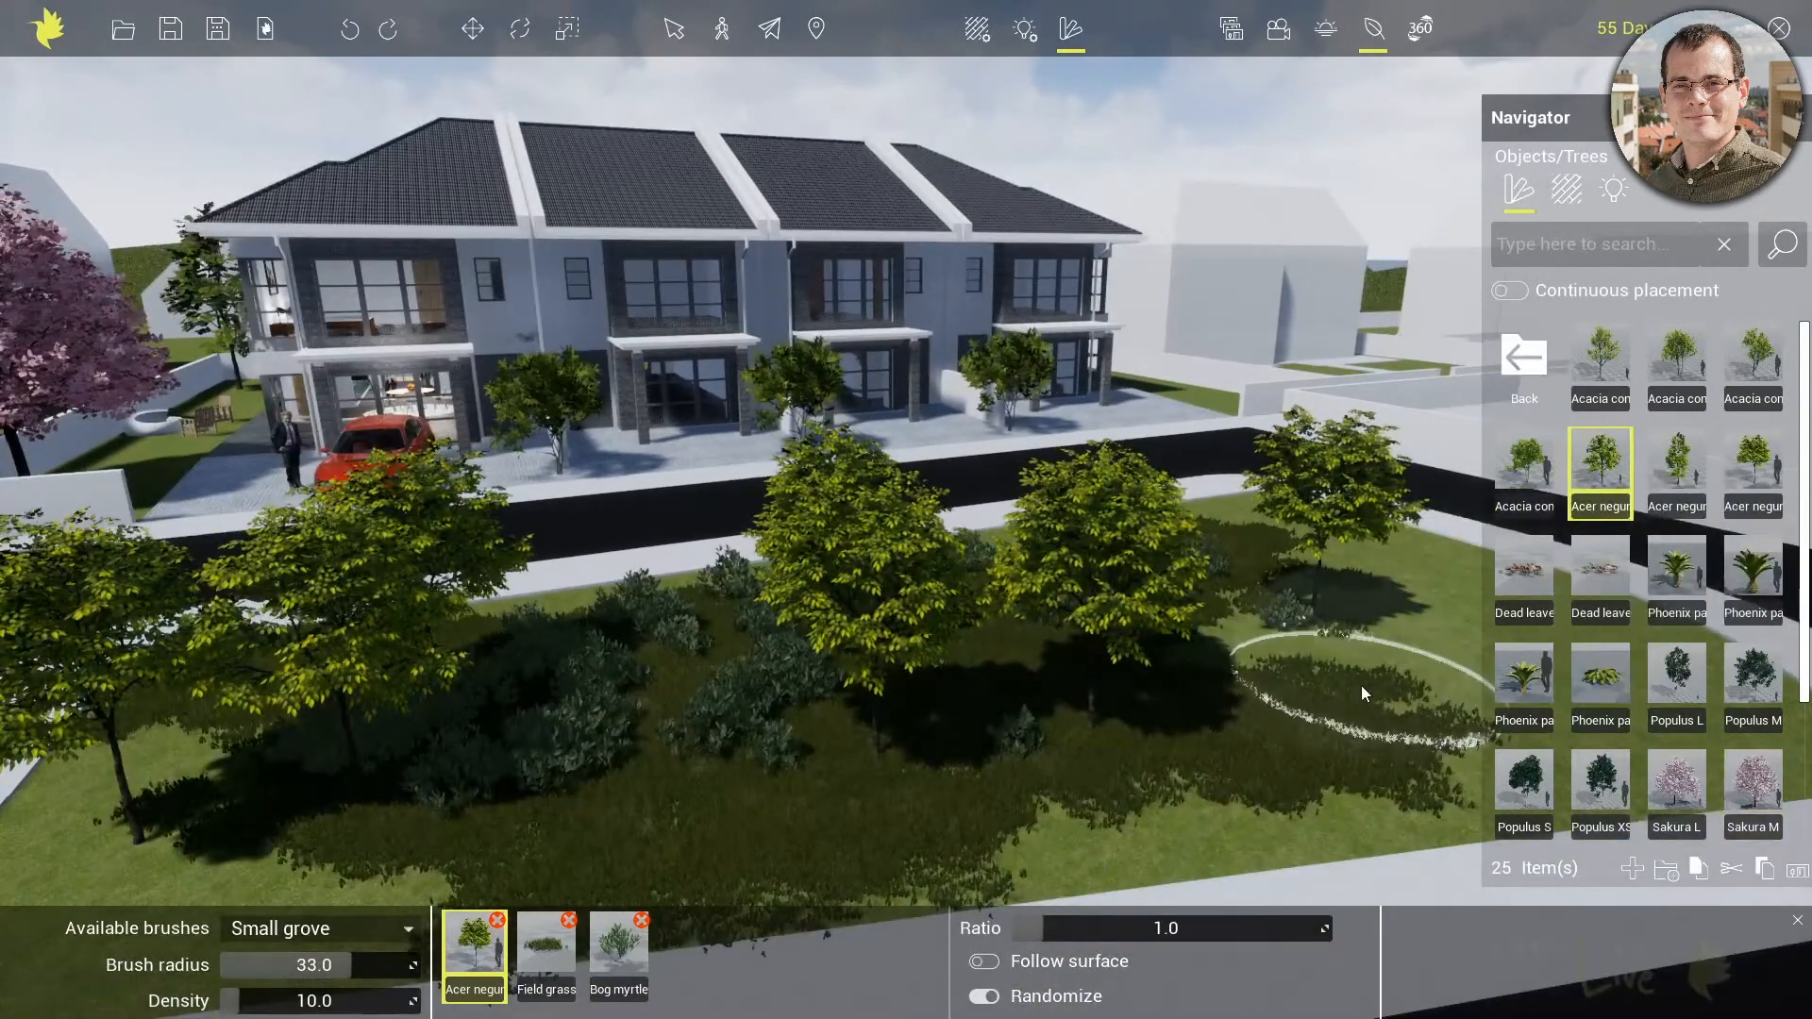
{"action": "left_click", "coordinate": [1376, 37]}
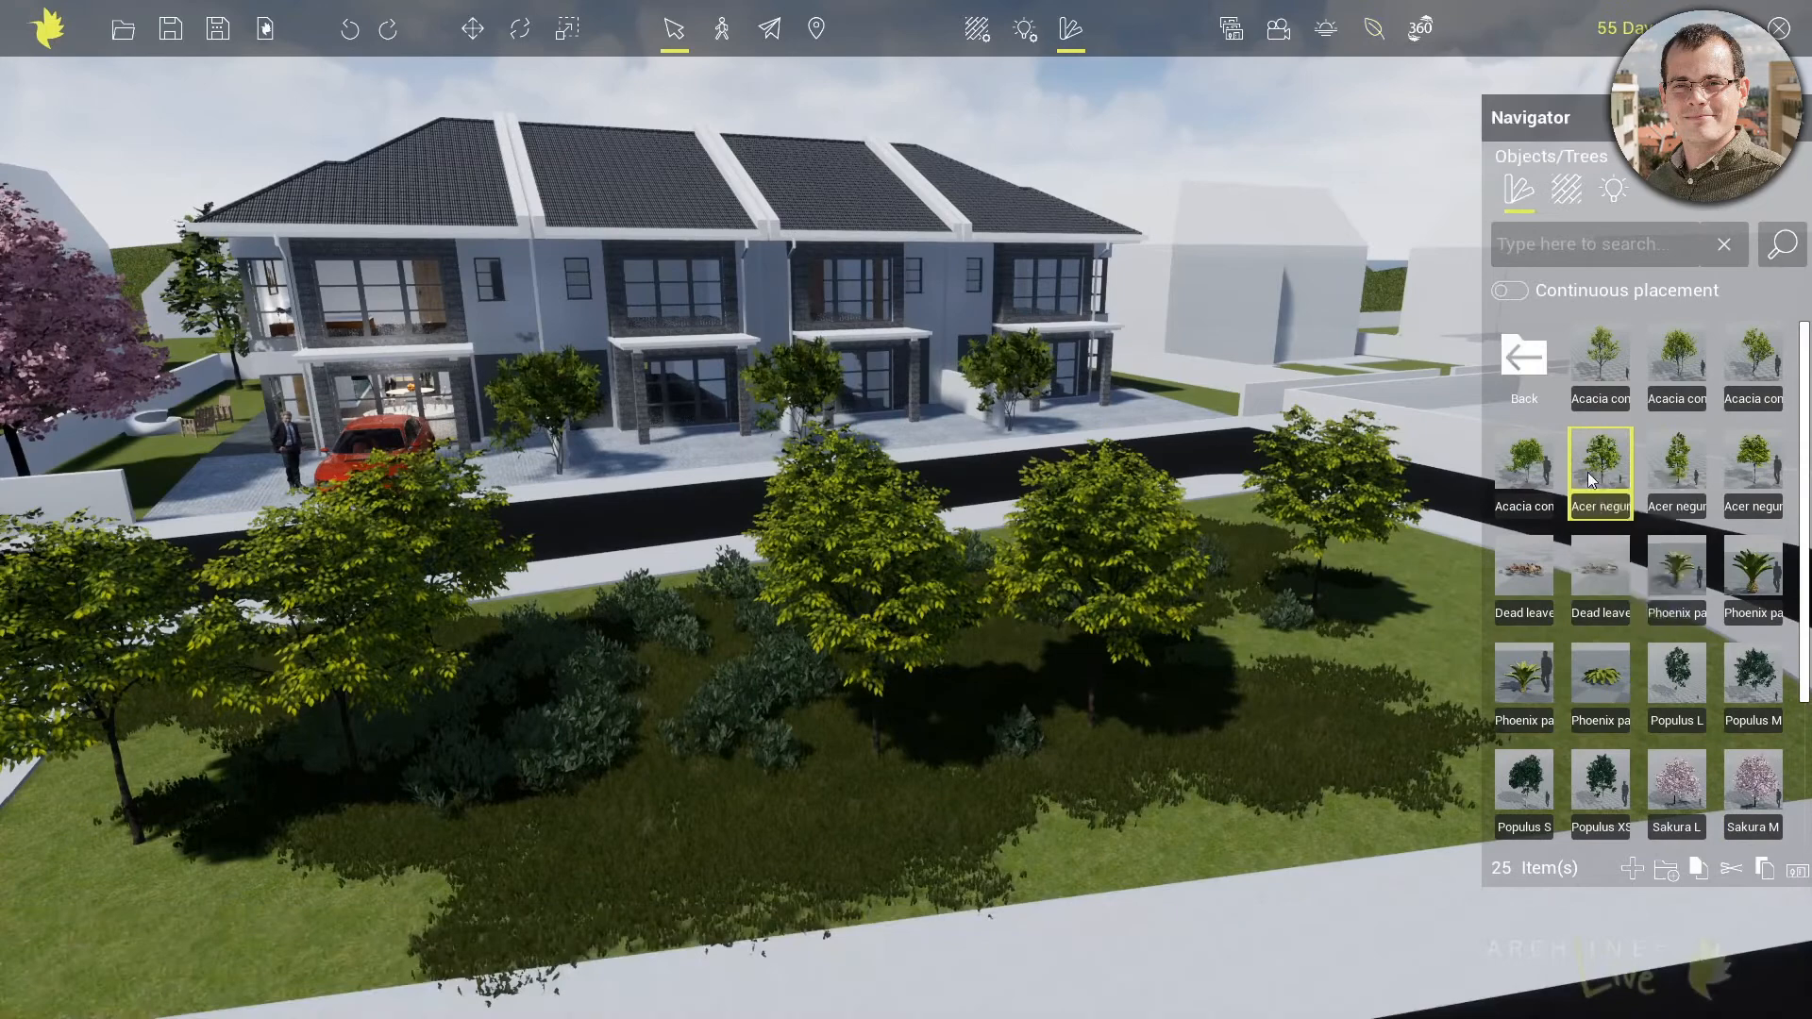
{"action": "mouse_move", "coordinate": [1594, 476]}
{"action": "left_click_drag", "start_coordinate": [1594, 476], "coordinate": [1454, 575]}
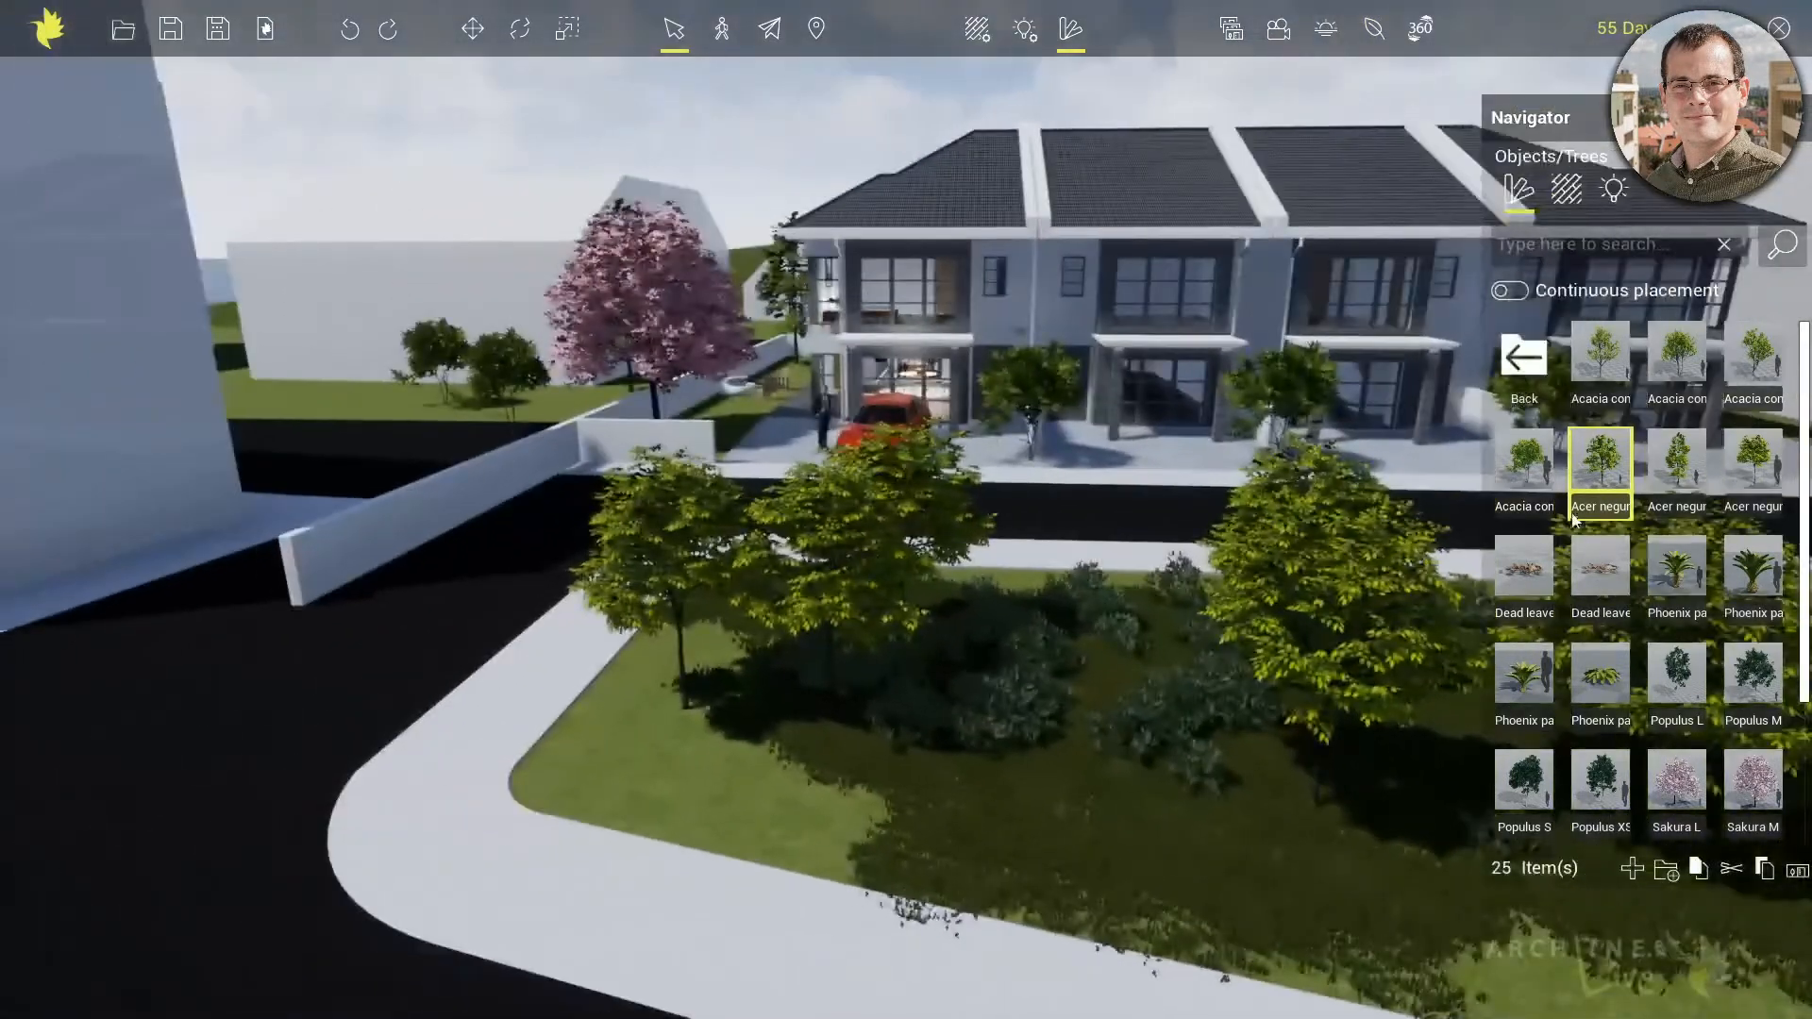
{"action": "mouse_move", "coordinate": [1601, 472]}
{"action": "left_click_drag", "start_coordinate": [1600, 472], "coordinate": [641, 777]}
{"action": "middle_click_drag", "start_coordinate": [1010, 723], "coordinate": [28, 589]}
{"action": "middle_click_drag", "start_coordinate": [1004, 770], "coordinate": [472, 524]}
Place a taller Acer negundo variant on the foreground side of the lawn facing the houses
{"action": "mouse_move", "coordinate": [1770, 470]}
{"action": "left_click_drag", "start_coordinate": [1689, 458], "coordinate": [1372, 829]}
{"action": "right_click_drag", "start_coordinate": [1047, 729], "coordinate": [1159, 683]}
{"action": "middle_click_drag", "start_coordinate": [1159, 683], "coordinate": [1344, 696]}
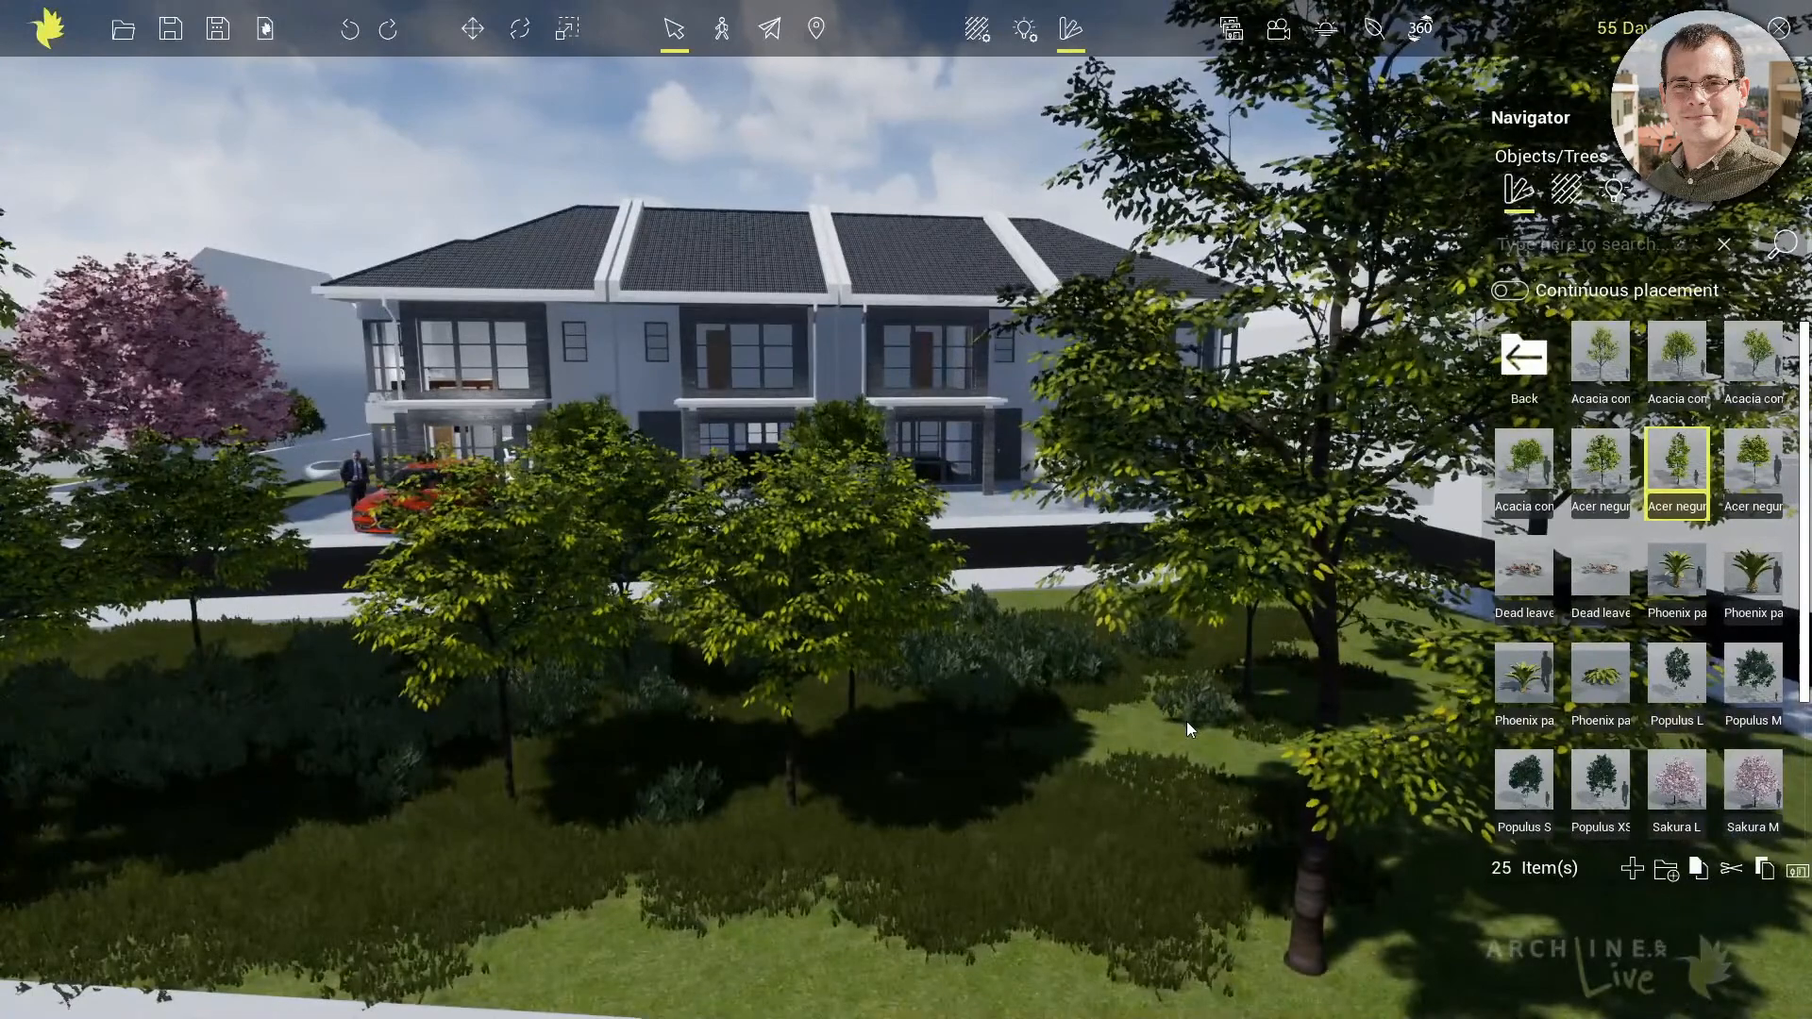
{"action": "middle_click_drag", "start_coordinate": [518, 672], "coordinate": [1463, 950]}
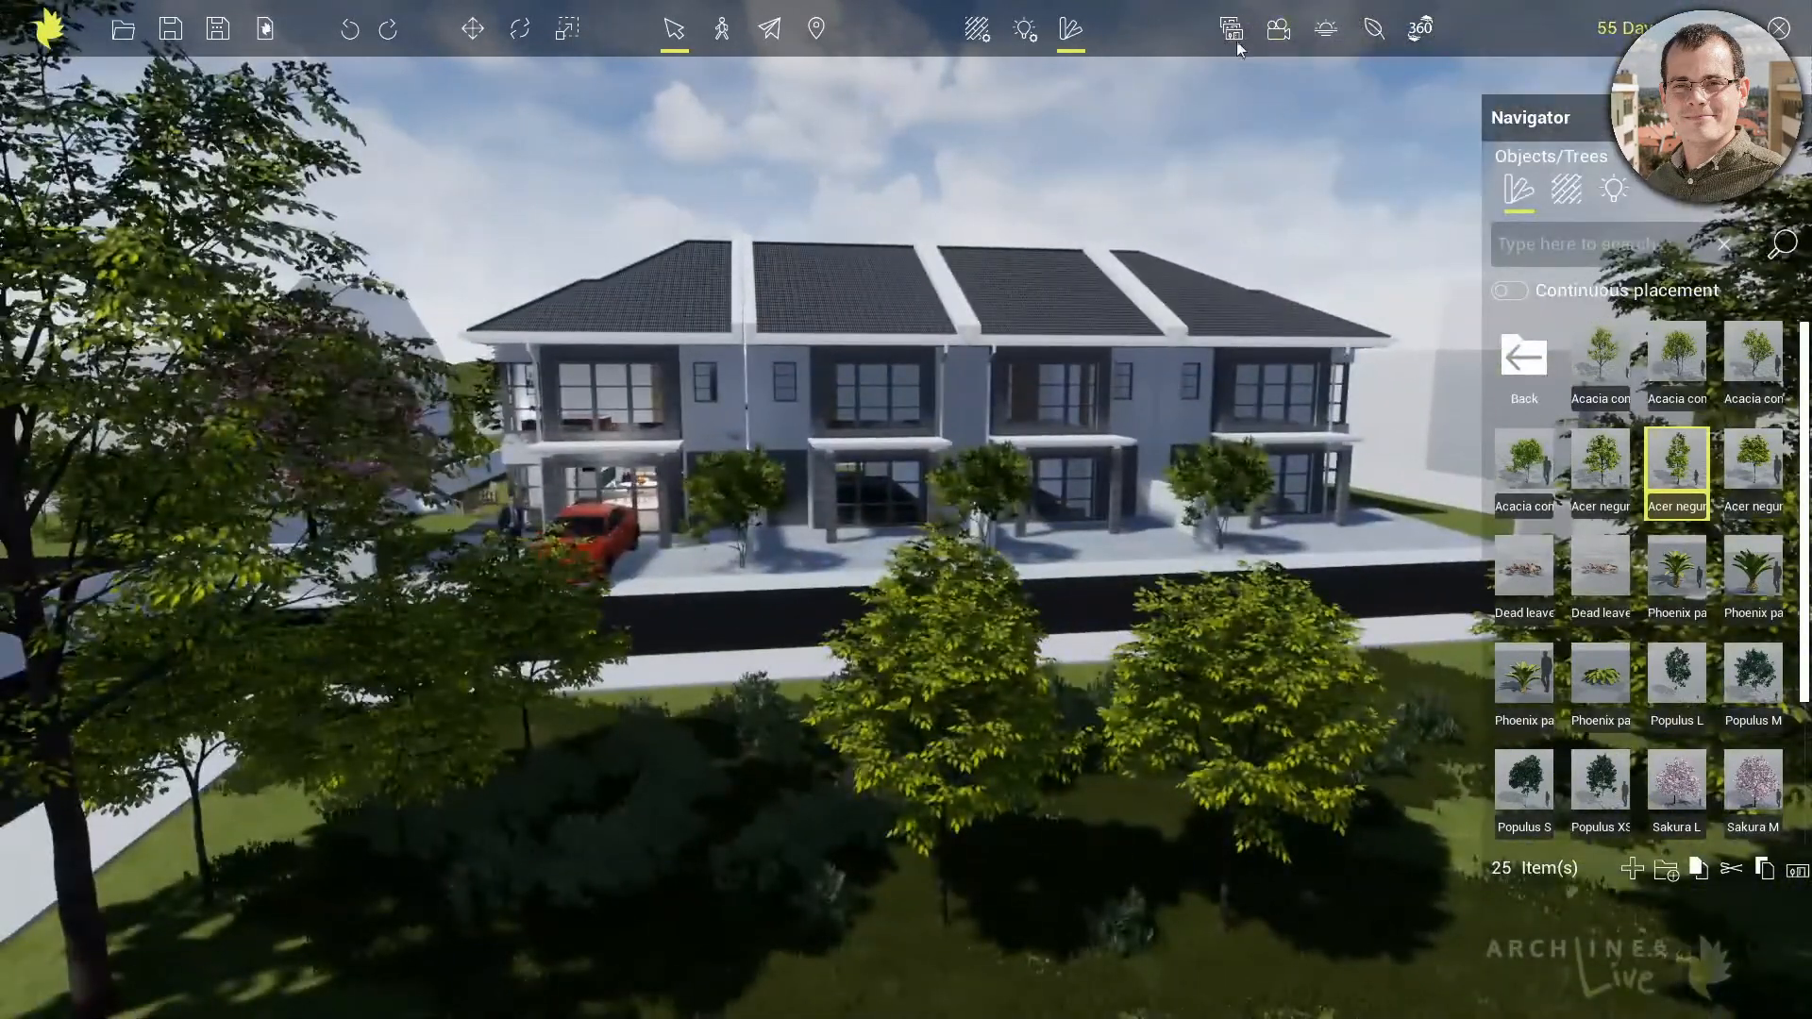
Return to the Outdoor view and place a Fire M effect on the logs in the side garden's white fire pit
{"action": "left_click", "coordinate": [1232, 30]}
{"action": "left_click", "coordinate": [1183, 944]}
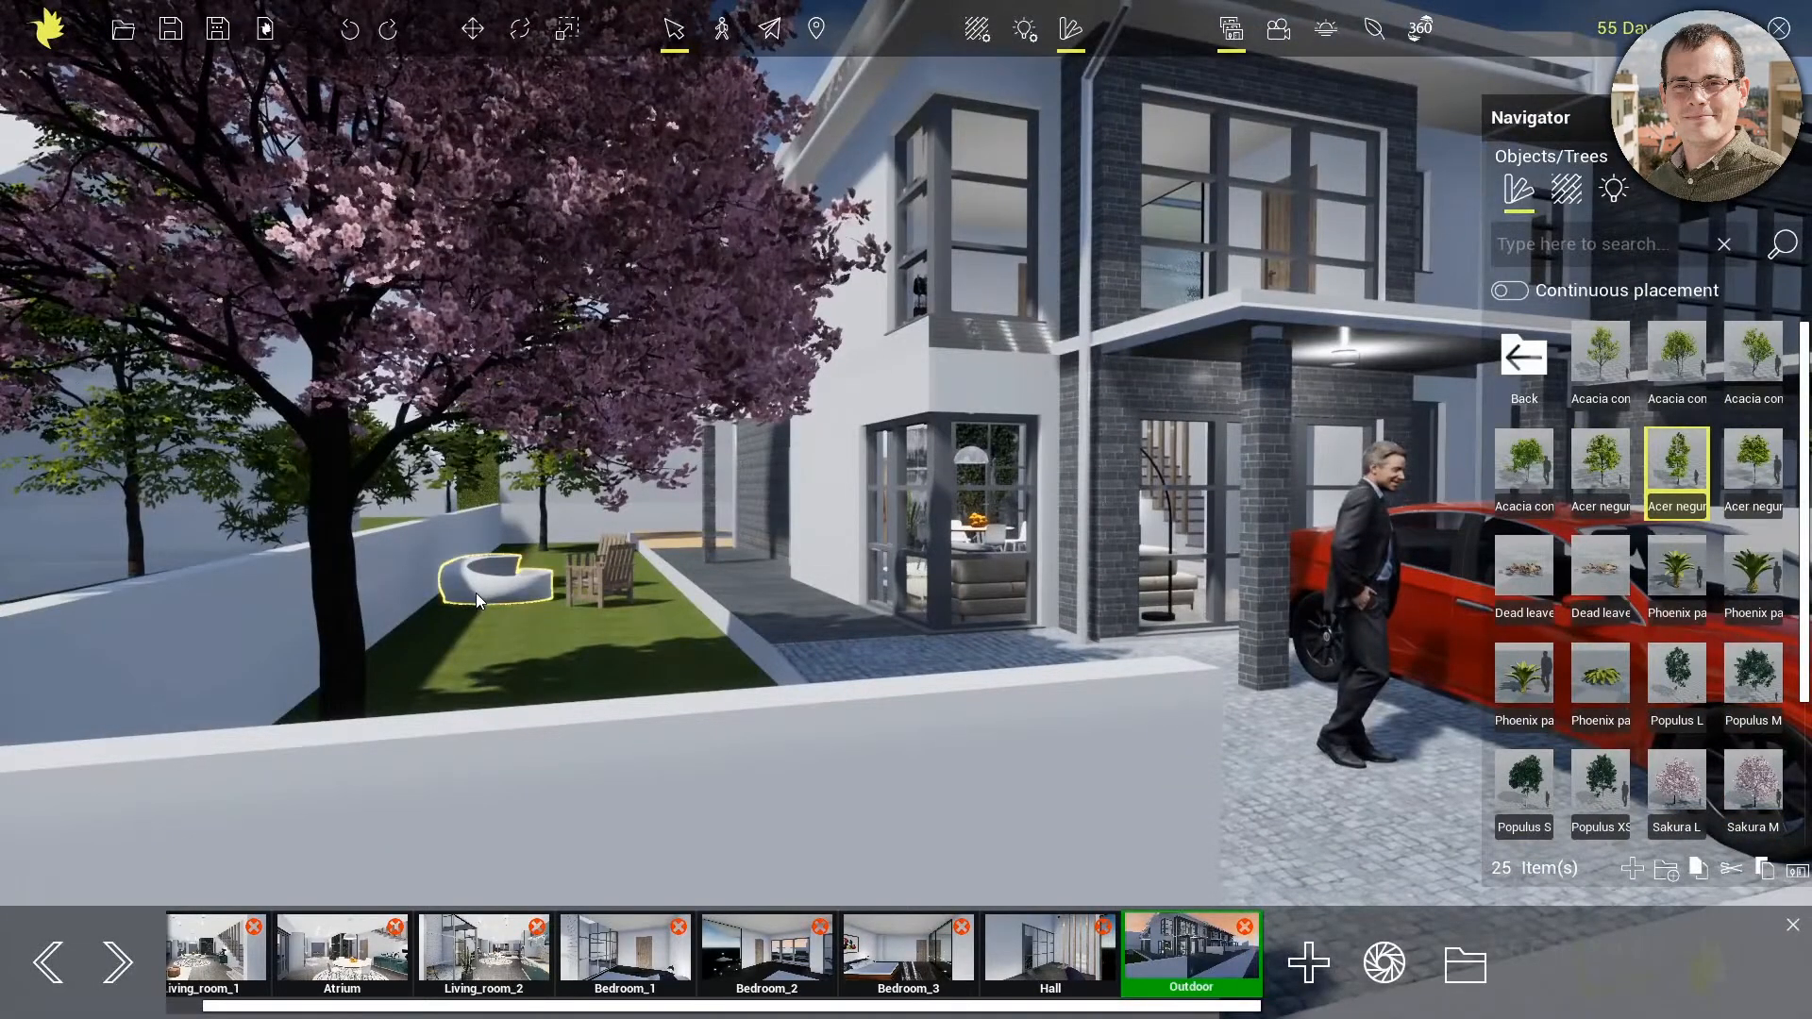
{"action": "double_click", "coordinate": [474, 601]}
{"action": "middle_click_drag", "start_coordinate": [742, 466], "coordinate": [350, 738]}
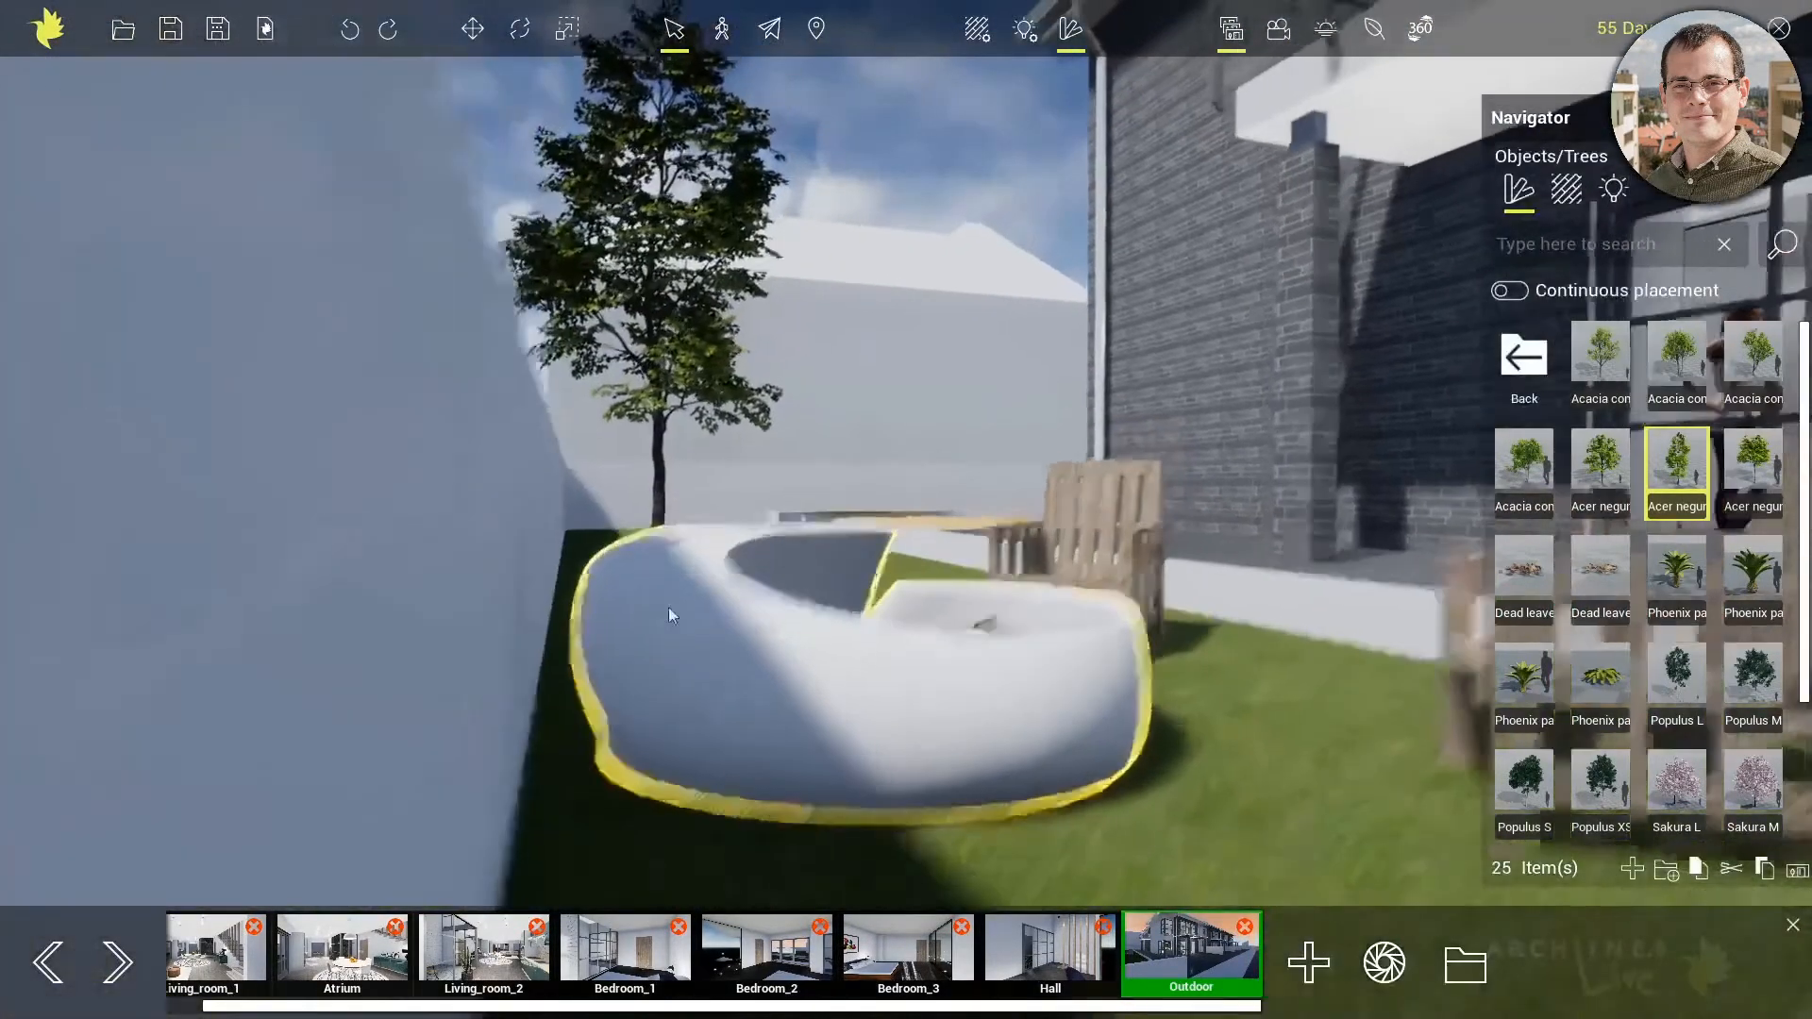
{"action": "right_click_drag", "start_coordinate": [733, 592], "coordinate": [687, 641]}
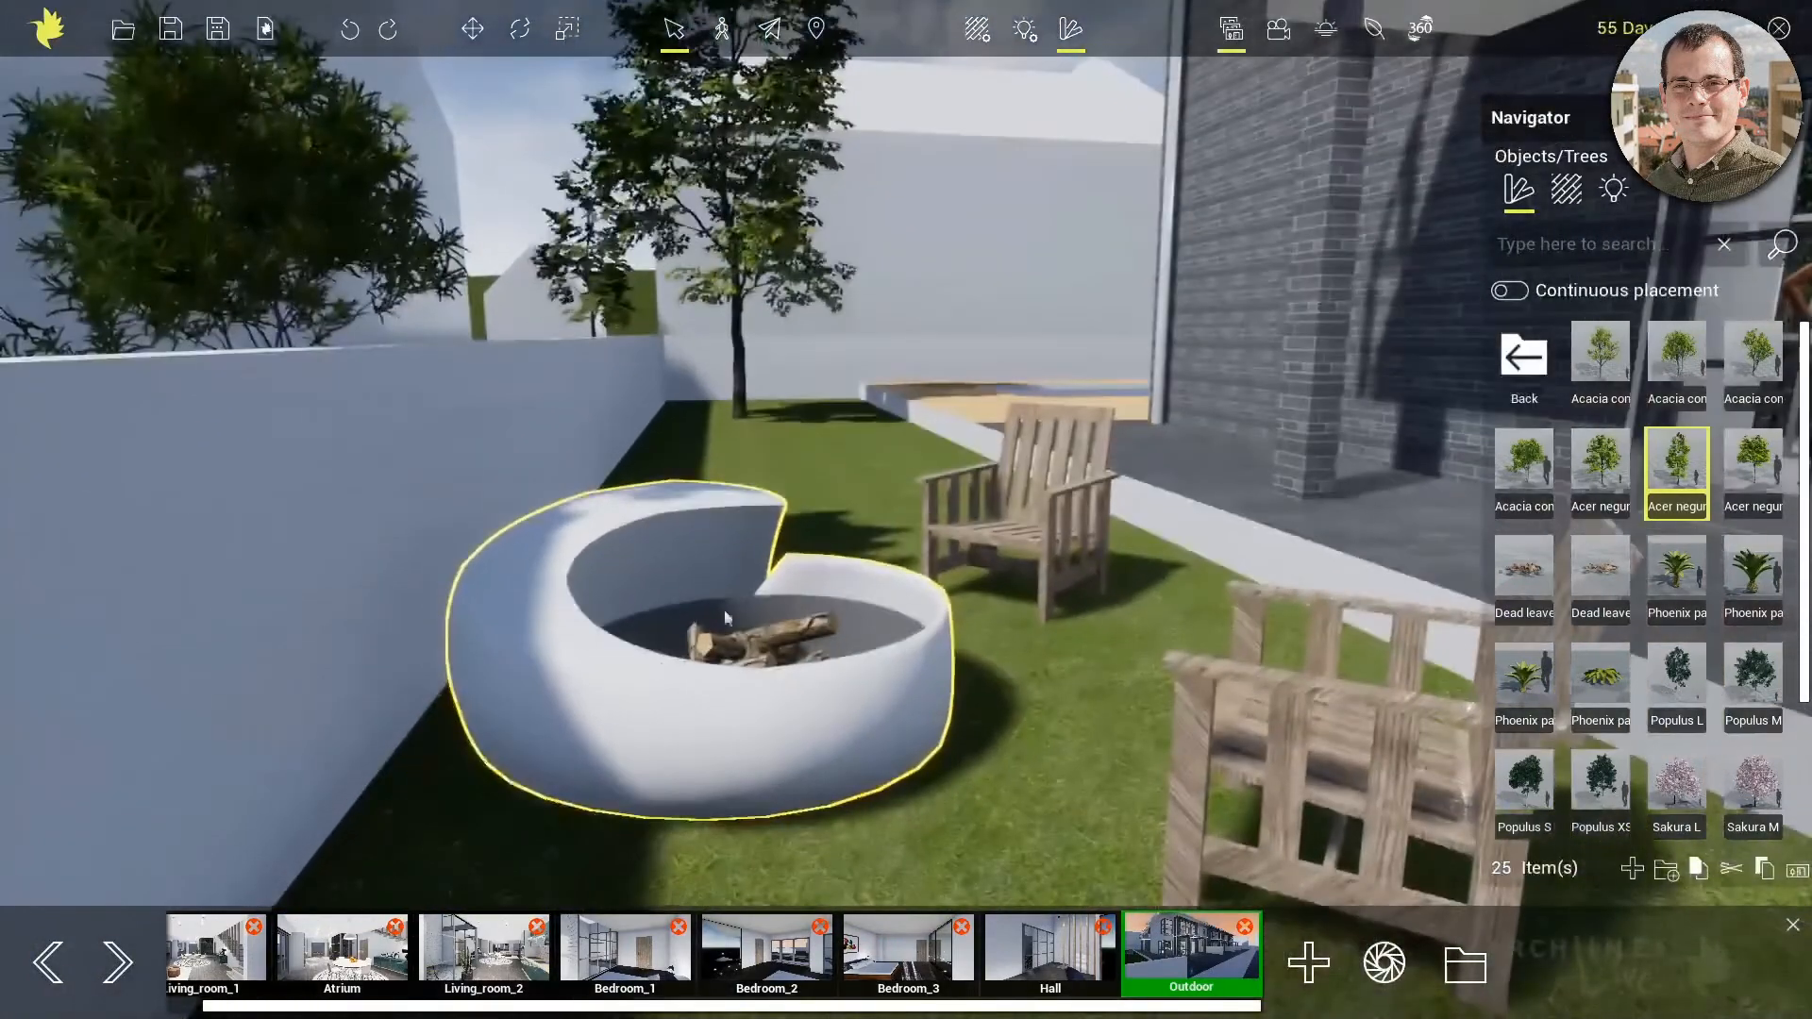
{"action": "middle_click_drag", "start_coordinate": [781, 570], "coordinate": [745, 626]}
{"action": "left_click", "coordinate": [1531, 363]}
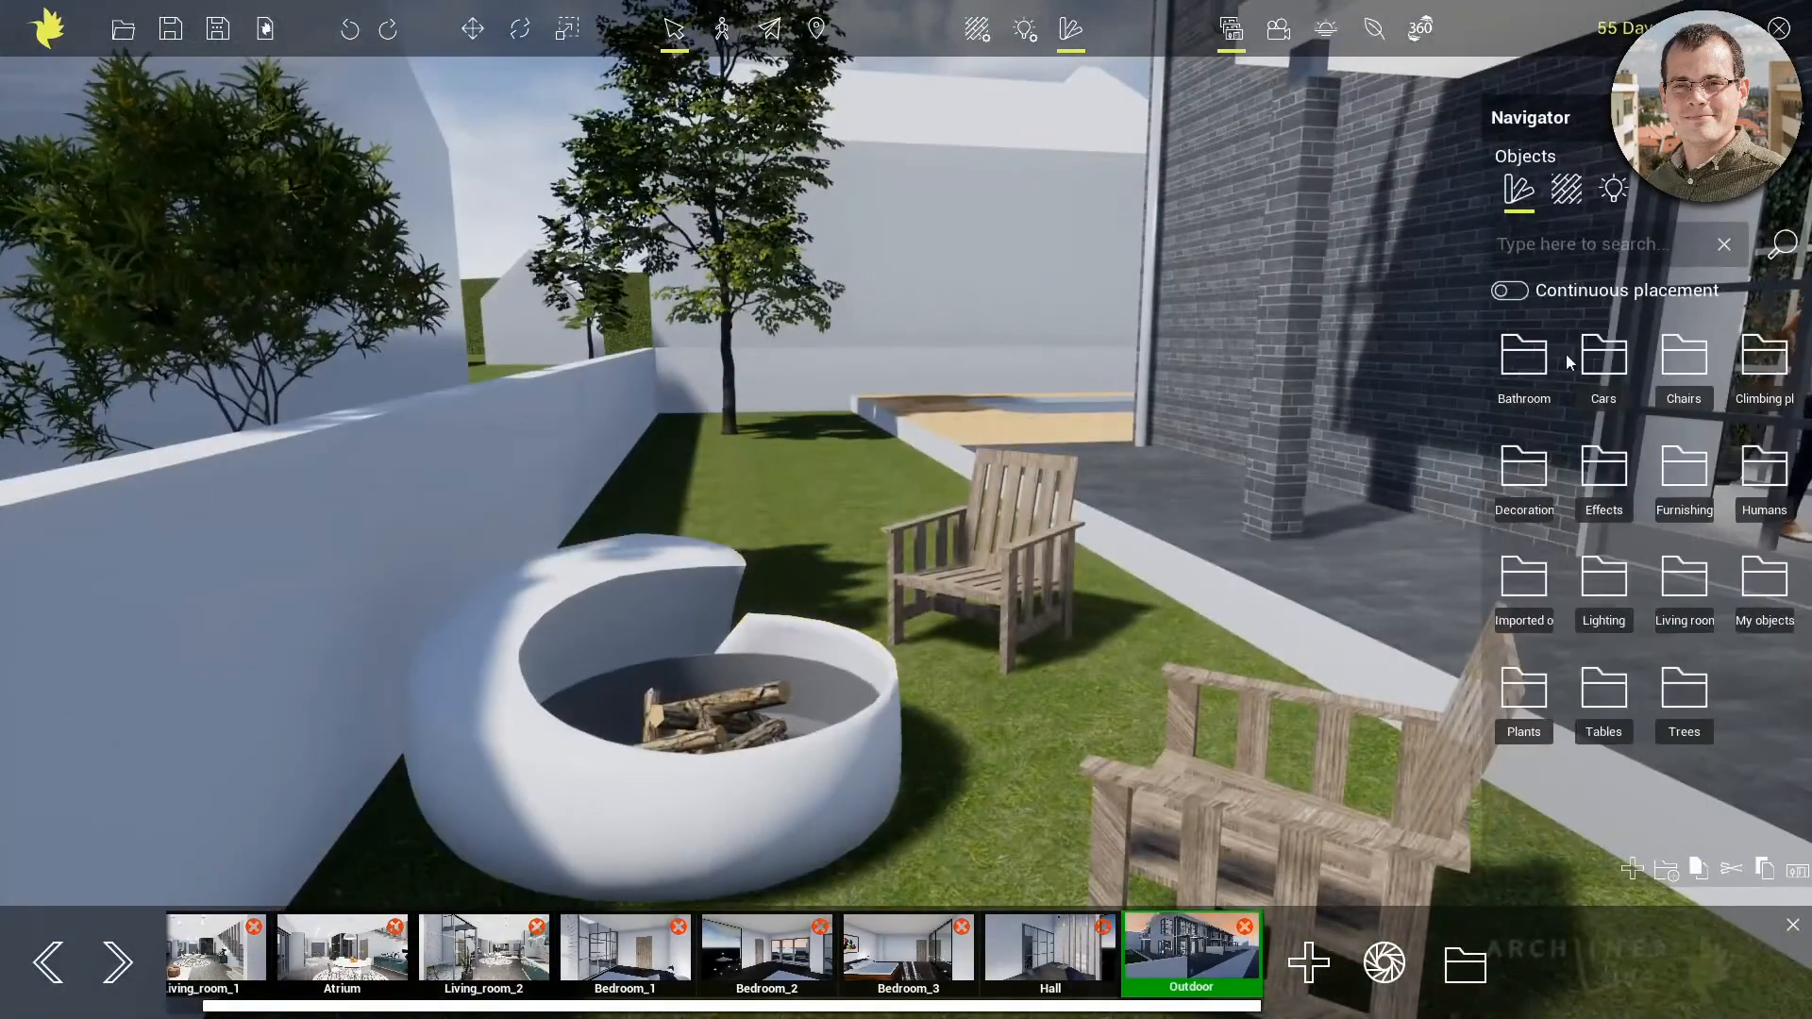
{"action": "left_click", "coordinate": [1611, 482]}
{"action": "left_click_drag", "start_coordinate": [1636, 433], "coordinate": [711, 711]}
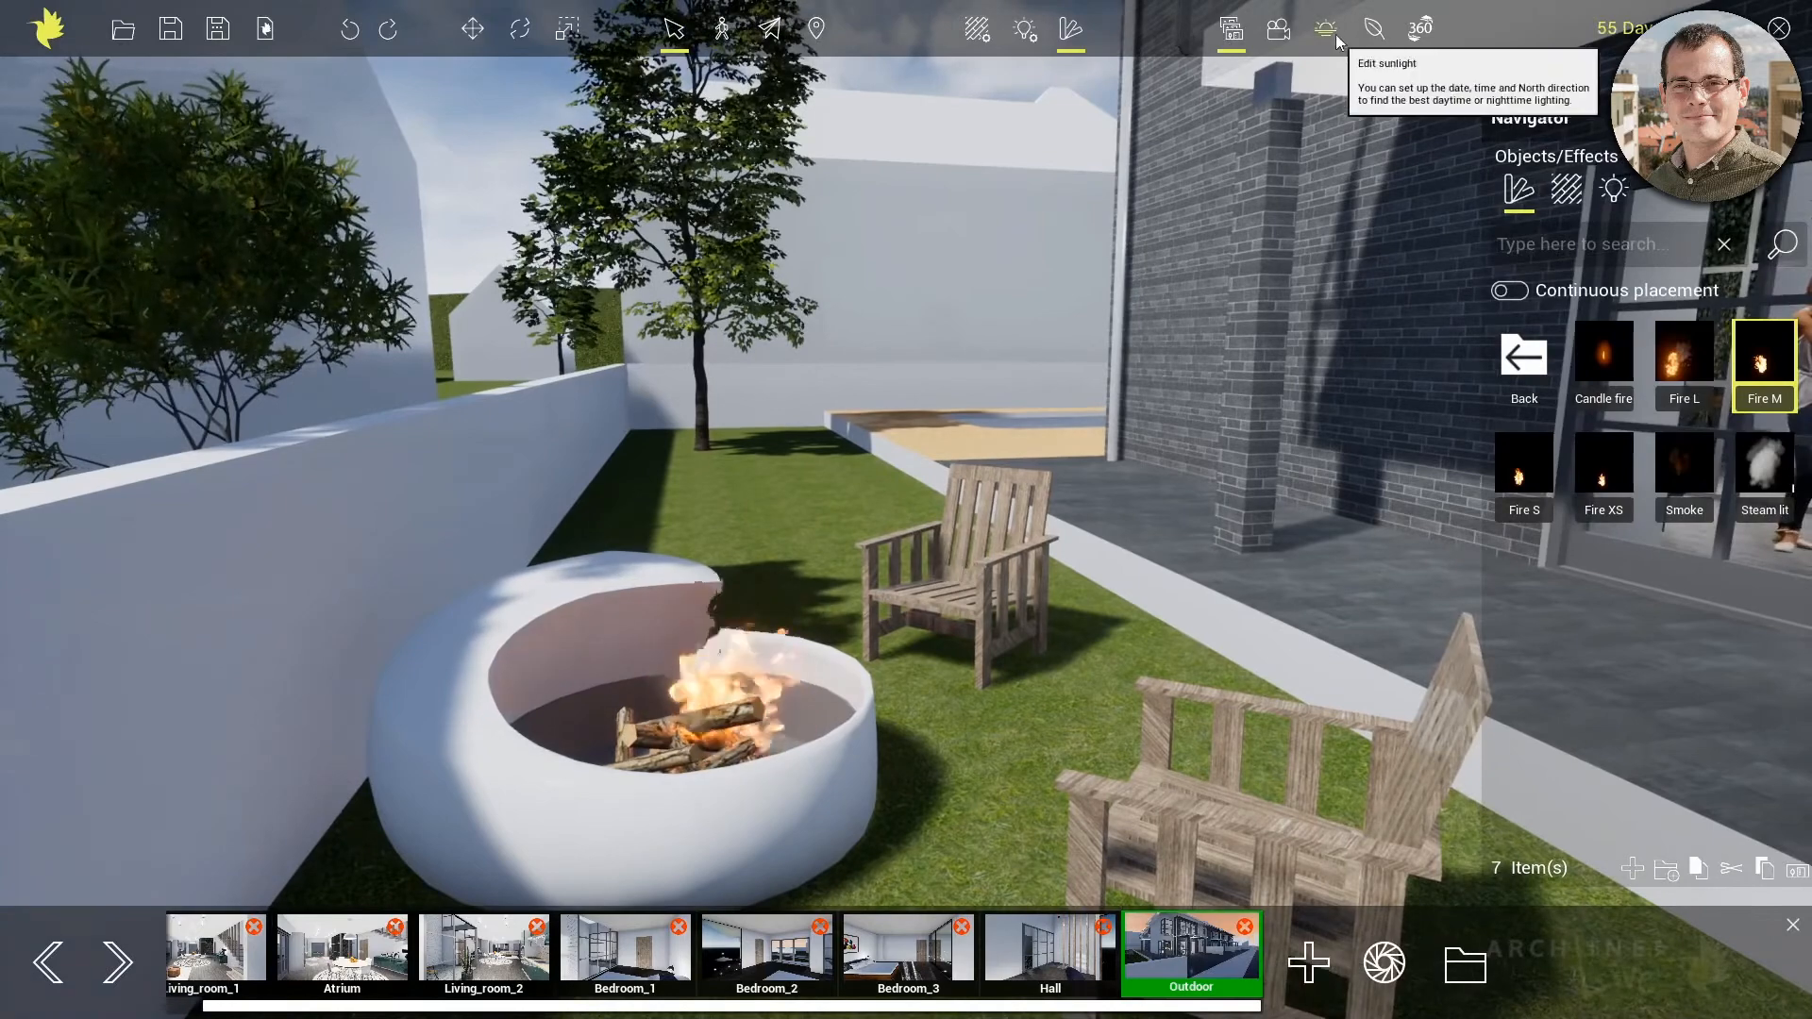
Set the time of day to 17:30 to light the fire pit scene for the evening
{"action": "left_click", "coordinate": [1329, 30]}
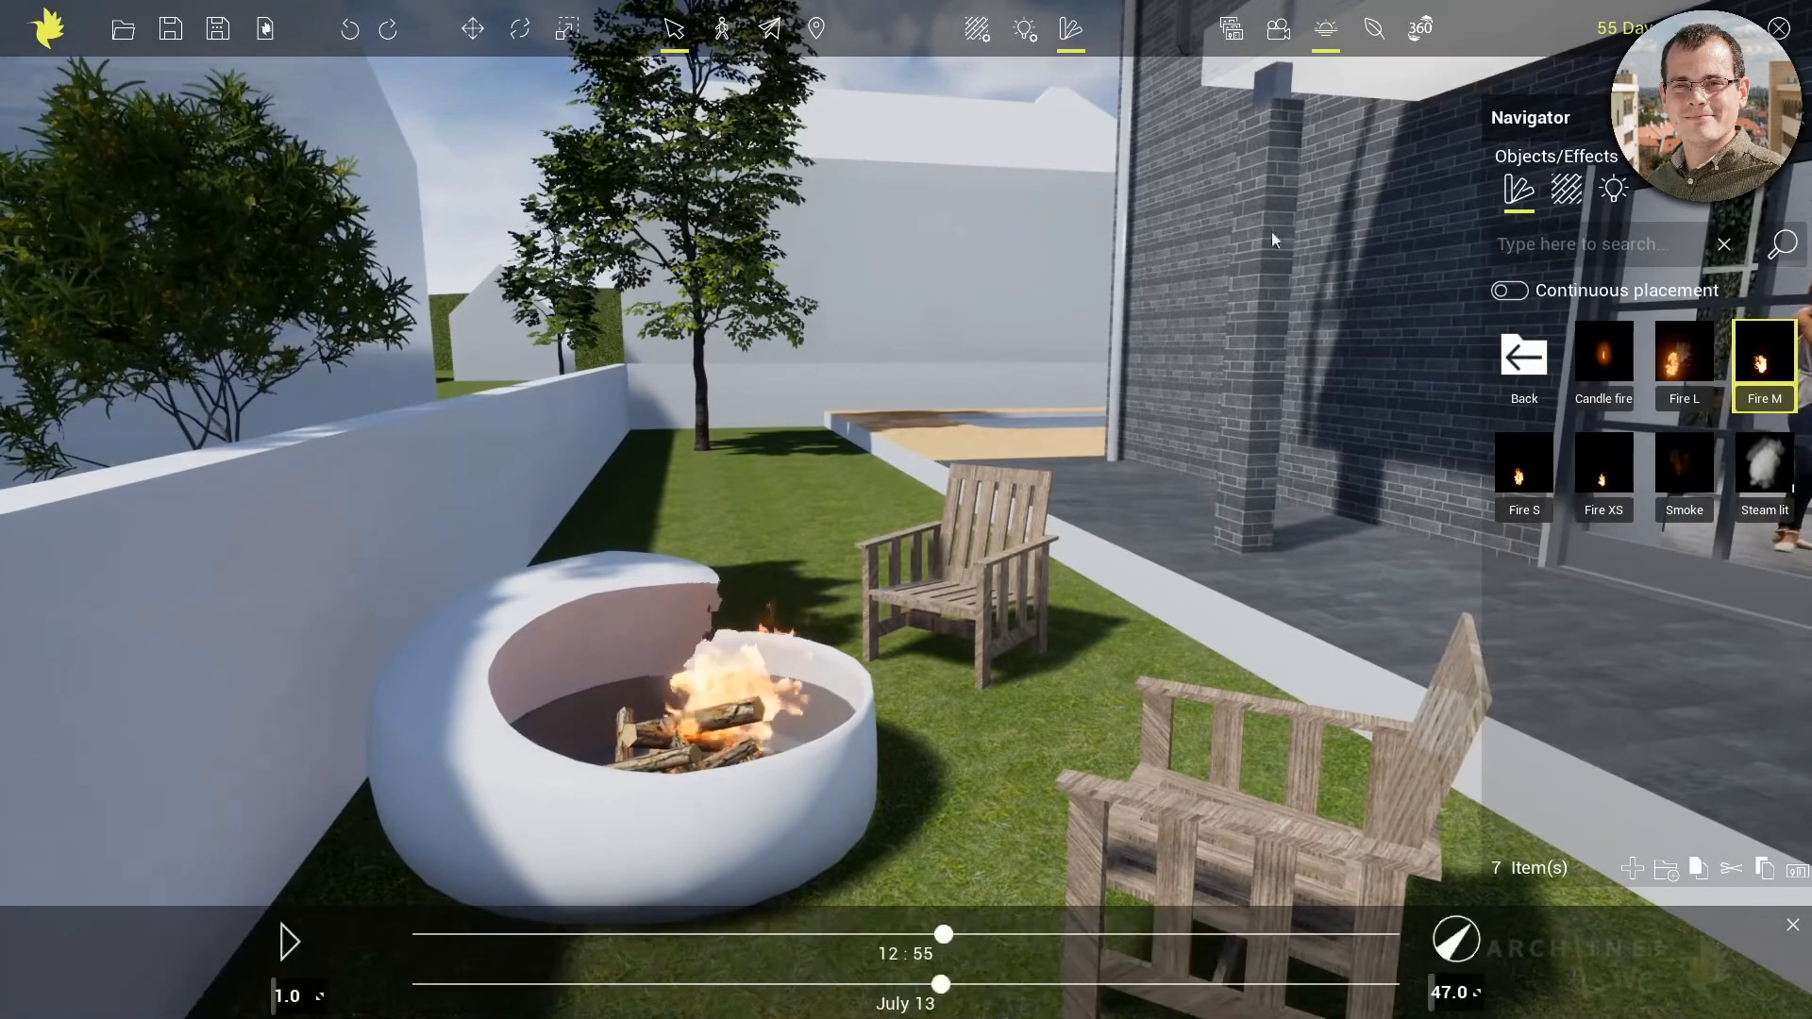
{"action": "left_click_drag", "start_coordinate": [945, 934], "coordinate": [1159, 939]}
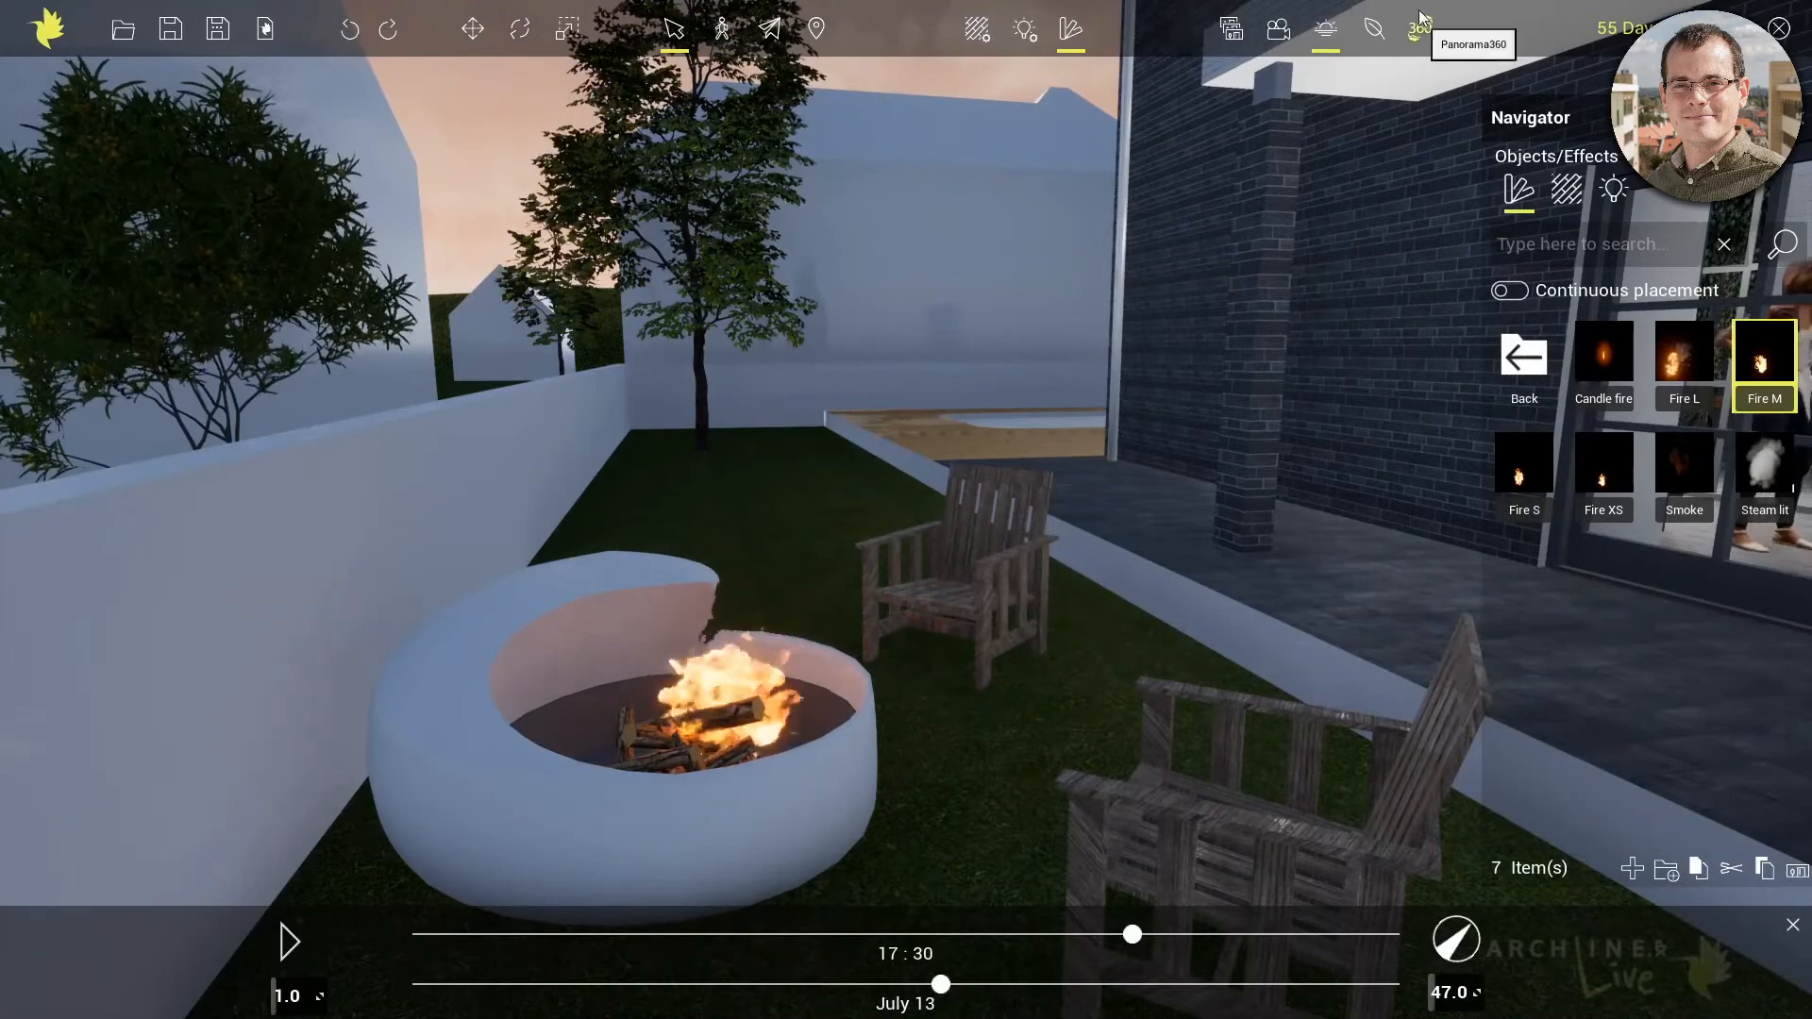
Recall the saved Outdoor view and set the time of day to 12:37
{"action": "left_click", "coordinate": [1231, 28]}
{"action": "left_click", "coordinate": [1183, 956]}
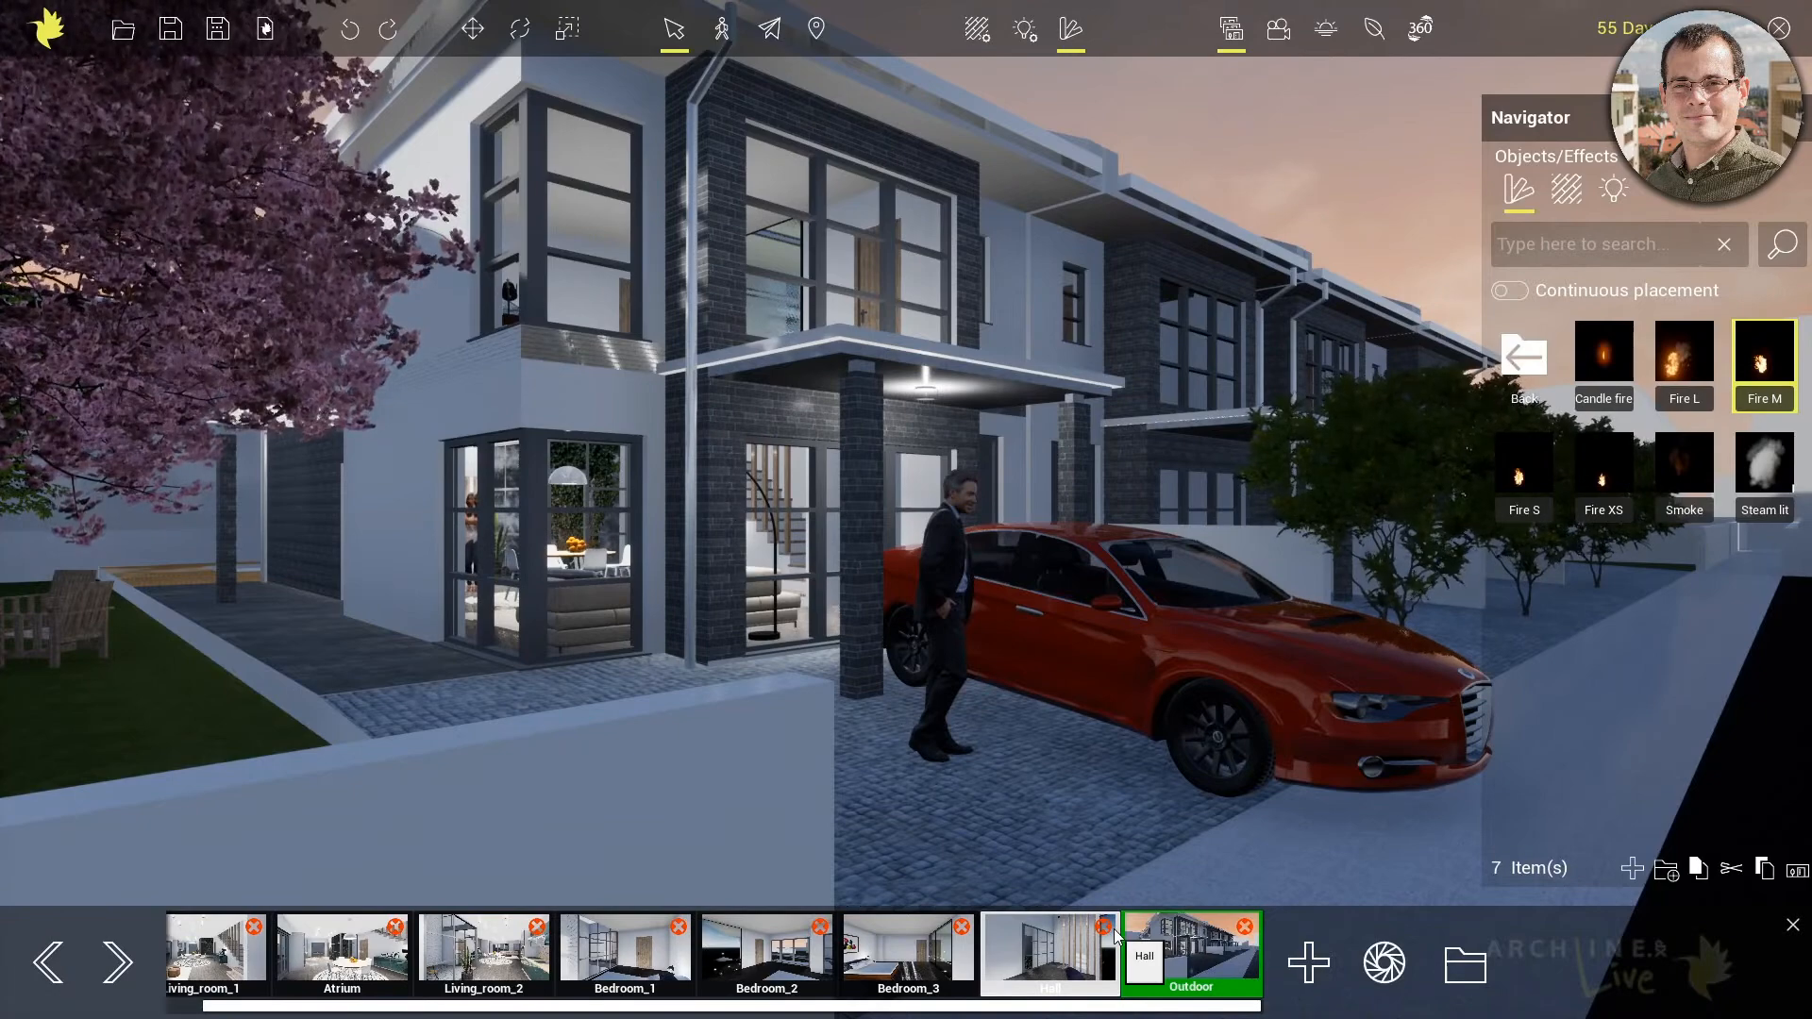
{"action": "left_click", "coordinate": [1326, 28]}
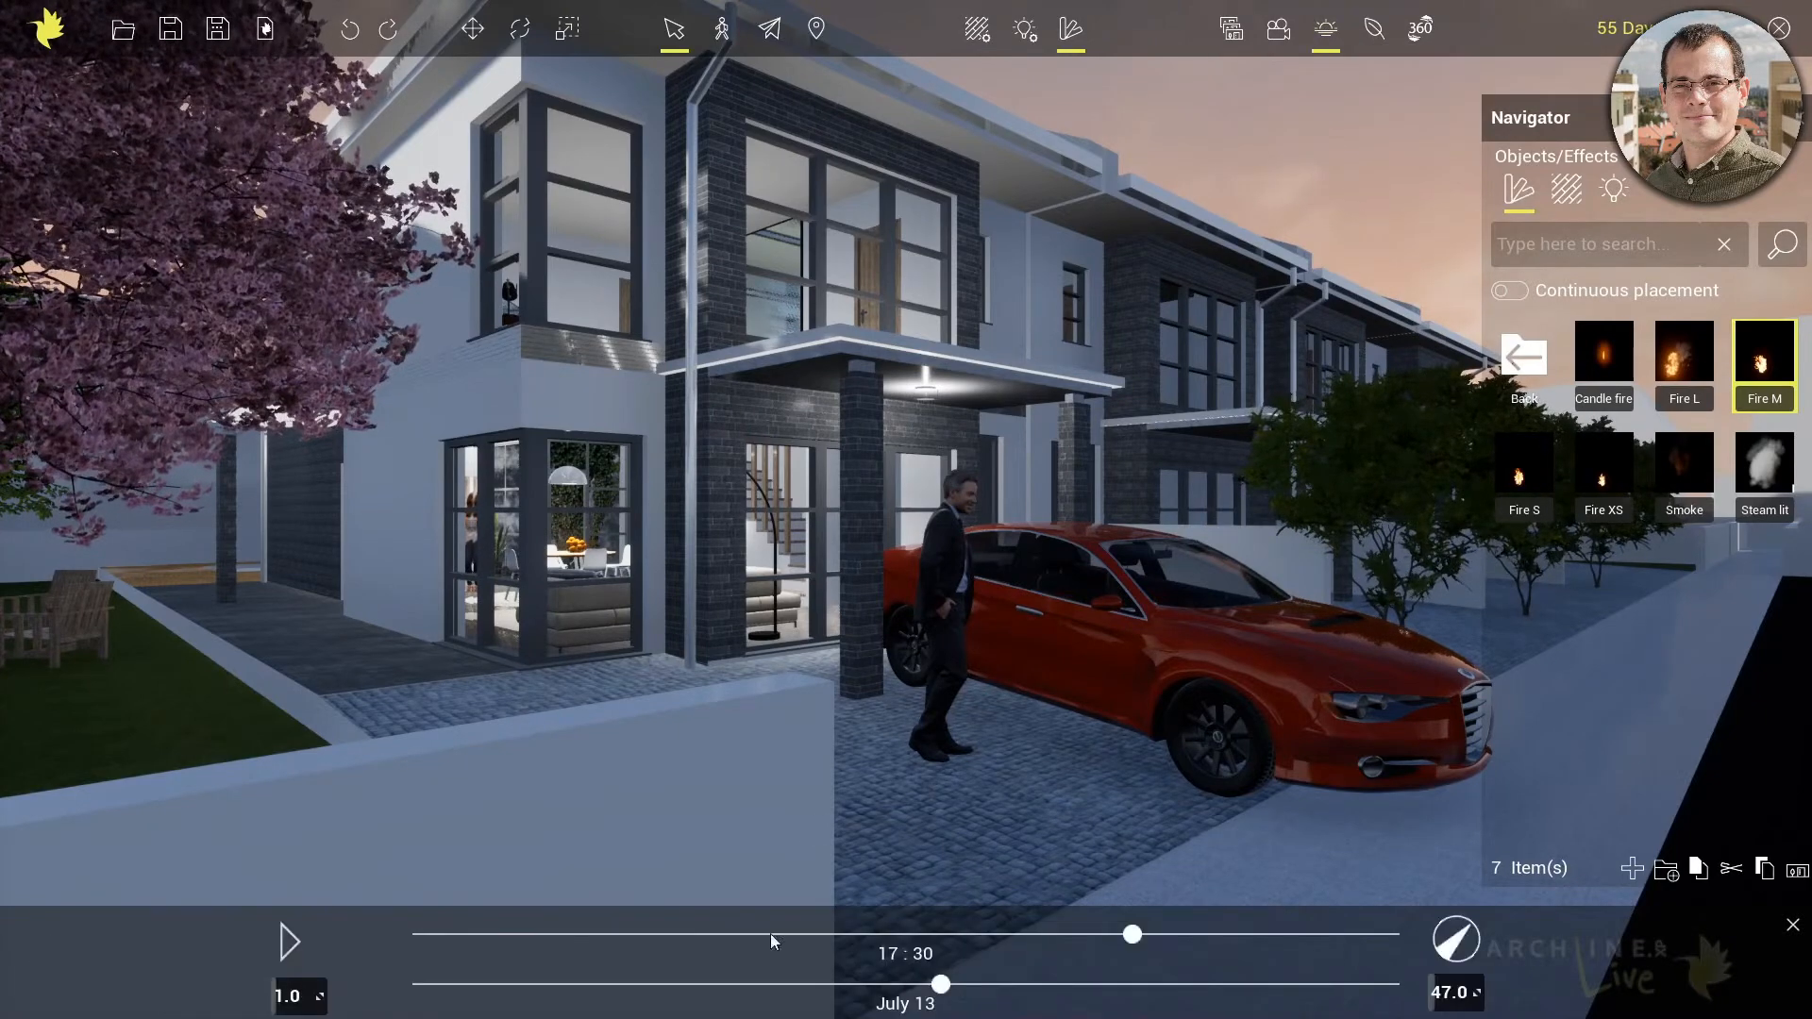
{"action": "left_click_drag", "start_coordinate": [1152, 933], "coordinate": [932, 934]}
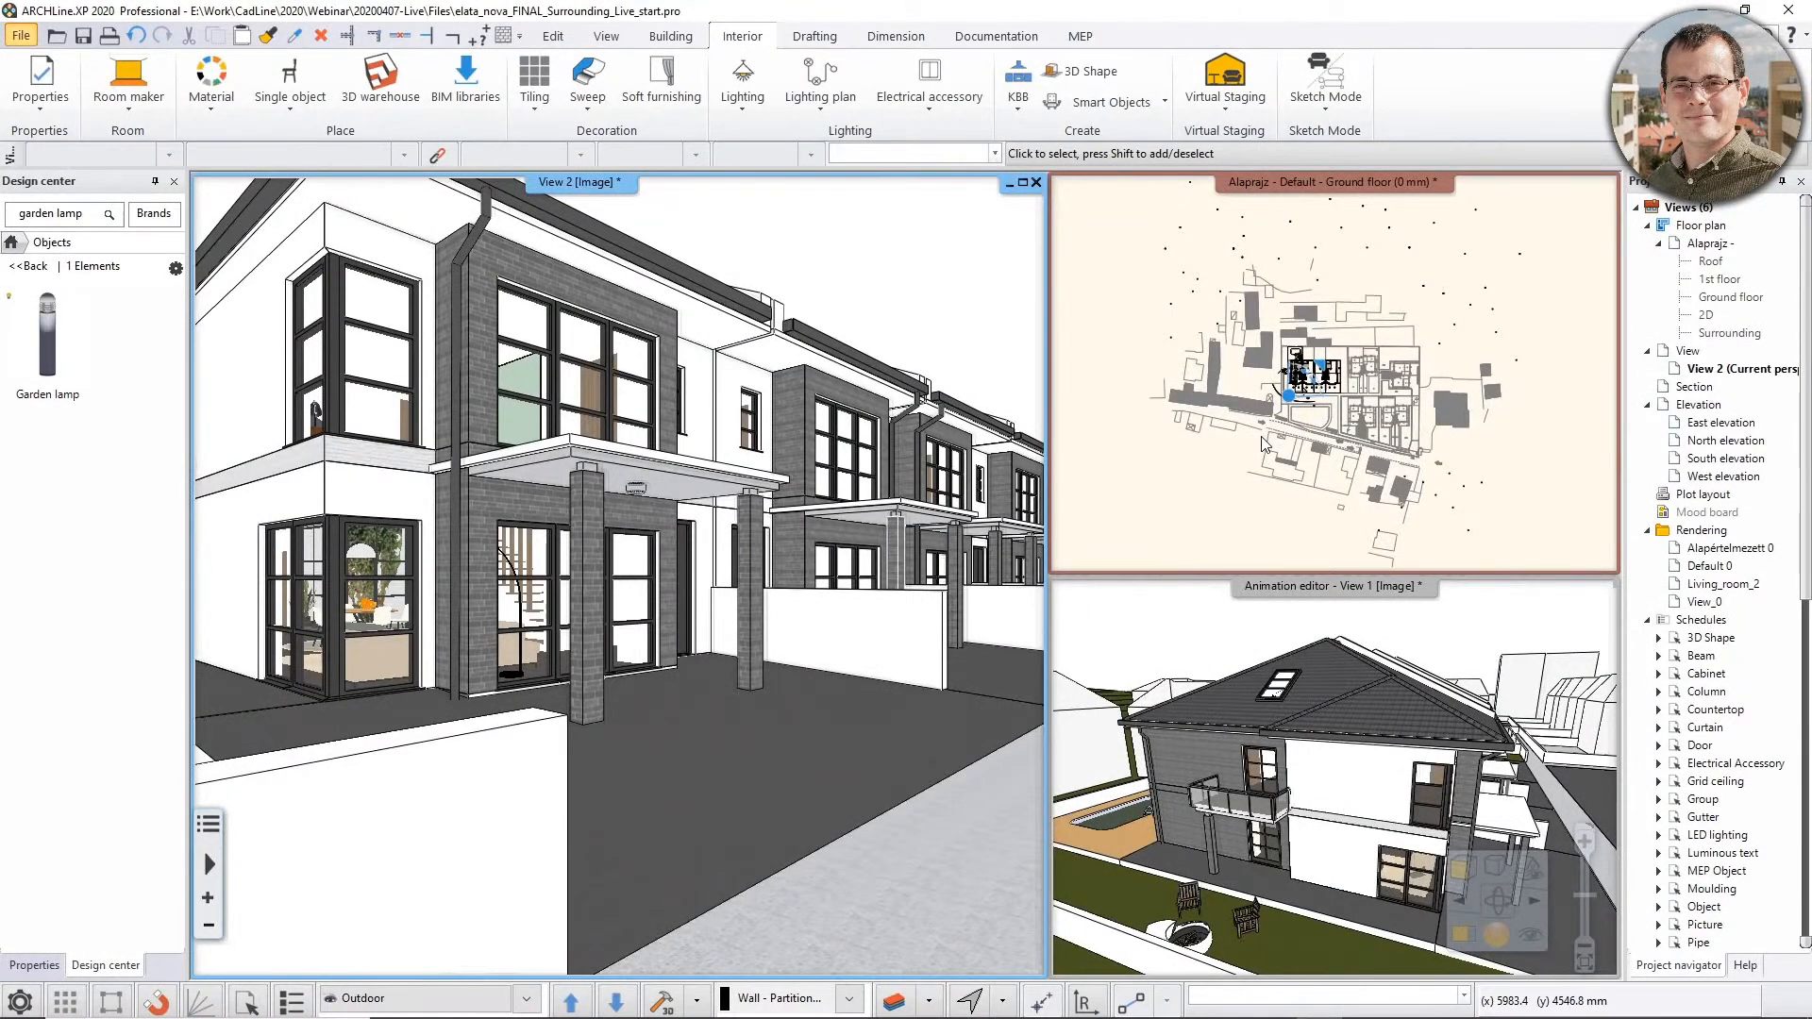
Switch to ARCHLine.XP 2020 and export the Garden lamp object from the Design center to Live
{"action": "double_click", "coordinate": [39, 368]}
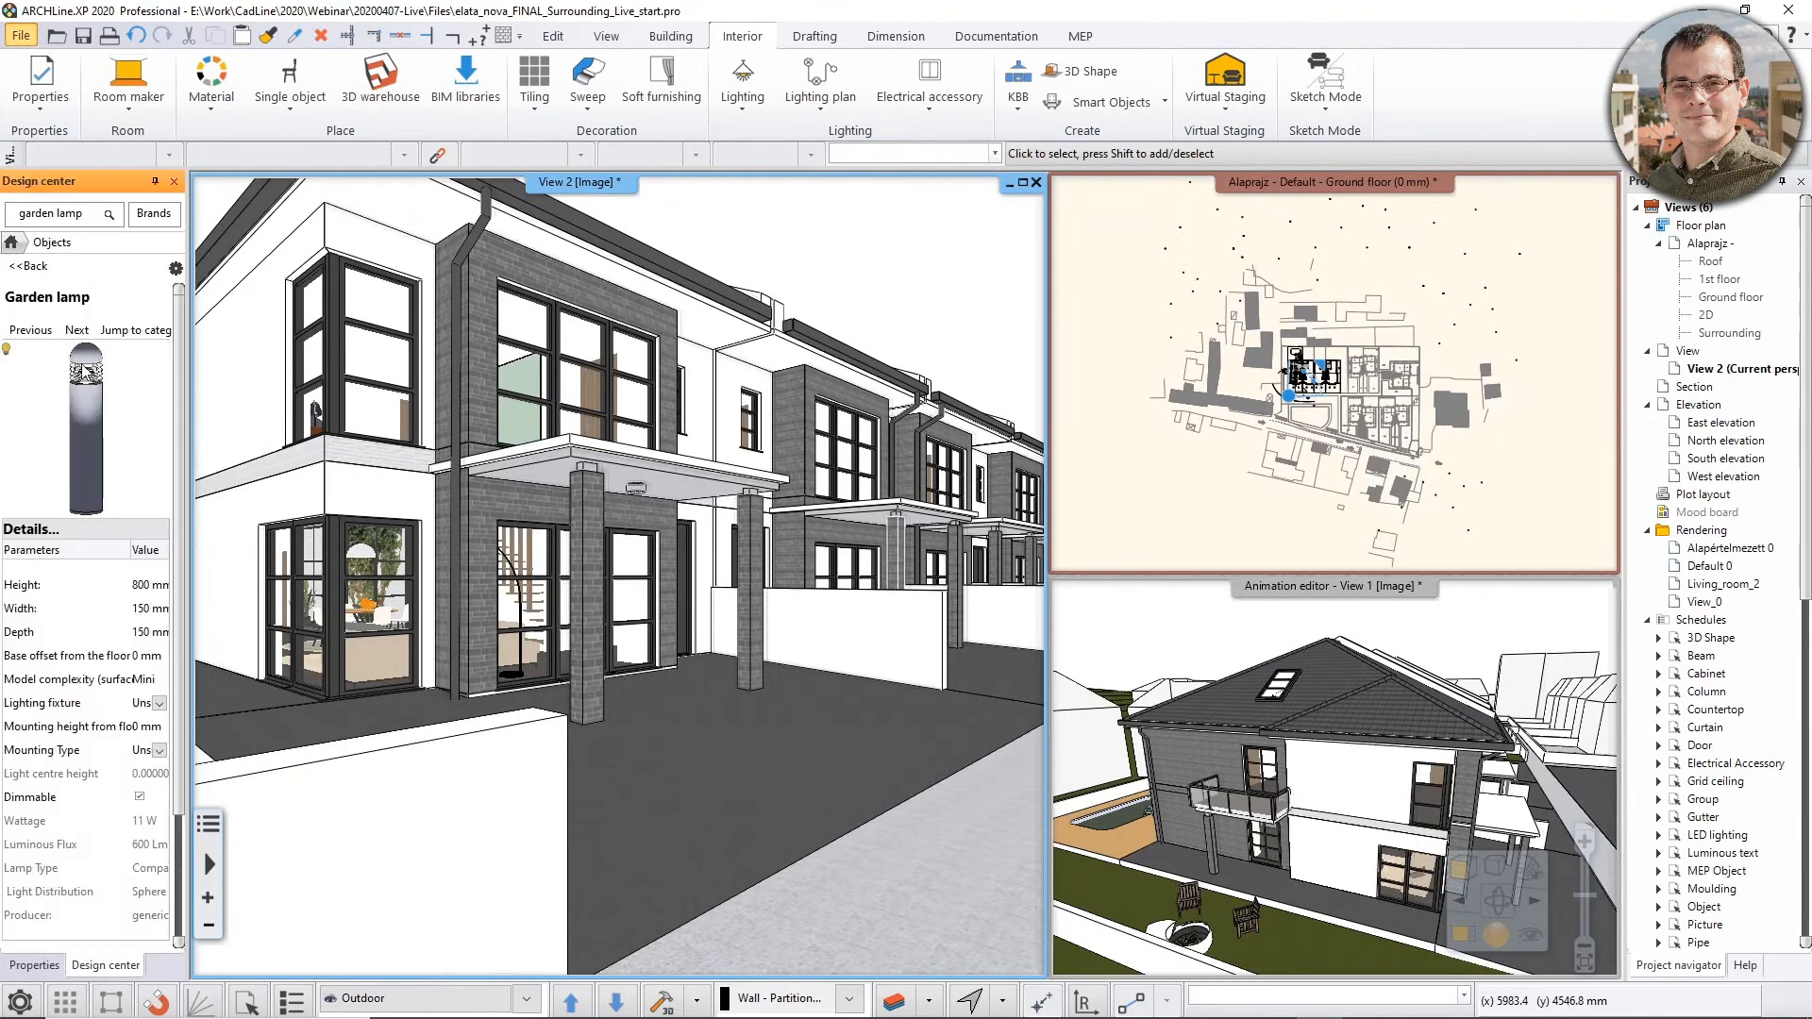
{"action": "left_click", "coordinate": [174, 270]}
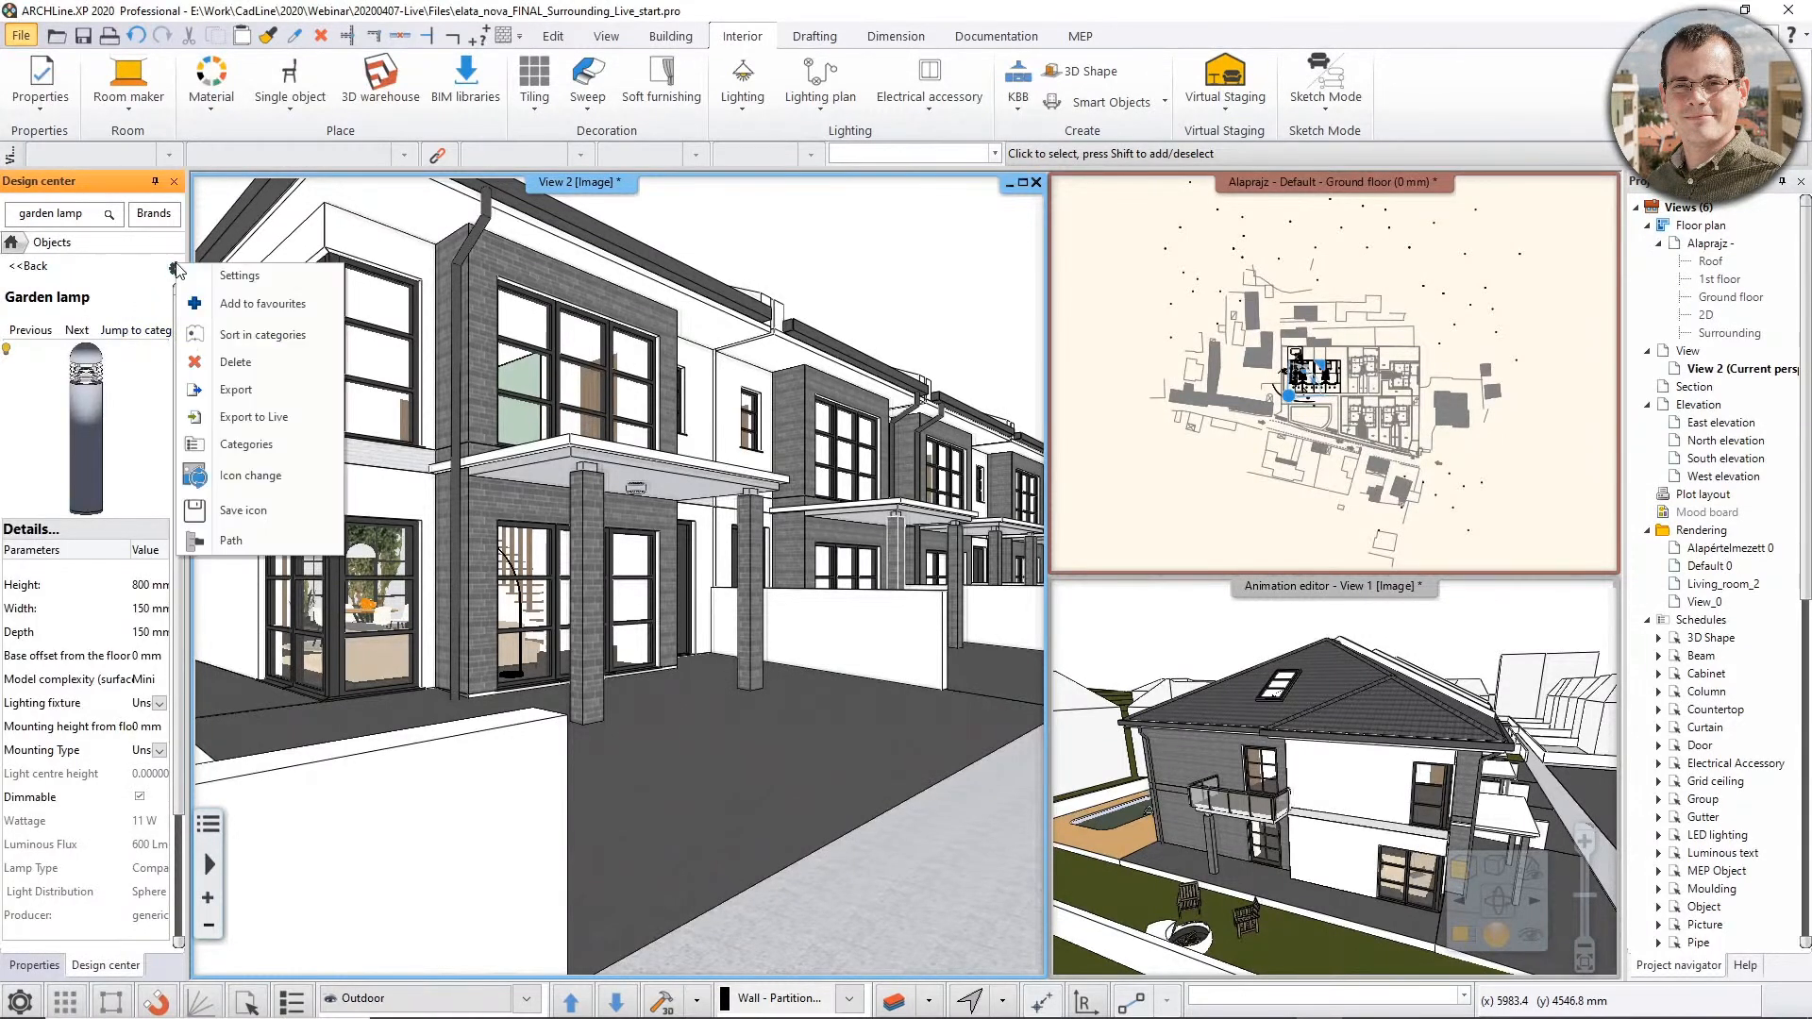
{"action": "left_click", "coordinate": [250, 416]}
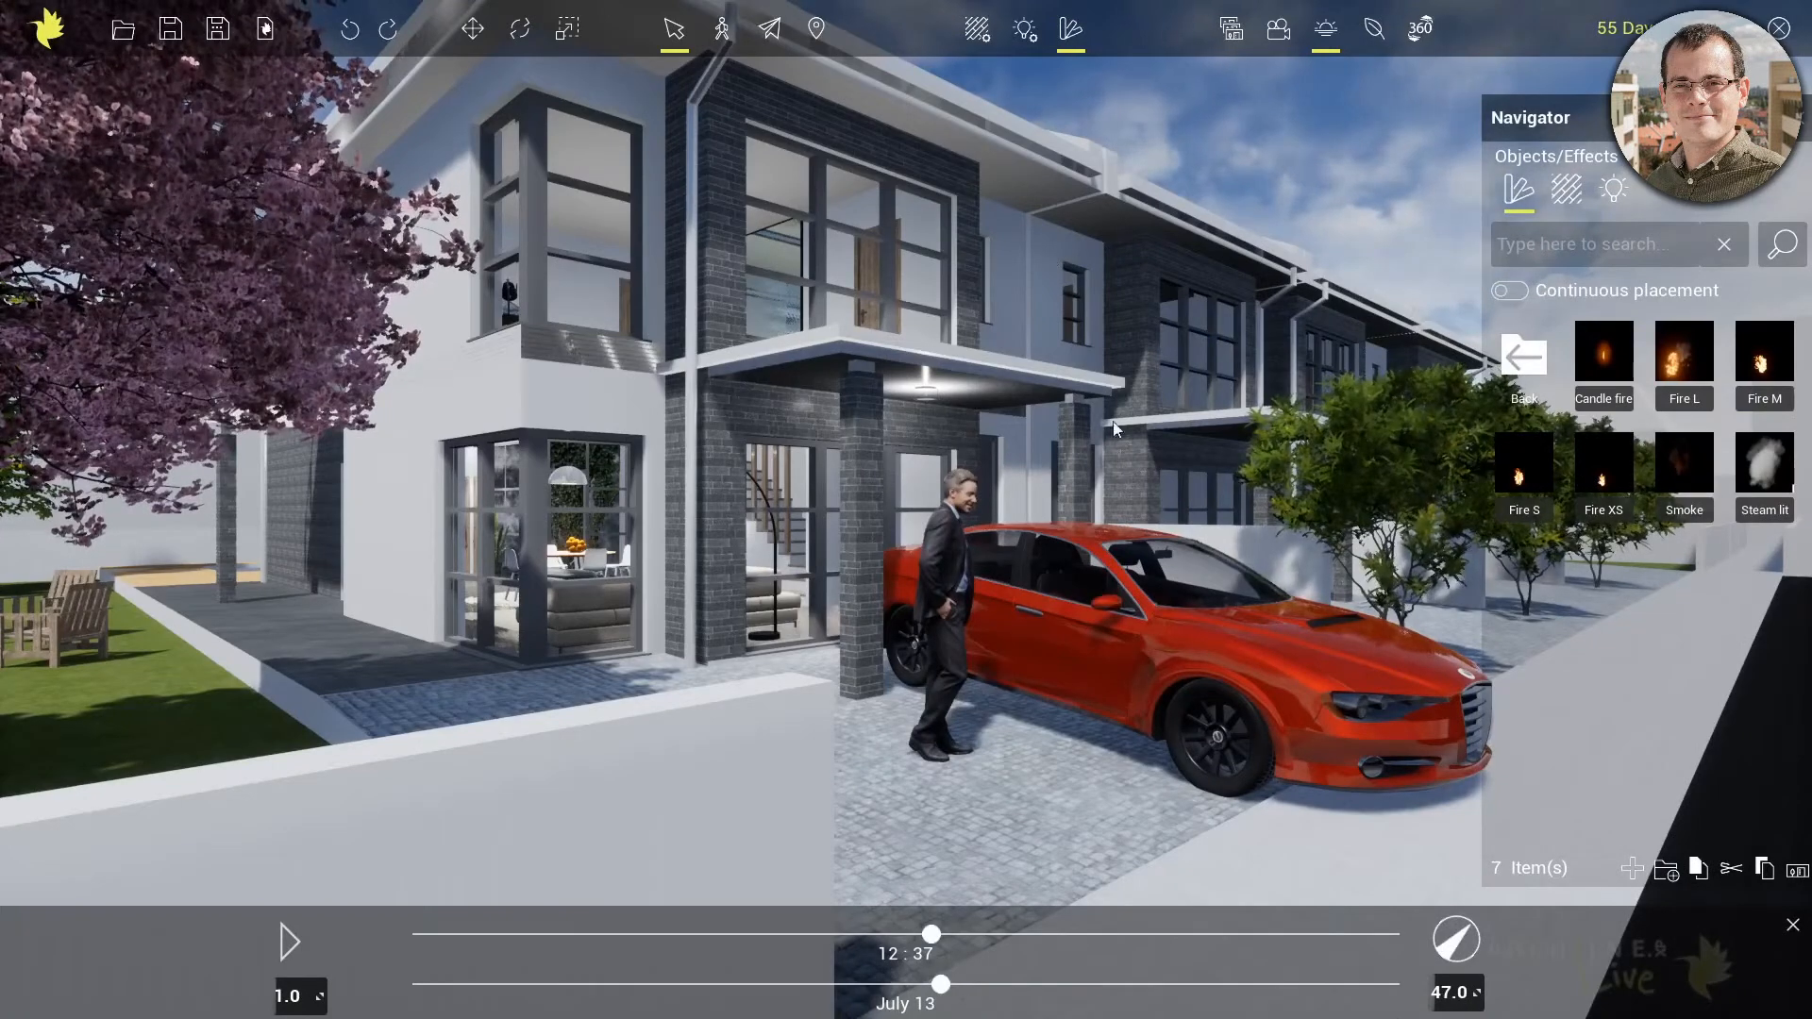
Browse the object library to the imported objects folder that contains the Garden lamp
{"action": "left_click", "coordinate": [1542, 365]}
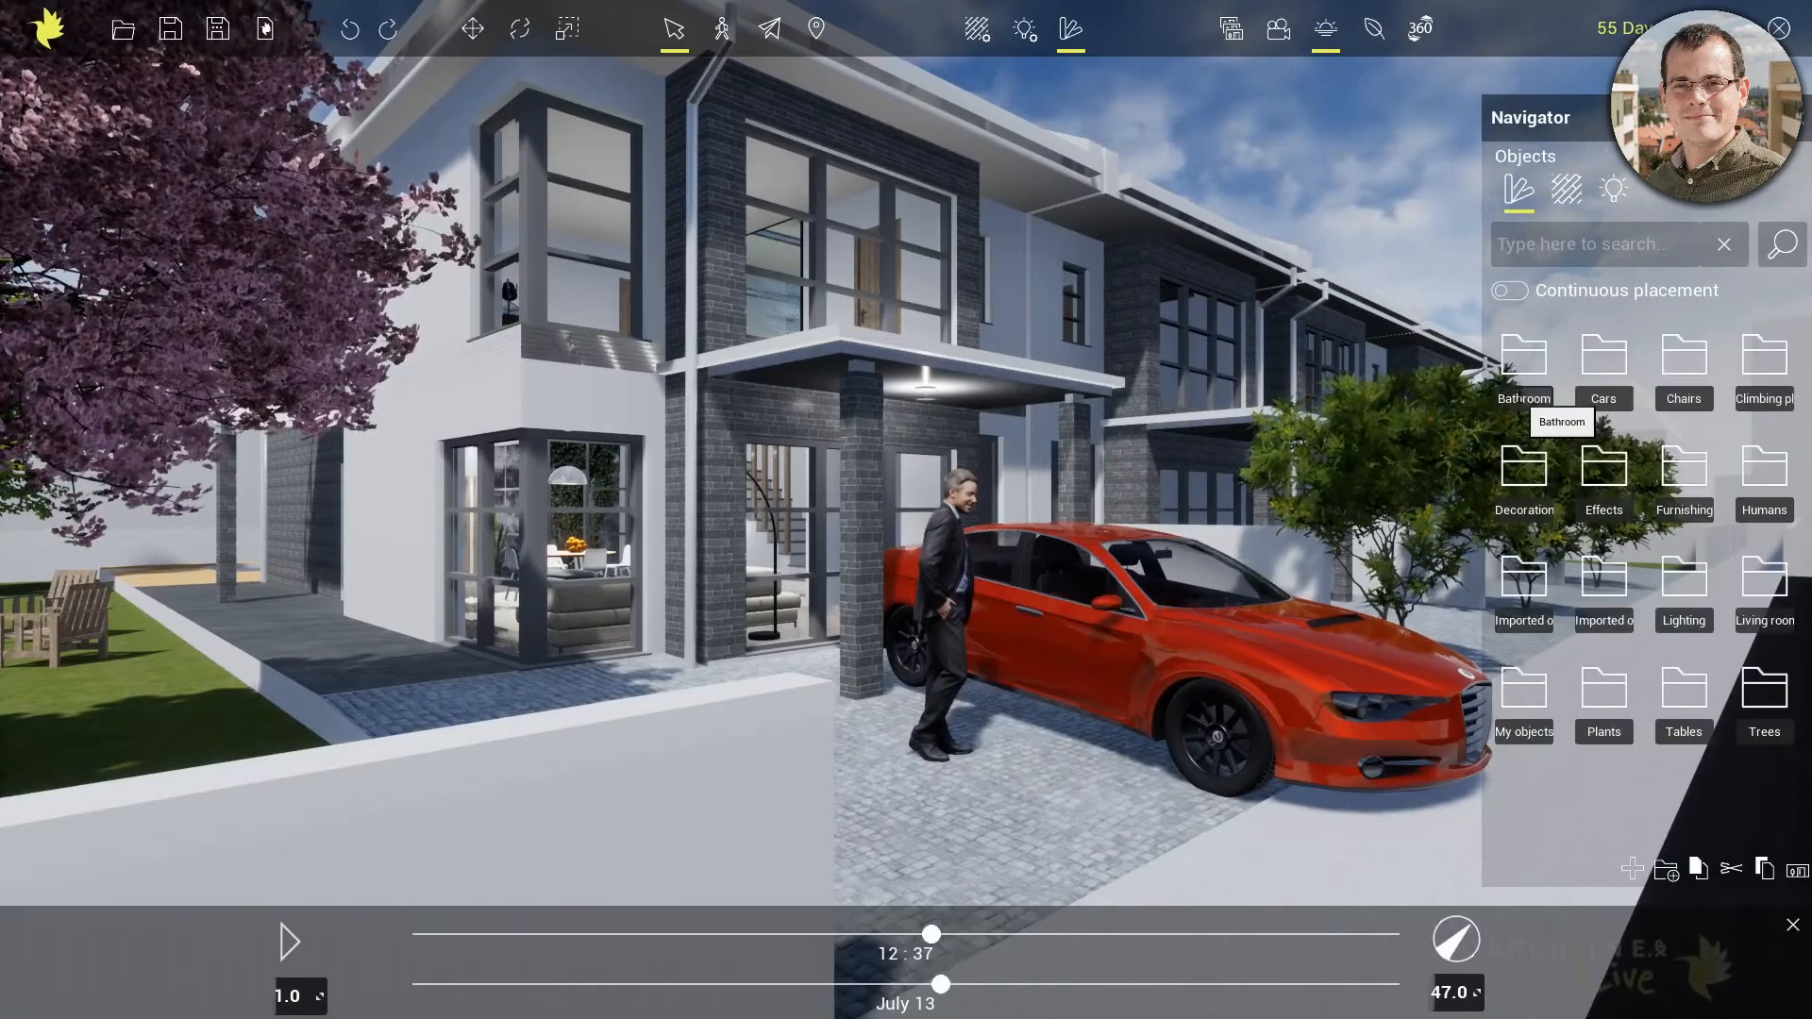
{"action": "double_click", "coordinate": [1520, 365]}
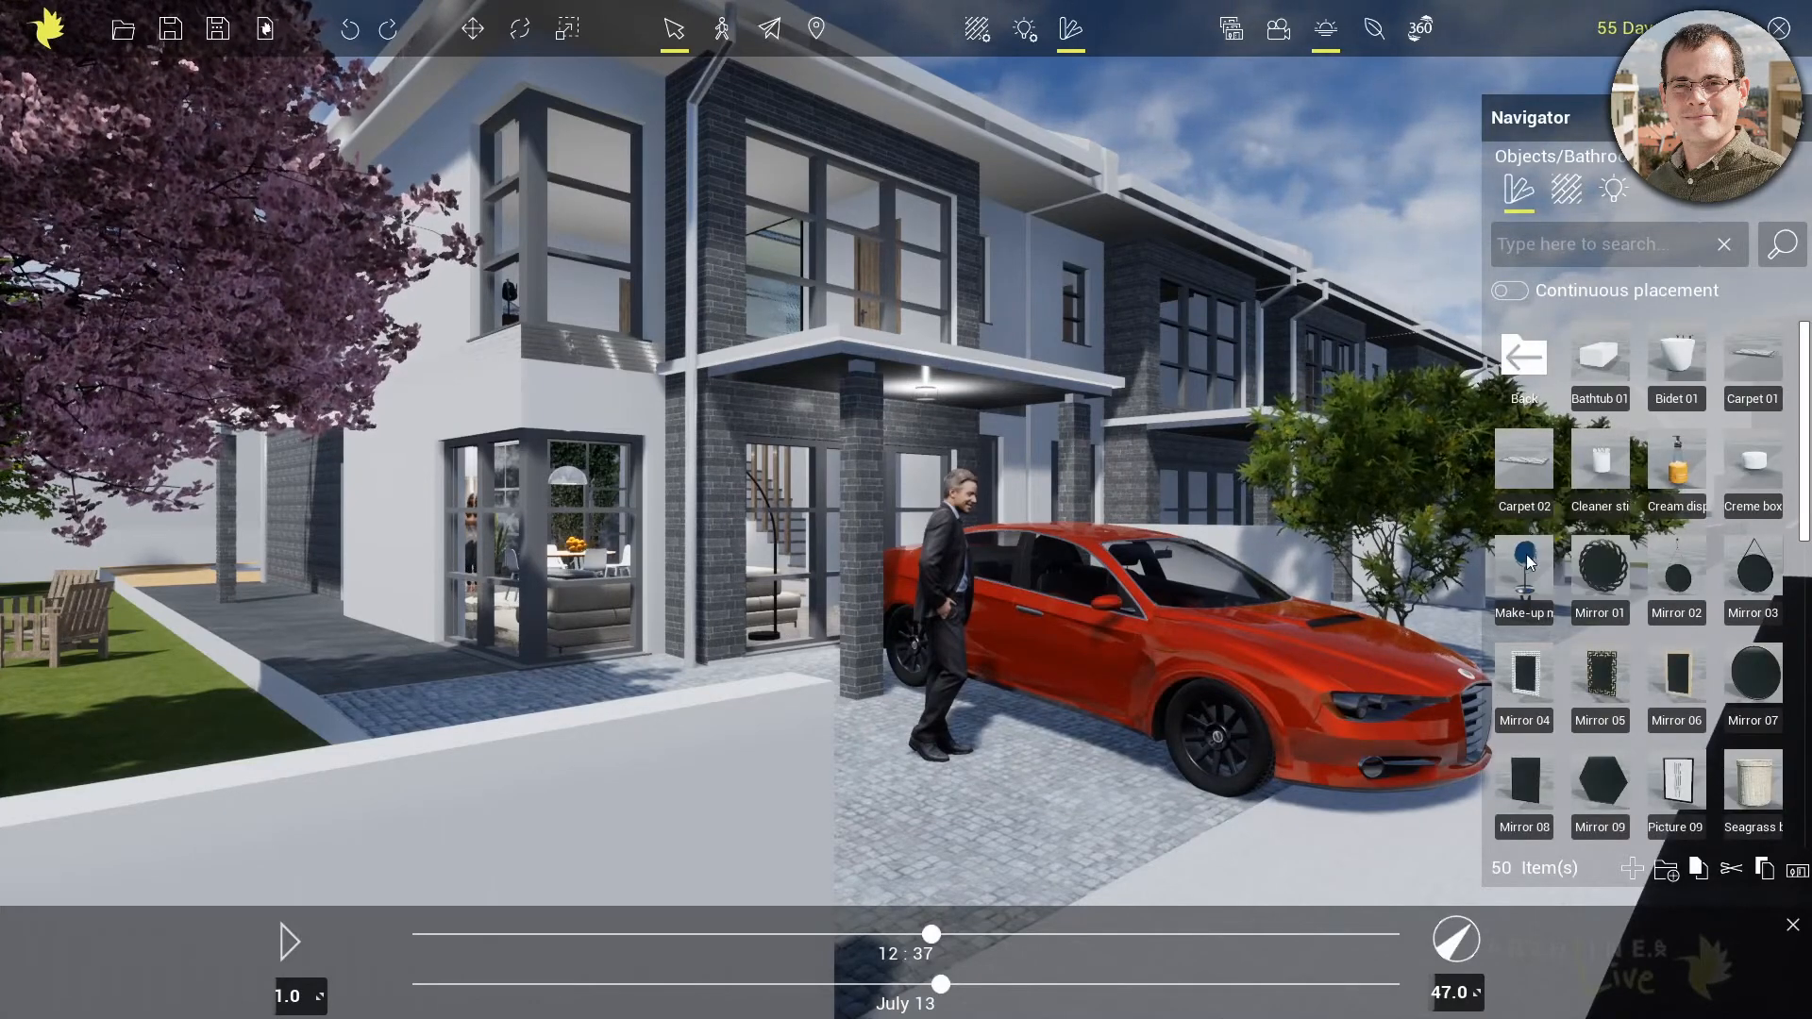
{"action": "left_click", "coordinate": [1527, 361]}
{"action": "left_click", "coordinate": [1526, 361]}
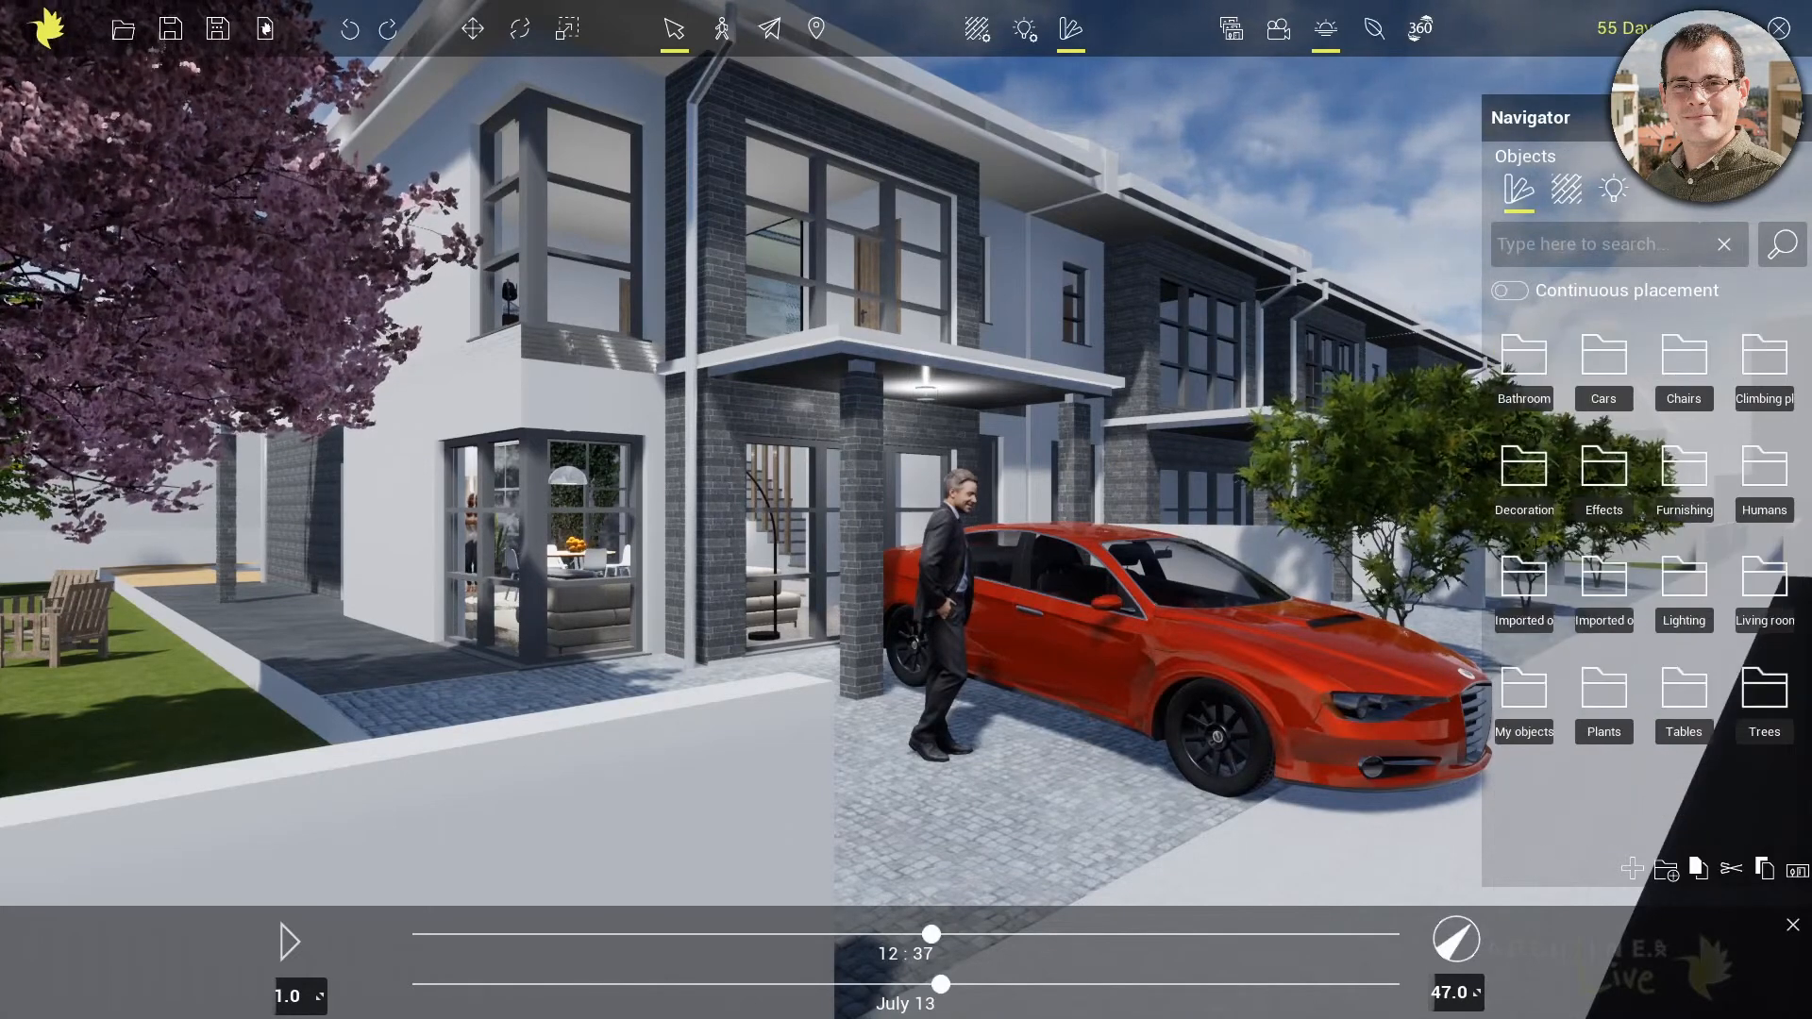
{"action": "double_click", "coordinate": [1534, 587]}
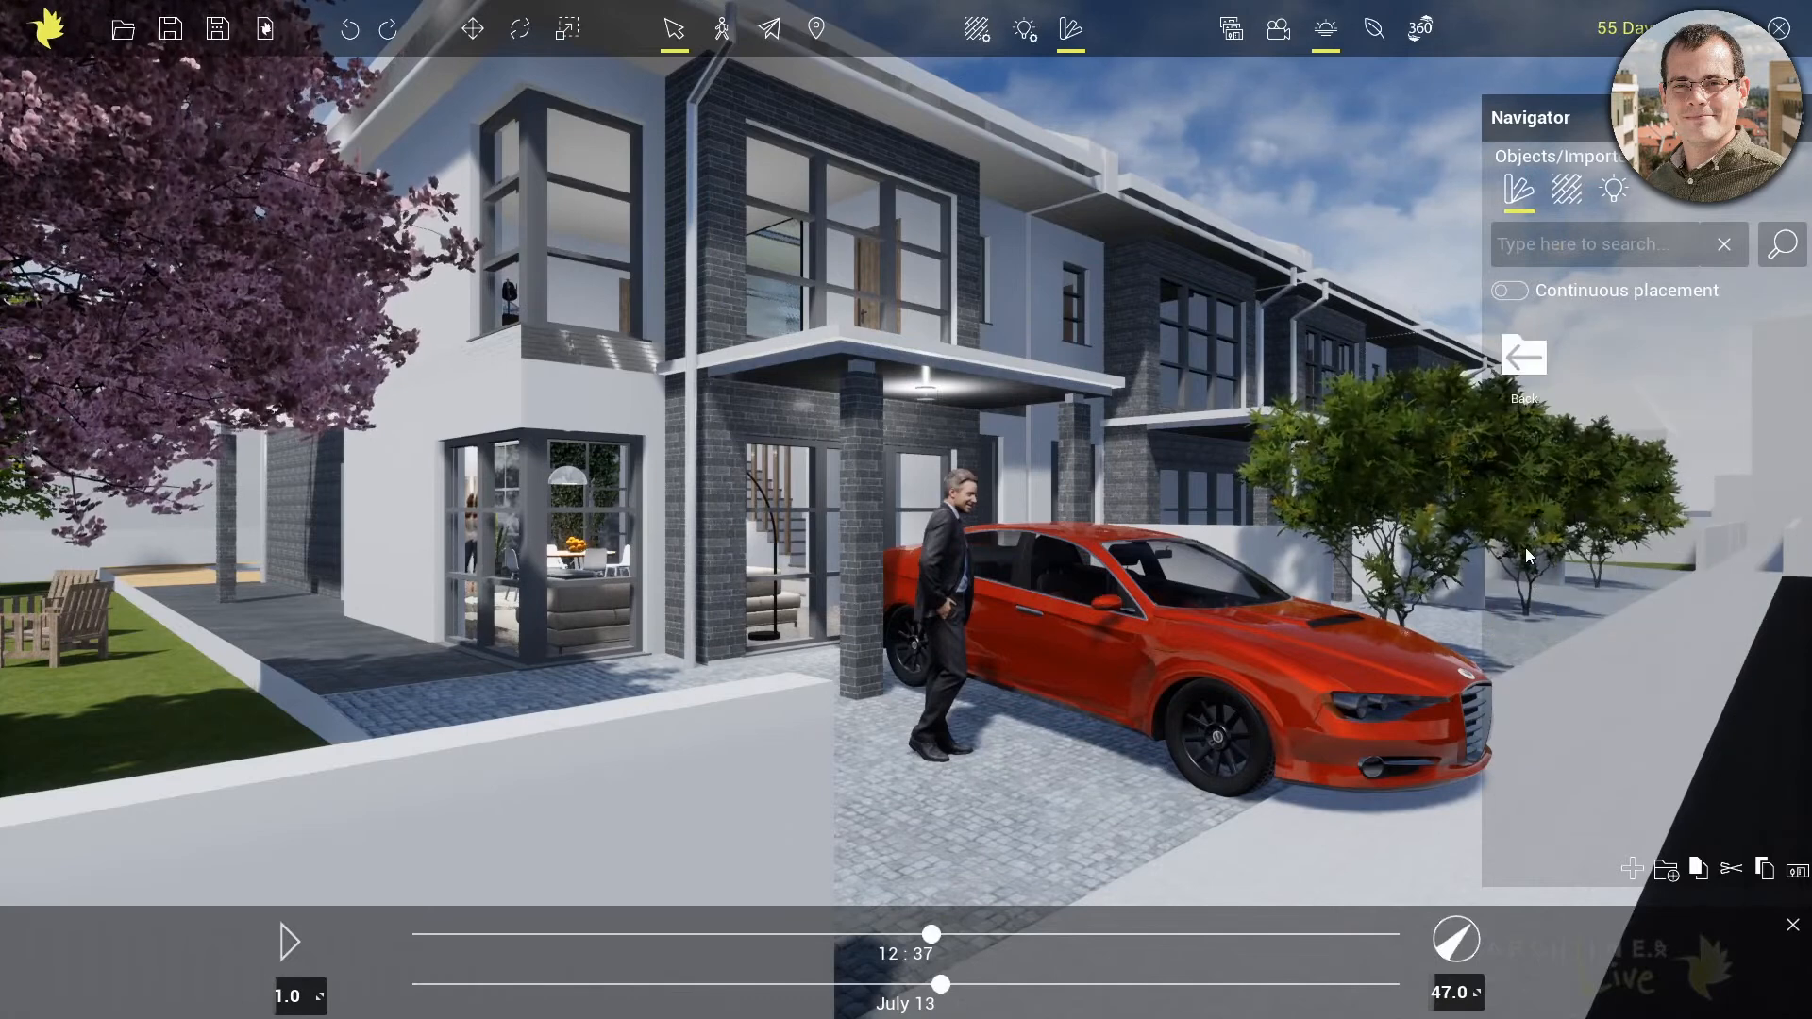
{"action": "double_click", "coordinate": [1526, 397]}
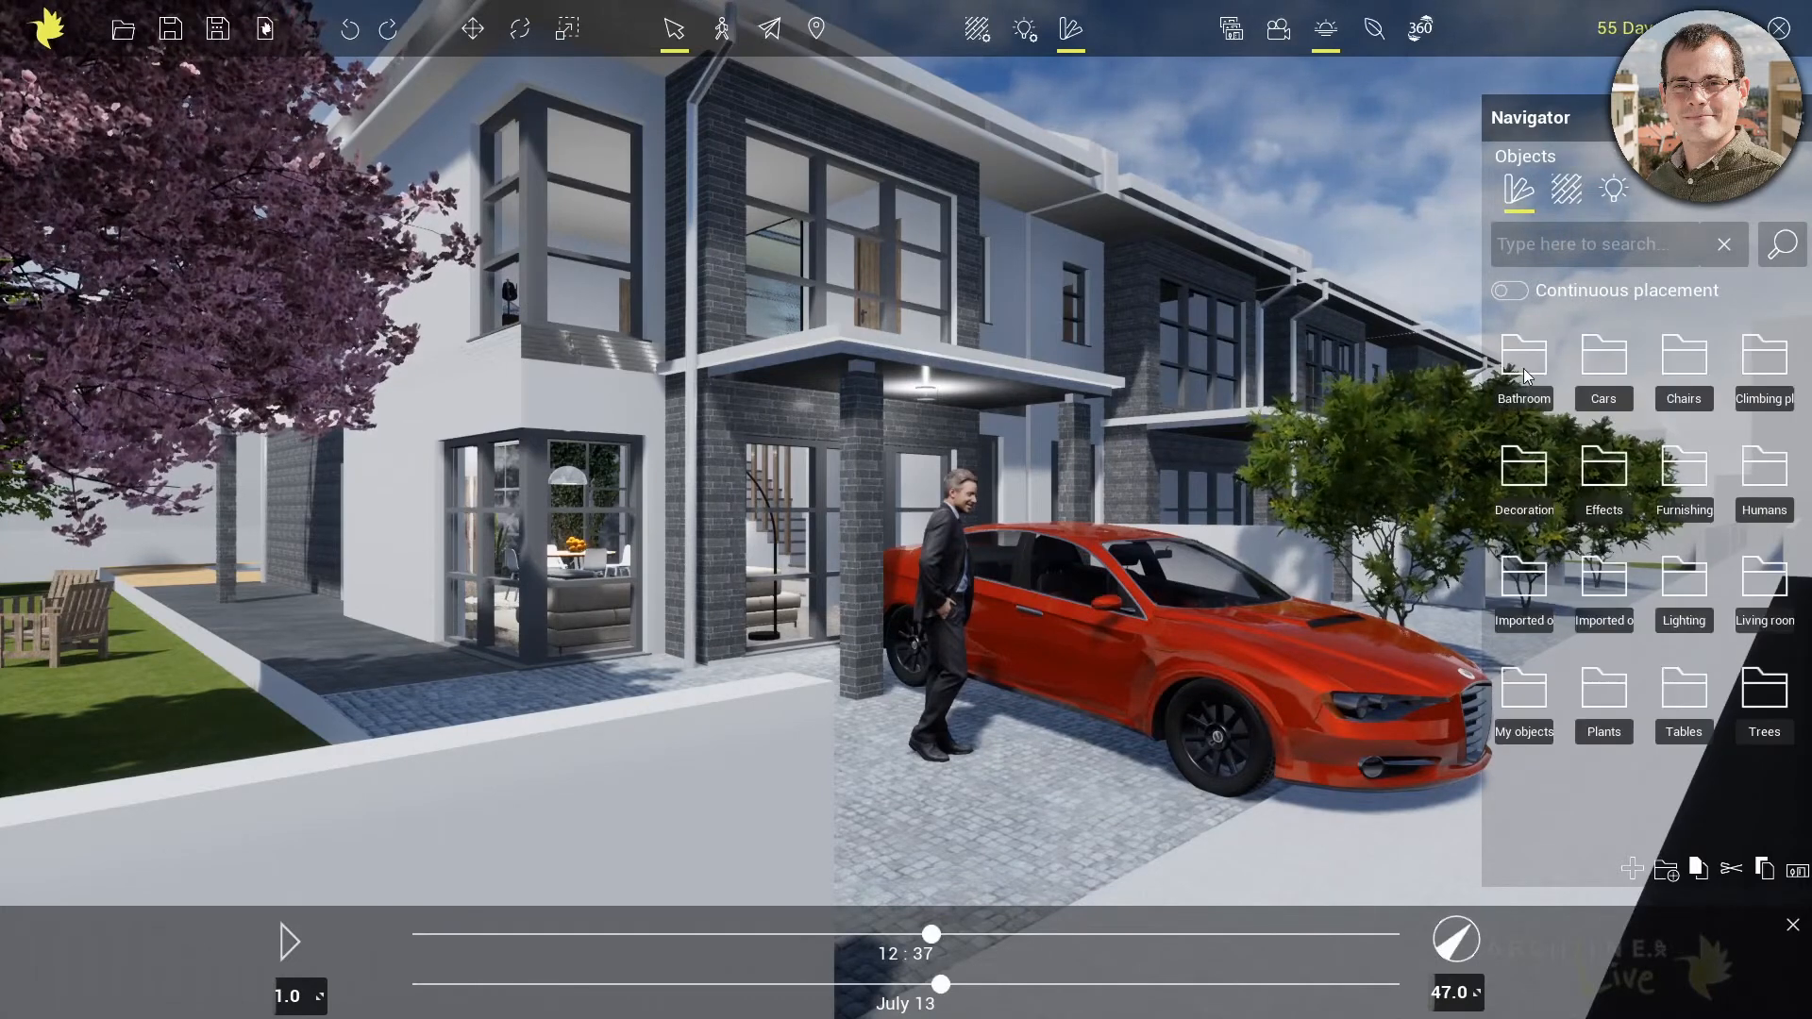
{"action": "double_click", "coordinate": [1602, 605]}
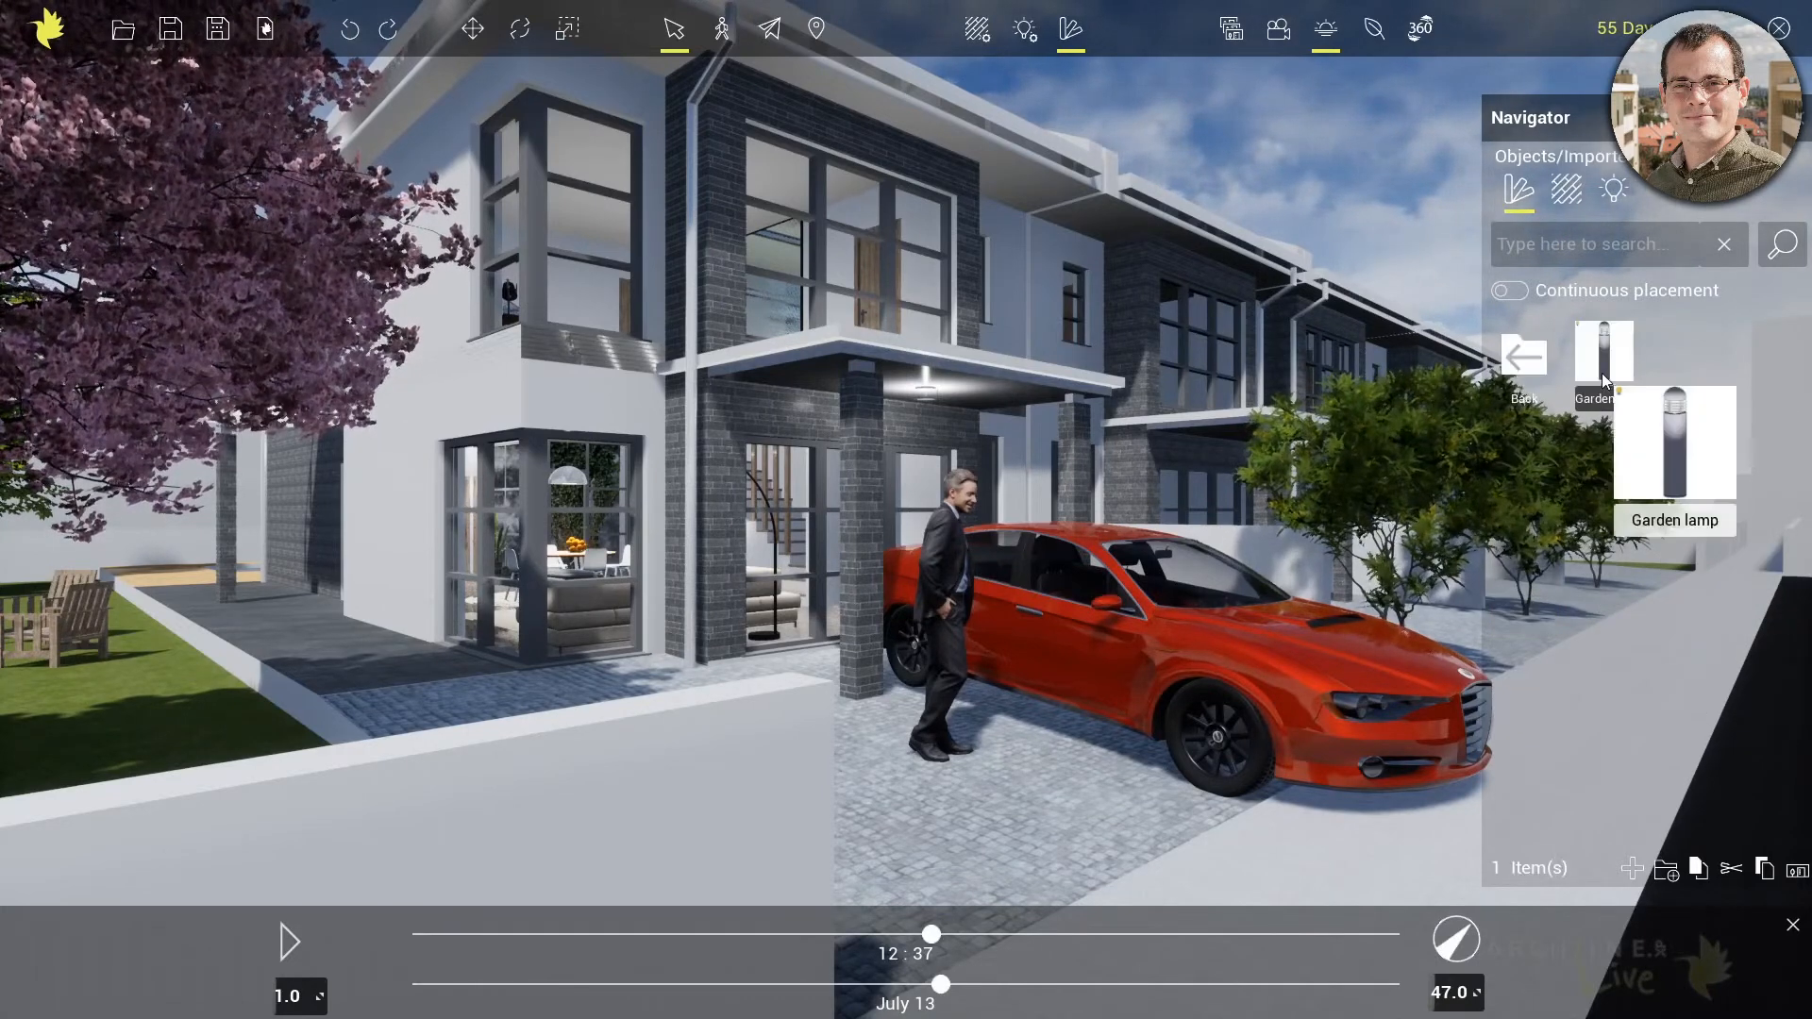
Place a Garden lamp beside the end of the front boundary wall at the driveway entrance
{"action": "right_click_drag", "start_coordinate": [1299, 676], "coordinate": [1269, 714]}
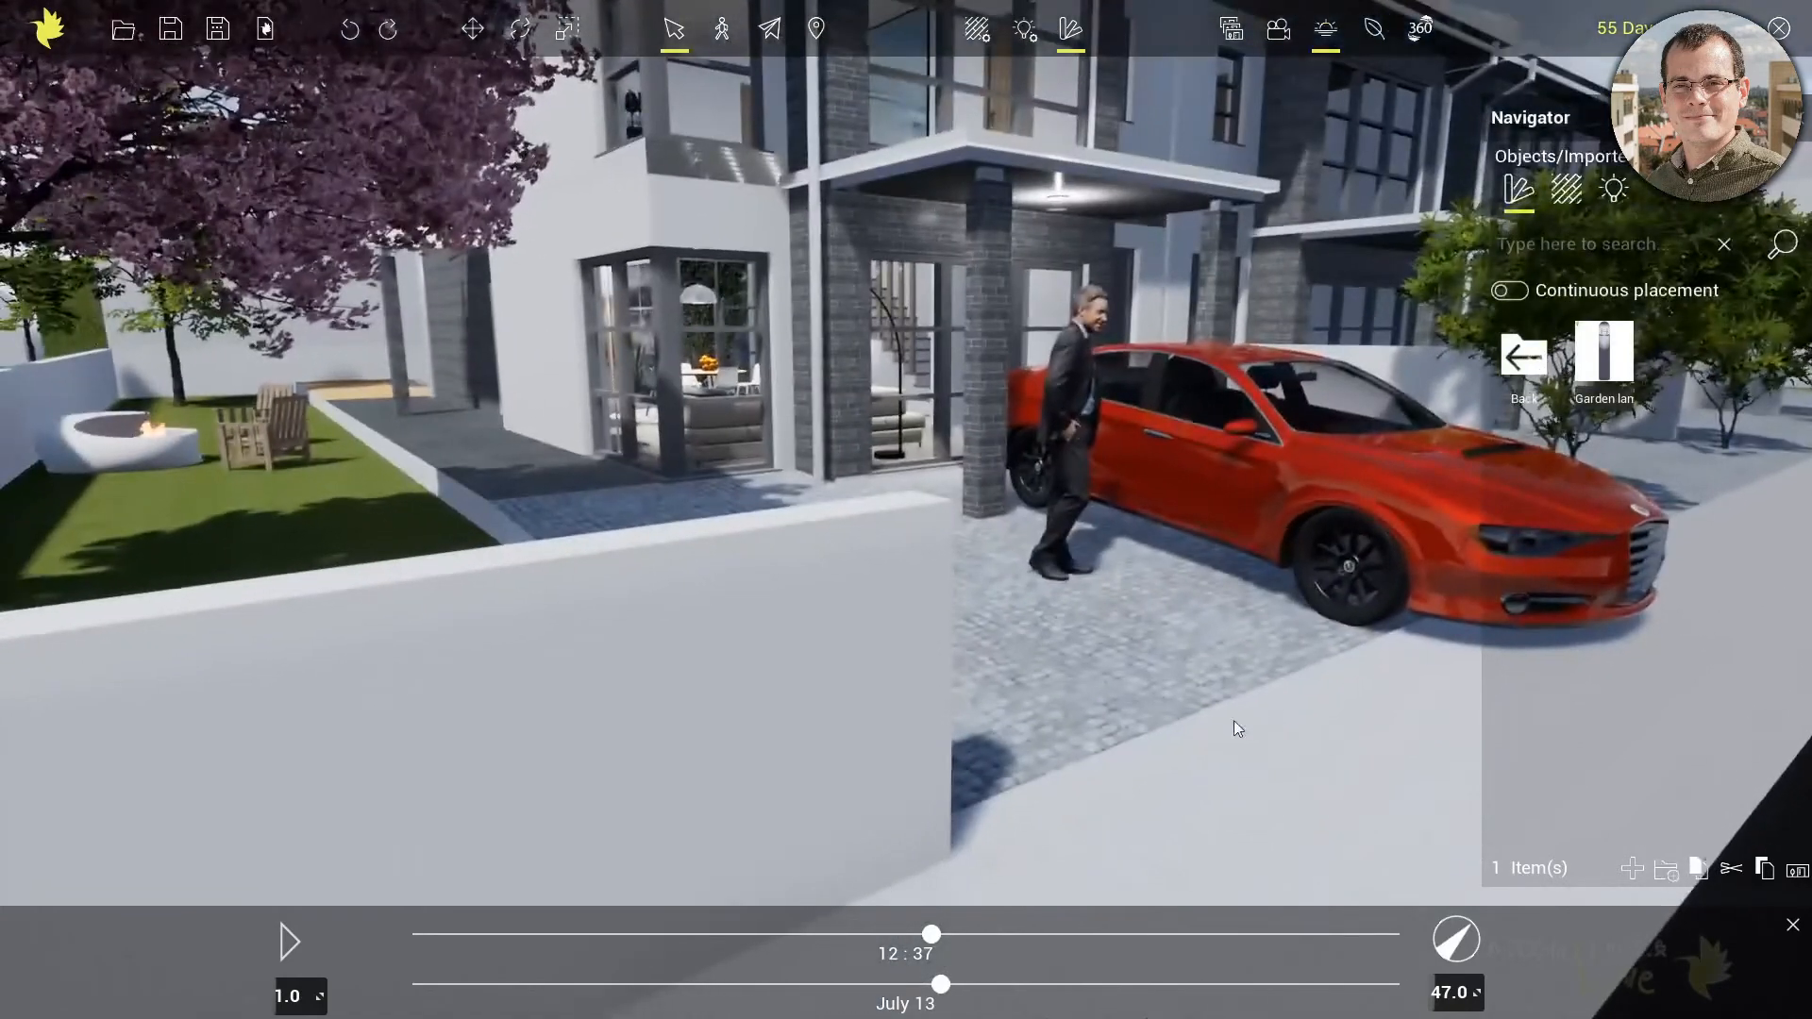
{"action": "middle_click_drag", "start_coordinate": [1249, 722], "coordinate": [1021, 683]}
{"action": "right_click_drag", "start_coordinate": [969, 708], "coordinate": [901, 722]}
{"action": "middle_click_drag", "start_coordinate": [1025, 664], "coordinate": [504, 707]}
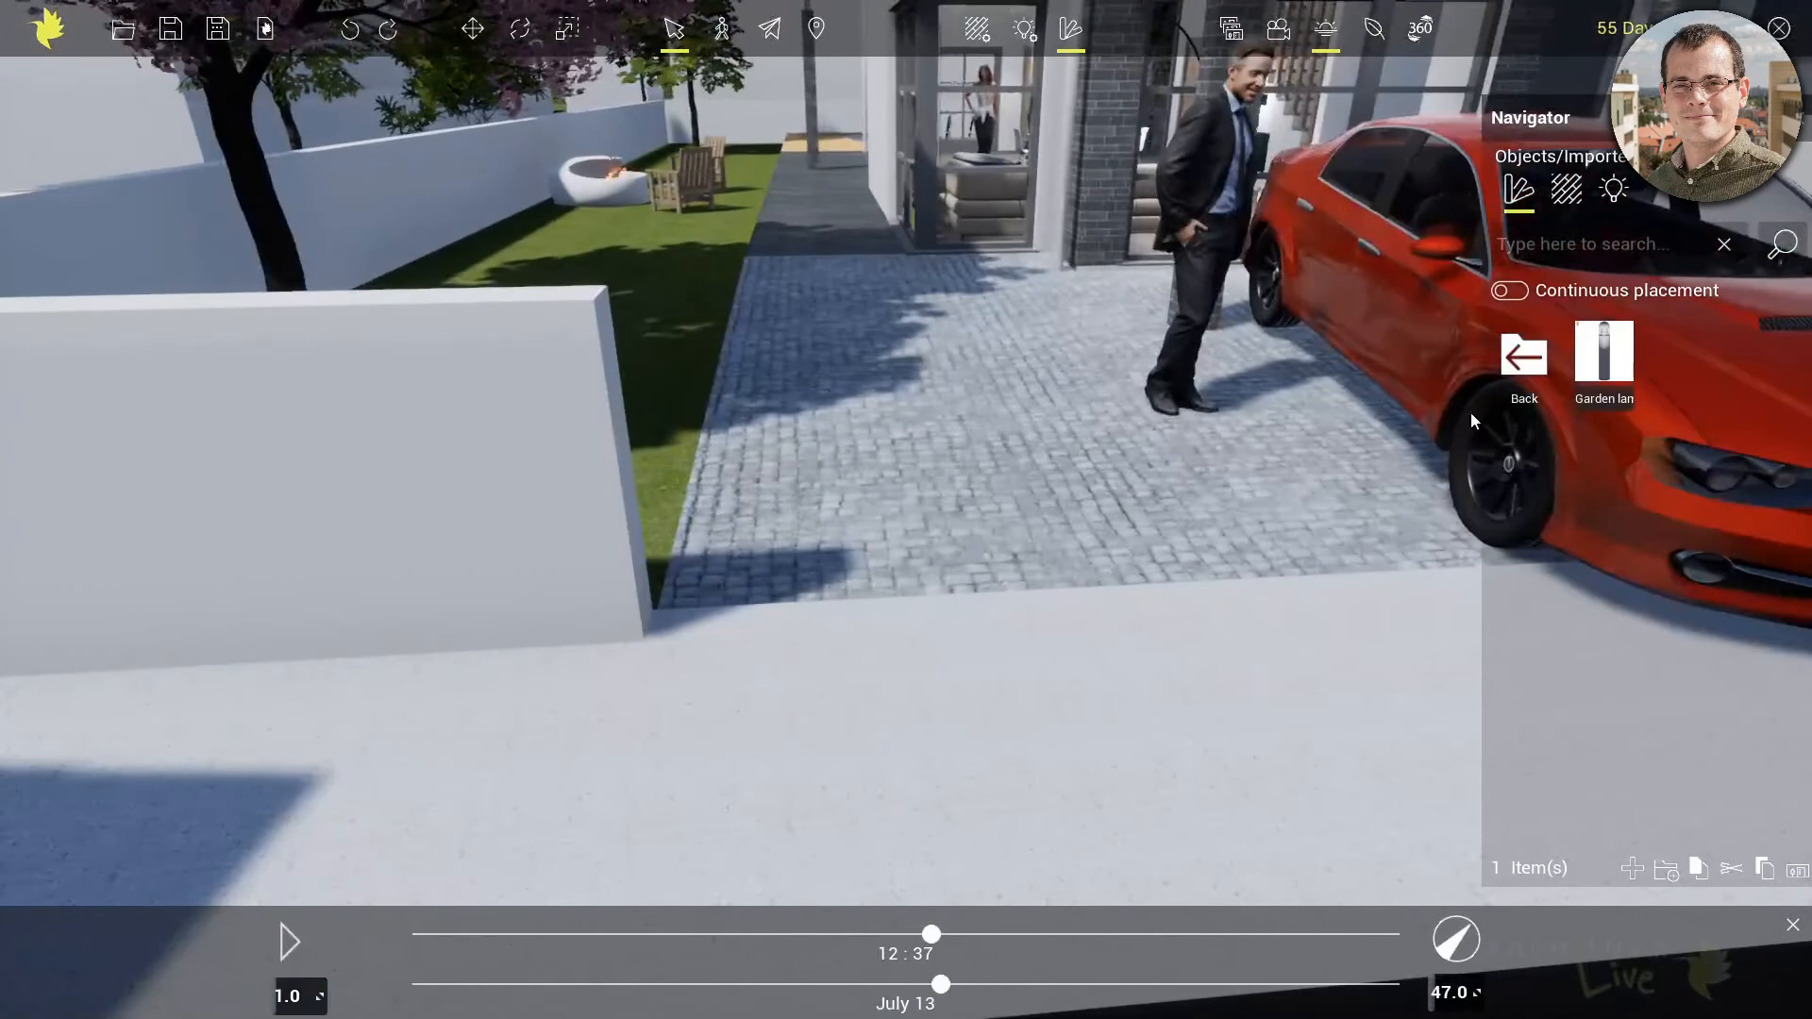
{"action": "left_click", "coordinate": [1603, 357]}
{"action": "left_click", "coordinate": [711, 627]}
{"action": "middle_click_drag", "start_coordinate": [711, 626], "coordinate": [806, 546]}
{"action": "scroll", "coordinate": [783, 563], "scroll_direction": "up", "scroll_amount": 3}
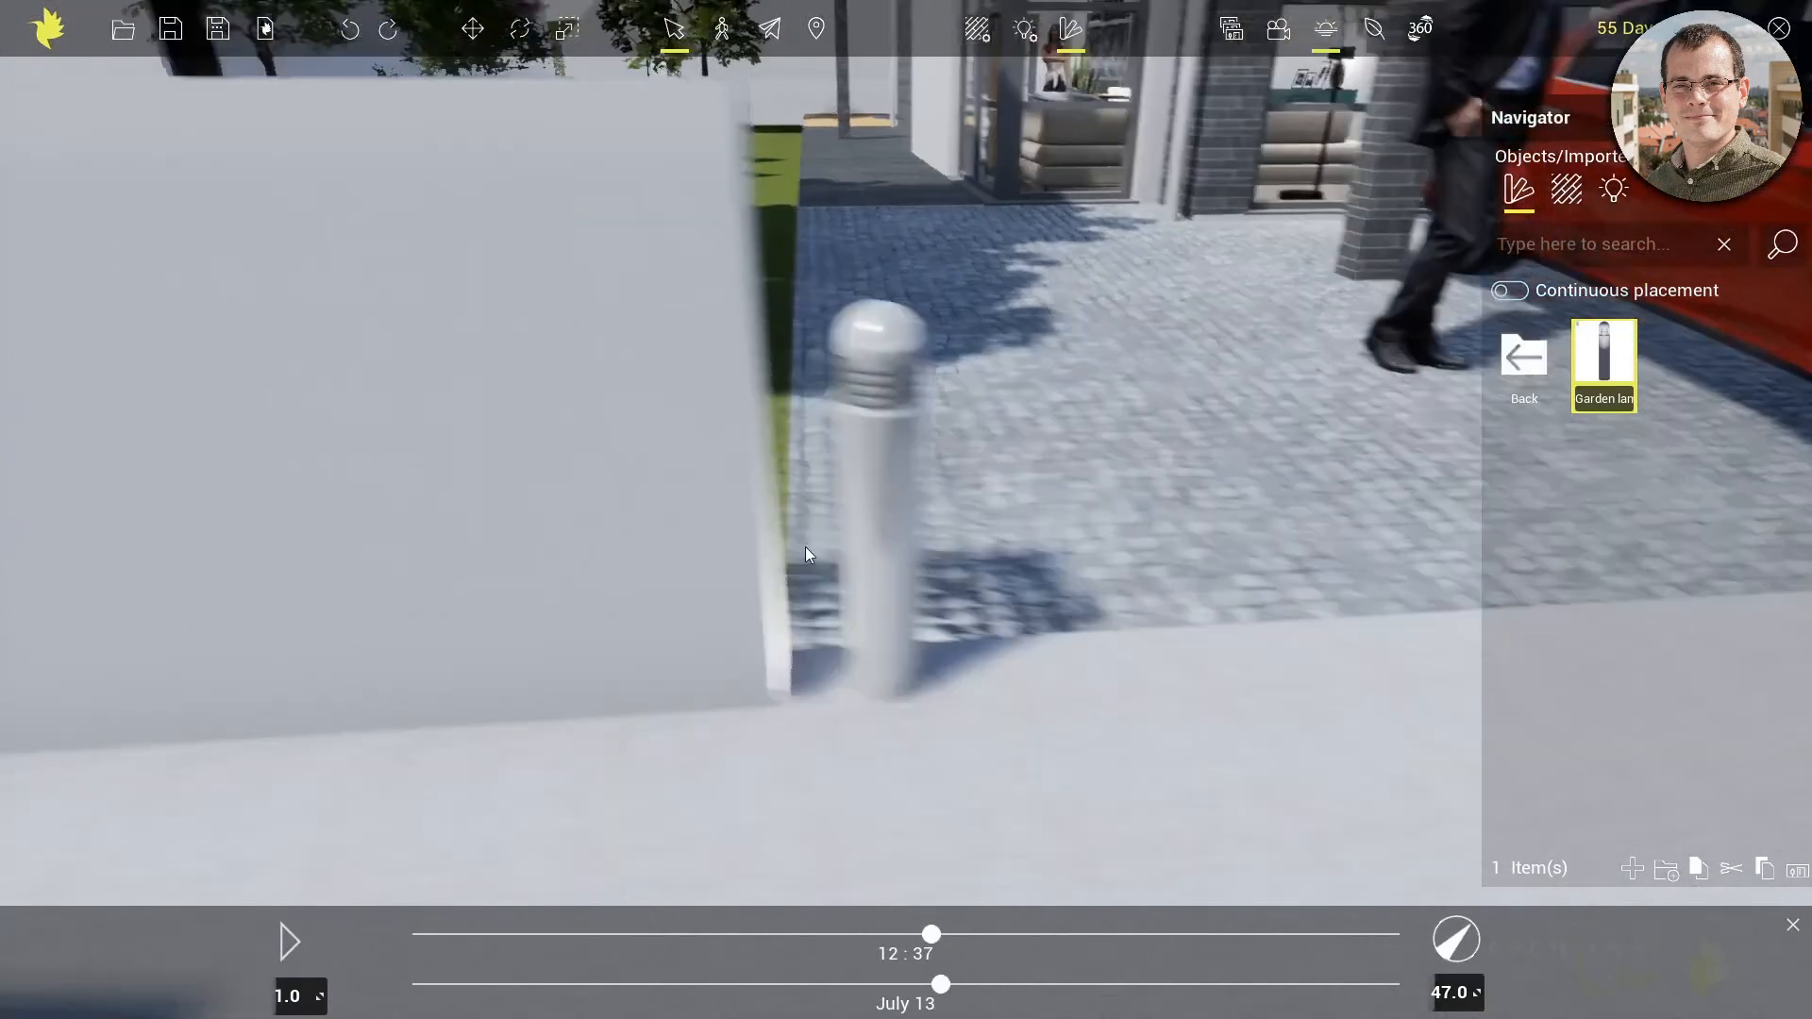
{"action": "scroll", "coordinate": [821, 533], "scroll_direction": "up", "scroll_amount": 2}
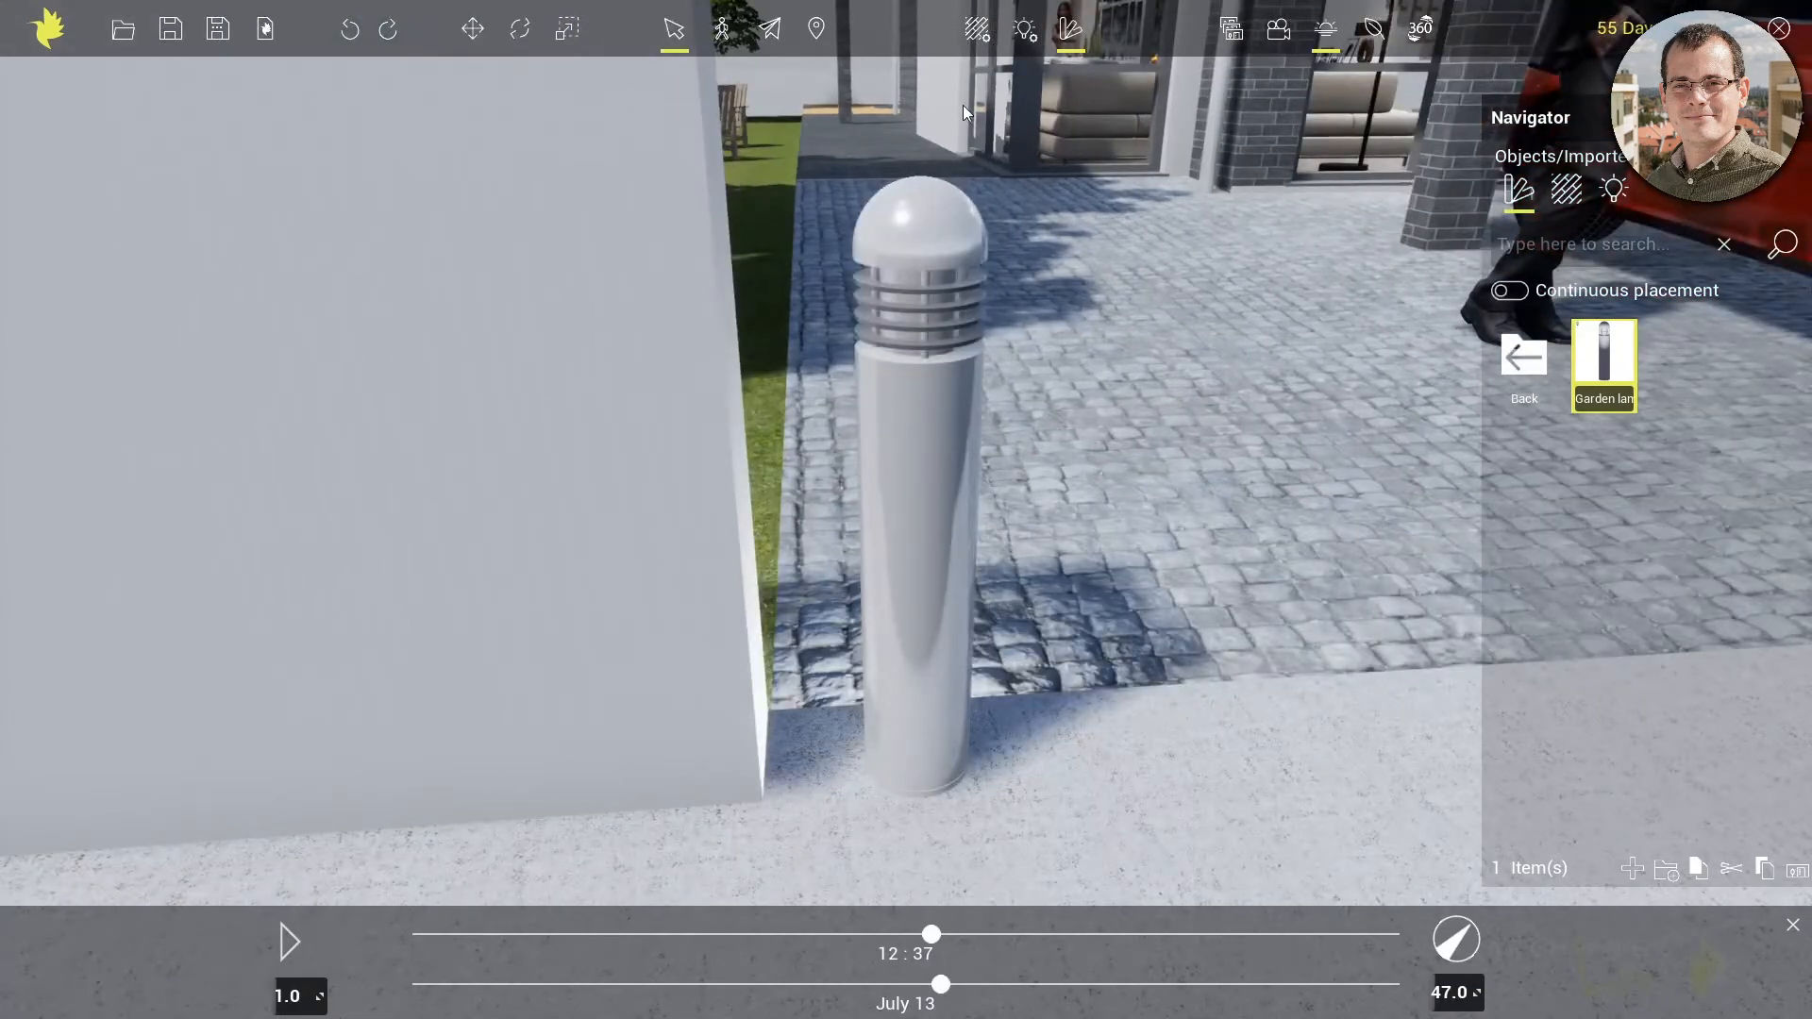
Apply the Acrylic glass material to the section behind the garden lamp's rings
{"action": "left_click", "coordinate": [980, 30]}
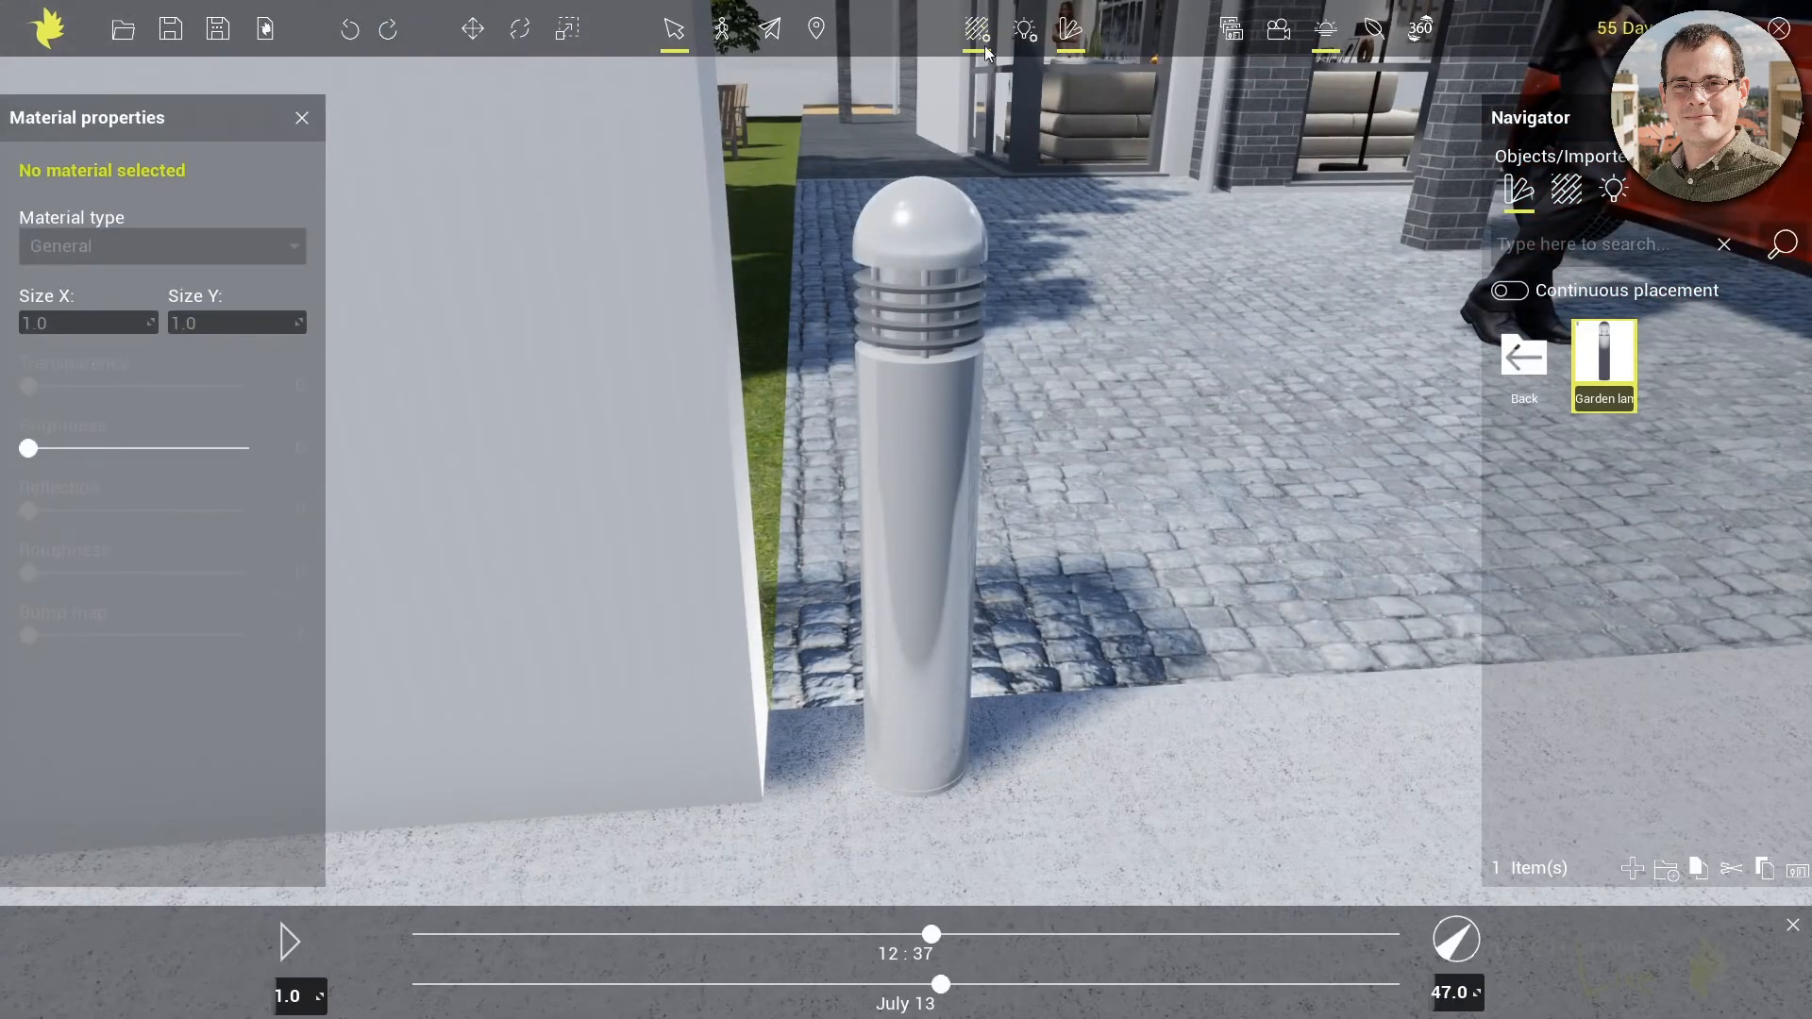
{"action": "left_click", "coordinate": [1566, 192]}
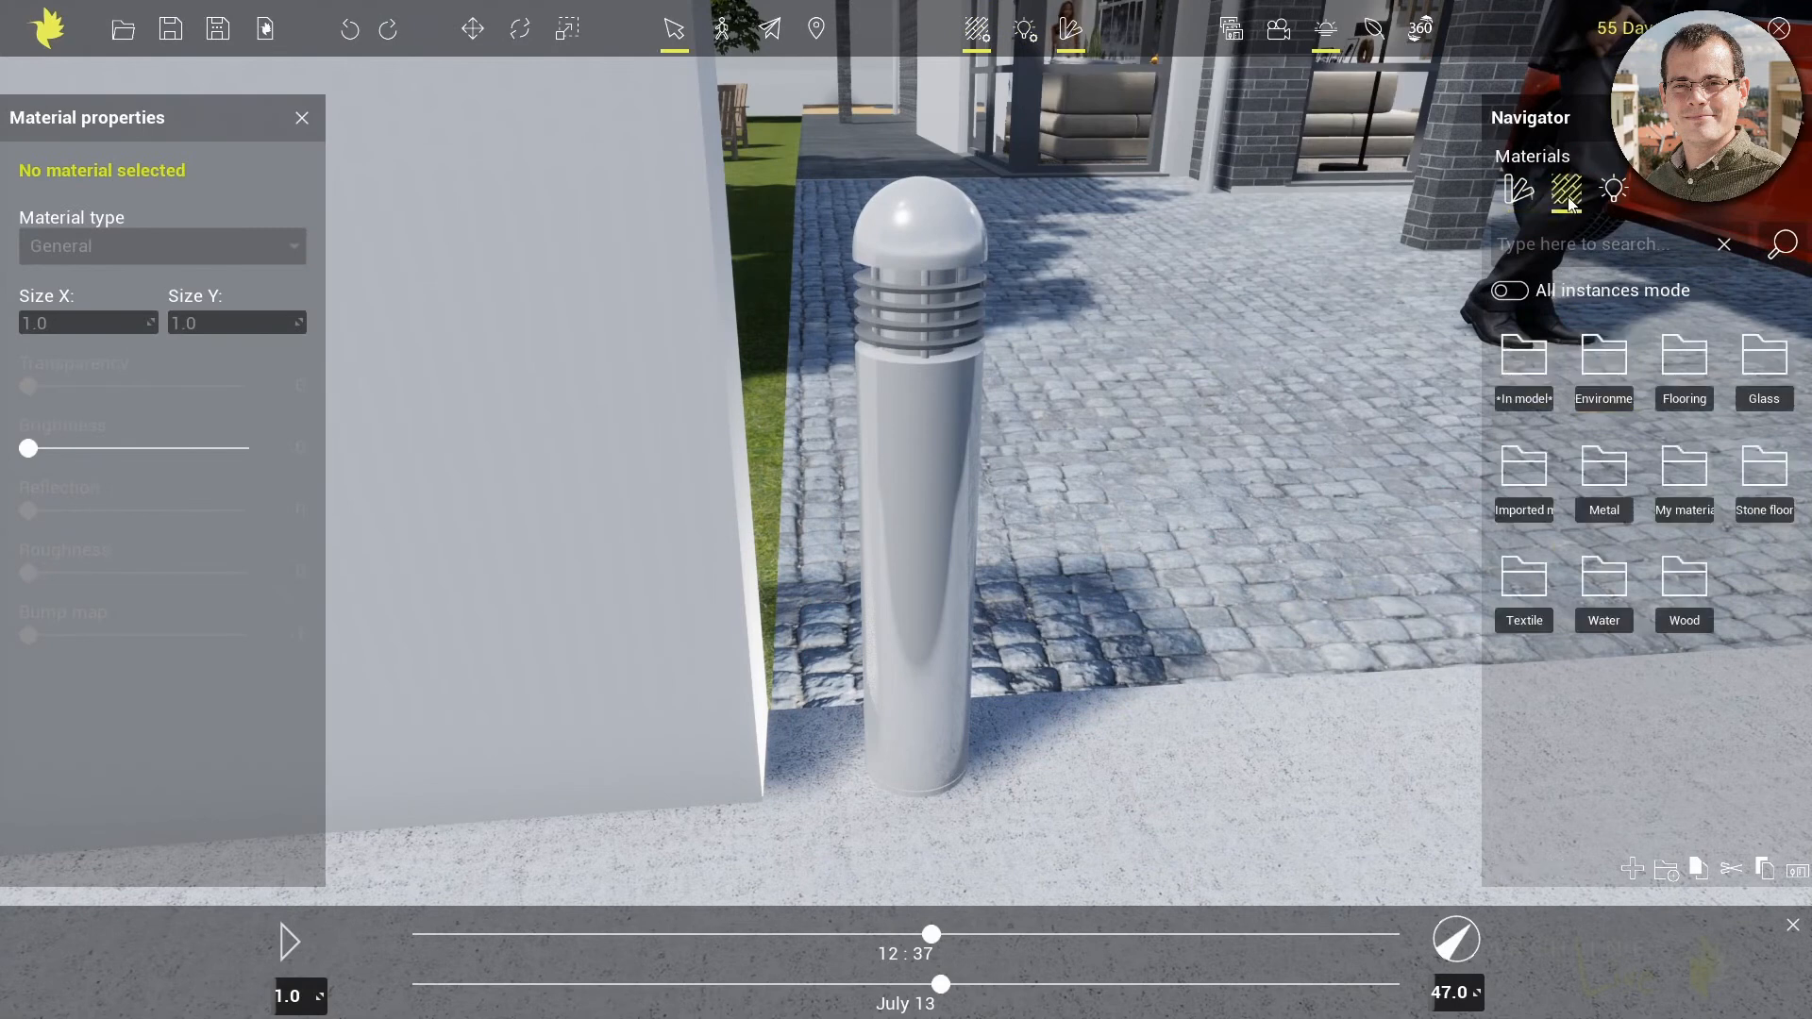
{"action": "left_click", "coordinate": [1774, 363]}
{"action": "left_click_drag", "start_coordinate": [1597, 397], "coordinate": [904, 300]}
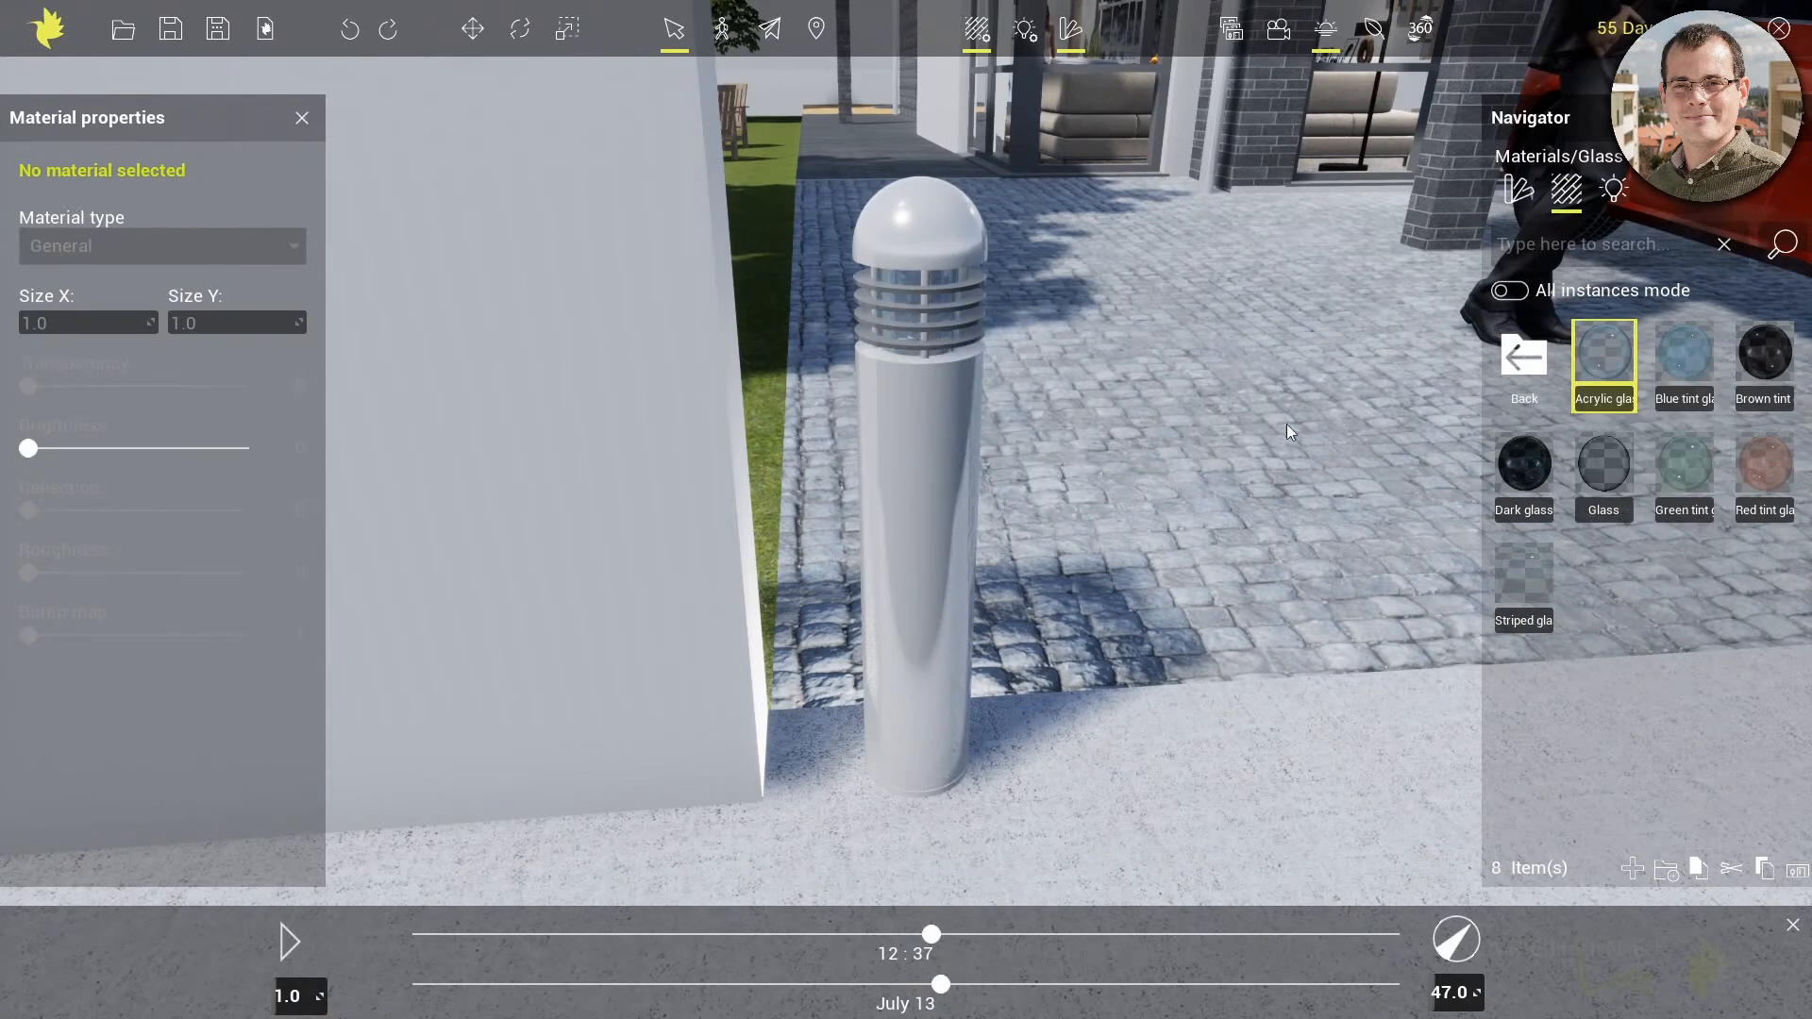
Apply the dark anodized metal material to the garden lamp's post and domed cap
{"action": "left_click", "coordinate": [1524, 356]}
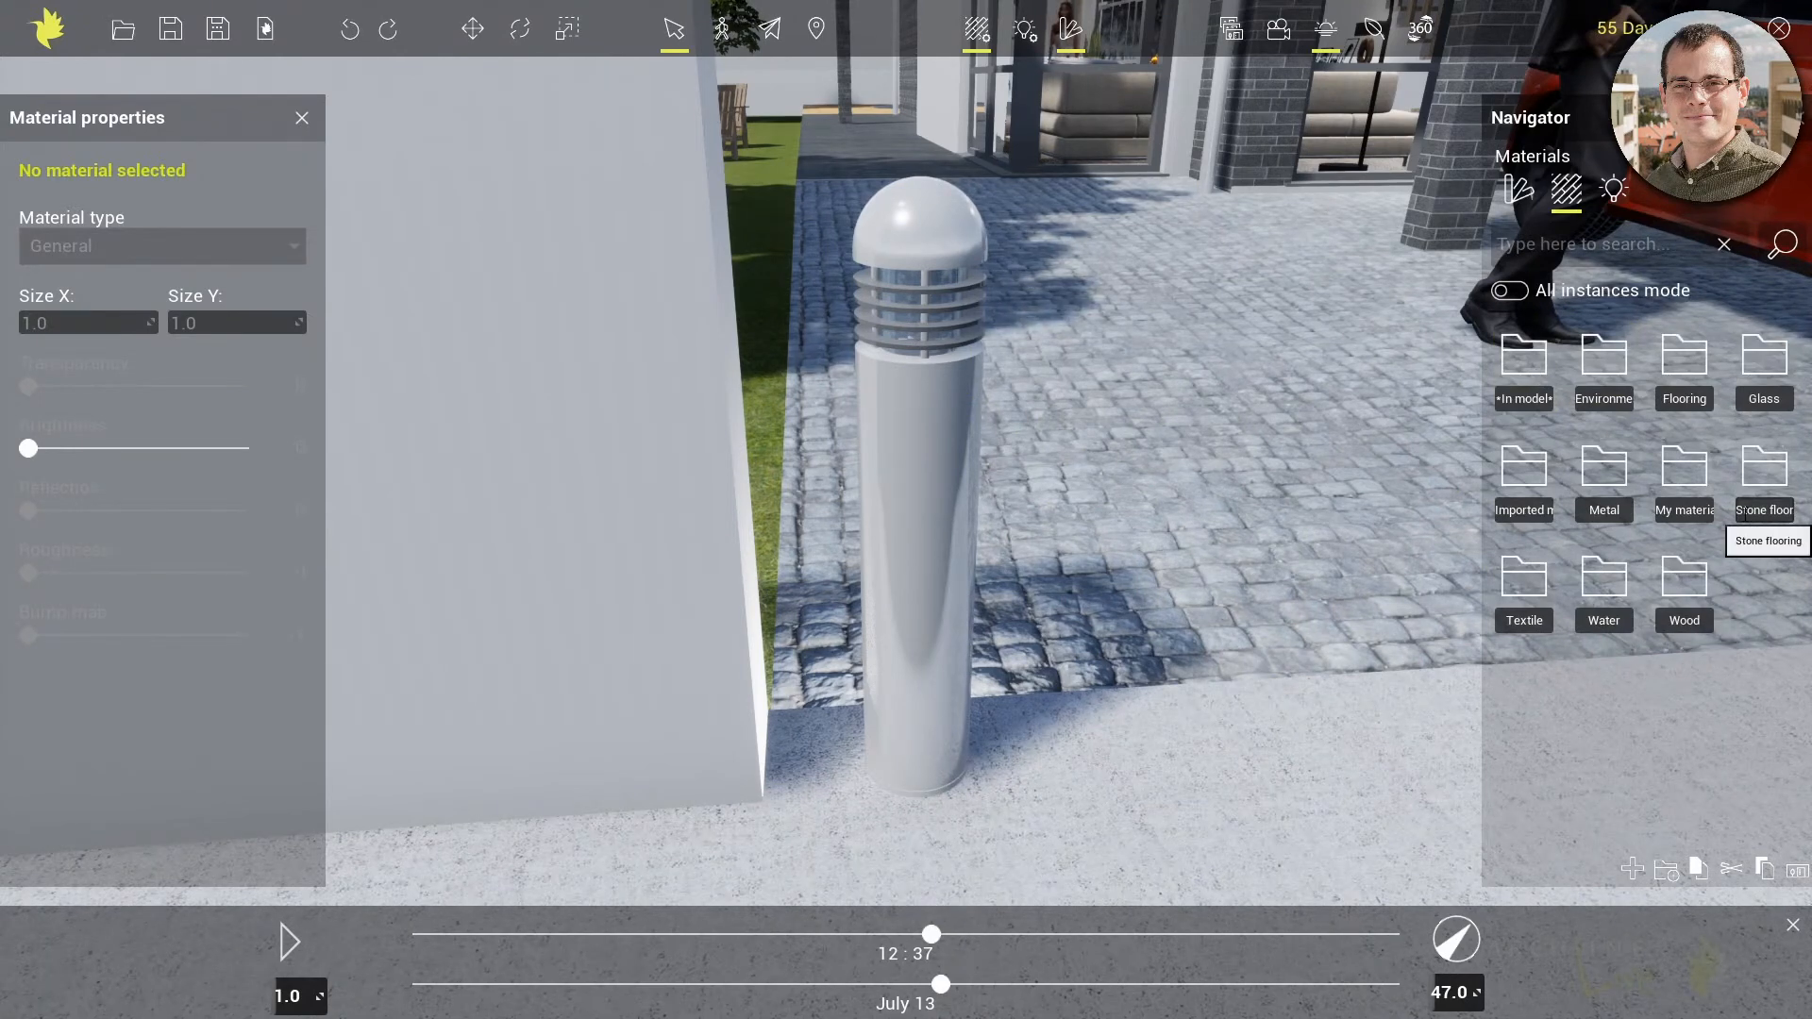
{"action": "double_click", "coordinate": [1601, 493]}
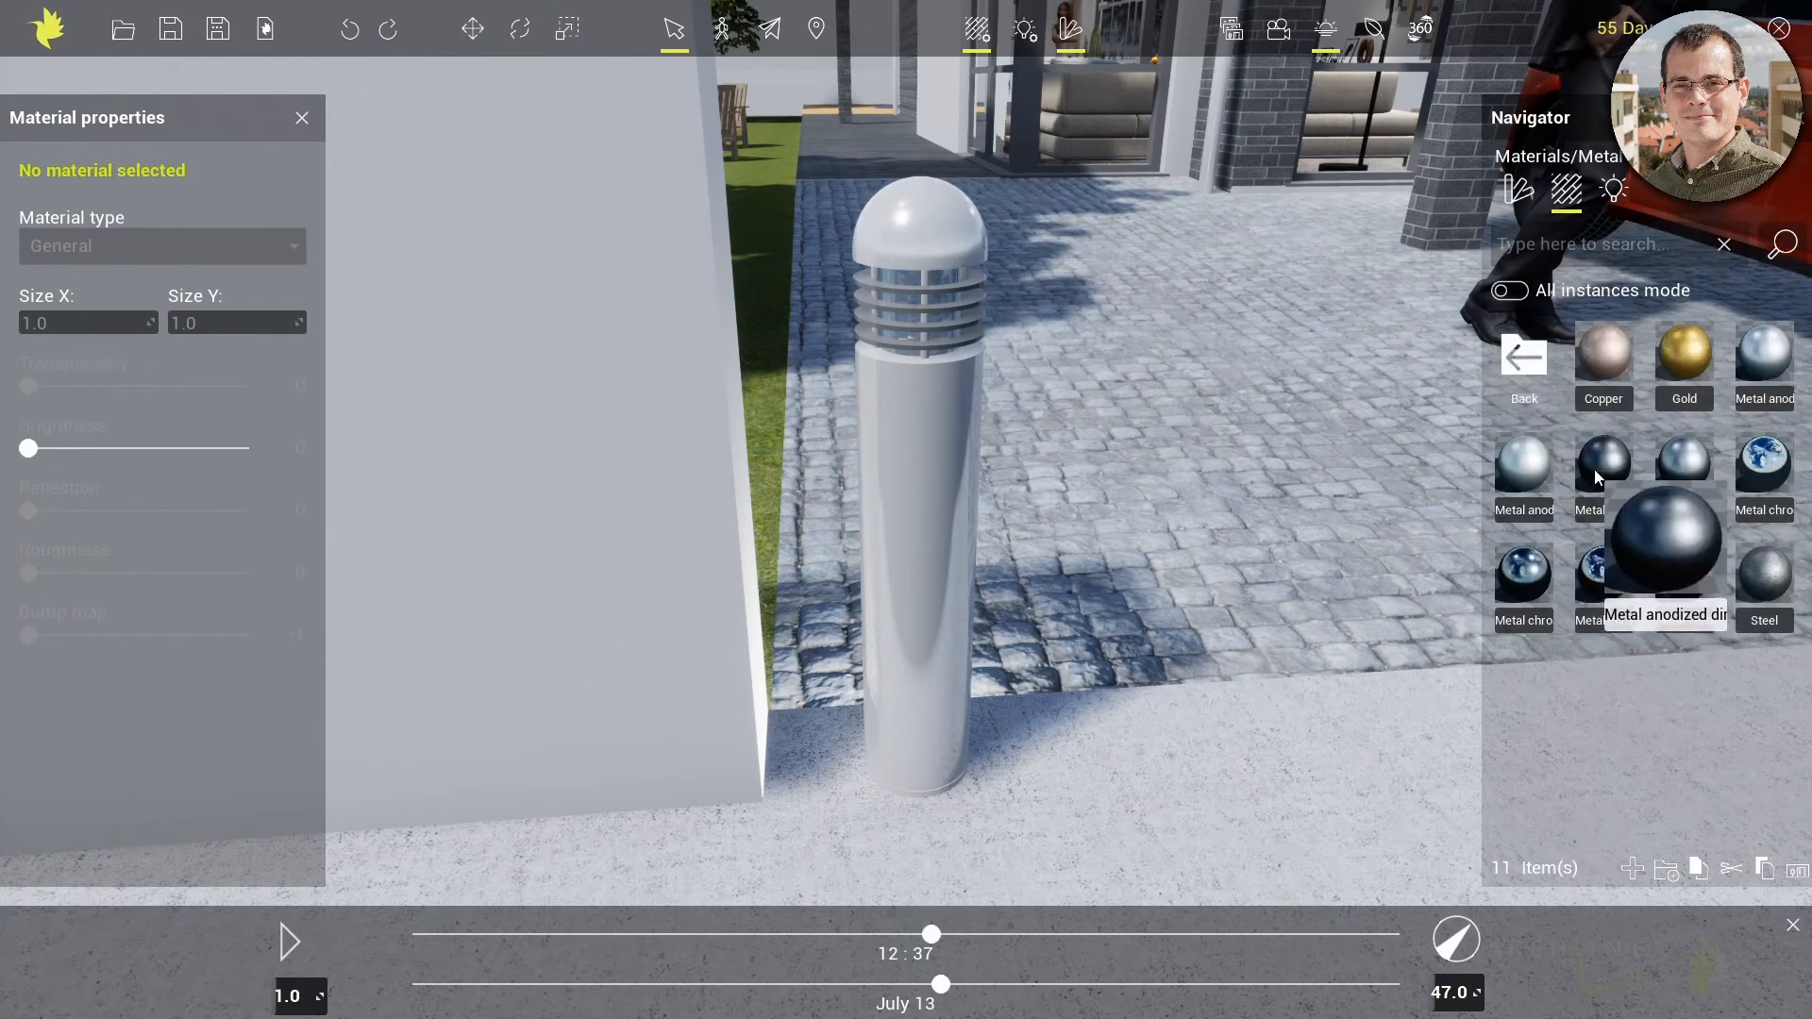
{"action": "left_click_drag", "start_coordinate": [1586, 484], "coordinate": [925, 583]}
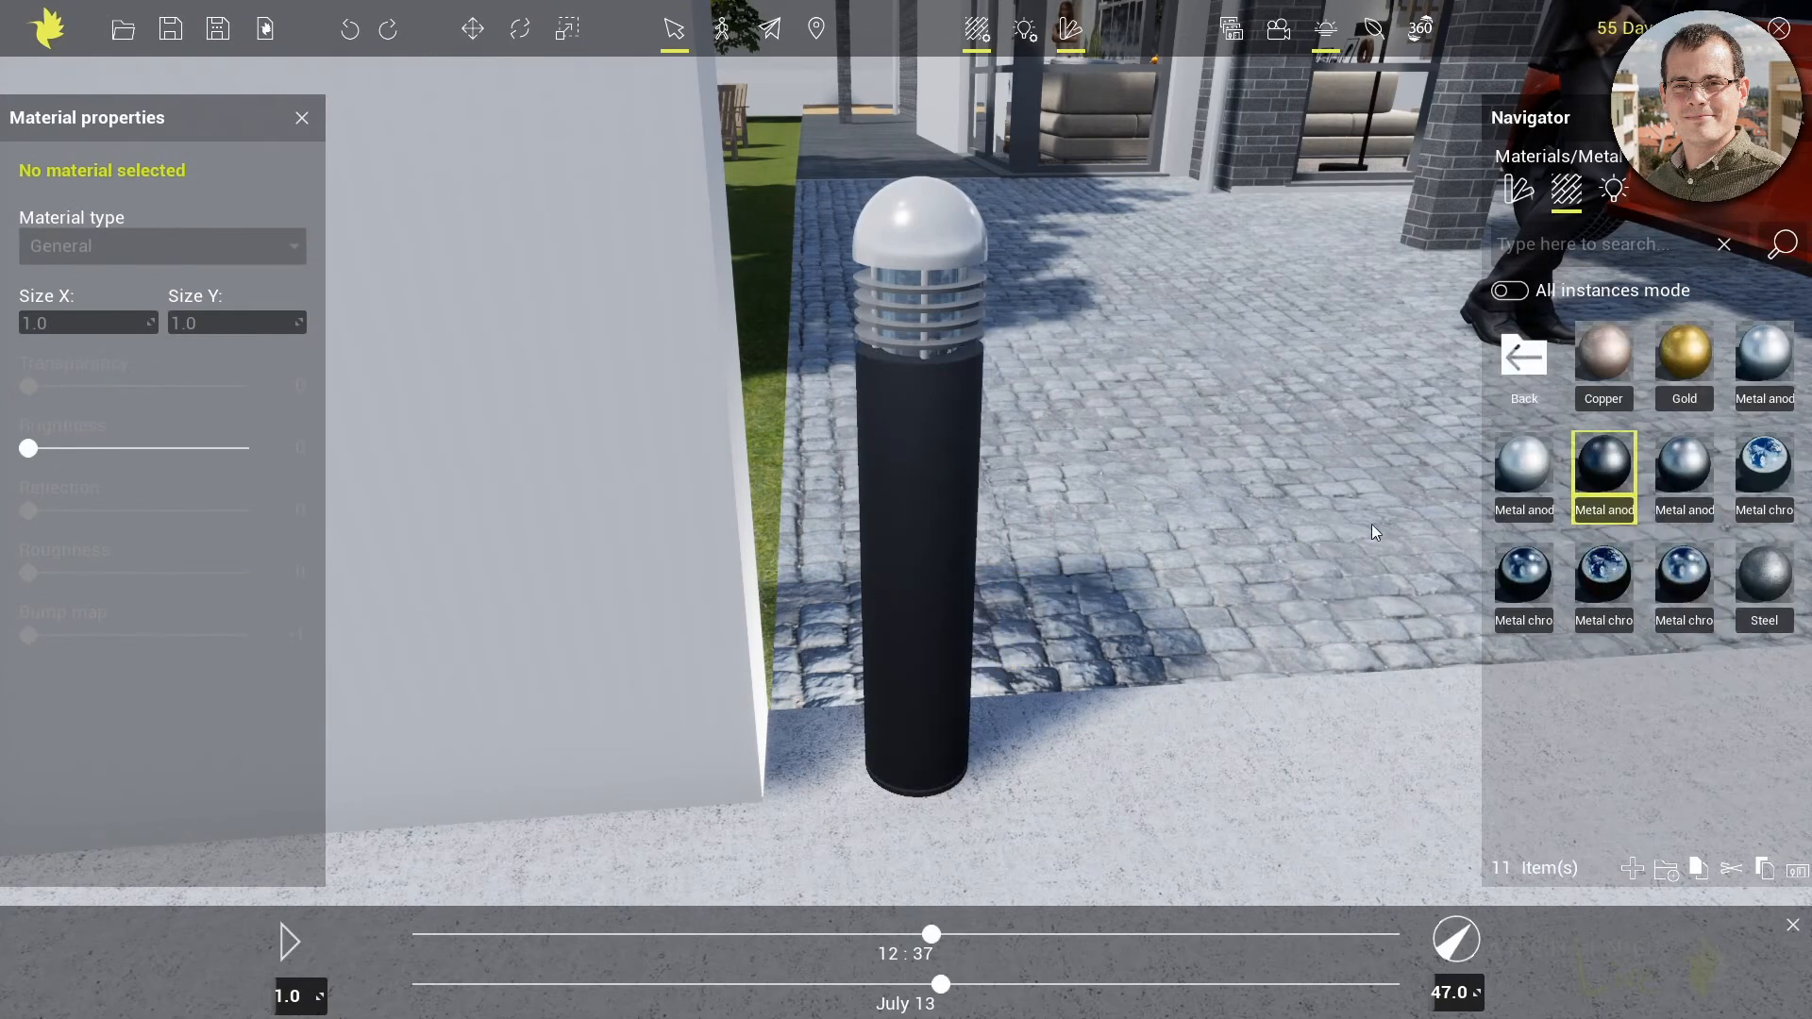
{"action": "left_click_drag", "start_coordinate": [1609, 489], "coordinate": [931, 244]}
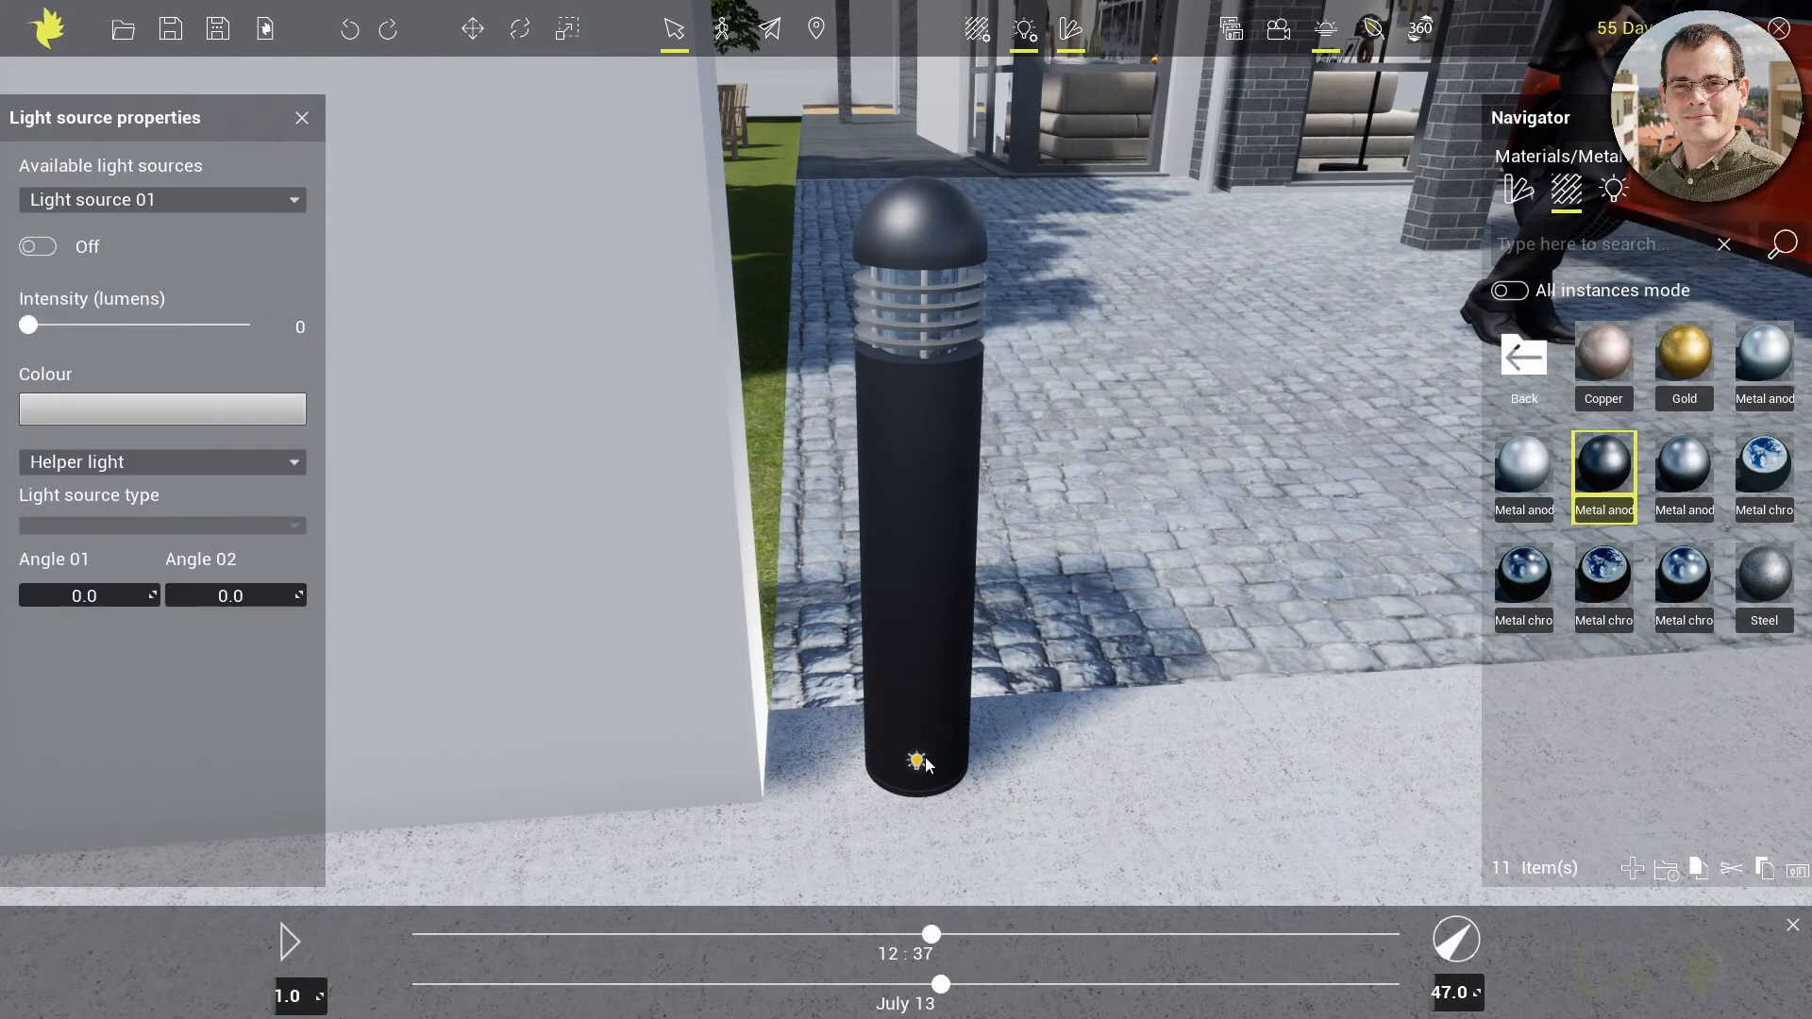
Move the garden lamp's Compact 11W light source up from the base into the glass section below the cap
{"action": "left_click", "coordinate": [919, 762]}
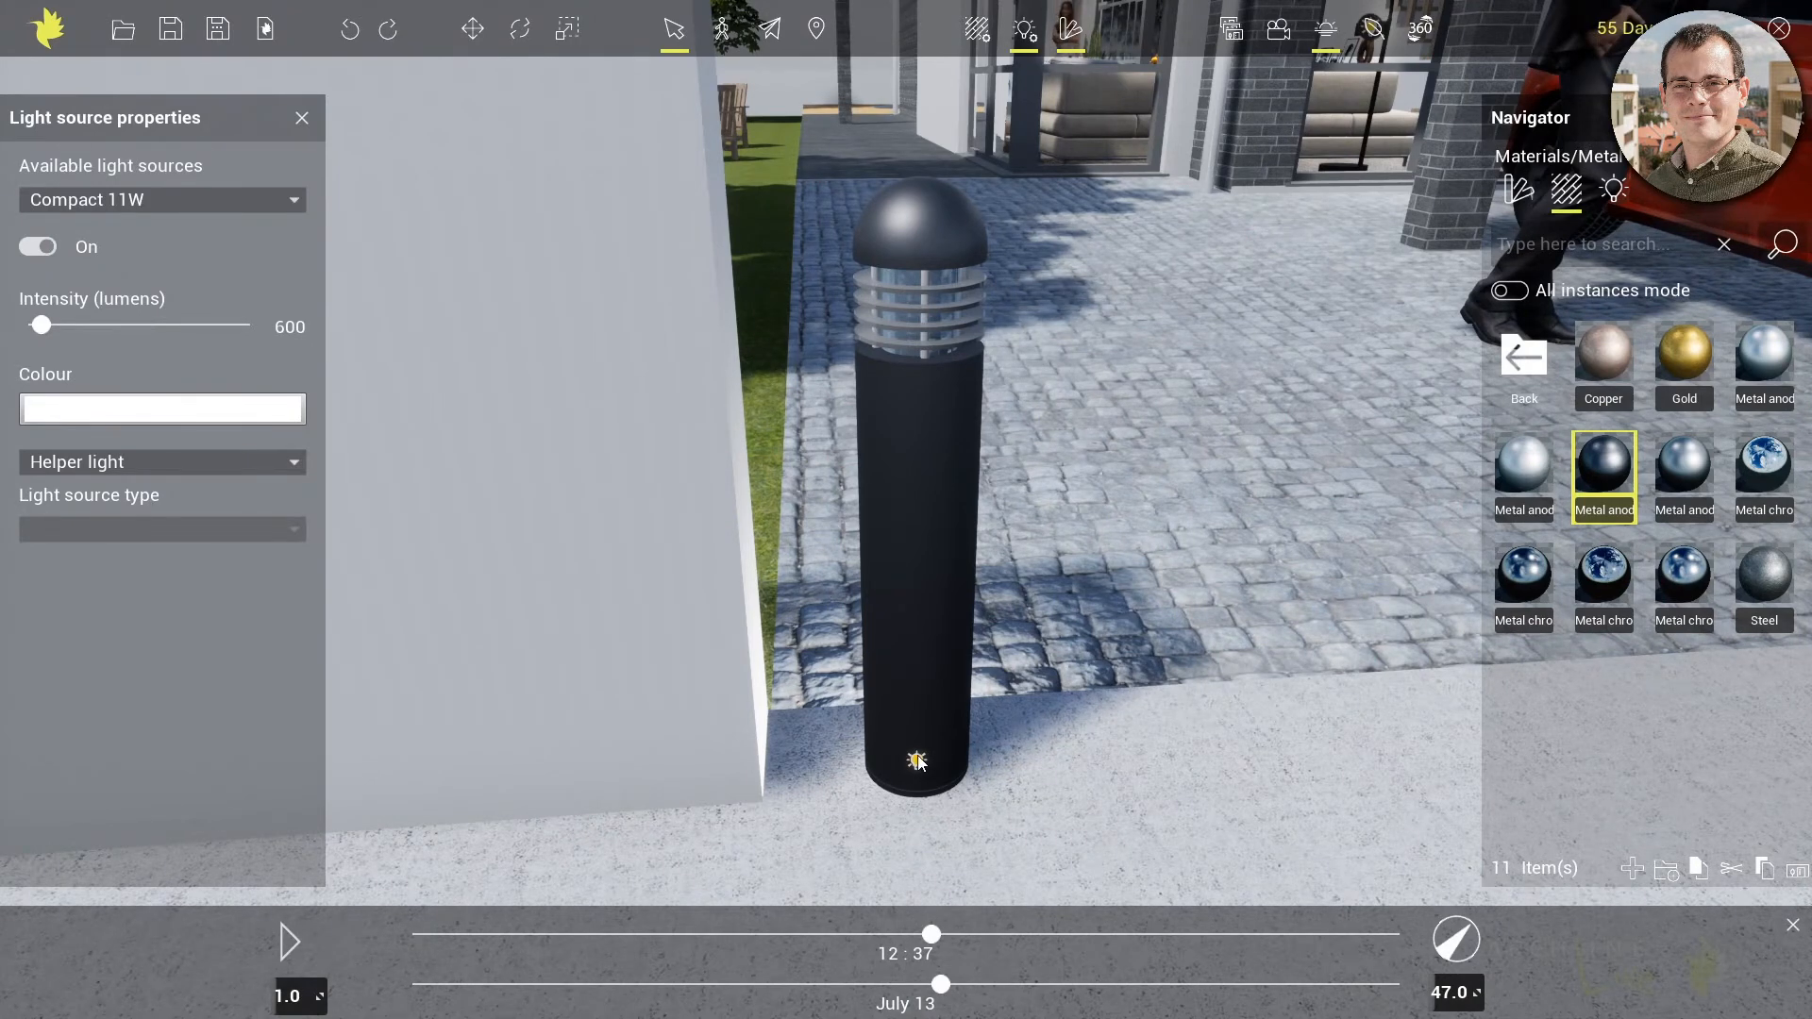
{"action": "key", "text": "m"}
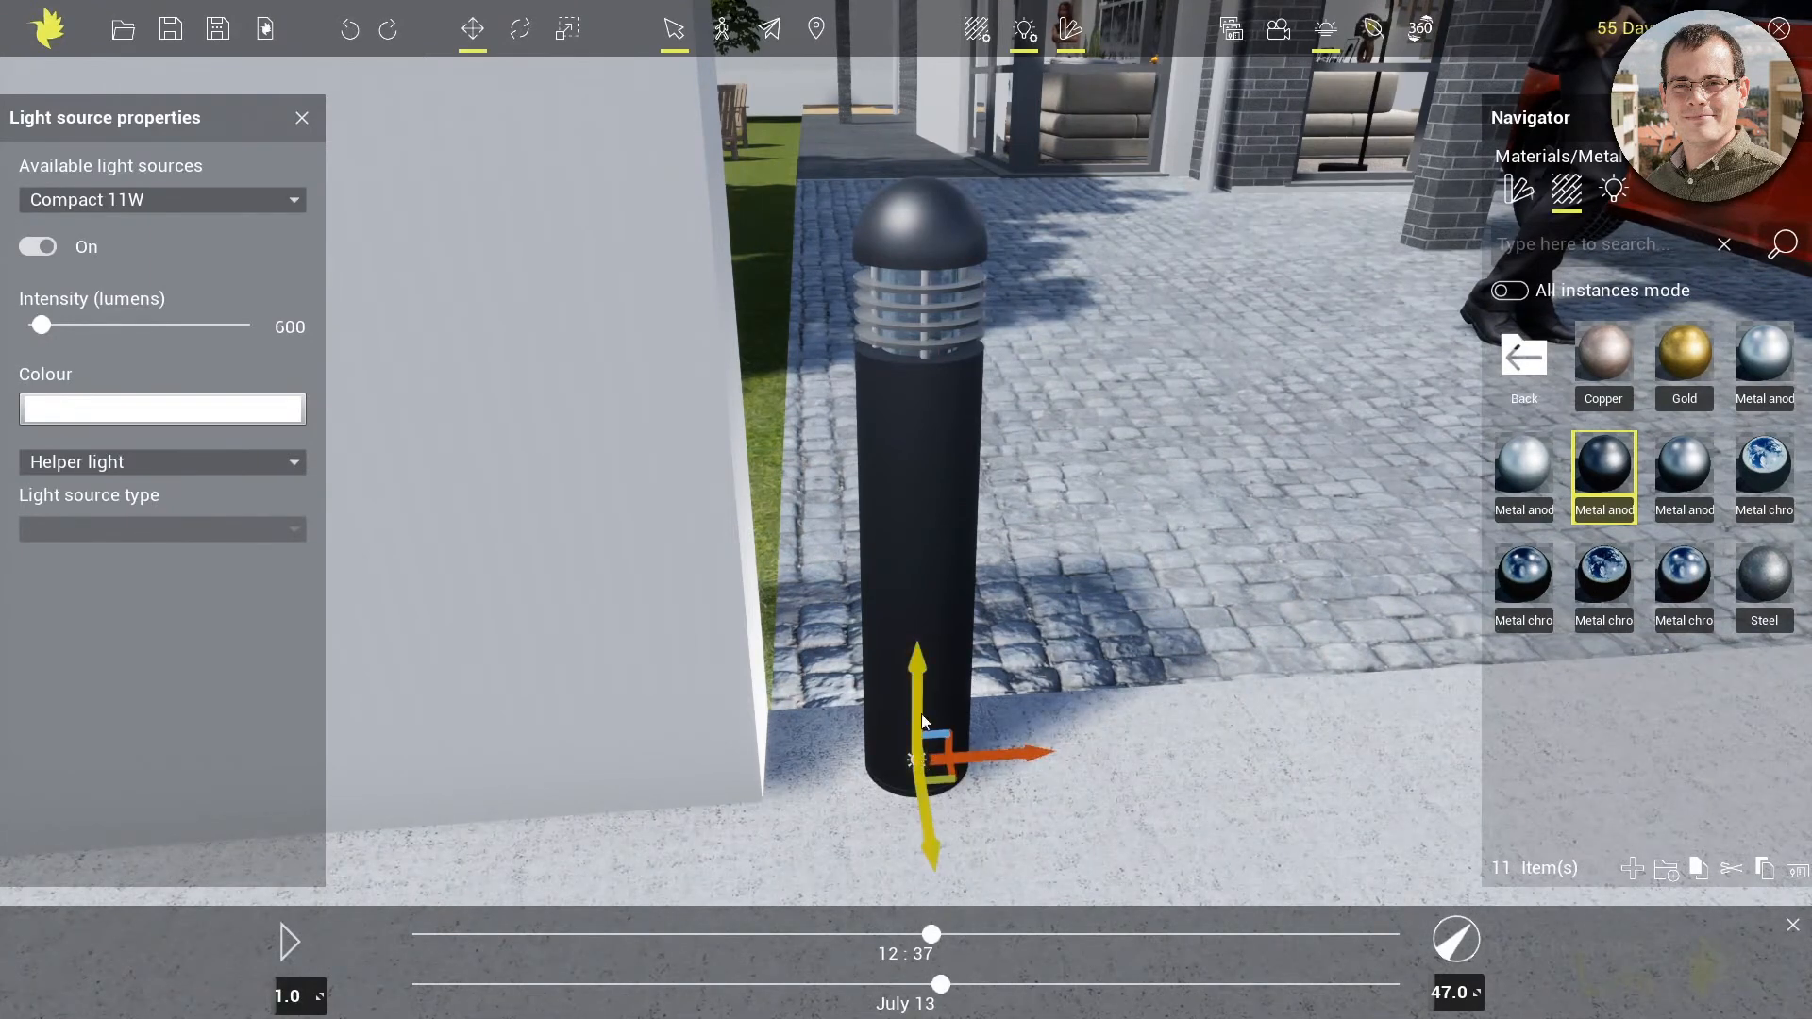
{"action": "left_click_drag", "start_coordinate": [918, 700], "coordinate": [921, 206]}
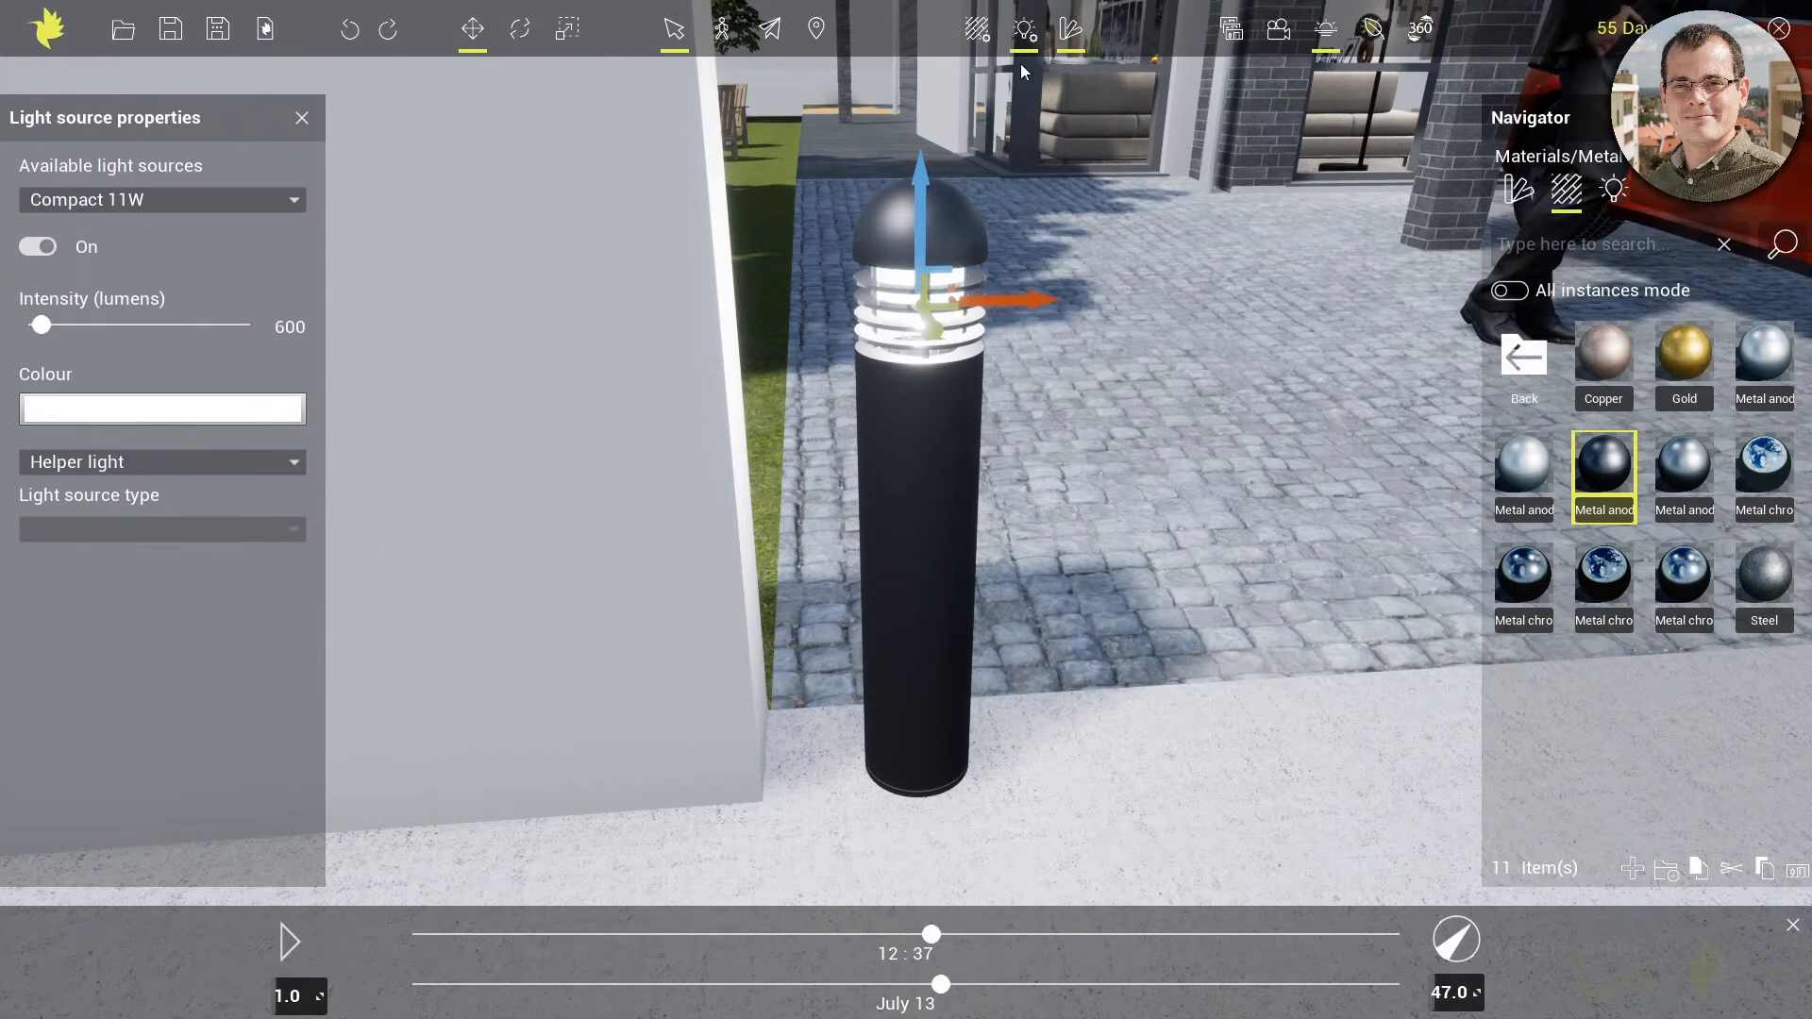
{"action": "left_click", "coordinate": [1024, 31]}
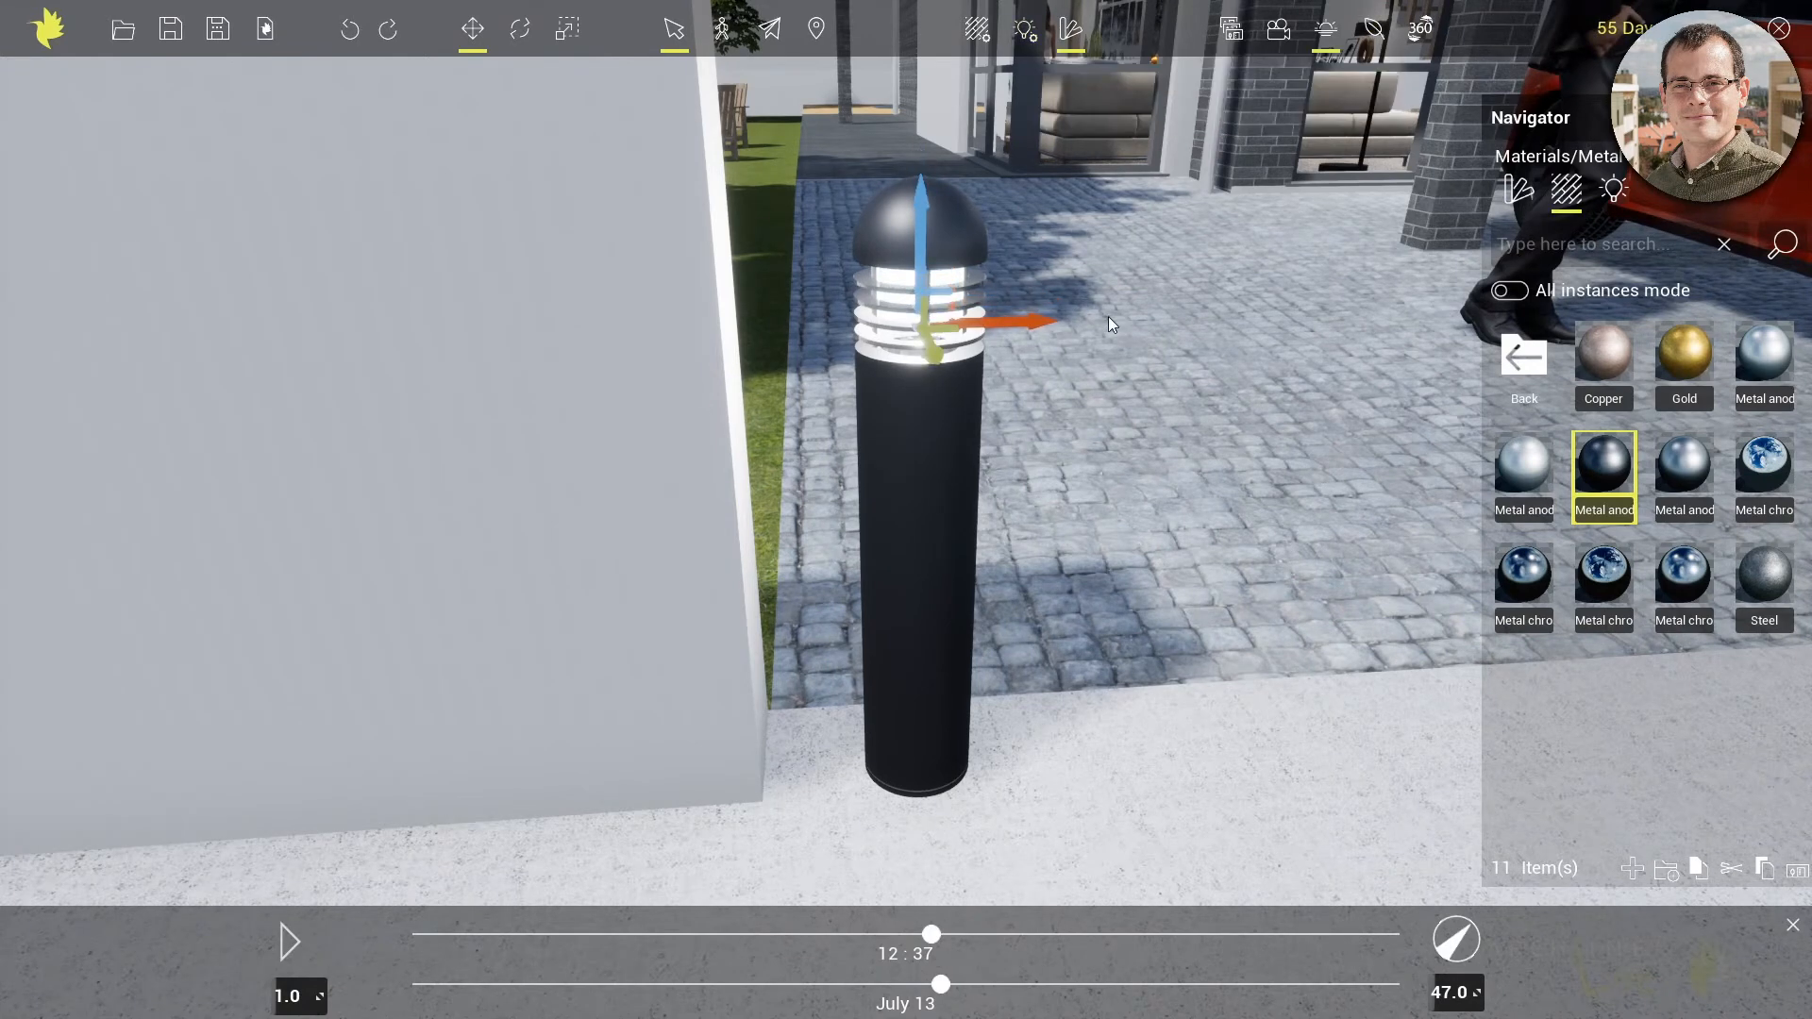
{"action": "left_click", "coordinate": [462, 39]}
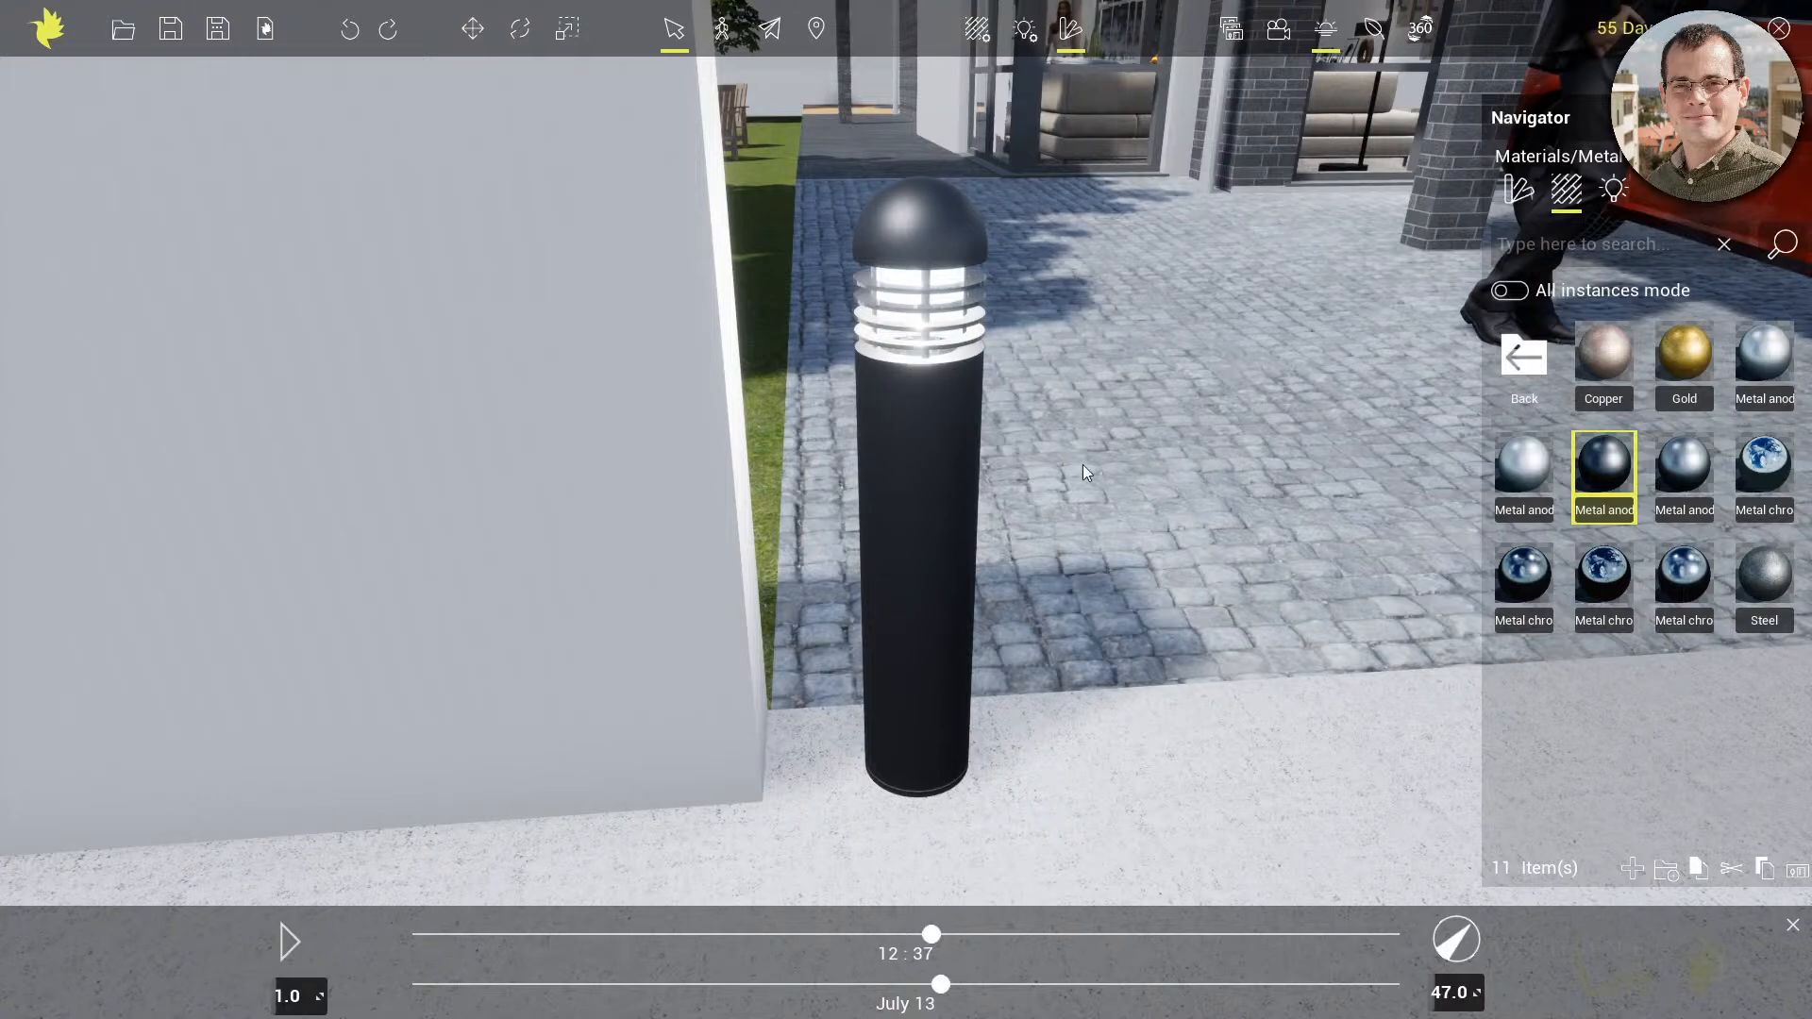
Recall the saved Living_room_1 view and display the light sources around the dining area
{"action": "left_click", "coordinate": [1226, 38]}
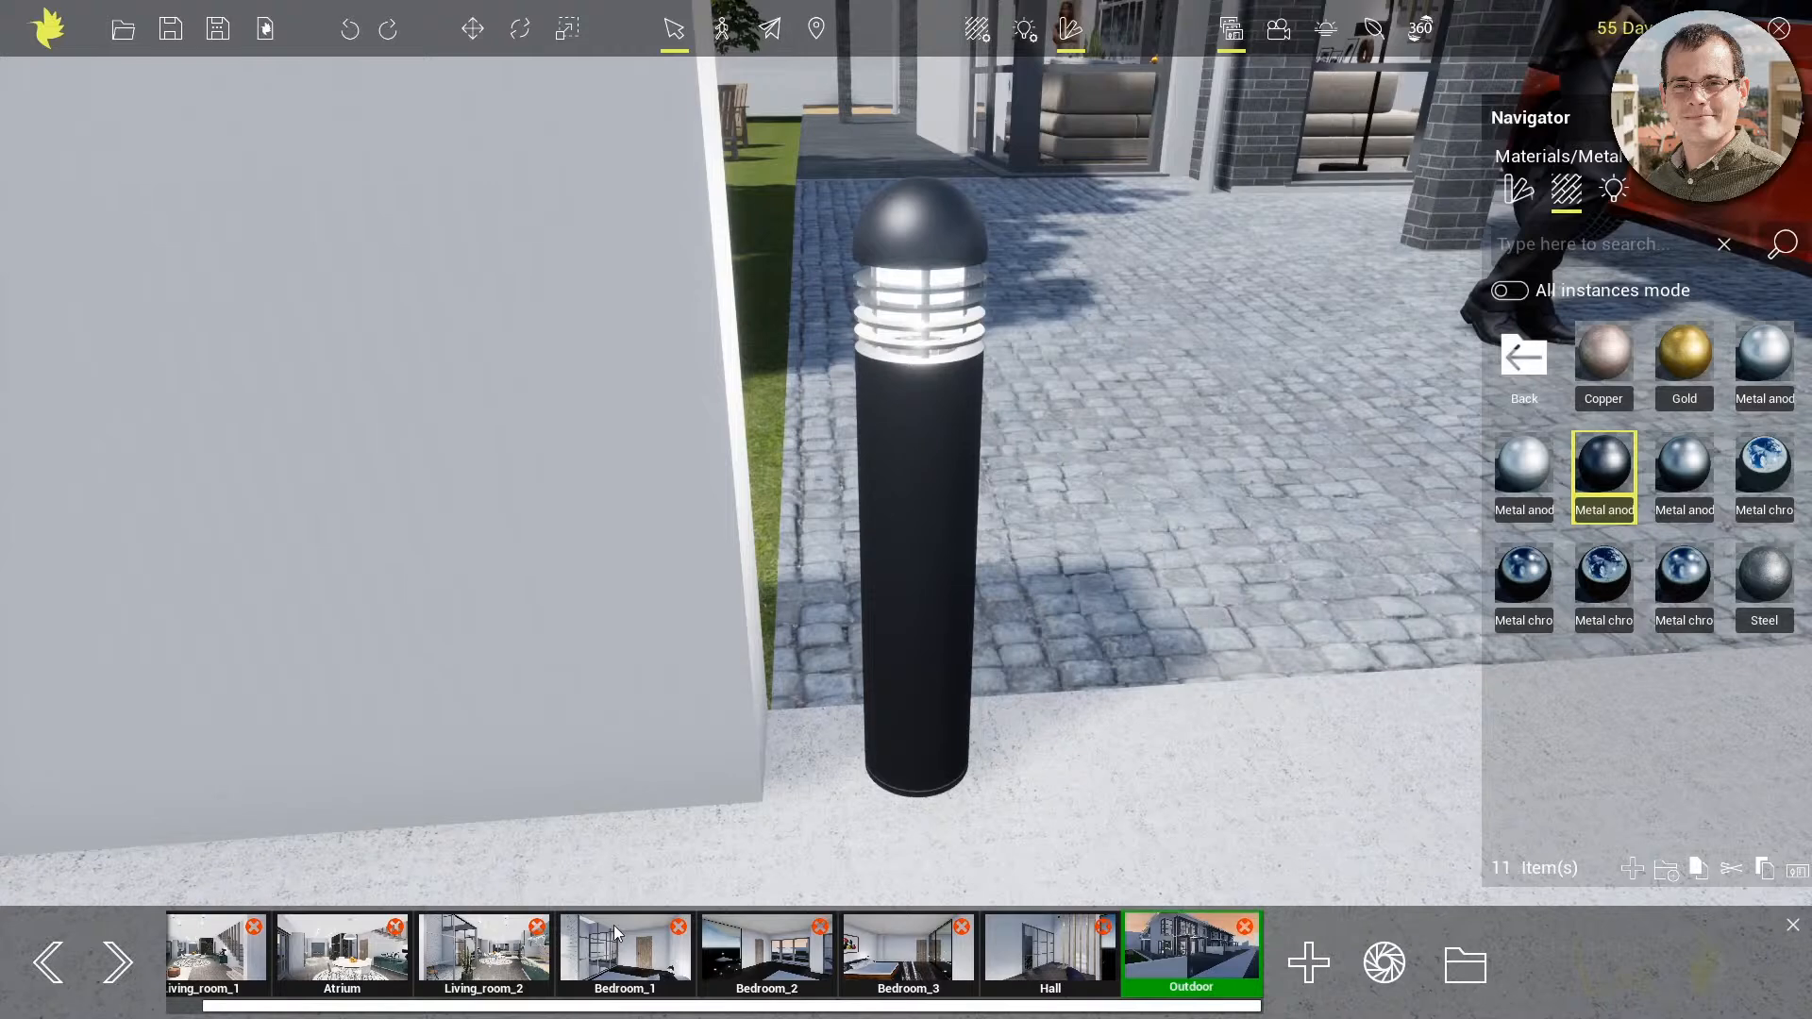
{"action": "left_click", "coordinate": [223, 967]}
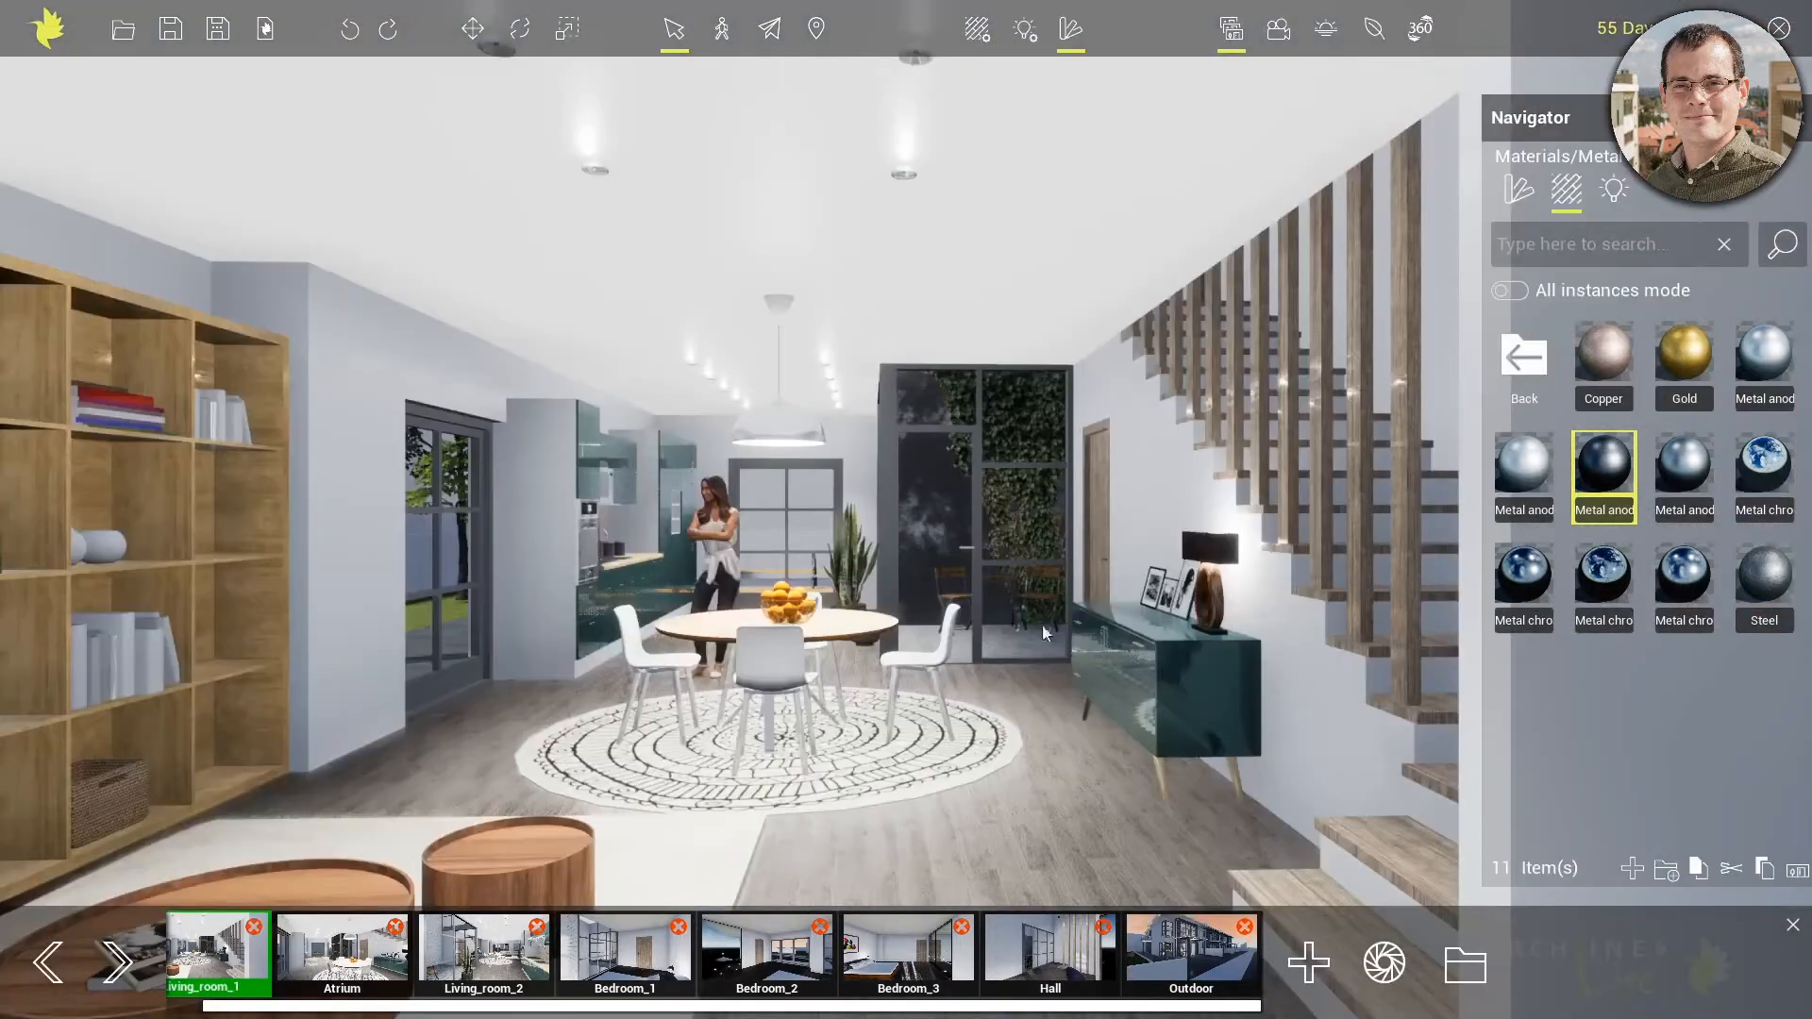
{"action": "left_click", "coordinate": [1024, 30]}
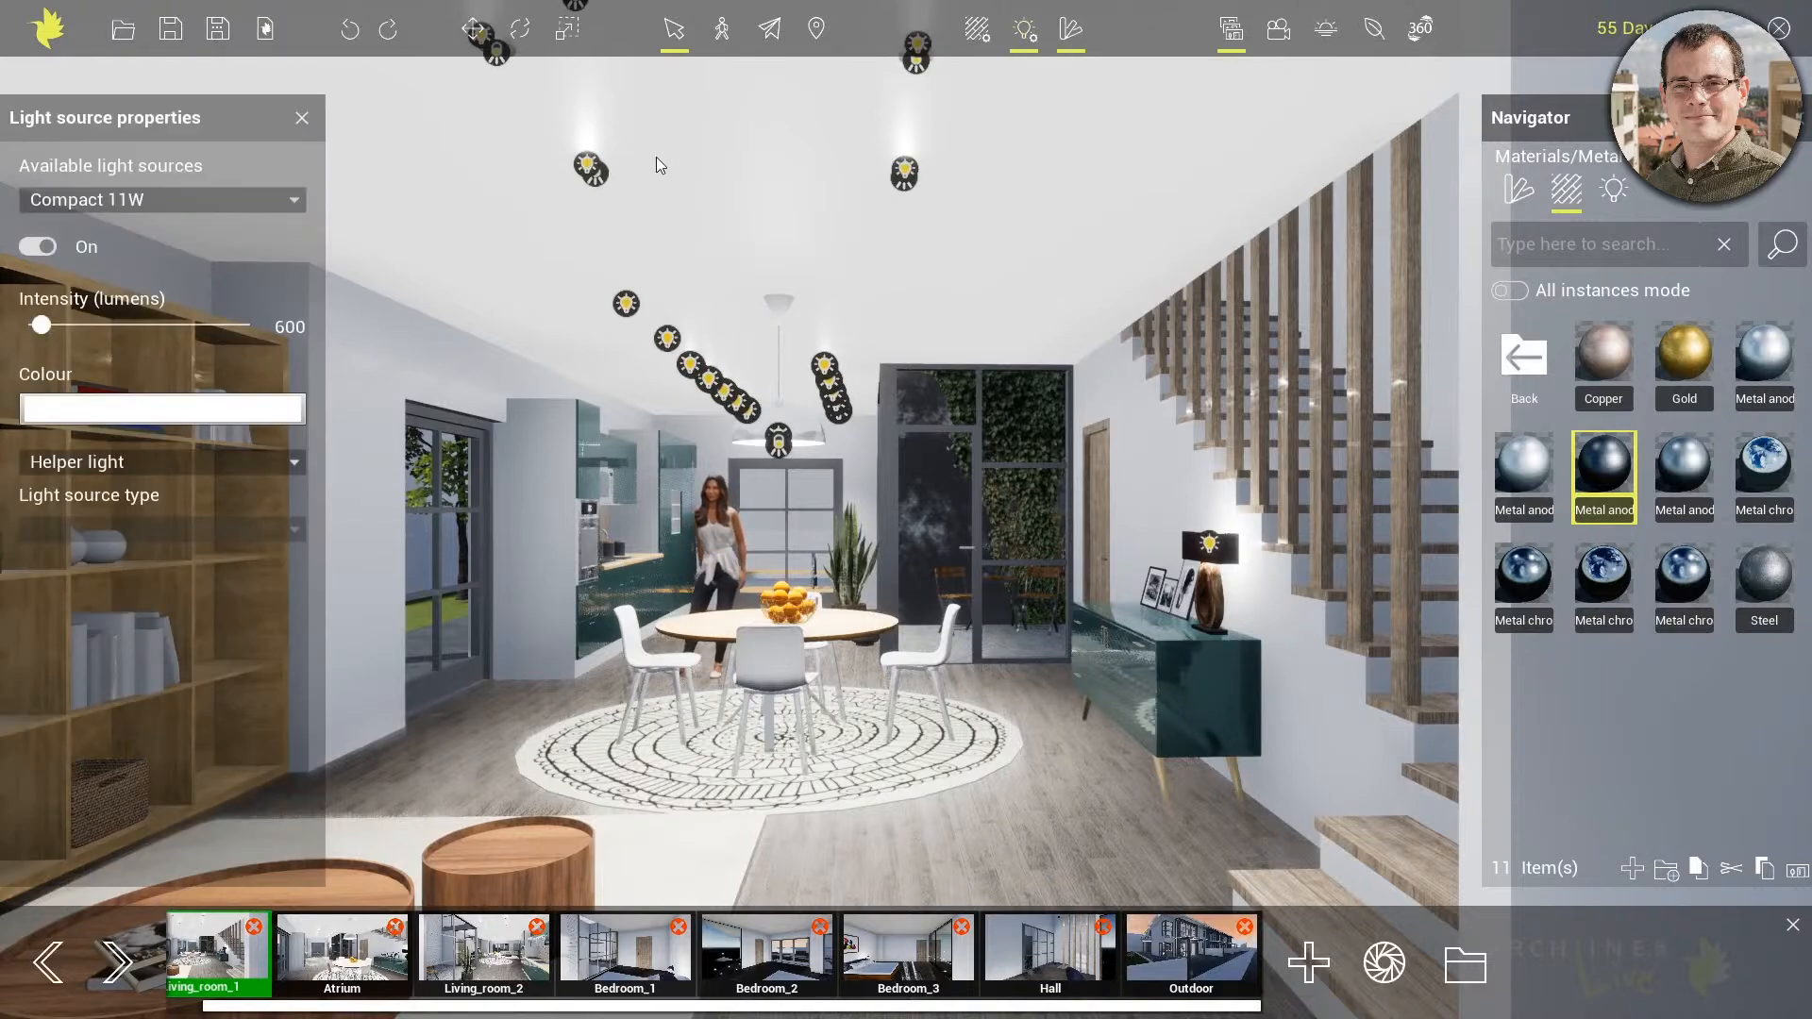
{"action": "middle_click_drag", "start_coordinate": [876, 545], "coordinate": [978, 445]}
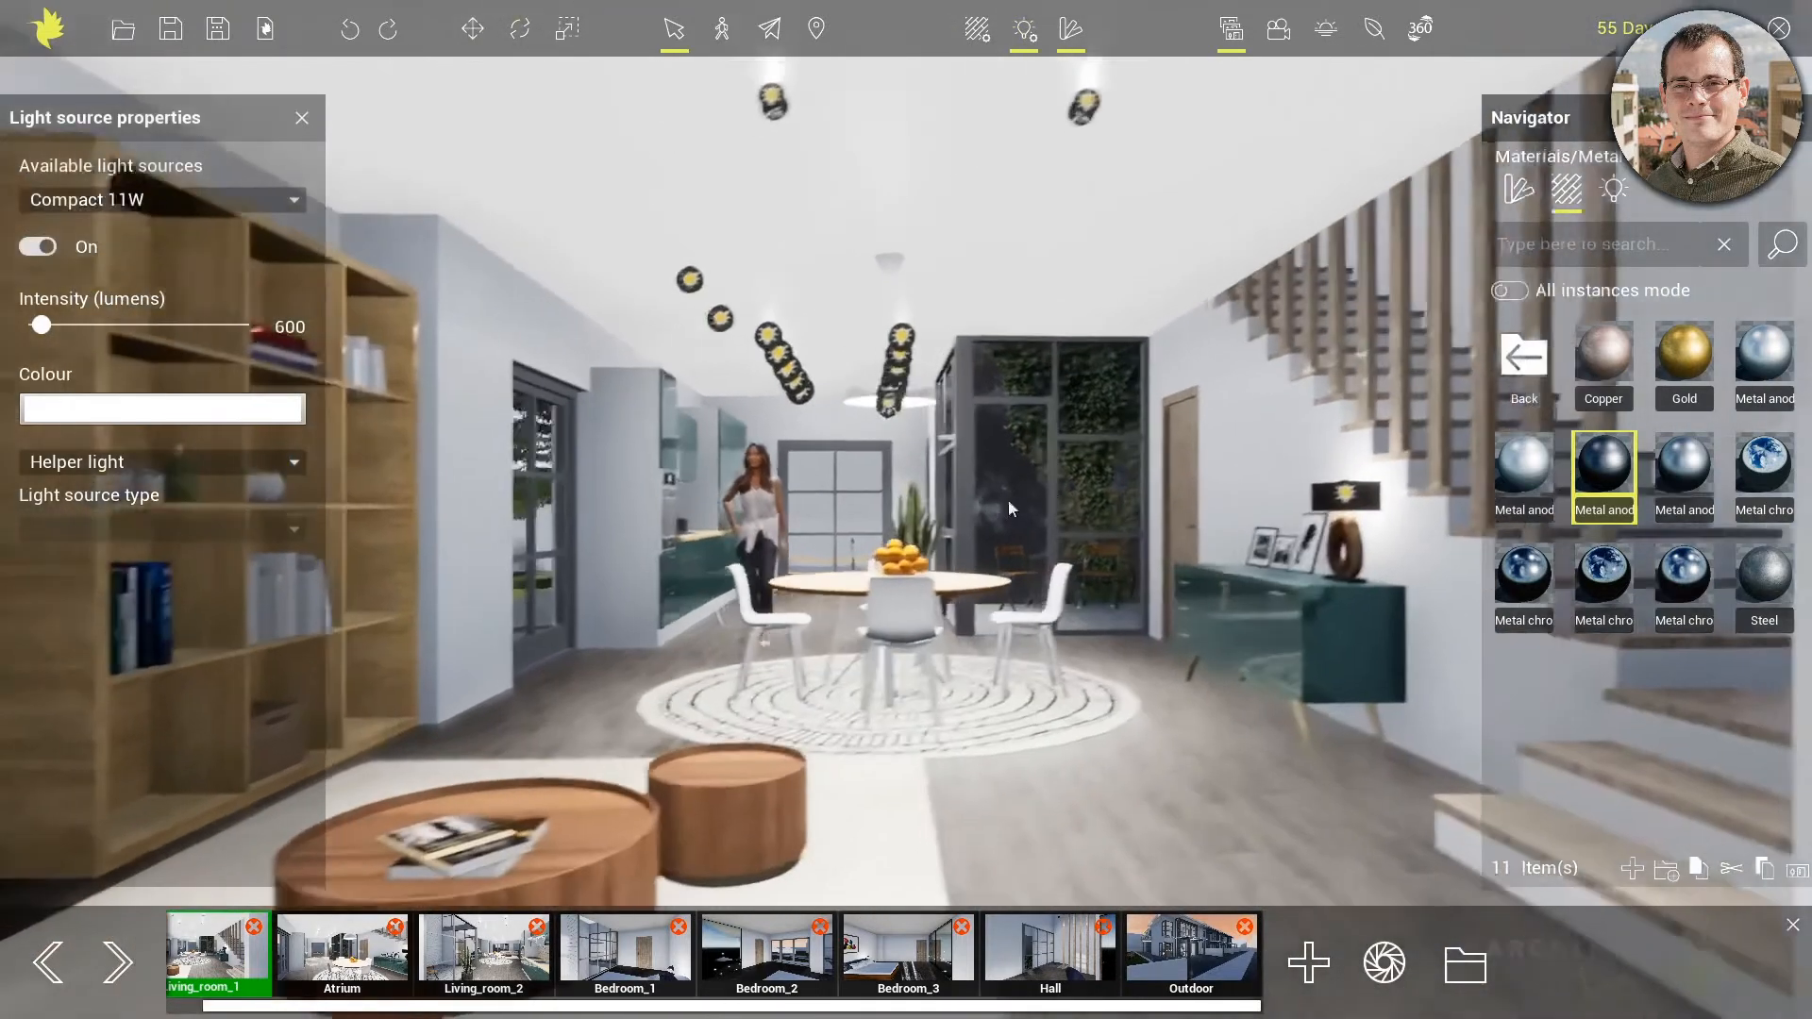
{"action": "scroll", "coordinate": [957, 429], "scroll_direction": "up", "scroll_amount": 5}
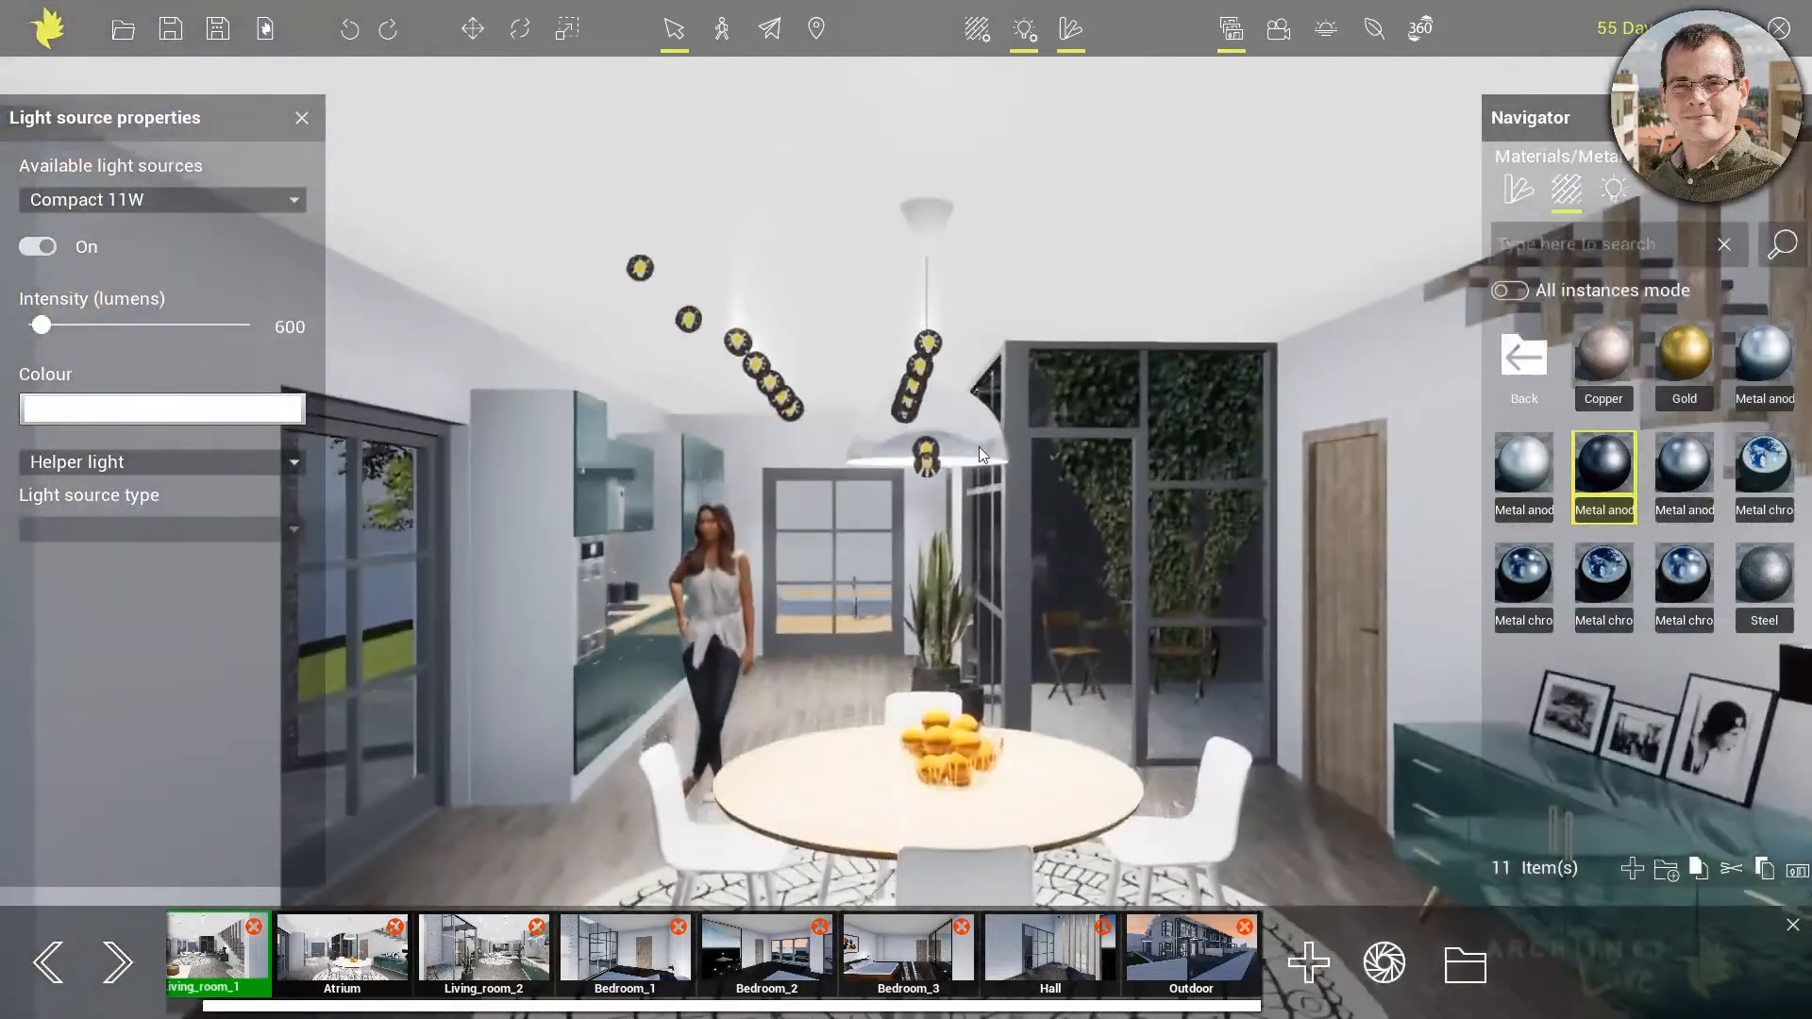
Select the LED 18W light in the dining table's pendant lamp and switch it off and on to compare
{"action": "left_click", "coordinate": [926, 469]}
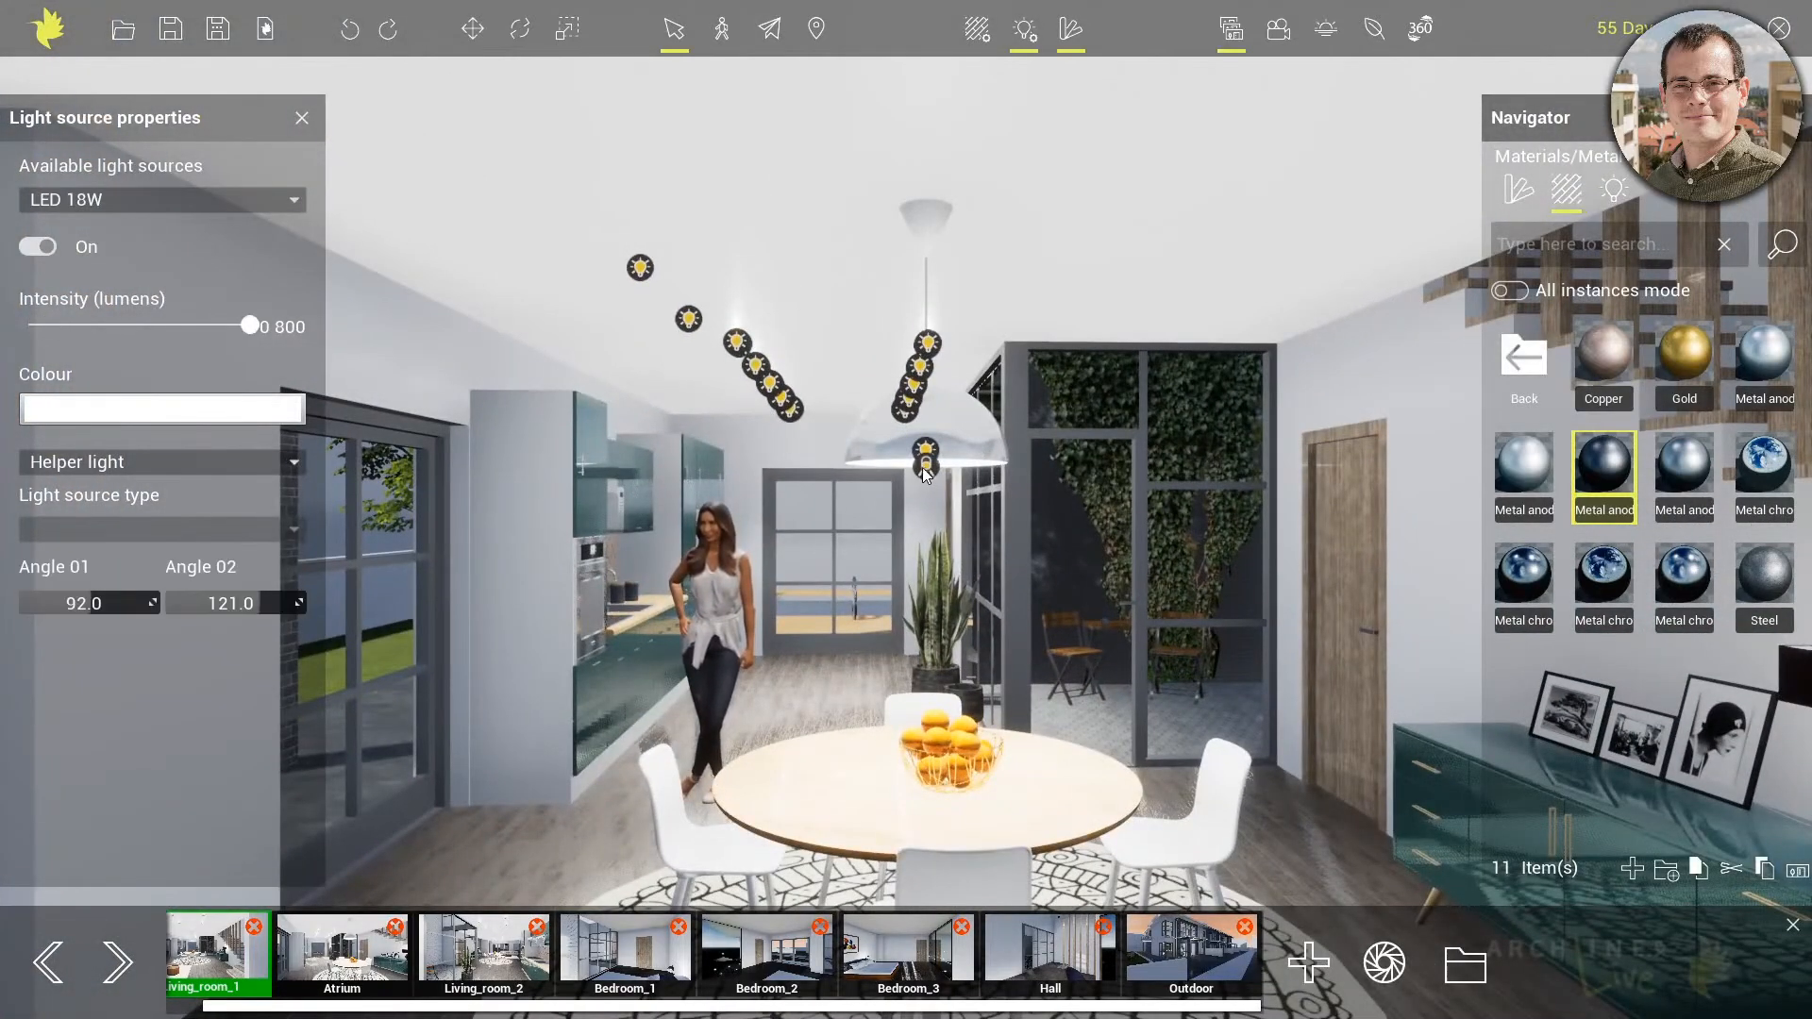
{"action": "left_click", "coordinate": [41, 252]}
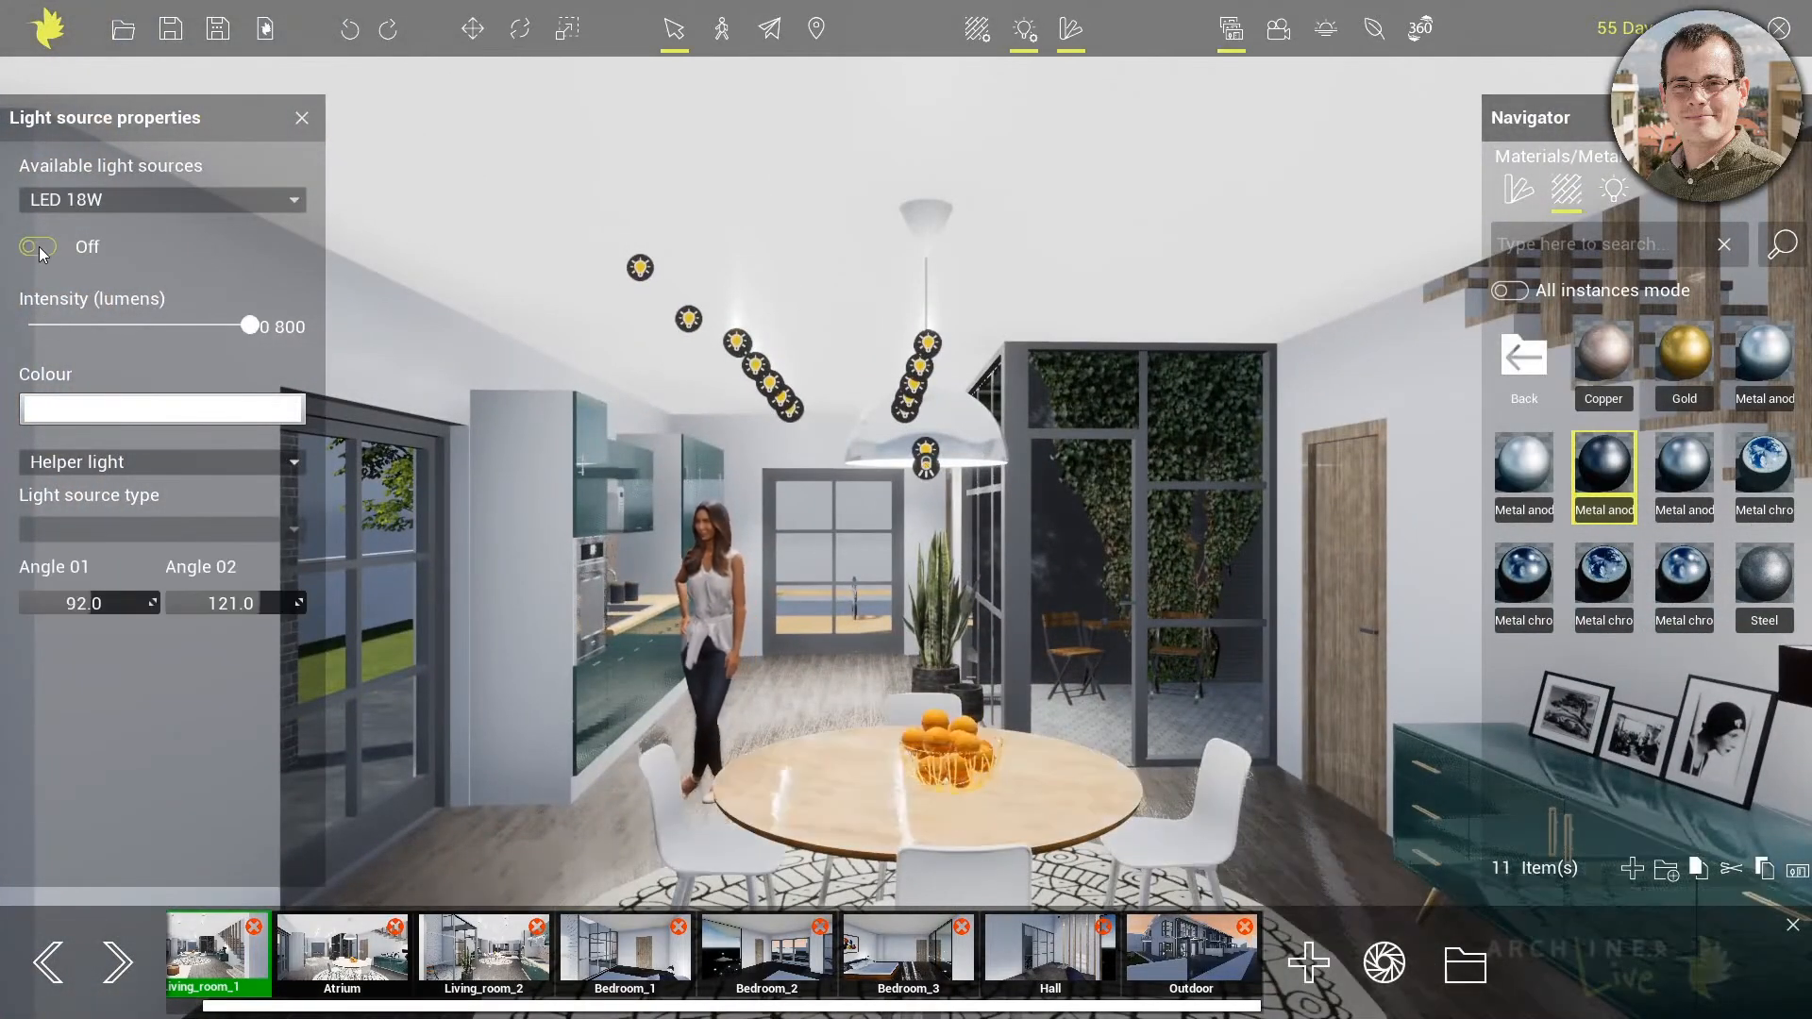
{"action": "left_click", "coordinate": [41, 252]}
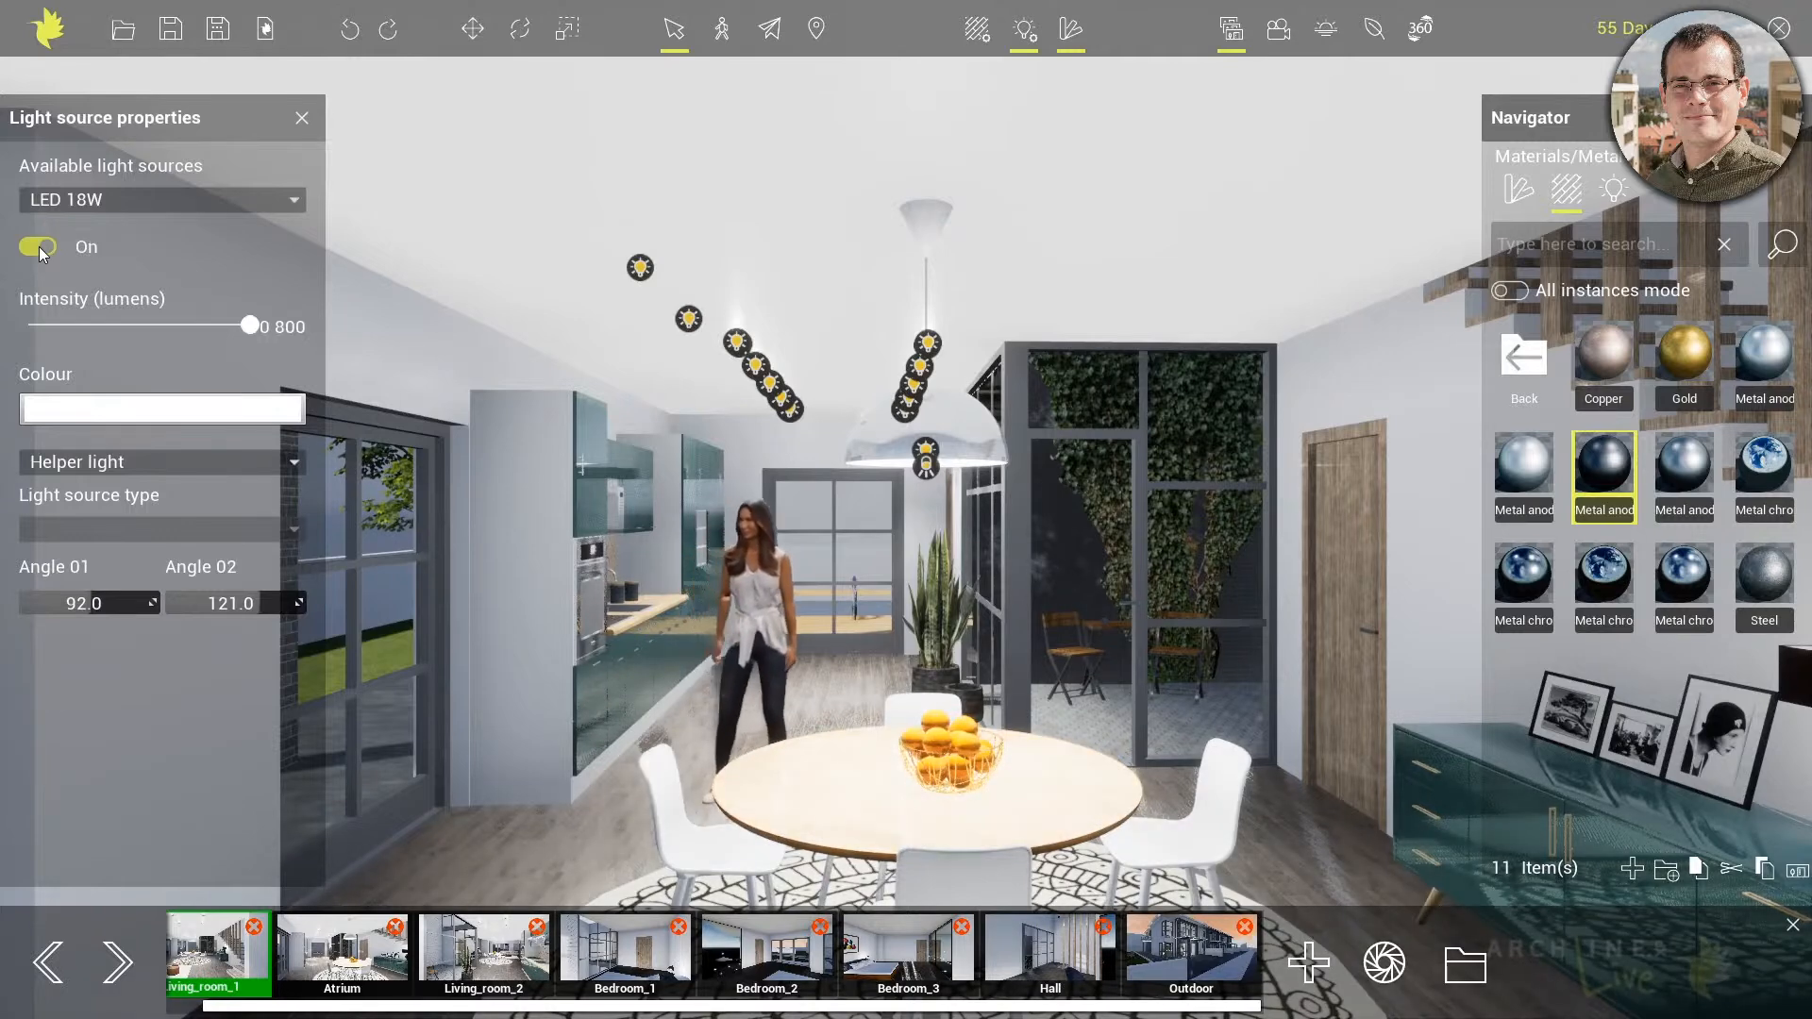
Change the pendant lamp's light to Real light (shadow caster) and check the shadows around the dining table
{"action": "left_click", "coordinate": [203, 462]}
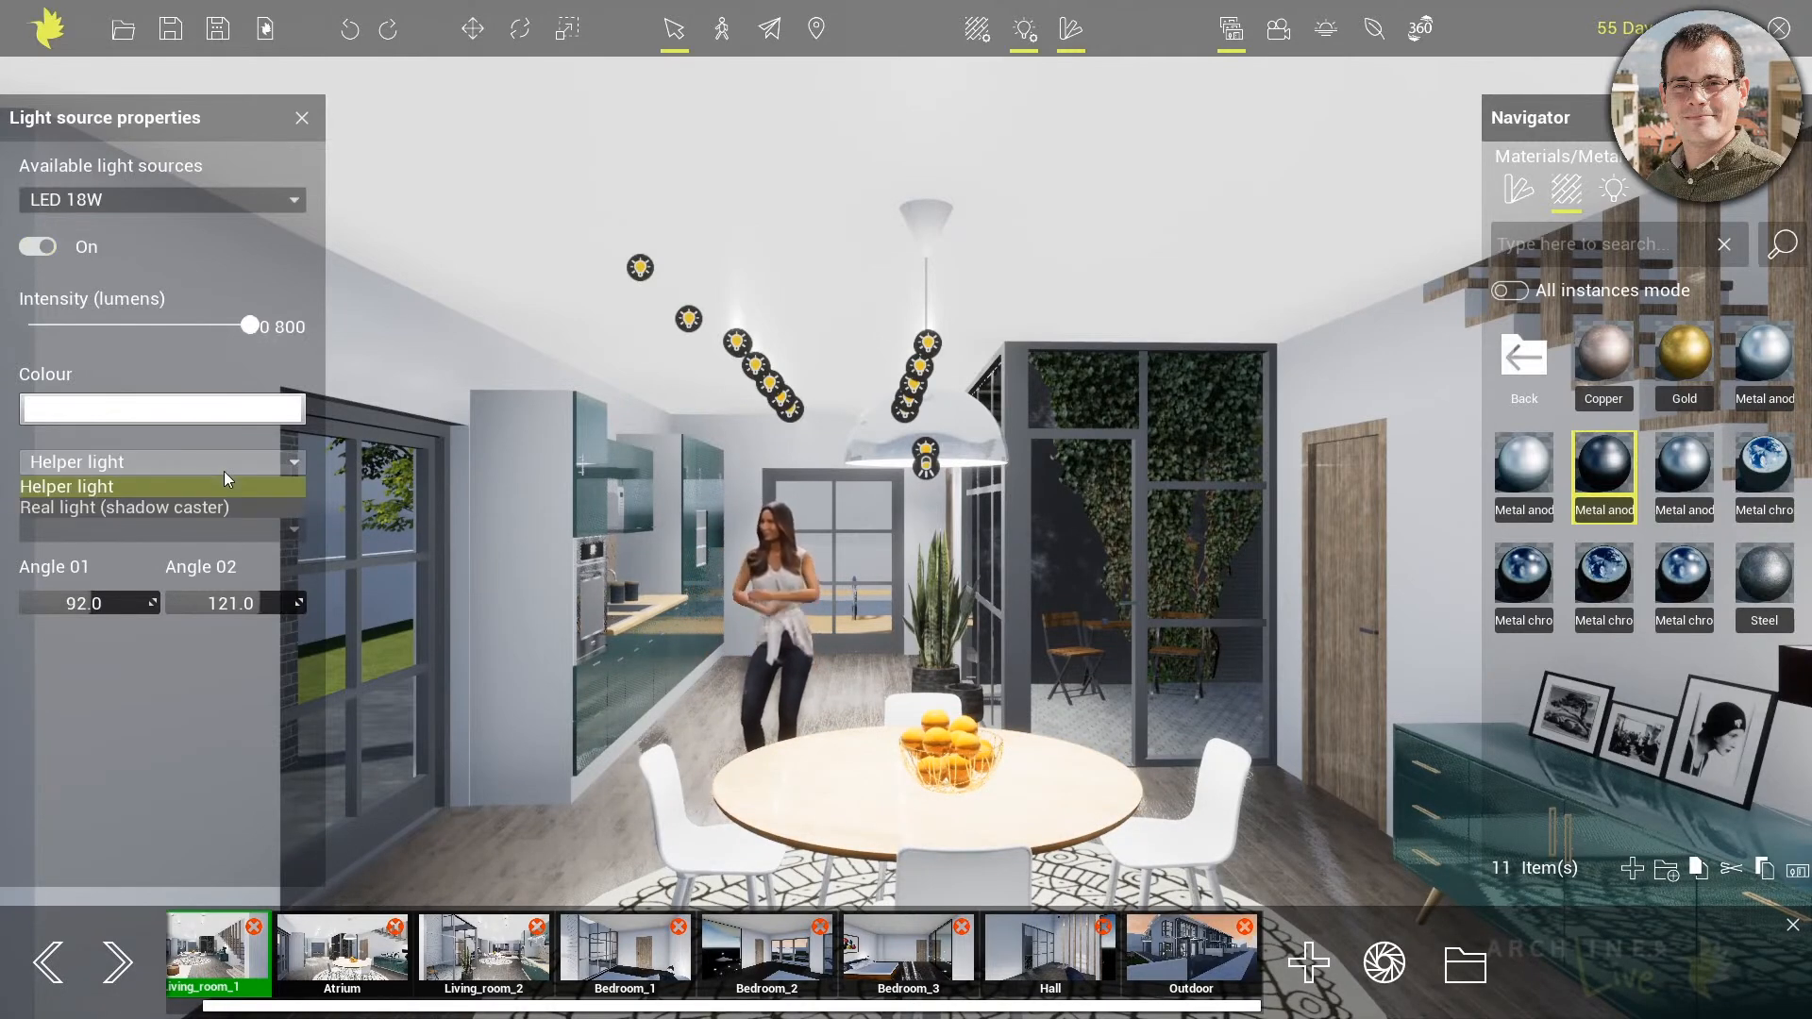
{"action": "left_click", "coordinate": [209, 509]}
{"action": "right_click_drag", "start_coordinate": [757, 591], "coordinate": [778, 630]}
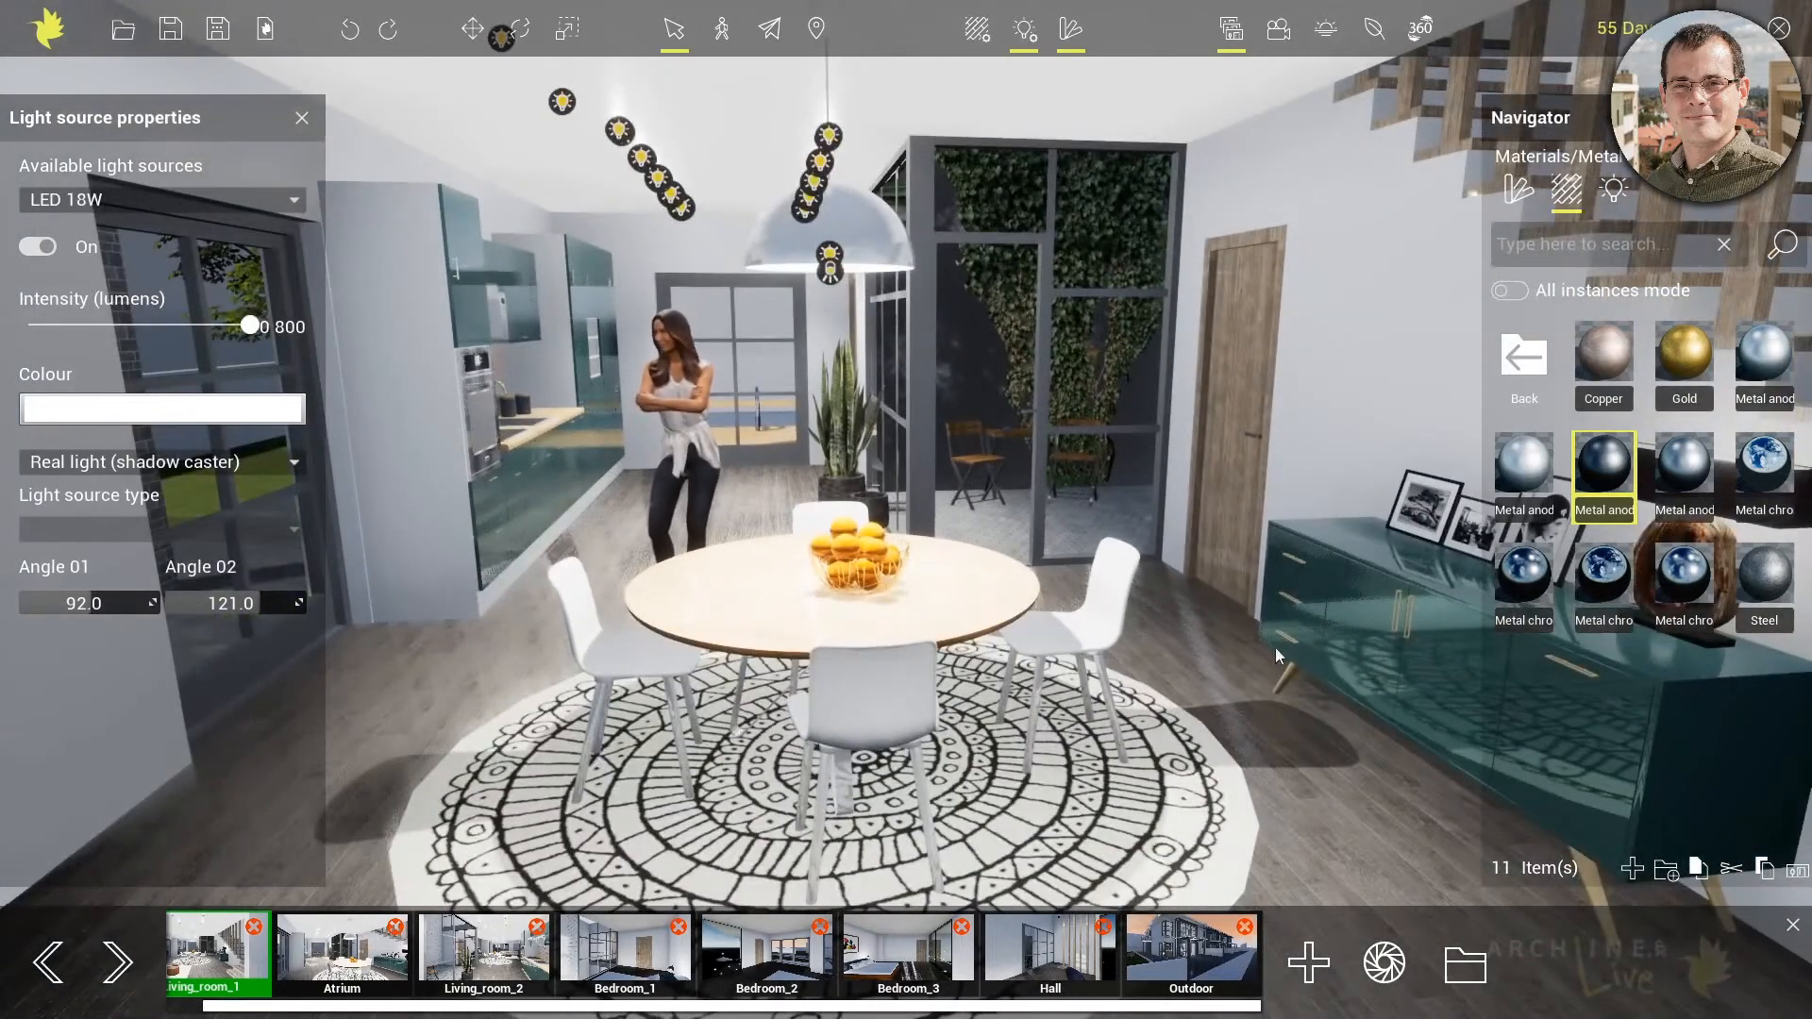
{"action": "left_click", "coordinate": [38, 246]}
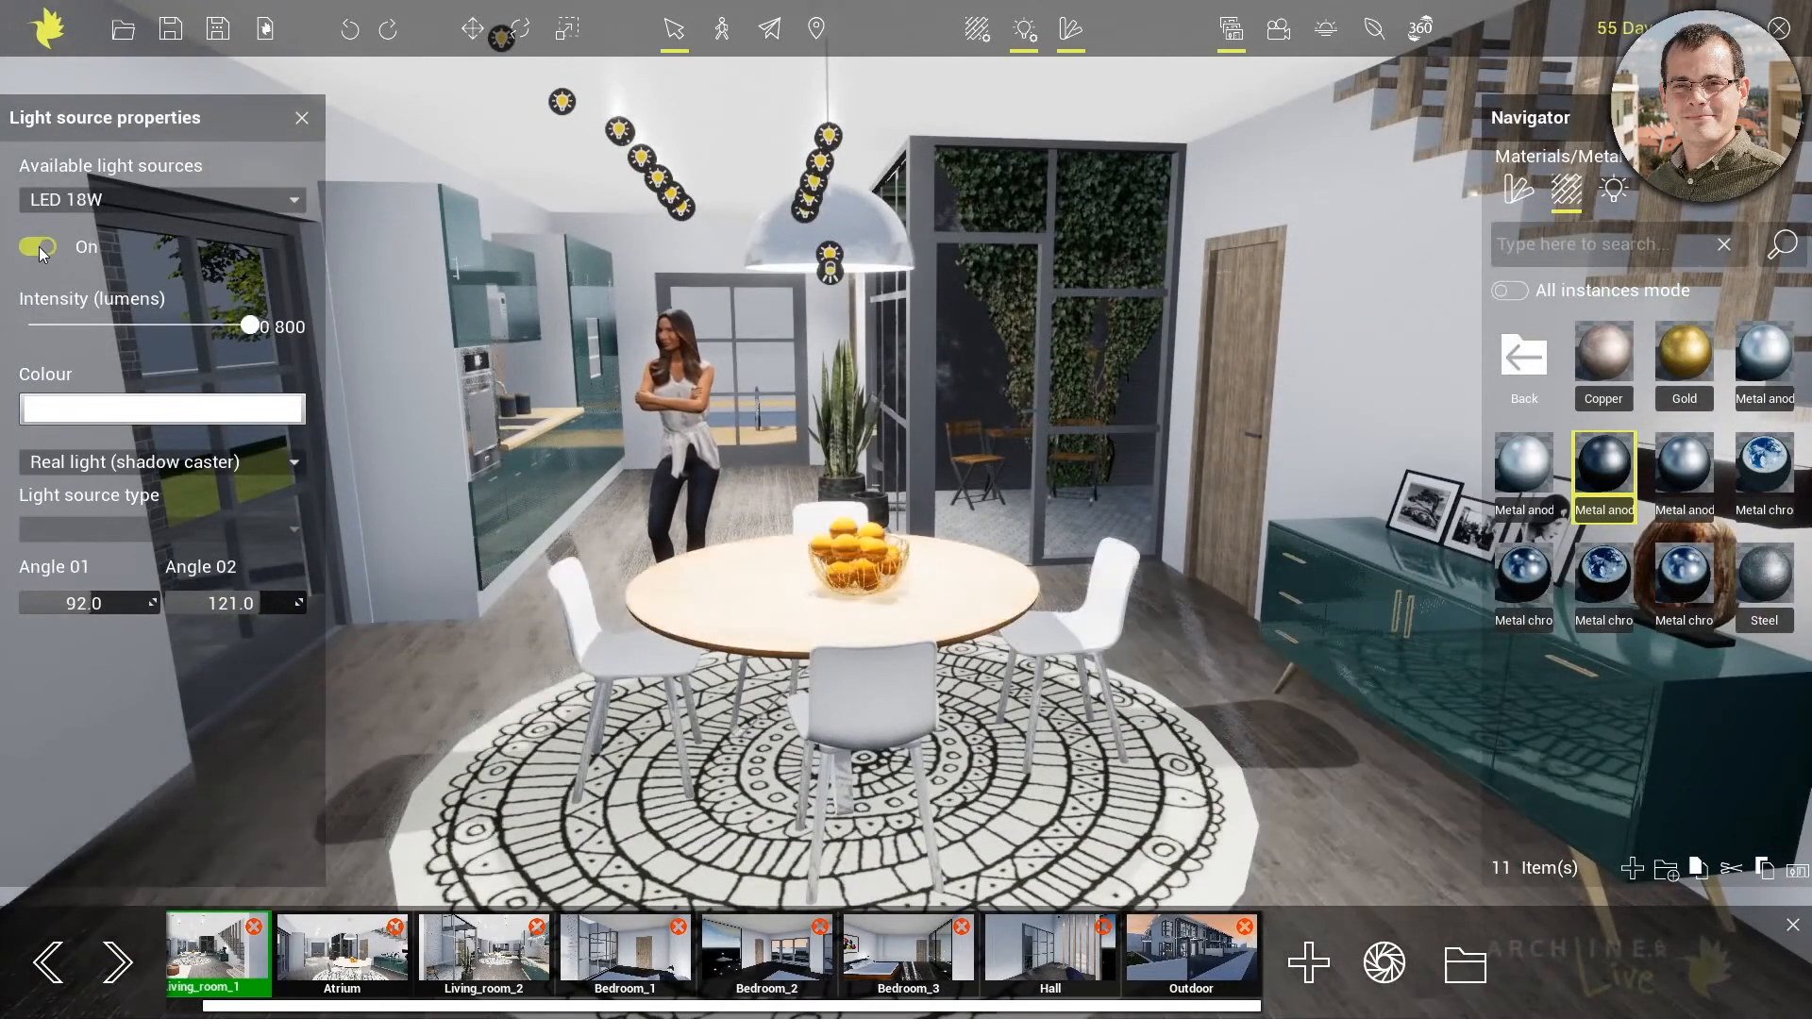
{"action": "mouse_move", "coordinate": [699, 484]}
{"action": "right_mouse_down"}
{"action": "mouse_move", "coordinate": [791, 471]}
{"action": "mouse_move", "coordinate": [698, 468]}
{"action": "right_mouse_up"}
Set the pendant light's intensity to 1957 lumens and recall the saved Outdoor view
{"action": "left_click_drag", "start_coordinate": [248, 325], "coordinate": [172, 324]}
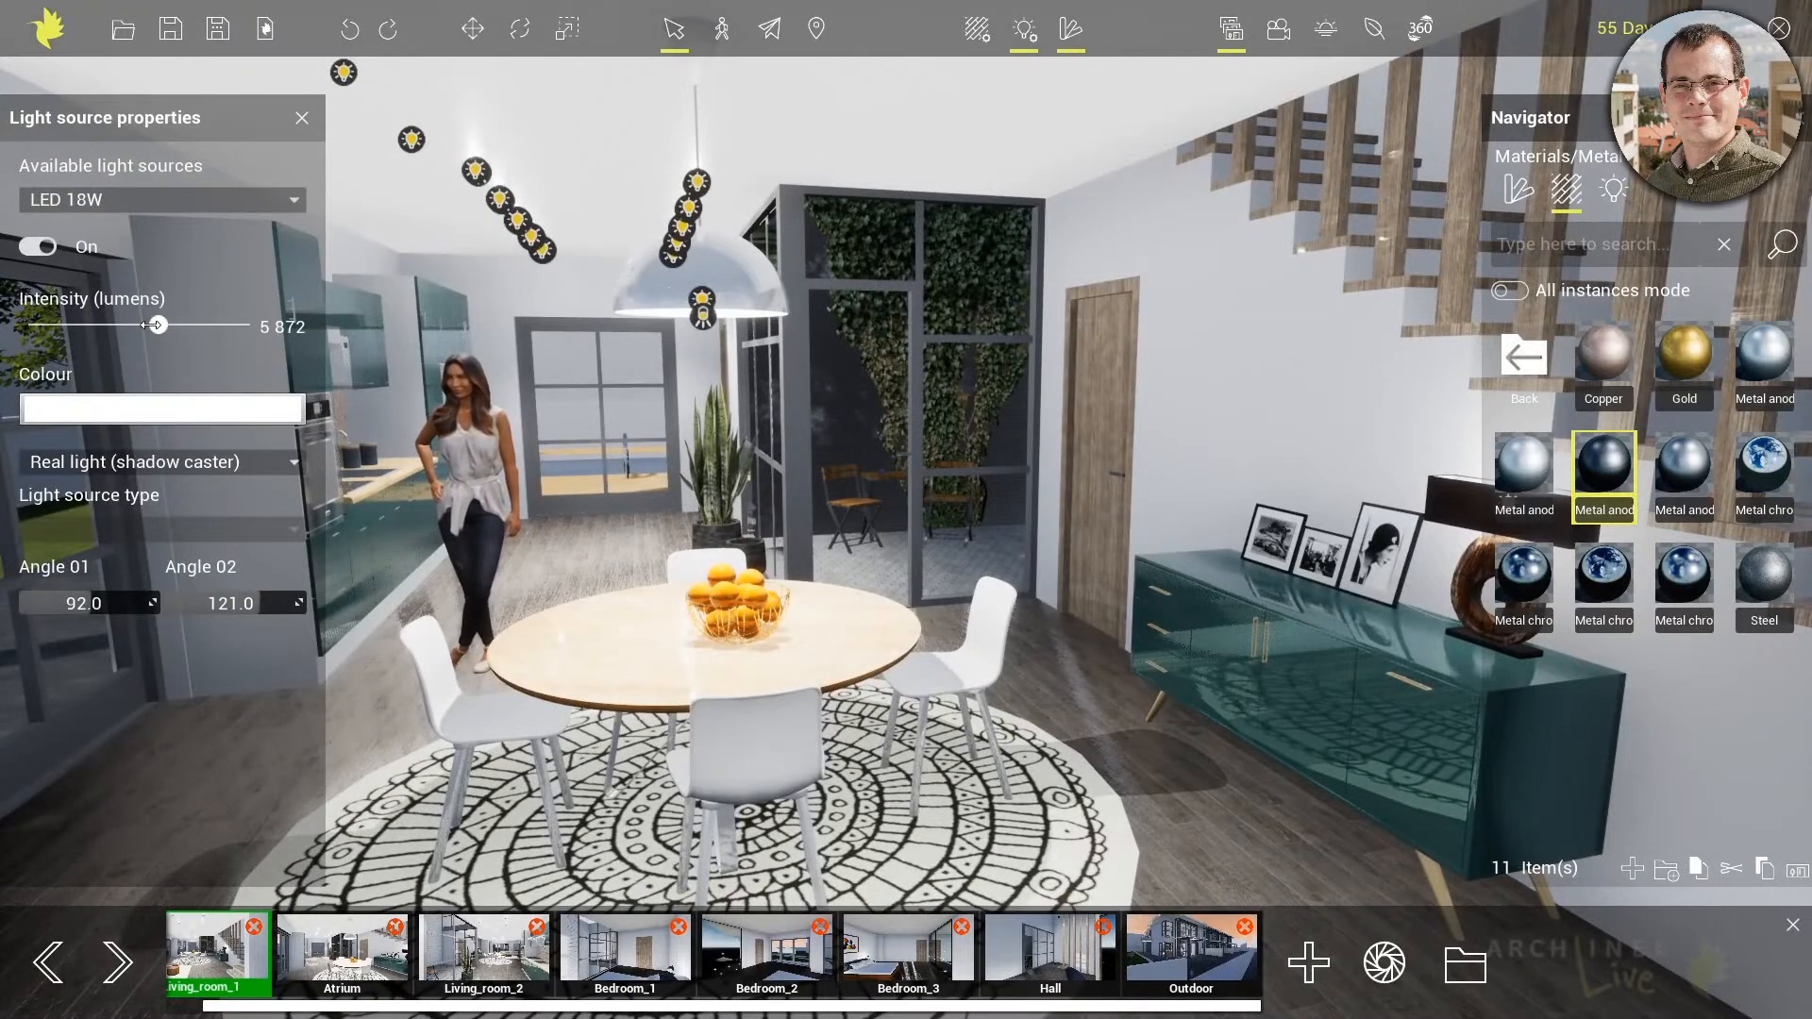
{"action": "left_click_drag", "start_coordinate": [151, 325], "coordinate": [72, 325]}
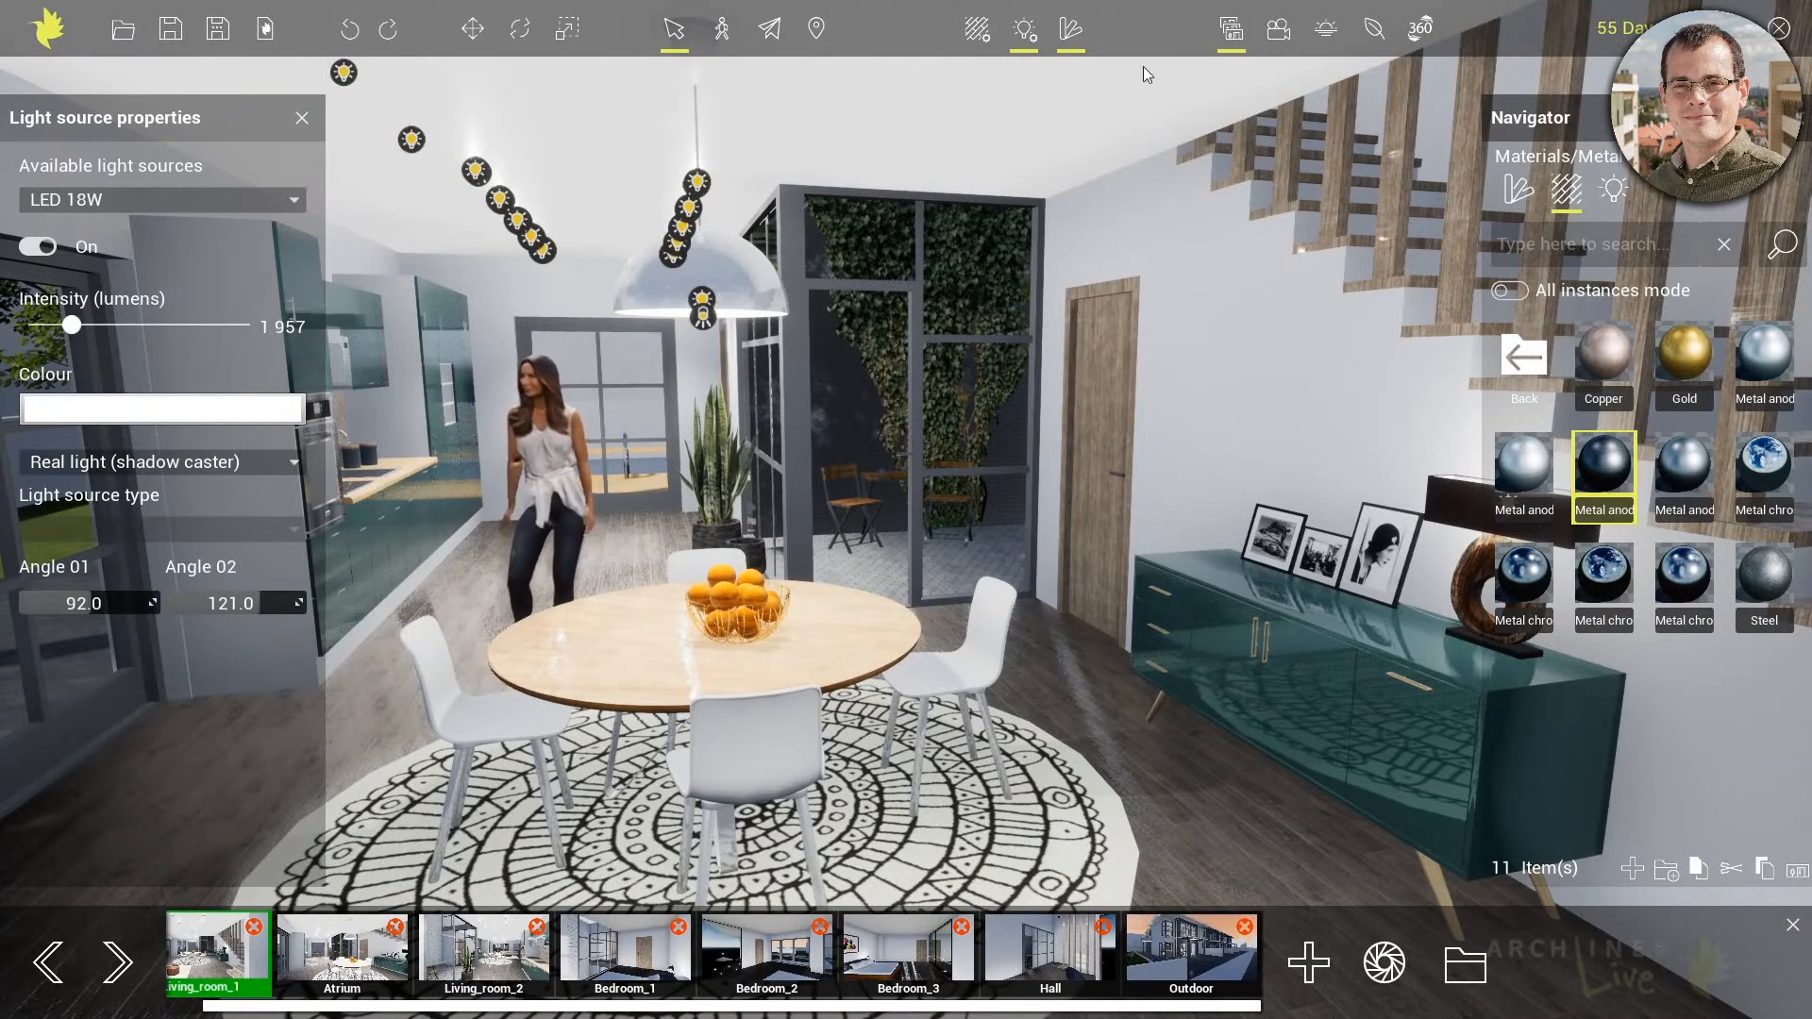
{"action": "left_click", "coordinate": [1025, 30]}
{"action": "left_click", "coordinate": [1191, 948]}
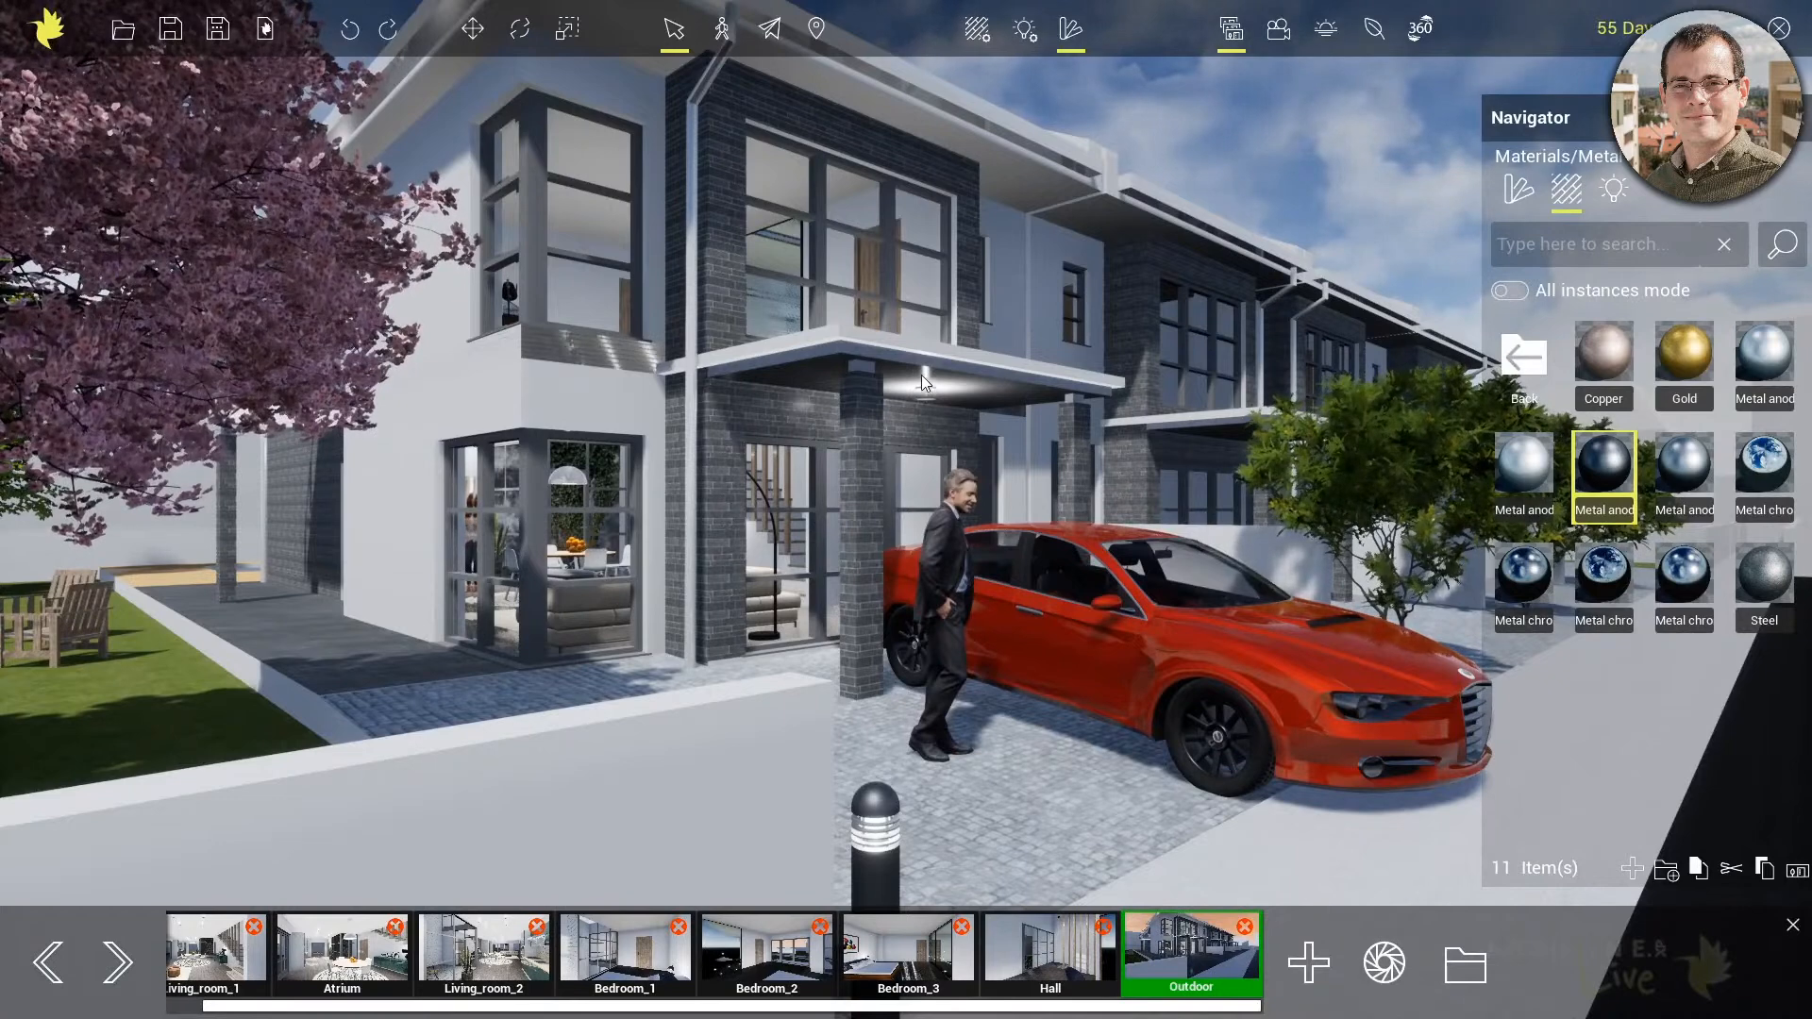
Take a snapshot of the Outdoor view and check the saved Outdoor.png in the project's snapshot folder
{"action": "left_click", "coordinate": [1383, 959]}
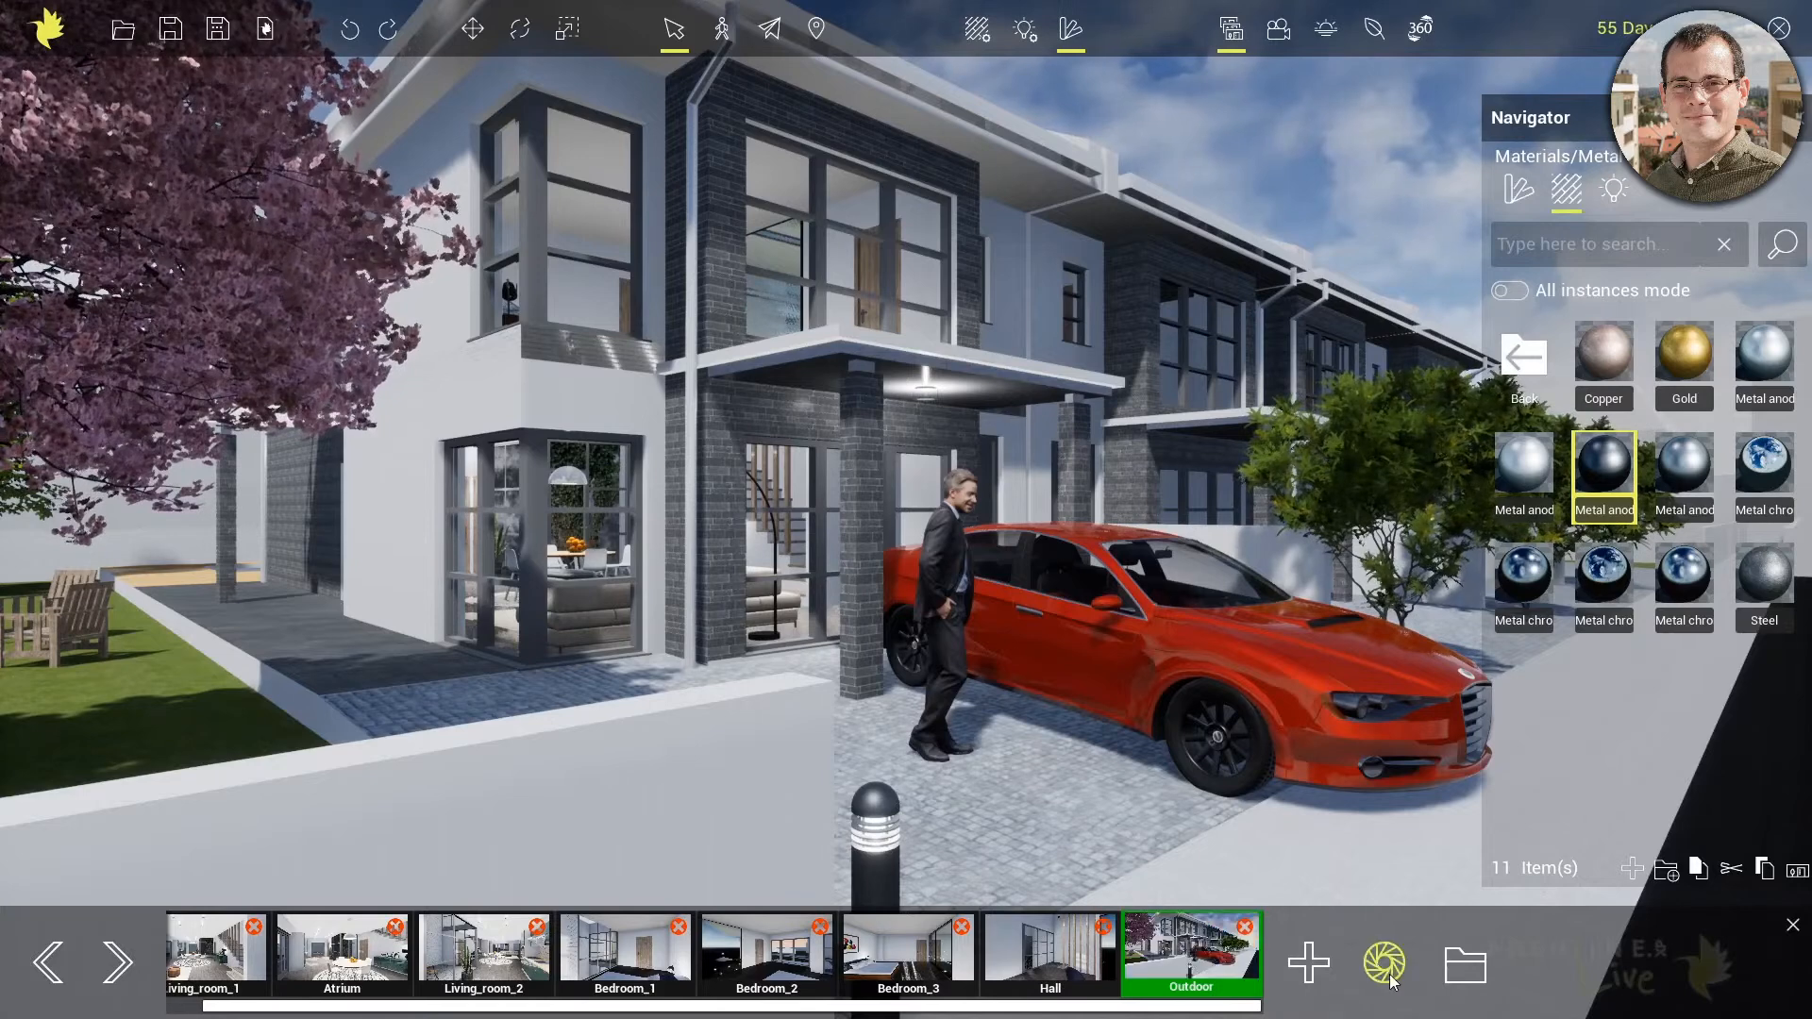
{"action": "left_click", "coordinate": [1454, 955]}
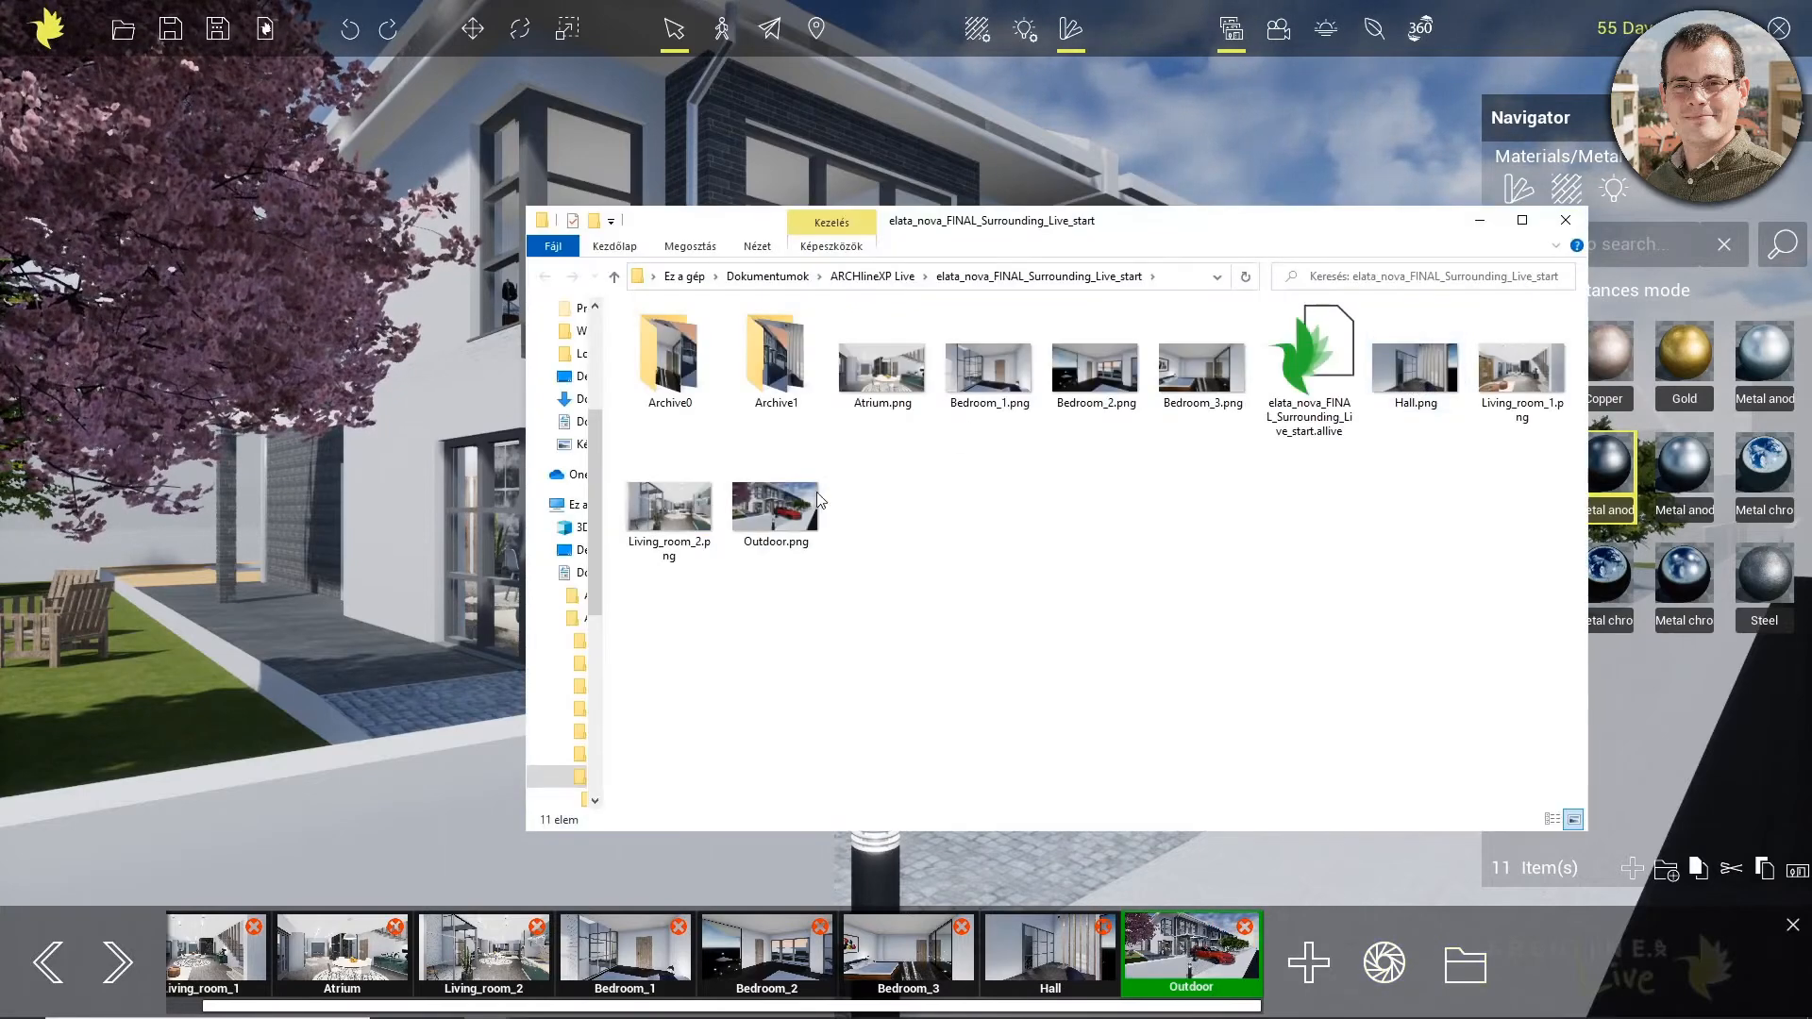
{"action": "double_click", "coordinate": [775, 510]}
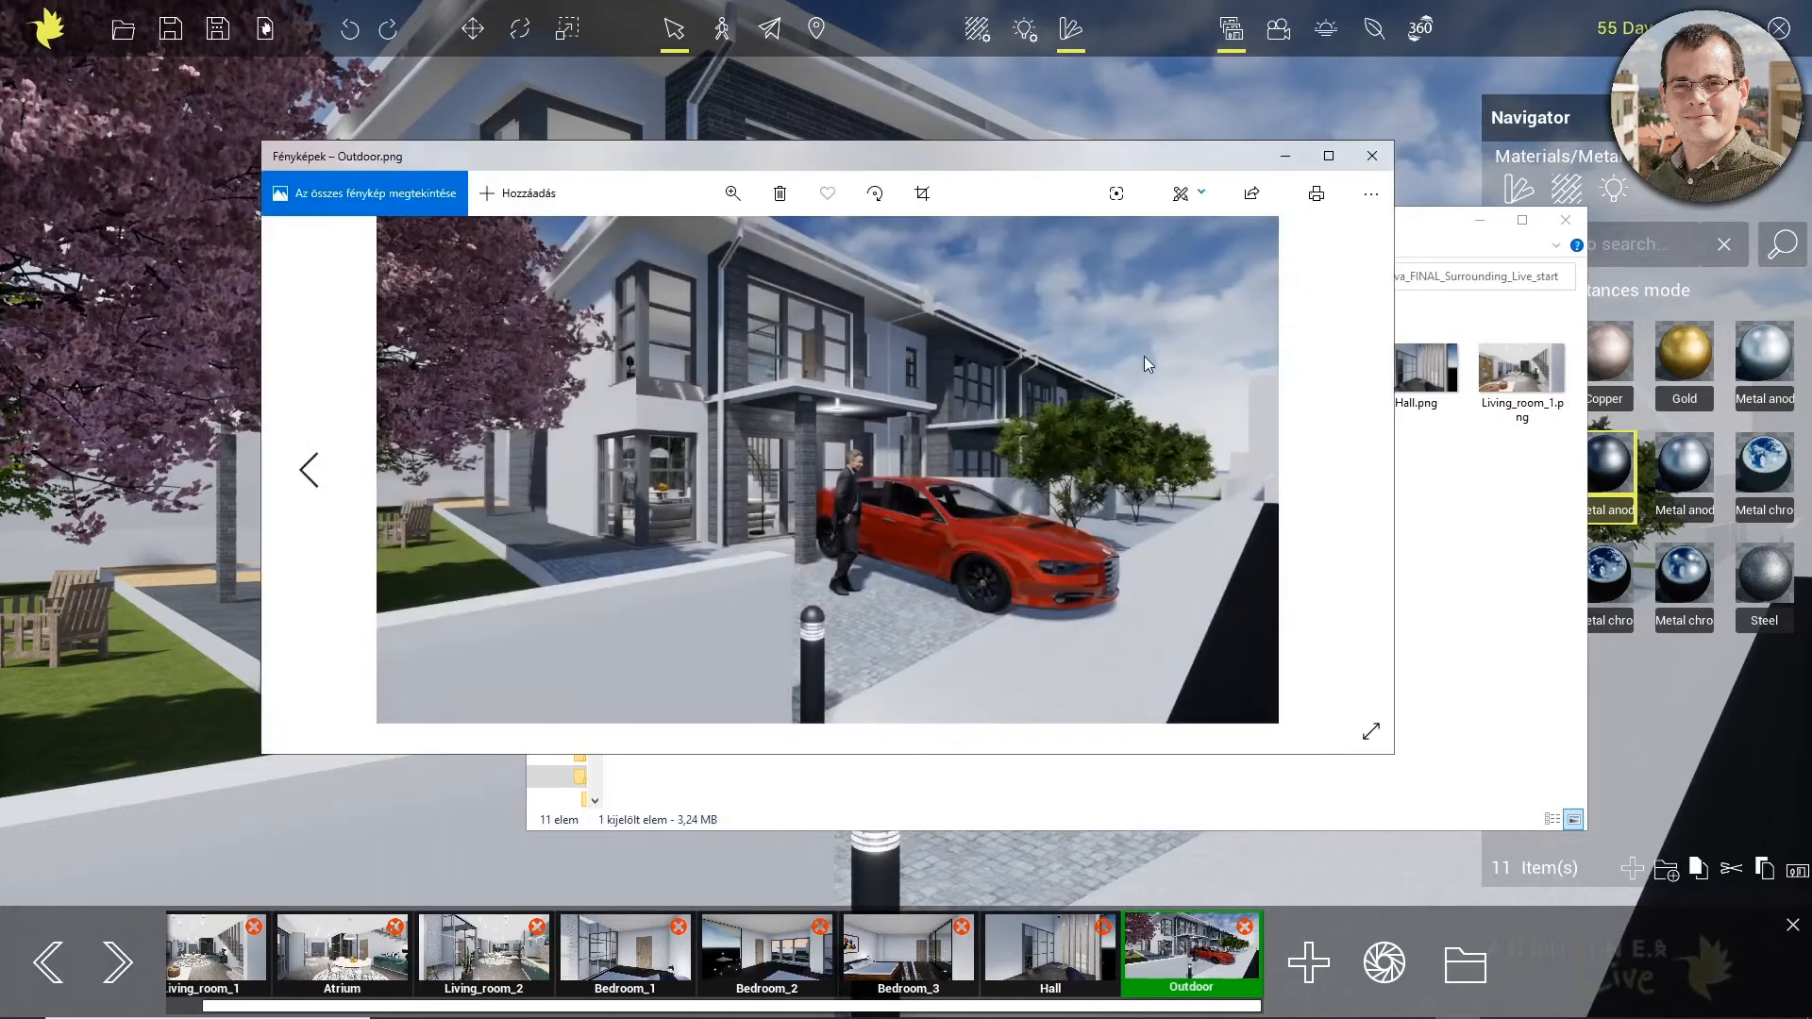
{"action": "left_click", "coordinate": [1370, 159]}
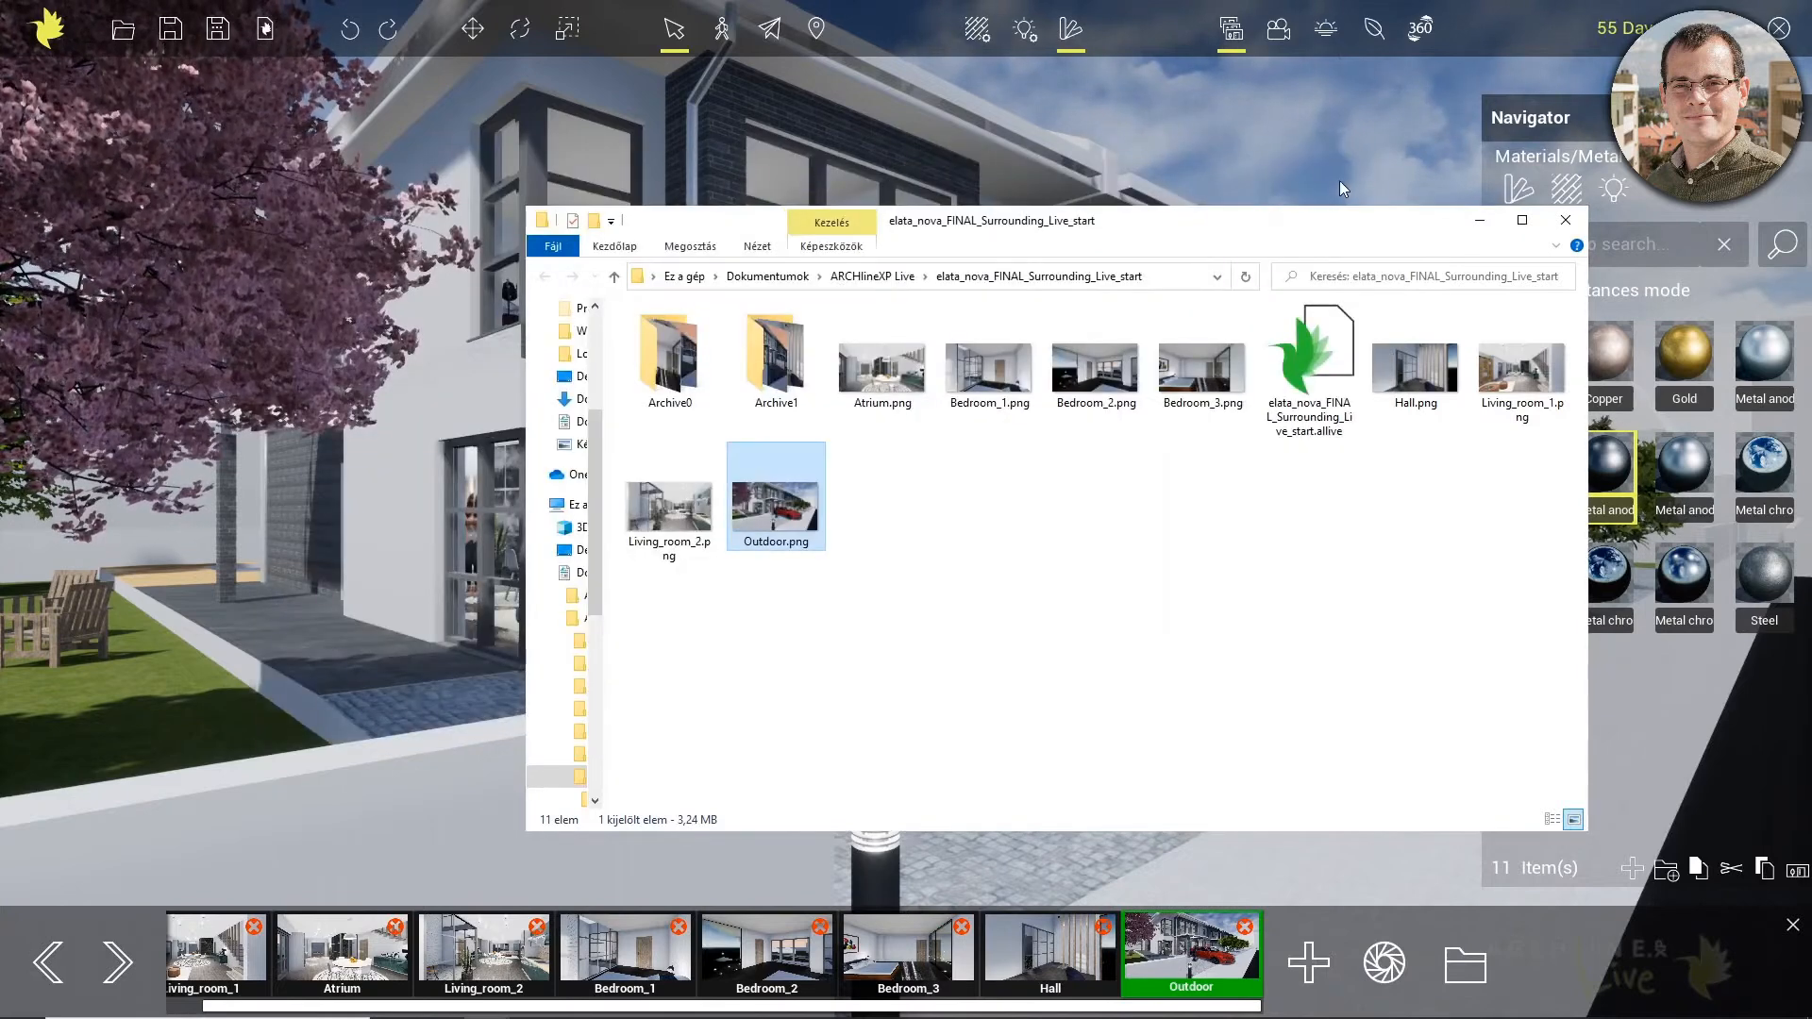
{"action": "left_click", "coordinate": [1479, 219]}
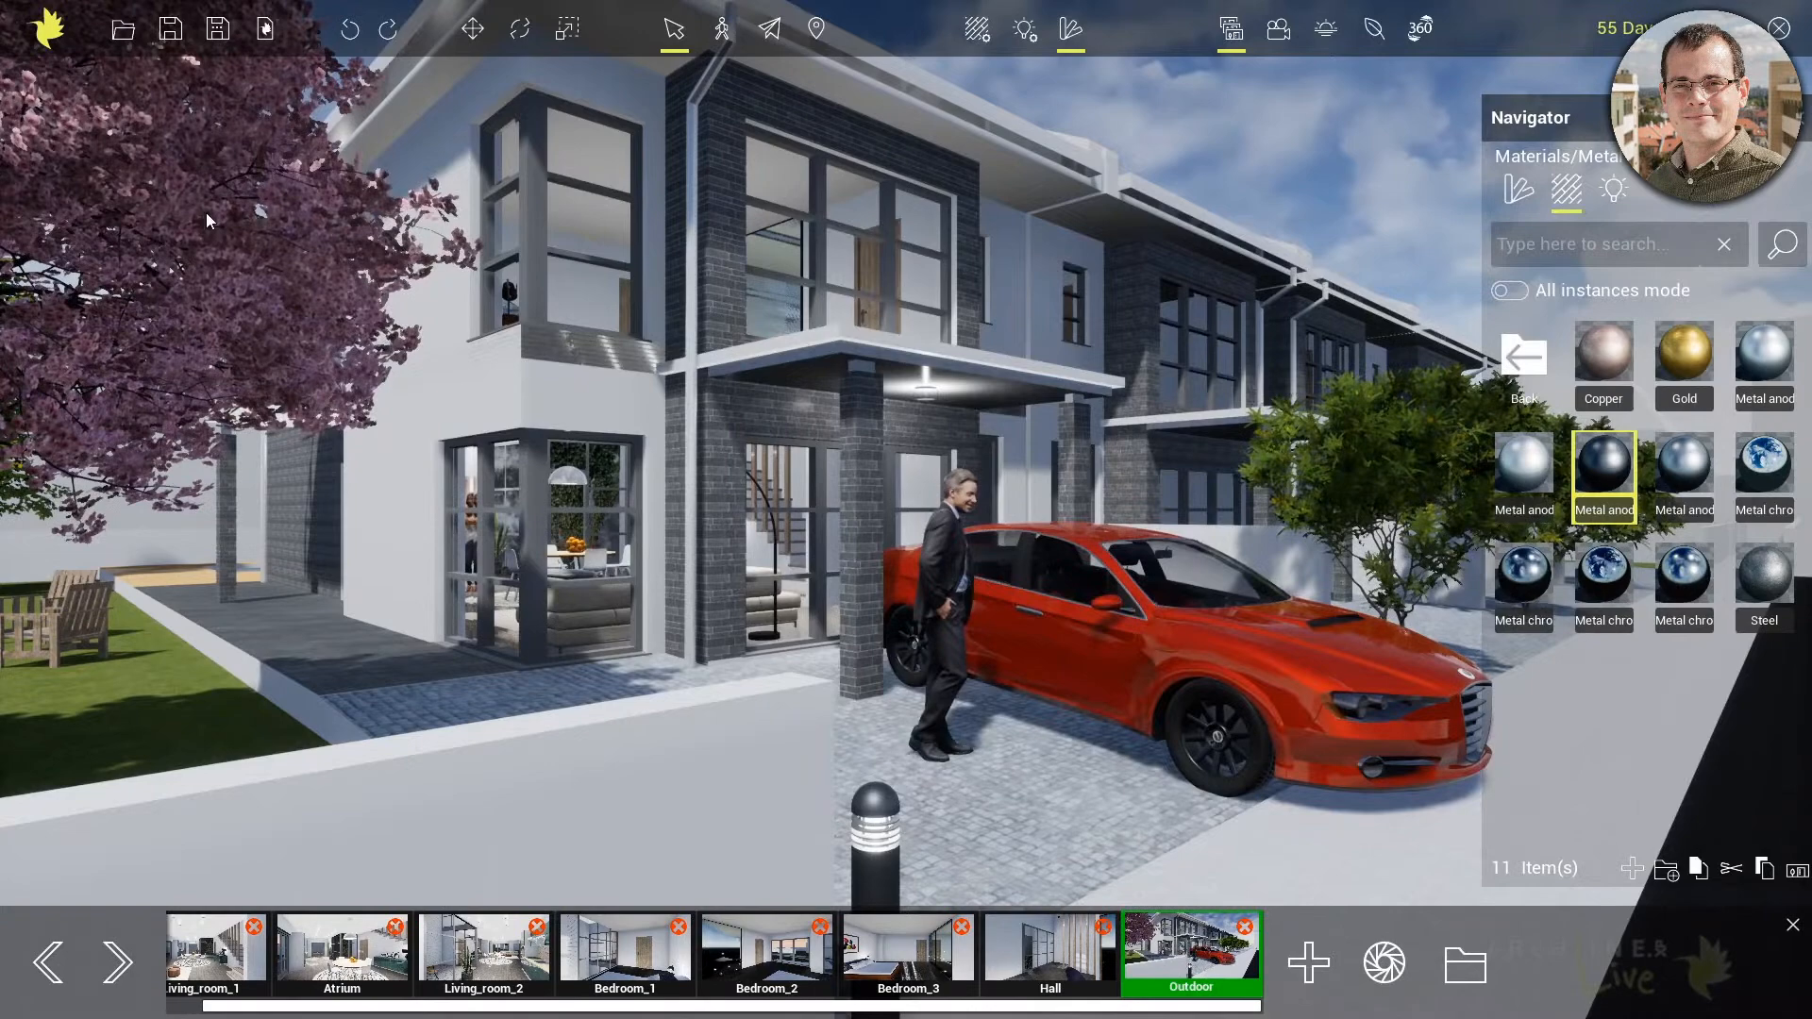
Review the available snapshot and animation resolutions in the program options and leave them without applying changes
{"action": "left_click", "coordinate": [48, 39]}
{"action": "left_click", "coordinate": [91, 845]}
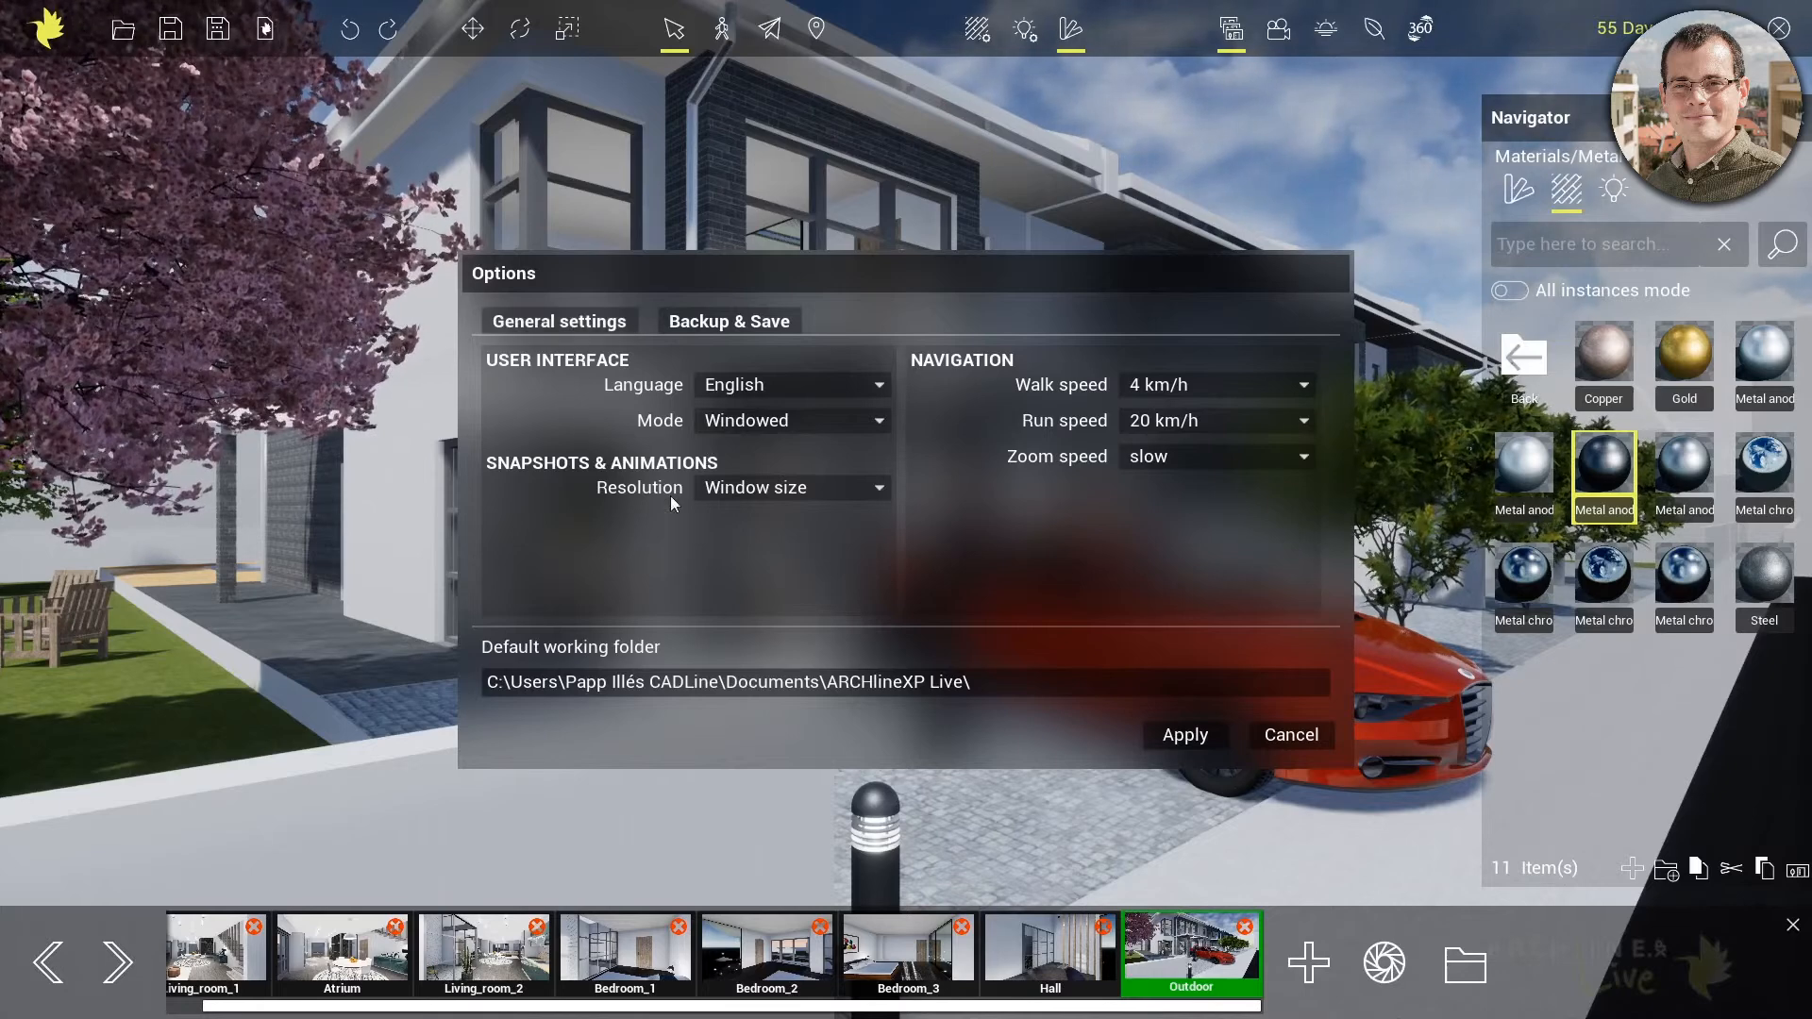
{"action": "left_click", "coordinate": [791, 485]}
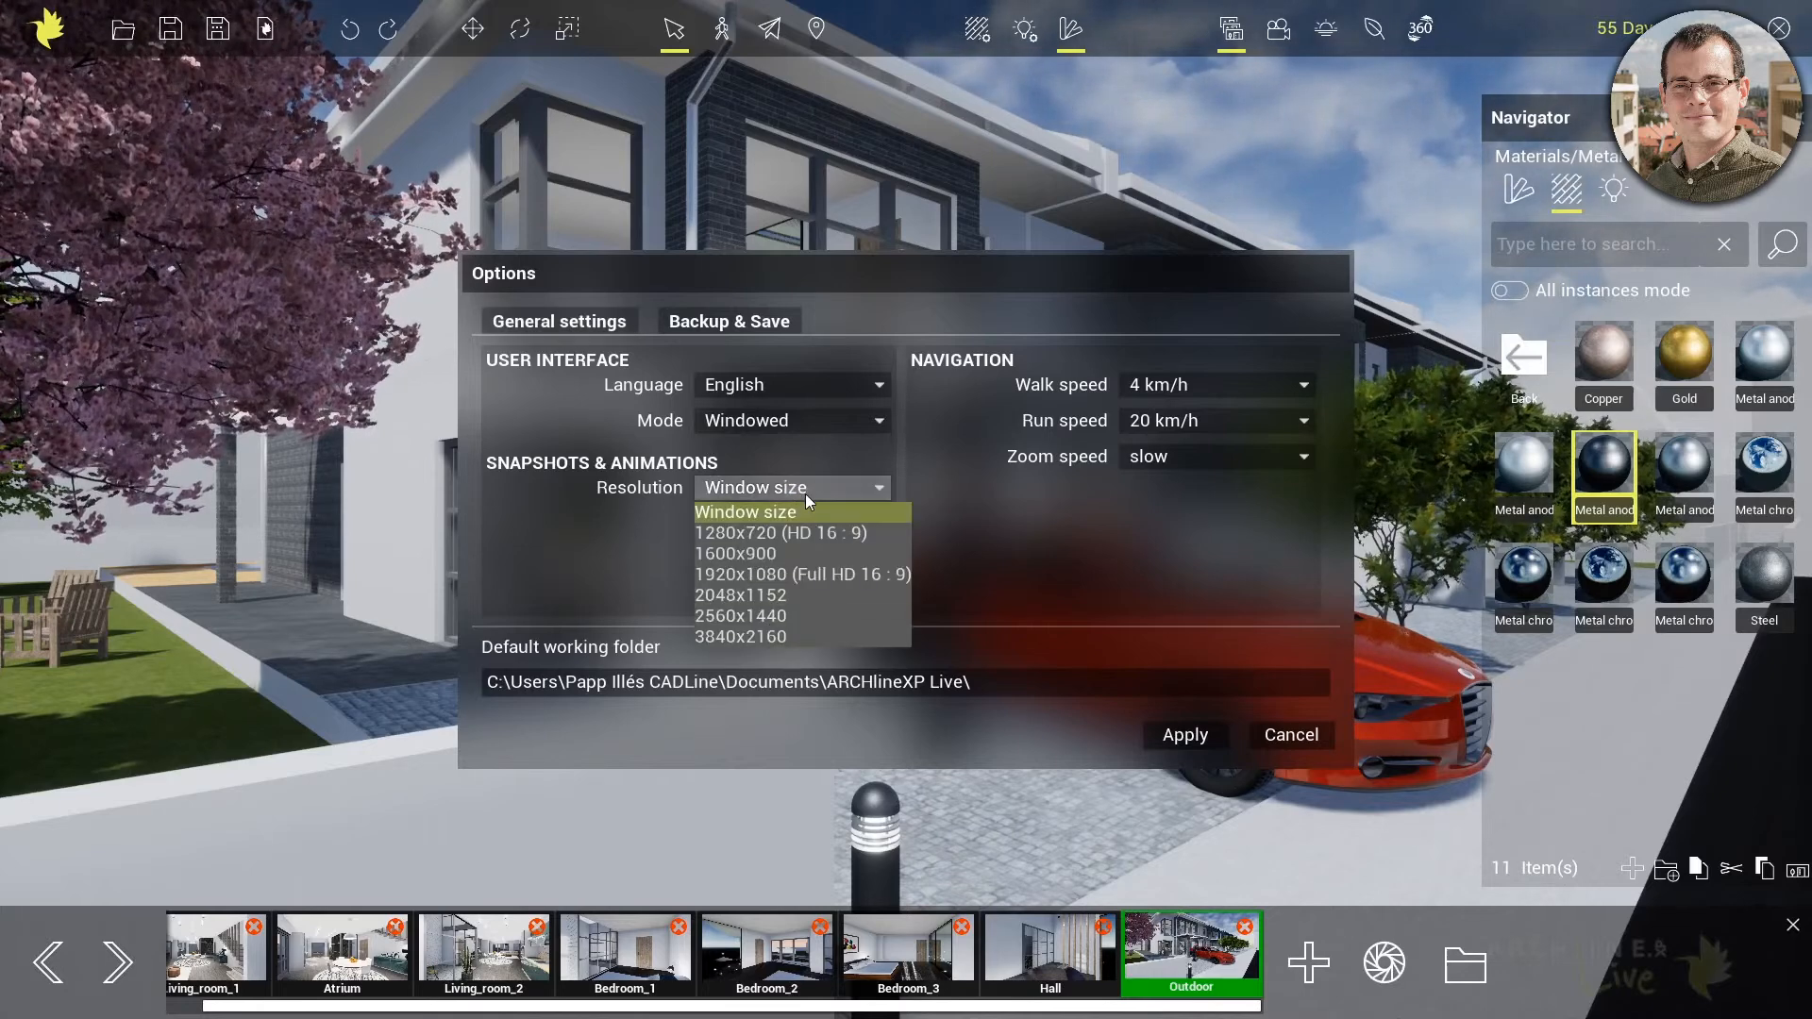
{"action": "left_click", "coordinate": [609, 511]}
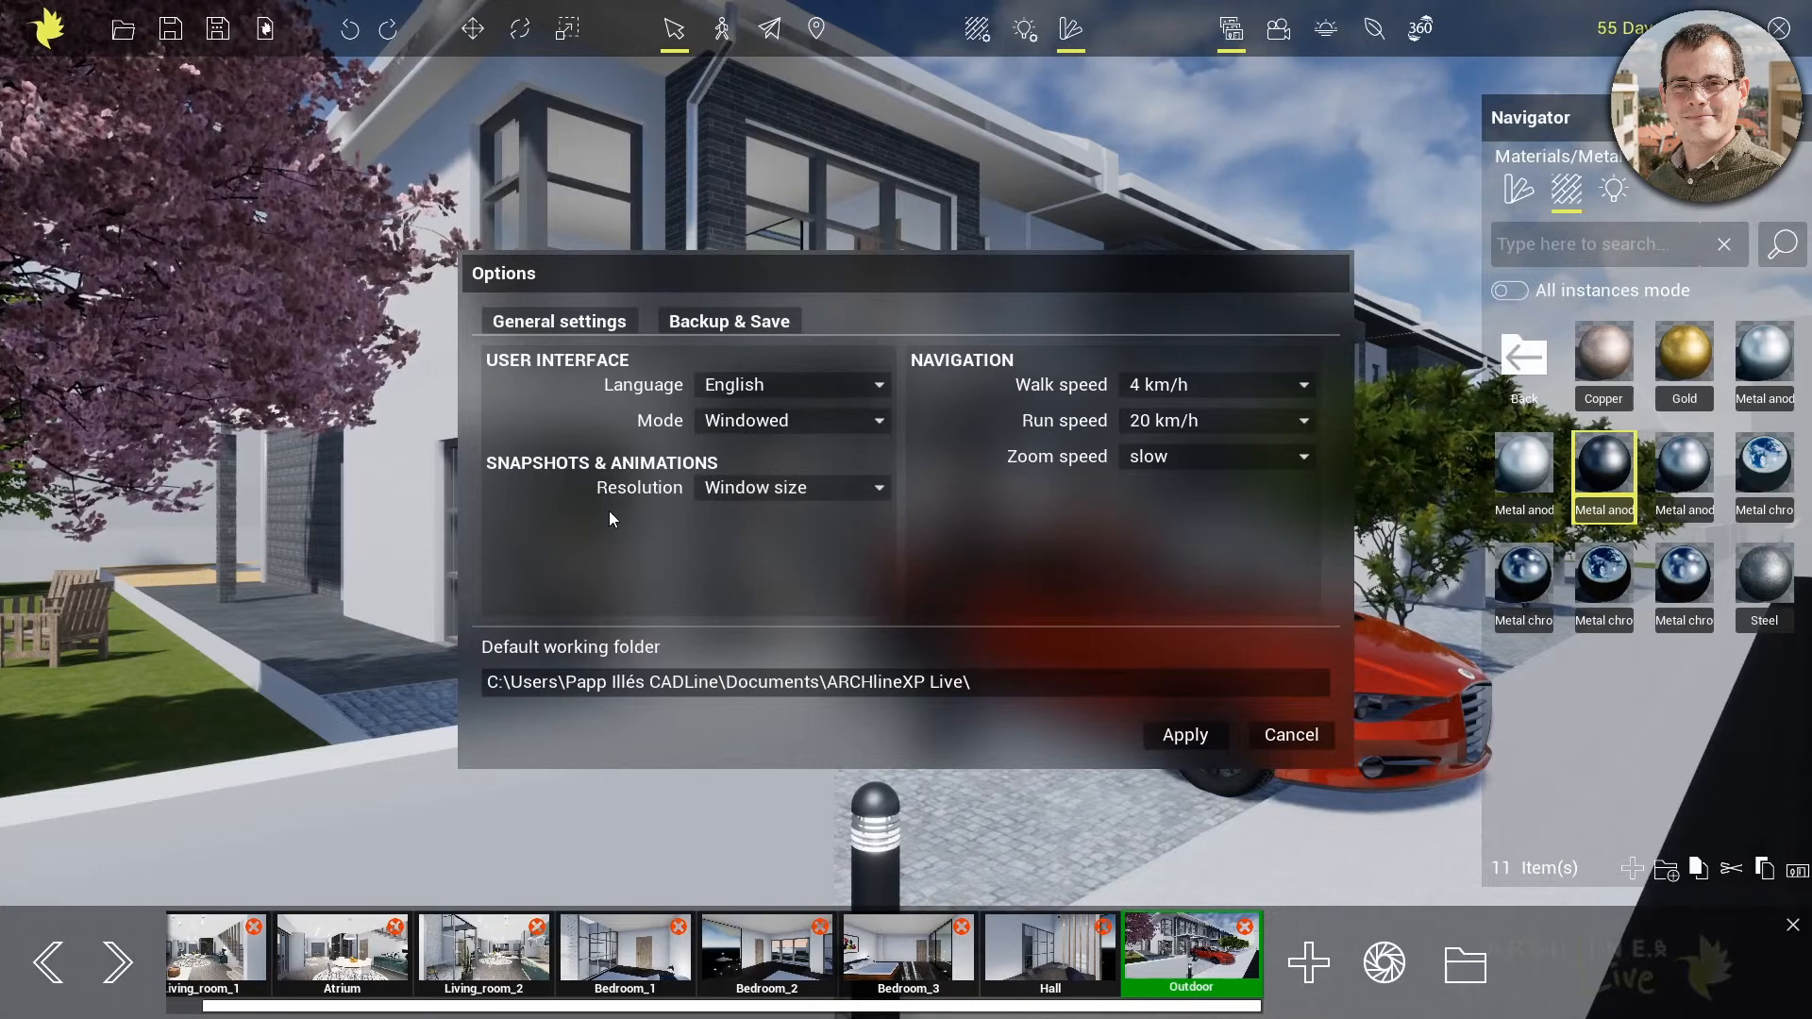
{"action": "left_click", "coordinate": [1307, 736]}
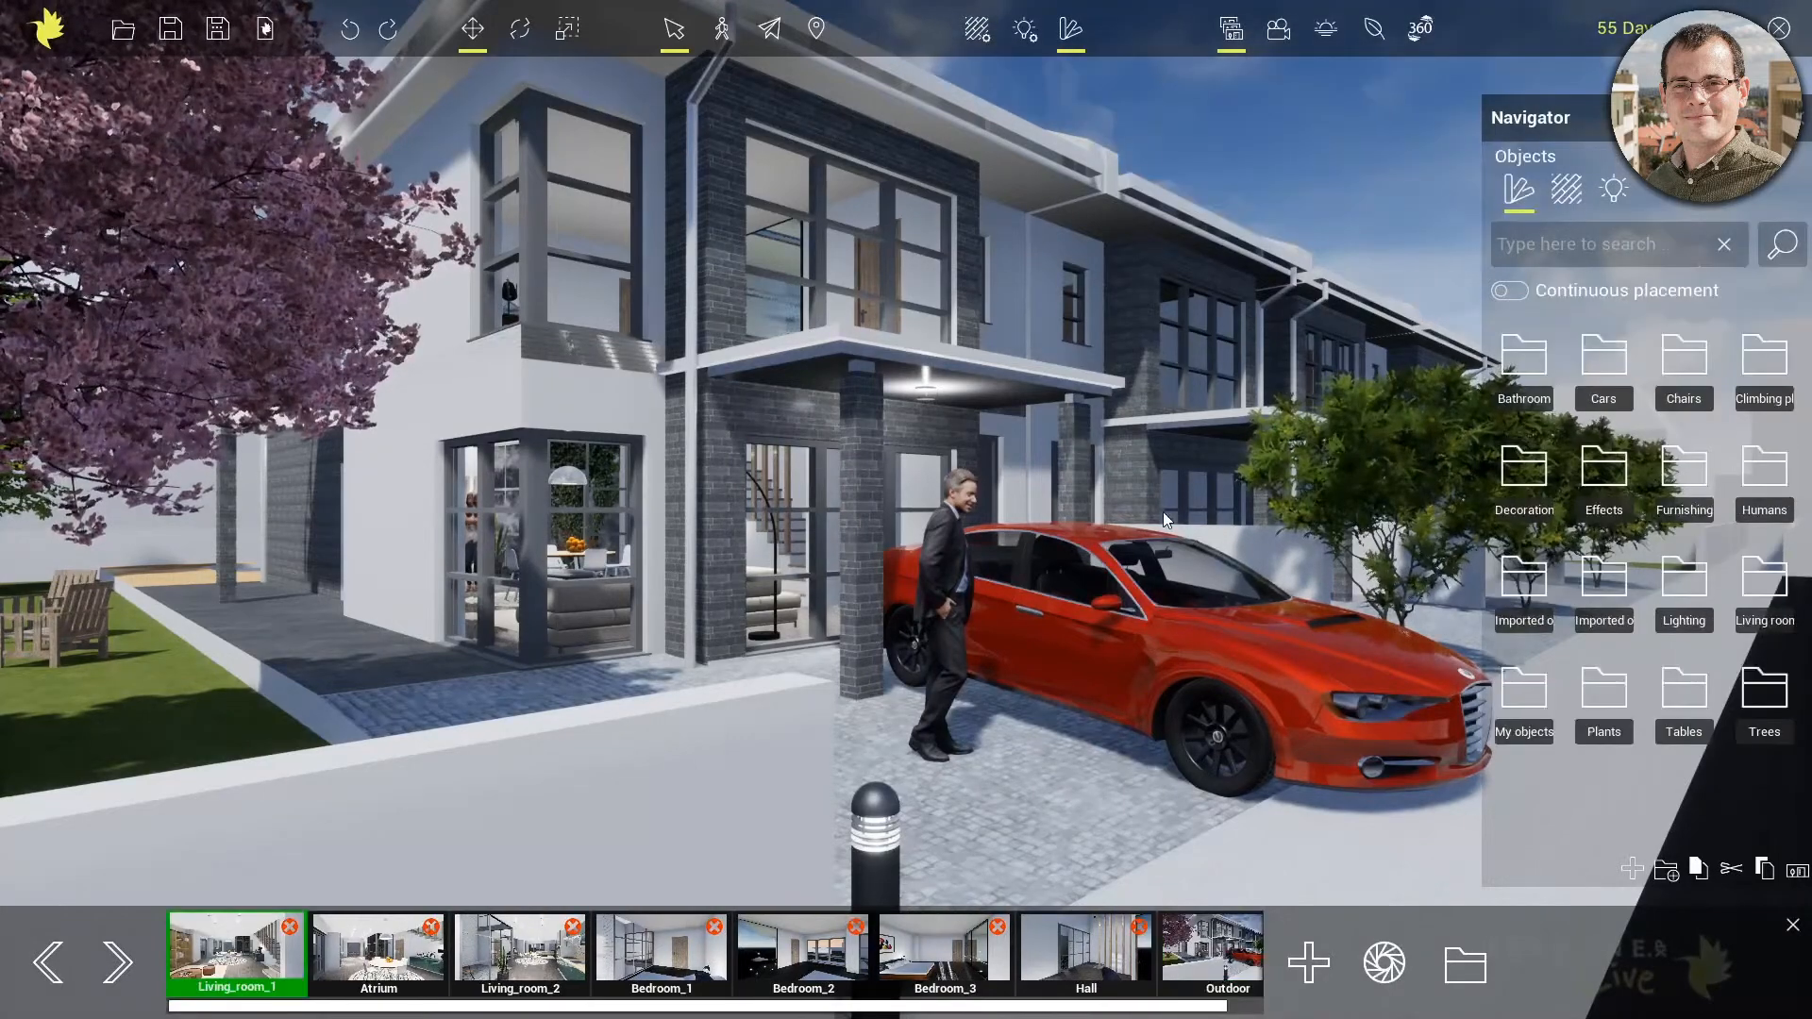
Play Animation 0, scrub back to about 9.9 seconds and check the list of animations
{"action": "left_click", "coordinate": [1279, 30]}
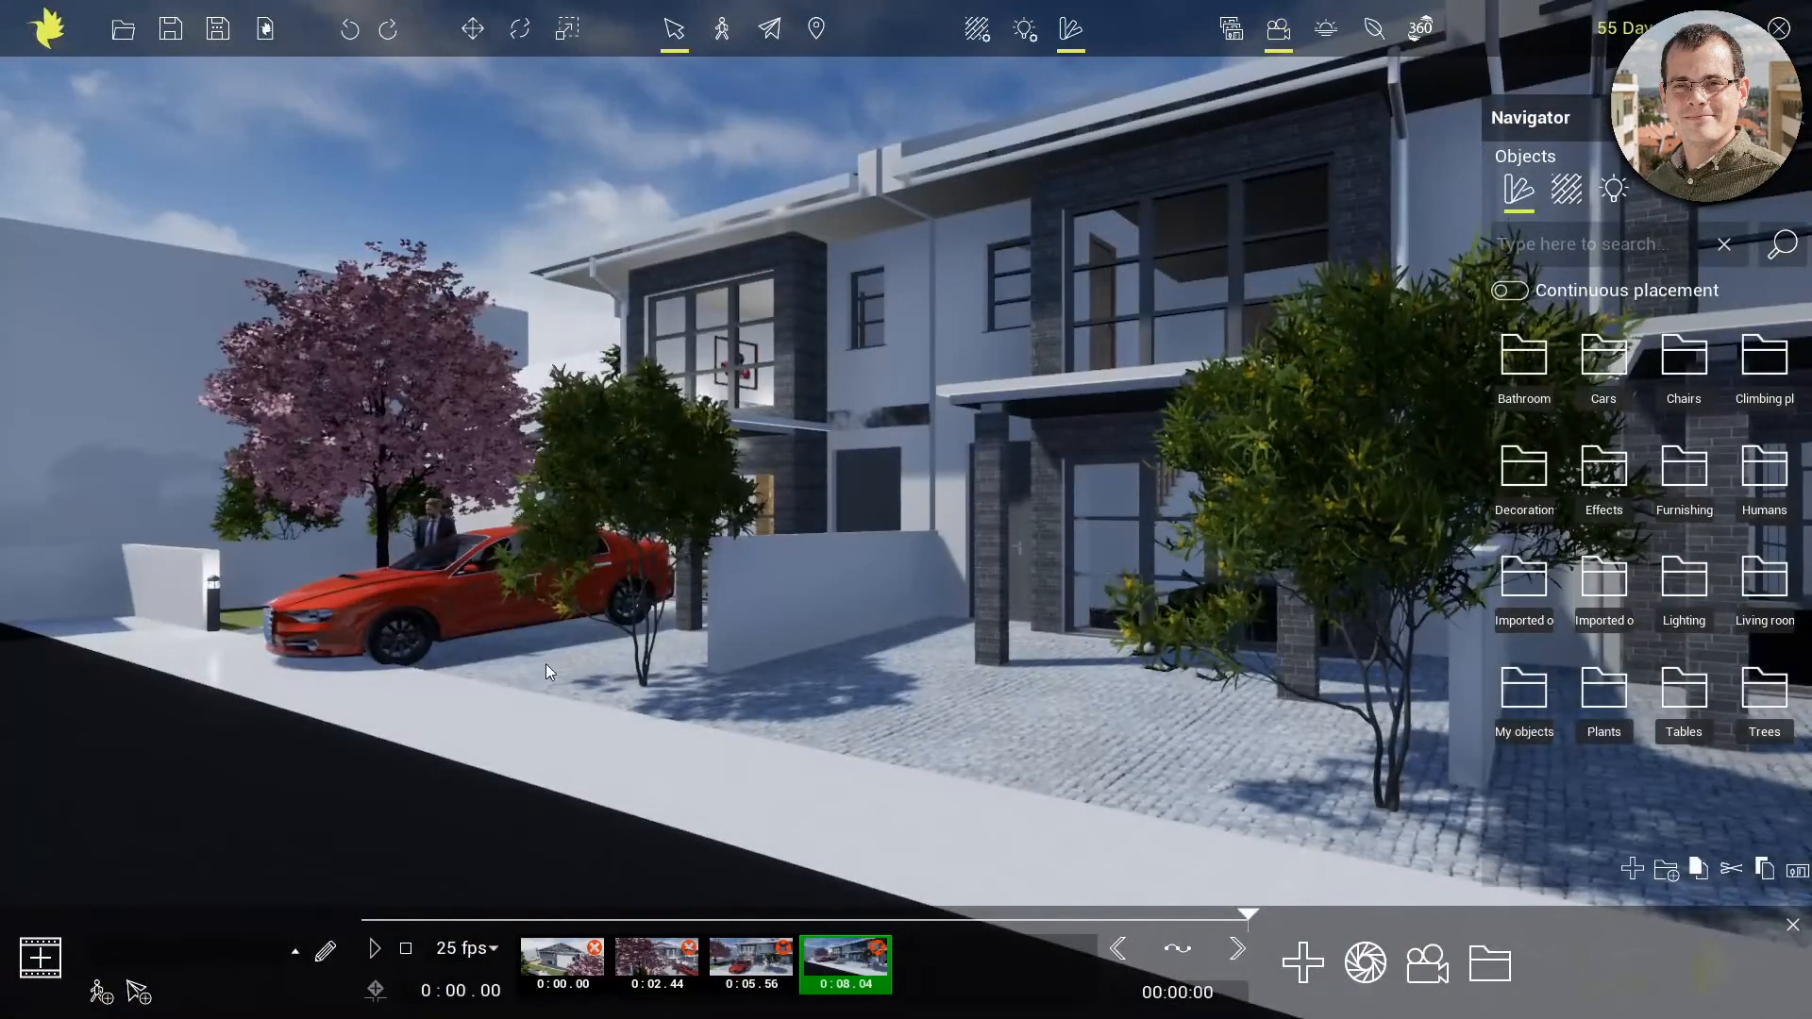
{"action": "left_click", "coordinate": [375, 949]}
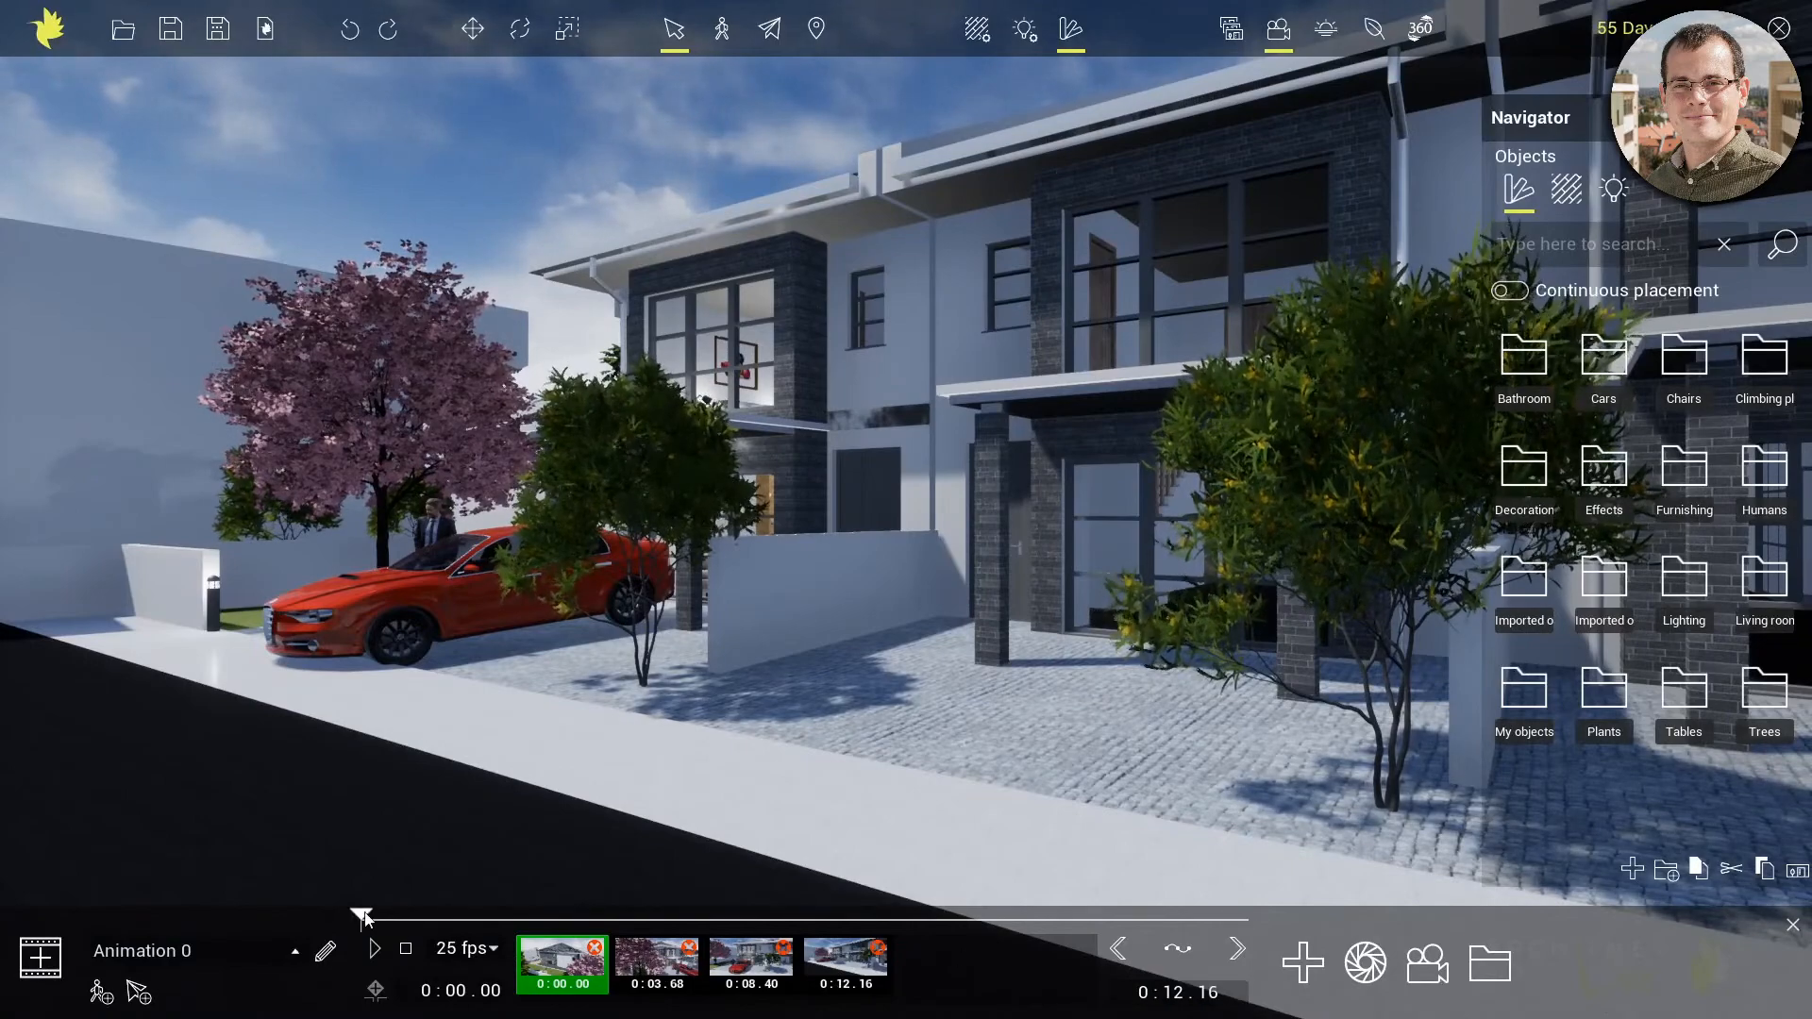
{"action": "left_click", "coordinate": [376, 952]}
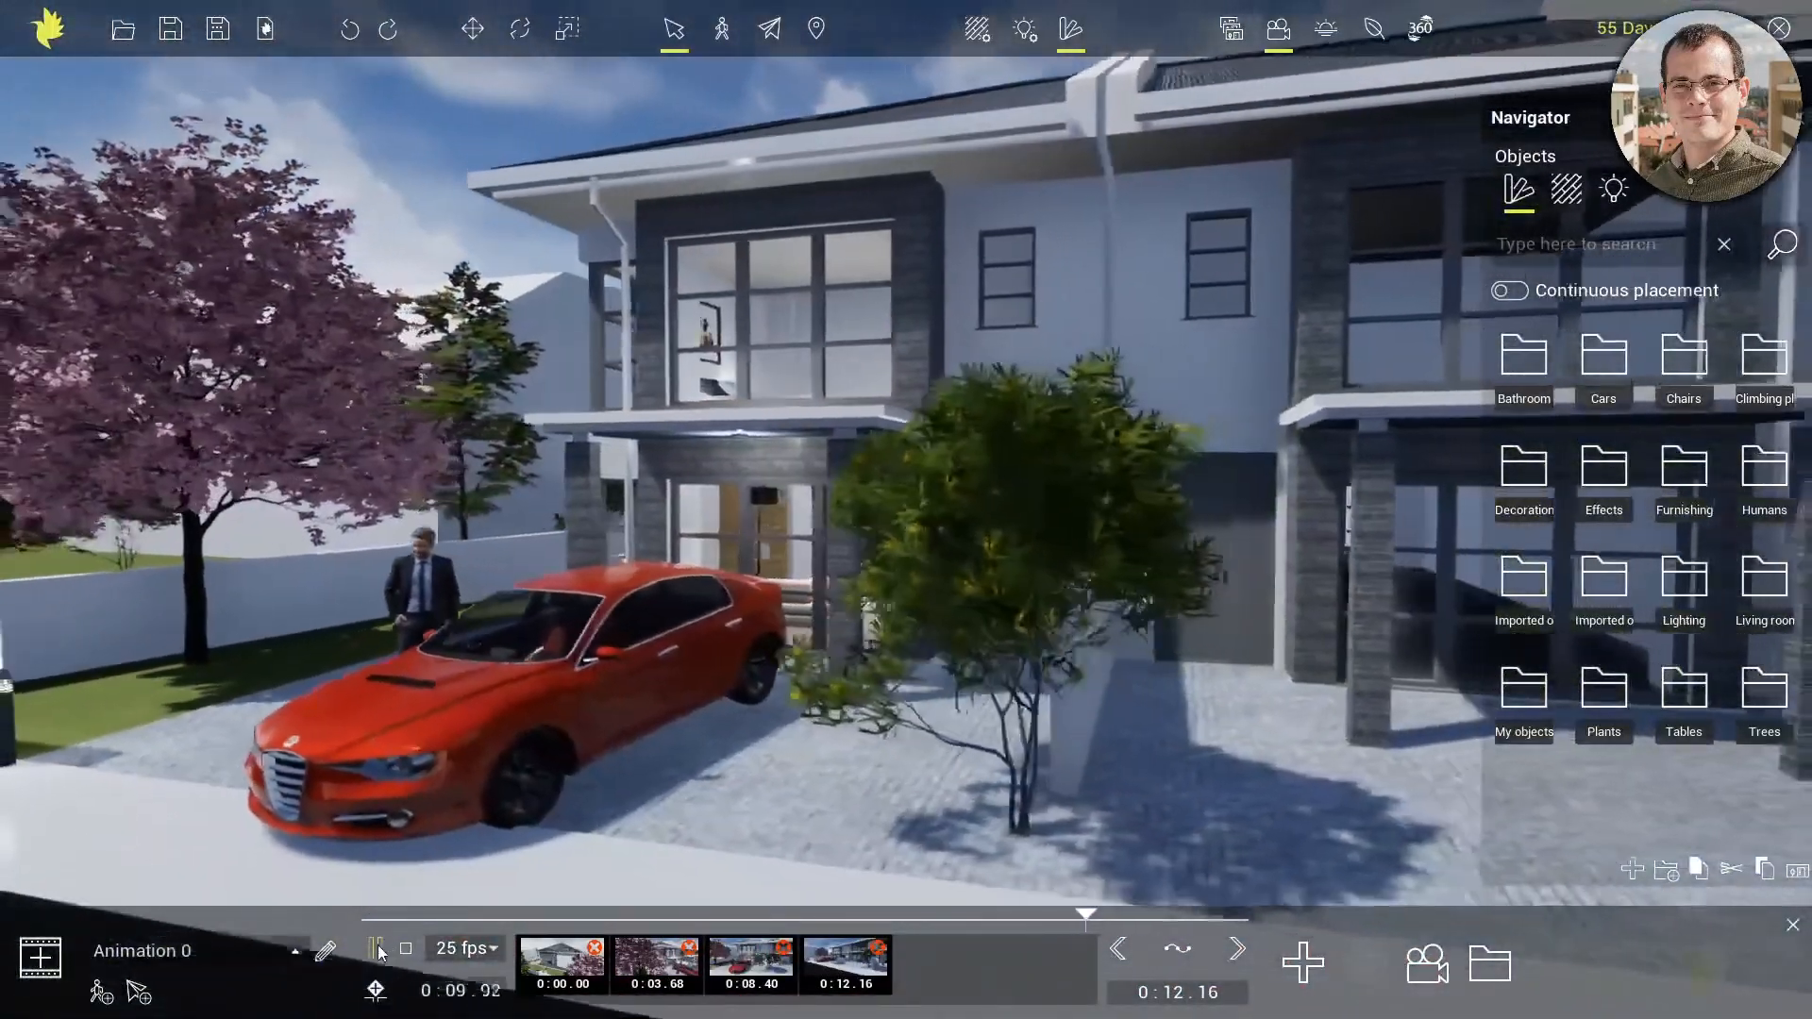
{"action": "left_click", "coordinate": [376, 949]}
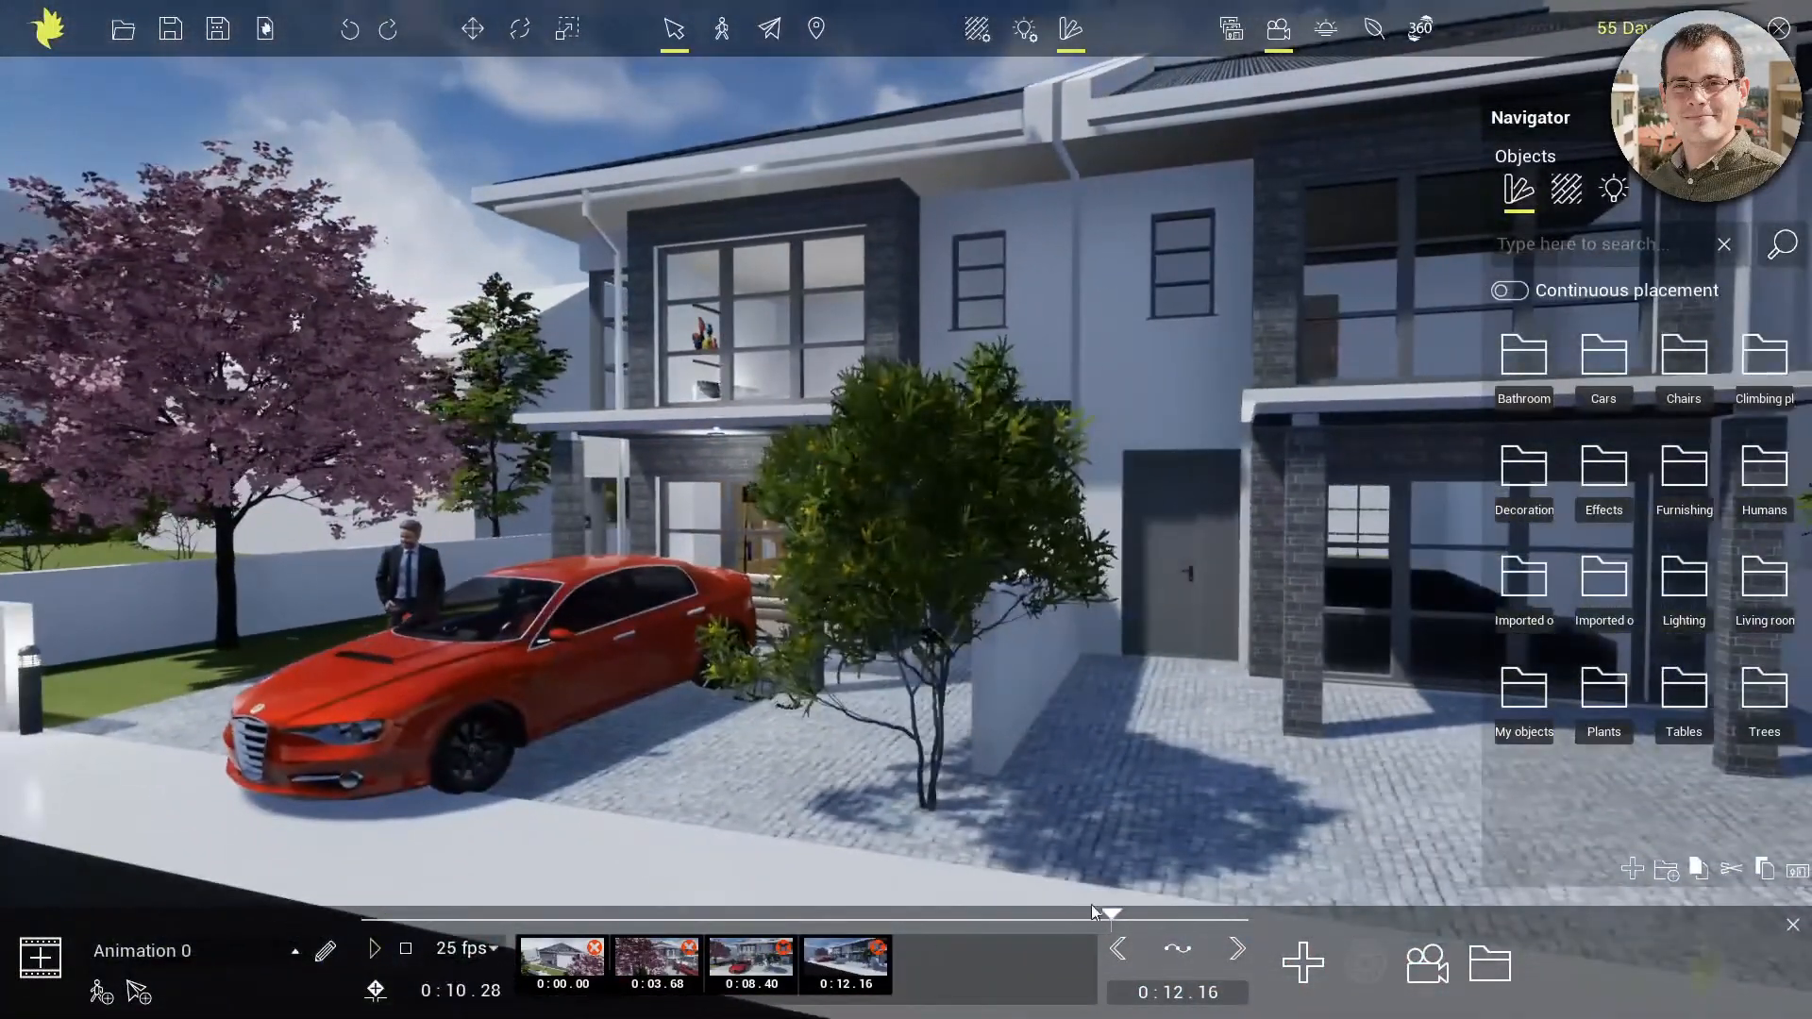
{"action": "left_click_drag", "start_coordinate": [1112, 913], "coordinate": [1087, 912]}
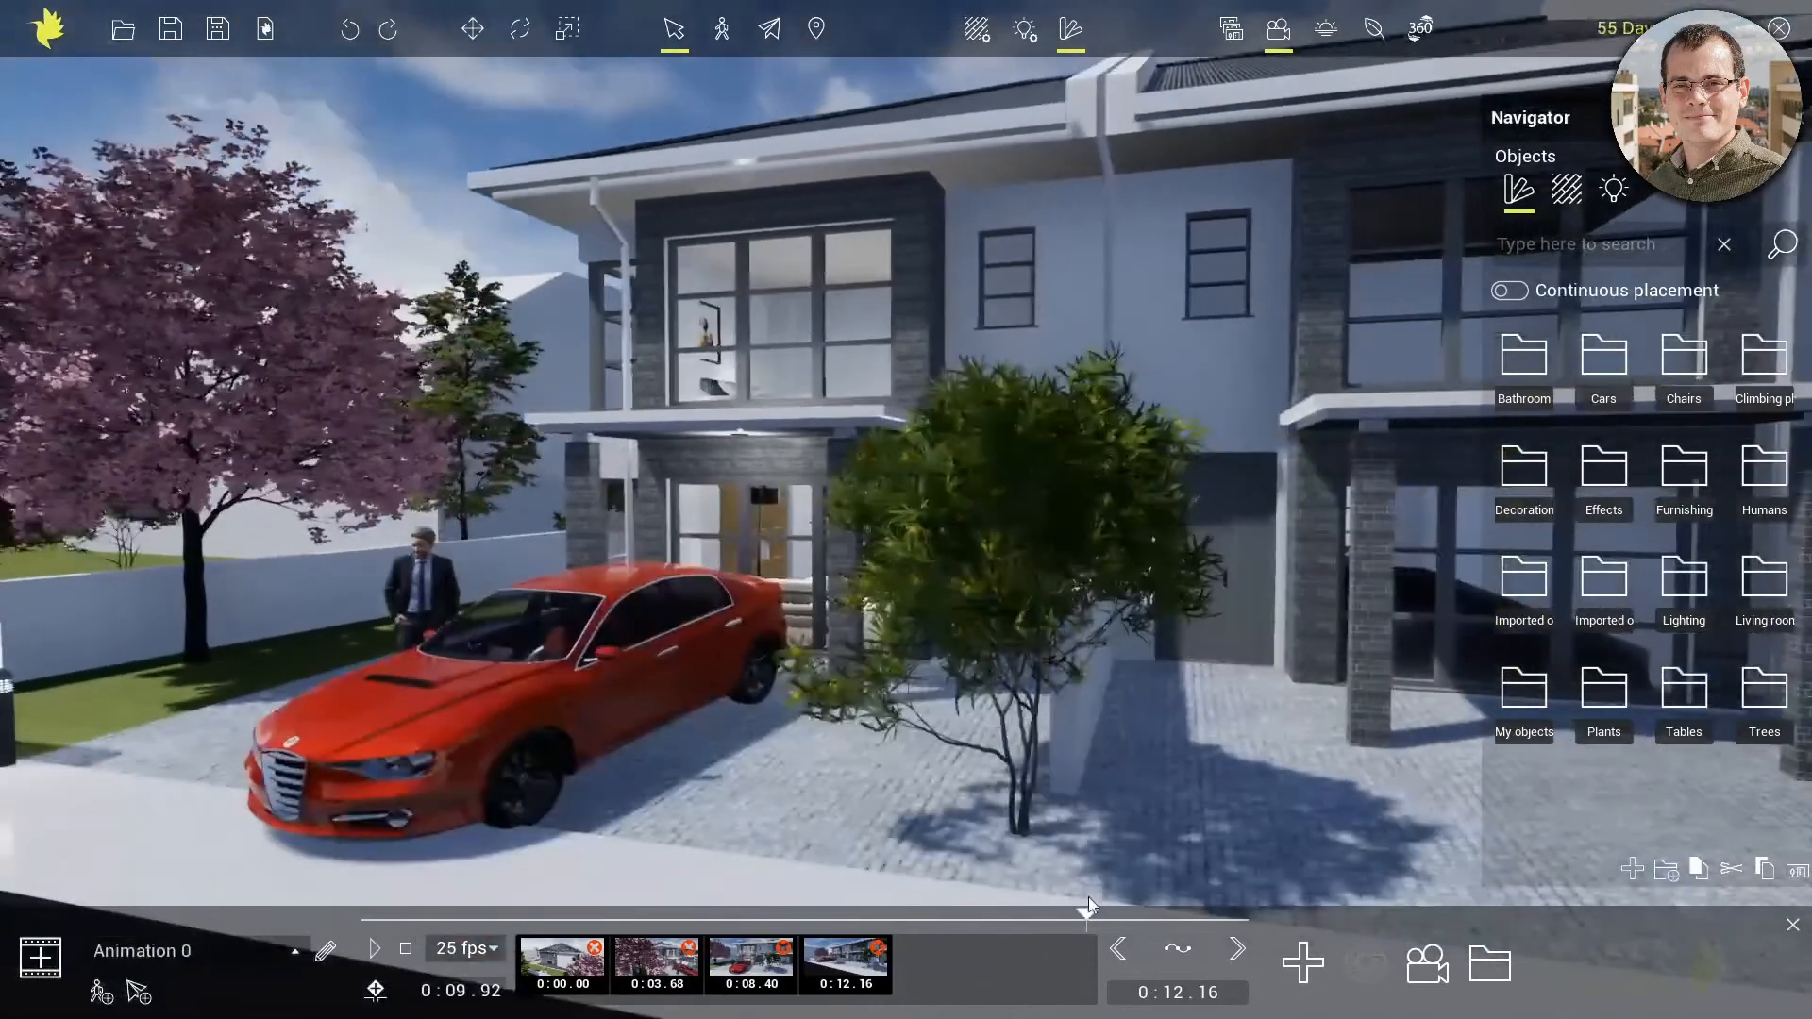
{"action": "left_click", "coordinate": [295, 952]}
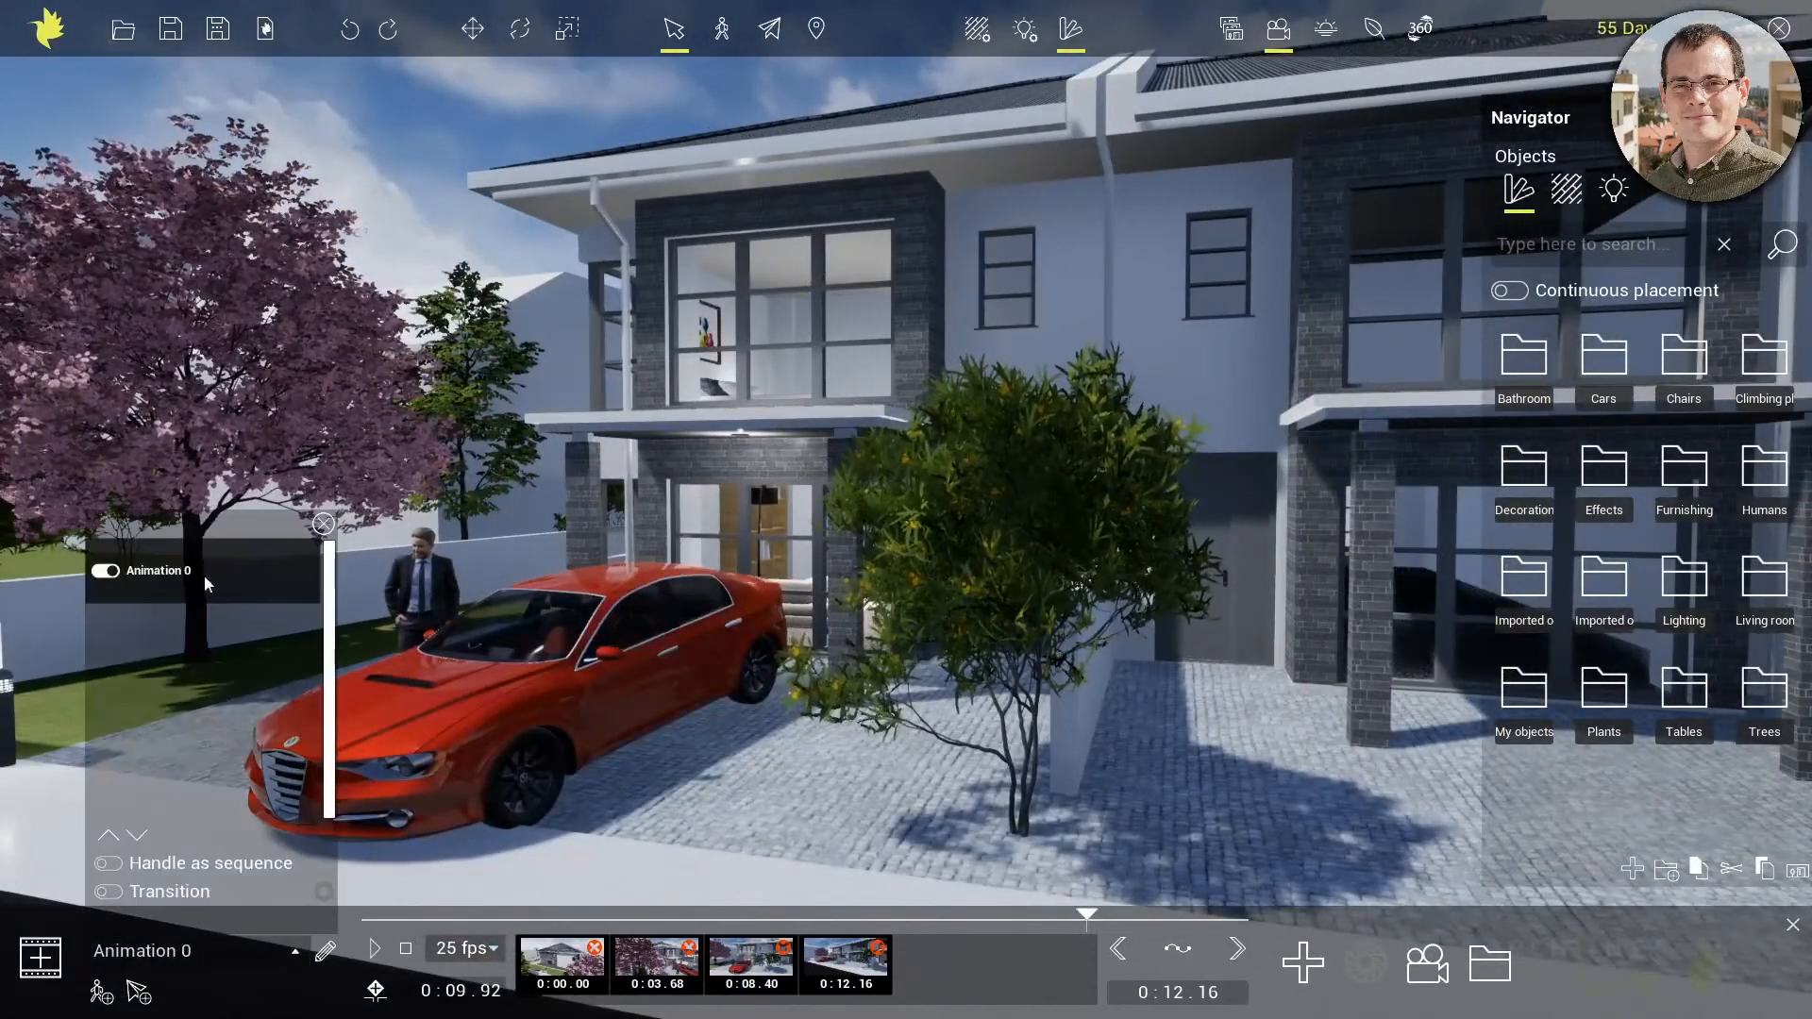
{"action": "left_click", "coordinate": [322, 524]}
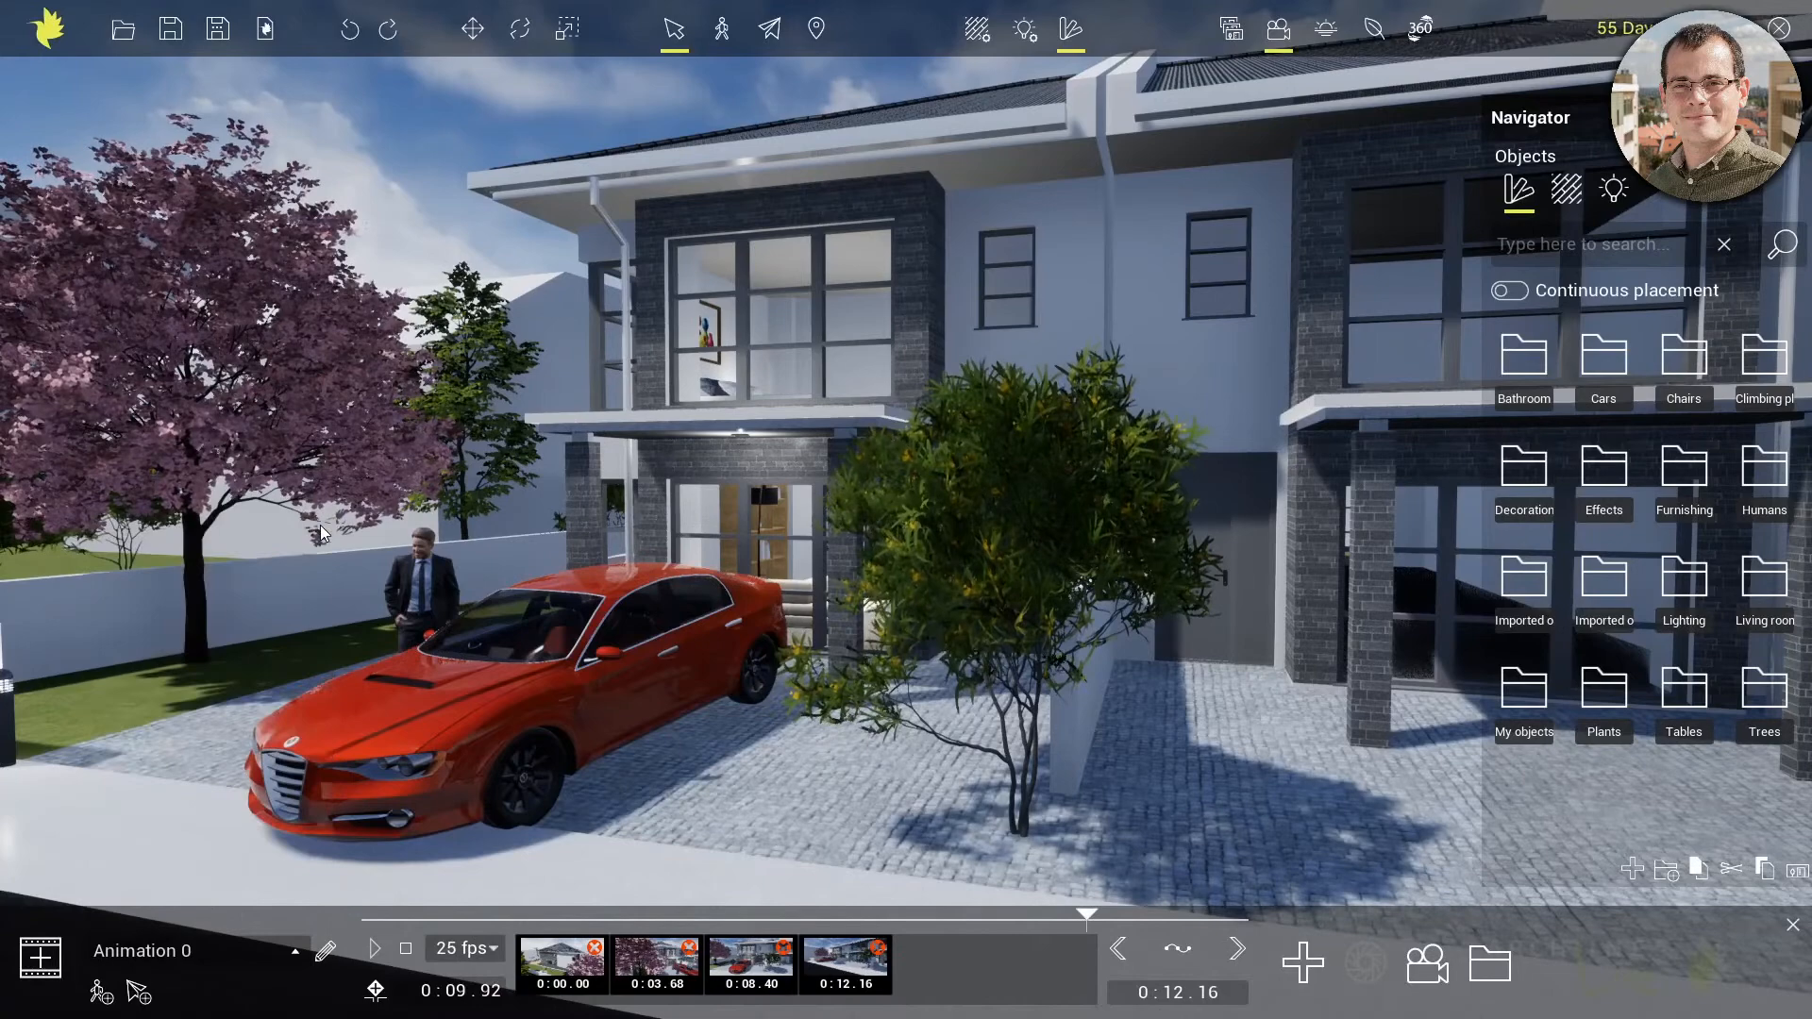
Add a new animation that starts with a frontal view of the house, the man and the red car
{"action": "middle_click_drag", "start_coordinate": [662, 704], "coordinate": [1216, 271]}
{"action": "right_click_drag", "start_coordinate": [1129, 274], "coordinate": [1169, 408]}
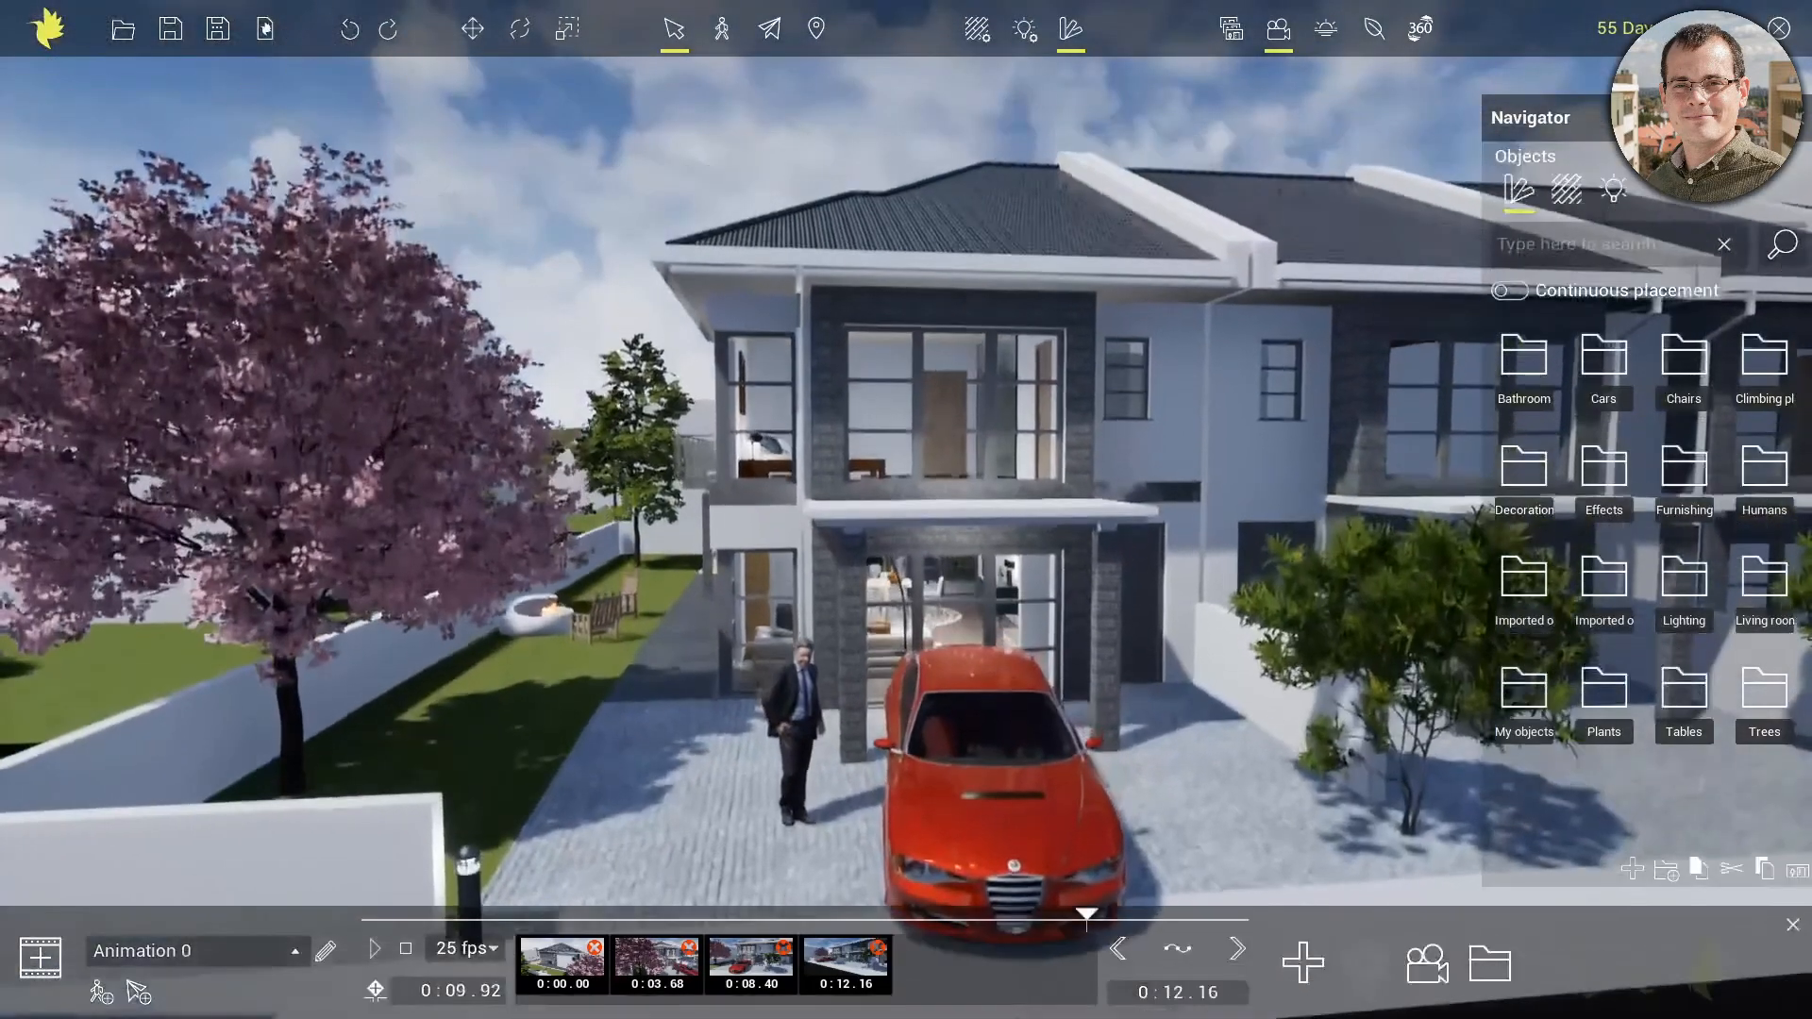
{"action": "scroll", "coordinate": [1032, 859], "scroll_direction": "up", "scroll_amount": 2}
{"action": "middle_click_drag", "start_coordinate": [1033, 859], "coordinate": [982, 670]}
{"action": "scroll", "coordinate": [966, 670], "scroll_direction": "up", "scroll_amount": 3}
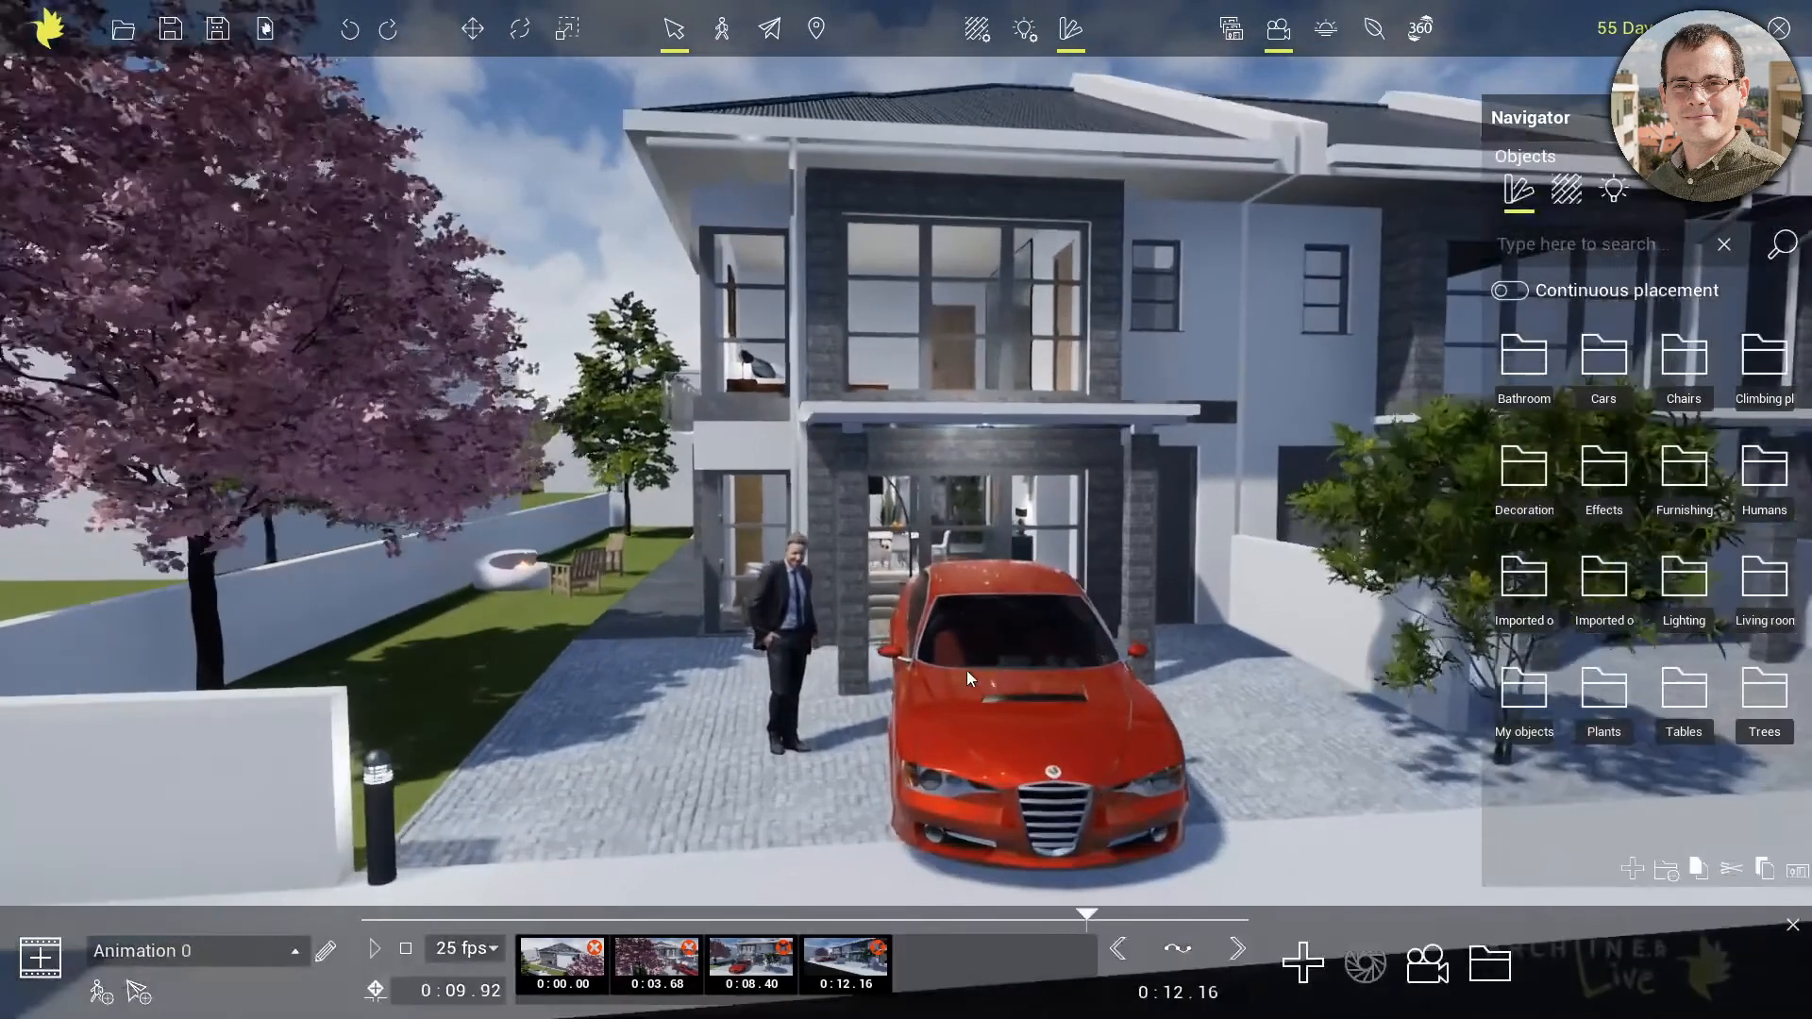
{"action": "left_click", "coordinate": [41, 959]}
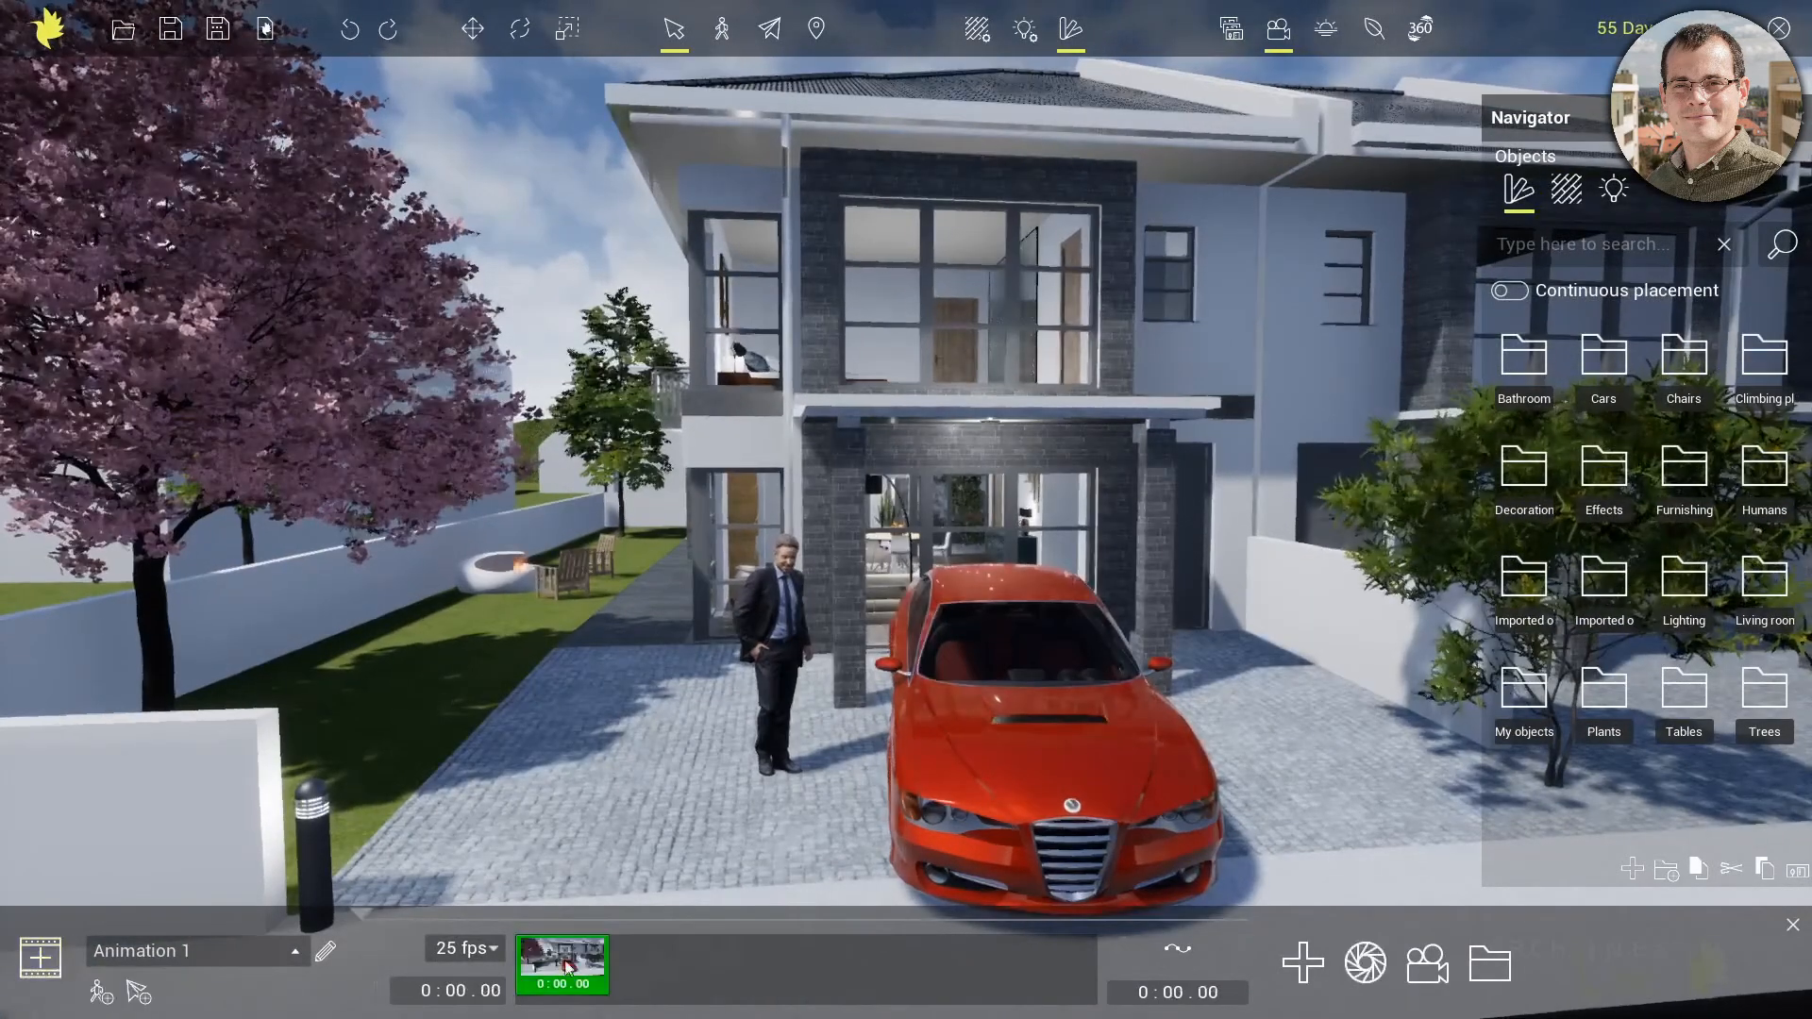
Add an end keyframe with the camera raised to show the roof and set its time to 8 seconds
{"action": "middle_click_drag", "start_coordinate": [860, 308], "coordinate": [831, 854]}
{"action": "middle_click_drag", "start_coordinate": [854, 406], "coordinate": [867, 764]}
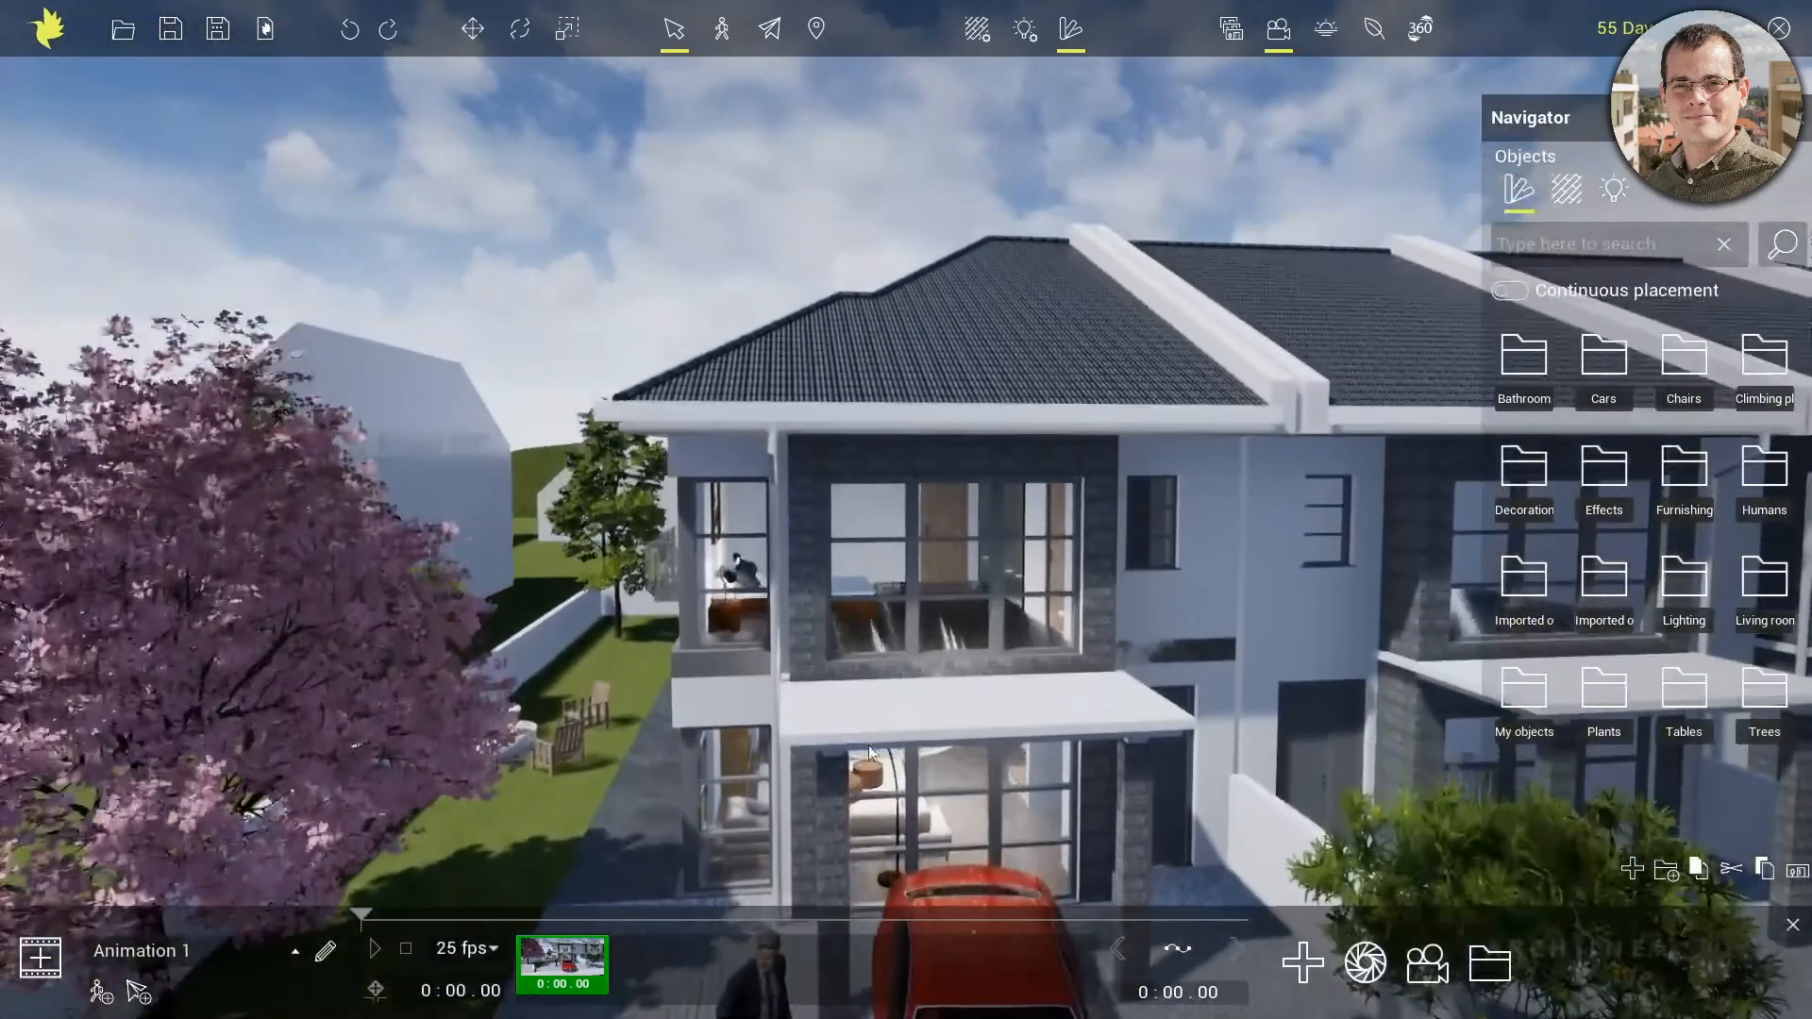
{"action": "scroll", "coordinate": [867, 782], "scroll_direction": "down", "scroll_amount": 3}
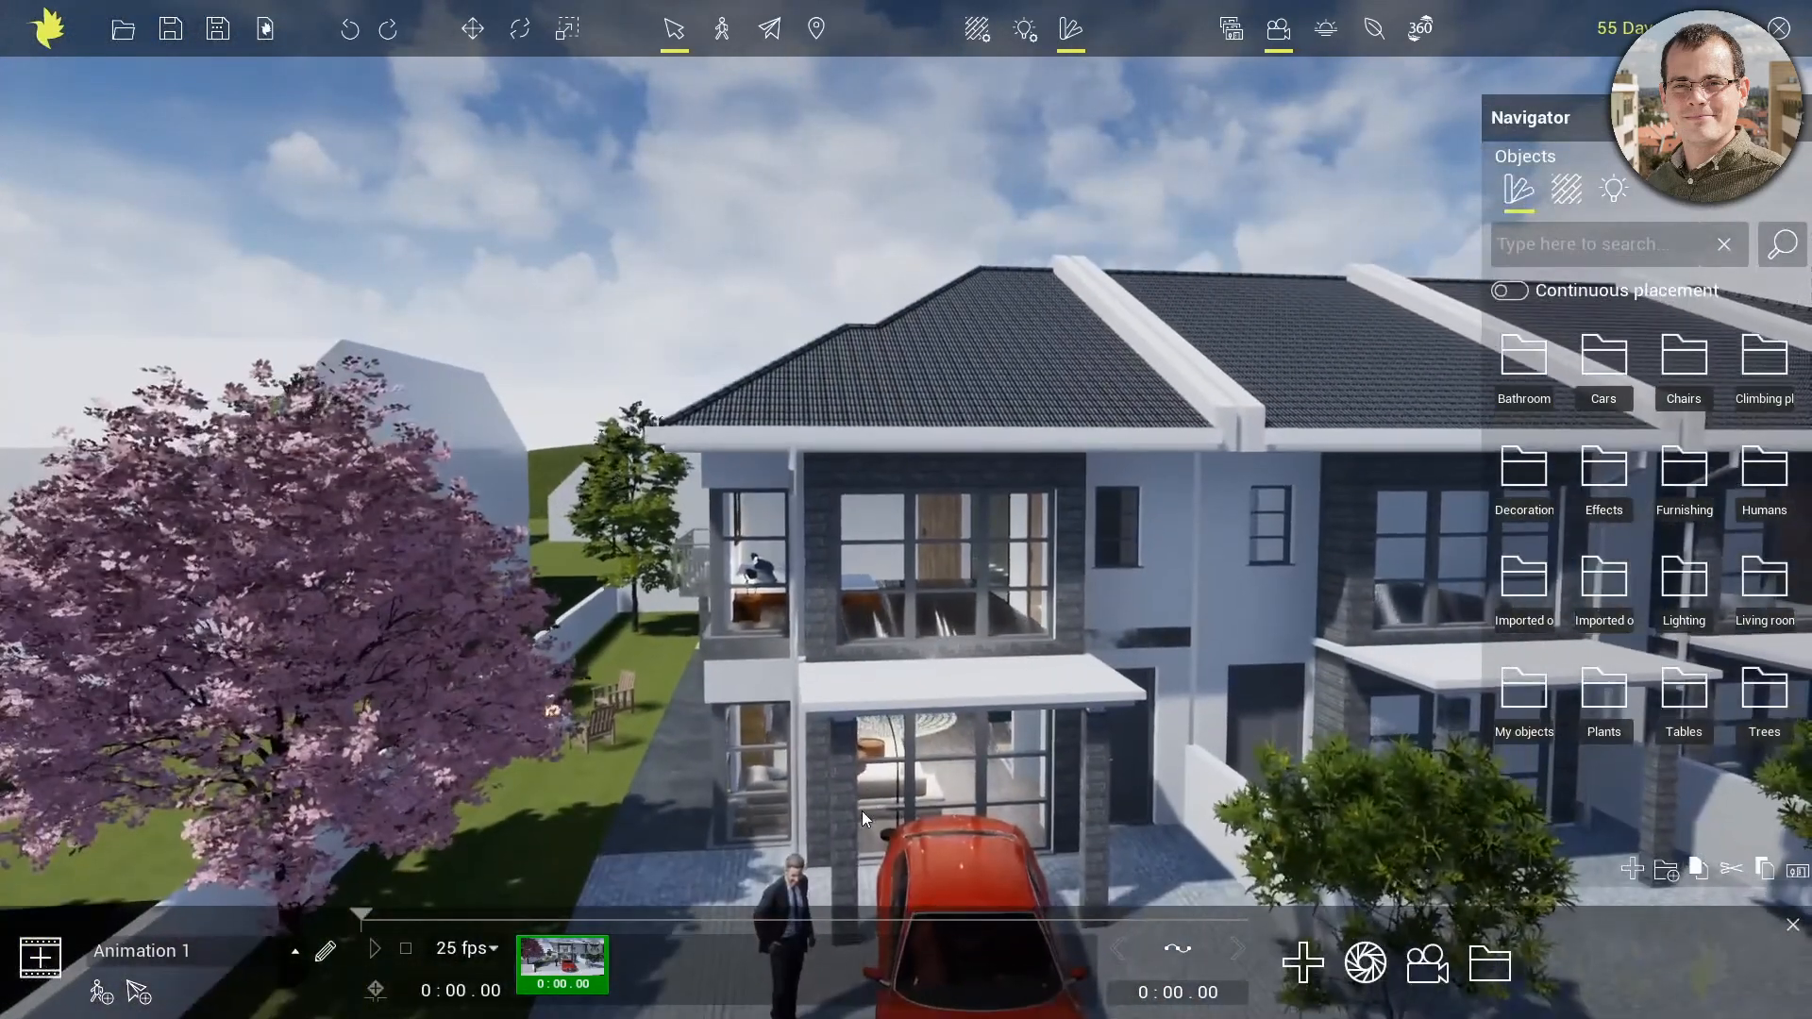
{"action": "right_click_drag", "start_coordinate": [862, 811], "coordinate": [885, 827]}
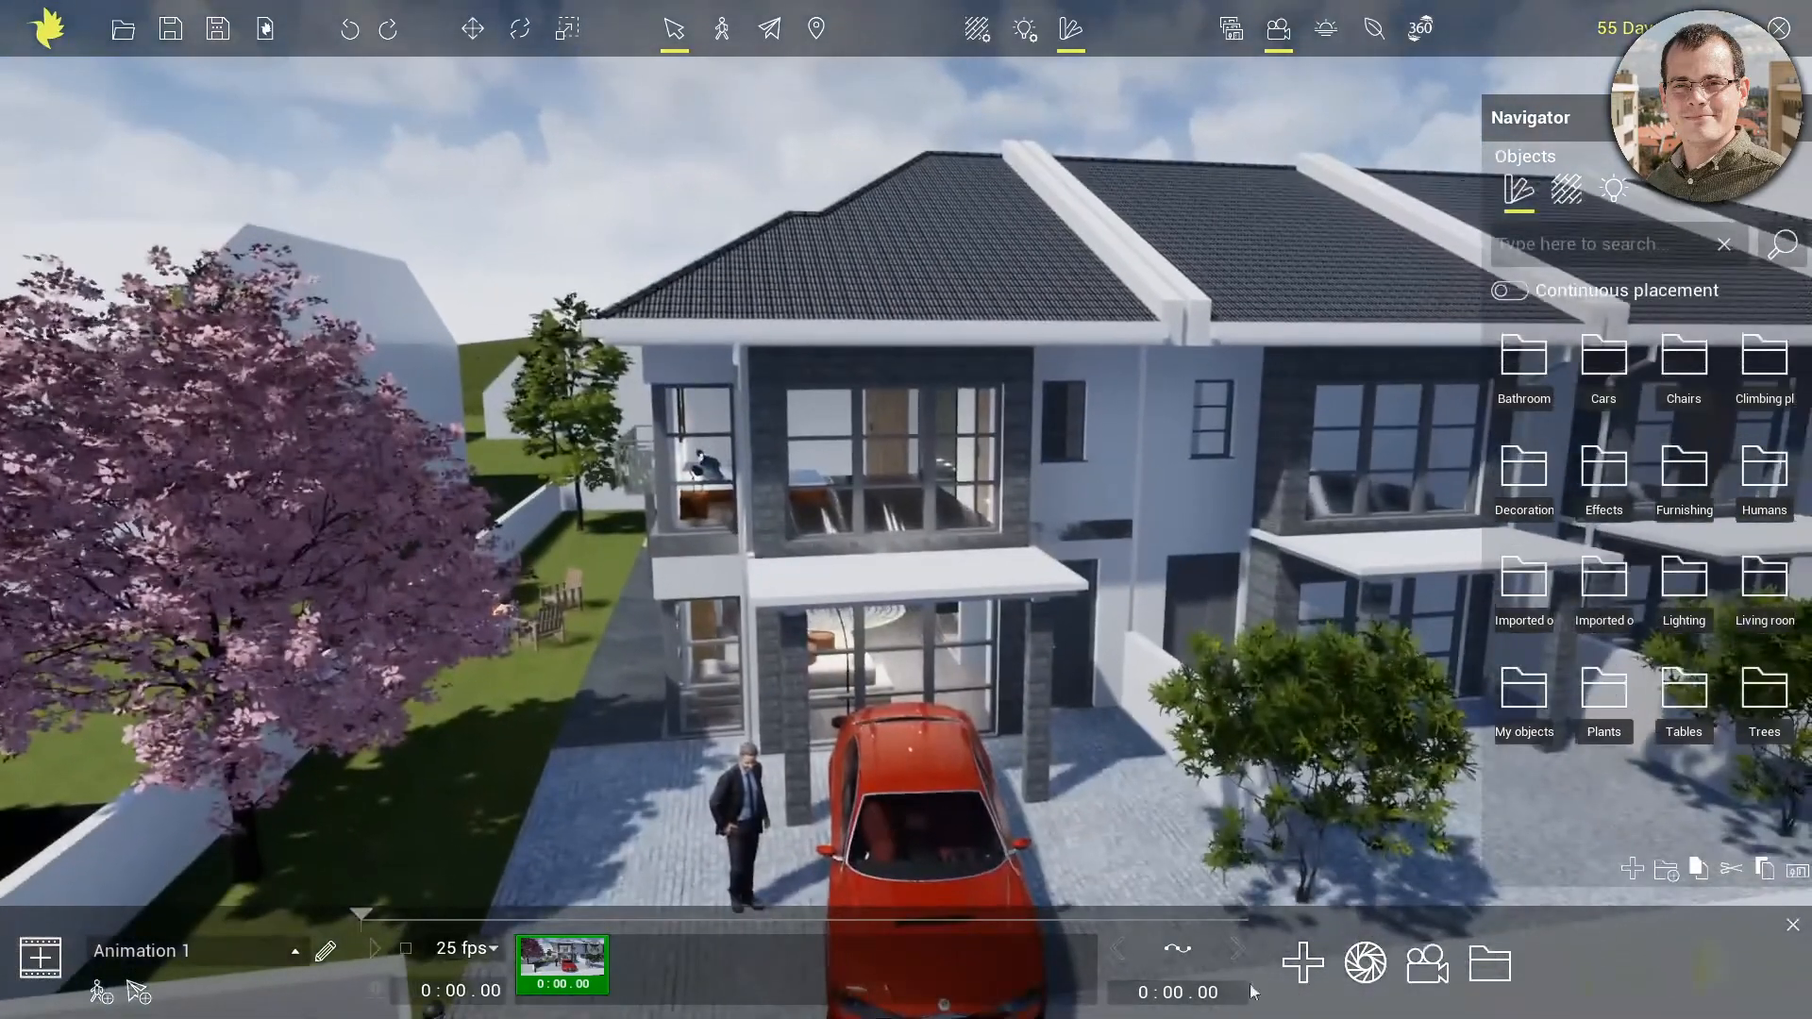
{"action": "left_click", "coordinate": [1301, 963]}
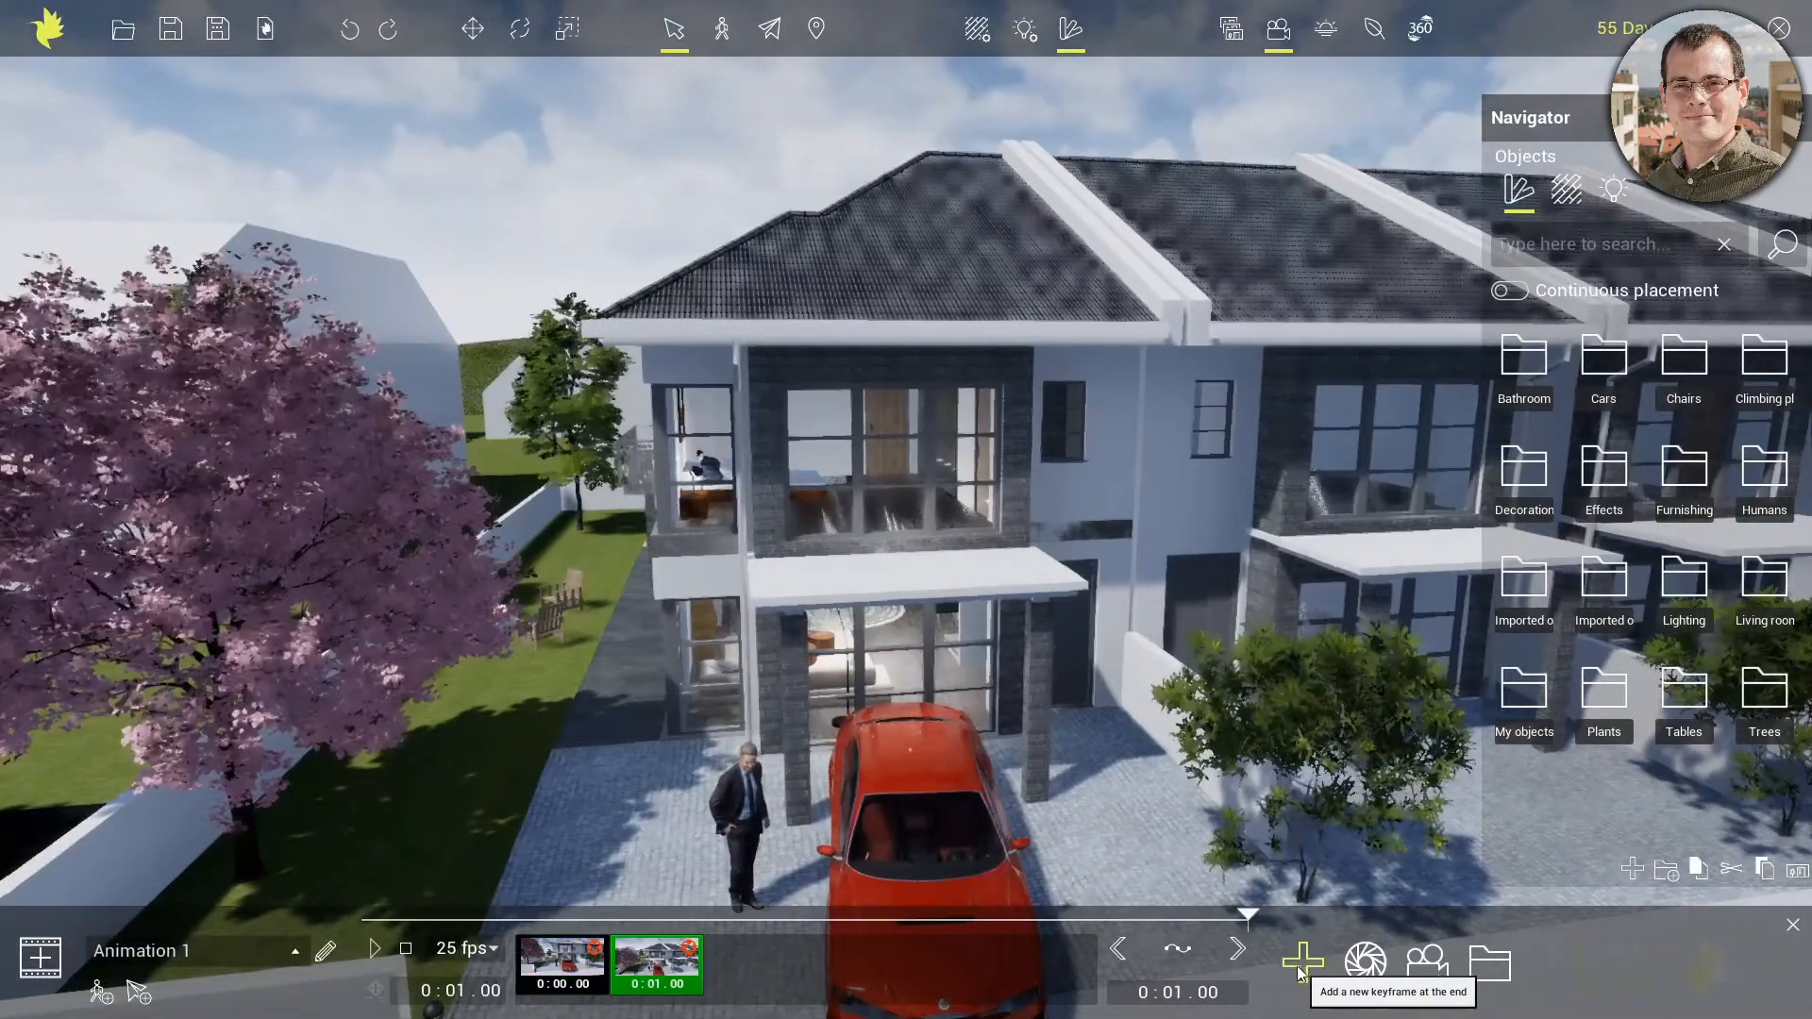
{"action": "left_click", "coordinate": [1171, 989]}
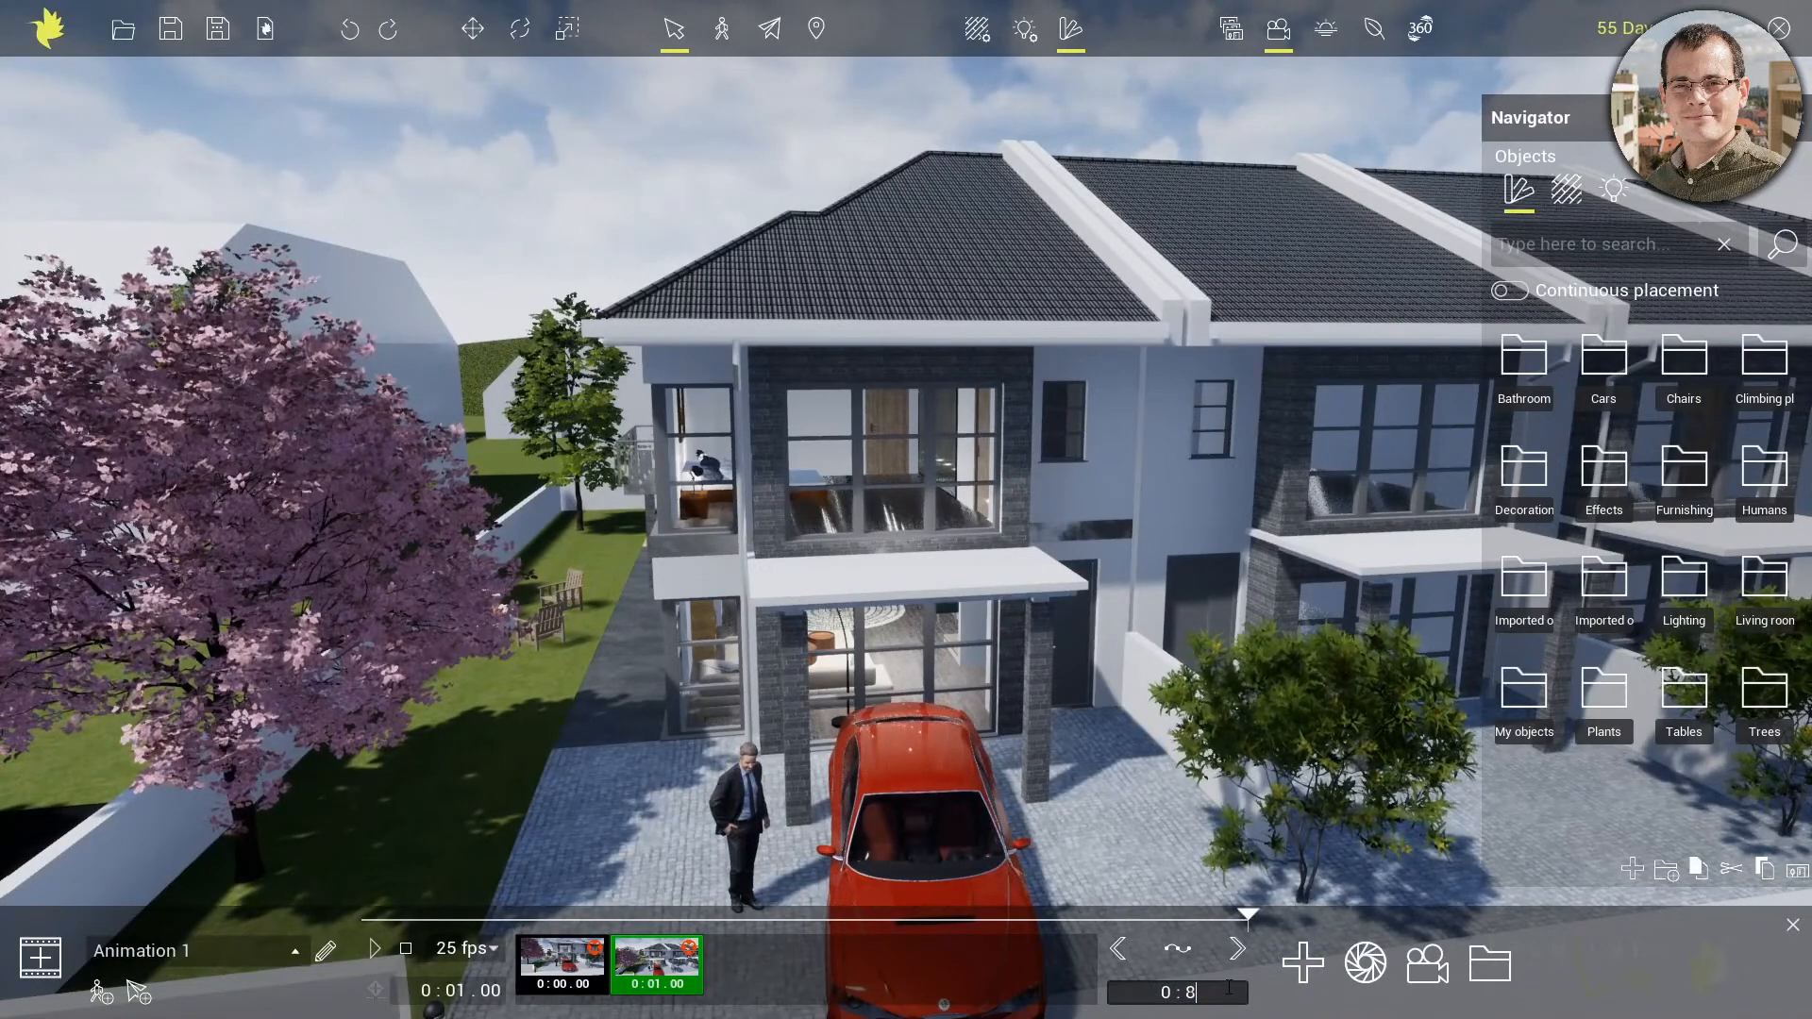
{"action": "key", "text": "Return"}
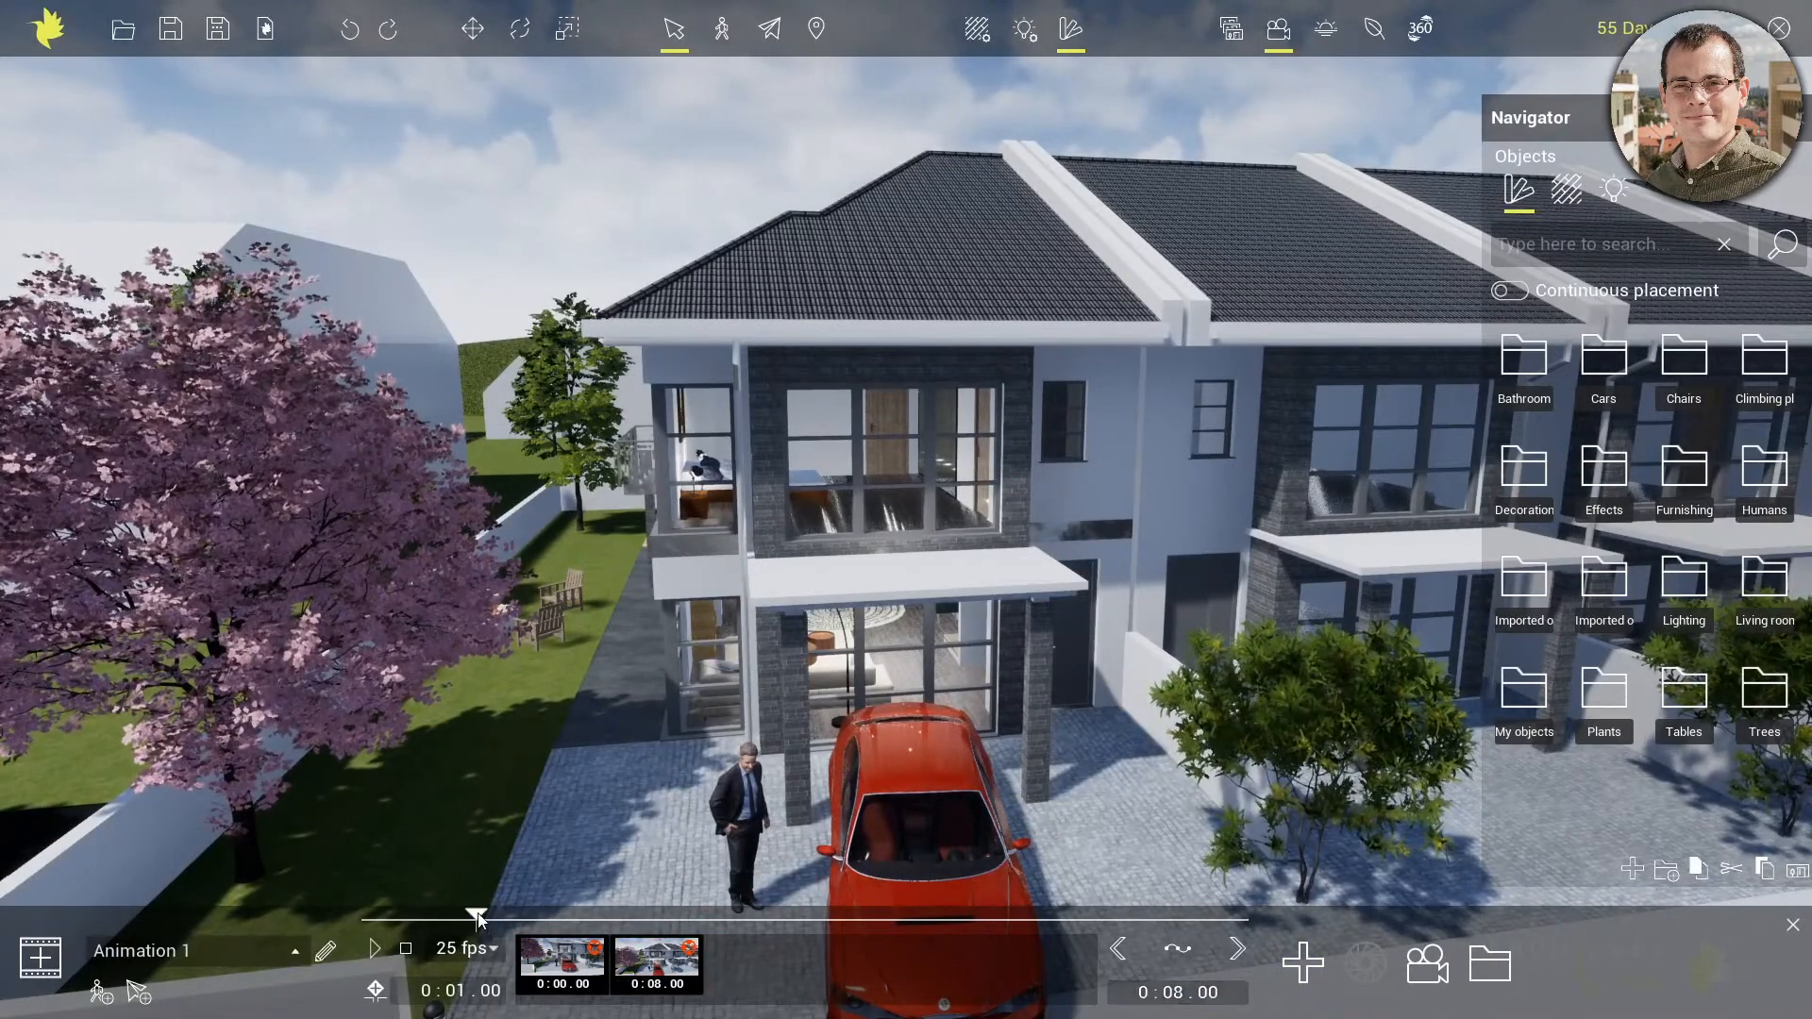
Play Animation 1 from its start to check the rising camera movement
{"action": "left_click_drag", "start_coordinate": [478, 919], "coordinate": [345, 915]}
{"action": "left_click", "coordinate": [372, 949]}
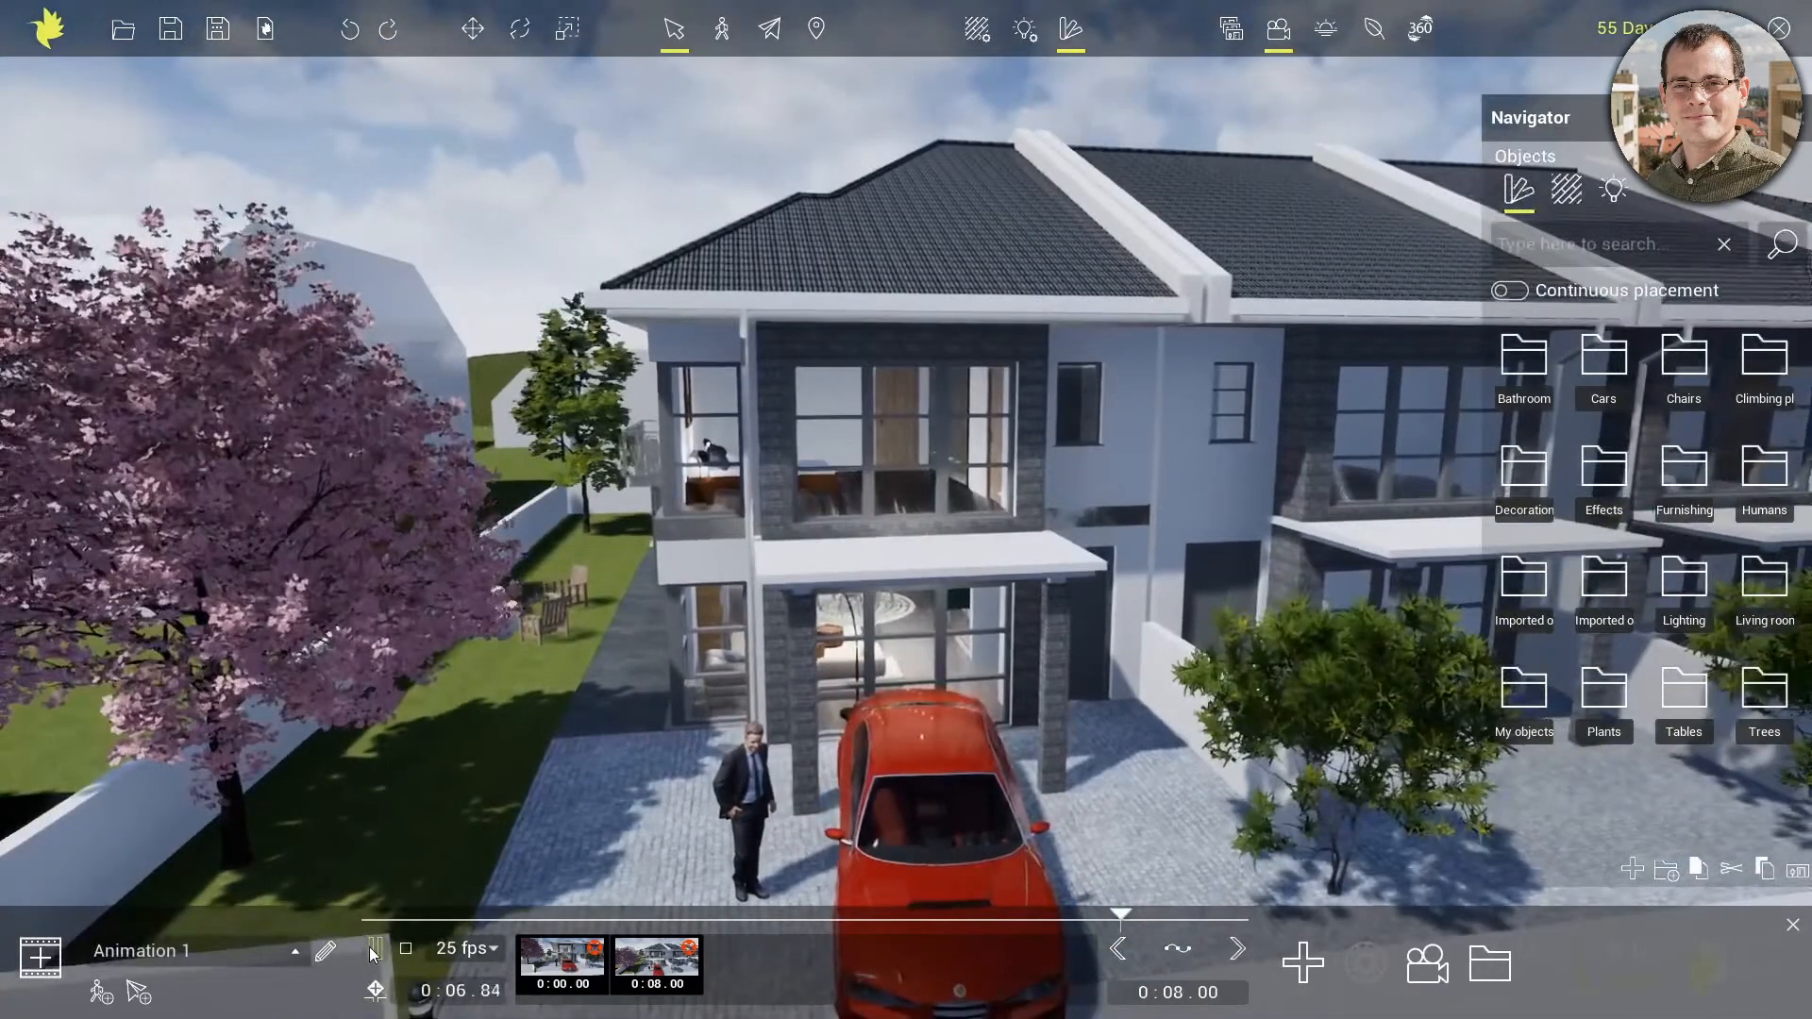
{"action": "left_click", "coordinate": [373, 950]}
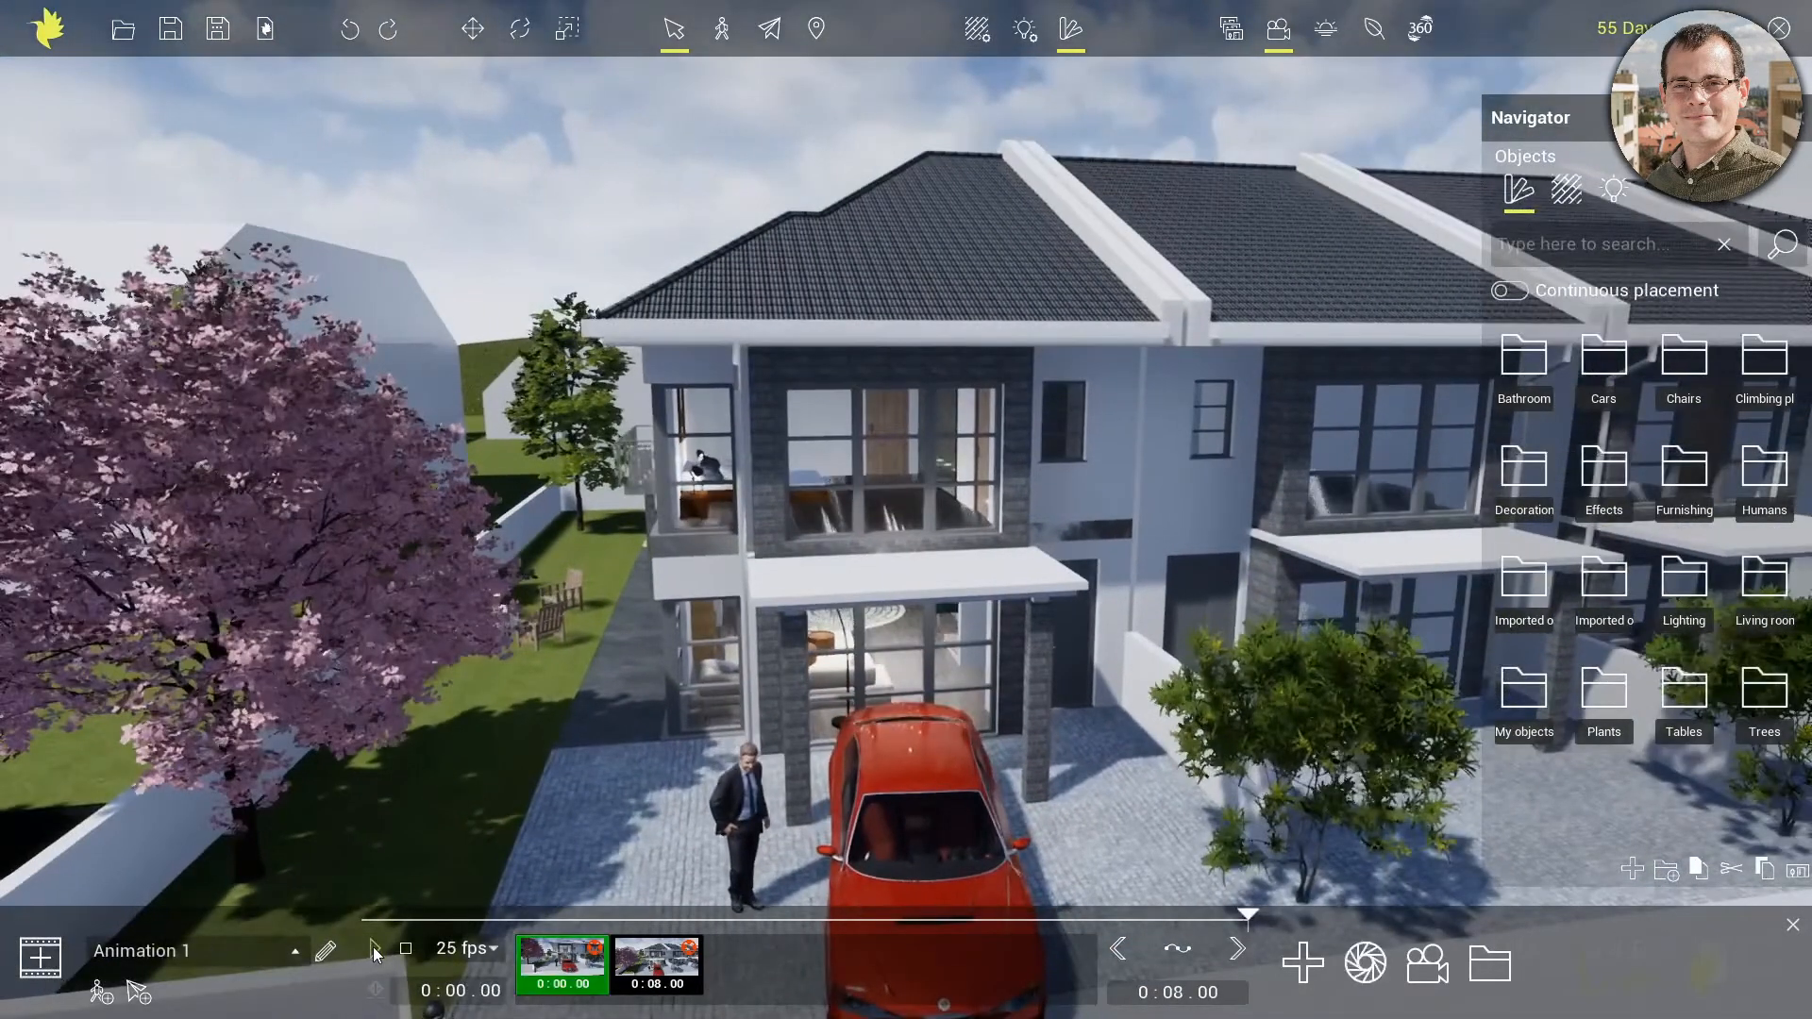
Enable Handle as sequence and Transition for Animation 0 and Animation 1
{"action": "left_click", "coordinate": [296, 951]}
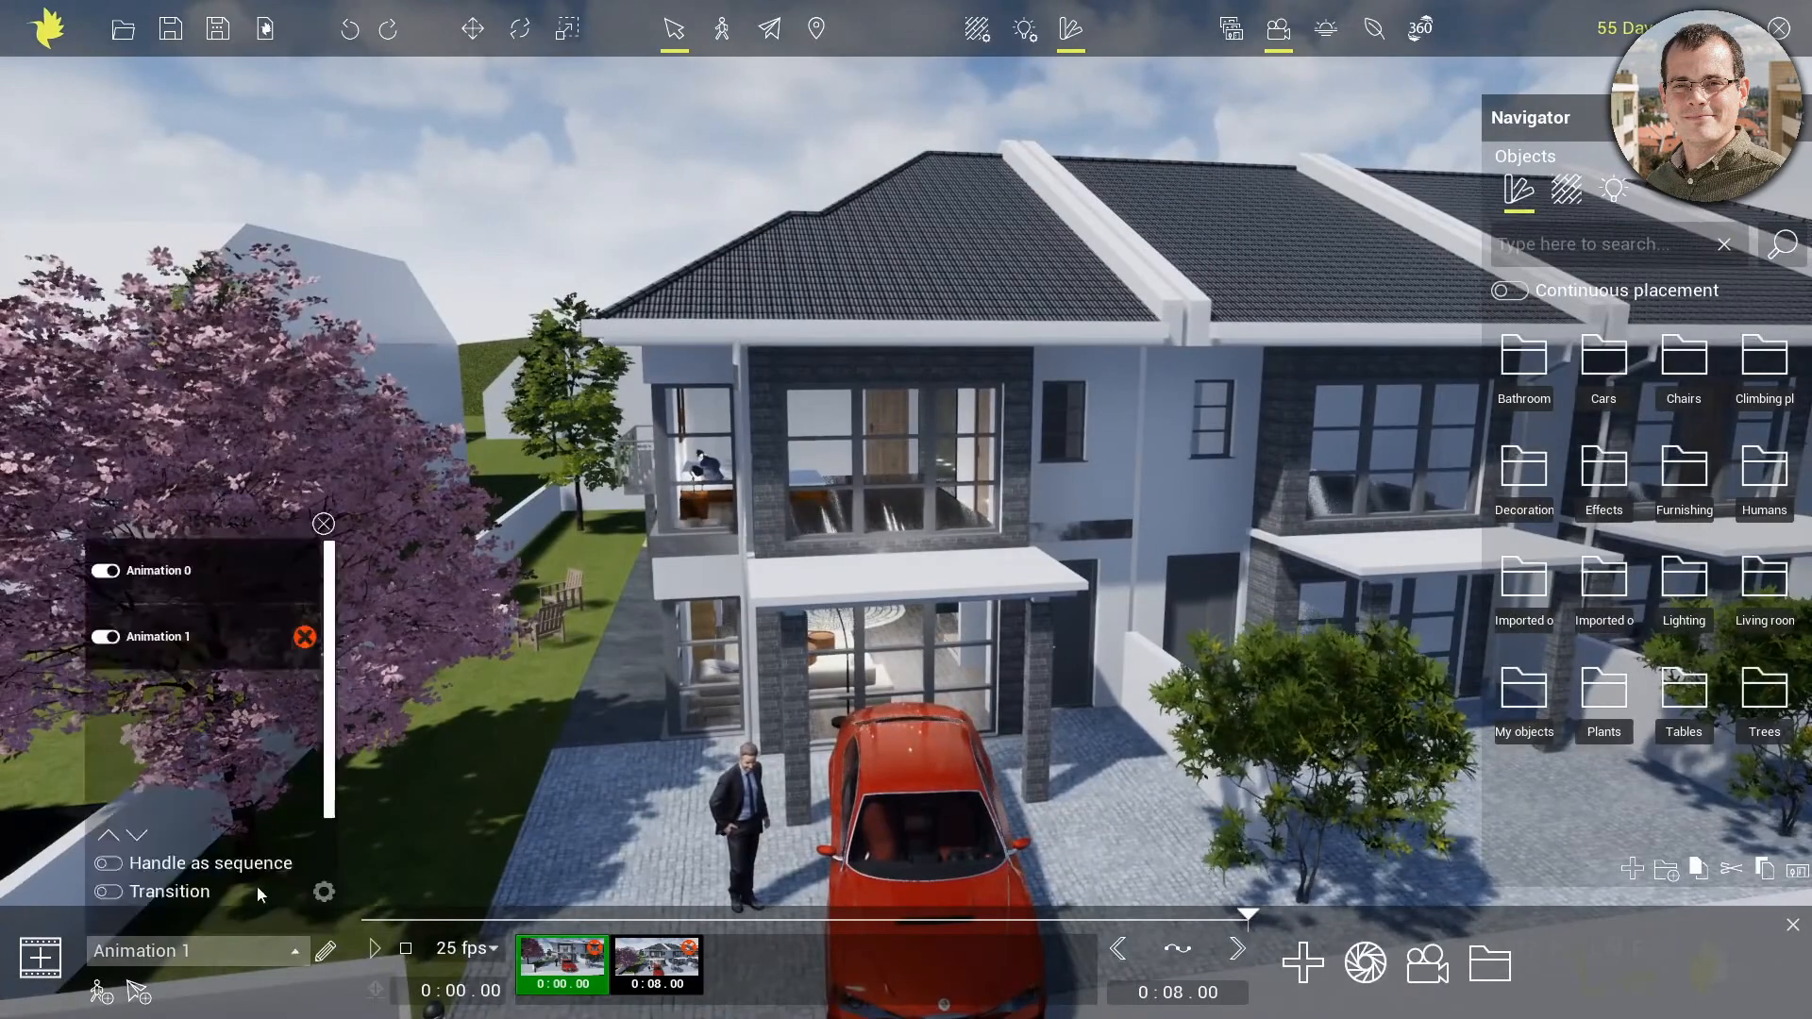
{"action": "left_click", "coordinate": [225, 566]}
{"action": "left_click", "coordinate": [218, 634]}
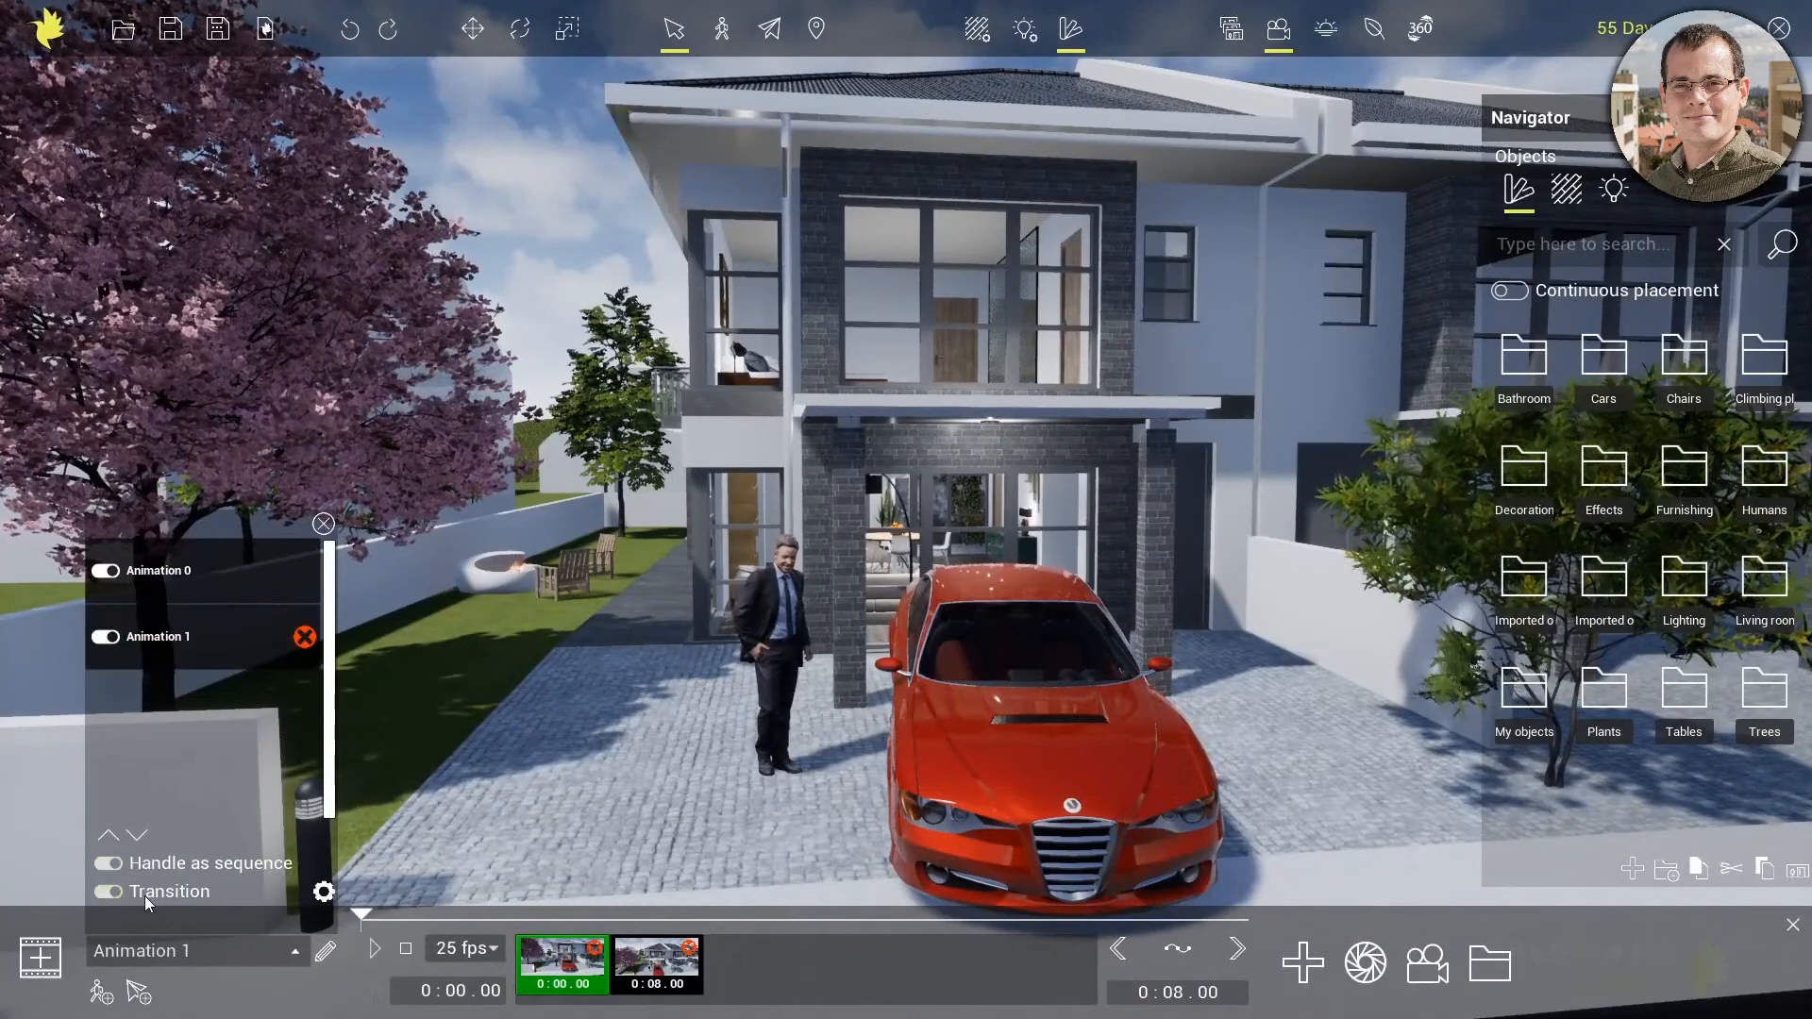
Play the joined sequence from the start of Animation 0 through Animation 1
{"action": "left_click", "coordinate": [231, 564]}
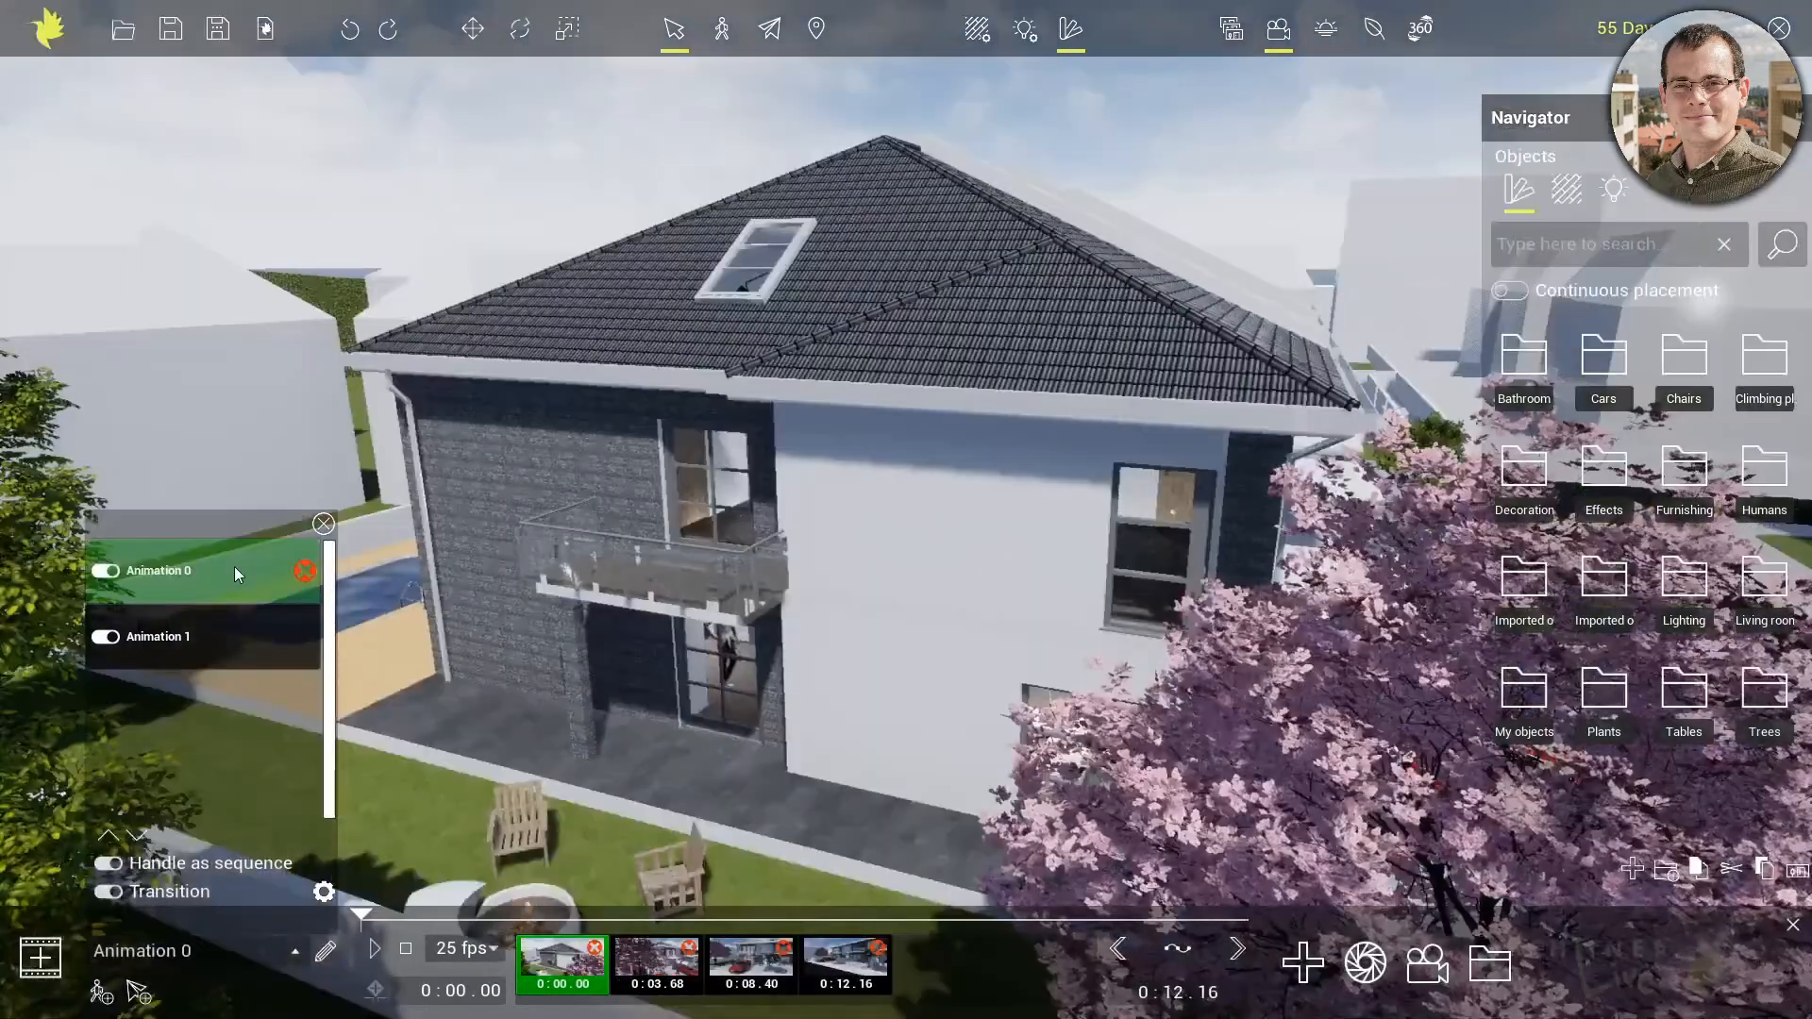
{"action": "left_click", "coordinate": [377, 952]}
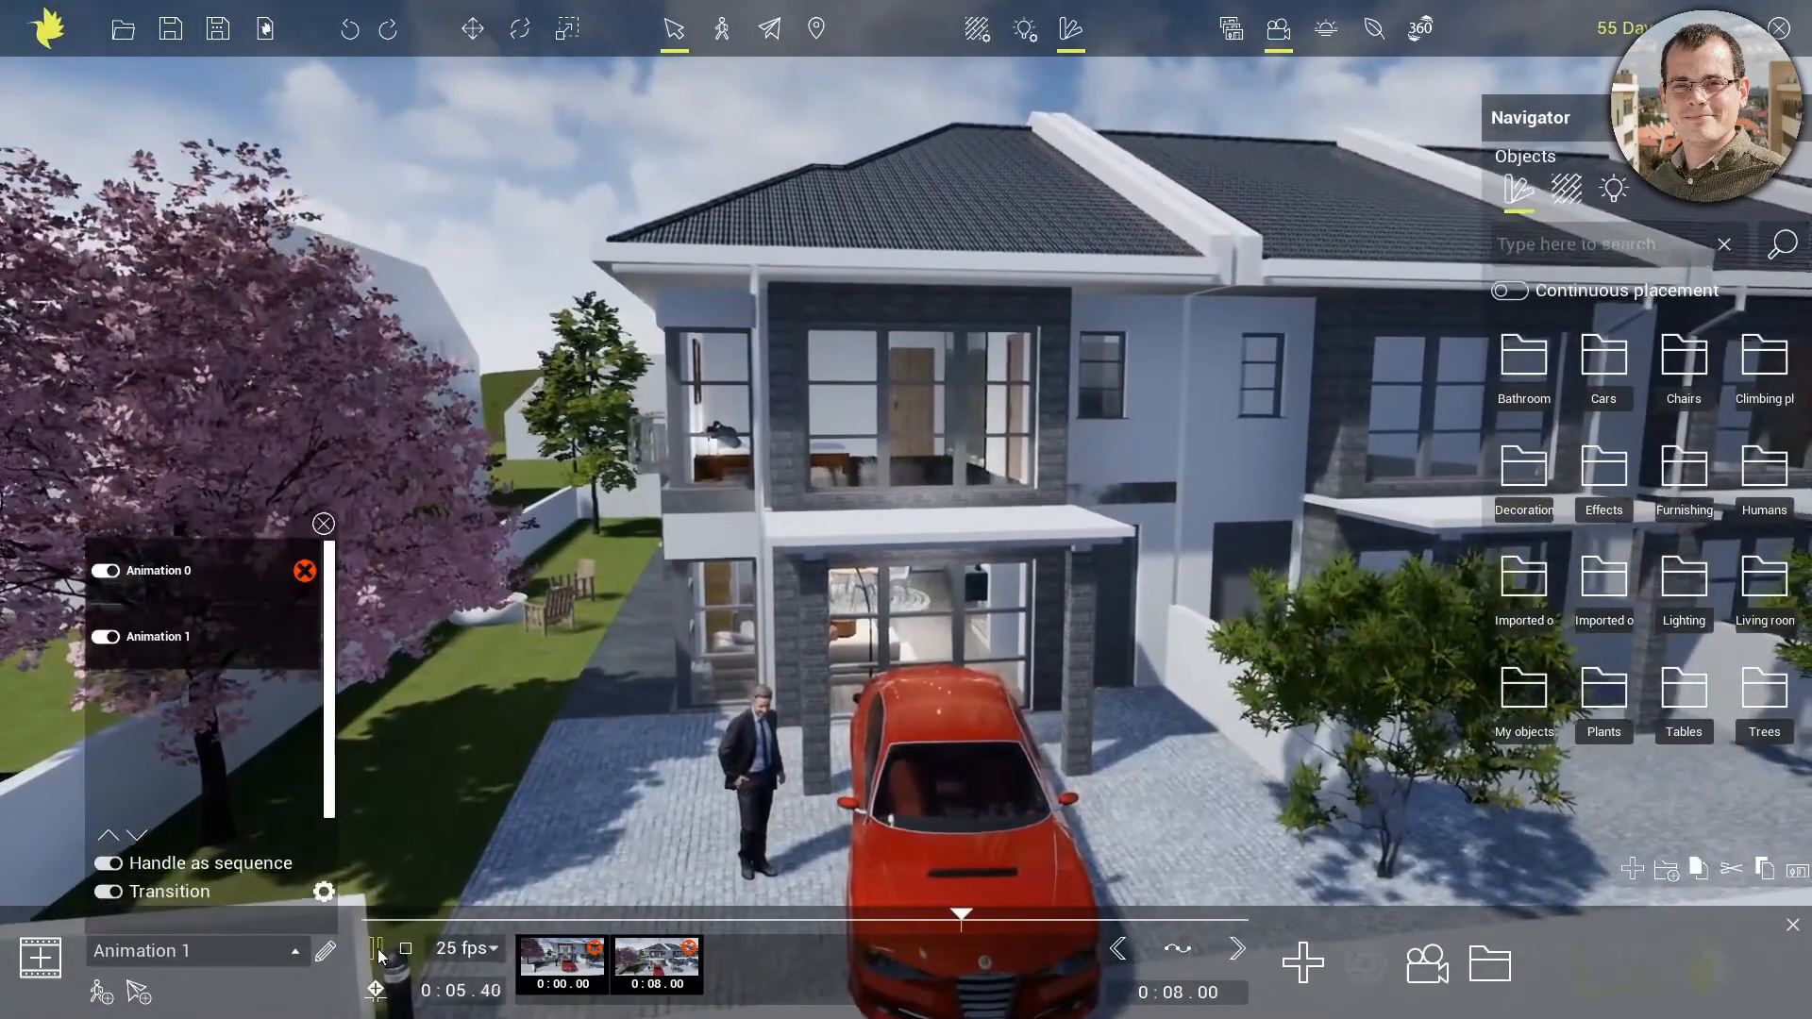
{"action": "left_click", "coordinate": [377, 952]}
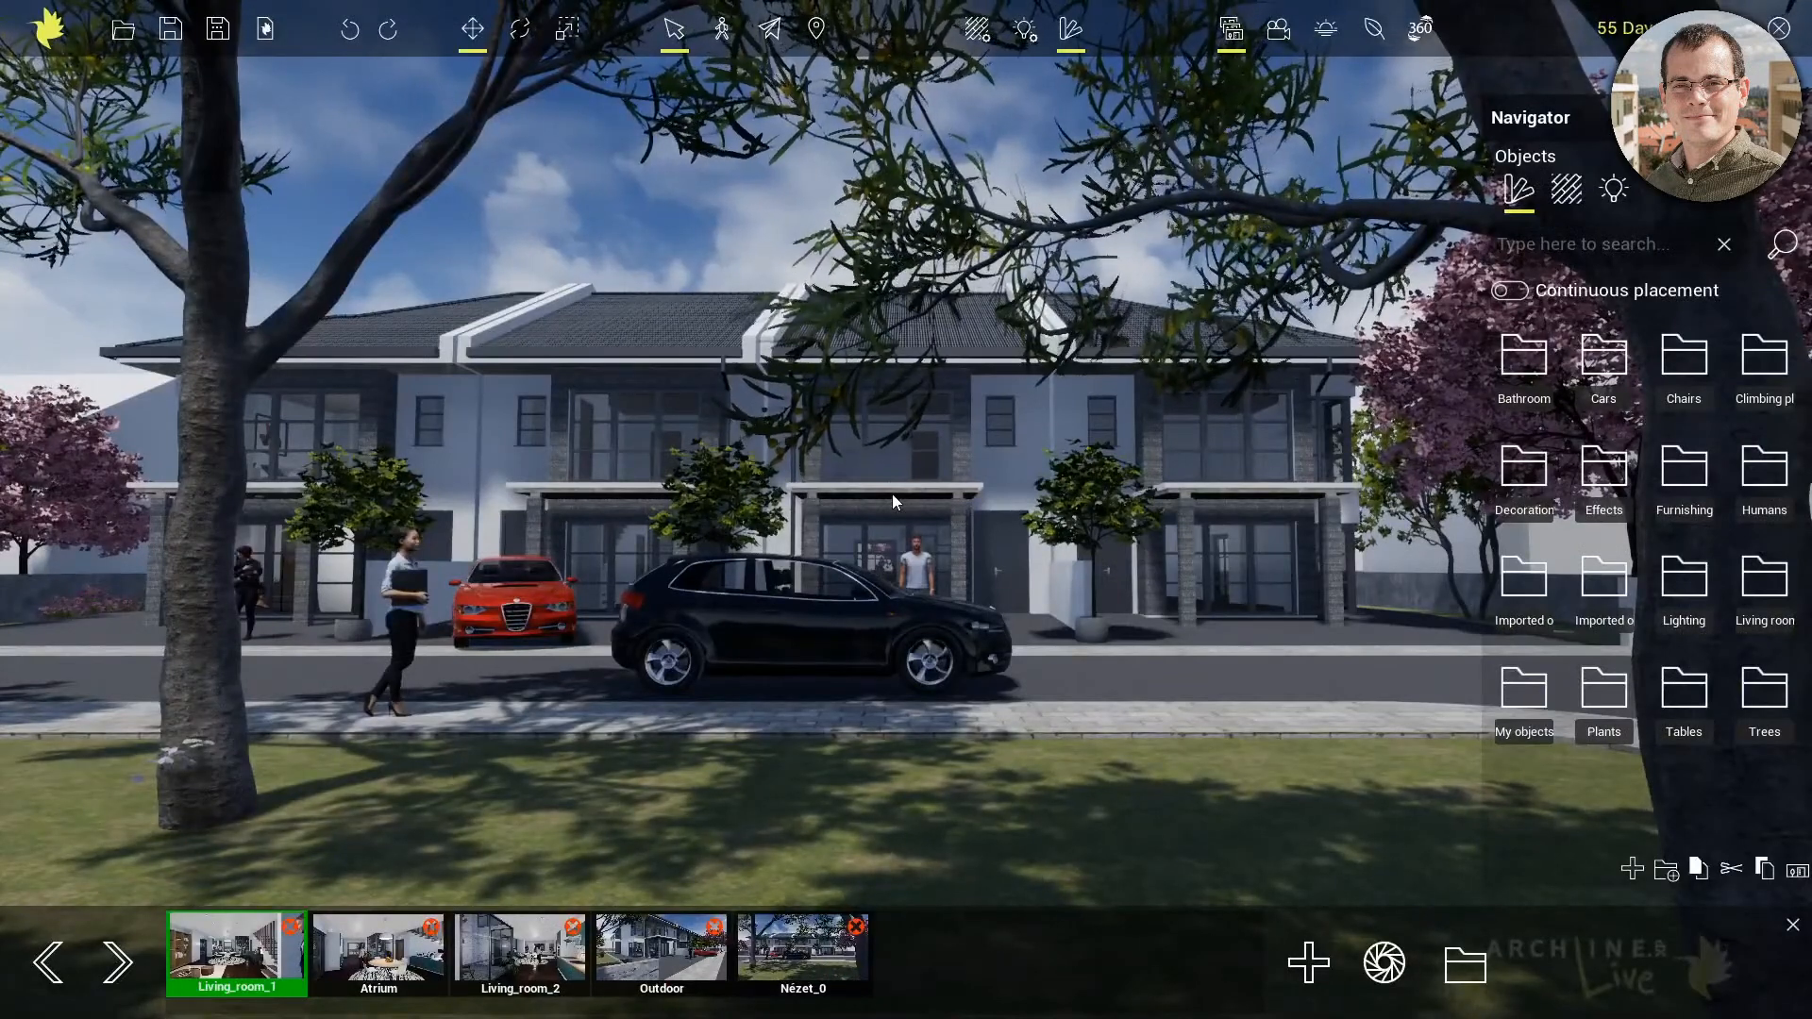
Tour the finished project from the street and through its saved Atrium, Living_room_2, Outdoor and Nézet_0 views
{"action": "middle_click_drag", "start_coordinate": [892, 495], "coordinate": [1350, 492]}
{"action": "middle_click_drag", "start_coordinate": [536, 638], "coordinate": [658, 661]}
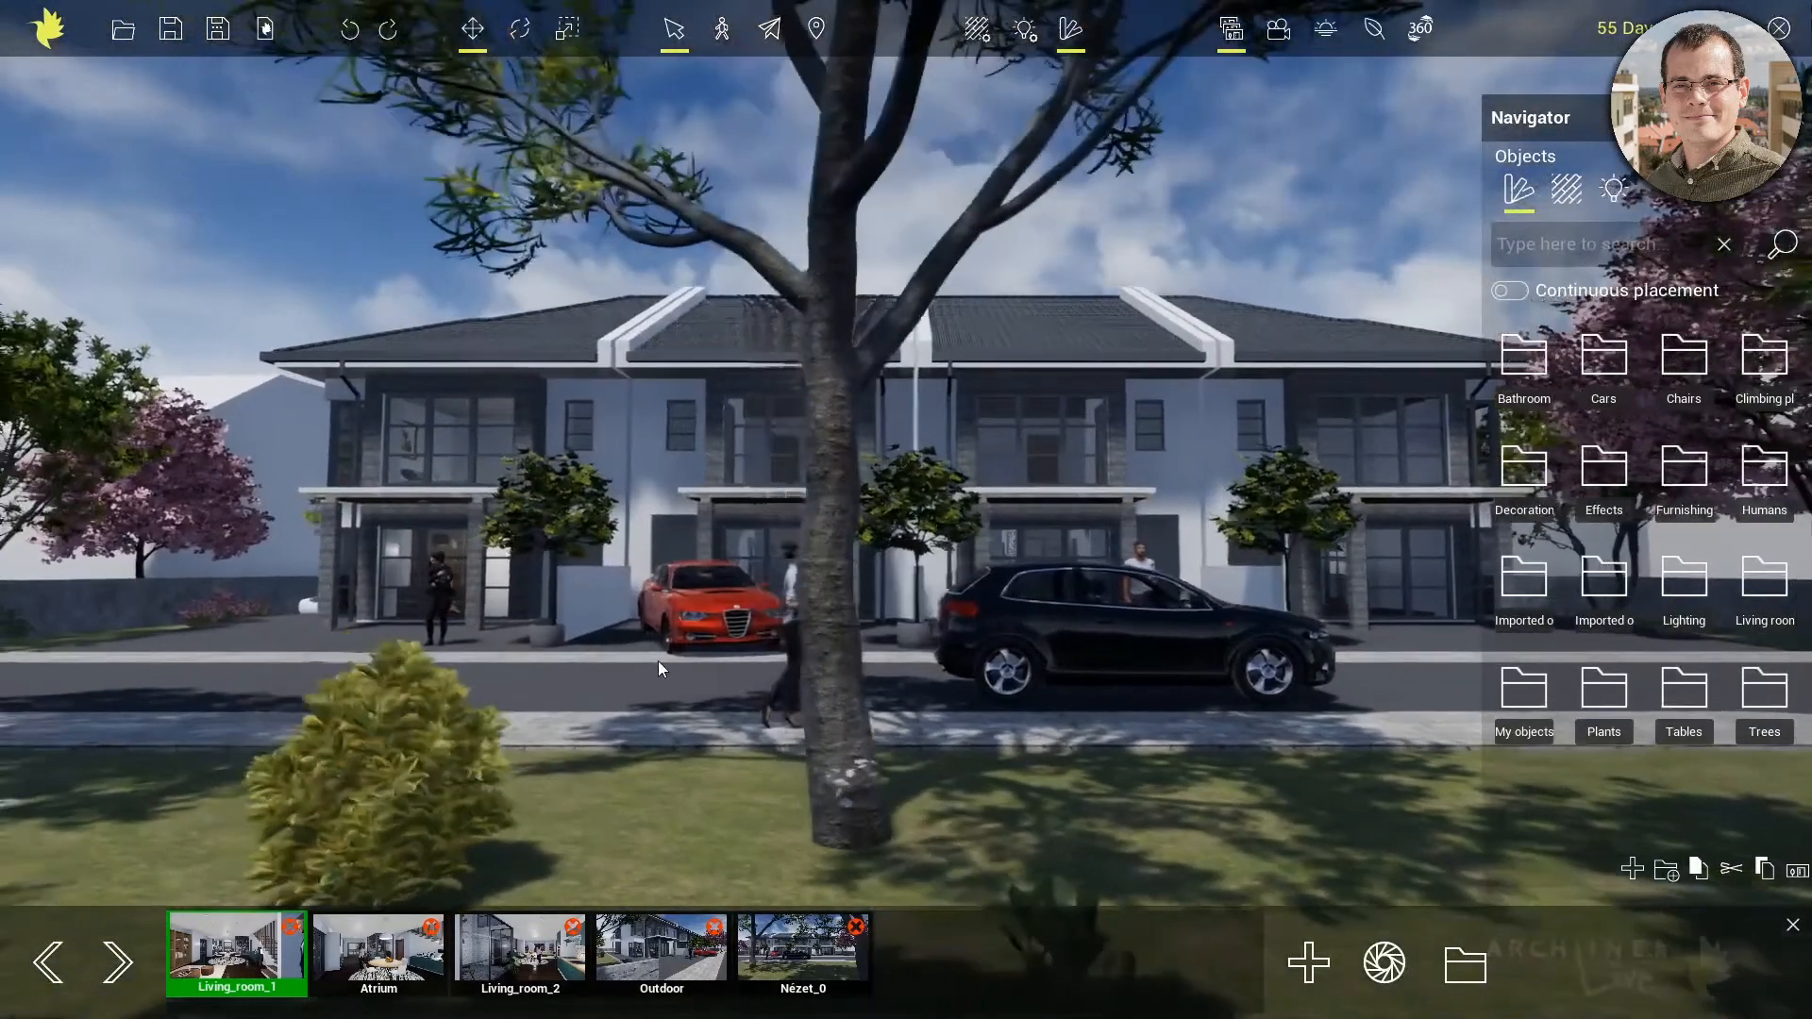
{"action": "left_click", "coordinate": [395, 958]}
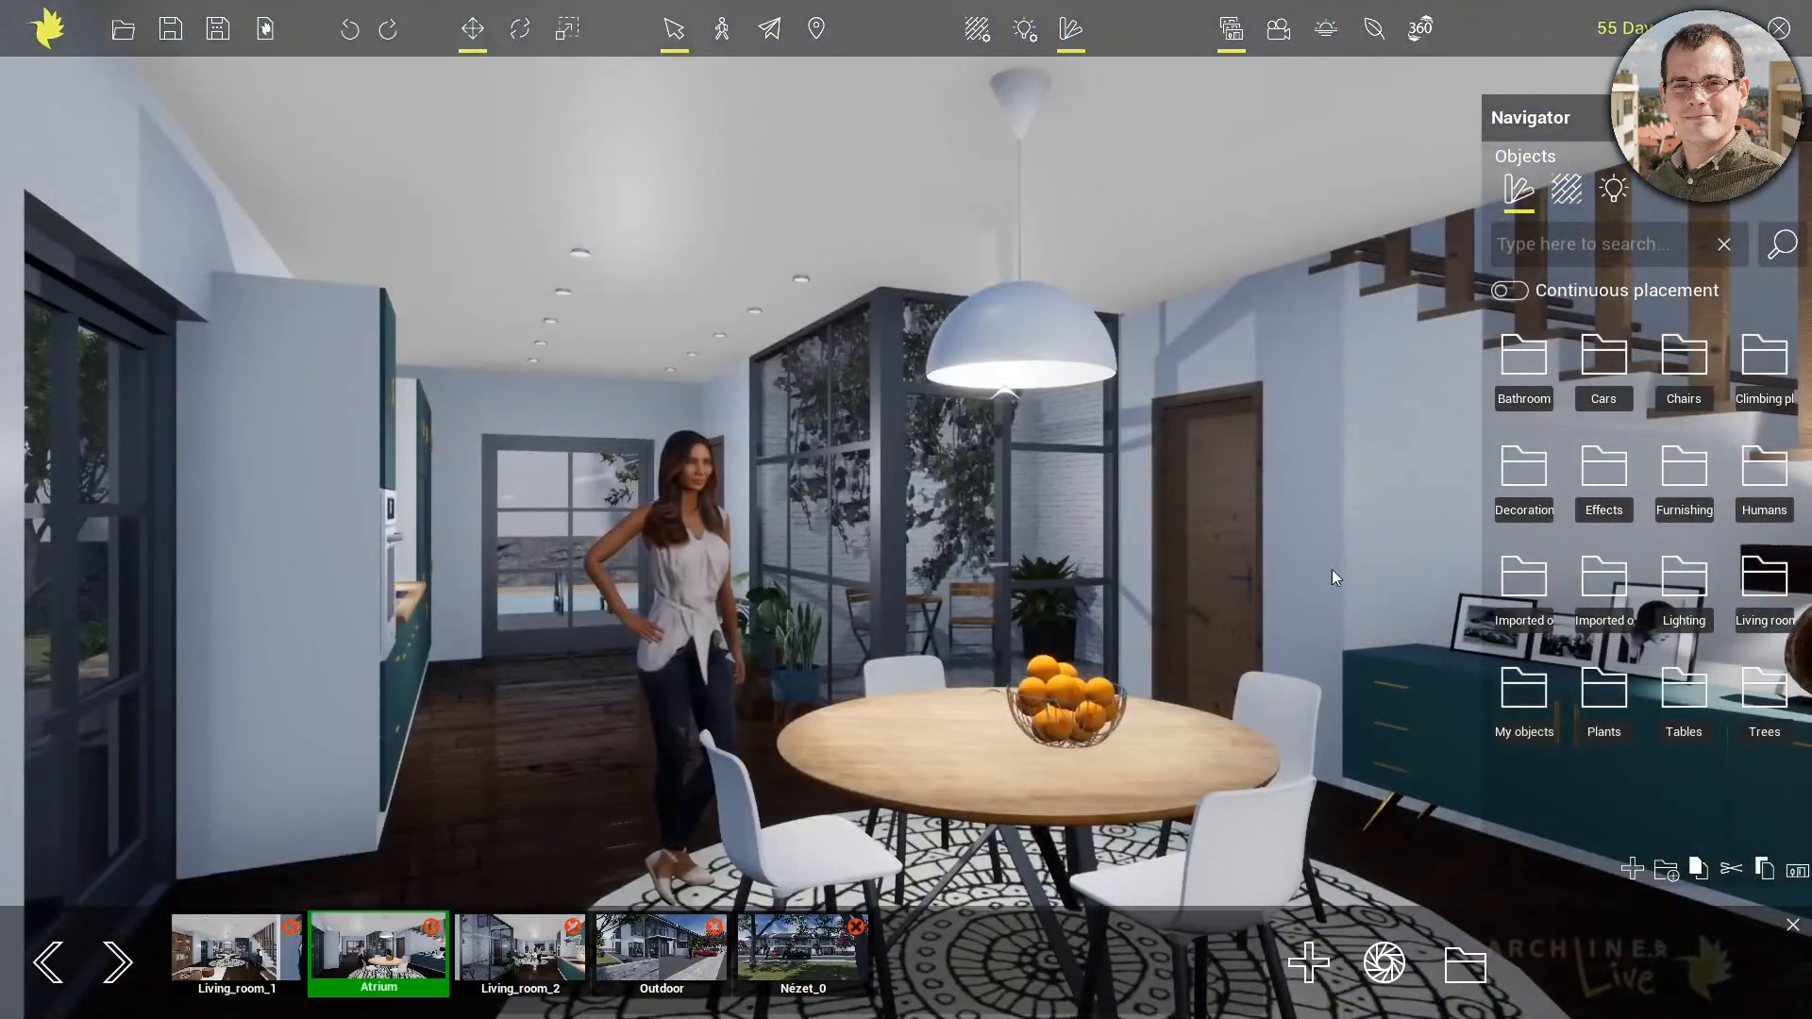
{"action": "left_click_drag", "start_coordinate": [1102, 495], "coordinate": [991, 514]}
{"action": "left_click", "coordinate": [534, 962]}
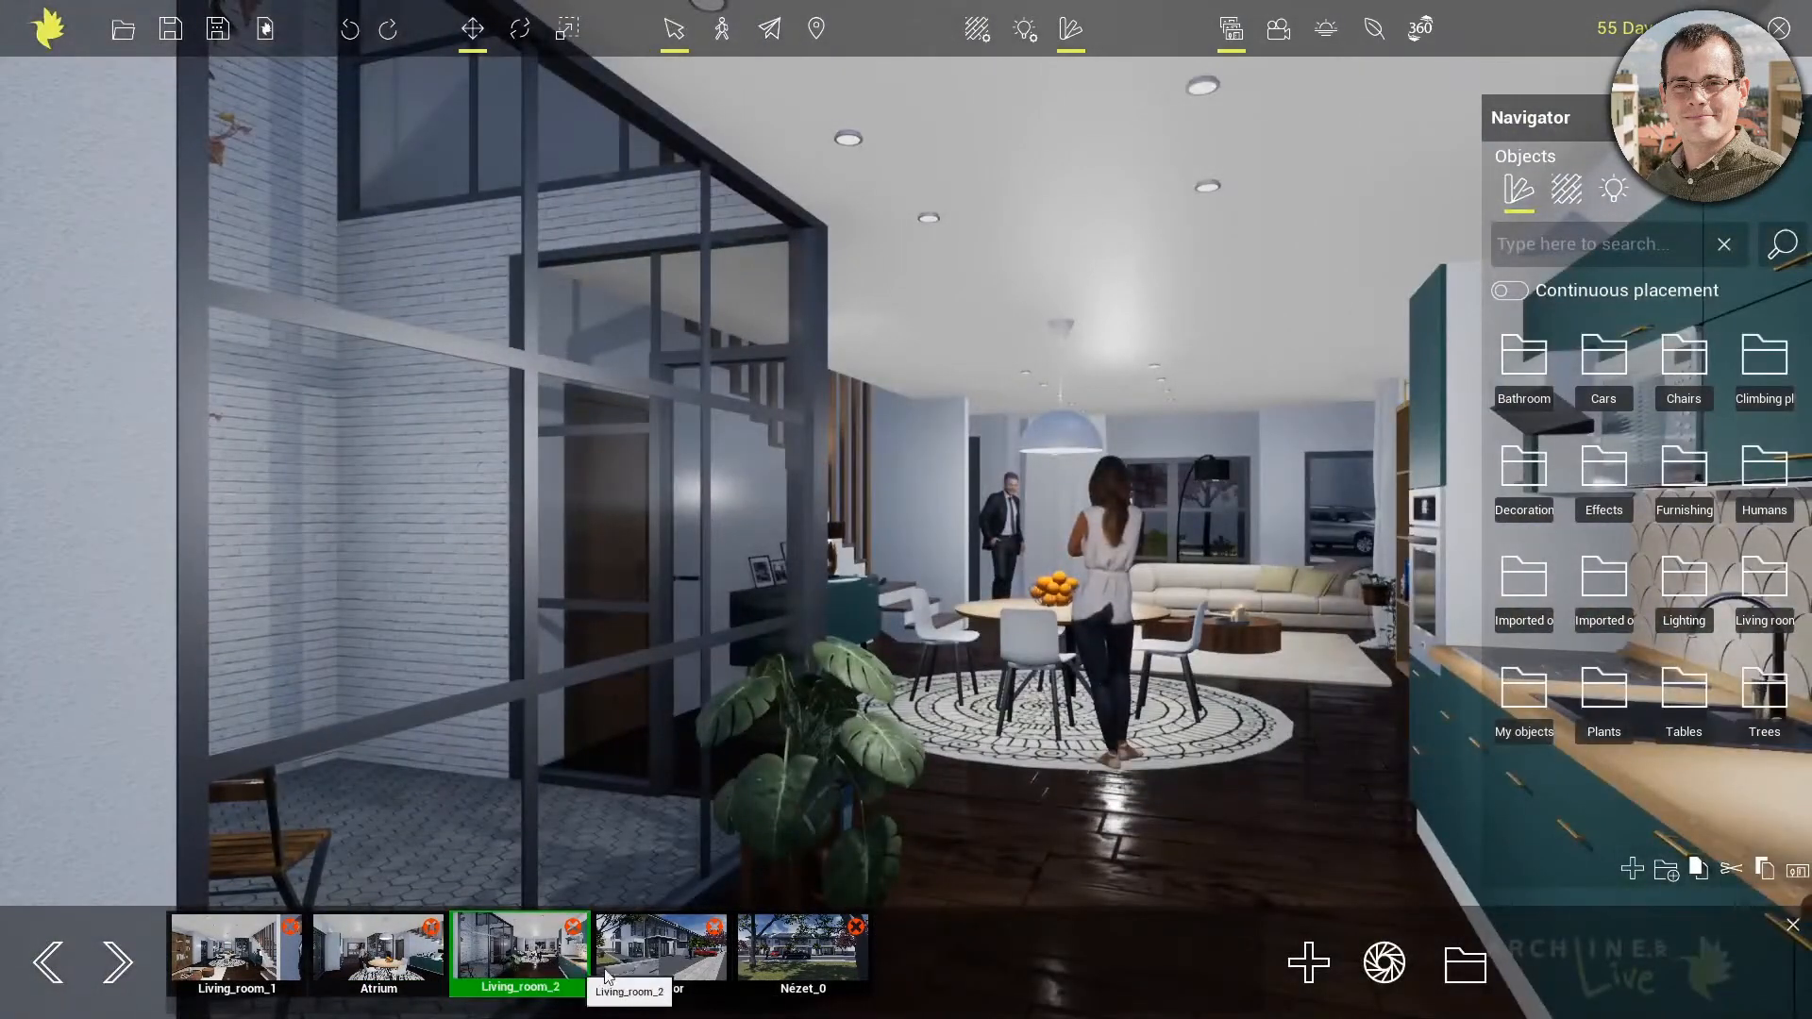
{"action": "left_click", "coordinate": [673, 955]}
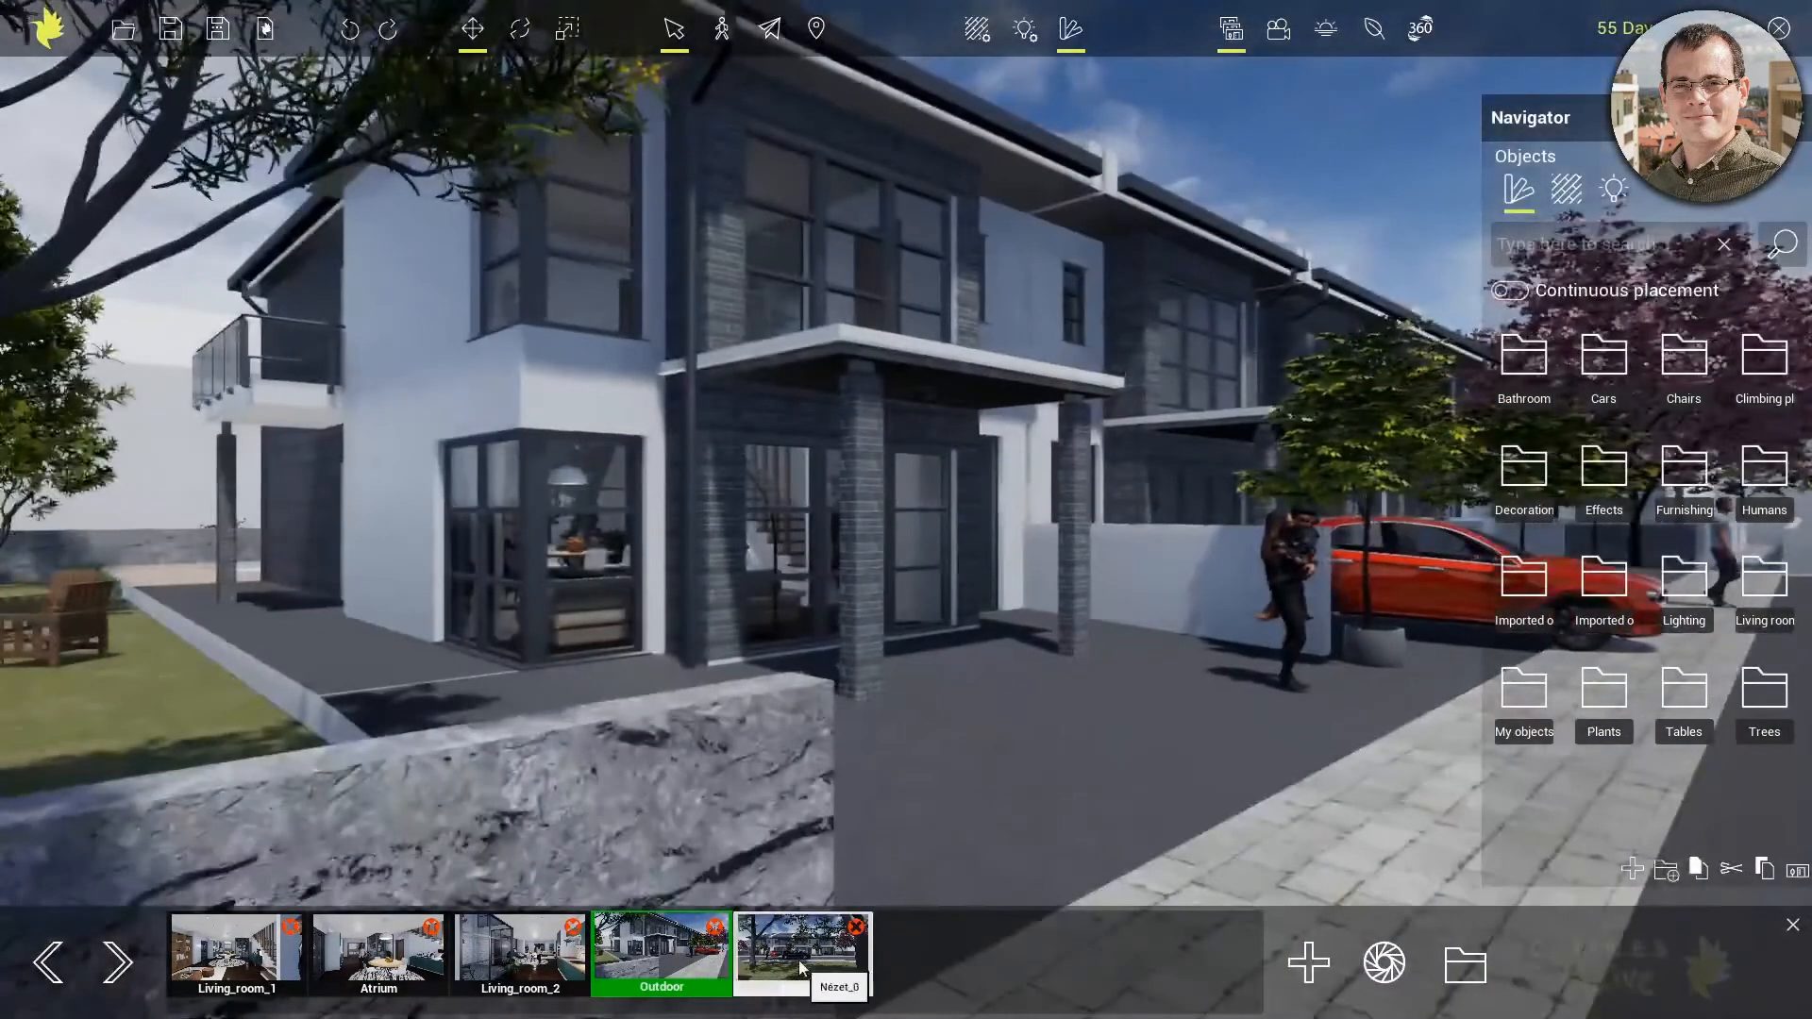
{"action": "left_click", "coordinate": [801, 962]}
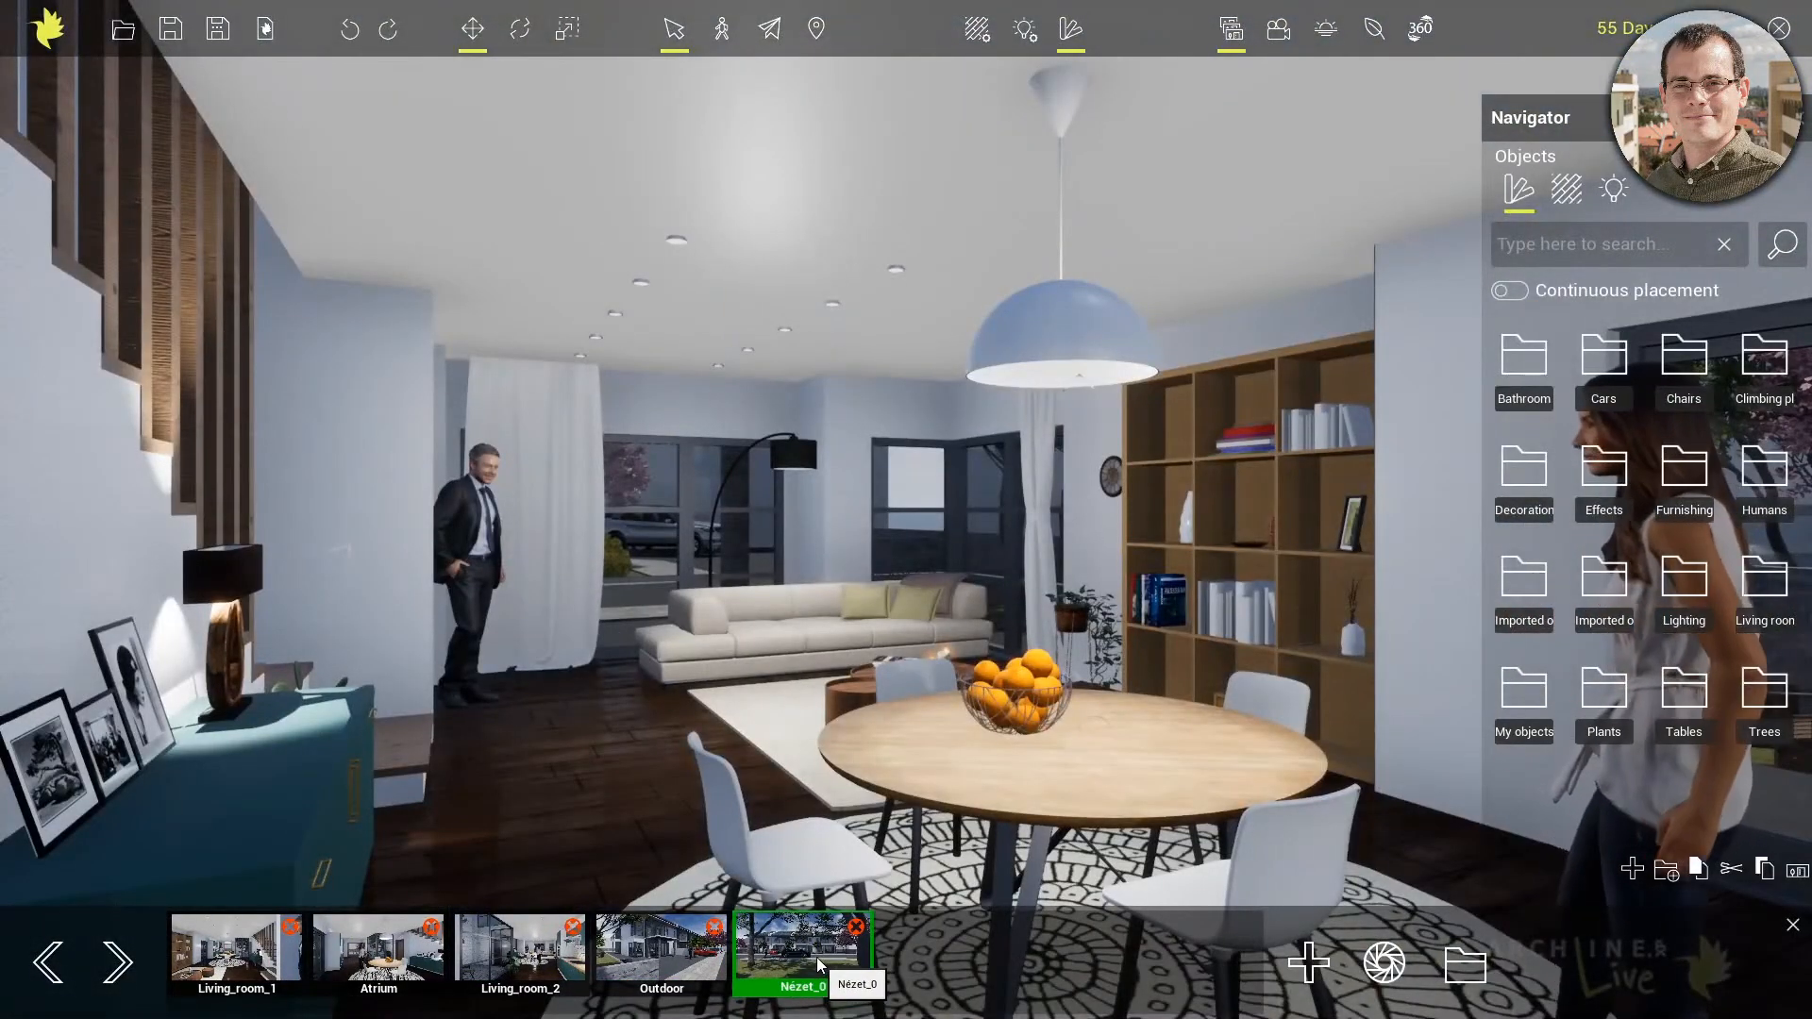
{"action": "left_click", "coordinate": [665, 957]}
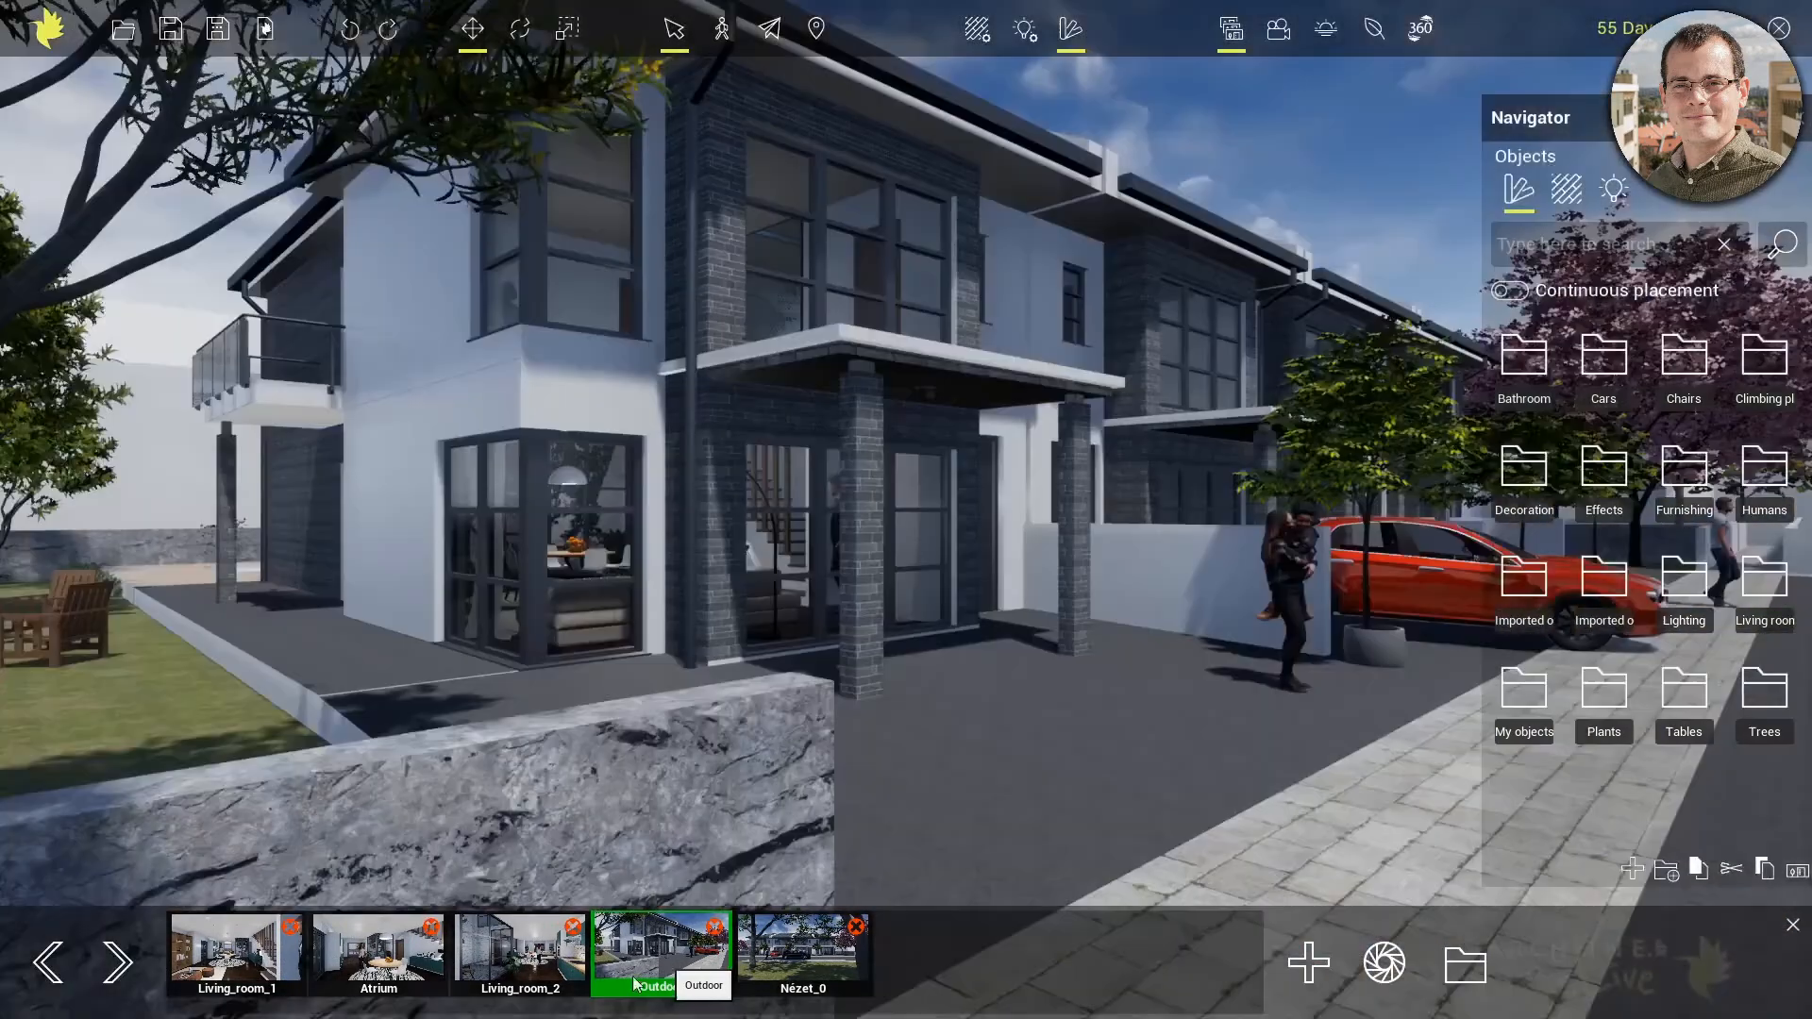
{"action": "right_click_drag", "start_coordinate": [925, 497], "coordinate": [882, 450]}
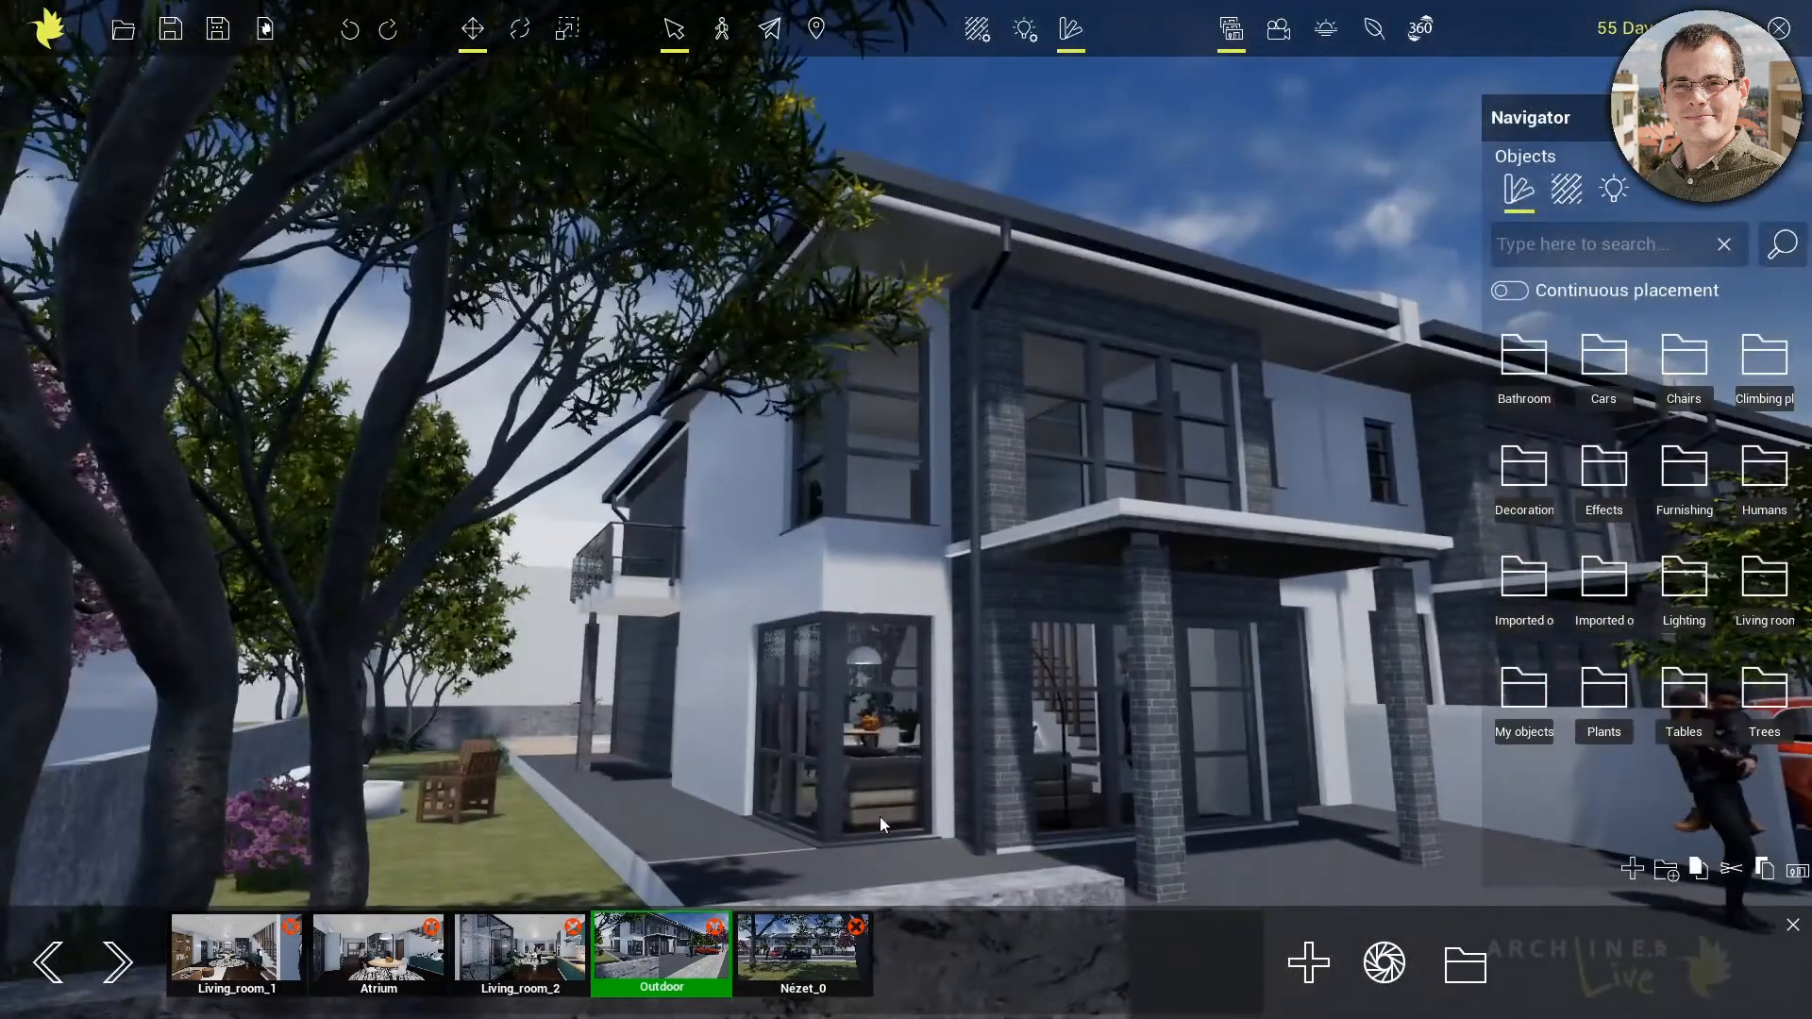
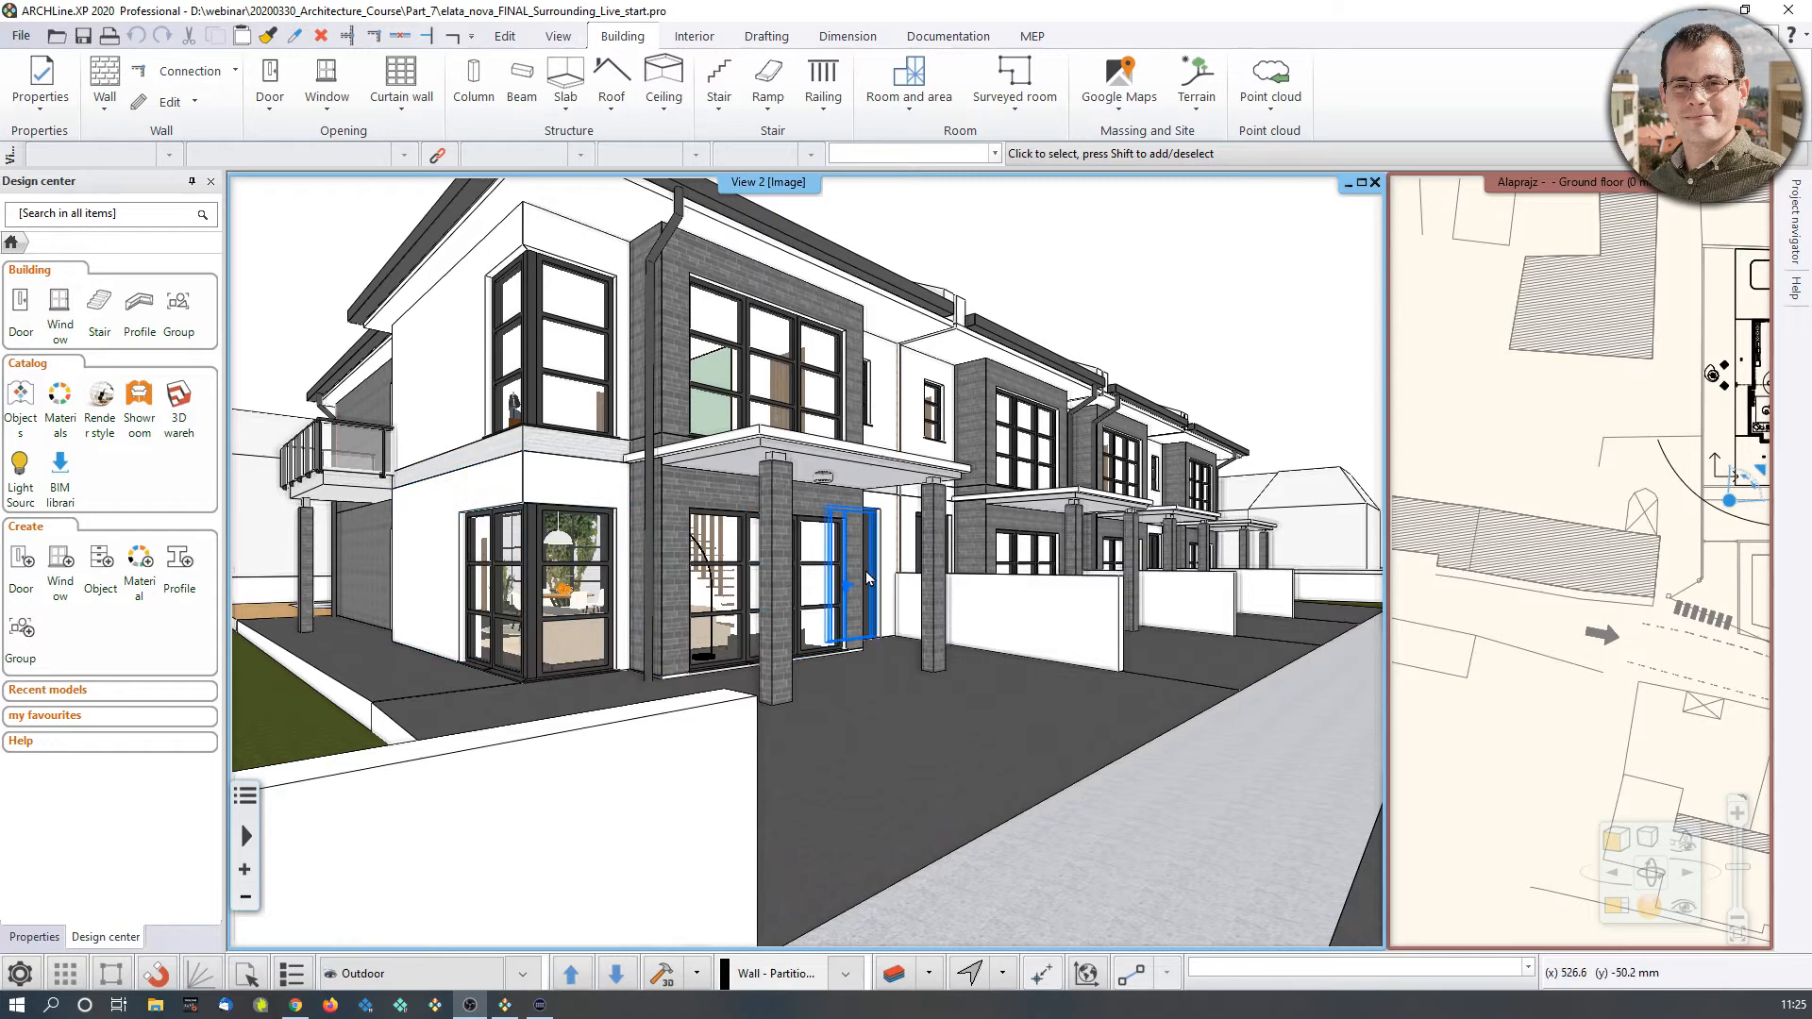
Examine the terraced house's exterior in the 3D view, around the corner windows, balcony and garden side
{"action": "mouse_move", "coordinate": [719, 382]}
{"action": "right_mouse_down"}
{"action": "mouse_move", "coordinate": [802, 467]}
{"action": "mouse_move", "coordinate": [830, 566]}
{"action": "right_mouse_up"}
{"action": "scroll", "coordinate": [661, 680], "scroll_direction": "up", "scroll_amount": 1}
{"action": "right_click_drag", "start_coordinate": [528, 694], "coordinate": [963, 706]}
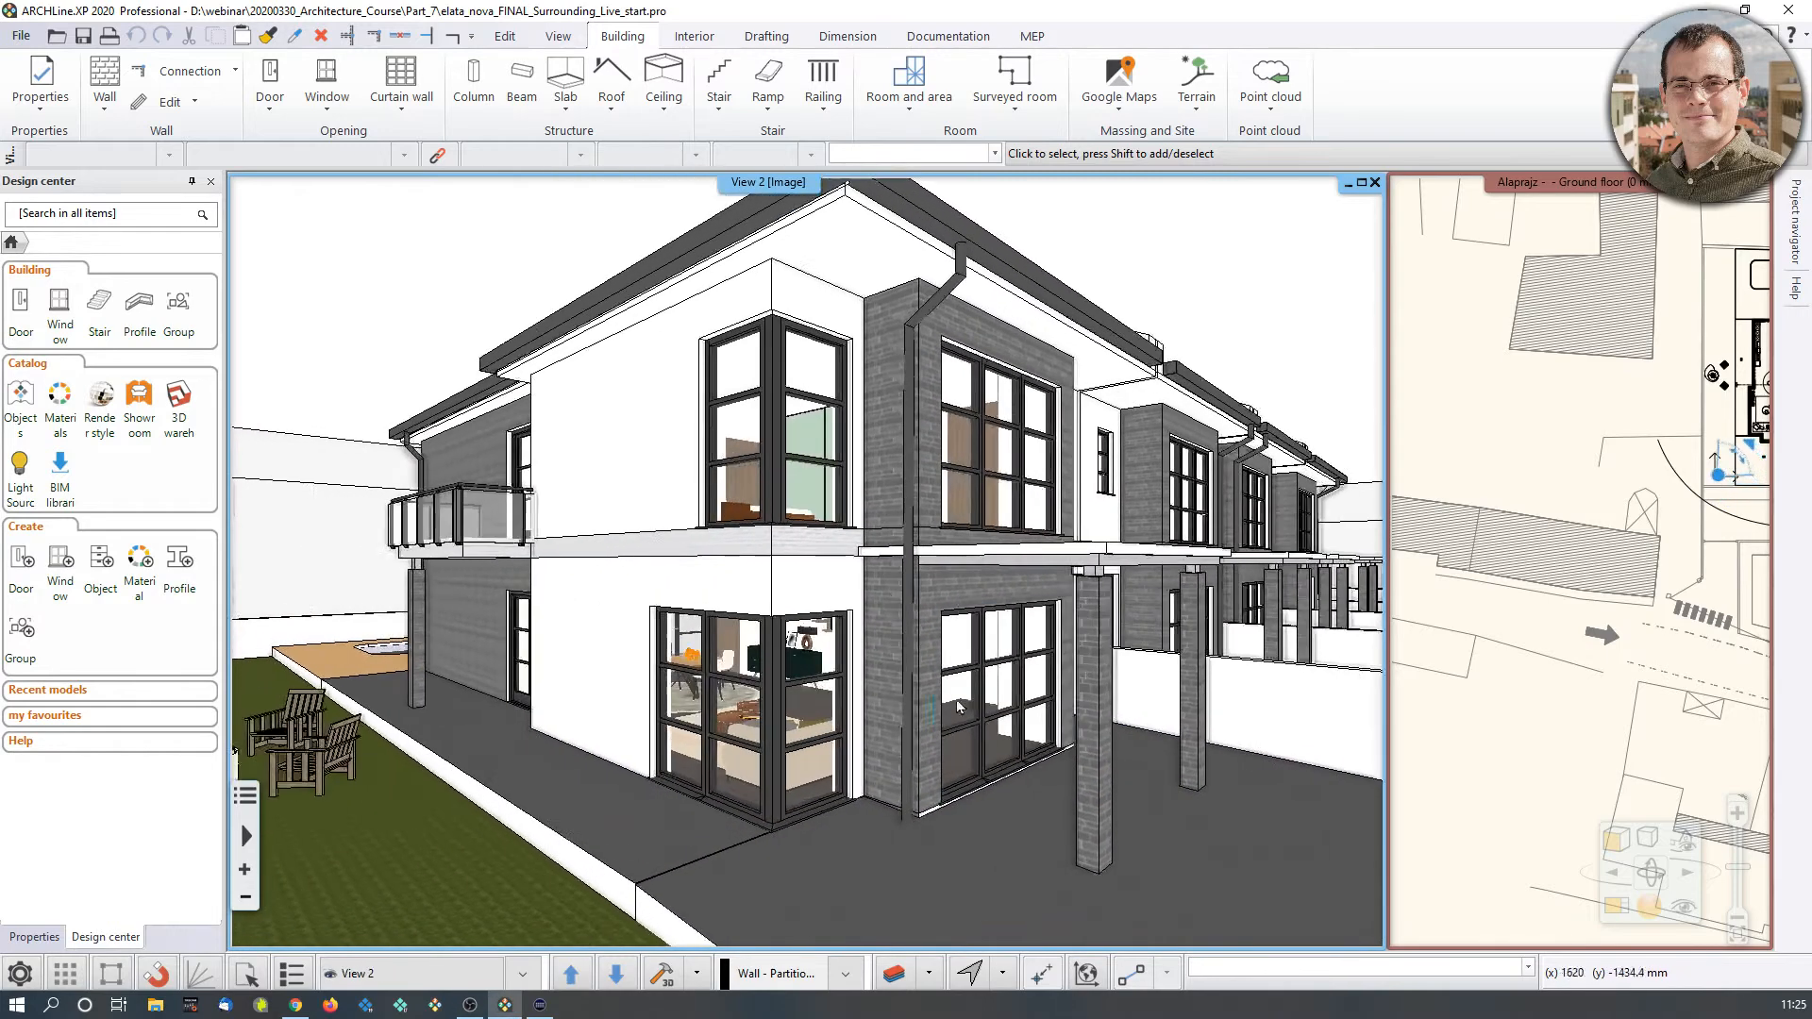
{"action": "right_click_drag", "start_coordinate": [774, 717], "coordinate": [835, 744]}
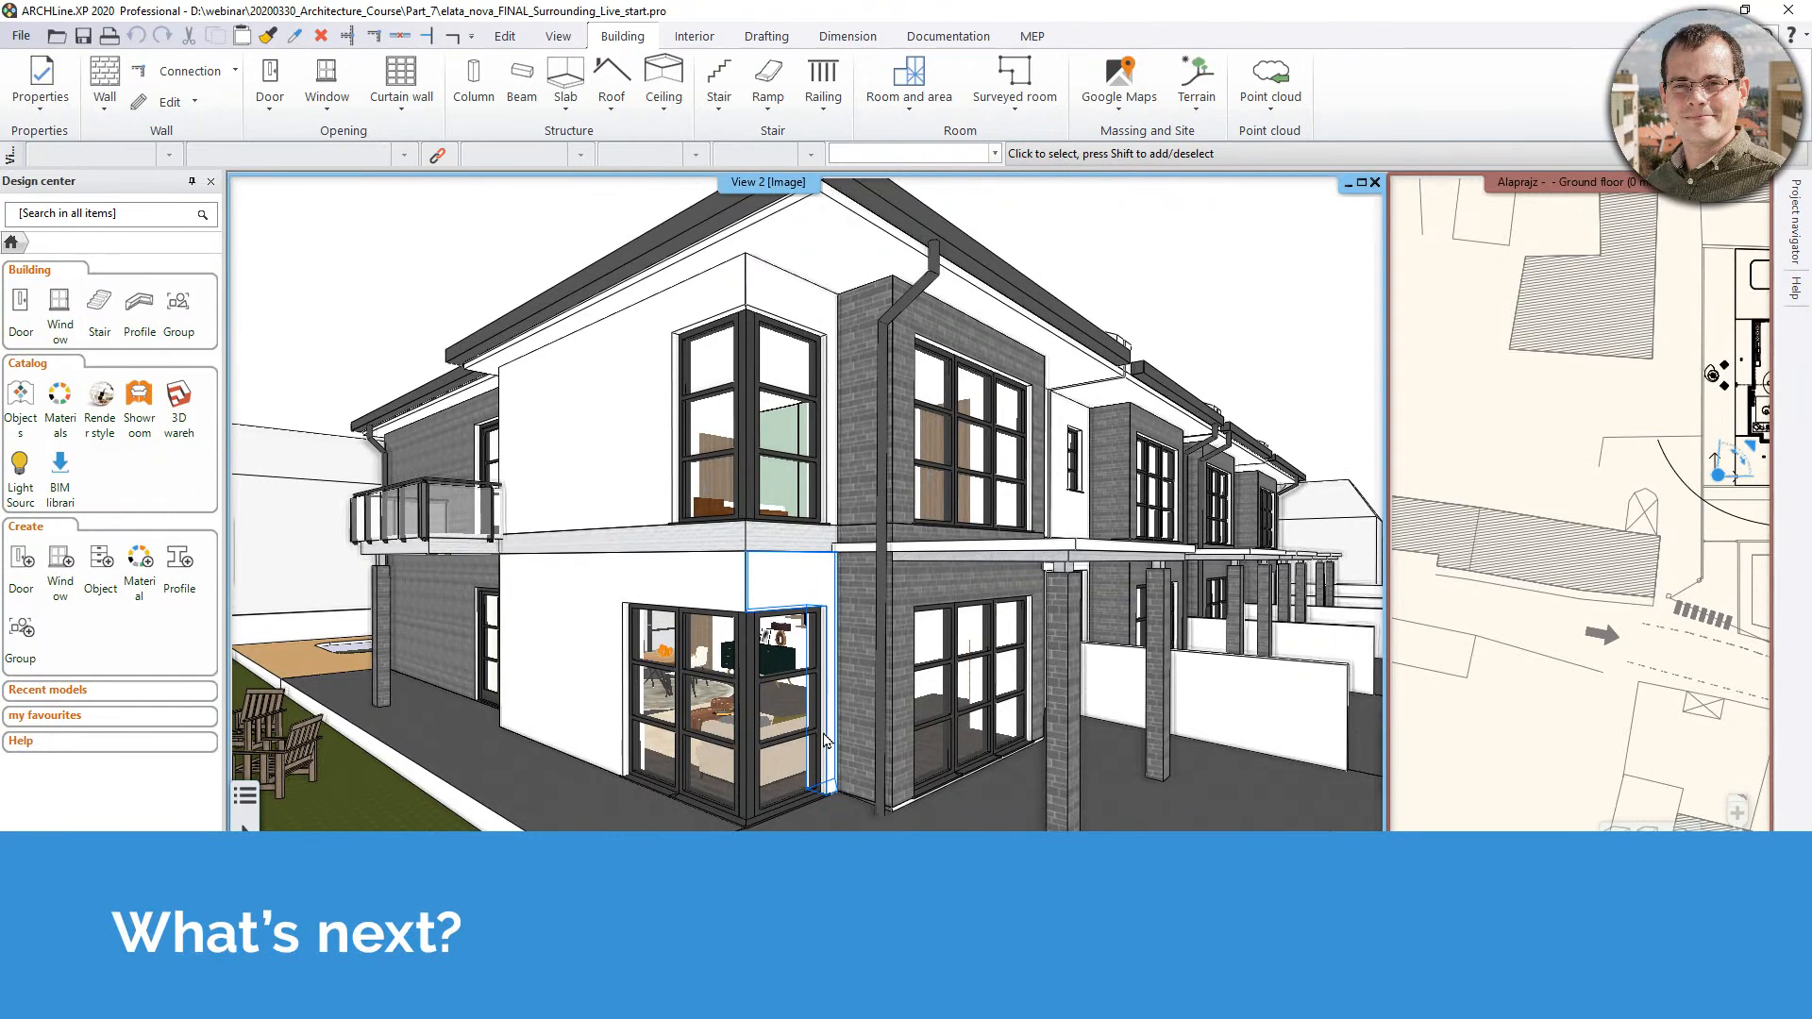
{"action": "middle_click_drag", "start_coordinate": [880, 525], "coordinate": [931, 488]}
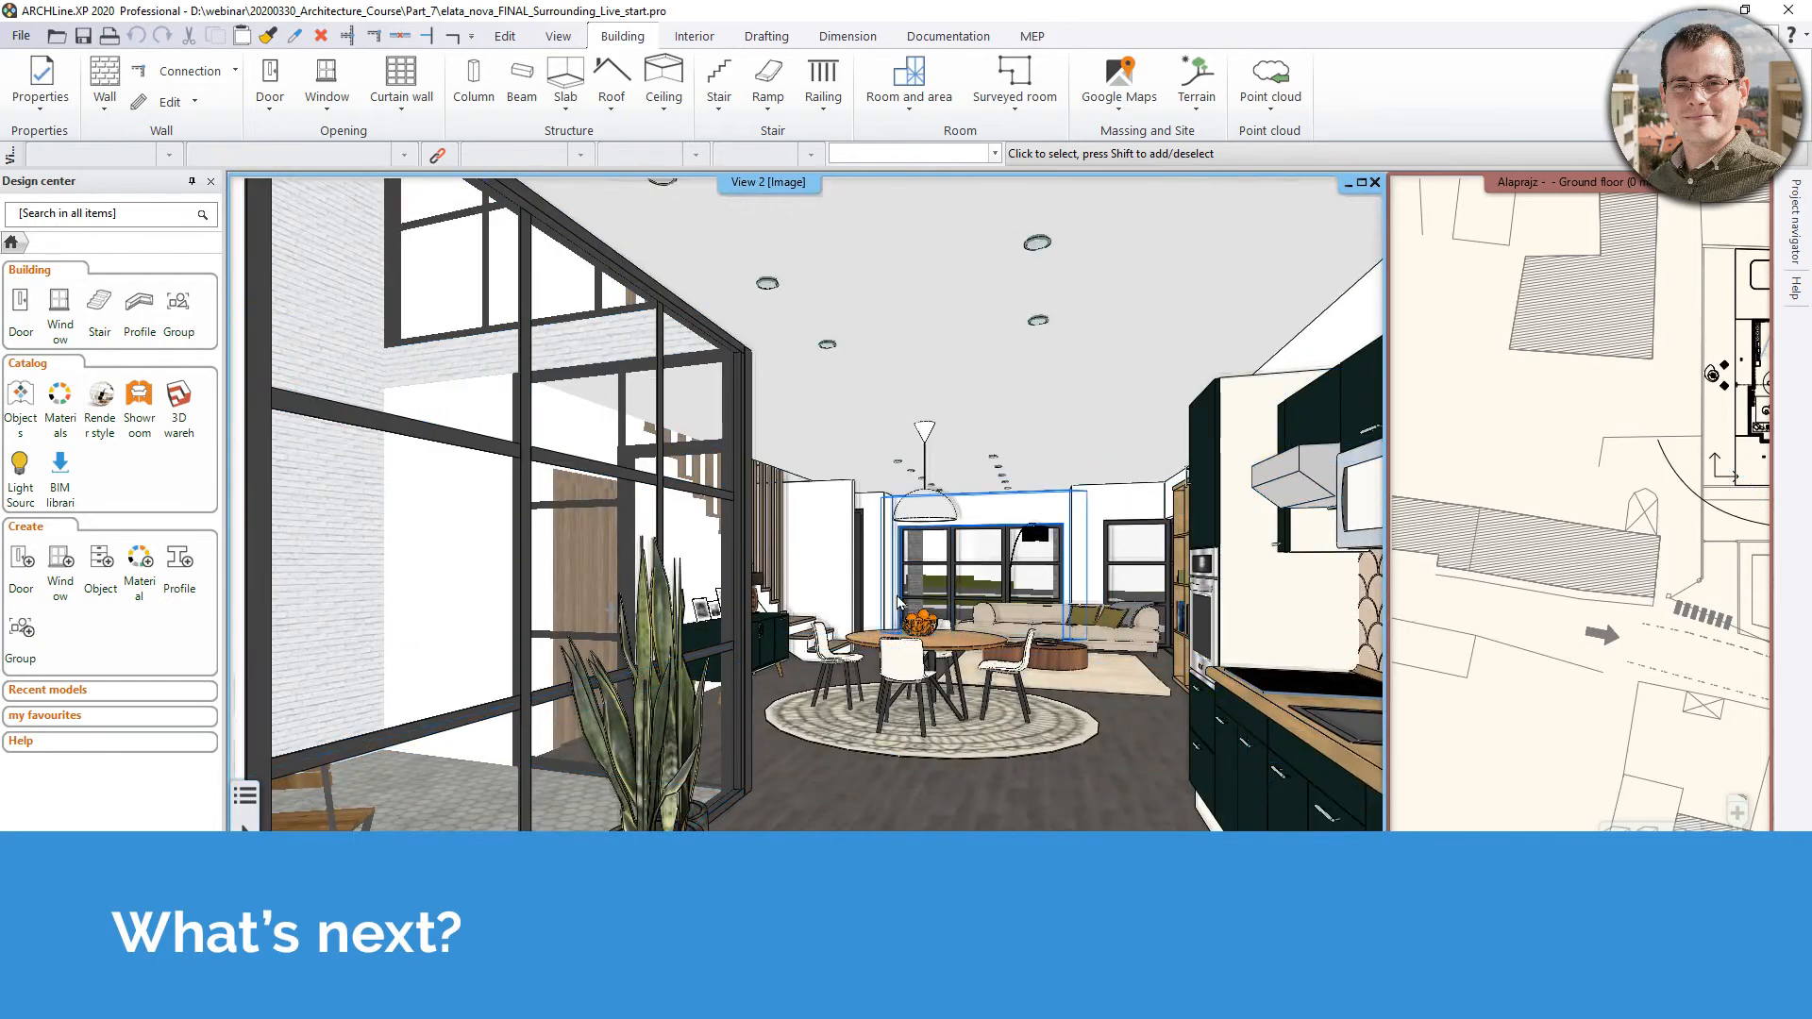
Walk through the ground-floor interior from the kitchen to the dining table, viewing the living room and ceiling lights
{"action": "middle_click_drag", "start_coordinate": [1216, 697], "coordinate": [1068, 648]}
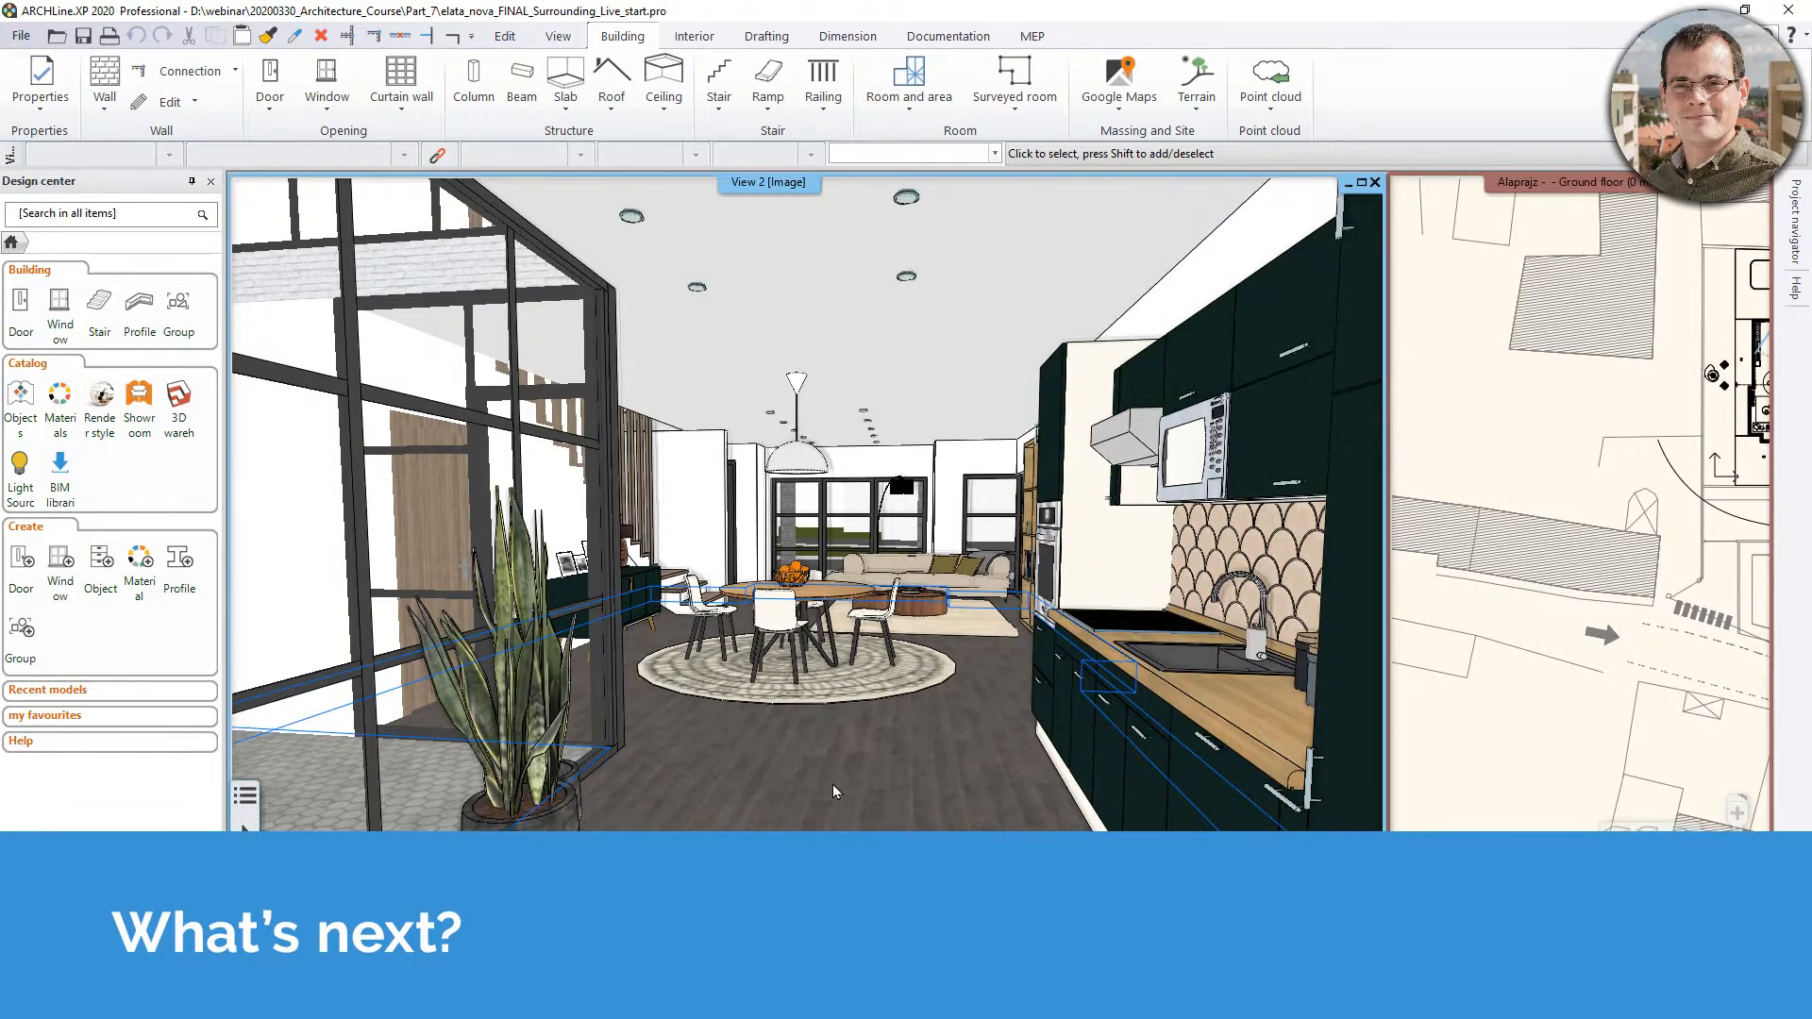
{"action": "scroll", "coordinate": [832, 785], "scroll_direction": "up", "scroll_amount": 5}
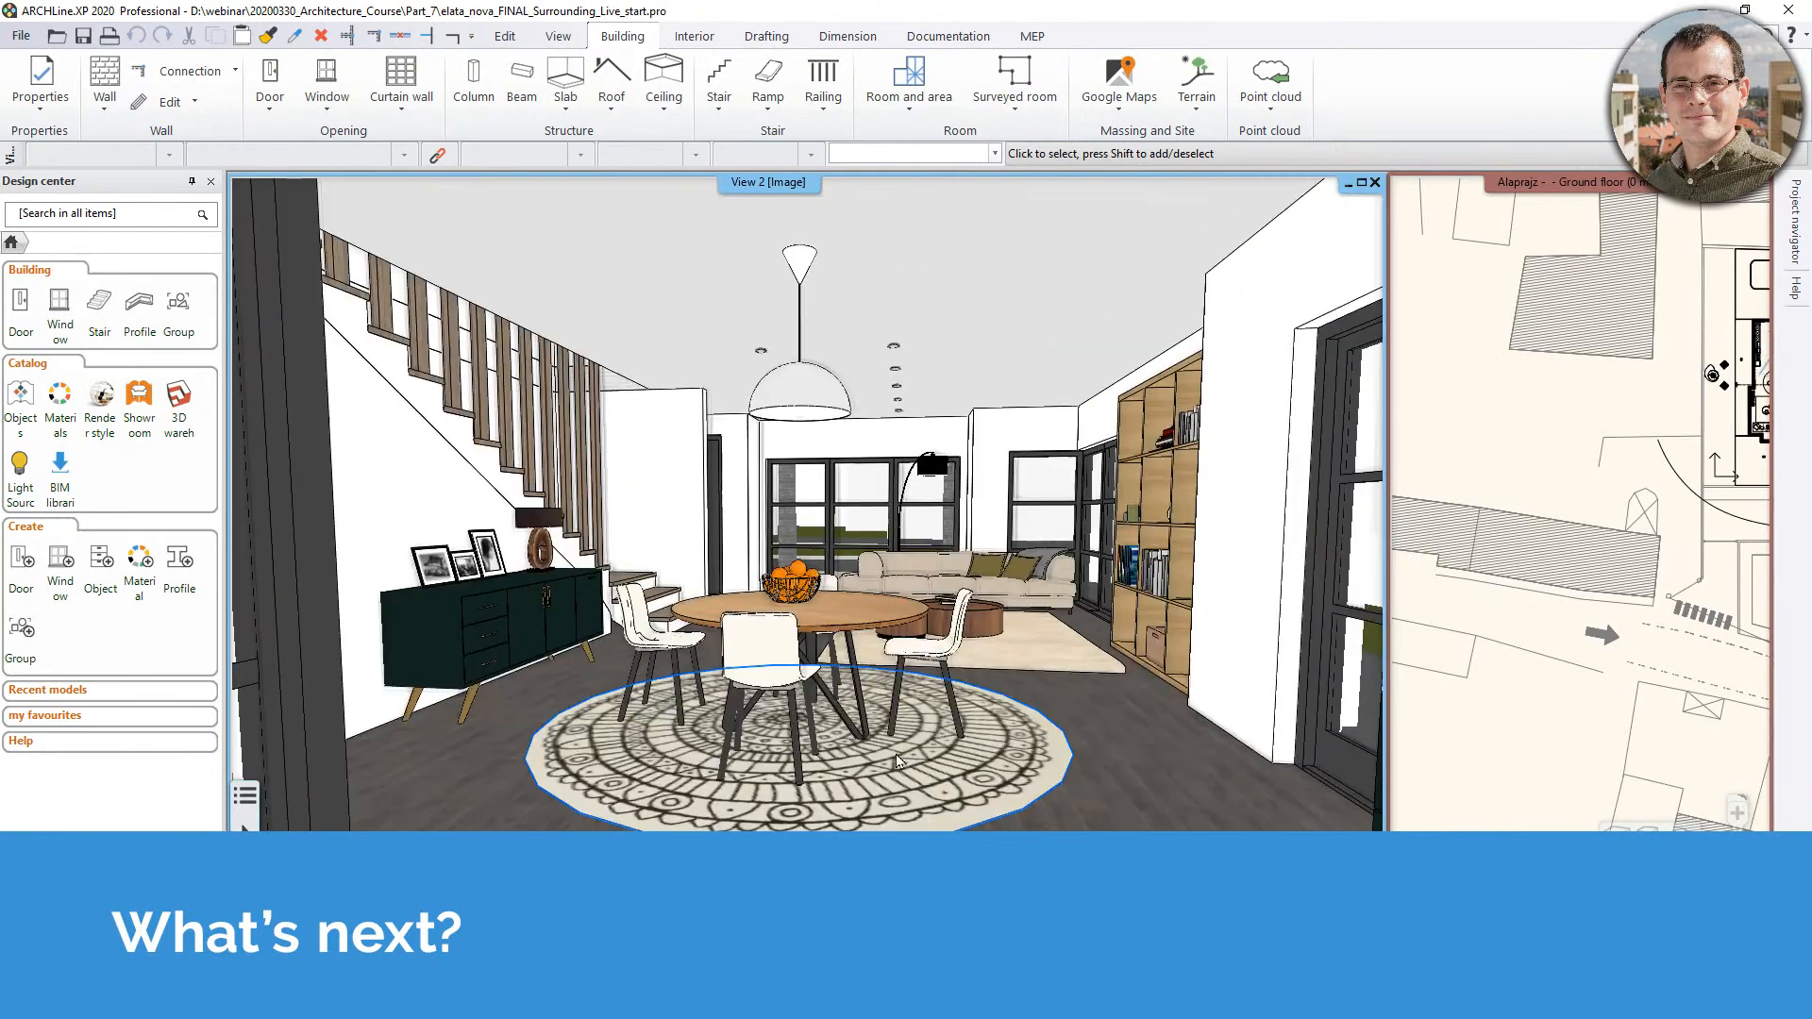
{"action": "scroll", "coordinate": [796, 601], "scroll_direction": "up", "scroll_amount": 5}
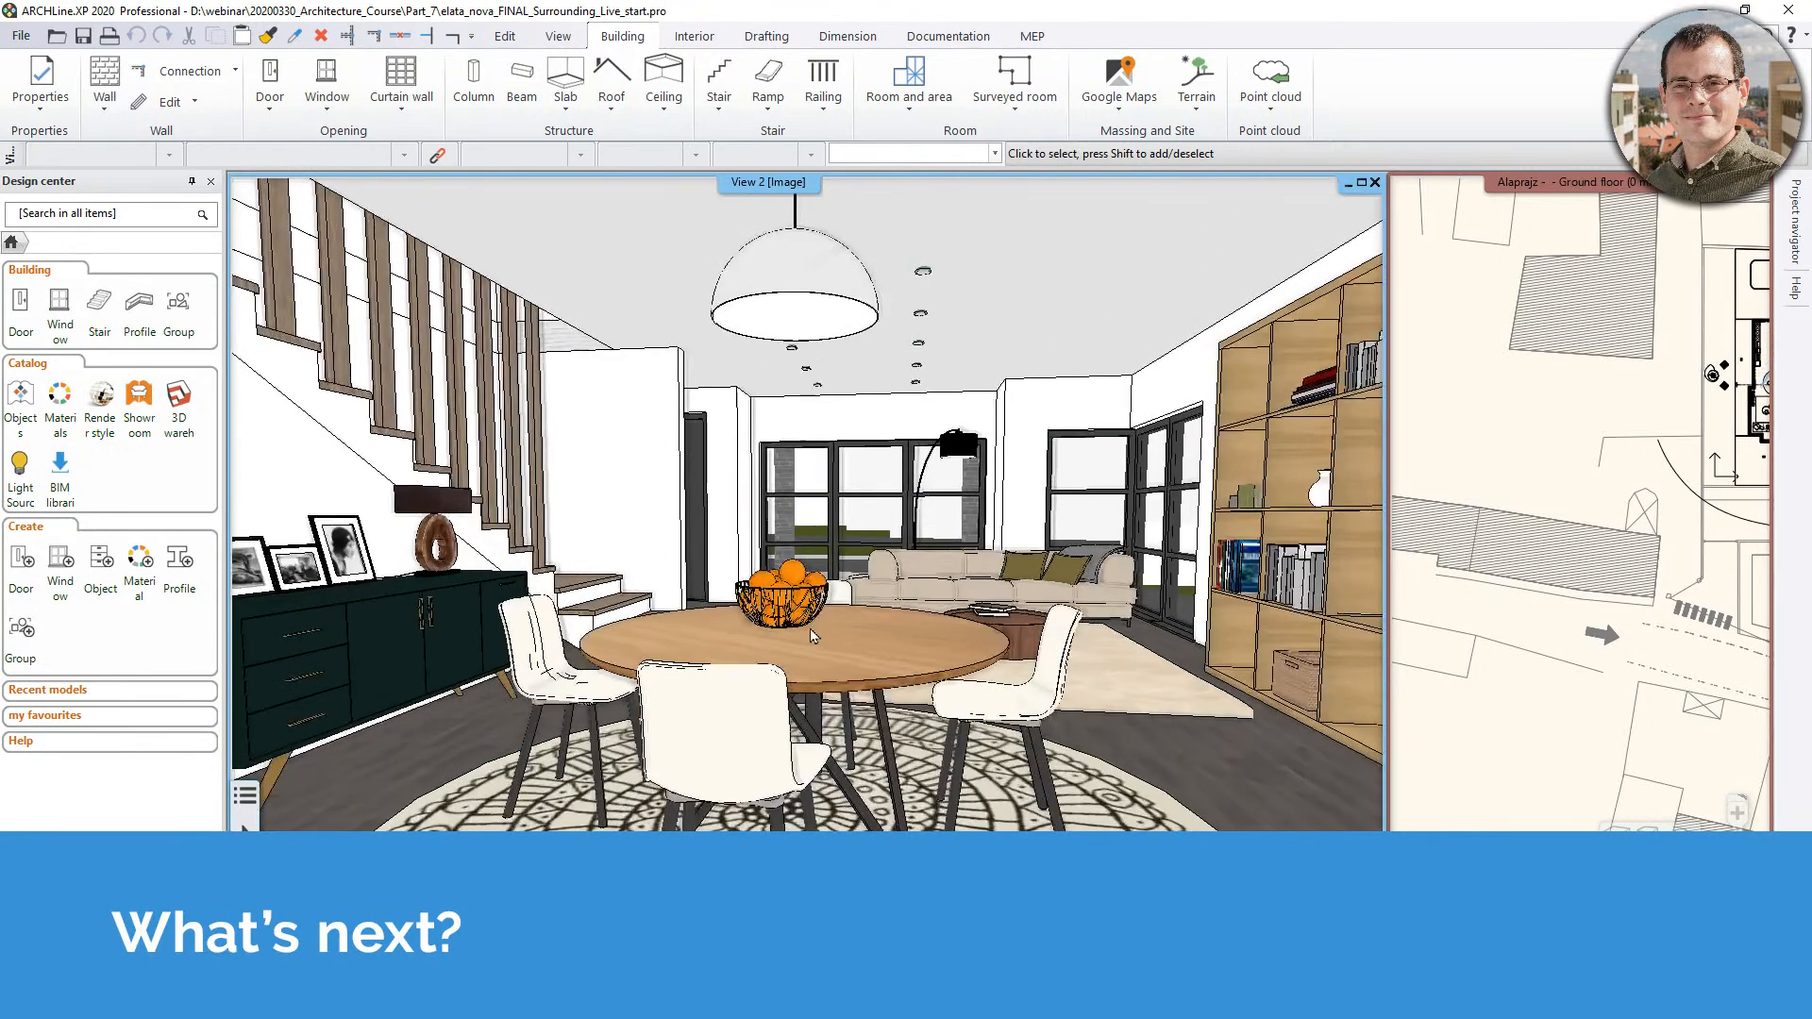
{"action": "scroll", "coordinate": [914, 352], "scroll_direction": "up", "scroll_amount": 3}
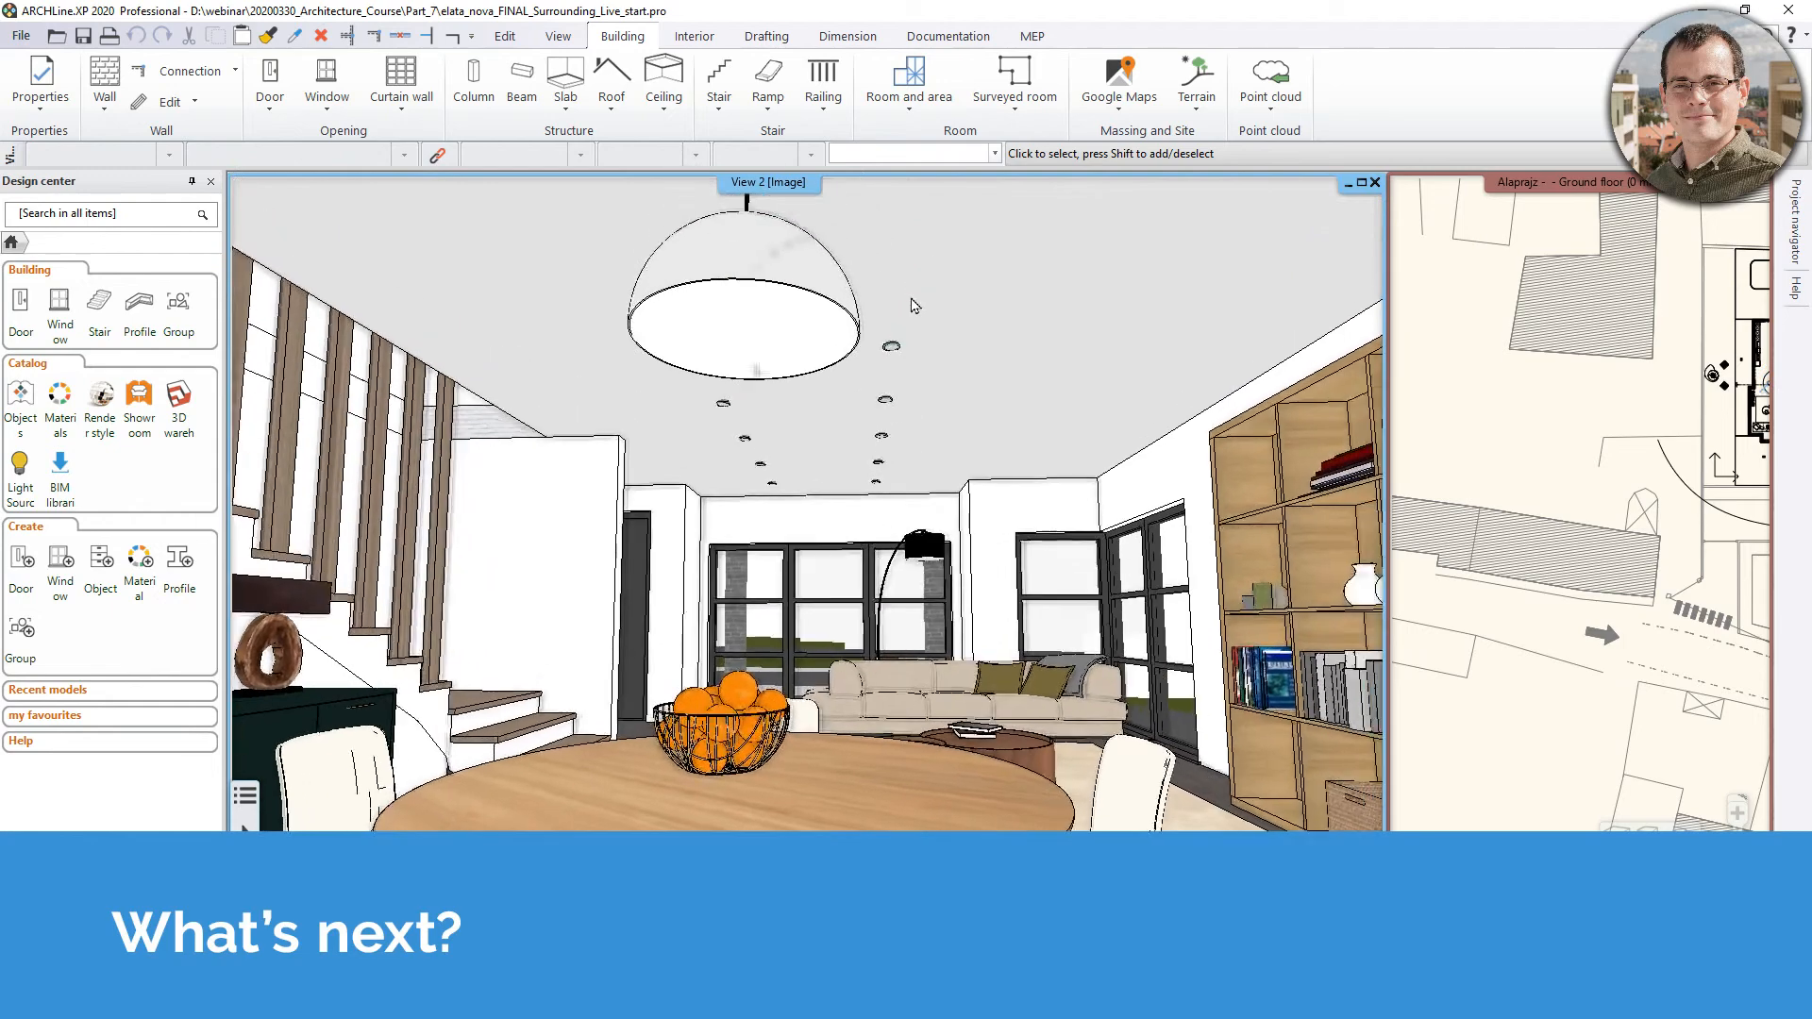
{"action": "middle_click_drag", "start_coordinate": [914, 352], "coordinate": [866, 441]}
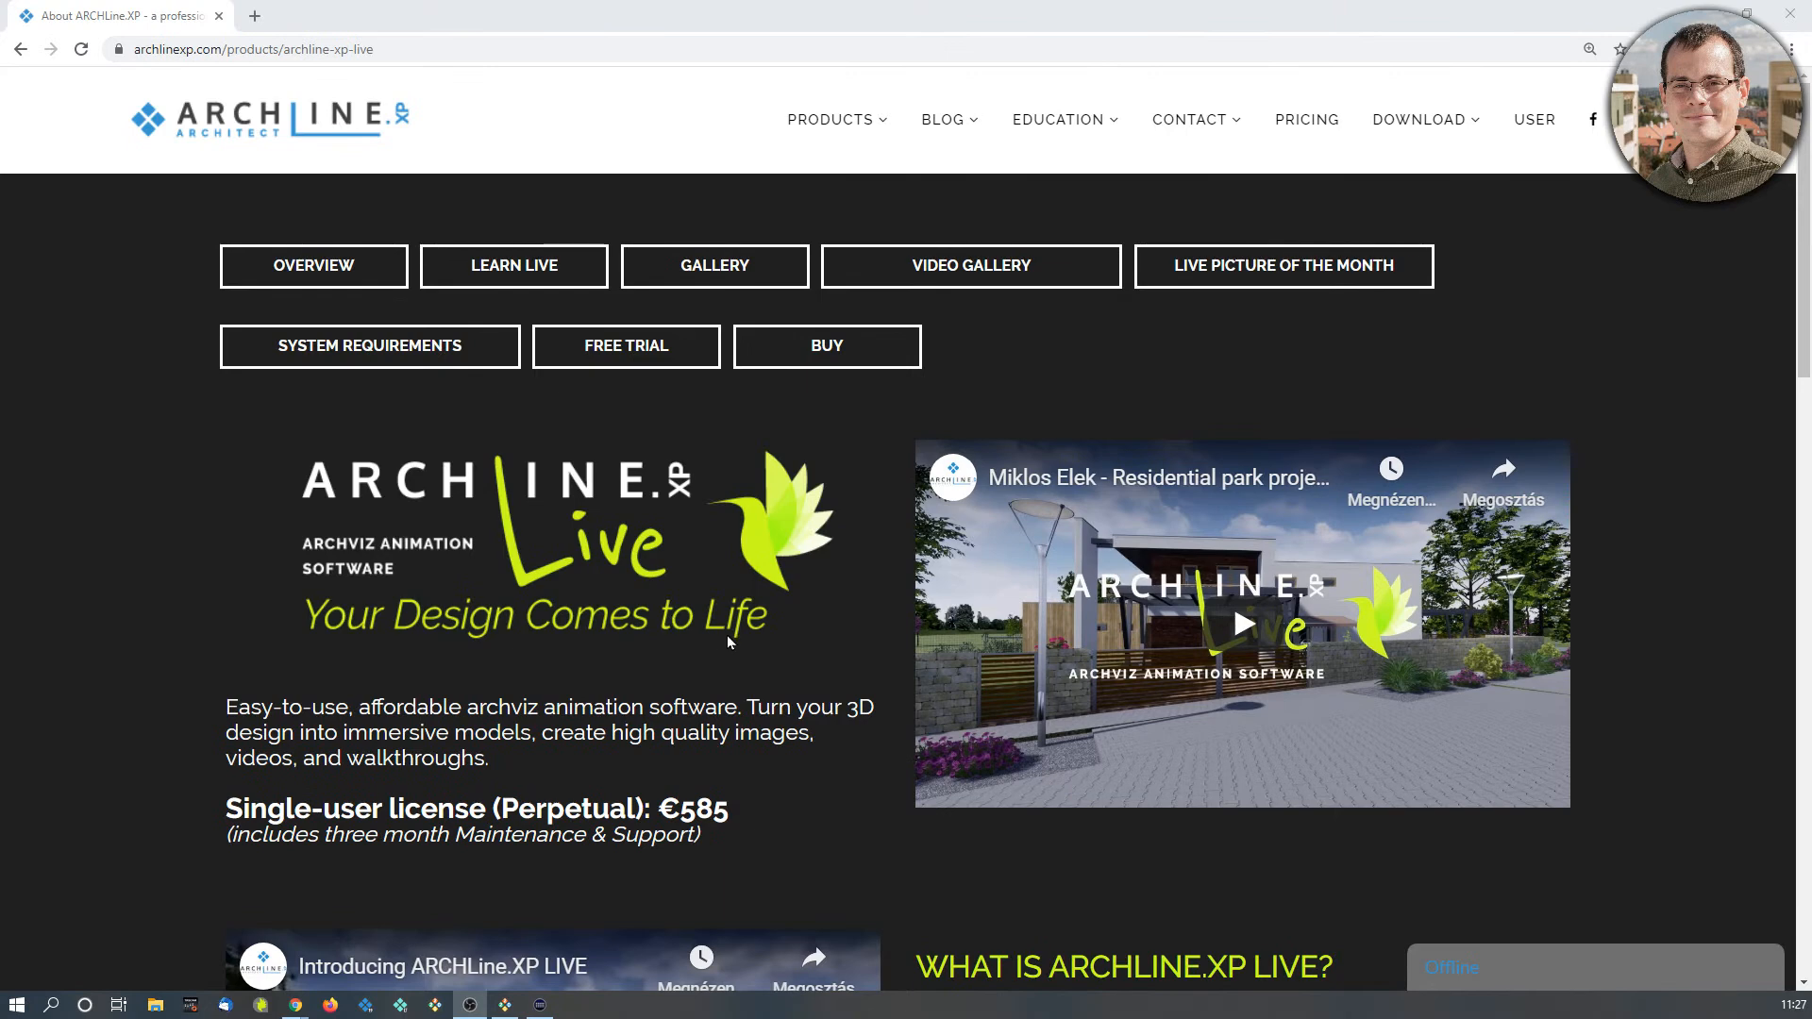
Switch to the browser and review the ARCHLine.XP Live product page, including its ARCHLine.XP connection and capabilities sections
{"action": "scroll", "coordinate": [726, 636], "scroll_direction": "down", "scroll_amount": 5}
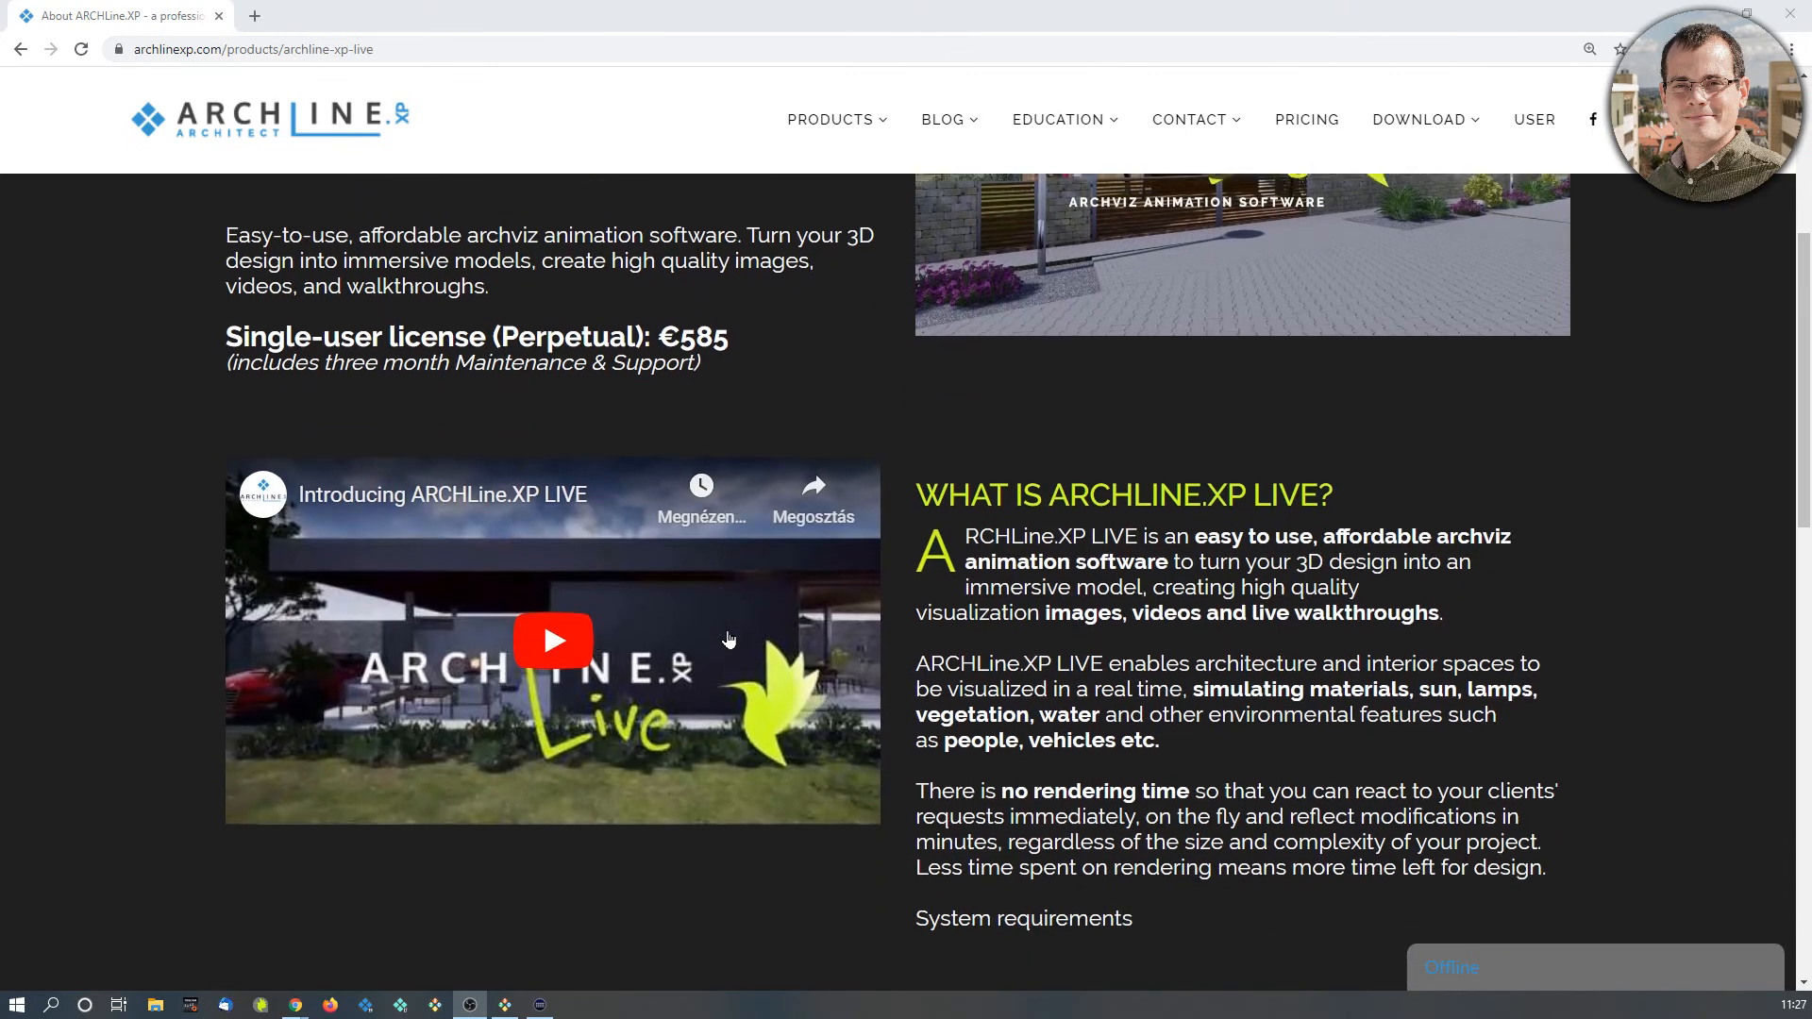
{"action": "scroll", "coordinate": [729, 639], "scroll_direction": "down", "scroll_amount": 7}
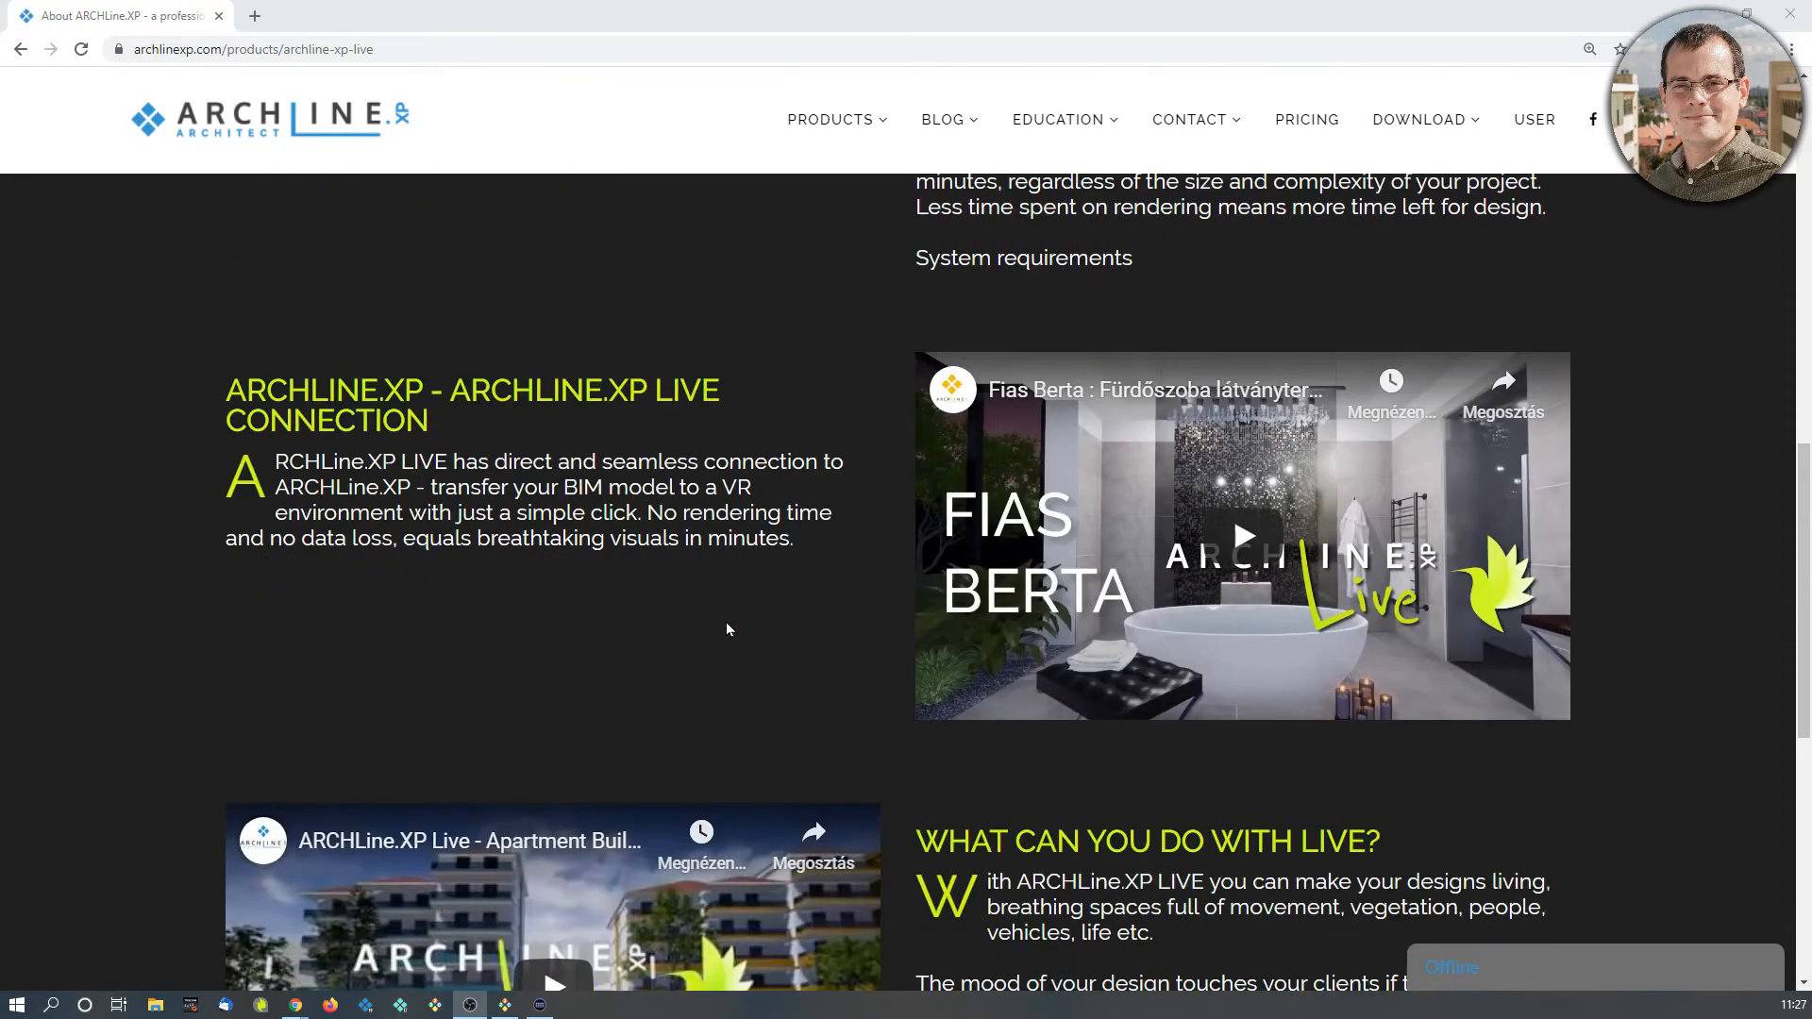
{"action": "scroll", "coordinate": [727, 623], "scroll_direction": "down", "scroll_amount": 2}
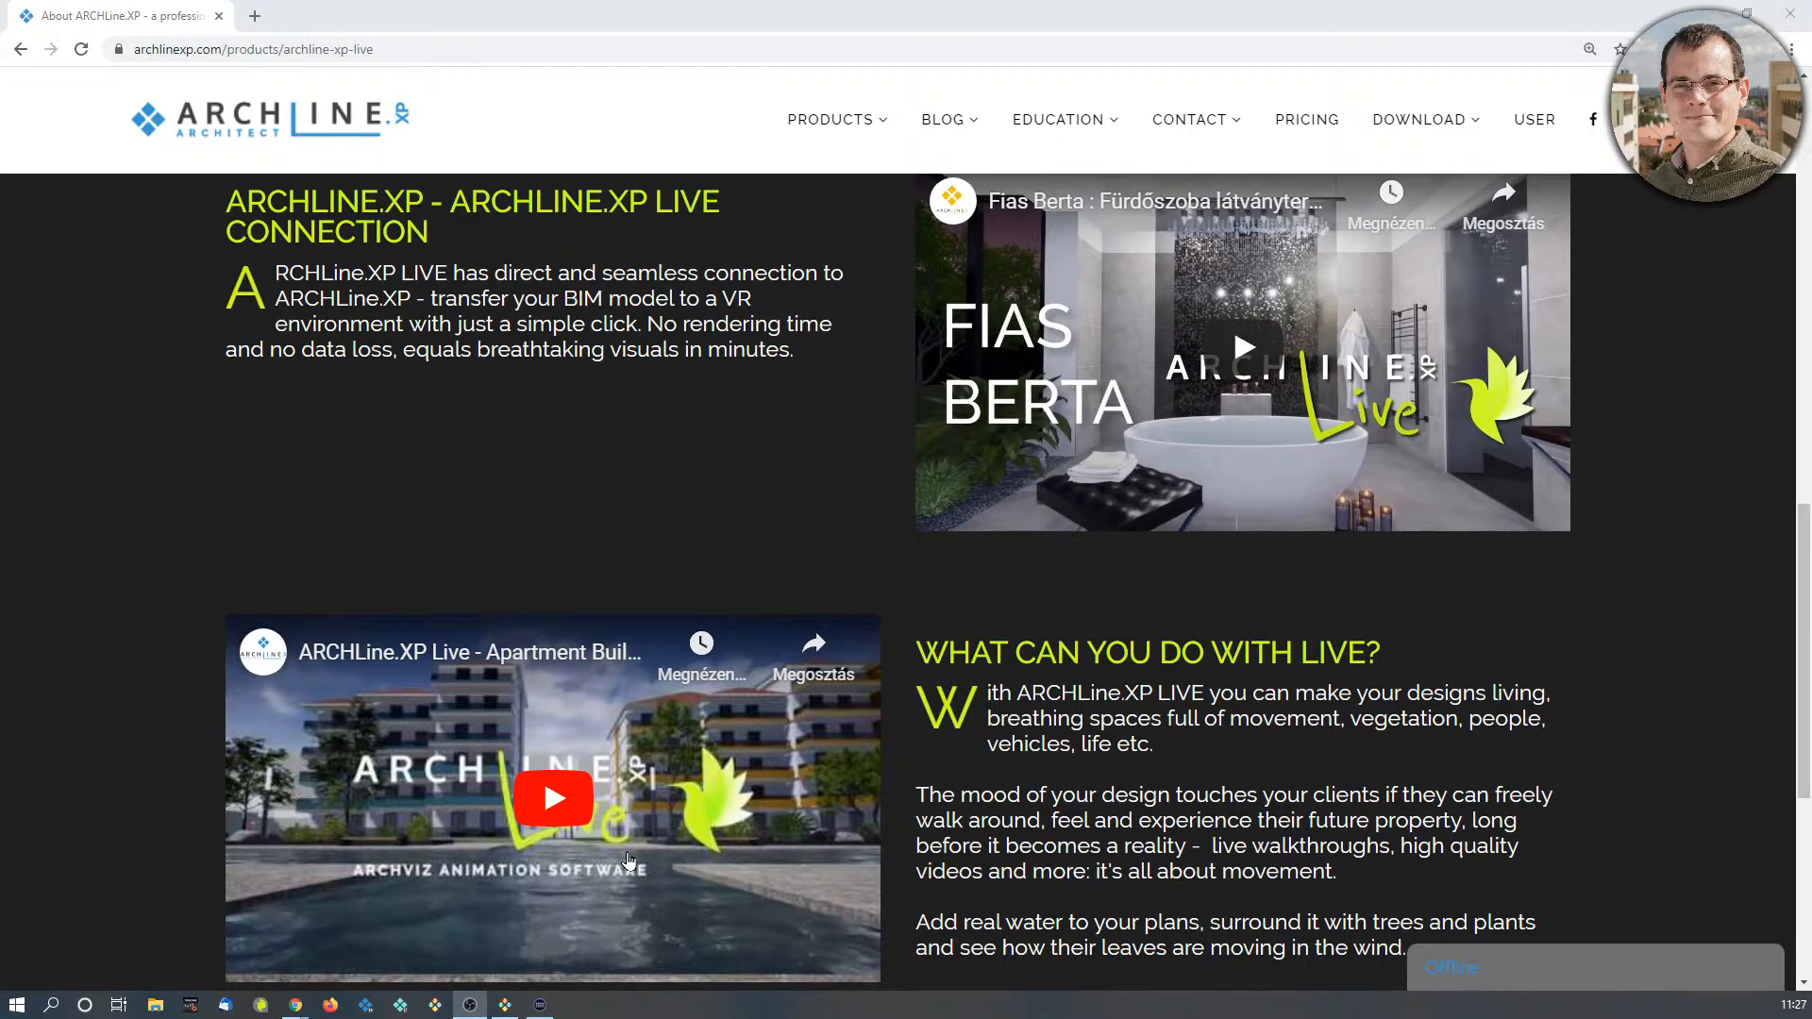
{"action": "scroll", "coordinate": [629, 861], "scroll_direction": "down", "scroll_amount": 2}
{"action": "scroll", "coordinate": [629, 859], "scroll_direction": "up", "scroll_amount": 14}
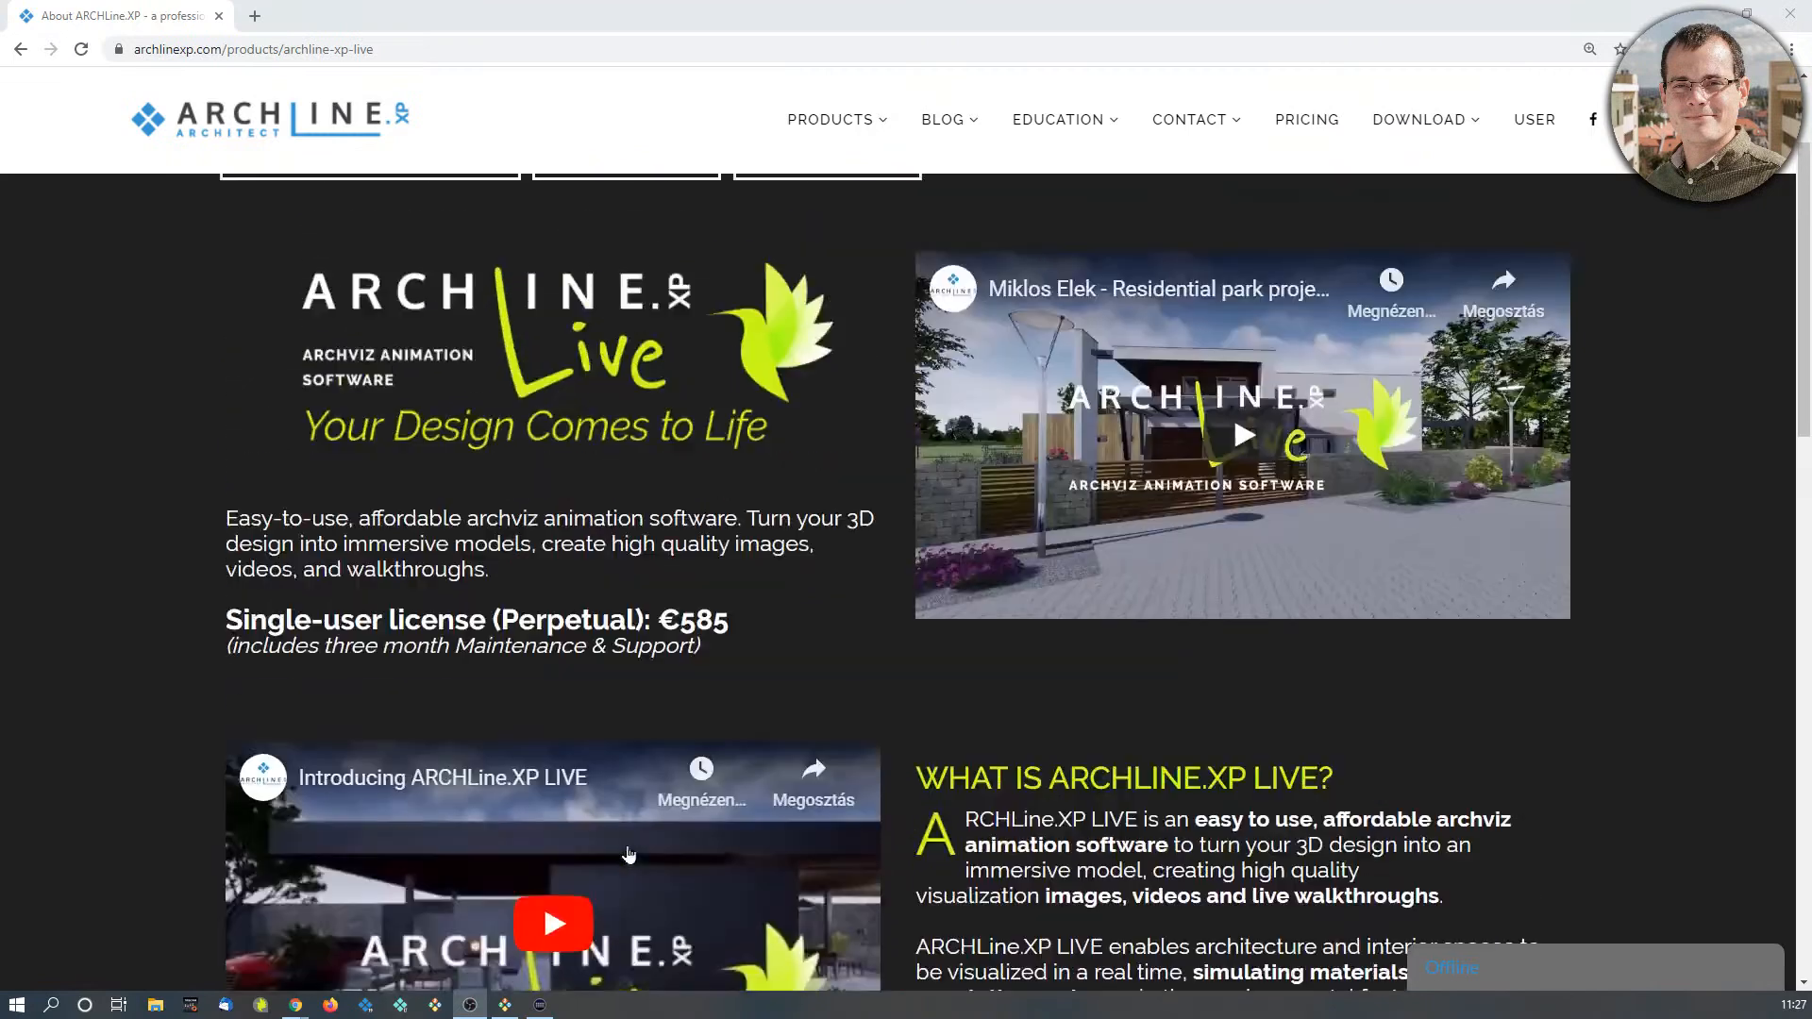
{"action": "scroll", "coordinate": [630, 854], "scroll_direction": "up", "scroll_amount": 2}
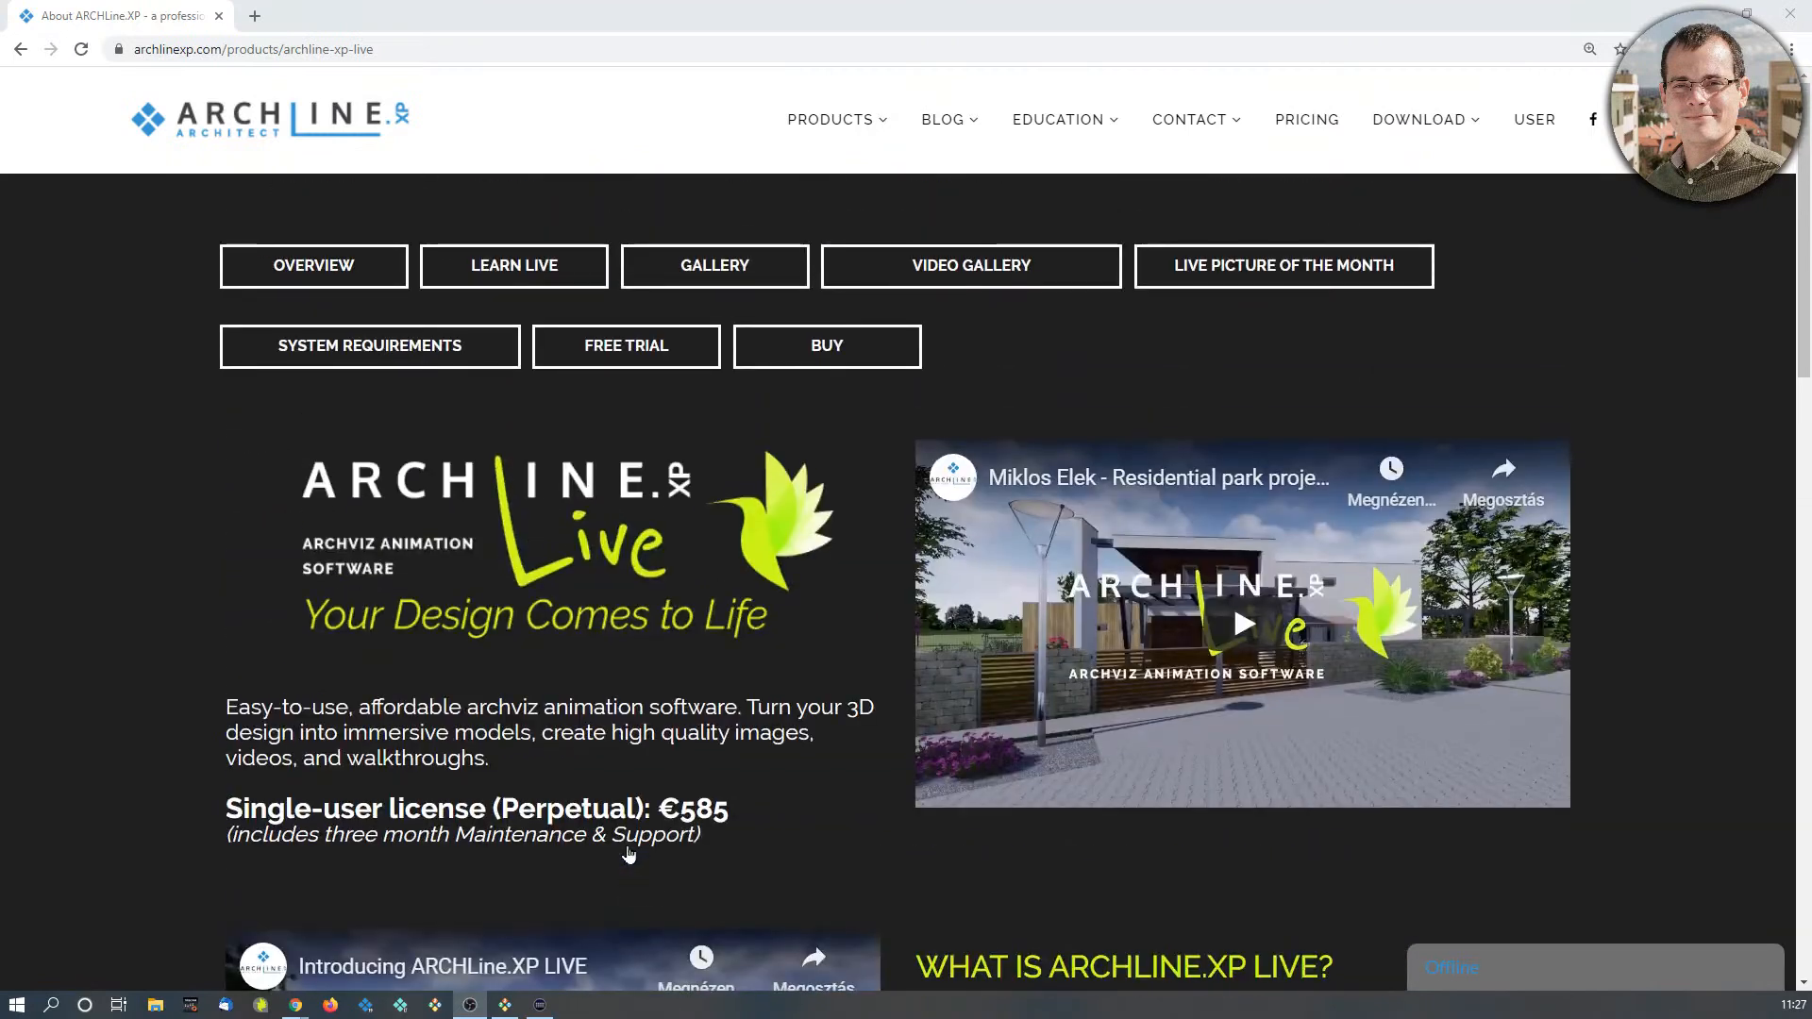
Browse the reference videos in the Video Gallery and view the Live 2019 online help on the Learn Live page
{"action": "left_click", "coordinate": [1005, 274]}
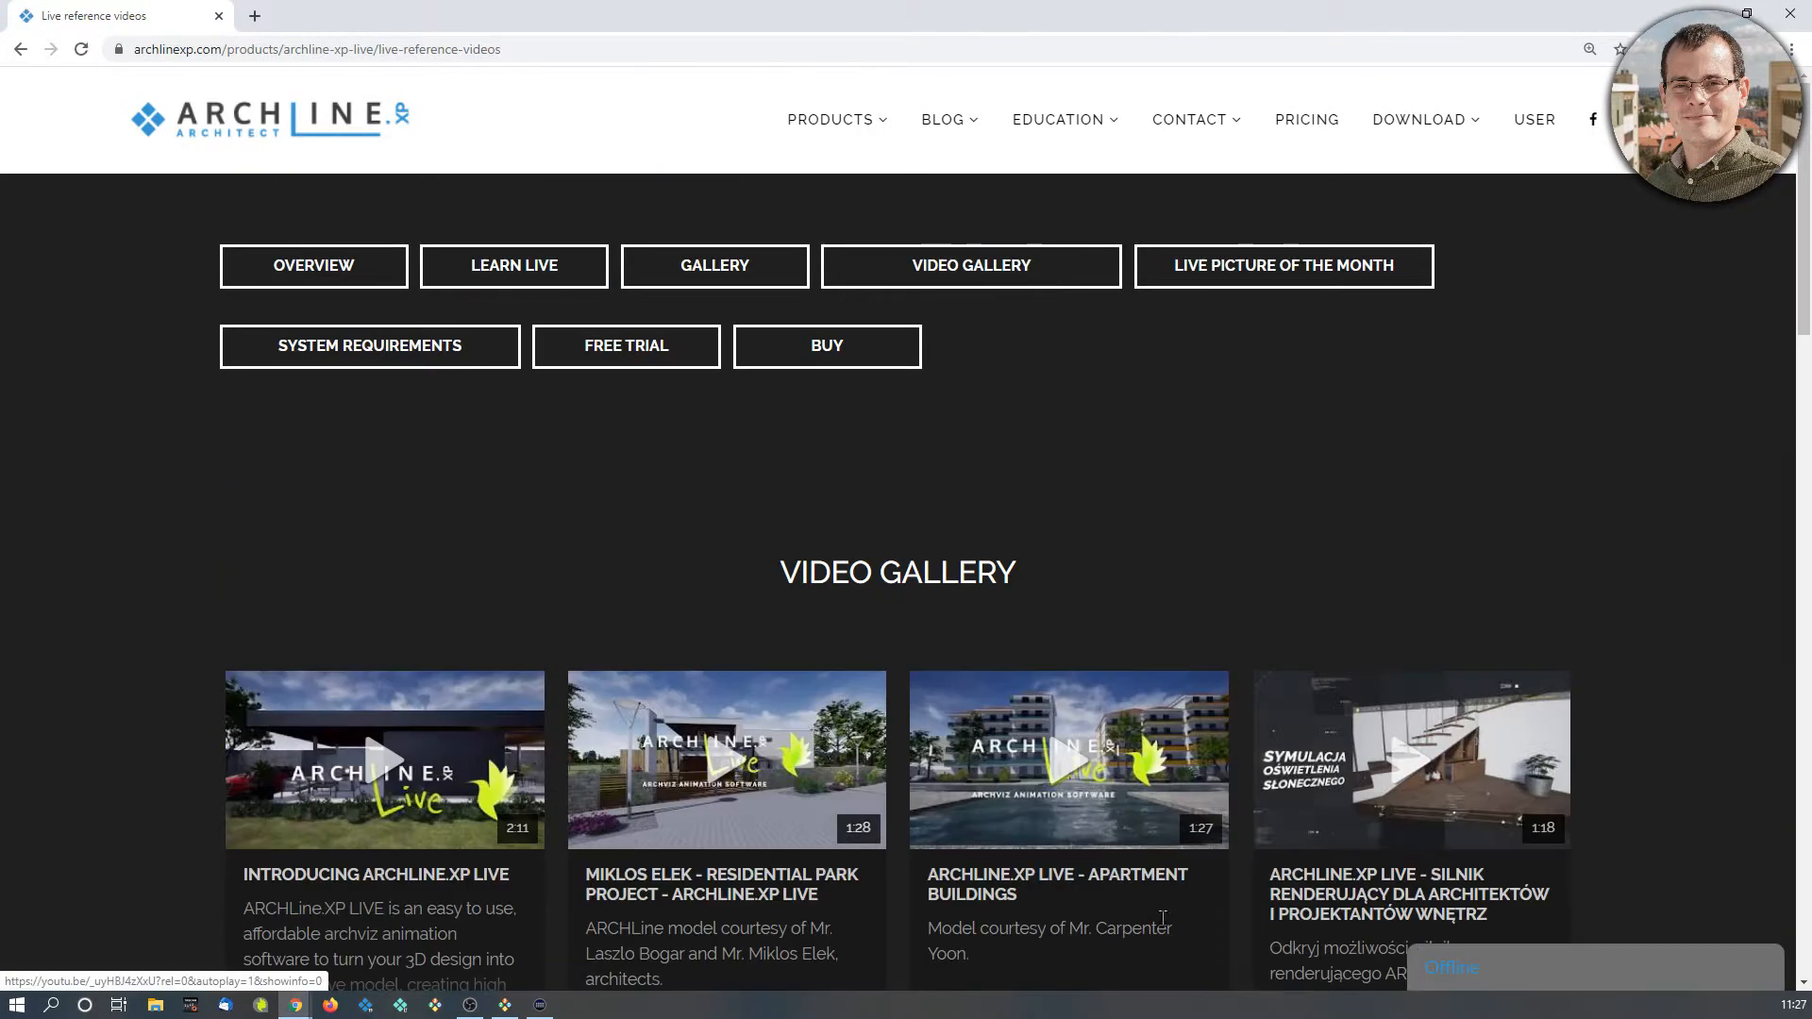
{"action": "scroll", "coordinate": [849, 807], "scroll_direction": "down", "scroll_amount": 5}
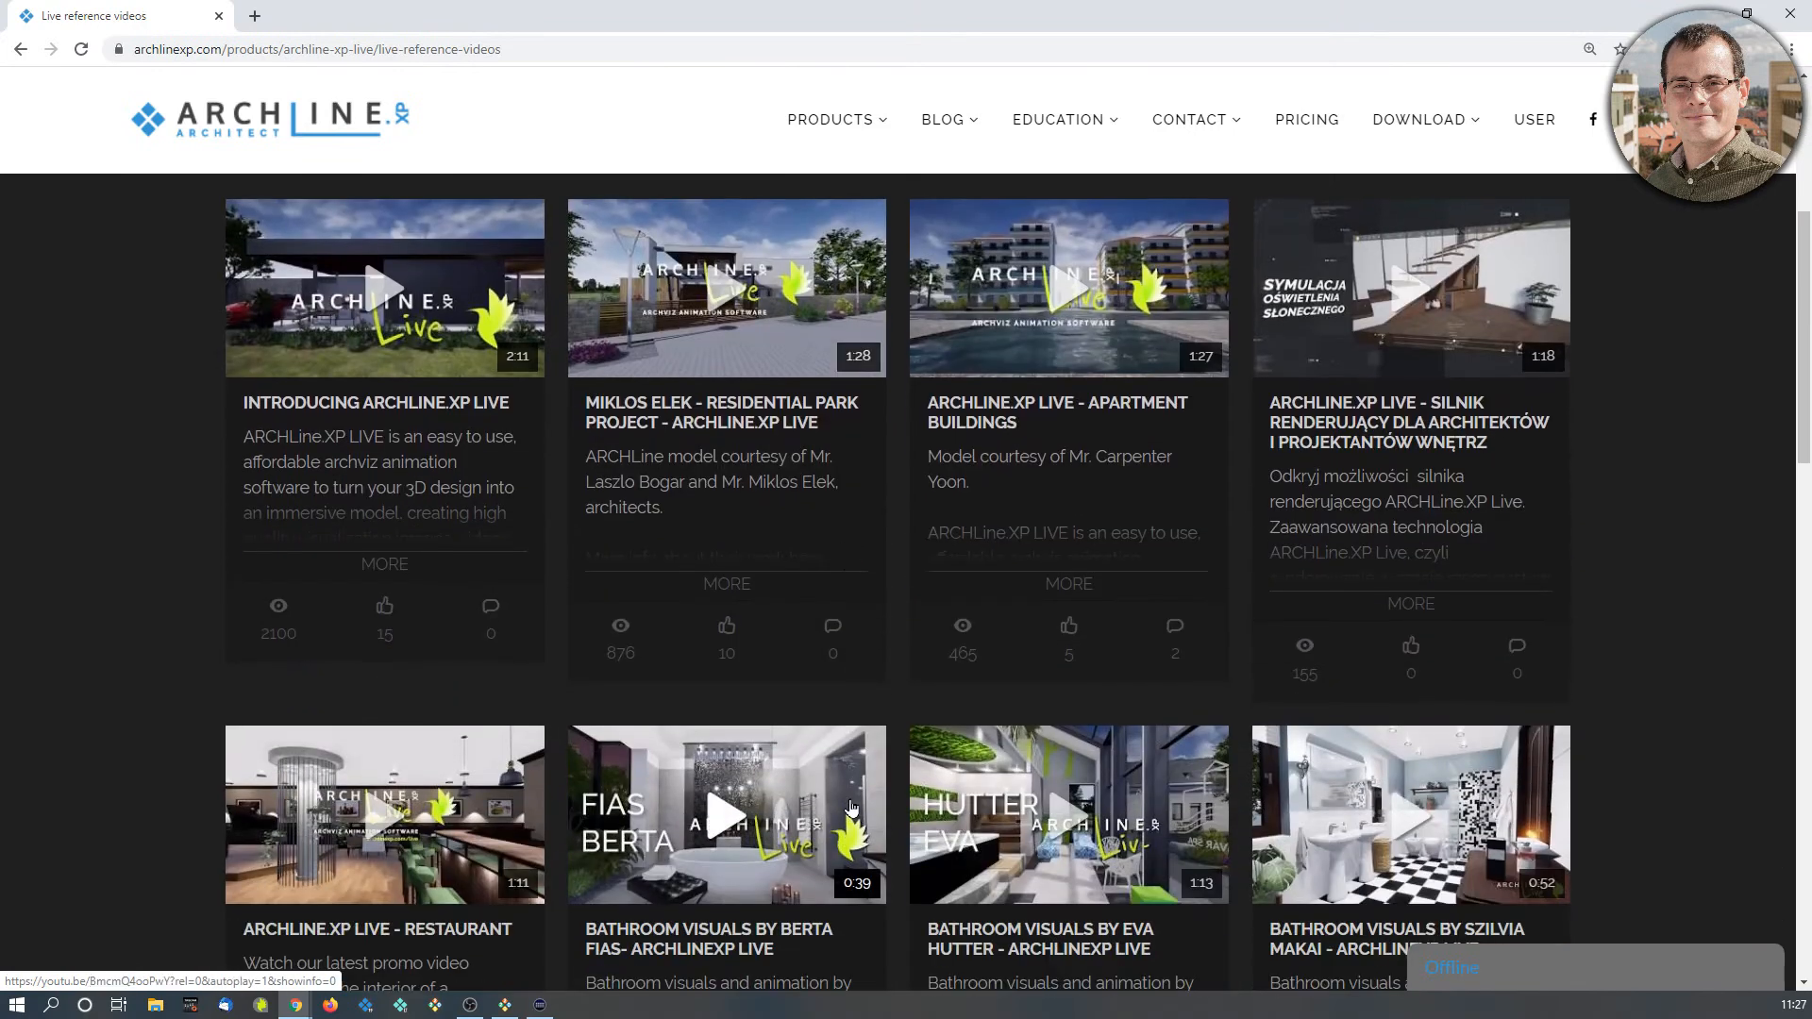
{"action": "scroll", "coordinate": [850, 807], "scroll_direction": "up", "scroll_amount": 5}
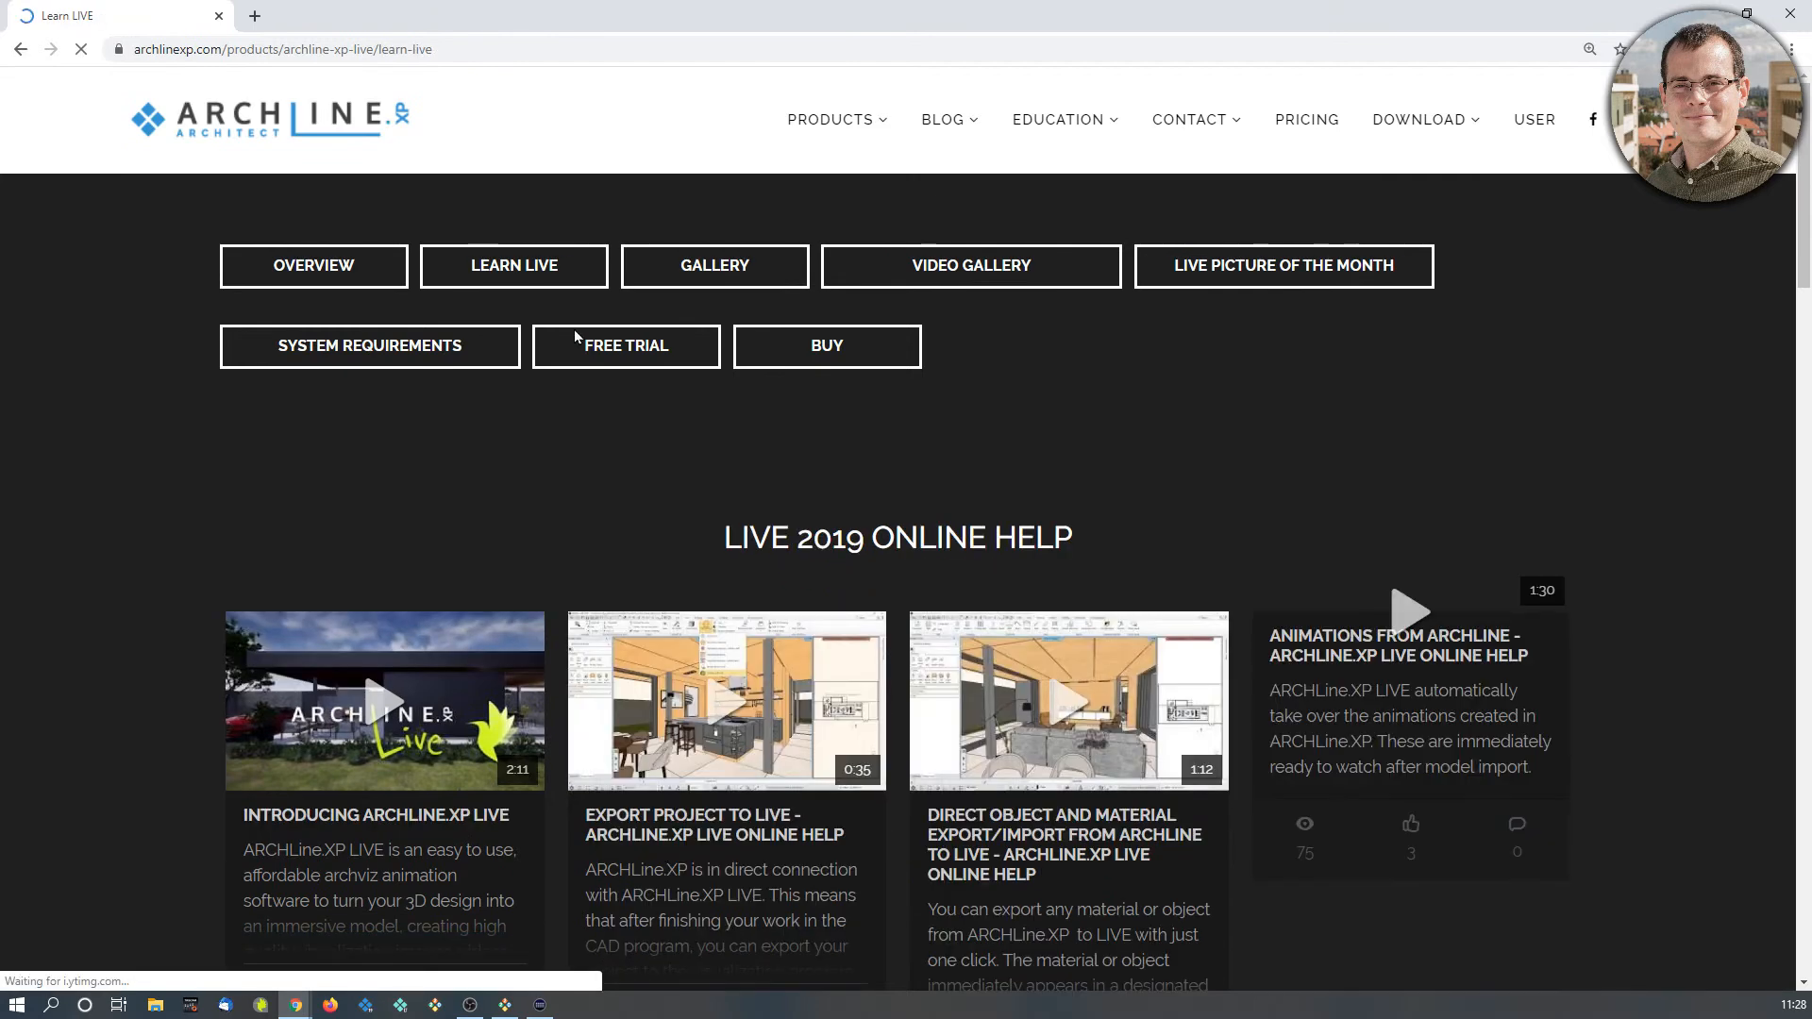
{"action": "scroll", "coordinate": [575, 333], "scroll_direction": "down", "scroll_amount": 2}
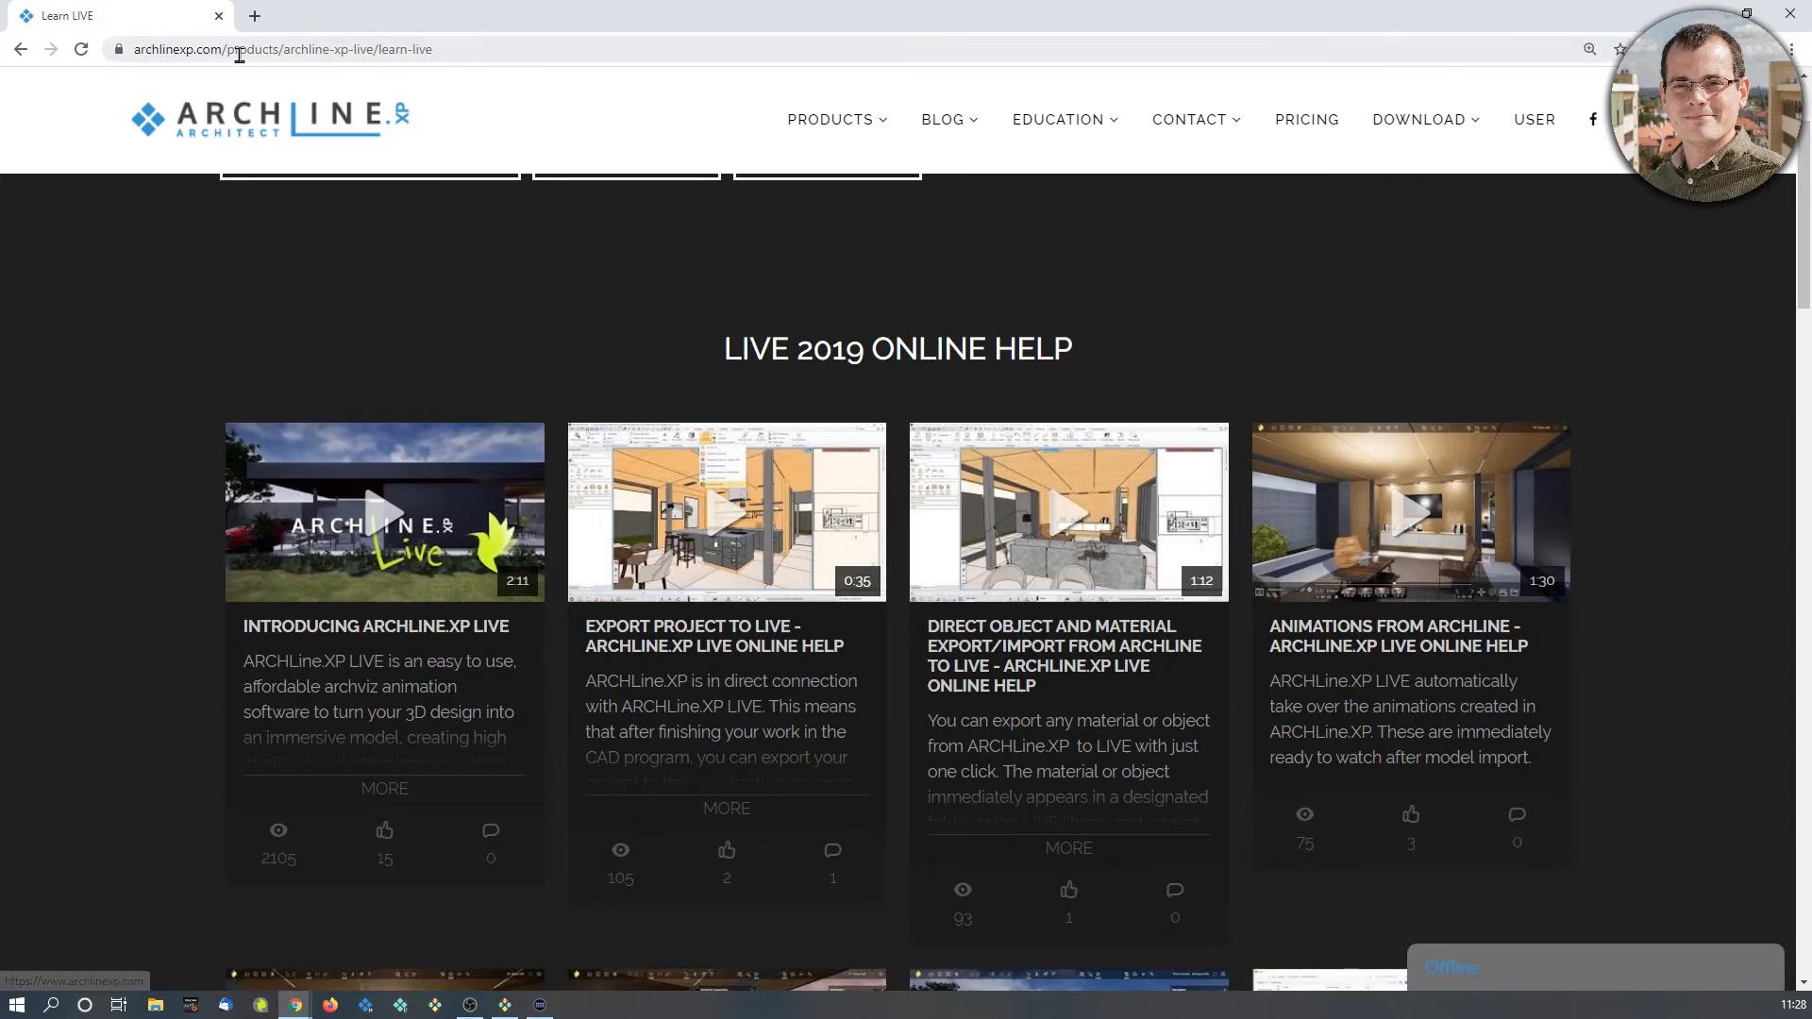